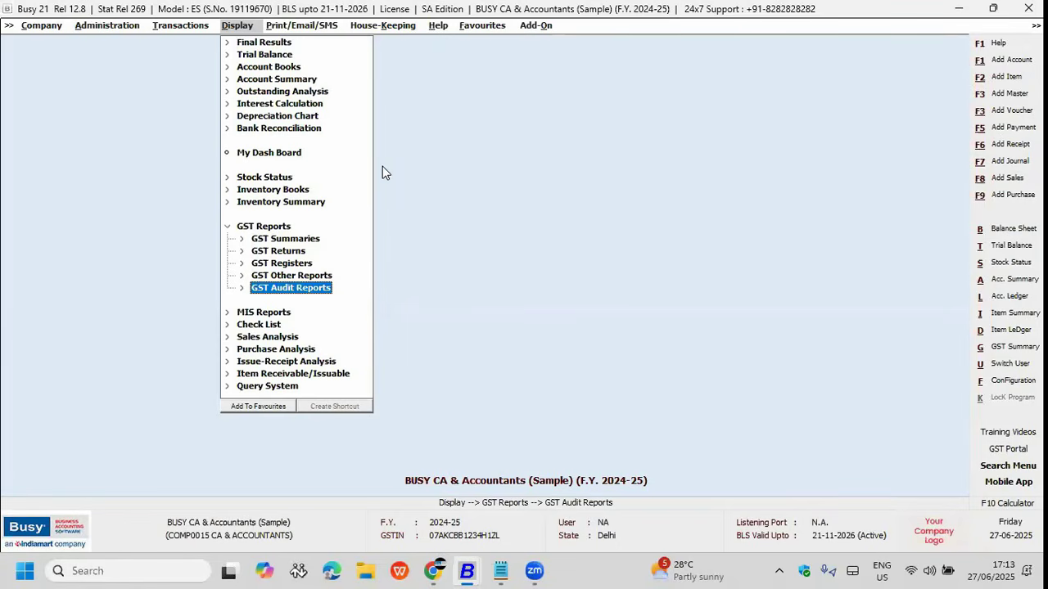
# Step: Open the Audit Trail Summary settings from Display > Check List > Audit Trail
pyautogui.press('Up')
pyautogui.press('Left')
pyautogui.press('Left')
pyautogui.press('Right')
pyautogui.press('Right')
pyautogui.press('Down')
pyautogui.press('Down')
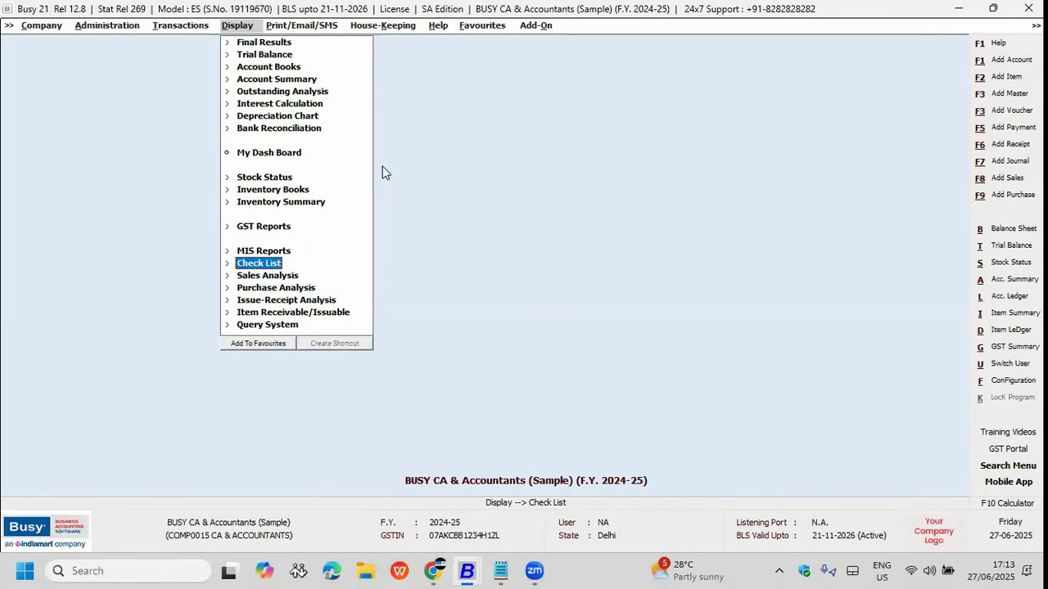
pyautogui.press('Right')
pyautogui.press('Down')
pyautogui.press('Down')
pyautogui.press('Right')
pyautogui.press('Return')
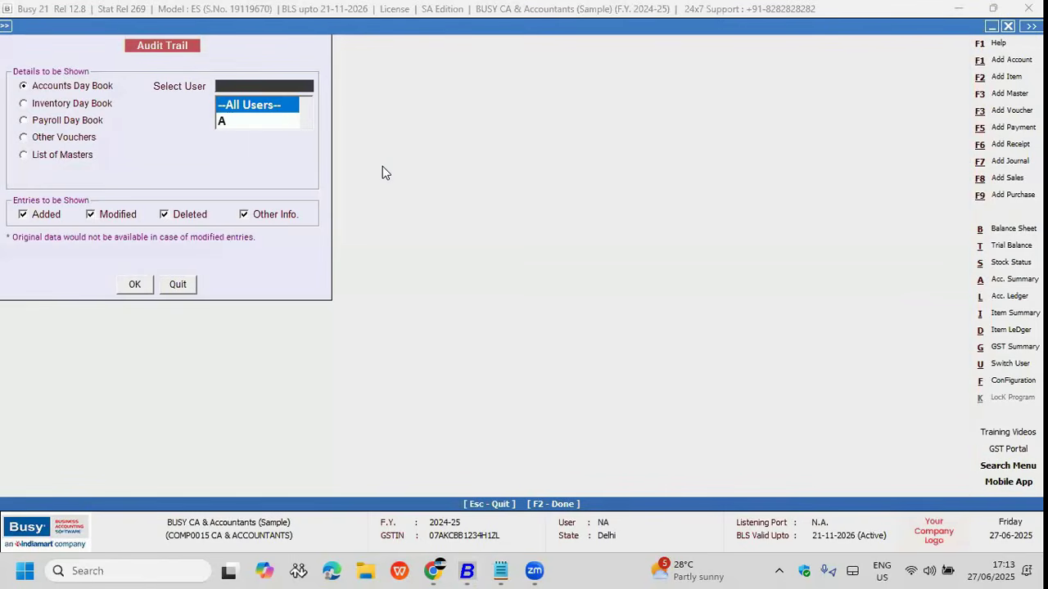
# Step: Keep All Users and the Accounts Day Book for the audit trail summary
pyautogui.press('Down')
pyautogui.press('Up')
pyautogui.press('Return')
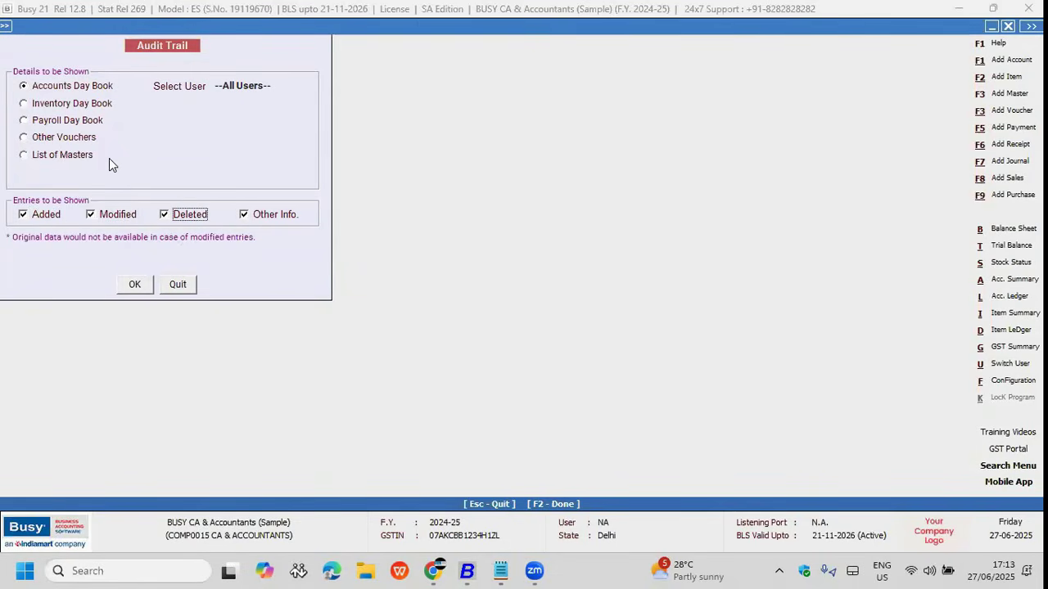
pyautogui.click(55, 105)
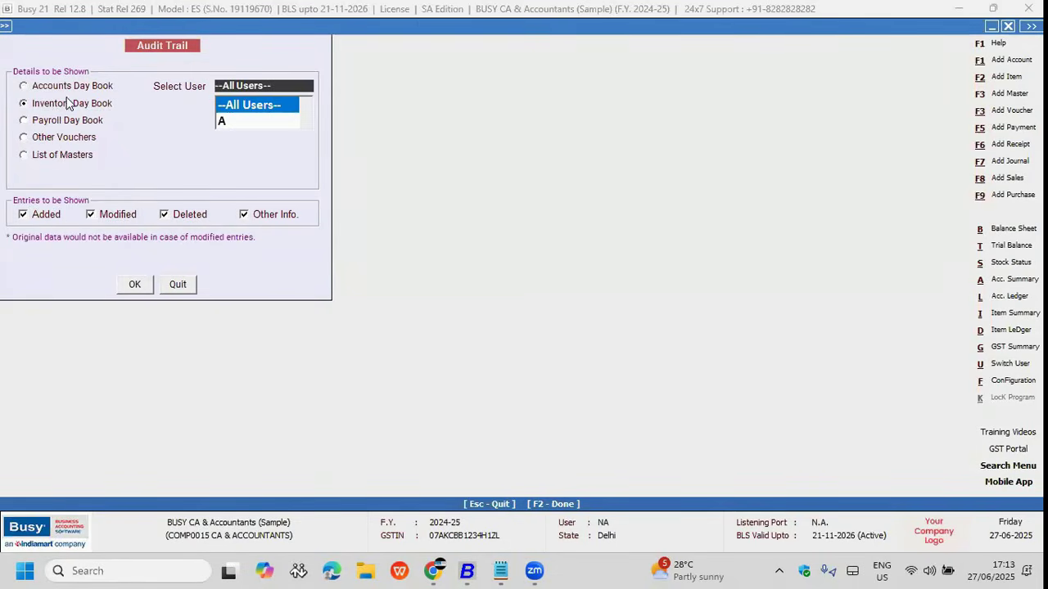
pyautogui.click(75, 87)
pyautogui.click(66, 112)
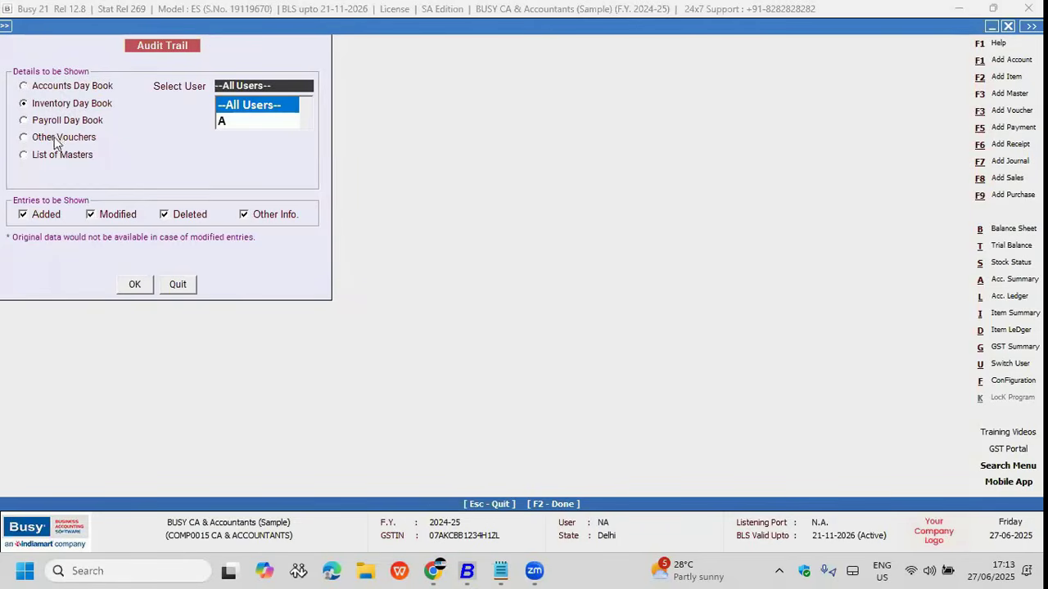
pyautogui.click(57, 91)
pyautogui.click(135, 285)
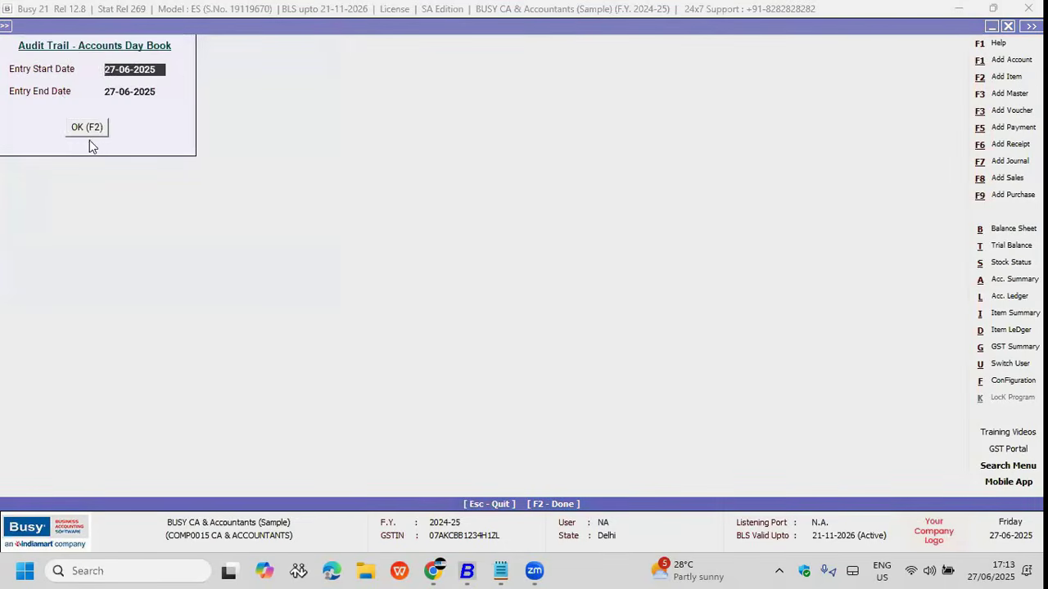
# Step: Run the Accounts Day Book audit trail for 01-04-2024 to 31-03-2025
pyautogui.write('1-4')
pyautogui.press('Return')
pyautogui.press('Return')
pyautogui.click(84, 134)
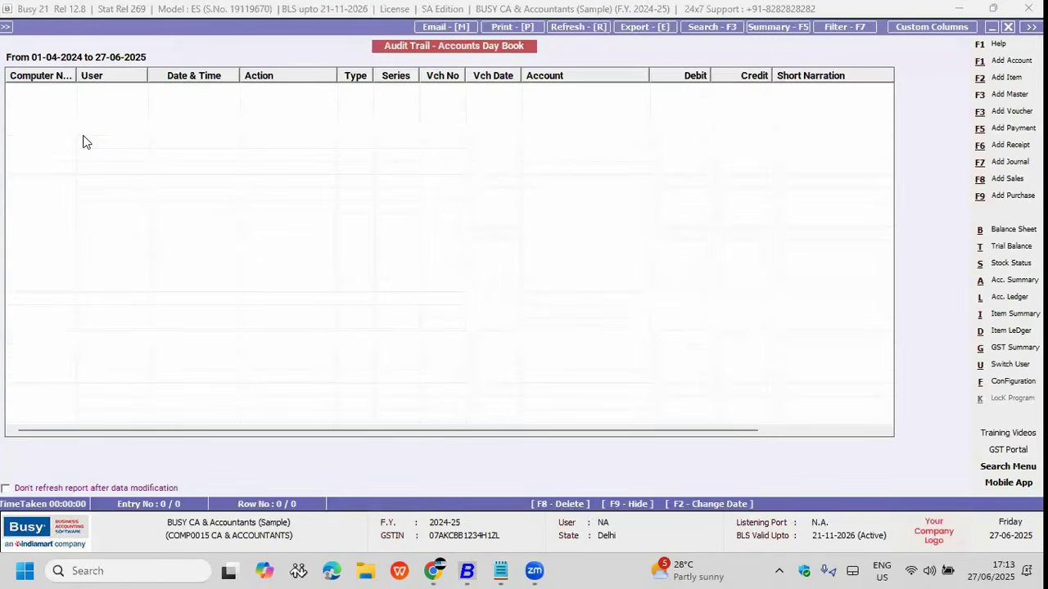
pyautogui.press('Escape')
pyautogui.press('Return')
pyautogui.write('31.3')
pyautogui.press('Return')
pyautogui.click(84, 129)
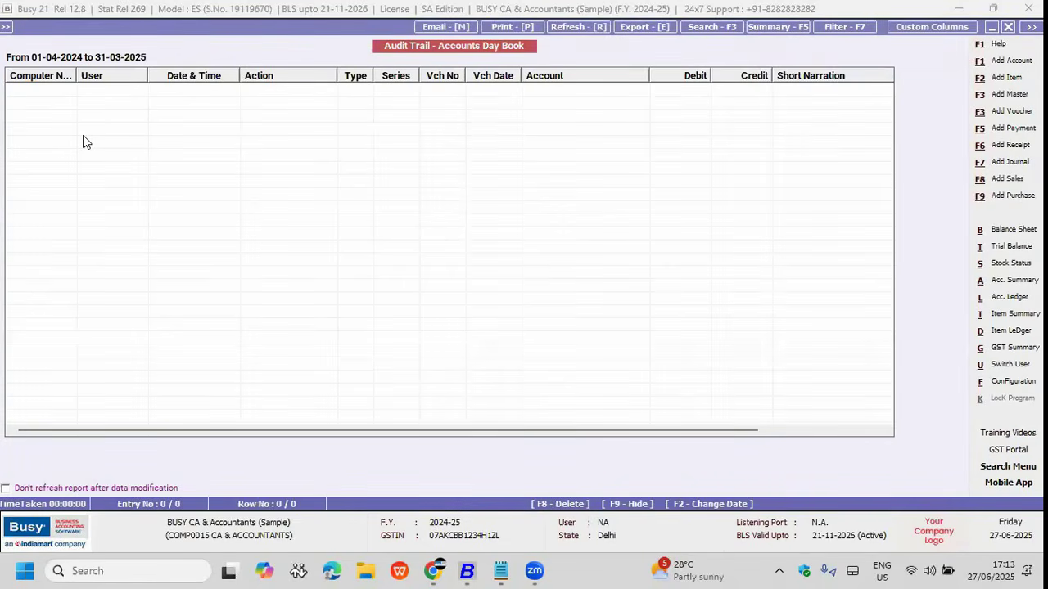
pyautogui.press('super+d')
# Step: In the Pinnacle Sandbox company, run the Audit Trail Summary for all users
pyautogui.moveTo(467, 571)
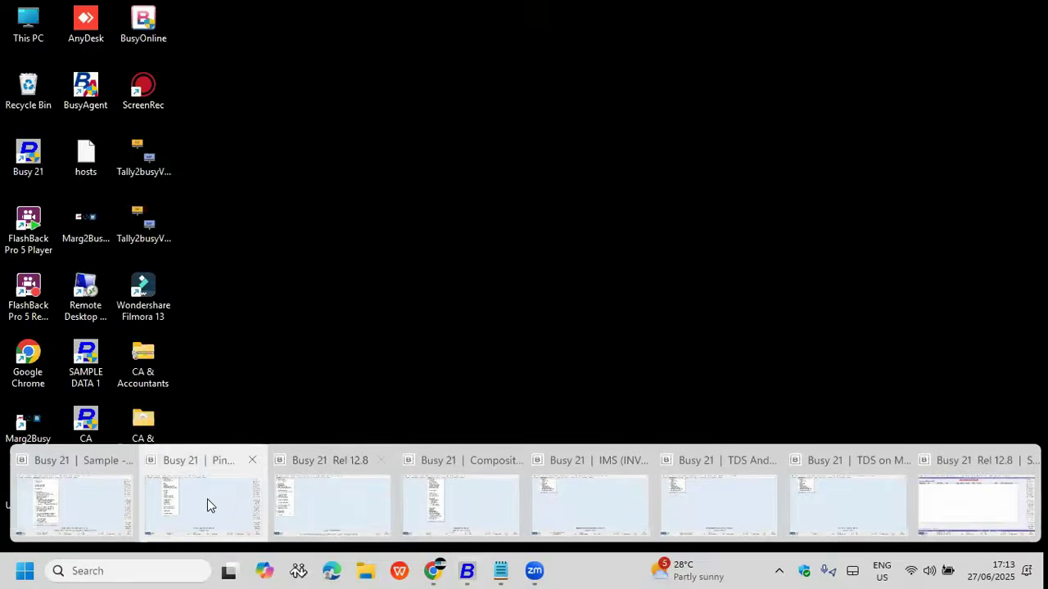
pyautogui.click(208, 498)
pyautogui.press('Escape')
pyautogui.click(236, 25)
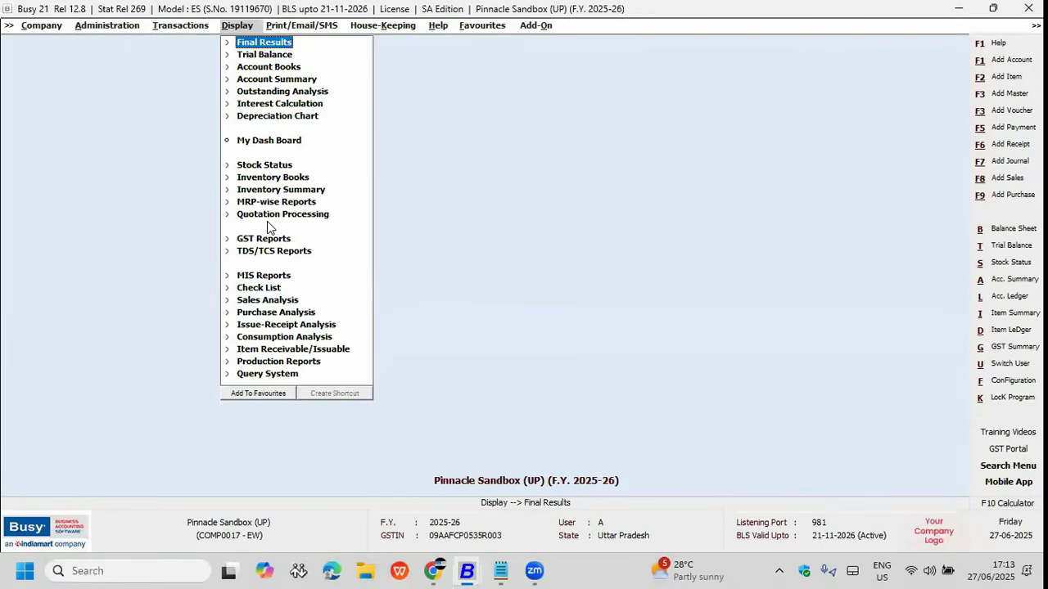
pyautogui.click(259, 287)
pyautogui.click(274, 300)
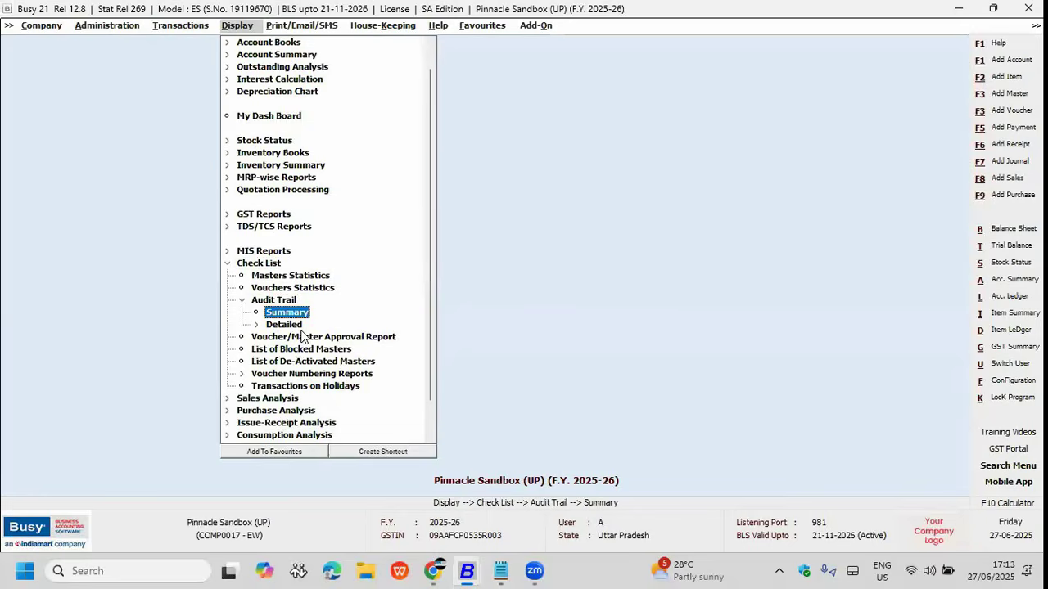
pyautogui.press('Down')
pyautogui.press('Return')
pyautogui.press('Return')
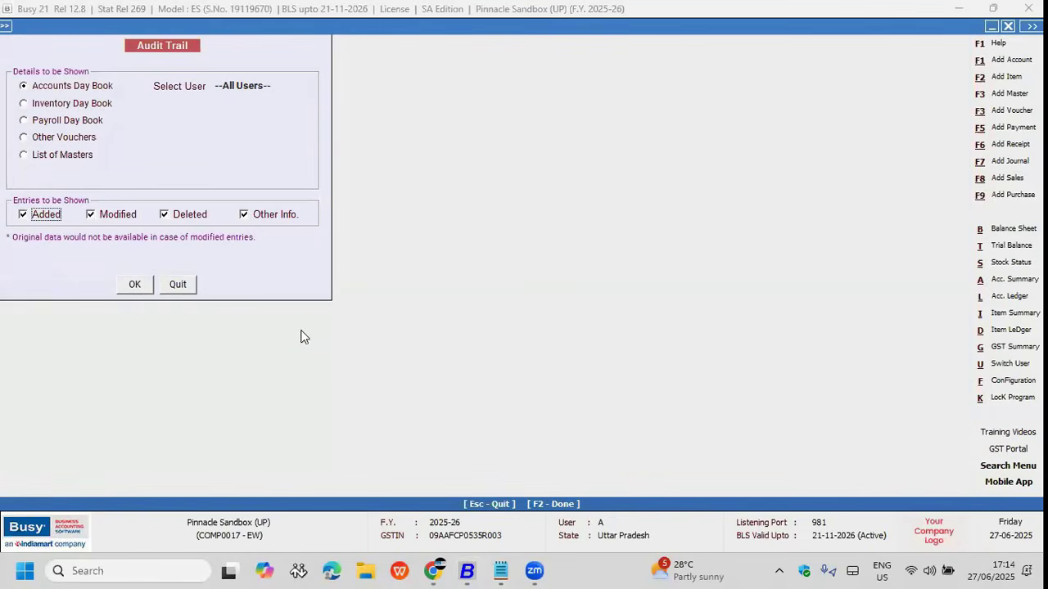
pyautogui.press('F2')
pyautogui.press('F2')
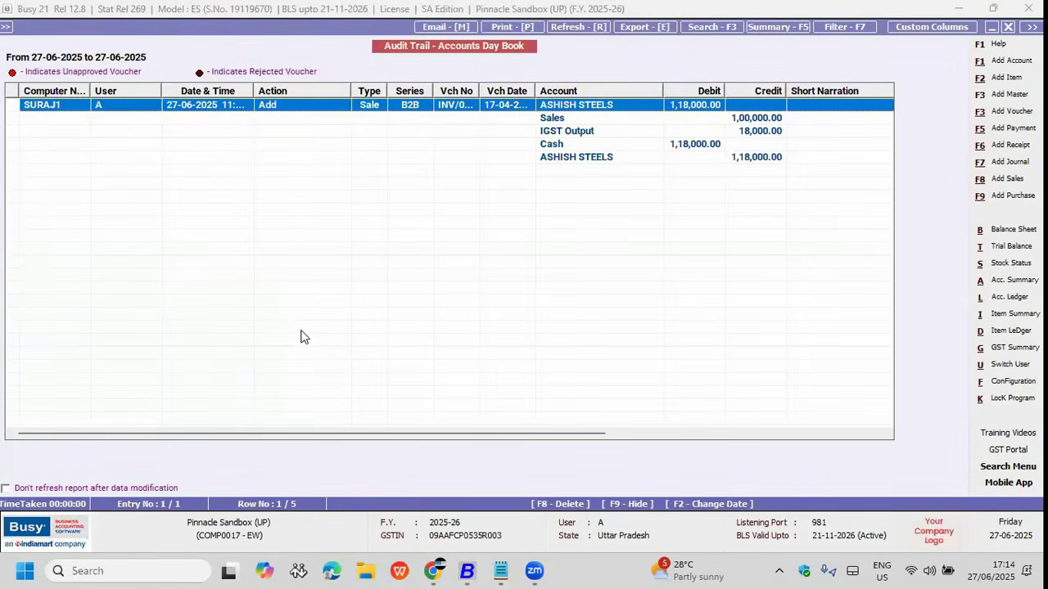
# Step: Inspect the added sale to ASHISH STEELS, then close the audit trail report
pyautogui.moveTo(352, 102); pyautogui.dragTo(378, 108)
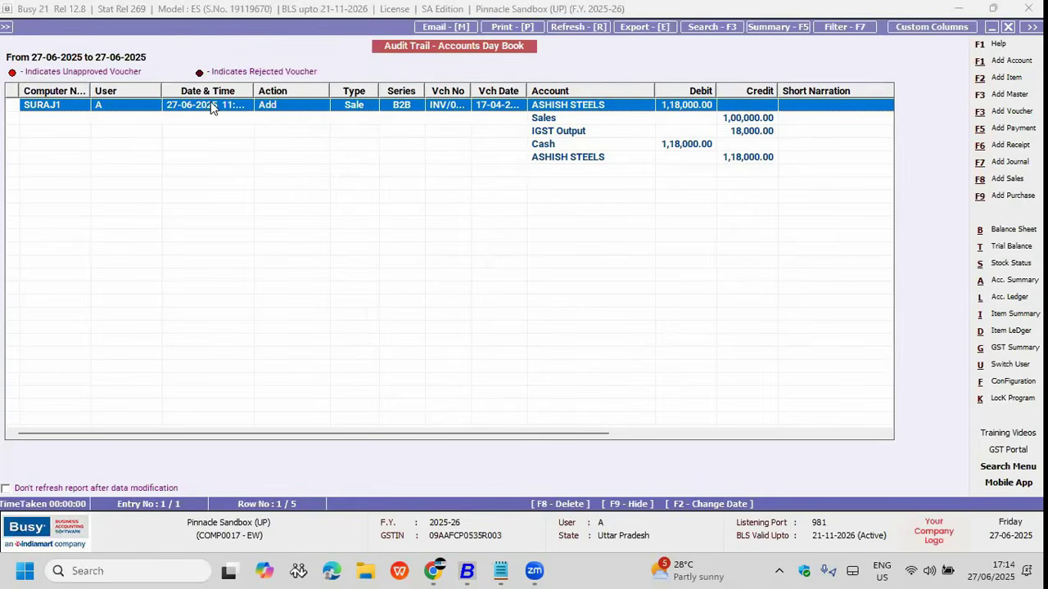
pyautogui.click(105, 157)
pyautogui.click(92, 107)
pyautogui.press('Escape')
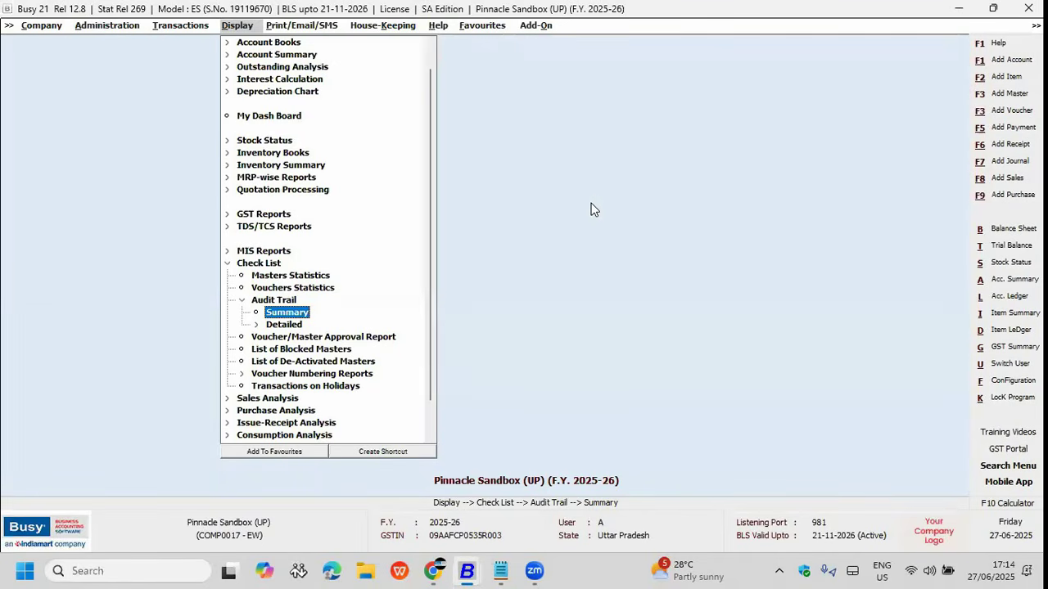
# Step: Load B2B sales voucher INV/0022 and change Bagguase Board Box quantity to 2
pyautogui.press('Left')
pyautogui.press('Return')
pyautogui.press('Down')
pyautogui.press('Return')
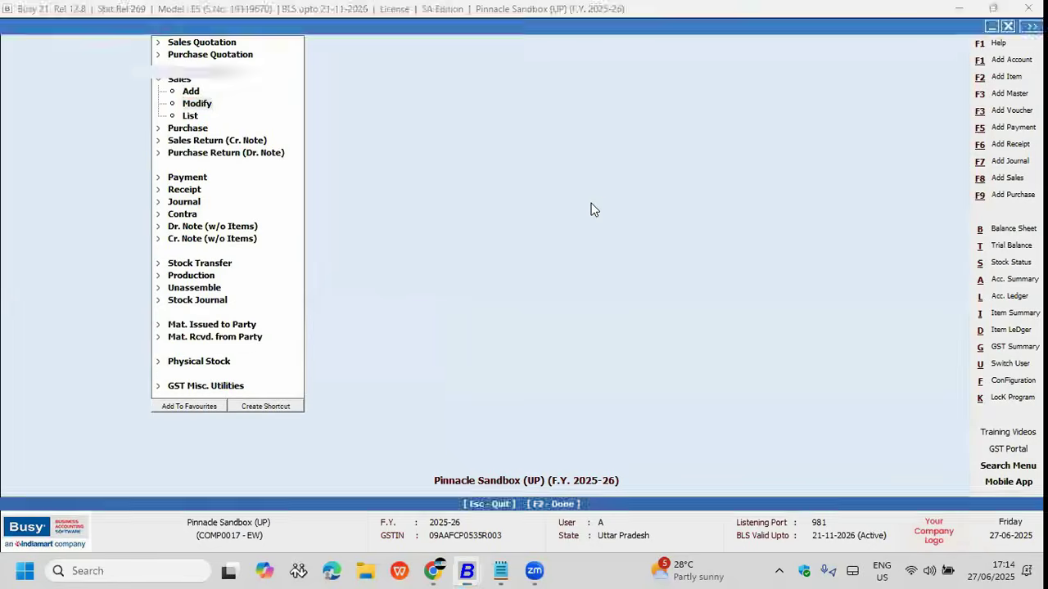
pyautogui.press('Down')
pyautogui.press('Down')
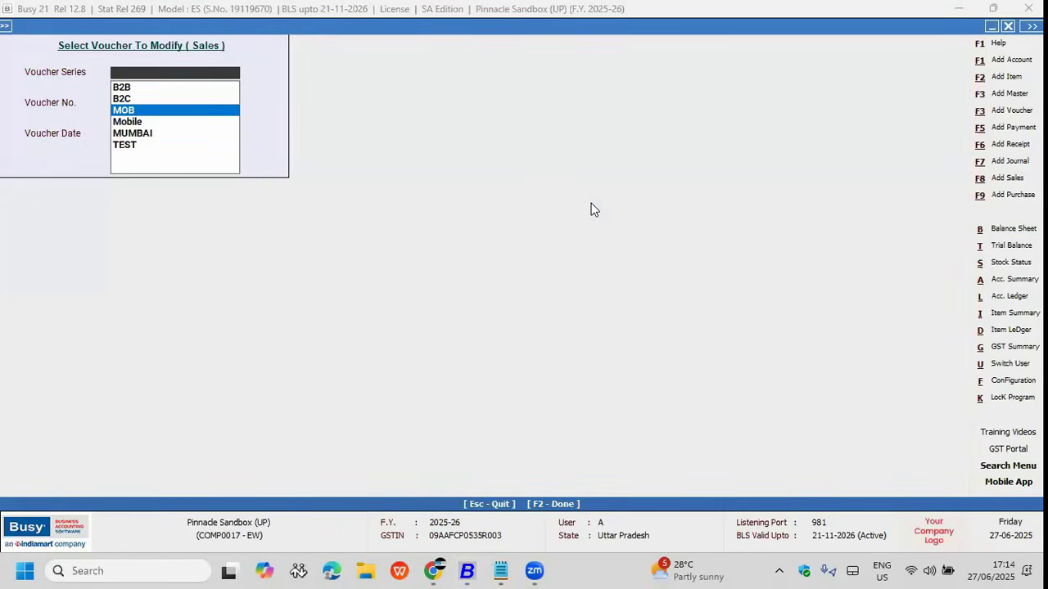
pyautogui.press('Up')
pyautogui.press('Up')
pyautogui.press('Return')
pyautogui.press('Return')
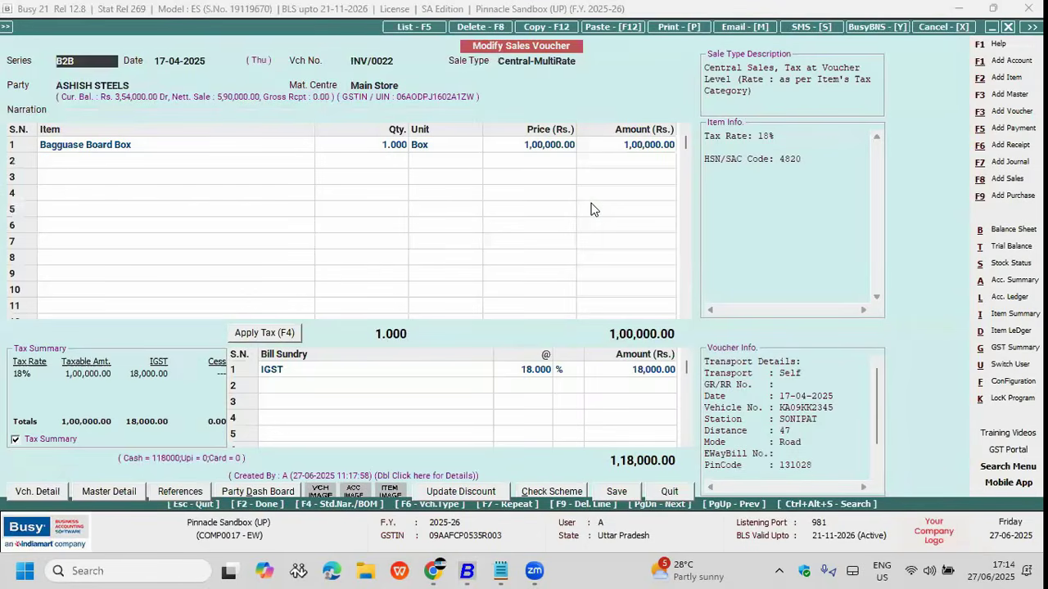
pyautogui.click(386, 147)
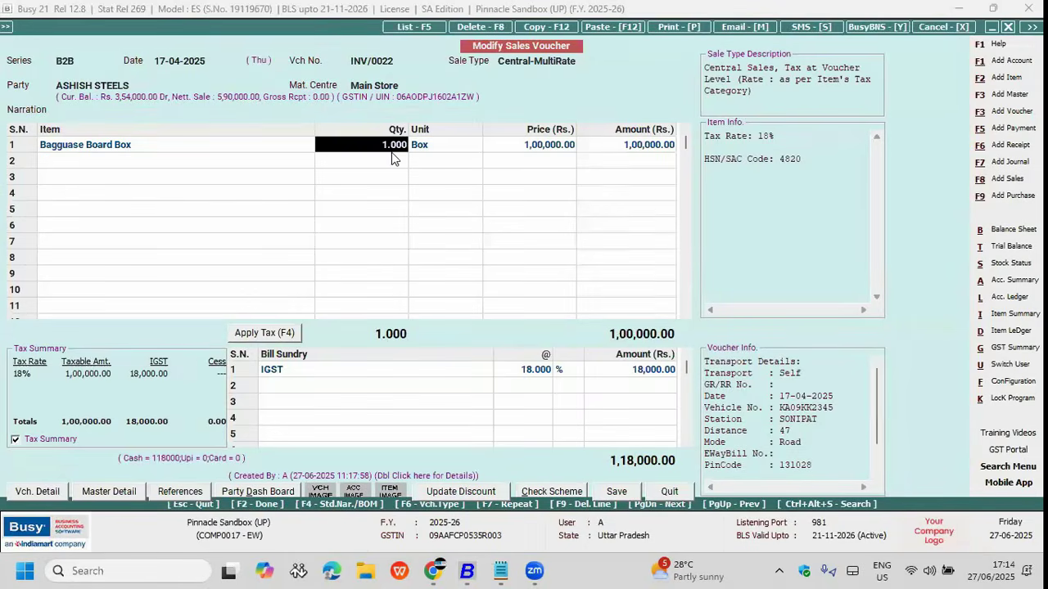
pyautogui.write('2')
pyautogui.press('Return')
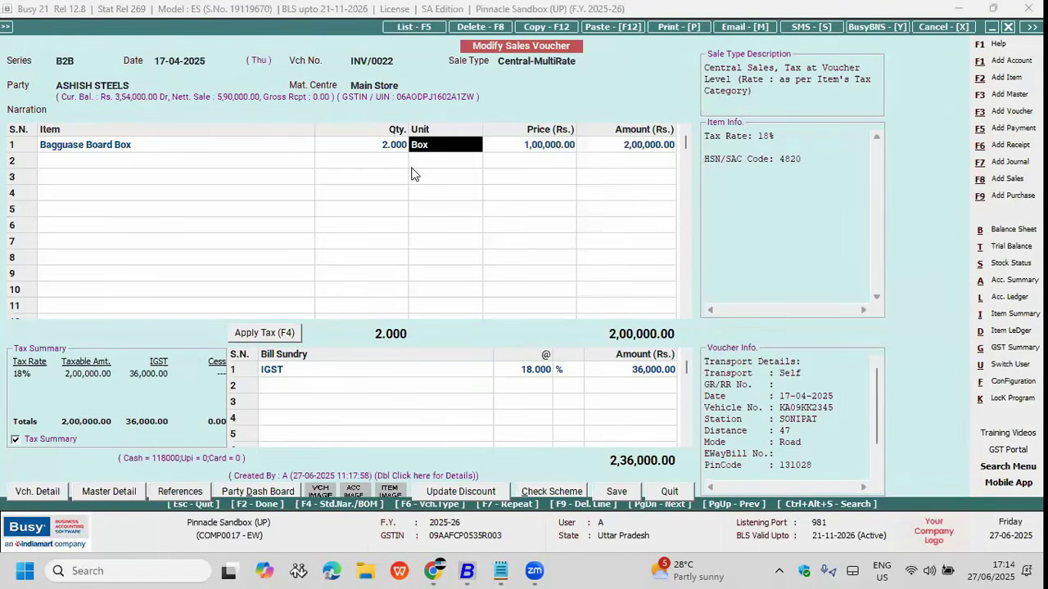
# Step: Save the modified voucher with the narration 'vvvv', dismissing the e-invoice prompt
pyautogui.click(409, 61)
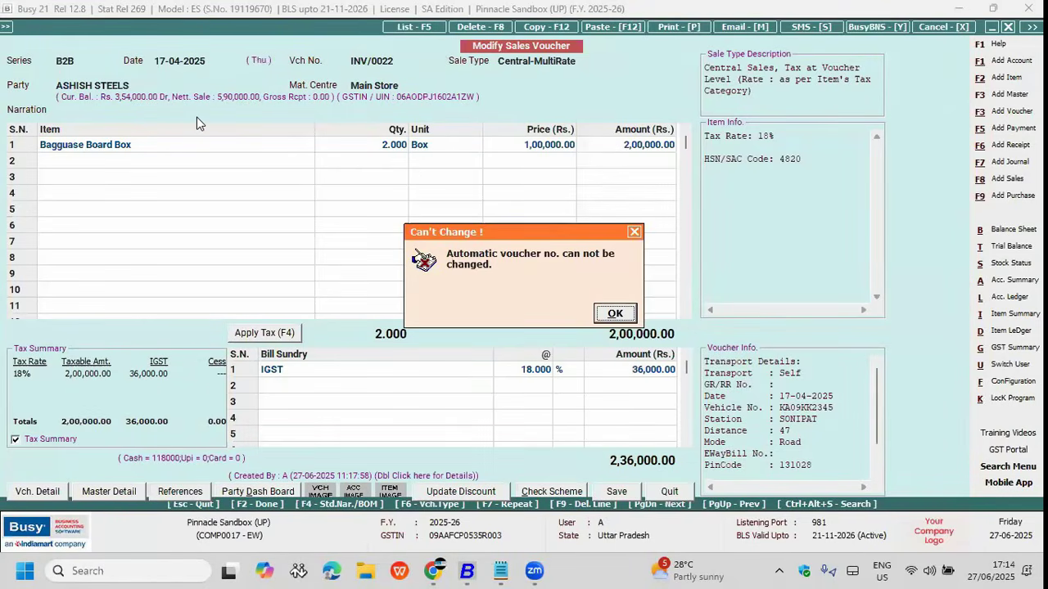
pyautogui.press('Return')
pyautogui.press('F2')
pyautogui.press('F2')
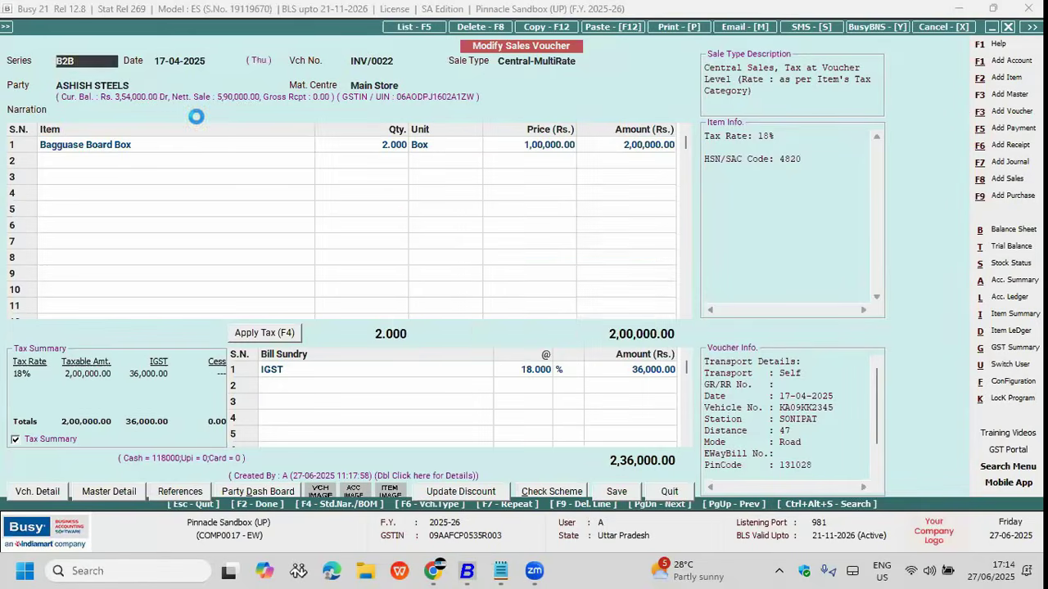
pyautogui.press('Return')
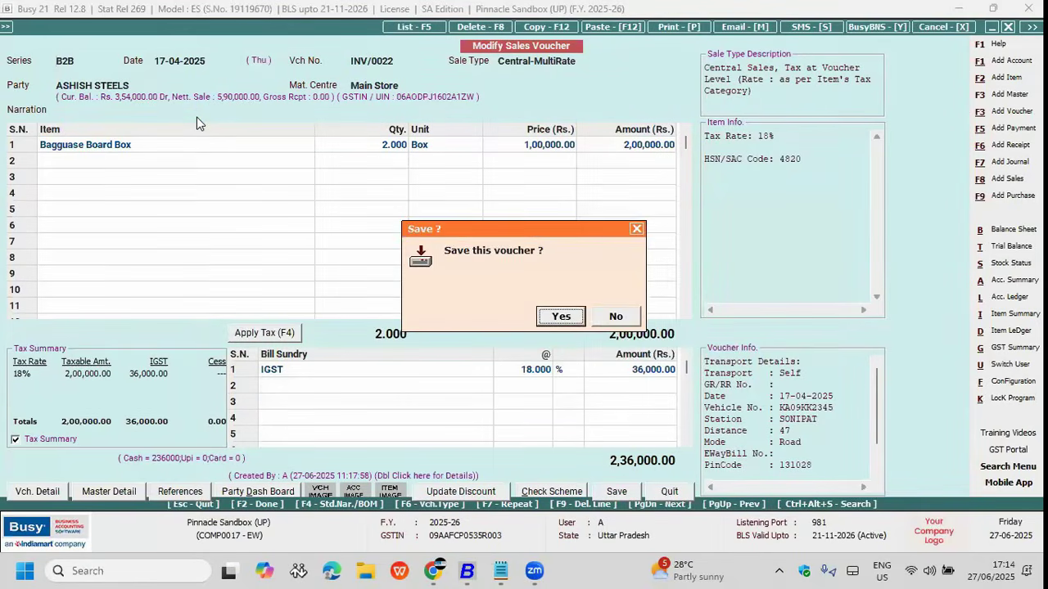
pyautogui.press('Return')
pyautogui.write('vvvv')
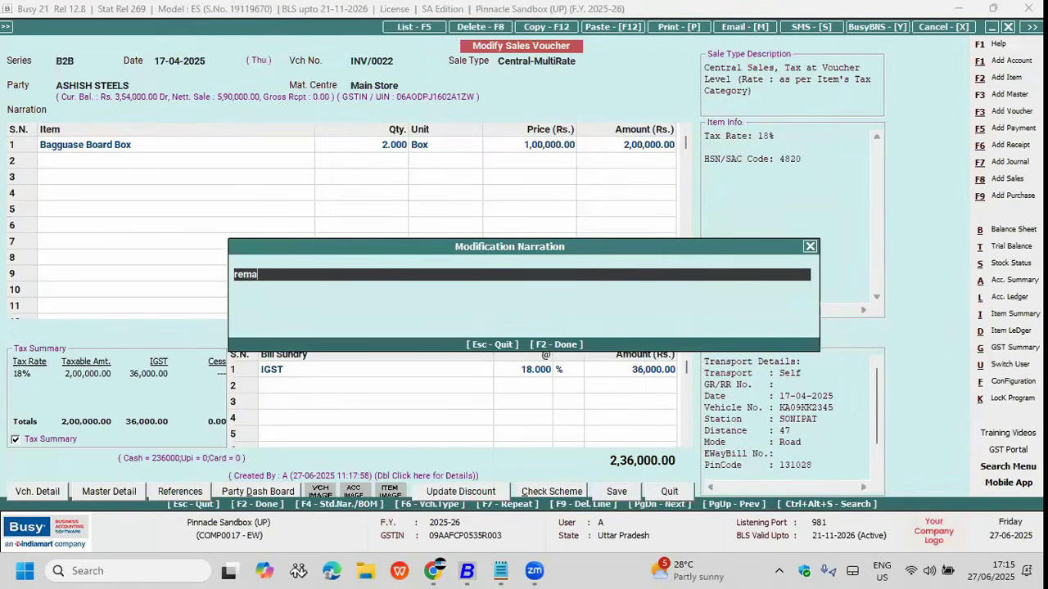
pyautogui.press('F2')
pyautogui.press('Return')
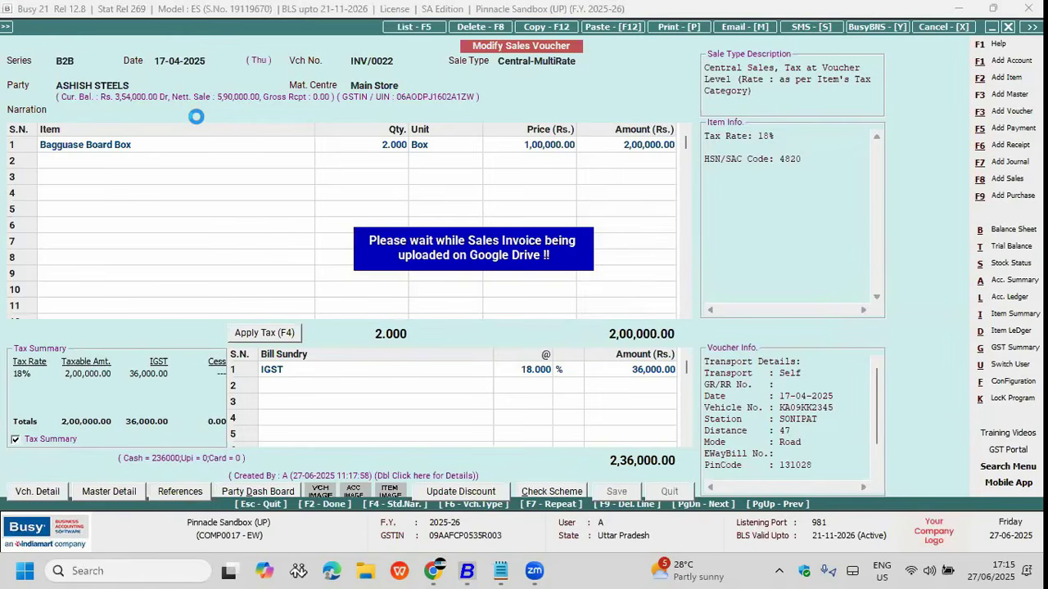
# Step: Dismiss the upload message and open the Detailed Voucher Audit Trail form
pyautogui.press('Return')
pyautogui.press('Escape')
pyautogui.press('Escape')
pyautogui.press('Right')
pyautogui.press('Down')
pyautogui.press('Right')
pyautogui.press('Down')
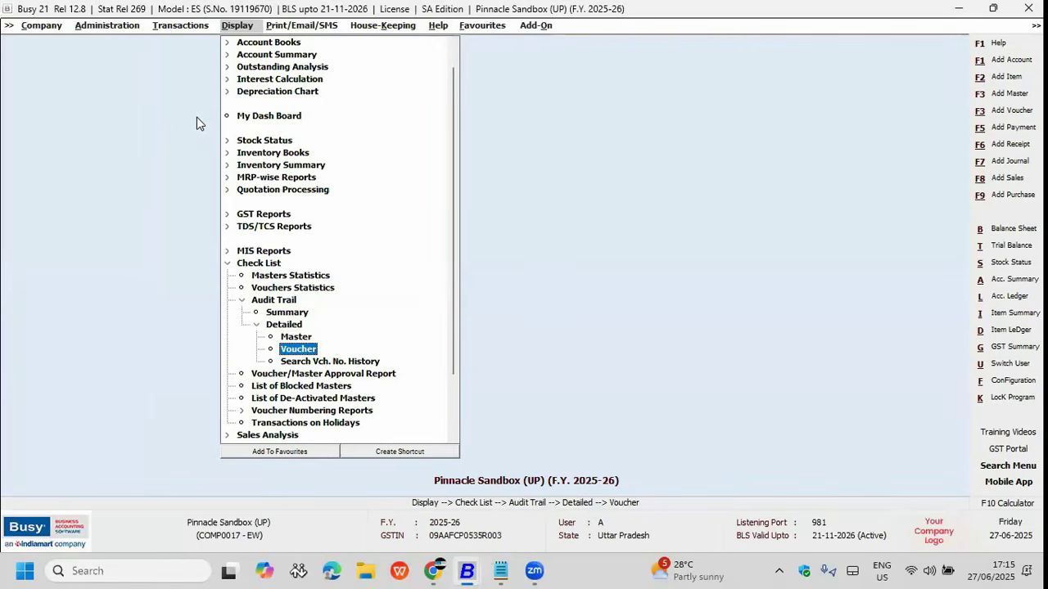
pyautogui.press('Up')
pyautogui.press('Down')
pyautogui.press('Down')
pyautogui.press('Up')
pyautogui.press('Return')
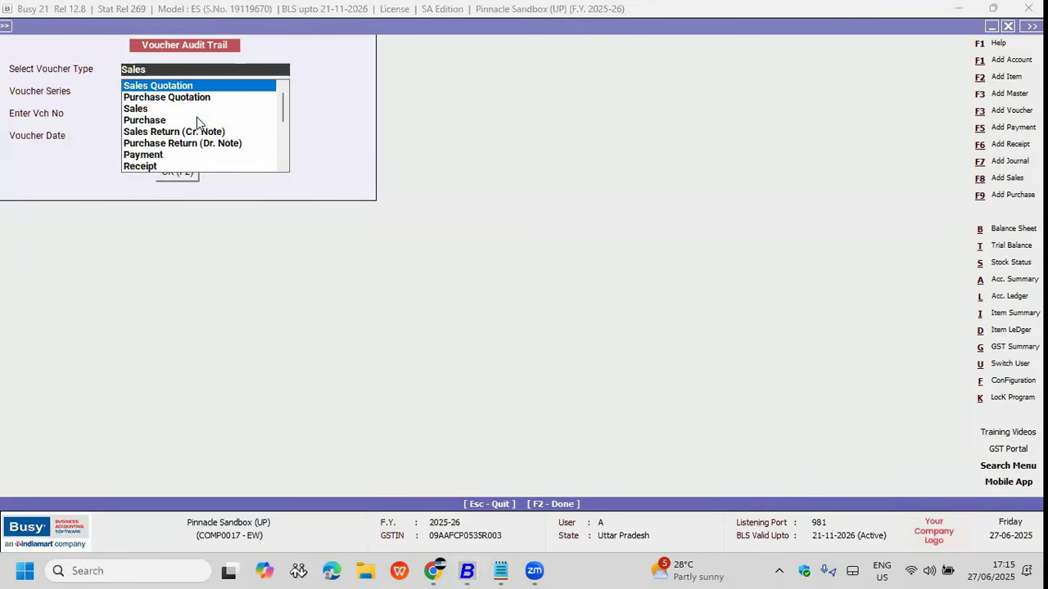
# Step: Try the Sales voucher type and B2B series in the form, then leave it
pyautogui.press('Return')
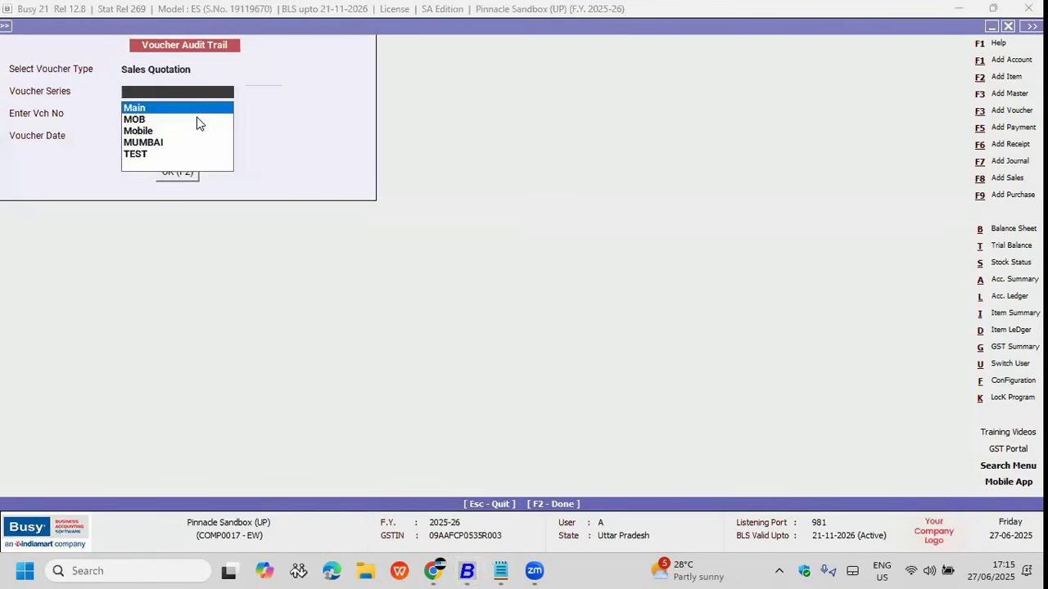
pyautogui.press('Escape')
pyautogui.press('Down')
pyautogui.press('Down')
pyautogui.press('Return')
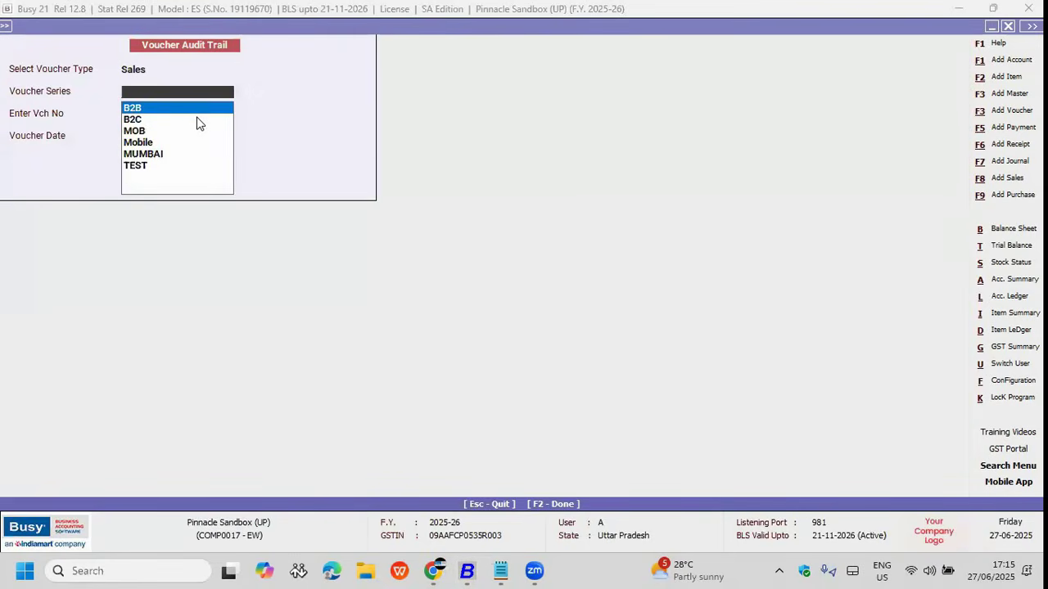
pyautogui.press('Return')
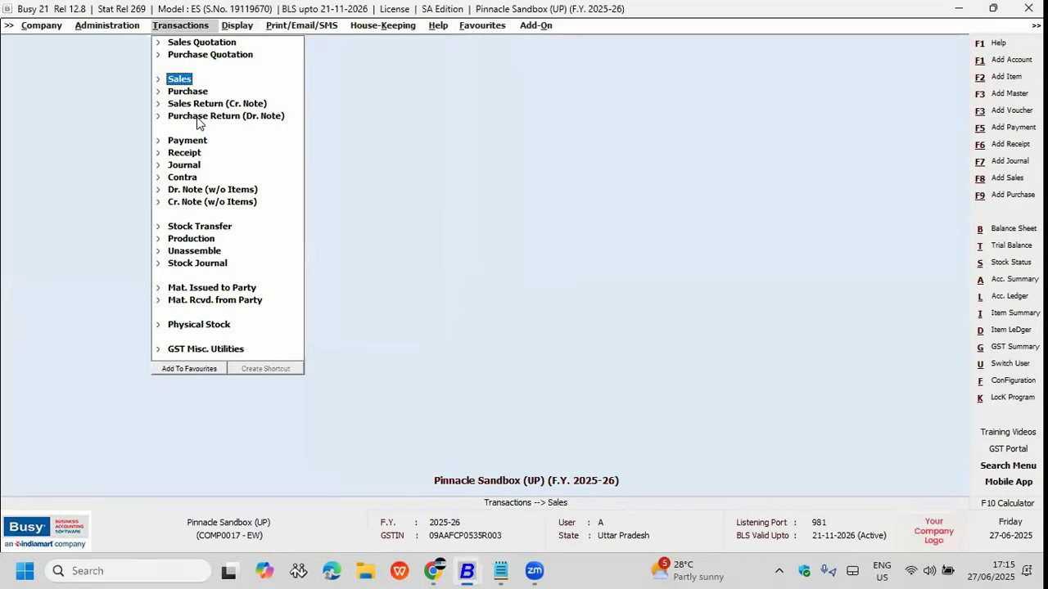
pyautogui.press('Return')
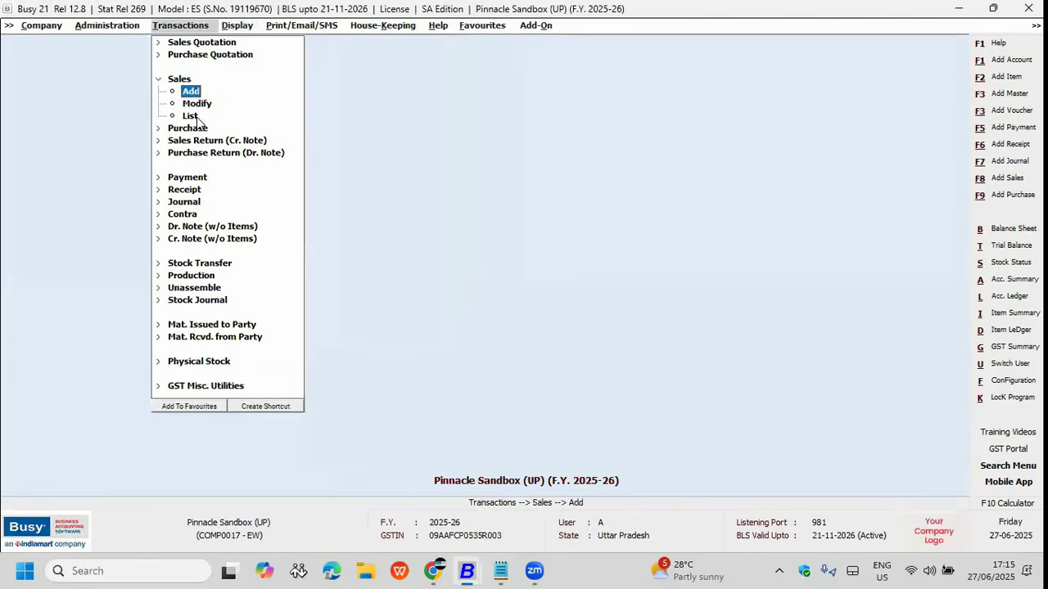
# Step: Briefly bring up the Sales Modify voucher selection and close it without changes
pyautogui.press('Down')
pyautogui.press('Return')
pyautogui.press('Return')
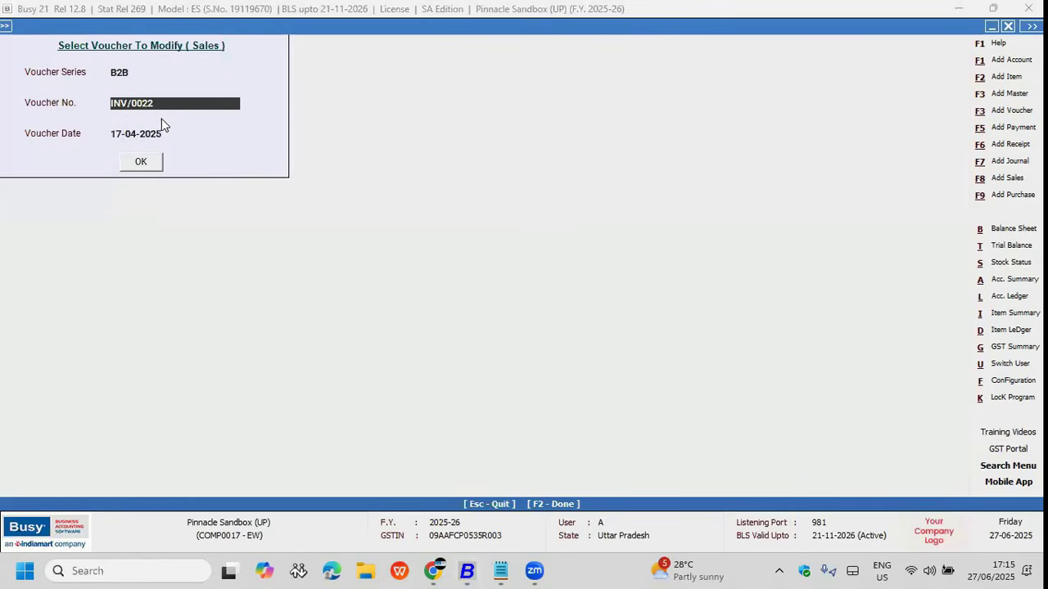
pyautogui.press('Escape')
pyautogui.press('Right')
# Step: Choose Sales ('sa') voucher INV/0022 and view its Add and Modified versions
pyautogui.press('Return')
pyautogui.press('Down')
pyautogui.press('Return')
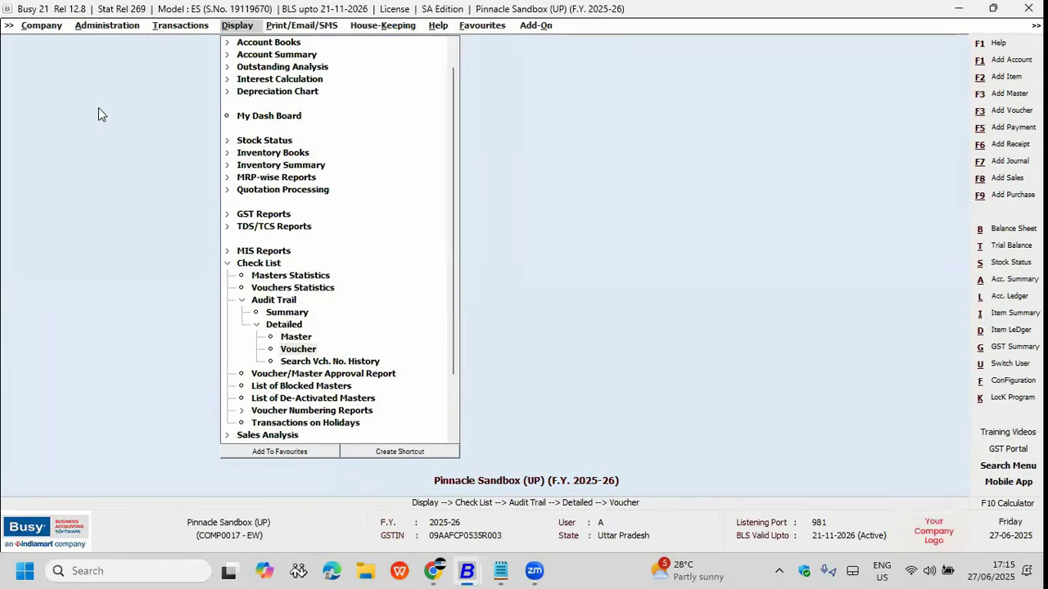
pyautogui.write('sa')
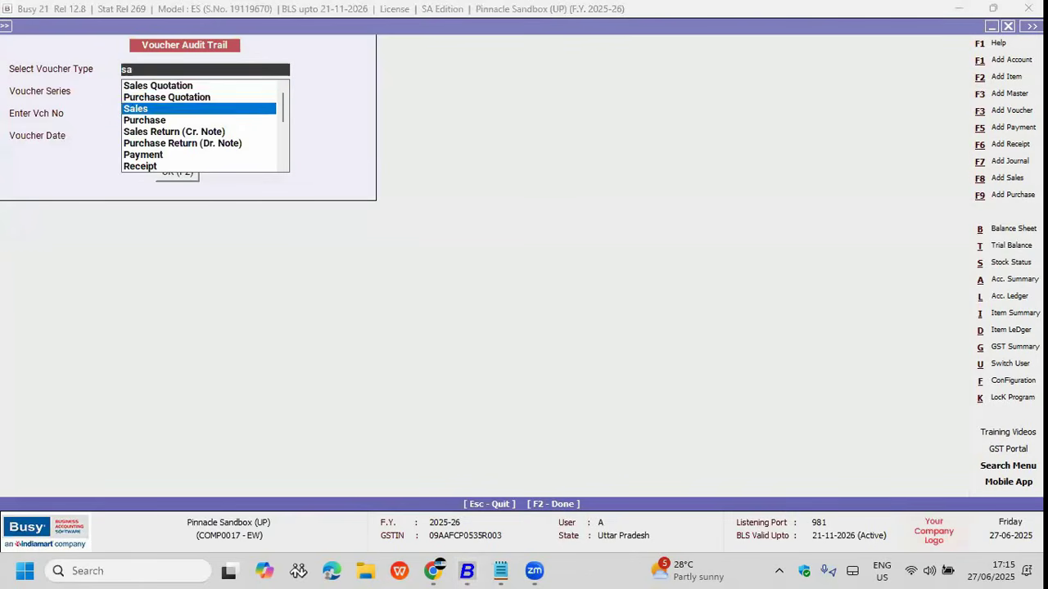
pyautogui.press('Return')
pyautogui.press('Return')
pyautogui.press('Return')
pyautogui.press('Return')
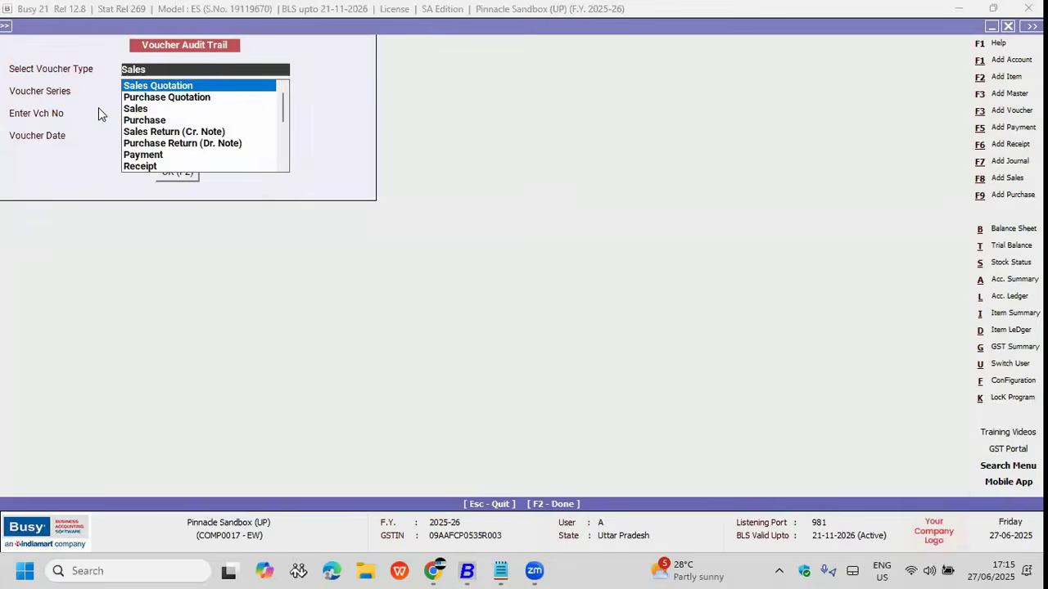
pyautogui.press('Down')
pyautogui.press('Up')
# Step: Open the Version 2 vs Version 1 comparison of INV/0022 and check the version dates
pyautogui.press('Down')
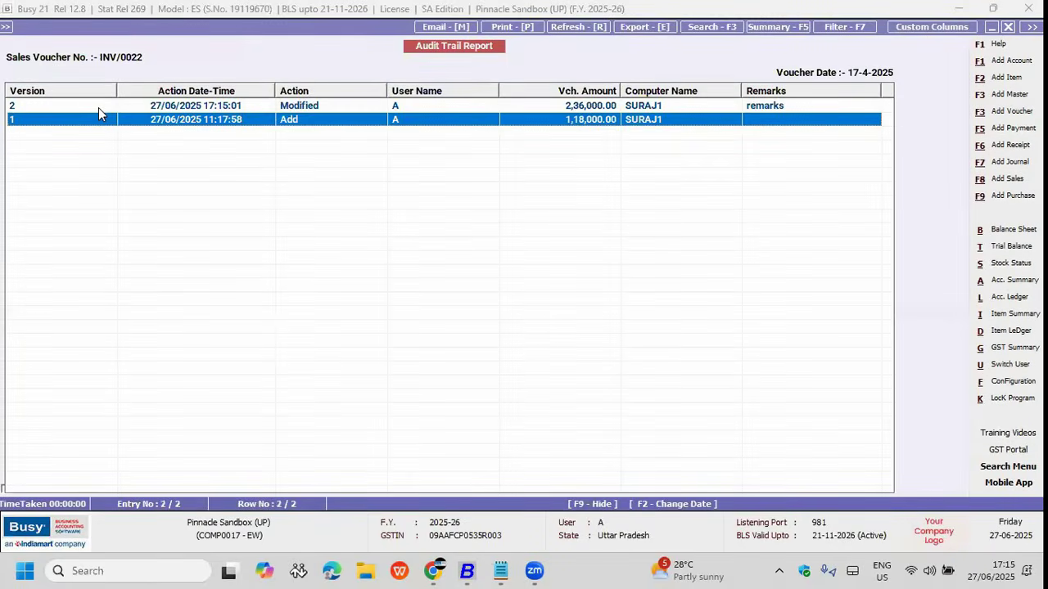
pyautogui.press('Up')
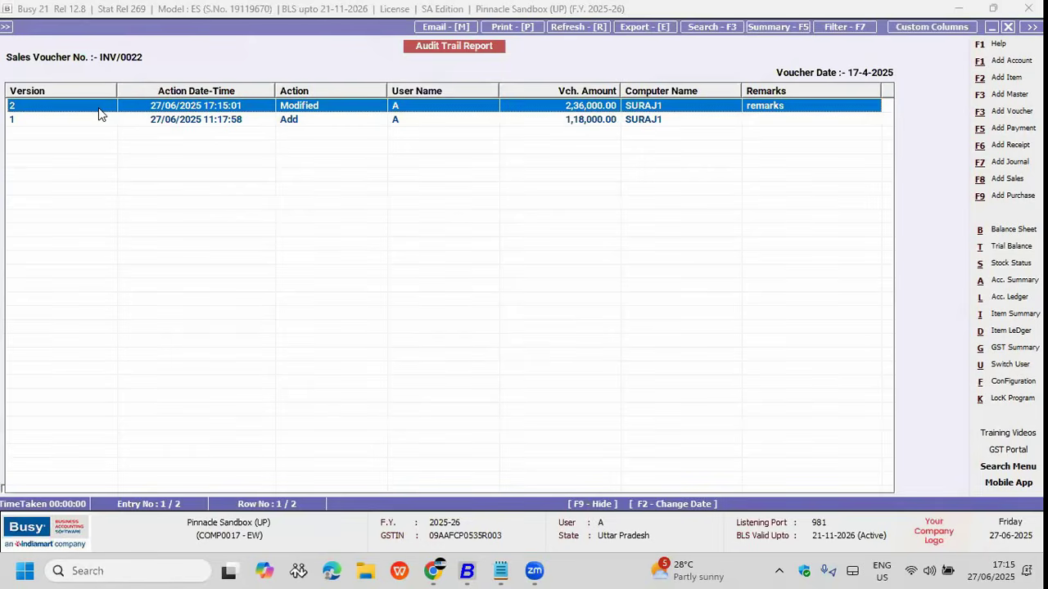
pyautogui.press('Return')
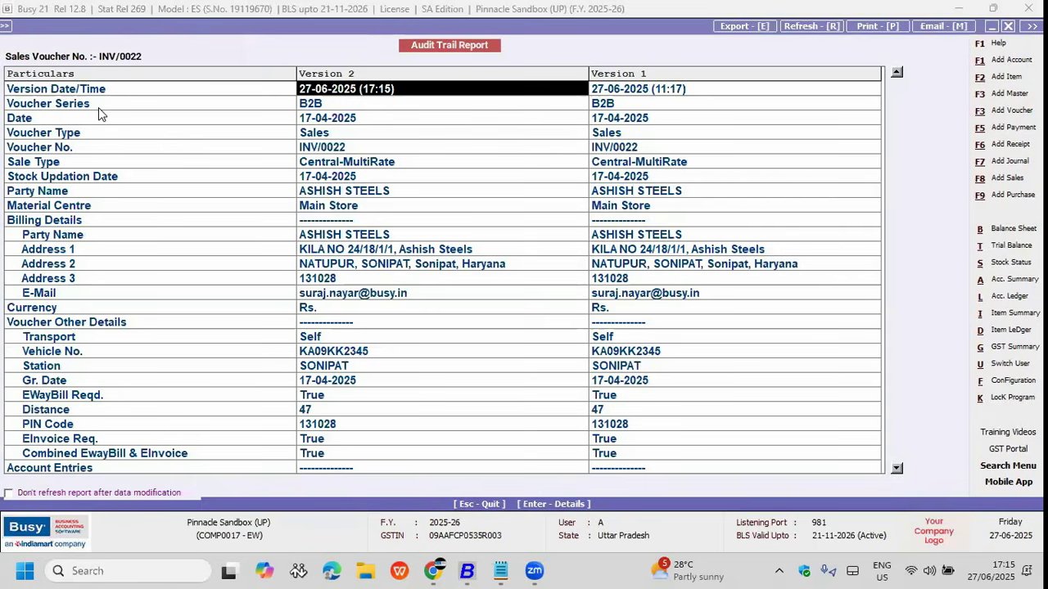
pyautogui.press('Right')
pyautogui.press('Left')
pyautogui.press('Right')
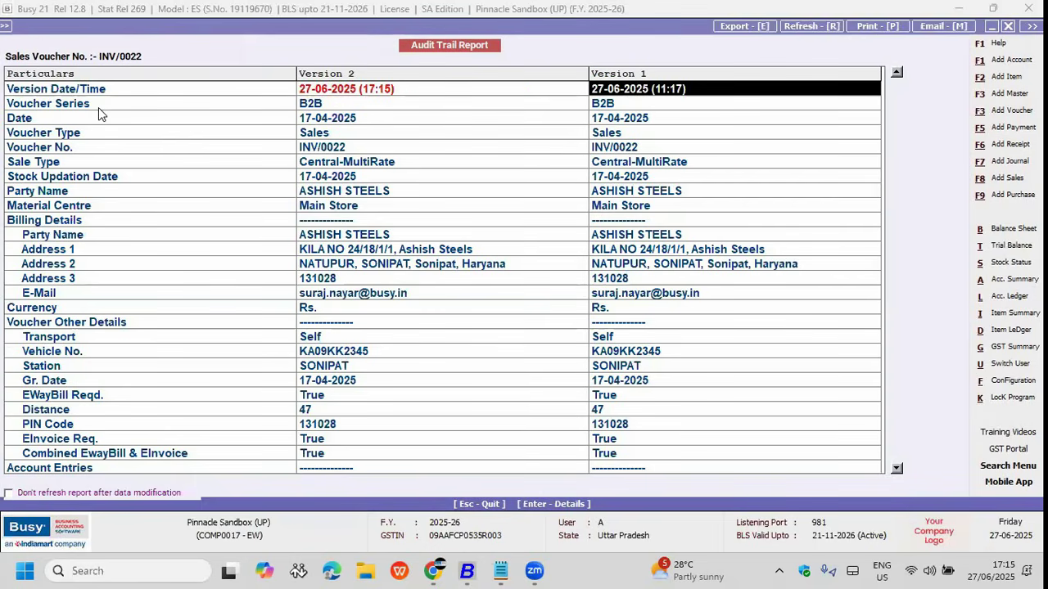
pyautogui.press('Left')
pyautogui.press('Right')
pyautogui.press('Left')
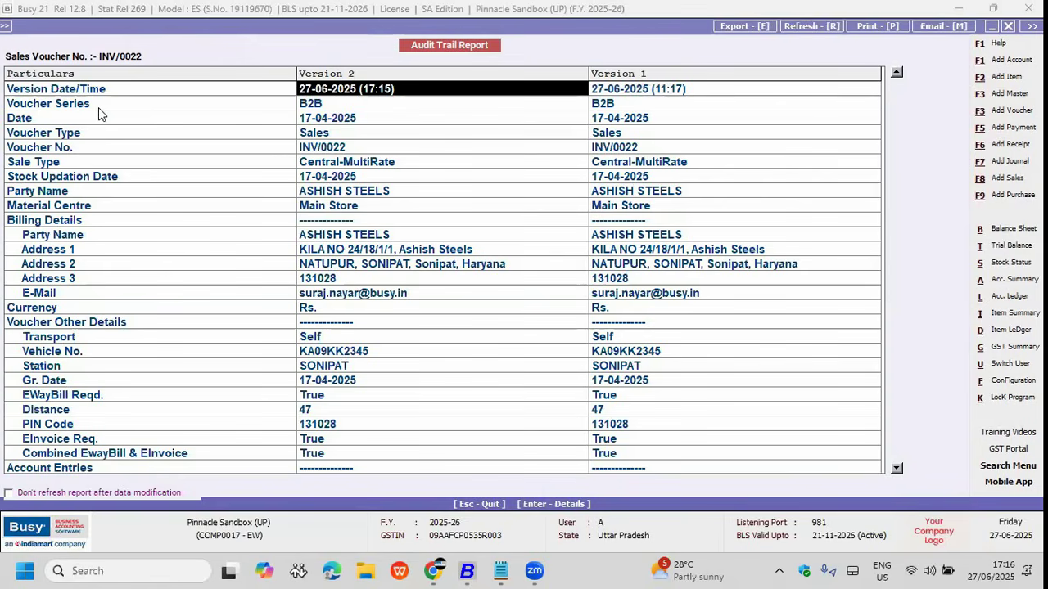
pyautogui.press('Left')
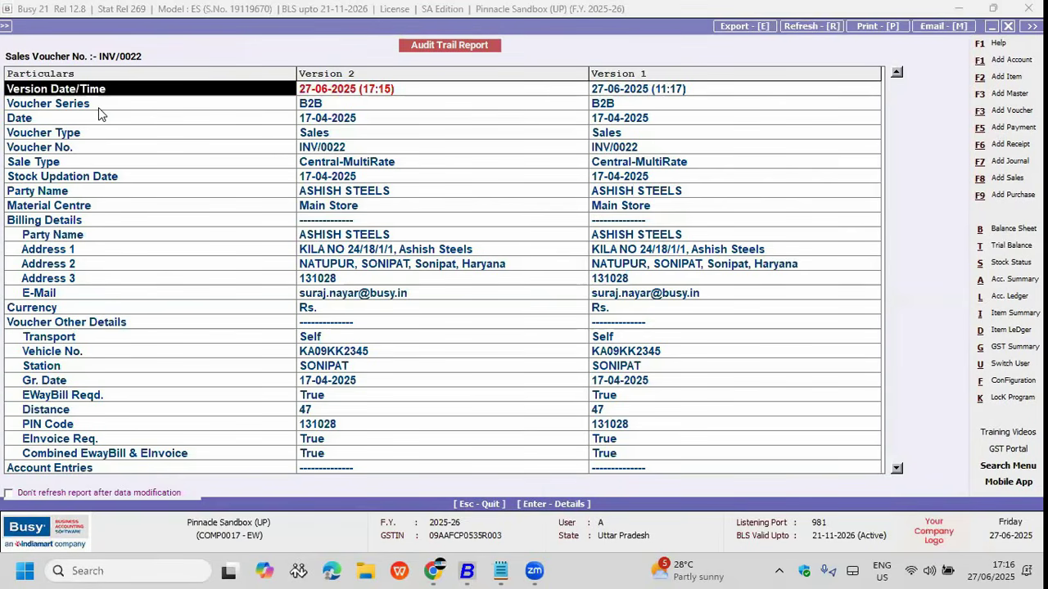
pyautogui.press('Right')
pyautogui.press('Right')
# Step: Review changed values: quantity 2.00 vs 1.00 and IGST 36,000.00 vs 18,000.00
pyautogui.press('Down')
pyautogui.press('Left')
pyautogui.press('Down')
pyautogui.press('Down')
pyautogui.press('Down')
pyautogui.press('Down')
pyautogui.press('Down')
pyautogui.press('Down')
pyautogui.press('Down')
pyautogui.press('Down')
pyautogui.press('Down')
pyautogui.press('Down')
pyautogui.press('Down')
pyautogui.press('Down')
pyautogui.press('Down')
pyautogui.press('Down')
pyautogui.press('Down')
pyautogui.press('Down')
pyautogui.press('Down')
pyautogui.press('Down')
pyautogui.press('Down')
pyautogui.press('Down')
pyautogui.press('Down')
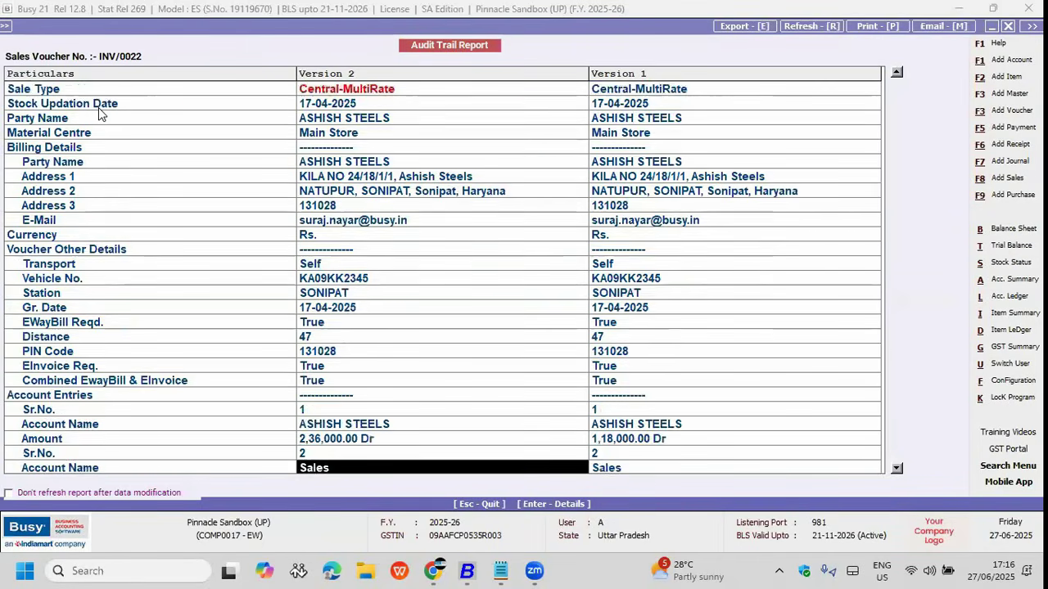
pyautogui.press('Down')
pyautogui.press('Down')
pyautogui.press('Down')
pyautogui.press('Down')
pyautogui.press('Down')
pyautogui.press('Down')
pyautogui.press('Down')
pyautogui.press('Down')
pyautogui.press('Down')
pyautogui.press('Down')
pyautogui.press('Down')
pyautogui.press('Down')
pyautogui.press('Down')
pyautogui.press('Down')
pyautogui.press('Down')
pyautogui.press('Down')
pyautogui.press('Down')
pyautogui.press('Down')
pyautogui.press('Down')
pyautogui.press('Down')
pyautogui.press('Up')
pyautogui.press('Up')
pyautogui.press('Up')
pyautogui.press('Up')
pyautogui.press('Up')
pyautogui.press('Up')
pyautogui.press('Up')
pyautogui.press('Up')
pyautogui.press('Up')
pyautogui.press('Up')
pyautogui.press('Up')
pyautogui.press('Up')
pyautogui.press('Up')
pyautogui.press('Up')
pyautogui.press('Up')
pyautogui.press('Up')
pyautogui.press('Up')
pyautogui.press('Up')
pyautogui.press('Up')
pyautogui.press('Up')
pyautogui.press('Up')
pyautogui.press('Down')
pyautogui.press('Down')
pyautogui.press('Down')
pyautogui.press('Down')
pyautogui.press('Down')
pyautogui.press('Down')
pyautogui.press('Down')
pyautogui.press('Down')
pyautogui.press('Down')
pyautogui.press('Down')
pyautogui.press('Down')
pyautogui.press('Down')
pyautogui.press('Down')
pyautogui.press('Down')
pyautogui.press('Down')
pyautogui.press('Down')
pyautogui.press('Down')
pyautogui.press('Down')
pyautogui.press('Down')
pyautogui.press('Down')
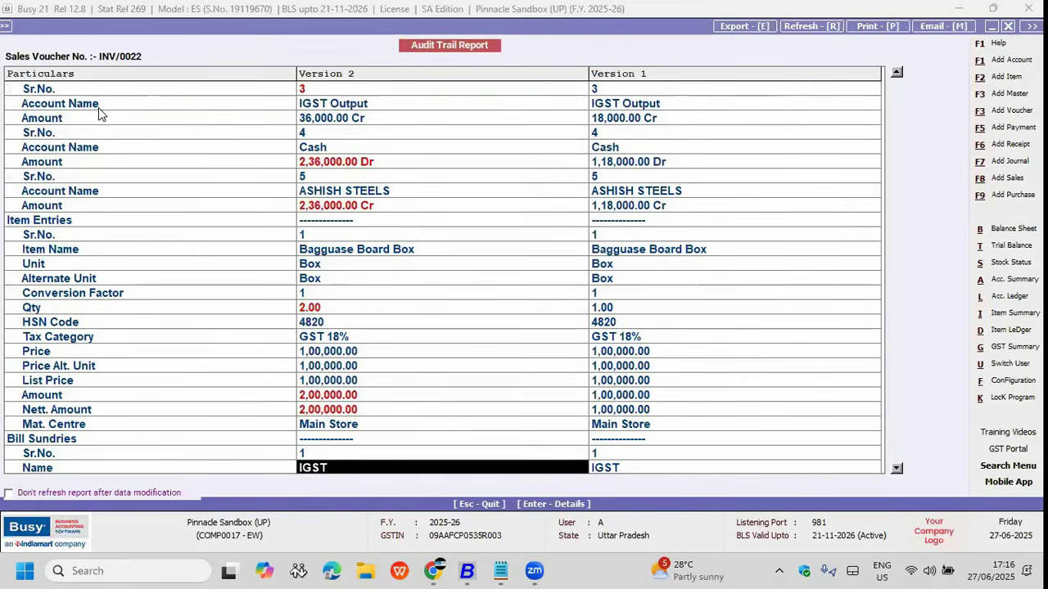
pyautogui.press('Down')
pyautogui.press('Up')
pyautogui.press('Up')
pyautogui.press('Up')
pyautogui.press('Up')
pyautogui.press('Up')
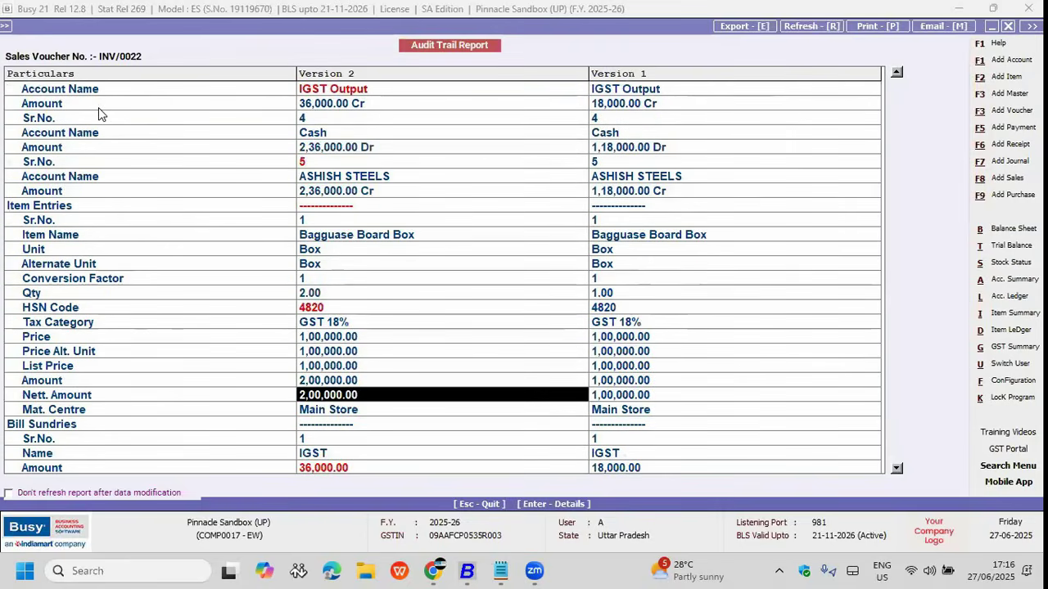
pyautogui.press('Down')
pyautogui.press('Down')
pyautogui.press('Down')
pyautogui.press('Down')
pyautogui.press('Down')
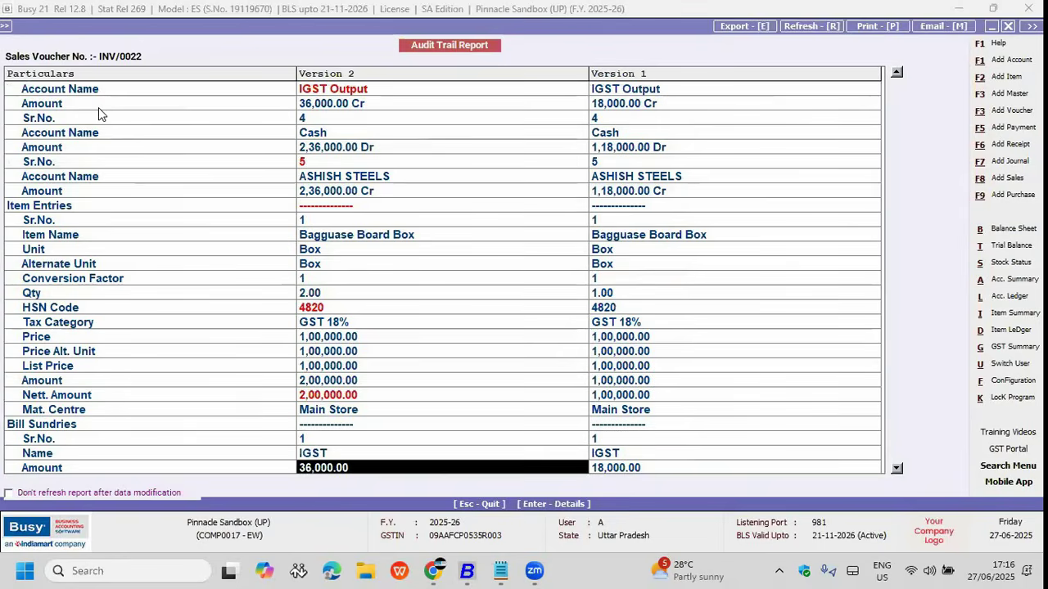
pyautogui.press('Up')
pyautogui.press('Up')
pyautogui.press('Up')
pyautogui.press('Up')
pyautogui.press('Up')
# Step: Close the comparison and open Tax Audit Report - Clause 44 under GST Audit Reports
pyautogui.press('Escape')
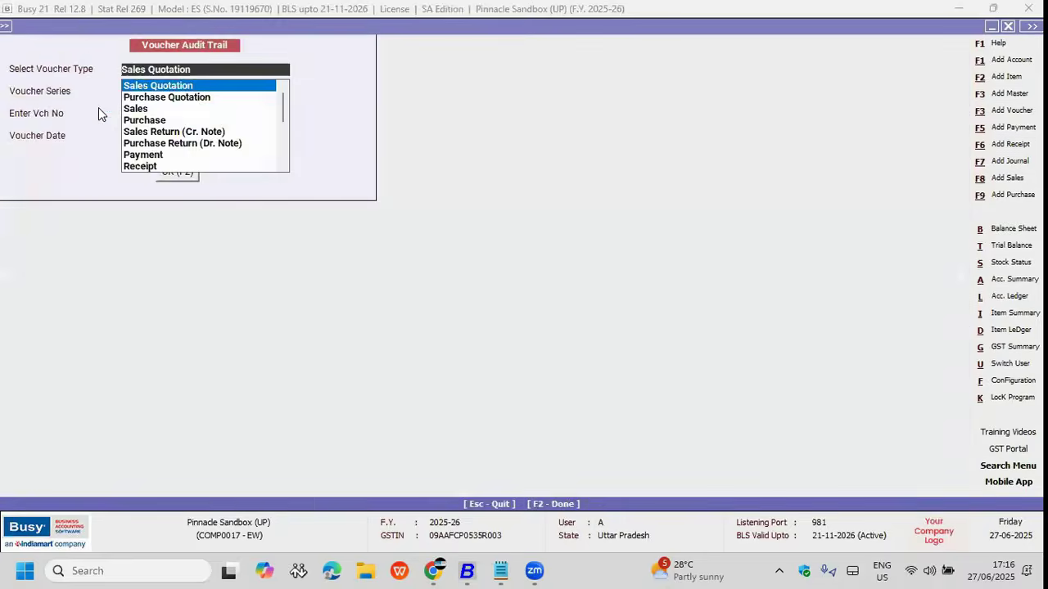
pyautogui.press('Escape')
pyautogui.press('Escape')
pyautogui.press('Escape')
pyautogui.press('Escape')
pyautogui.press('Return')
pyautogui.press('Up')
pyautogui.press('Up')
pyautogui.press('Up')
pyautogui.press('Return')
pyautogui.press('Down')
pyautogui.press('Down')
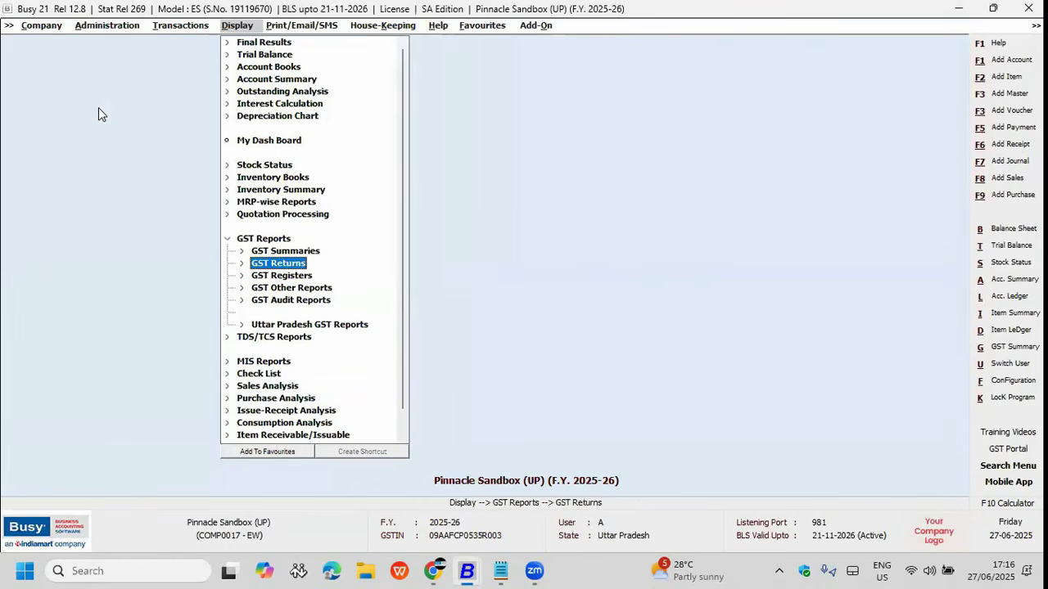
pyautogui.press('Down')
pyautogui.press('Down')
pyautogui.press('Down')
pyautogui.press('Return')
pyautogui.press('Down')
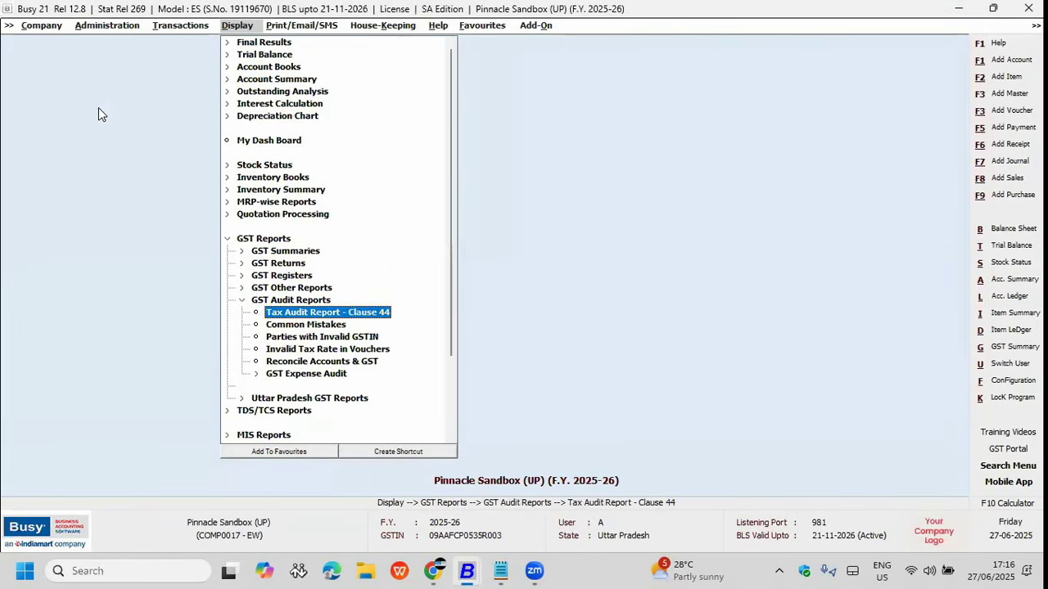
pyautogui.press('Return')
pyautogui.press('Return')
pyautogui.press('Up')
pyautogui.press('F2')
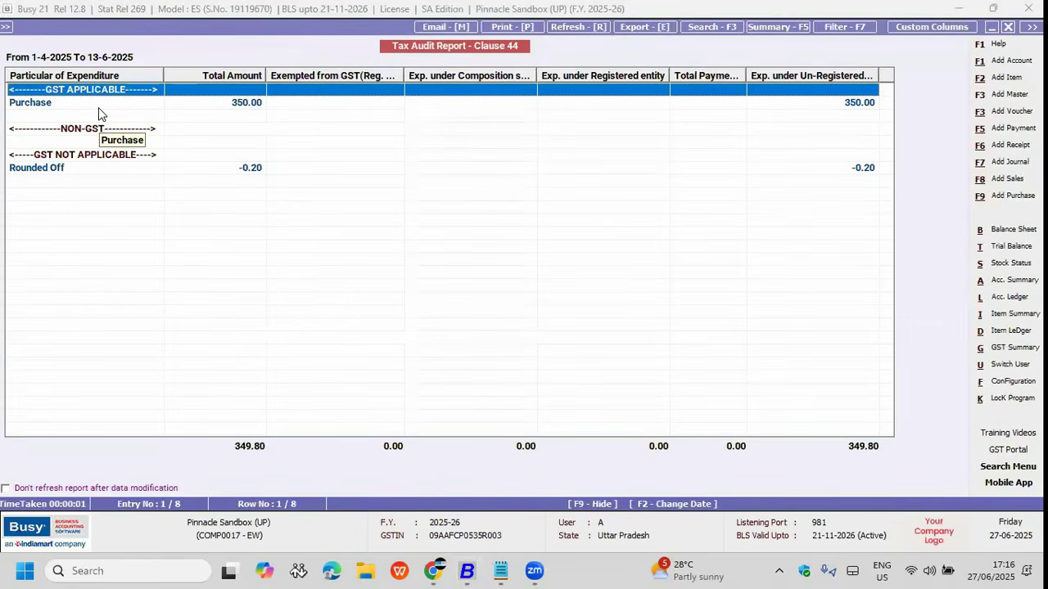
# Step: In the BUSY CA & Accountants company window, open Tax Audit Report - Clause 44's date settings
pyautogui.moveTo(466, 571)
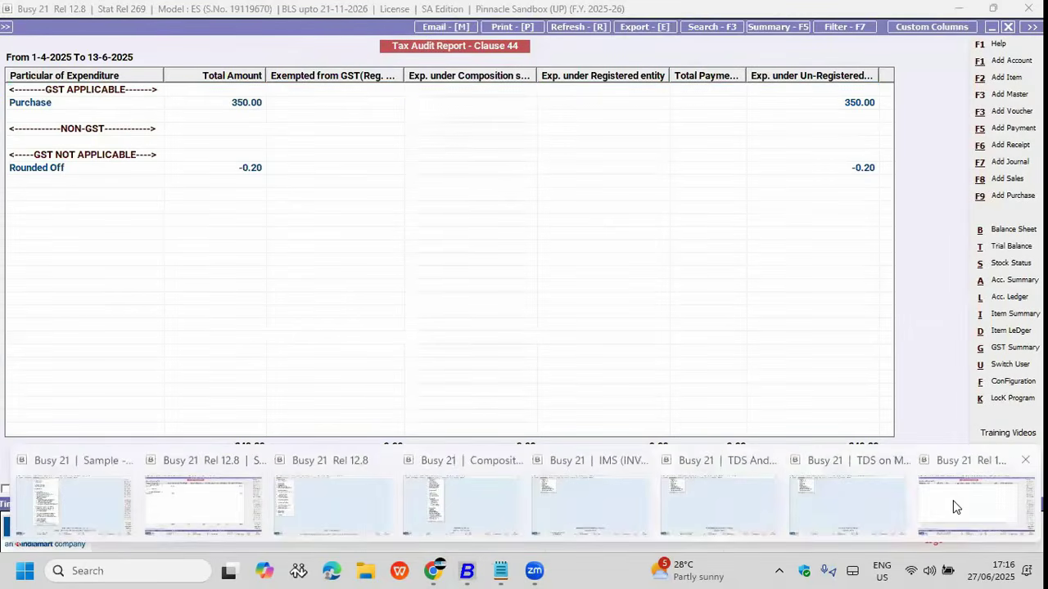
pyautogui.click(941, 491)
pyautogui.press('Escape')
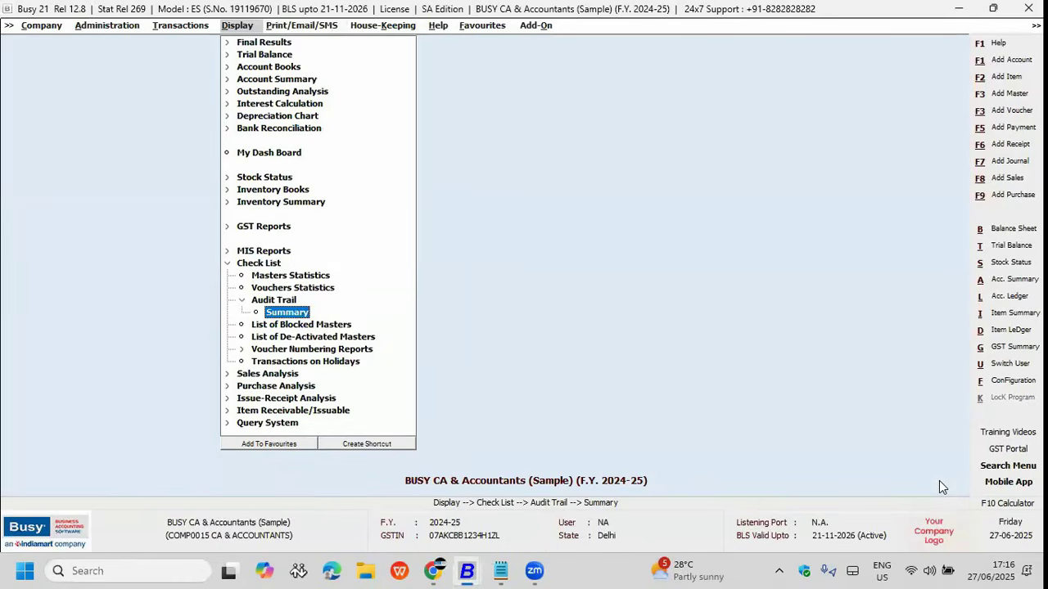
pyautogui.press('Escape')
pyautogui.press('Escape')
pyautogui.press('Up')
pyautogui.press('Up')
pyautogui.press('Right')
pyautogui.press('Down')
pyautogui.press('Down')
pyautogui.press('Down')
pyautogui.press('Down')
pyautogui.press('Down')
pyautogui.press('Right')
pyautogui.press('Down')
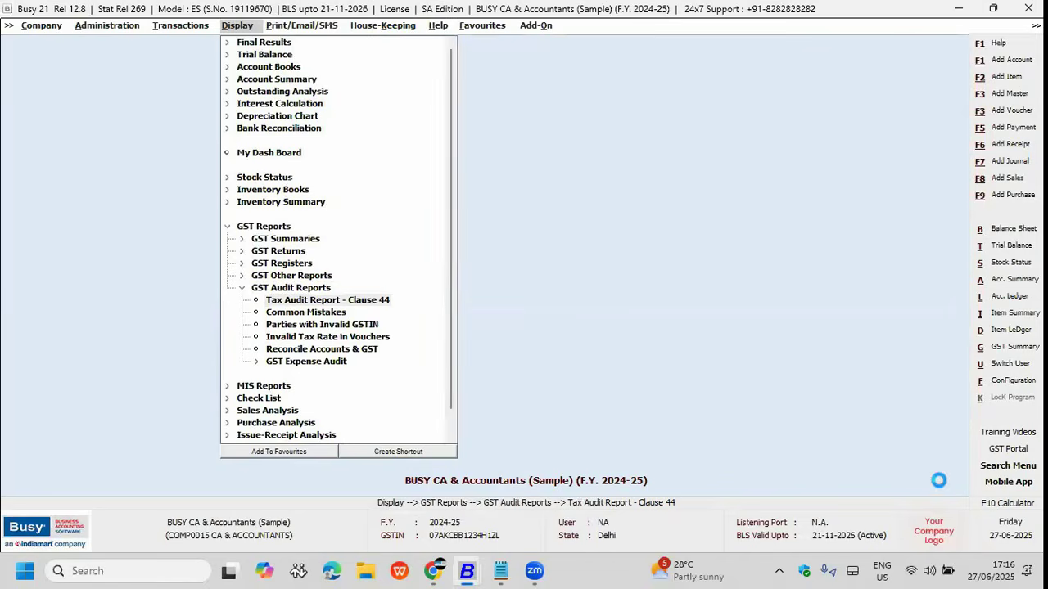
pyautogui.press('Return')
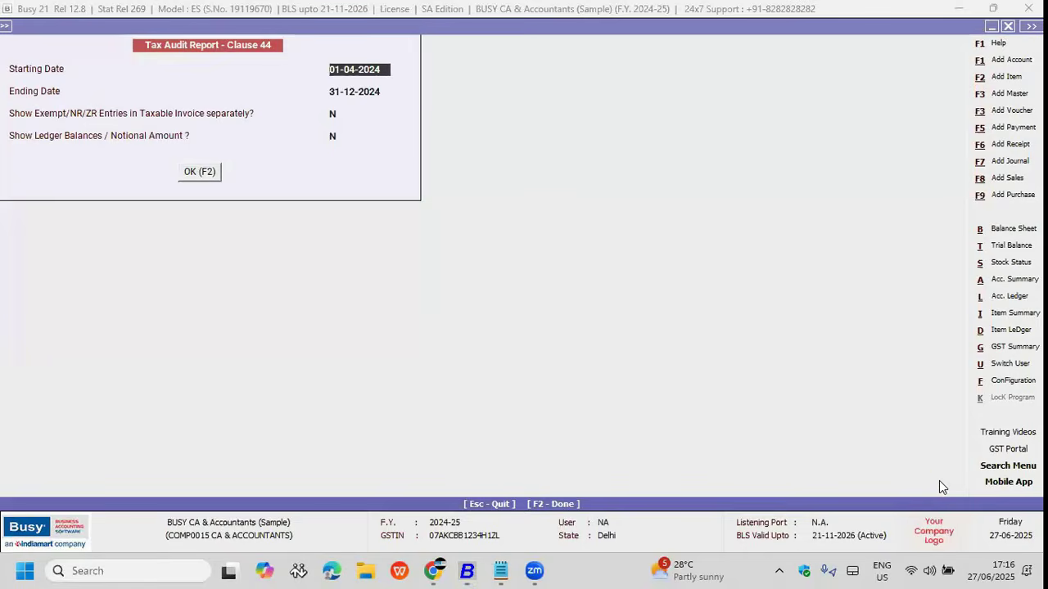
pyautogui.press('F2')
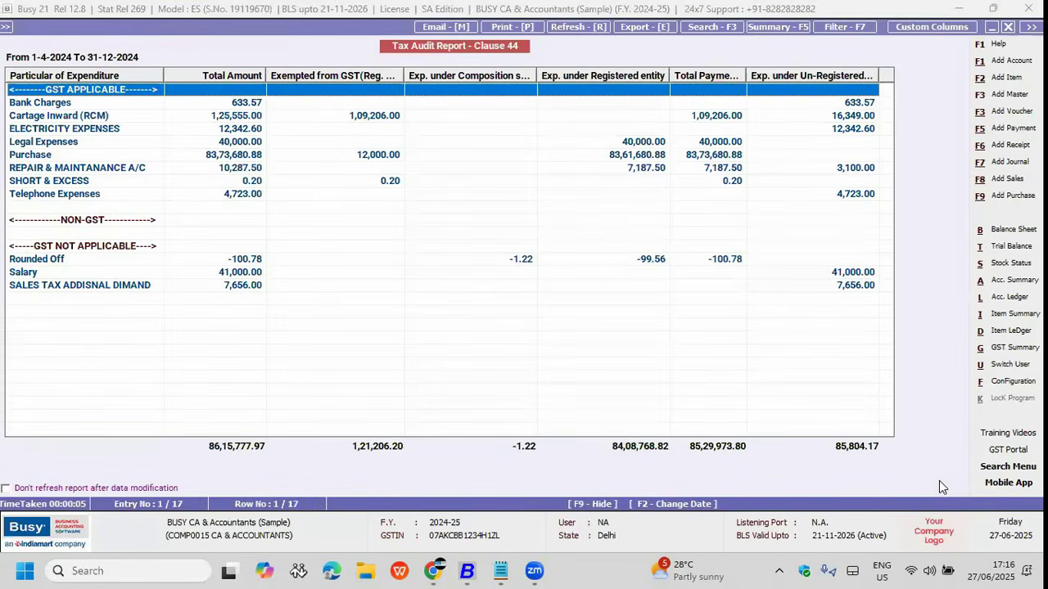
pyautogui.press('Down')
pyautogui.press('Down')
pyautogui.press('Down')
pyautogui.press('Down')
pyautogui.press('Down')
pyautogui.press('Down')
pyautogui.press('Down')
pyautogui.press('Down')
pyautogui.press('Down')
pyautogui.press('Down')
pyautogui.press('Down')
pyautogui.press('Down')
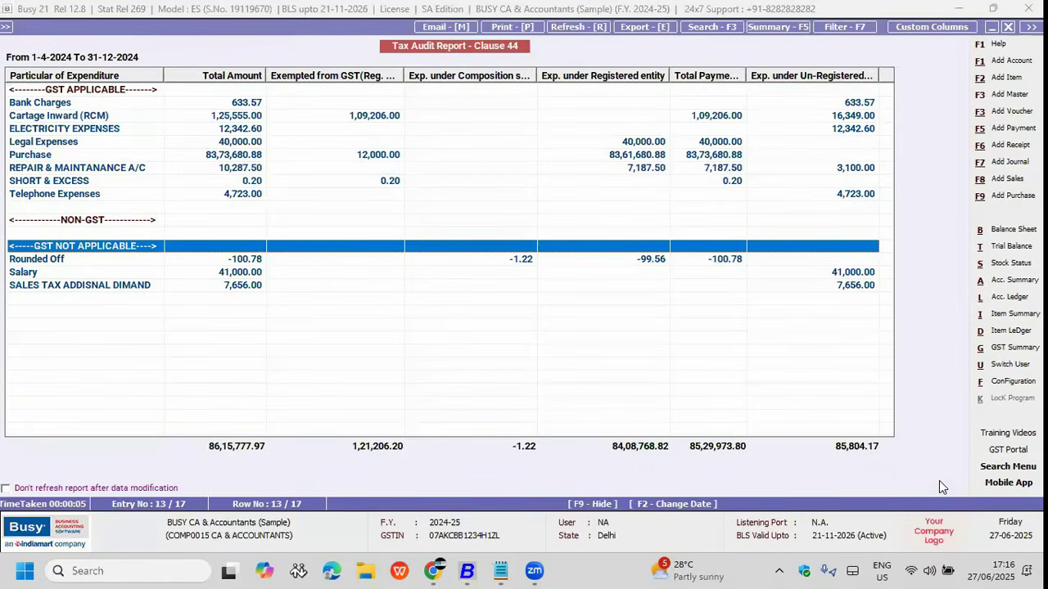
pyautogui.press('Up')
pyautogui.press('Up')
pyautogui.press('Up')
pyautogui.press('Up')
pyautogui.press('Up')
pyautogui.press('Up')
pyautogui.press('Up')
pyautogui.press('Up')
pyautogui.press('Up')
pyautogui.press('Up')
pyautogui.press('Up')
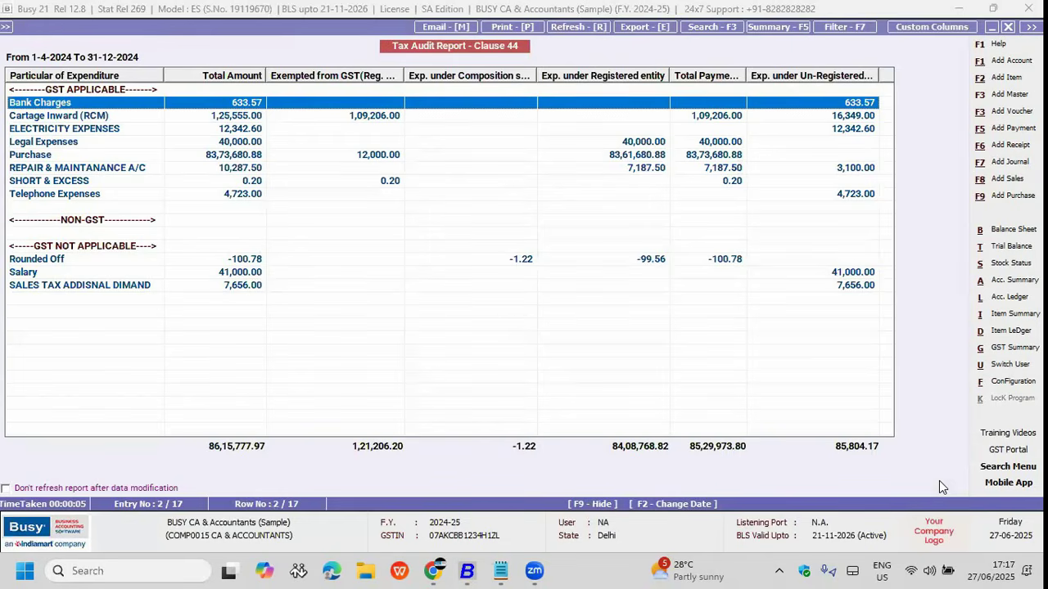
pyautogui.press('Down')
pyautogui.press('Return')
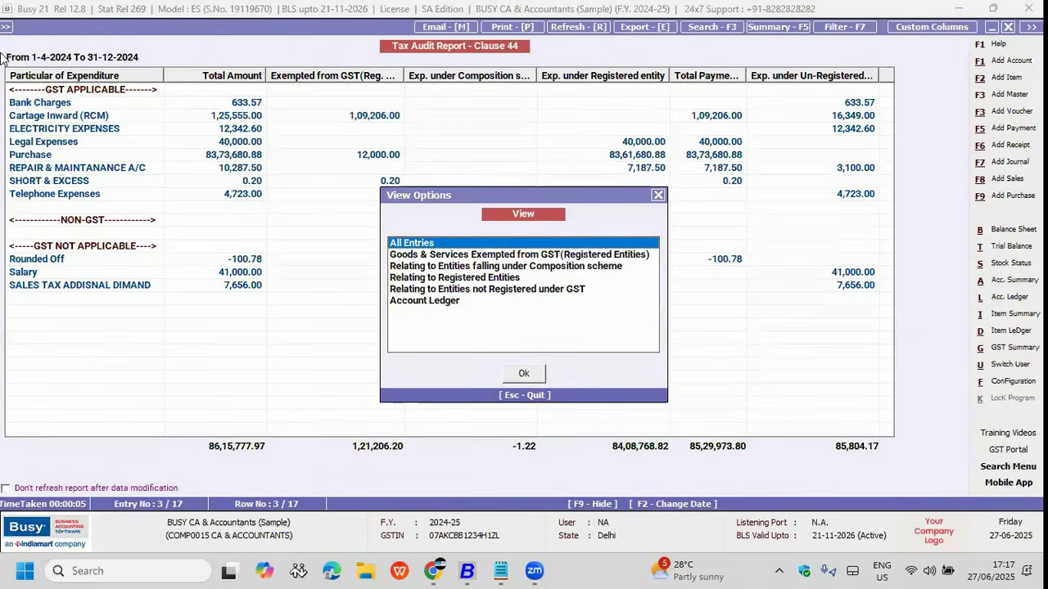
# Step: View Cartage Inward (RCM) all entries, exempted entries and its ledger (1,25,555.00 Dr closing)
pyautogui.moveTo(413, 194); pyautogui.dragTo(396, 98)
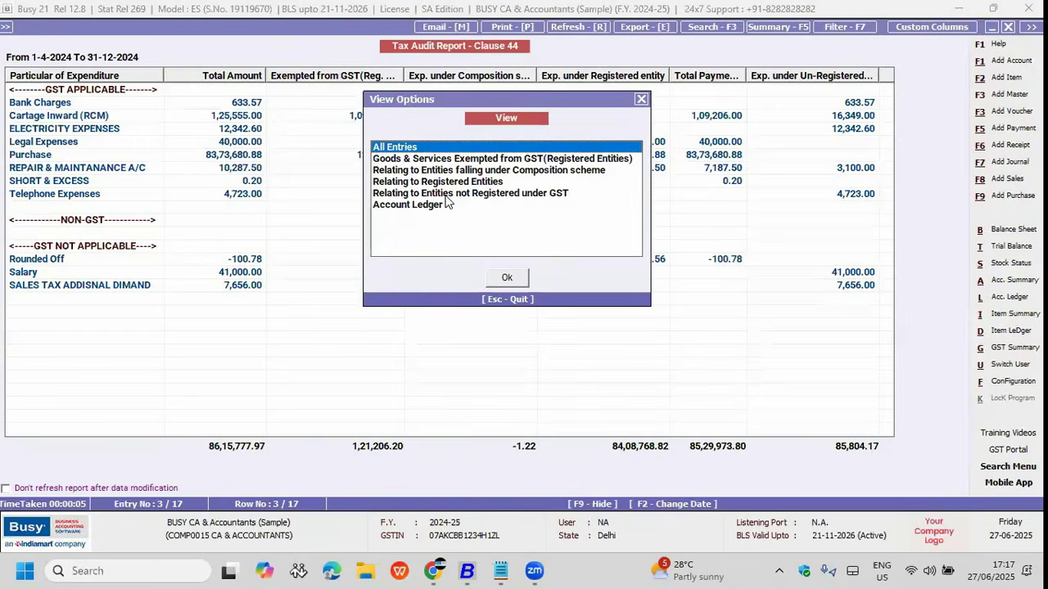
pyautogui.press('Return')
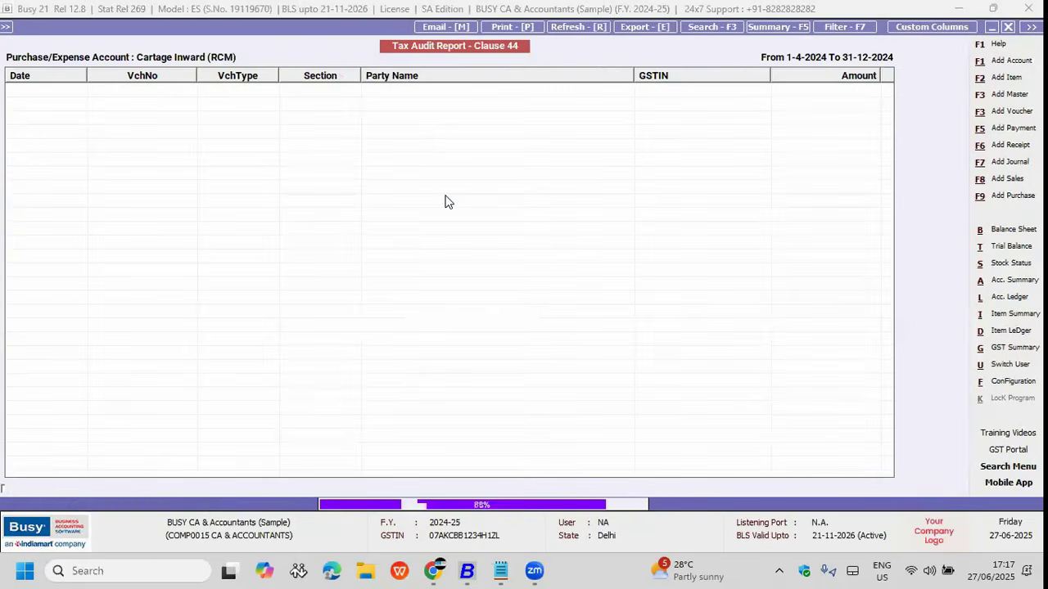
pyautogui.press('Escape')
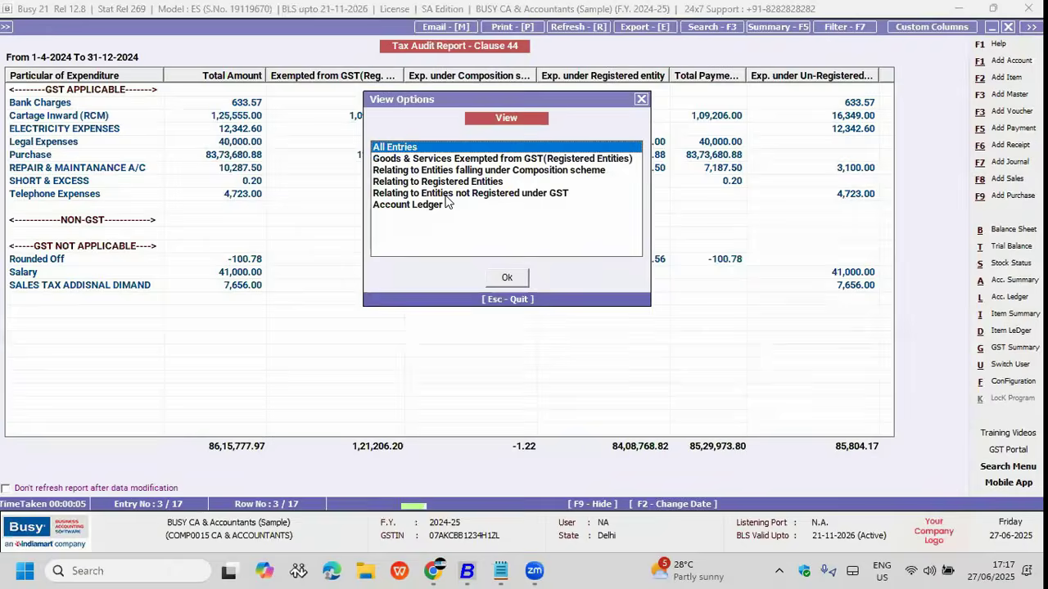
pyautogui.press('Down')
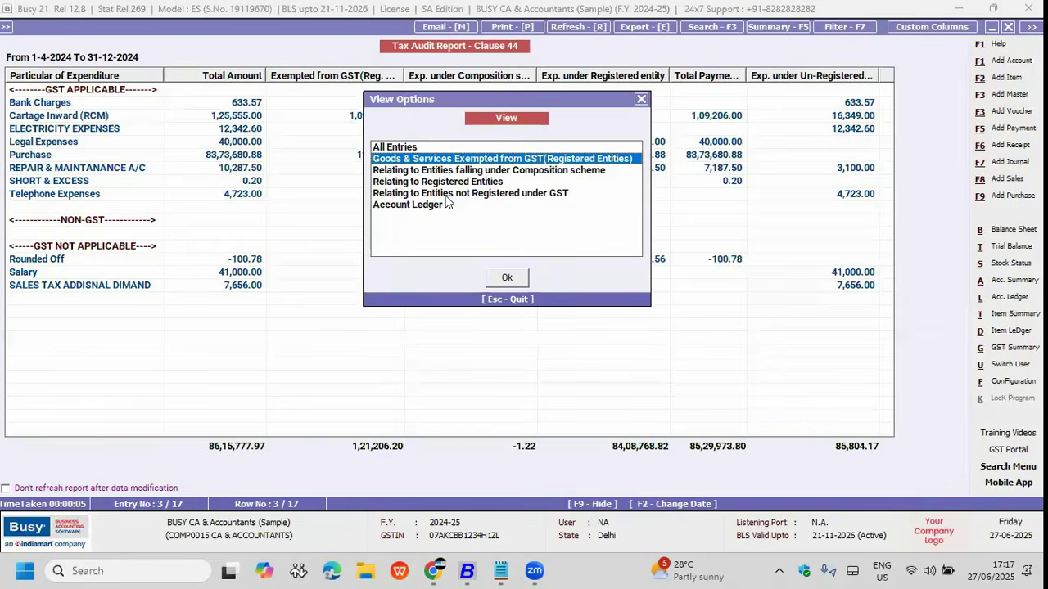
pyautogui.press('Return')
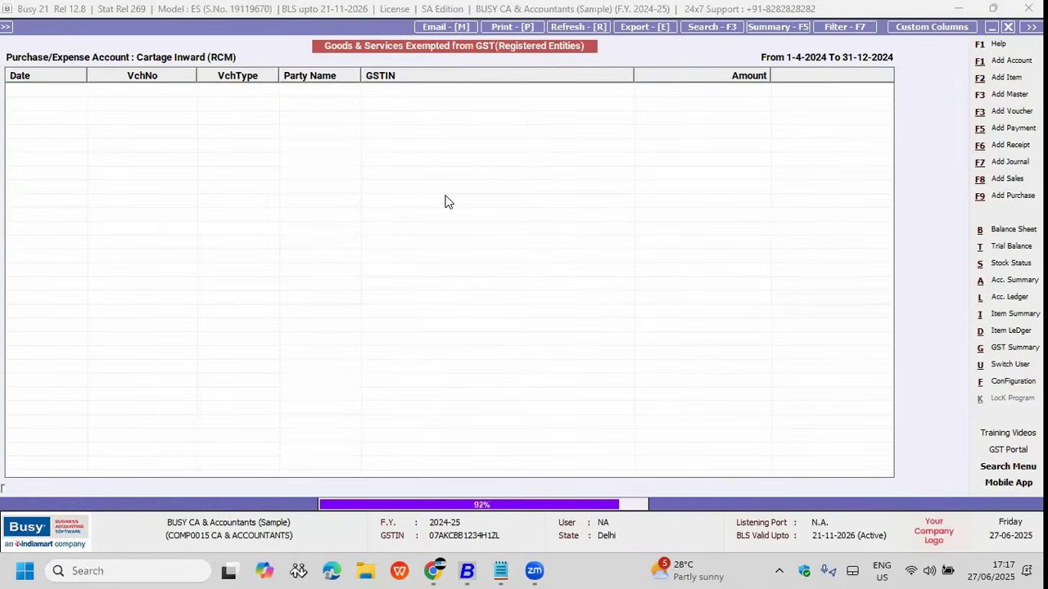
pyautogui.press('Escape')
pyautogui.press('Down')
pyautogui.press('Down')
pyautogui.press('Down')
pyautogui.press('Down')
pyautogui.press('Return')
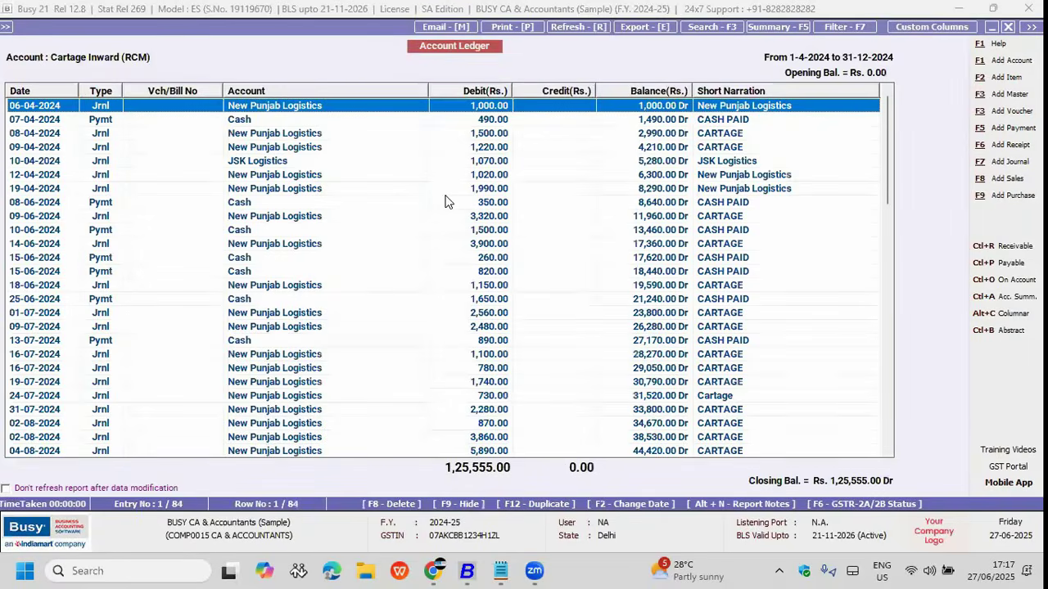
pyautogui.press('Escape')
pyautogui.press('Escape')
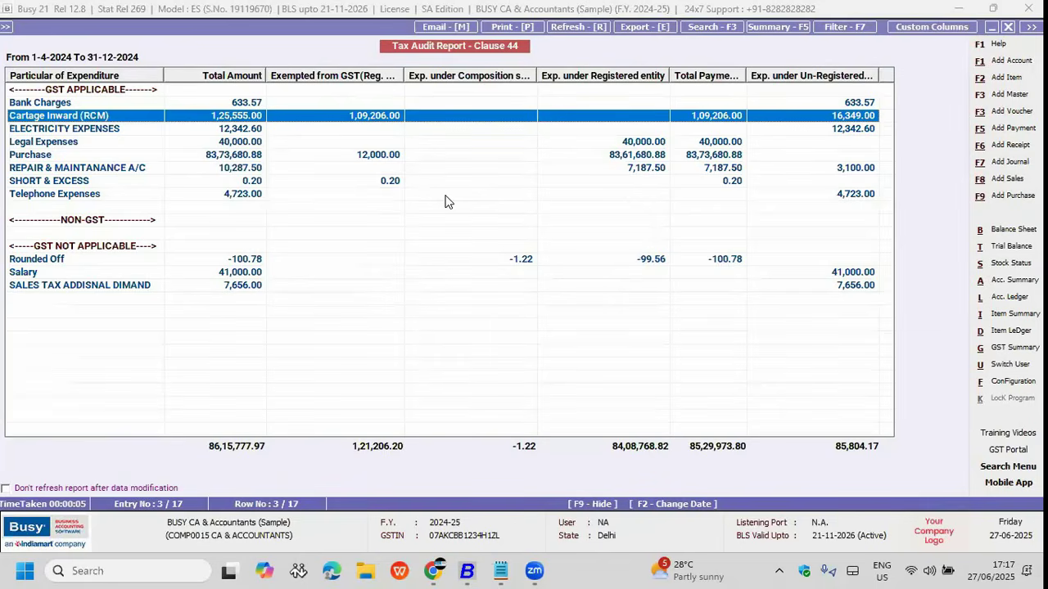
# Step: Close the Tax Audit report and browse the Transactions menu's GST utilities
pyautogui.press('Escape')
pyautogui.press('Escape')
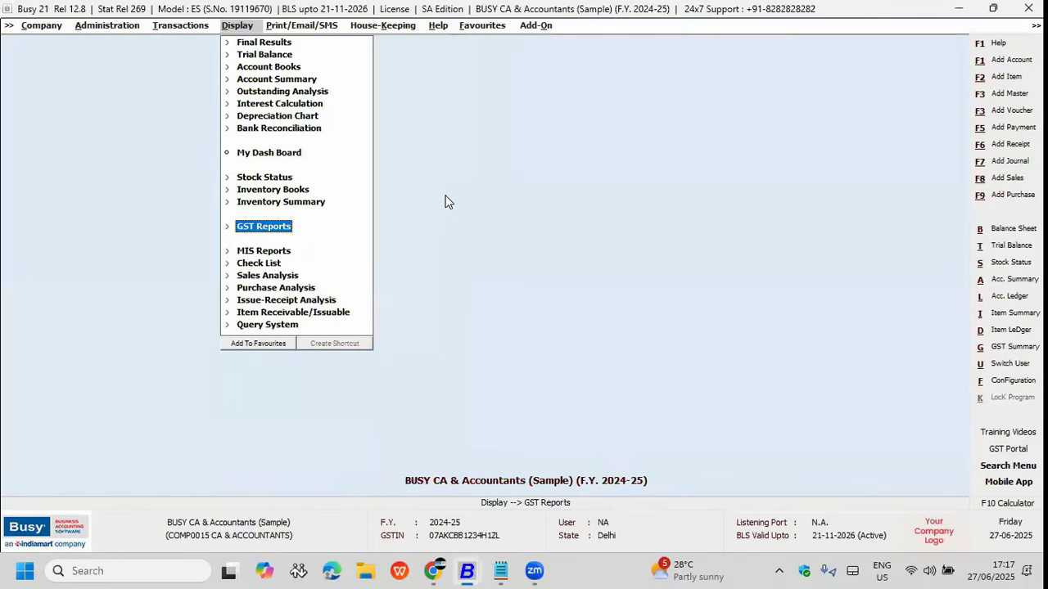
pyautogui.press('Left')
pyautogui.press('Left')
pyautogui.press('Right')
pyautogui.press('Escape')
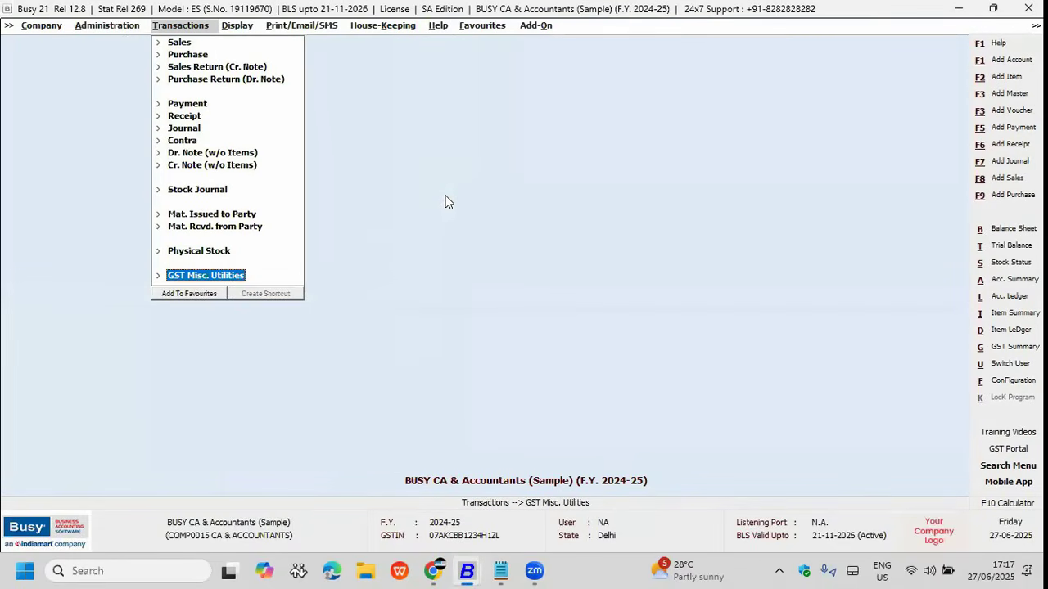
pyautogui.press('Right')
pyautogui.press('Down')
pyautogui.press('Down')
pyautogui.press('Down')
pyautogui.press('Down')
pyautogui.press('Up')
pyautogui.press('Up')
pyautogui.press('Up')
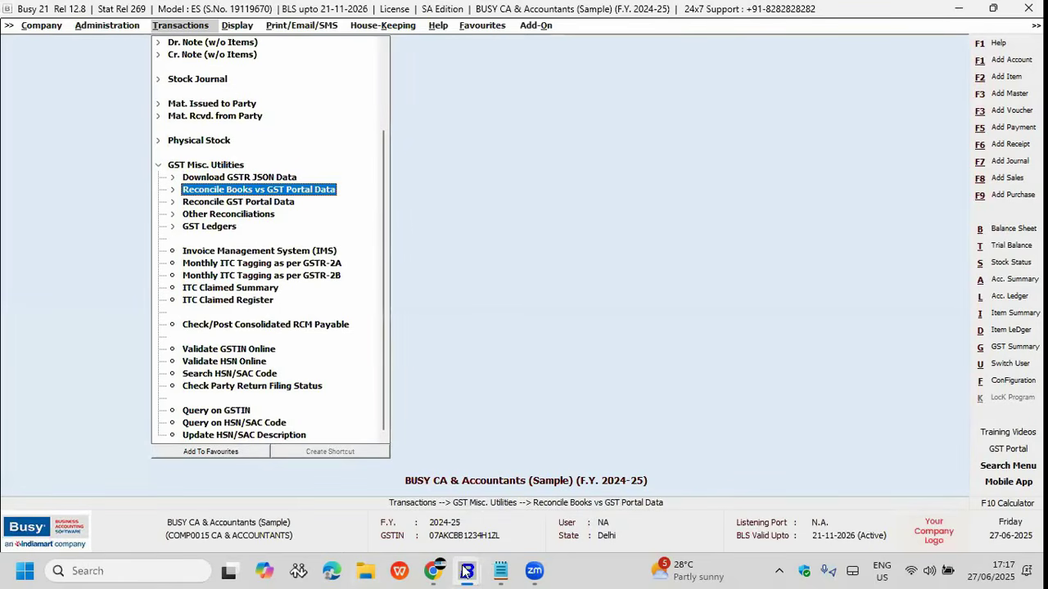
# Step: Switch to the Pinnacle Sandbox window, close its Tax Audit report, and reach GST Misc. Utilities
pyautogui.moveTo(474, 570)
pyautogui.click(205, 528)
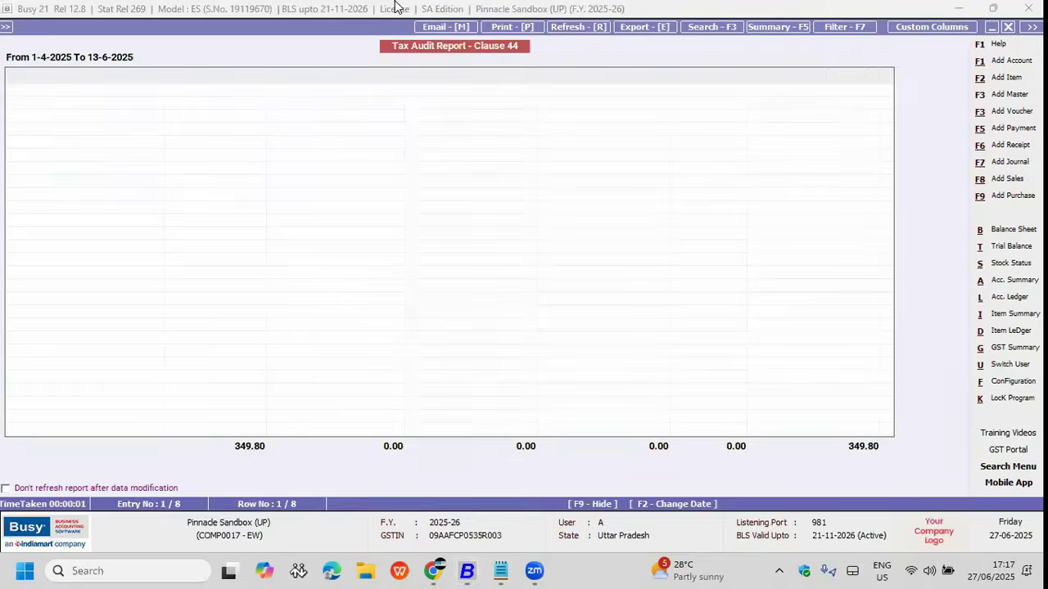
pyautogui.press('Escape')
pyautogui.press('Left')
pyautogui.press('Left')
pyautogui.press('Down')
pyautogui.press('Down')
pyautogui.press('Down')
pyautogui.press('Down')
pyautogui.press('Down')
pyautogui.press('Down')
pyautogui.press('Down')
pyautogui.press('Down')
pyautogui.press('Down')
pyautogui.press('Home')
pyautogui.press('End')
pyautogui.press('Right')
pyautogui.press('Down')
pyautogui.press('Up')
# Step: Open the E-Way Bill Audit Report for all voucher series, starting 01-04-2025
pyautogui.press('Right')
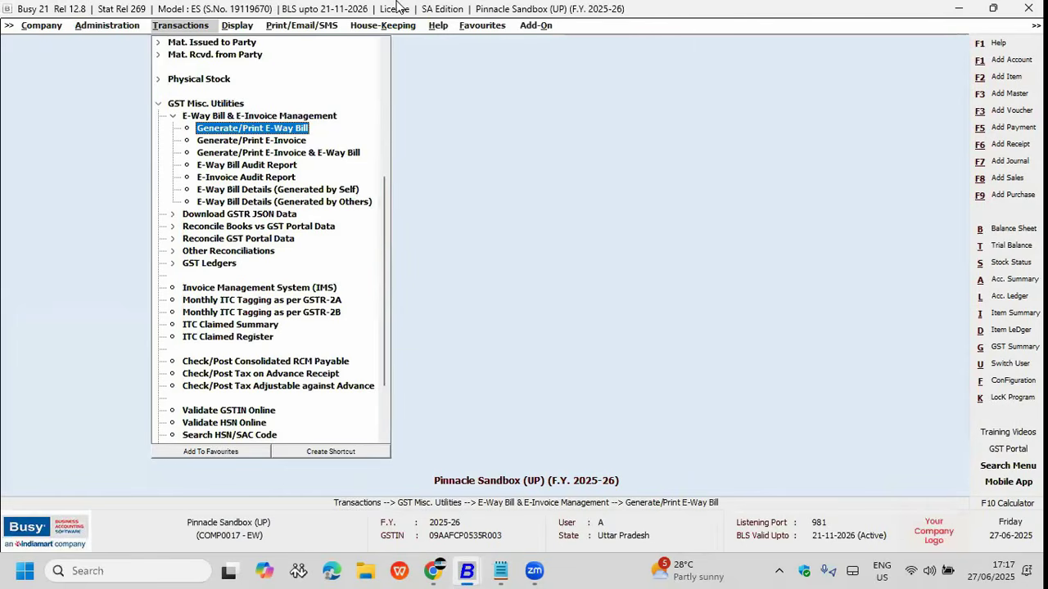
pyautogui.press('Down')
pyautogui.press('Down')
pyautogui.press('Down')
pyautogui.press('Down')
pyautogui.press('Up')
pyautogui.press('Return')
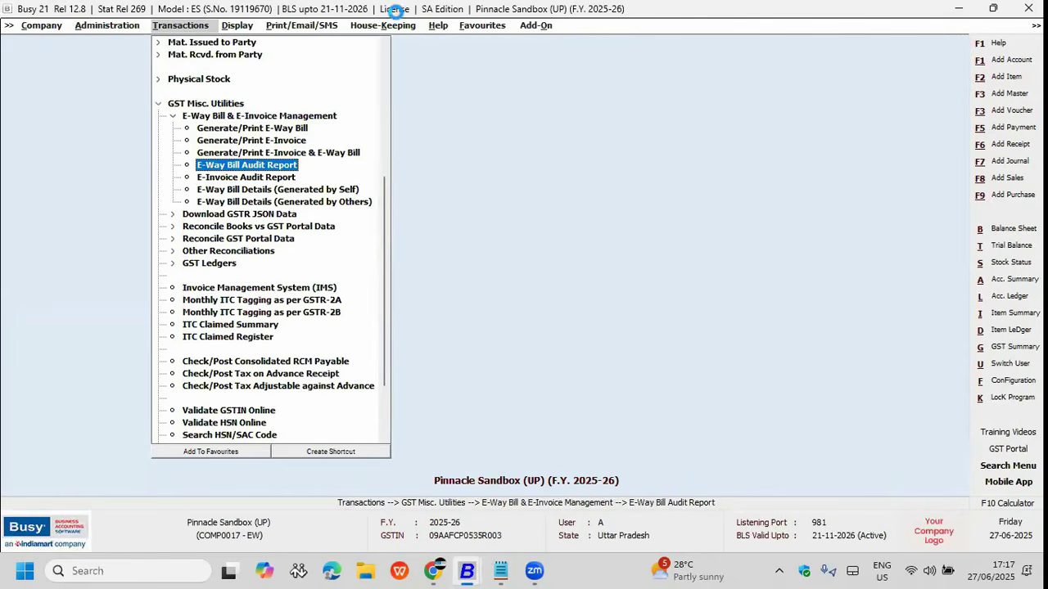
pyautogui.press('Return')
pyautogui.press('Return')
pyautogui.press('Up')
pyautogui.write('1-4')
pyautogui.press('Return')
pyautogui.press('Return')
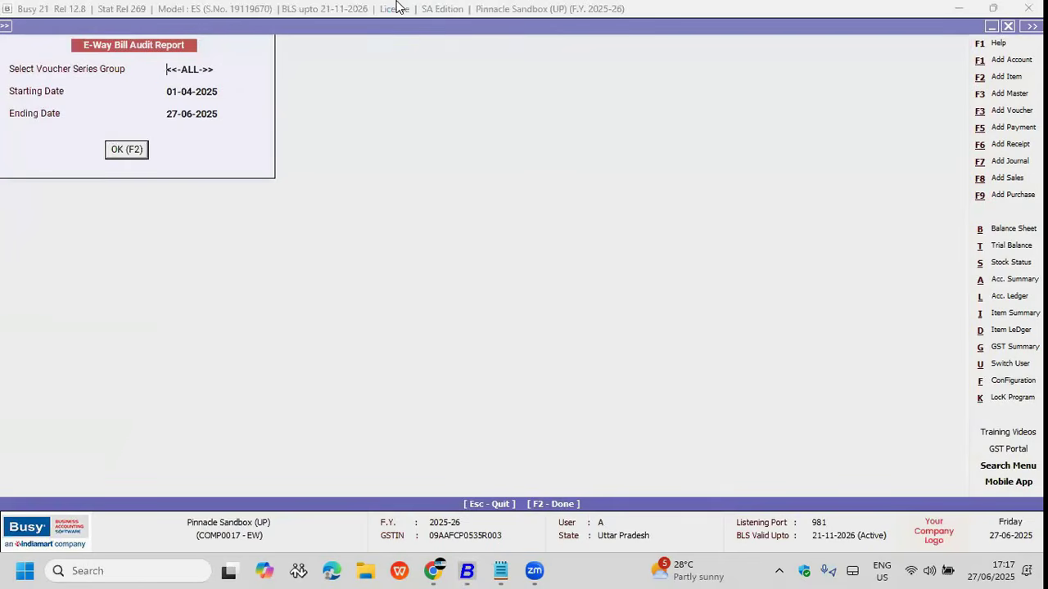
# Step: Run the E-Way Bill Audit Report and review the 11 invoices lacking e-way bills
pyautogui.press('F2')
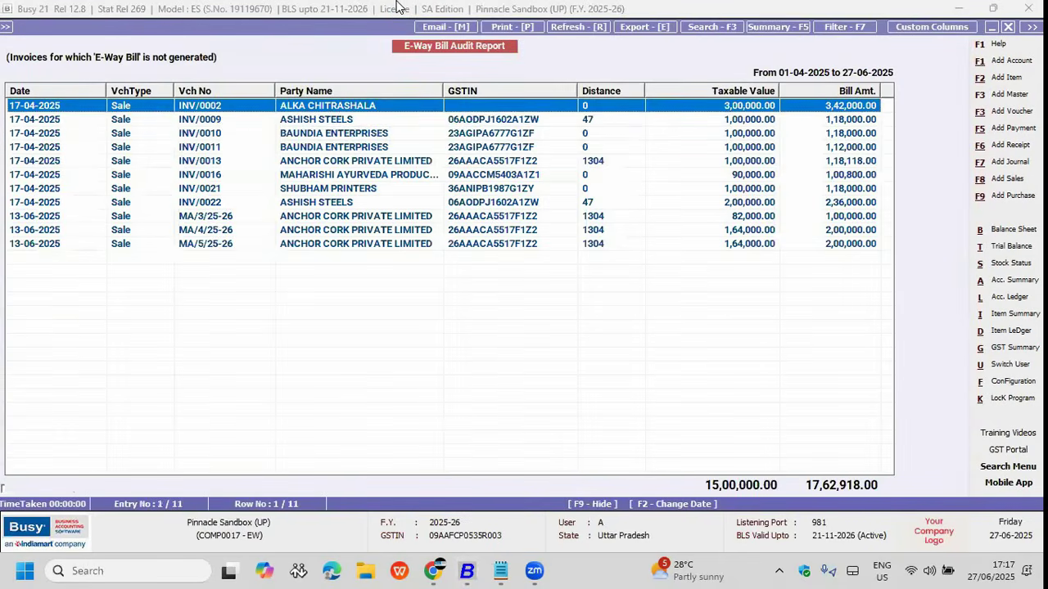
pyautogui.hotkey('ctrl', 'a')
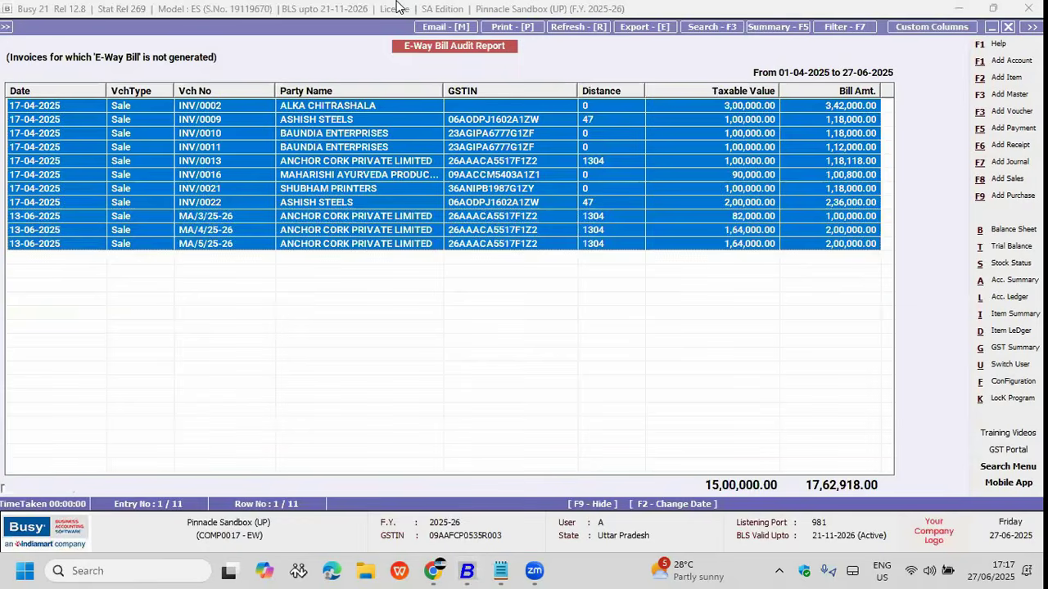
pyautogui.press('Down')
pyautogui.press('Down')
pyautogui.press('Down')
pyautogui.press('Down')
pyautogui.press('Down')
pyautogui.press('Down')
pyautogui.press('Down')
pyautogui.press('Down')
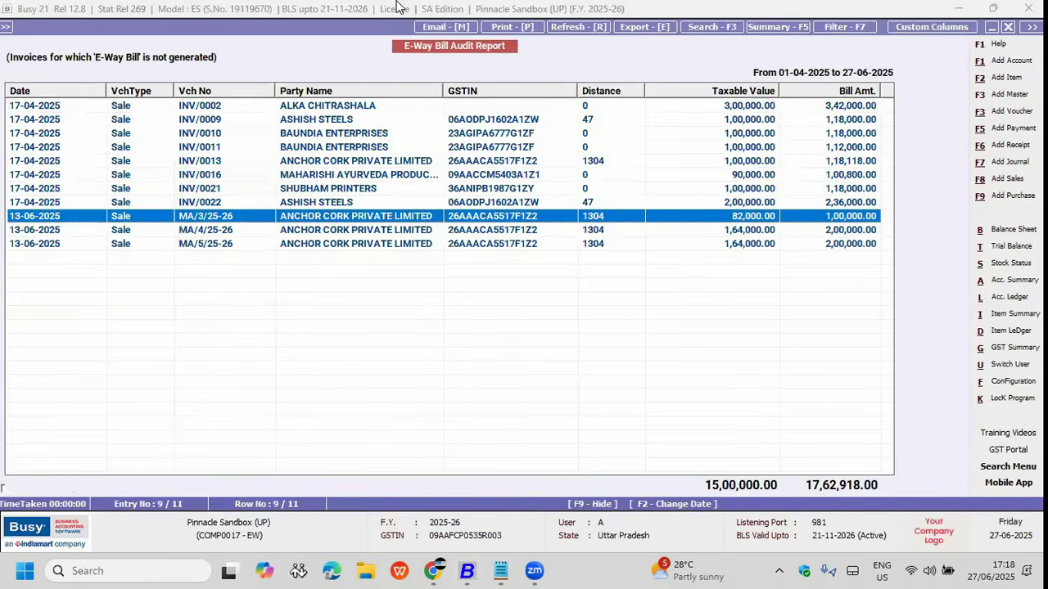
pyautogui.press('Up')
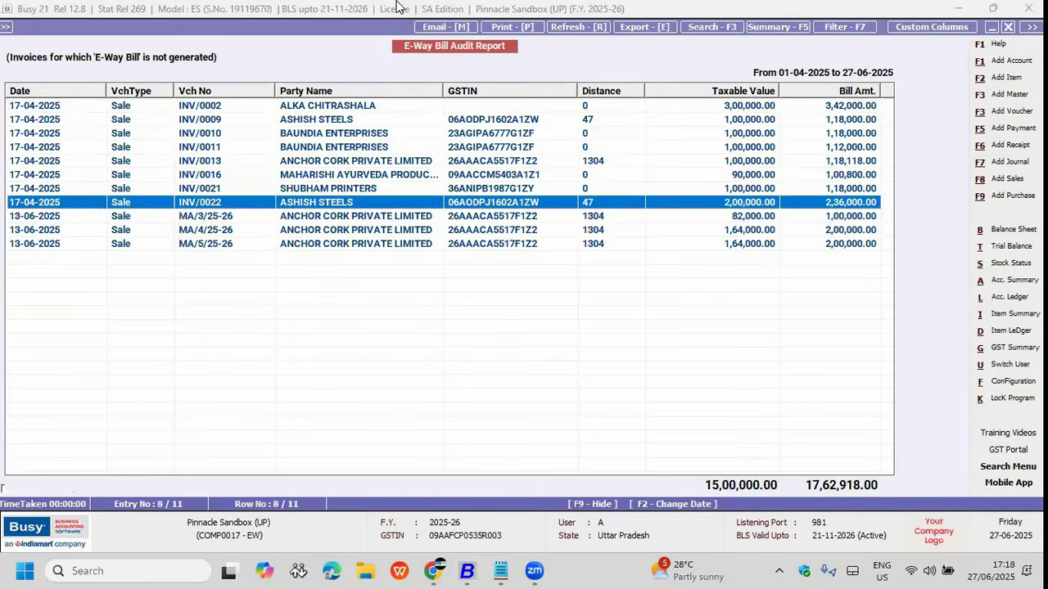
pyautogui.press('Escape')
pyautogui.press('Escape')
# Step: Run the E-Invoice Audit Report, confirm it lists no invoices, and close it
pyautogui.press('Down')
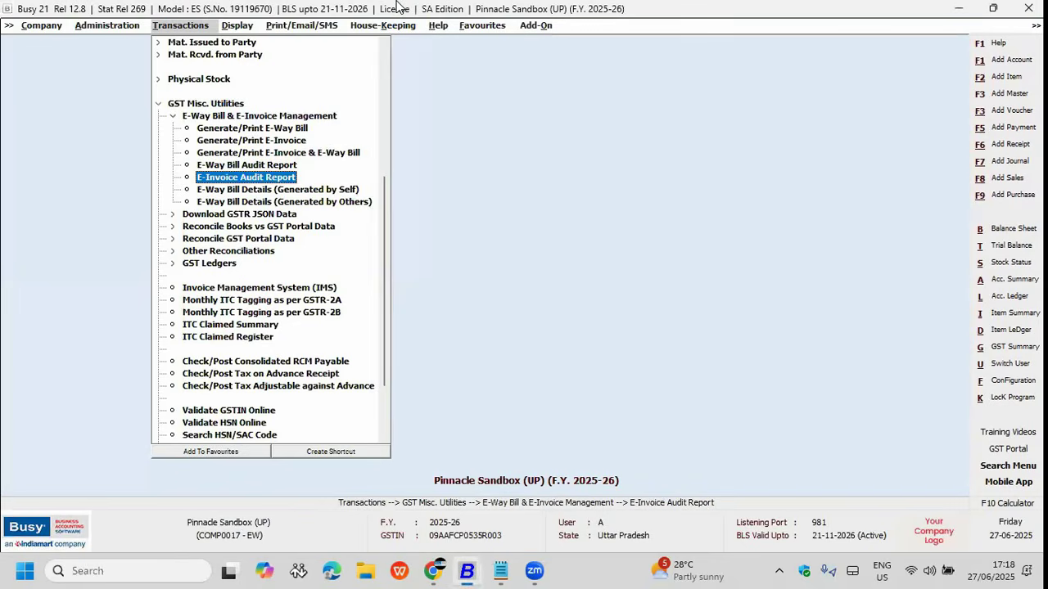
pyautogui.press('Return')
pyautogui.press('F2')
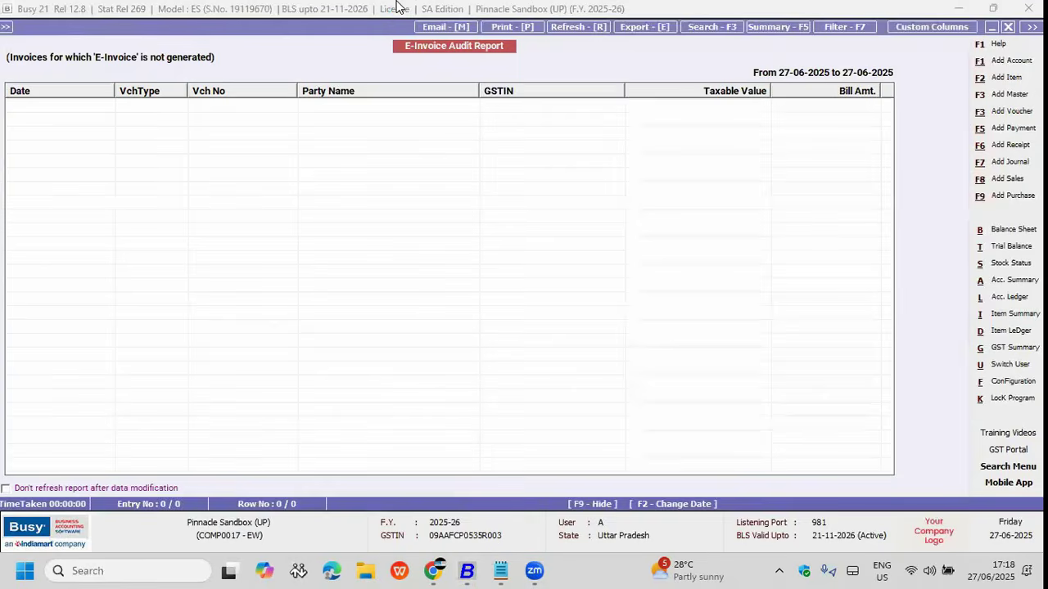
pyautogui.press('Escape')
pyautogui.press('Escape')
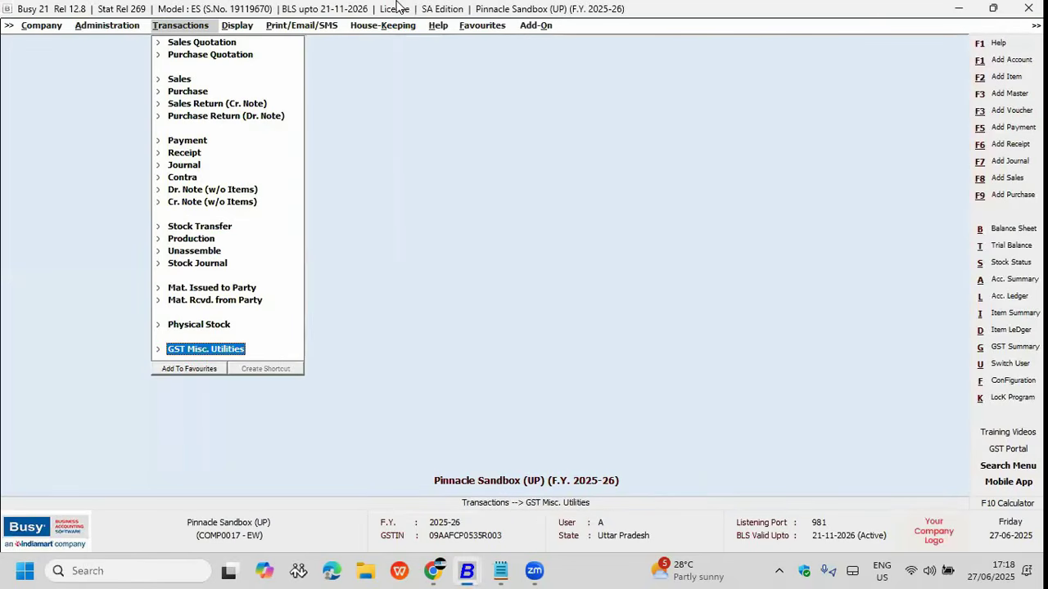
# Step: Set Enable Voucher Auditing to Y in the General feature settings
pyautogui.press('Left')
pyautogui.press('Return')
pyautogui.press('Return')
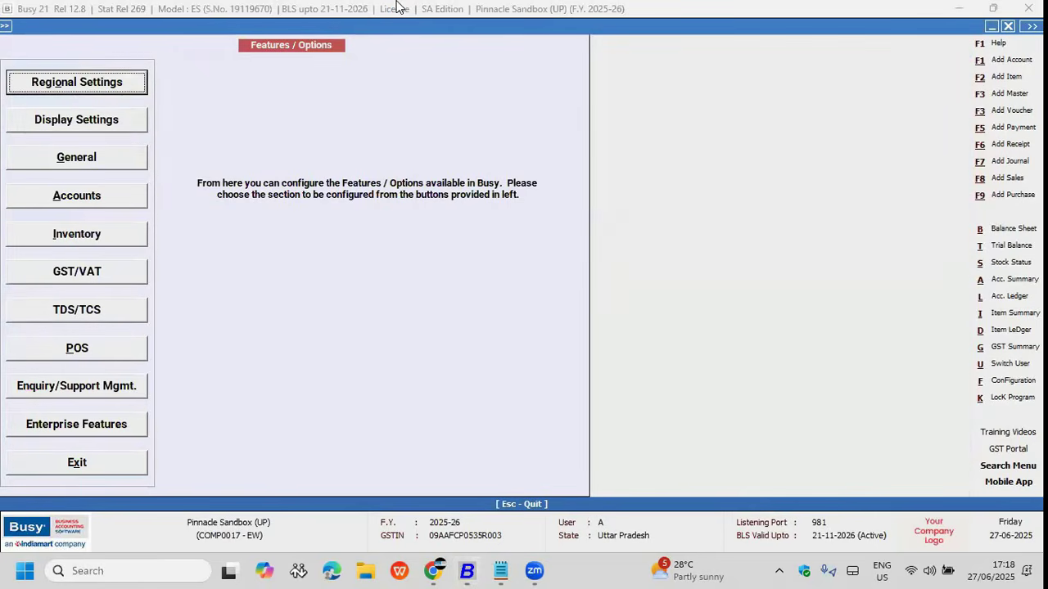
pyautogui.press('Down')
pyautogui.press('Down')
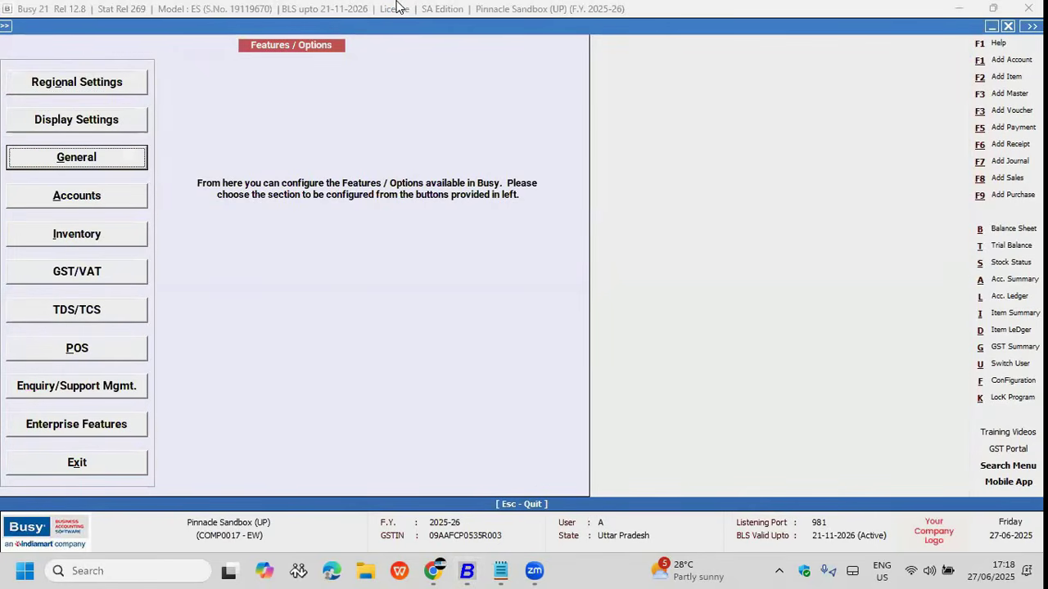
pyautogui.press('Return')
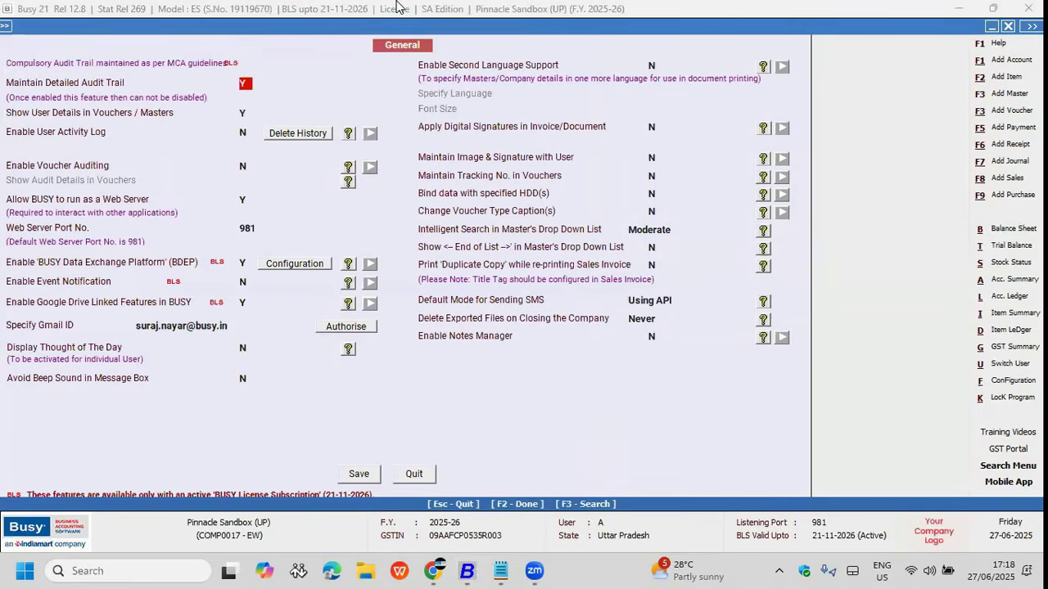
pyautogui.click(245, 167)
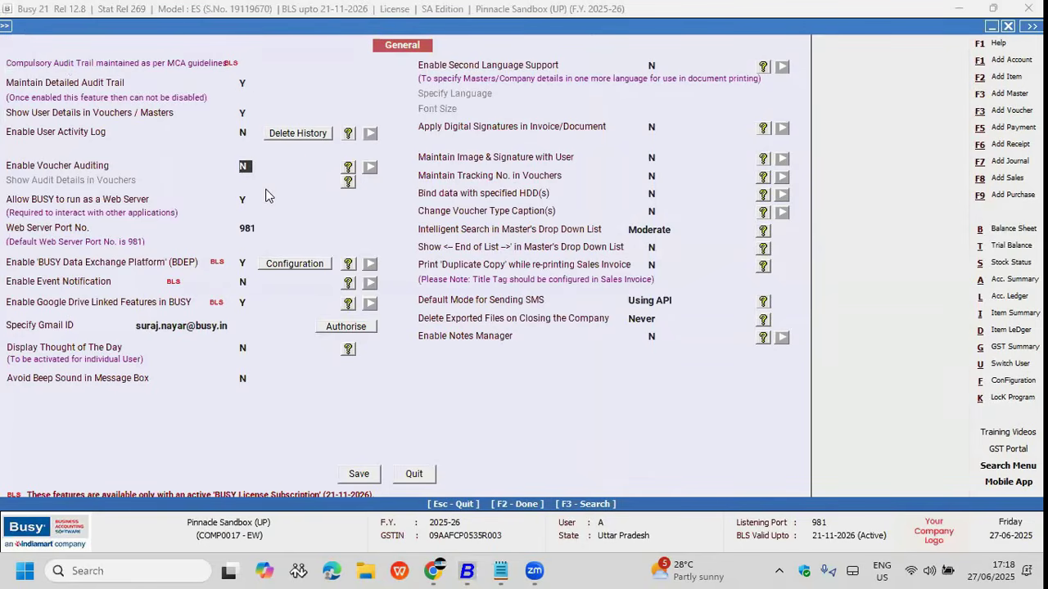
pyautogui.press('y')
pyautogui.press('Return')
pyautogui.press('Return')
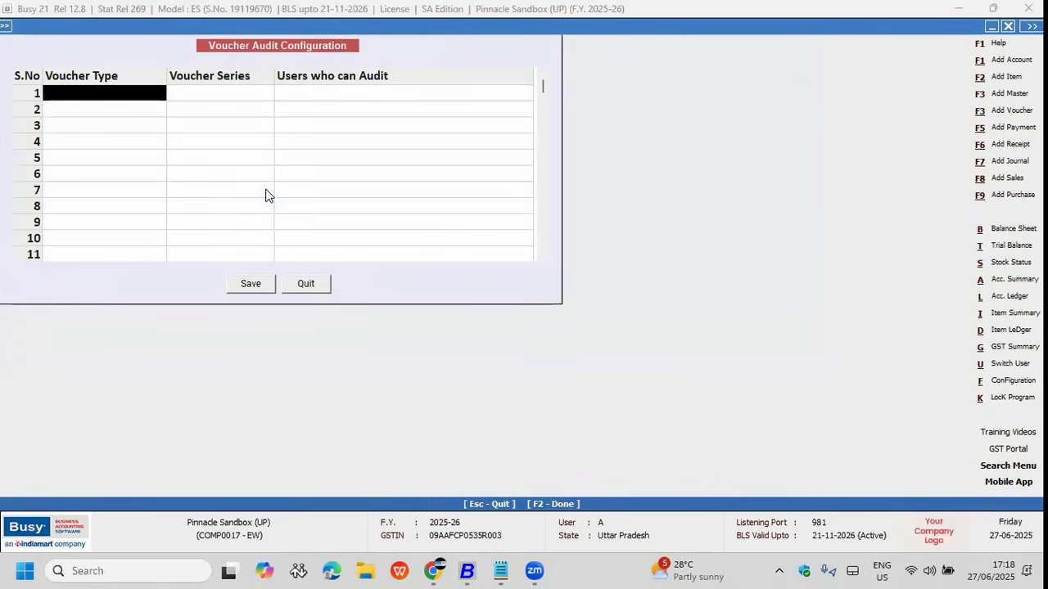
# Step: Add a Sales, All Series row to the Voucher Audit Configuration
pyautogui.press('Return')
pyautogui.write('sa')
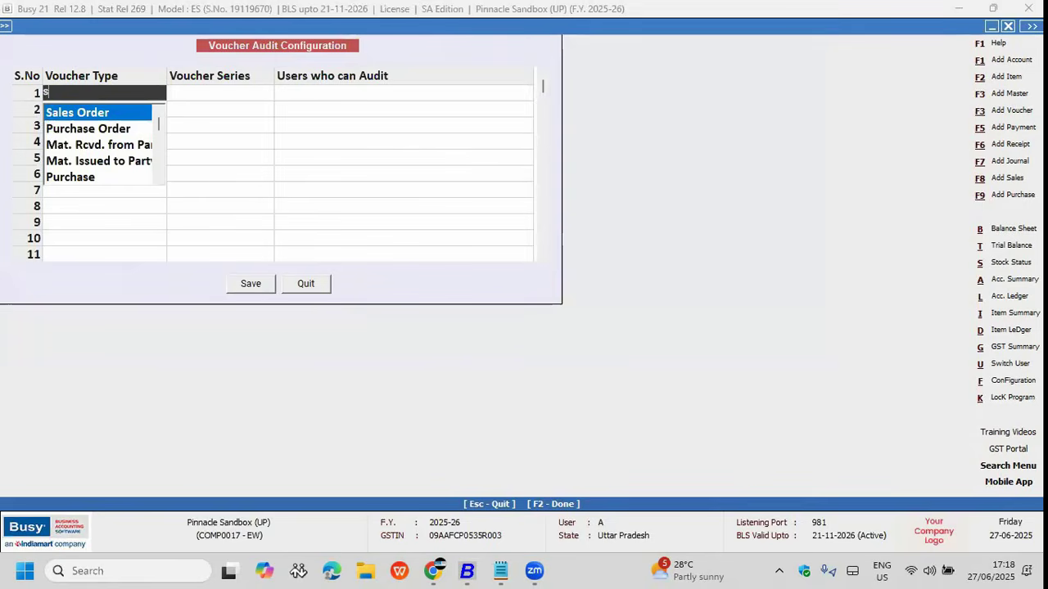
pyautogui.press('Down')
pyautogui.press('Down')
pyautogui.press('Down')
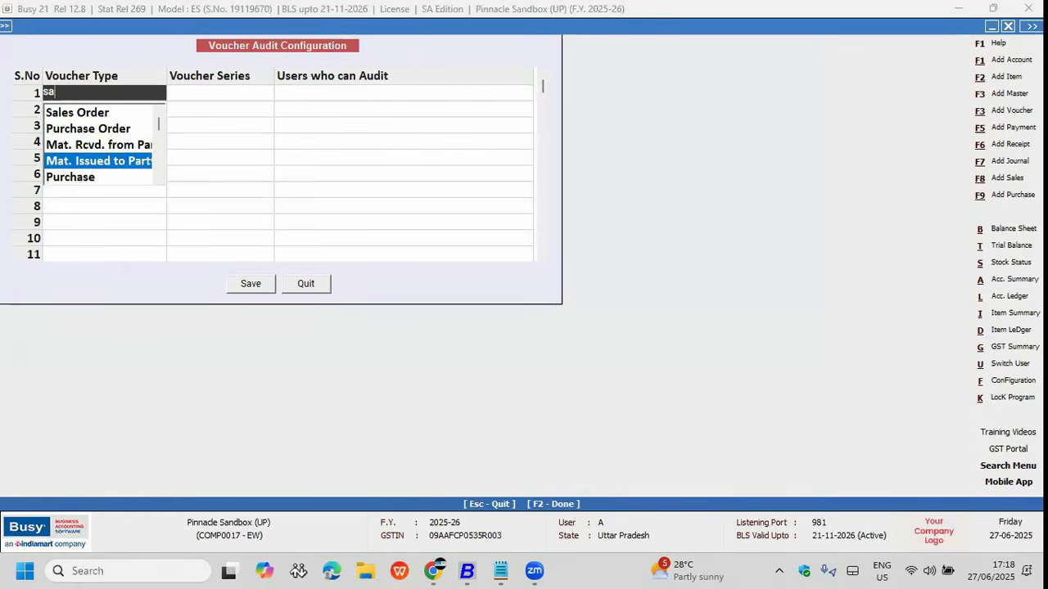
pyautogui.press('Down')
pyautogui.press('Down')
pyautogui.press('Down')
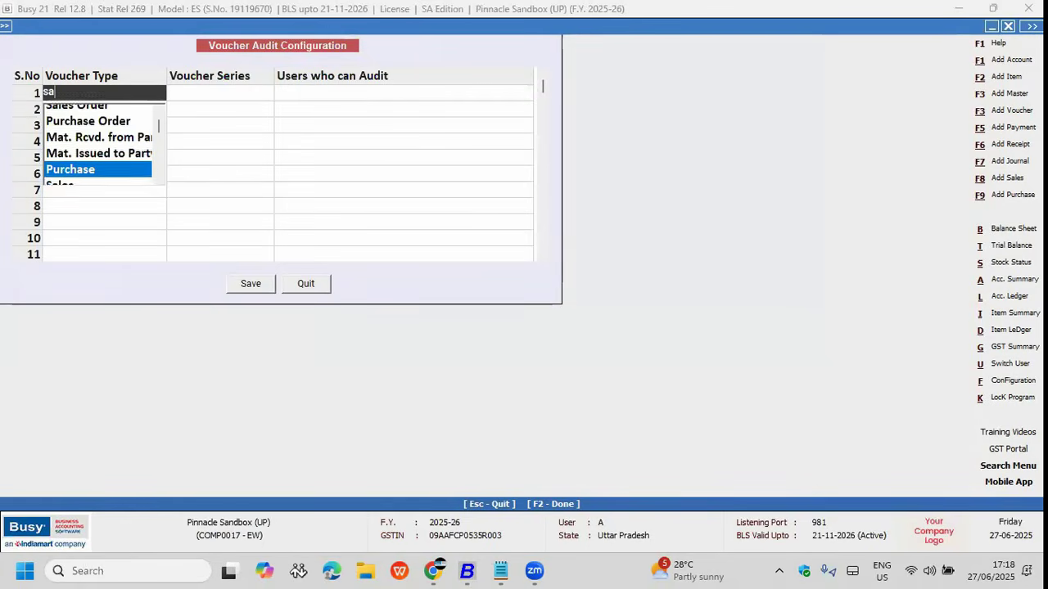
pyautogui.press('Up')
pyautogui.press('Return')
pyautogui.press('Return')
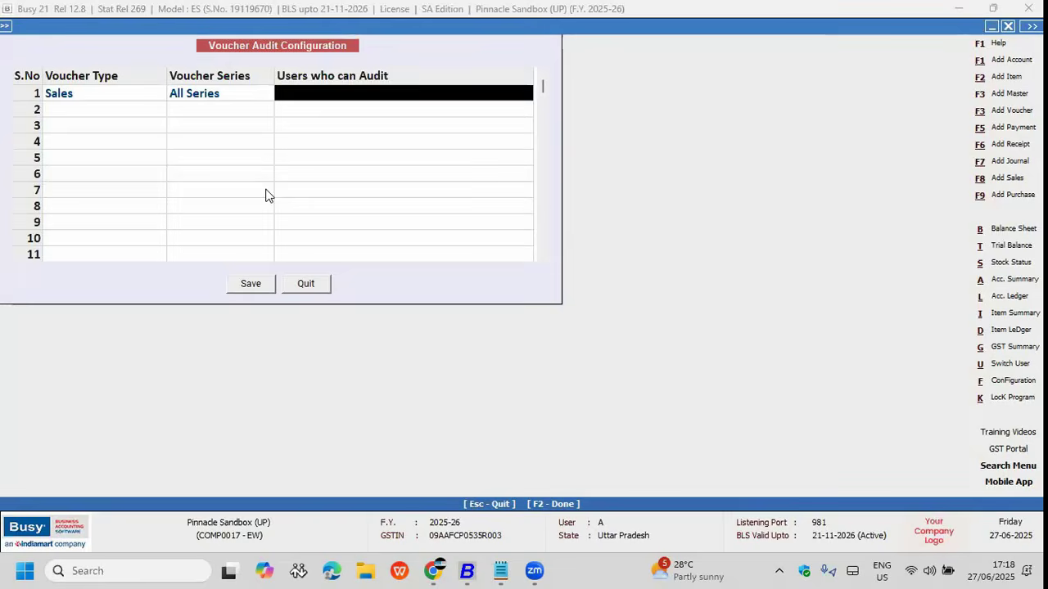
pyautogui.press('Return')
# Step: Allow user A to audit that row and save the configuration
pyautogui.press('Down')
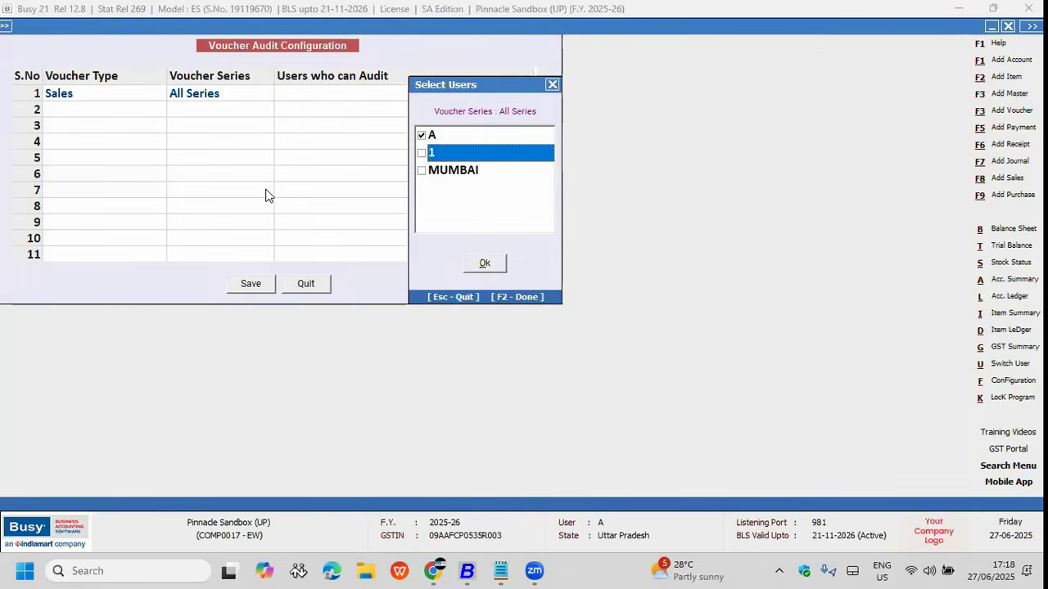
pyautogui.press('Up')
pyautogui.press('Down')
pyautogui.press('Up')
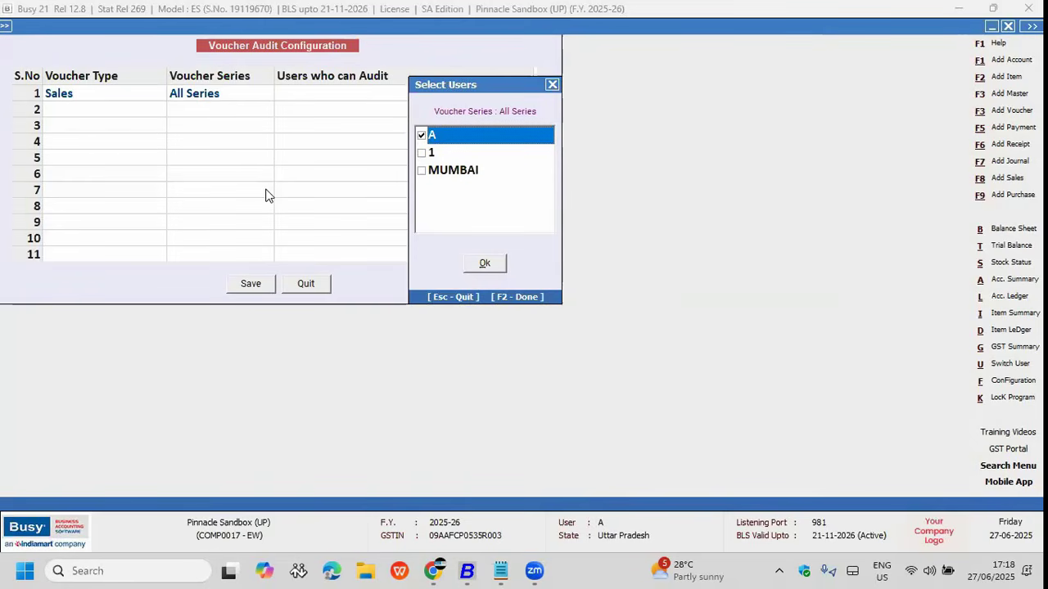
pyautogui.press('Down')
pyautogui.press('Up')
pyautogui.press('F2')
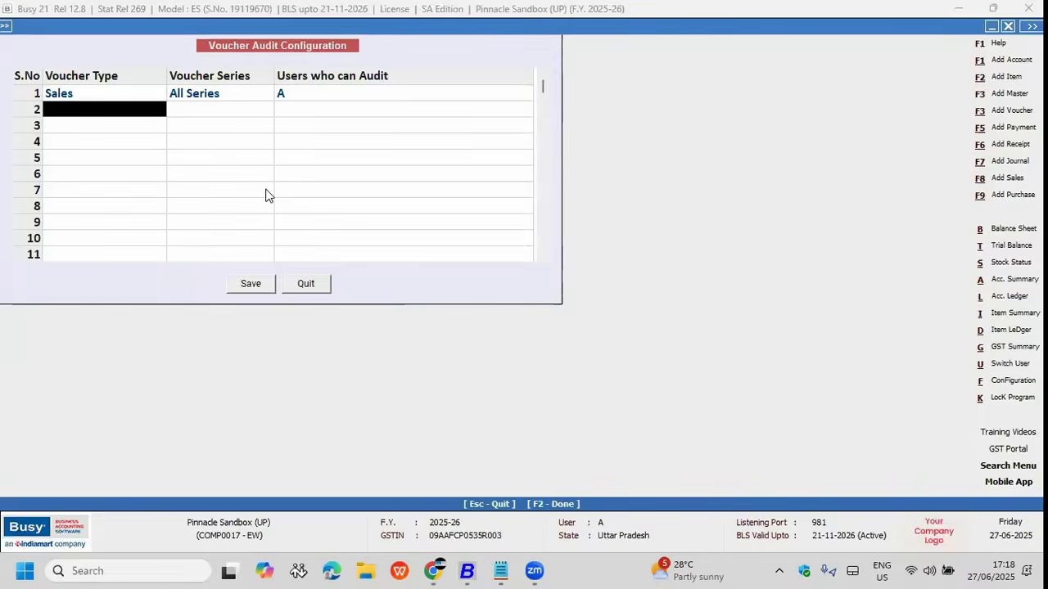
pyautogui.press('F2')
pyautogui.press('F2')
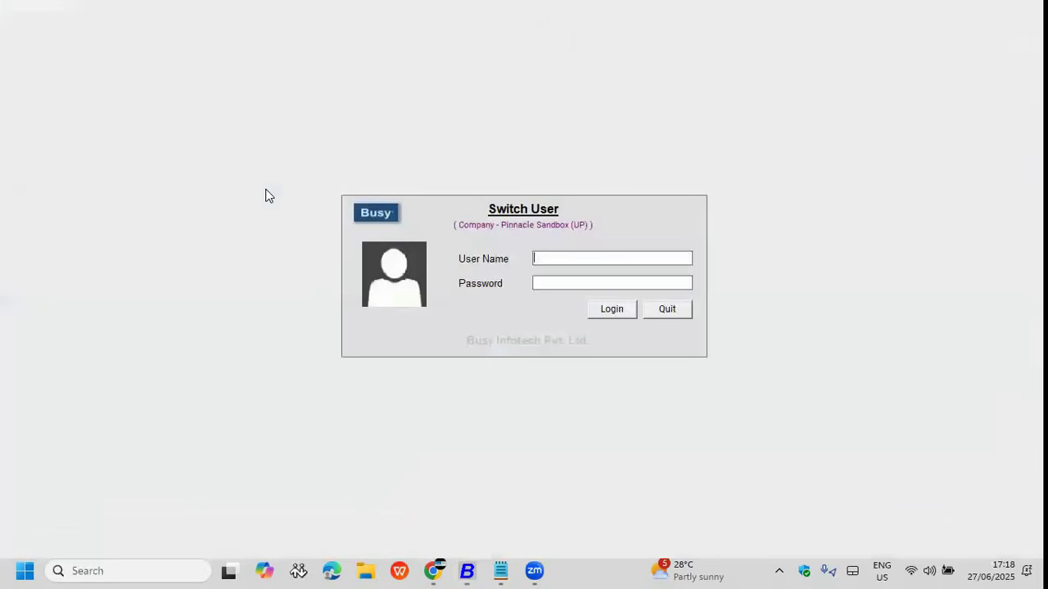
# Step: Log back in as the other user and start a new B2B sales voucher
pyautogui.write('1')
pyautogui.press('Return')
pyautogui.write('1')
pyautogui.press('Return')
pyautogui.press('Right')
pyautogui.press('Down')
pyautogui.press('Down')
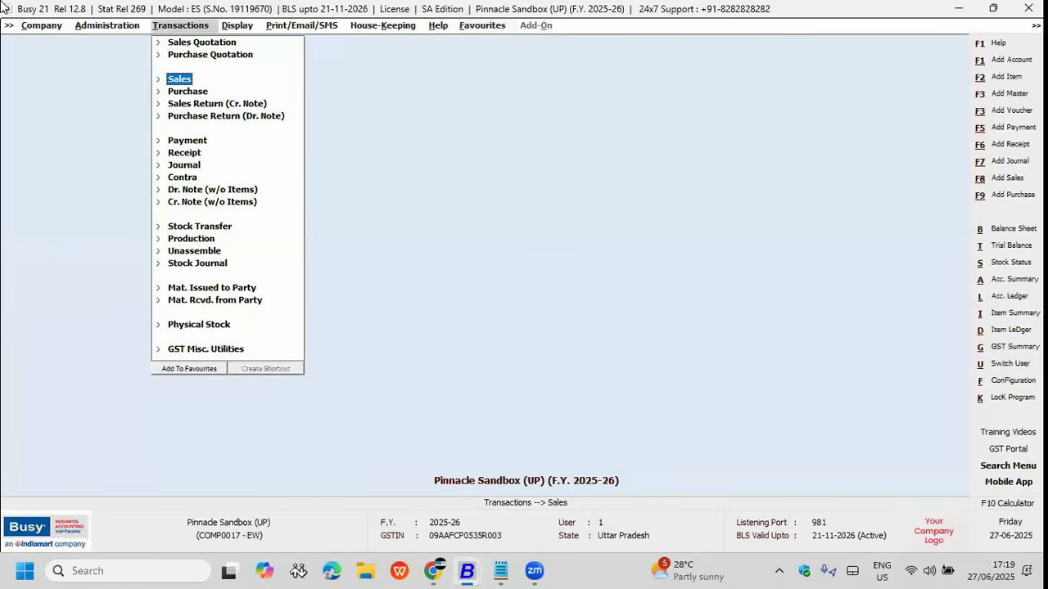
pyautogui.press('Return')
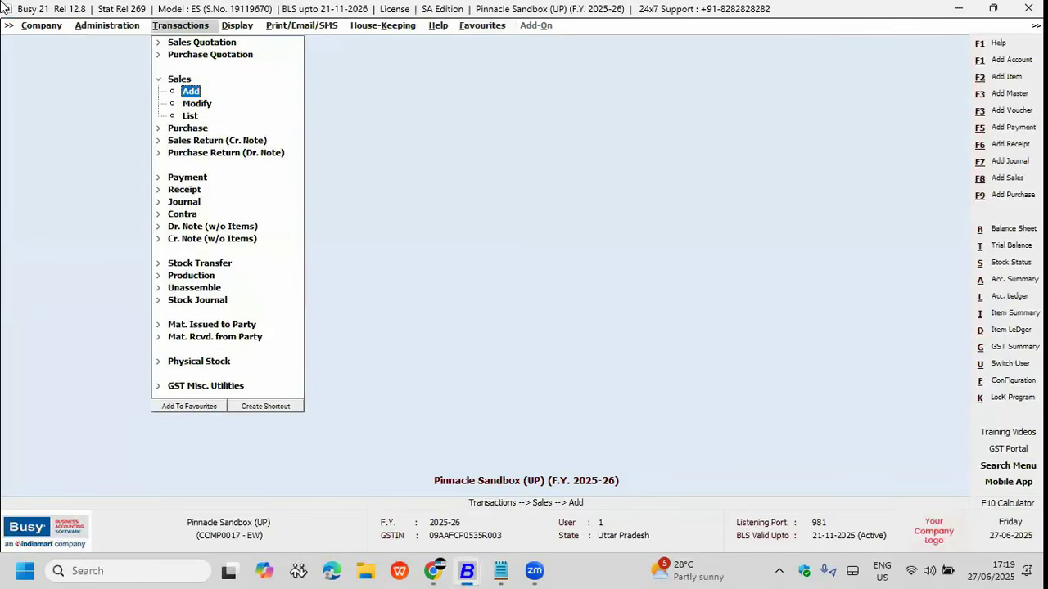
pyautogui.press('Return')
pyautogui.press('Up')
pyautogui.press('Up')
pyautogui.press('Up')
pyautogui.press('Return')
pyautogui.press('Return')
pyautogui.press('Return')
pyautogui.press('Return')
pyautogui.press('Return')
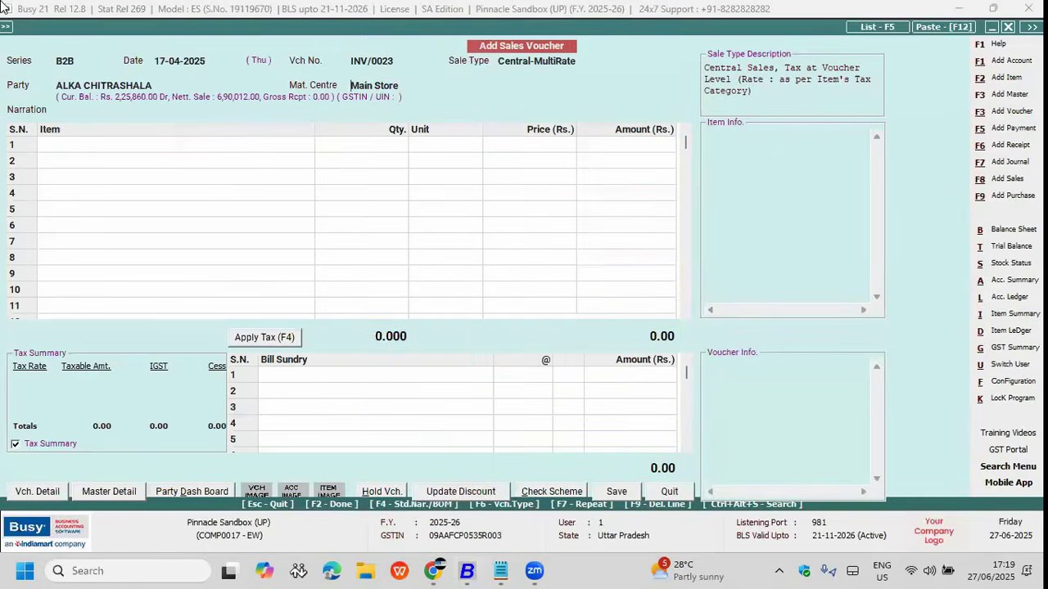
# Step: Add Bagguase Board, quantity 1, amount 100000, and save, declining SMS and upload
pyautogui.press('Down')
pyautogui.press('Up')
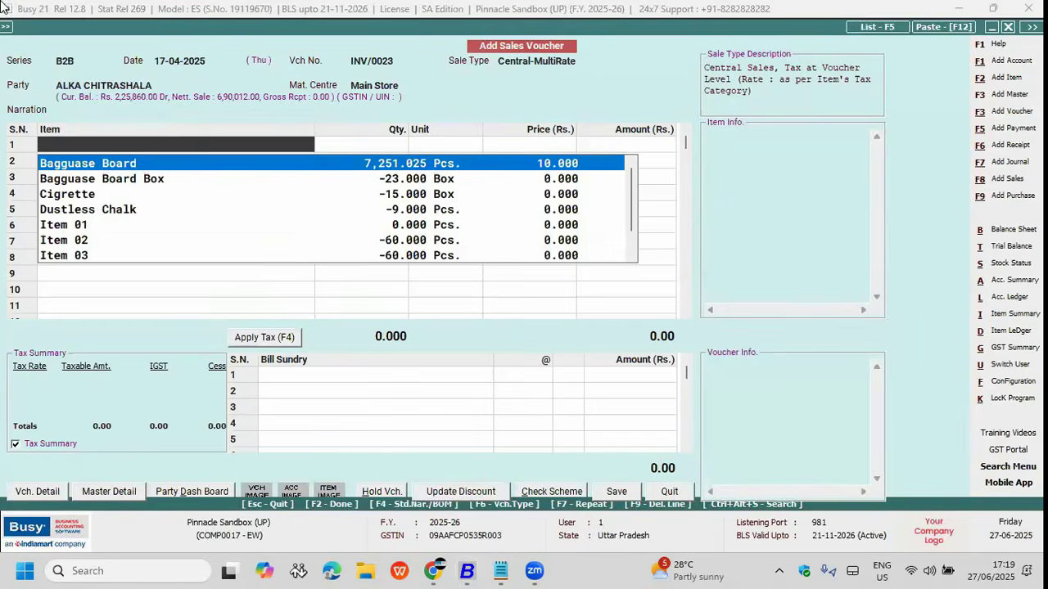
pyautogui.press('Return')
pyautogui.press('Return')
pyautogui.write('1')
pyautogui.press('Return')
pyautogui.press('Return')
pyautogui.write('100000')
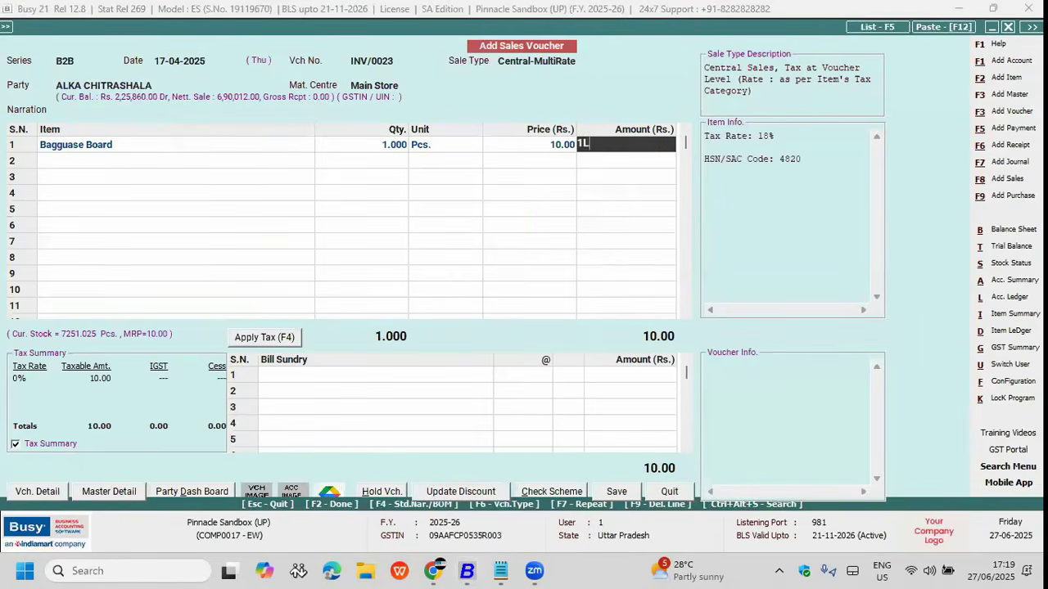
pyautogui.press('Return')
pyautogui.press('Return')
pyautogui.press('Return')
pyautogui.press('Return')
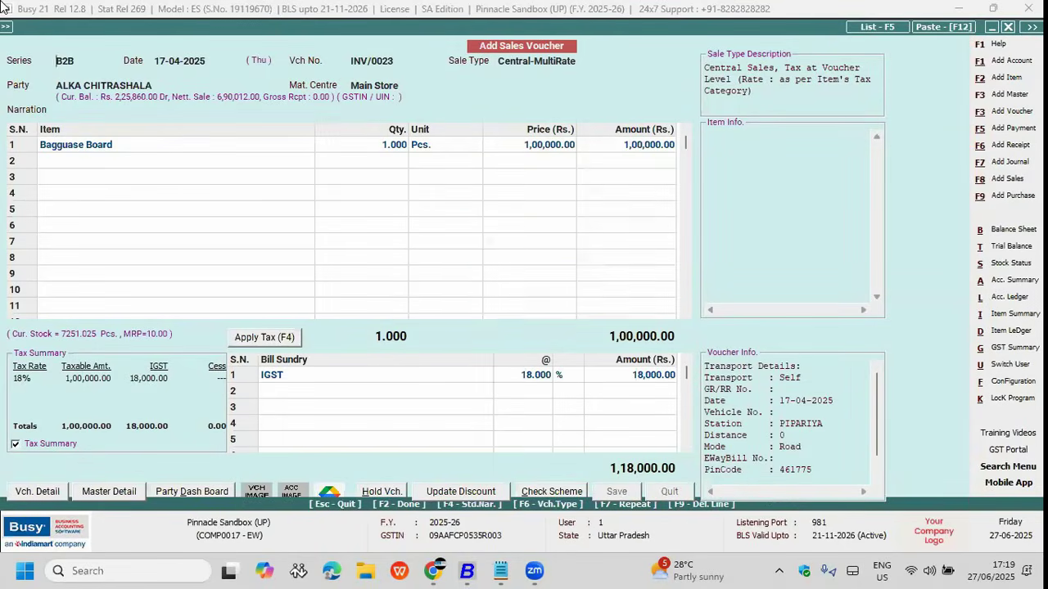
pyautogui.press('n')
pyautogui.press('n')
pyautogui.press('n')
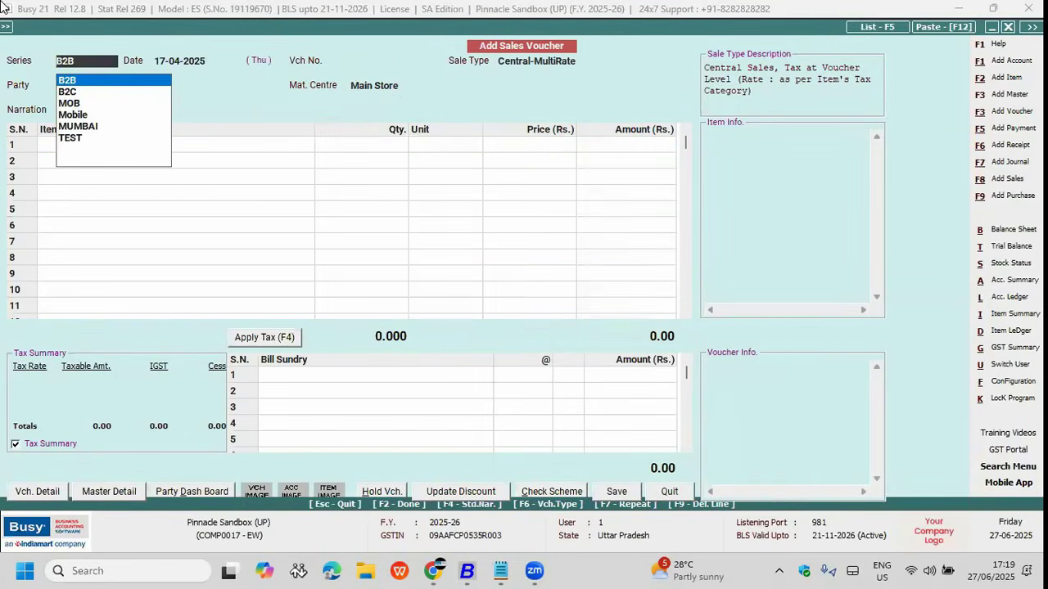
pyautogui.press('Escape')
pyautogui.press('Left')
# Step: Switch user and log in as user A
pyautogui.hotkey('alt', 'u')
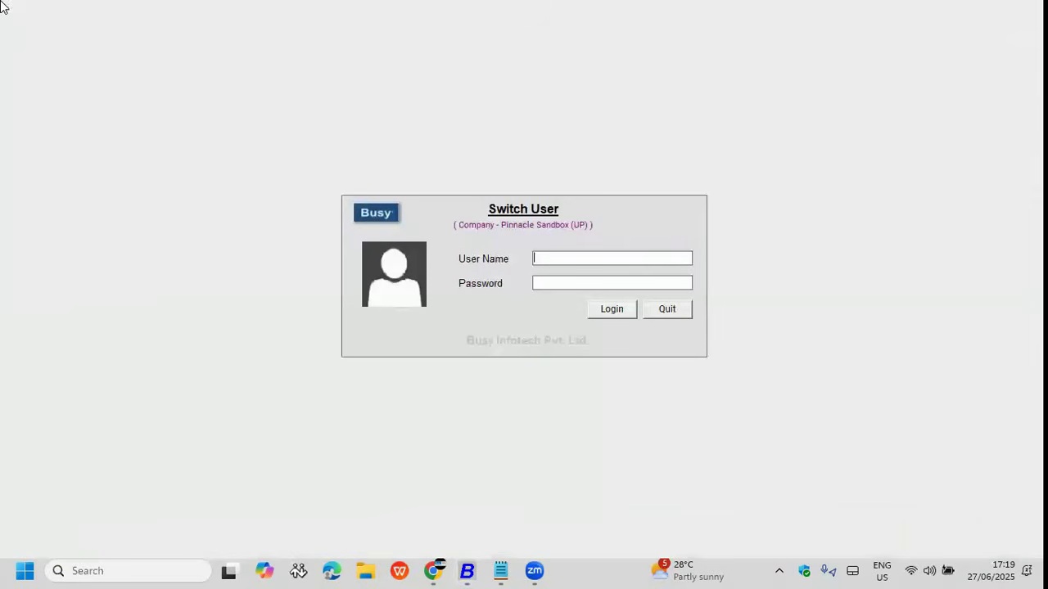
pyautogui.write('a')
pyautogui.press('Return')
pyautogui.write('a')
pyautogui.press('Return')
# Step: Finish logging in and open the Voucher Audit Report from the Check List reports
pyautogui.press('Right')
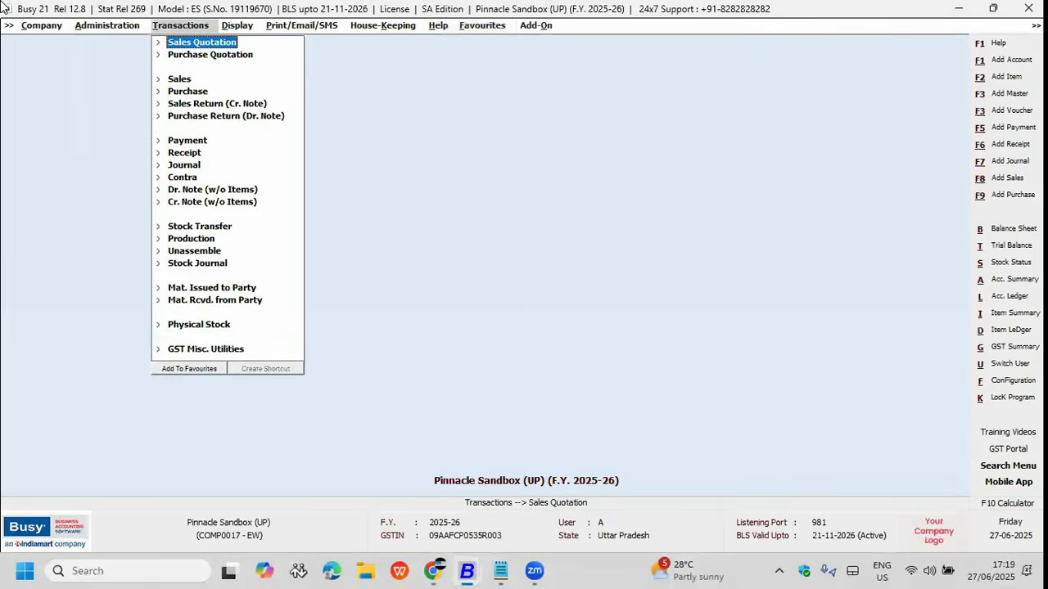
pyautogui.press('Right')
pyautogui.press('Down')
pyautogui.press('Down')
pyautogui.press('Down')
pyautogui.press('Down')
pyautogui.press('Down')
pyautogui.press('Down')
pyautogui.press('Down')
pyautogui.press('Down')
pyautogui.press('Down')
pyautogui.press('Down')
pyautogui.press('Down')
pyautogui.press('Down')
pyautogui.press('Down')
pyautogui.press('Down')
pyautogui.press('Down')
pyautogui.press('Down')
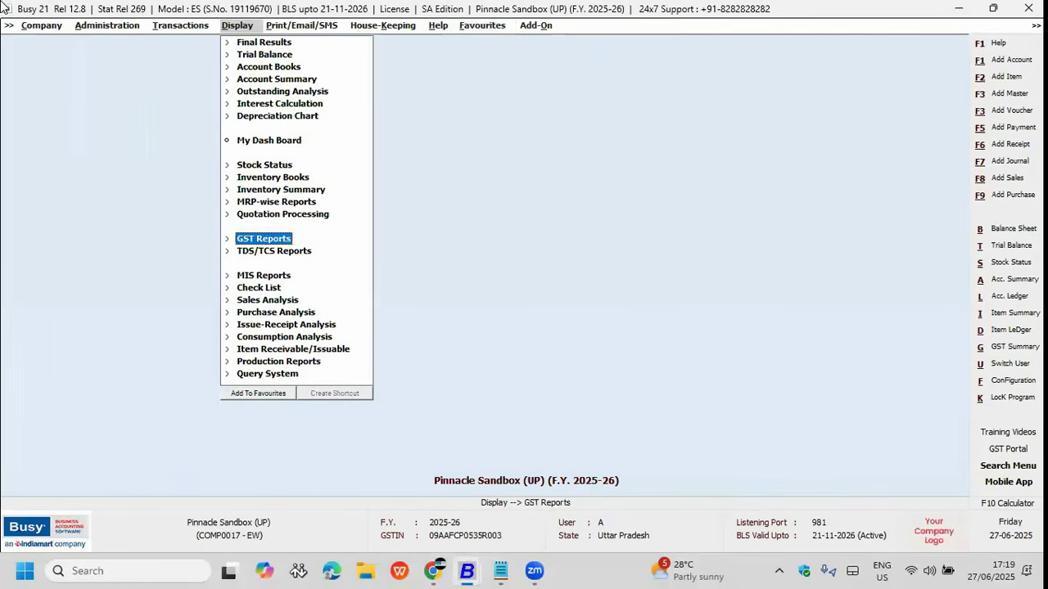
pyautogui.press('Right')
pyautogui.press('Down')
pyautogui.press('Down')
pyautogui.press('Down')
pyautogui.press('Down')
pyautogui.press('Return')
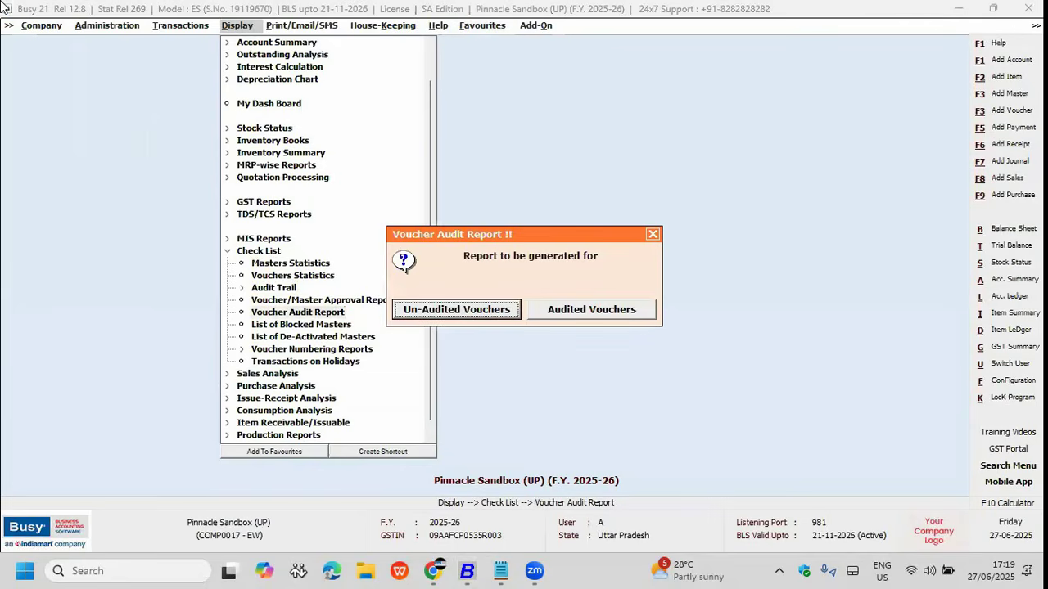
# Step: List un-audited vouchers of all types and open sales voucher 1 dated 01-04-2025
pyautogui.press('Right')
pyautogui.press('Left')
pyautogui.press('Escape')
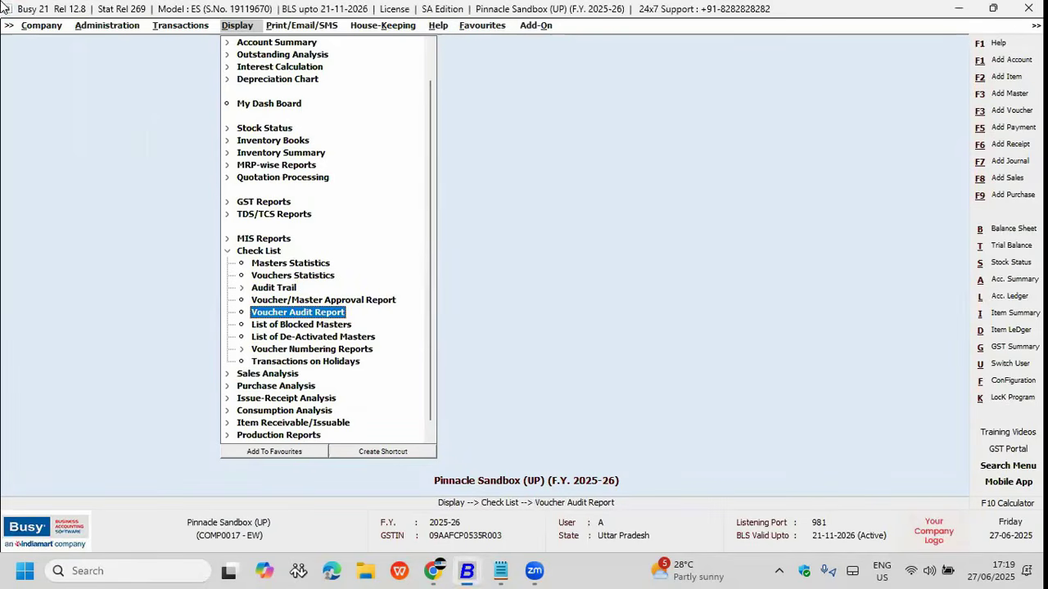
pyautogui.press('Return')
pyautogui.press('Return')
pyautogui.press('Return')
pyautogui.press('F2')
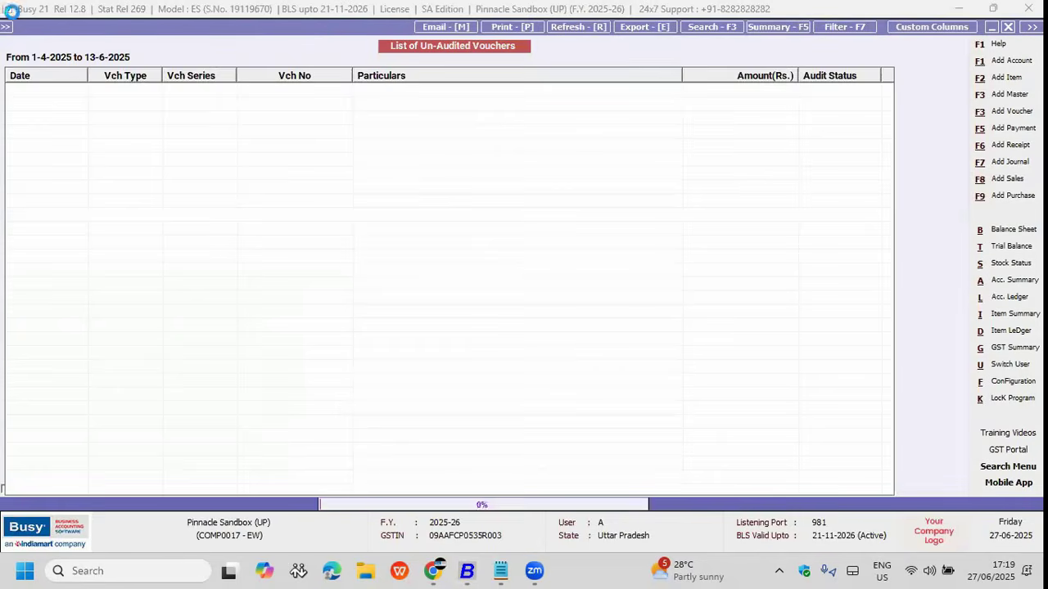
pyautogui.press('Down')
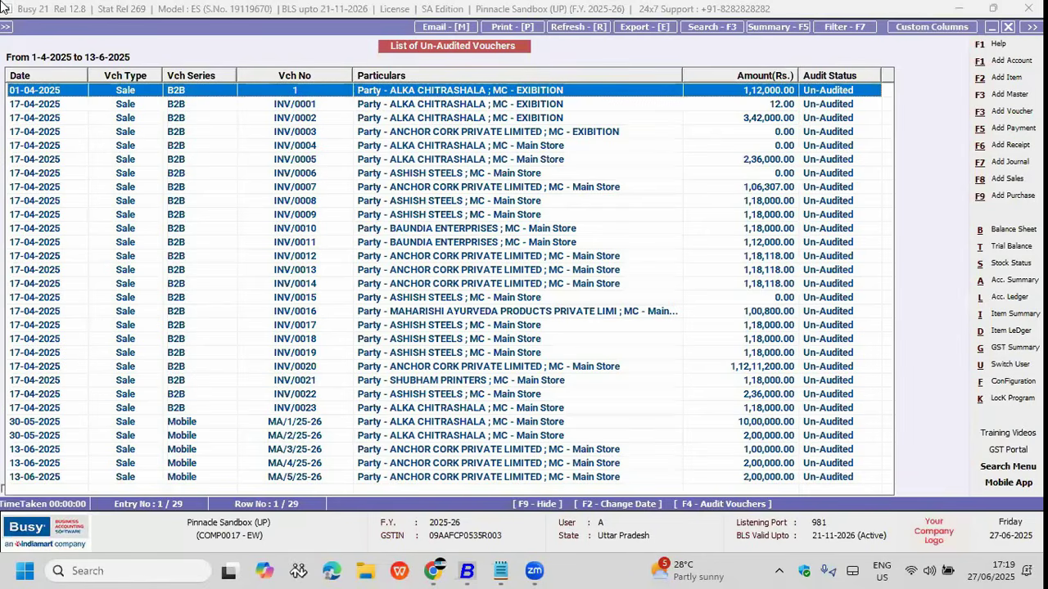
pyautogui.press('Return')
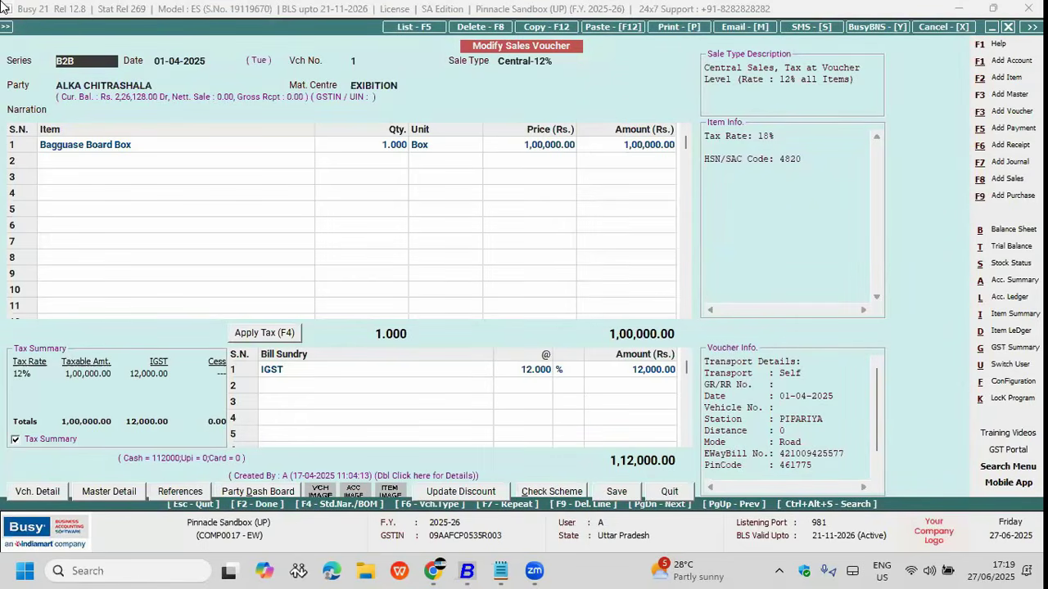
# Step: Audit only sales voucher 1 from the list, then close the un-audited voucher list
pyautogui.press('Escape')
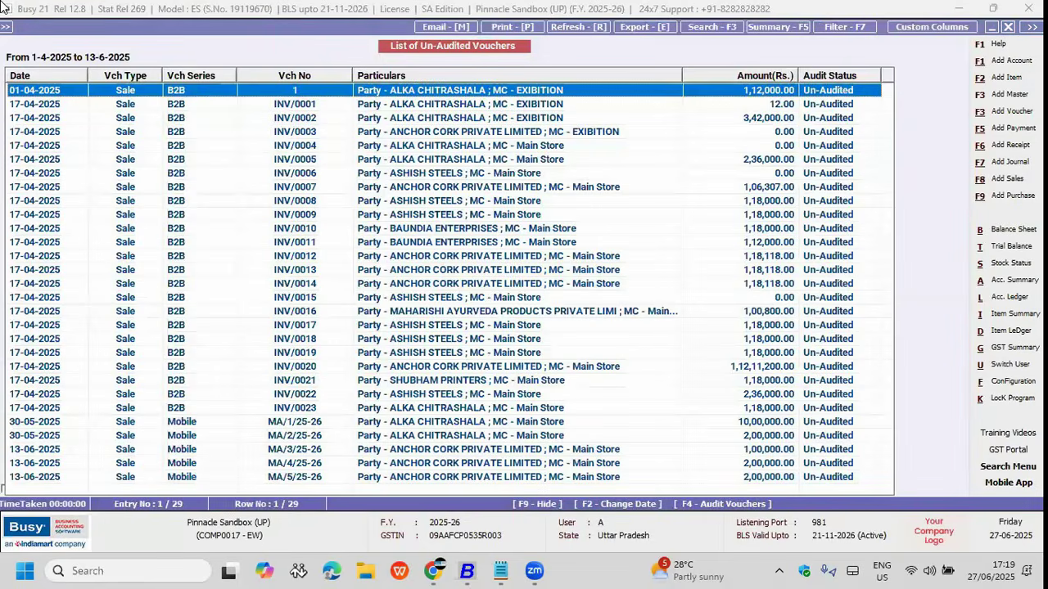
pyautogui.press('F4')
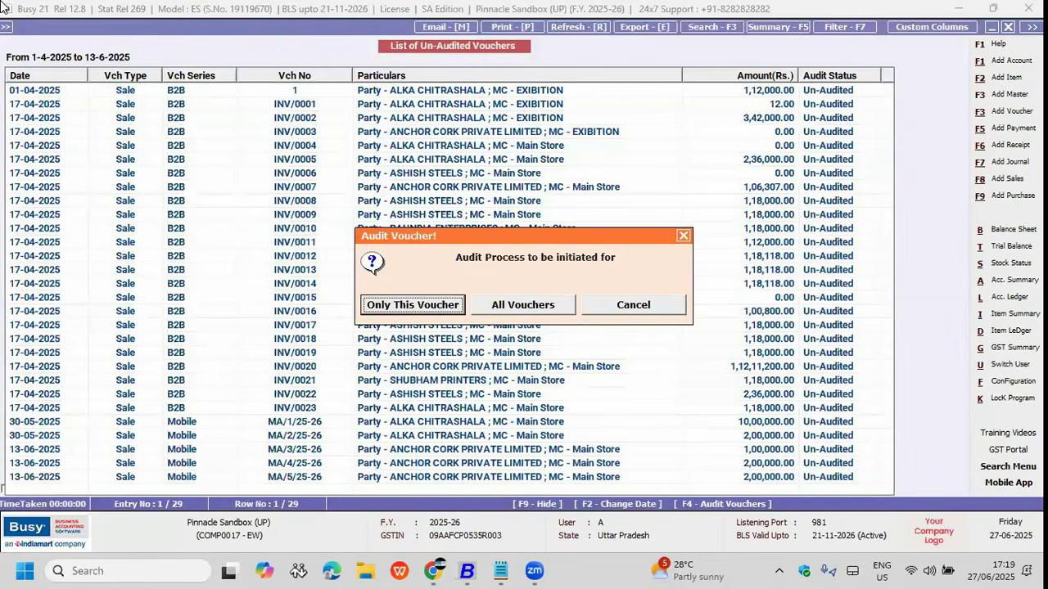
pyautogui.press('Right')
pyautogui.press('Left')
pyautogui.press('Right')
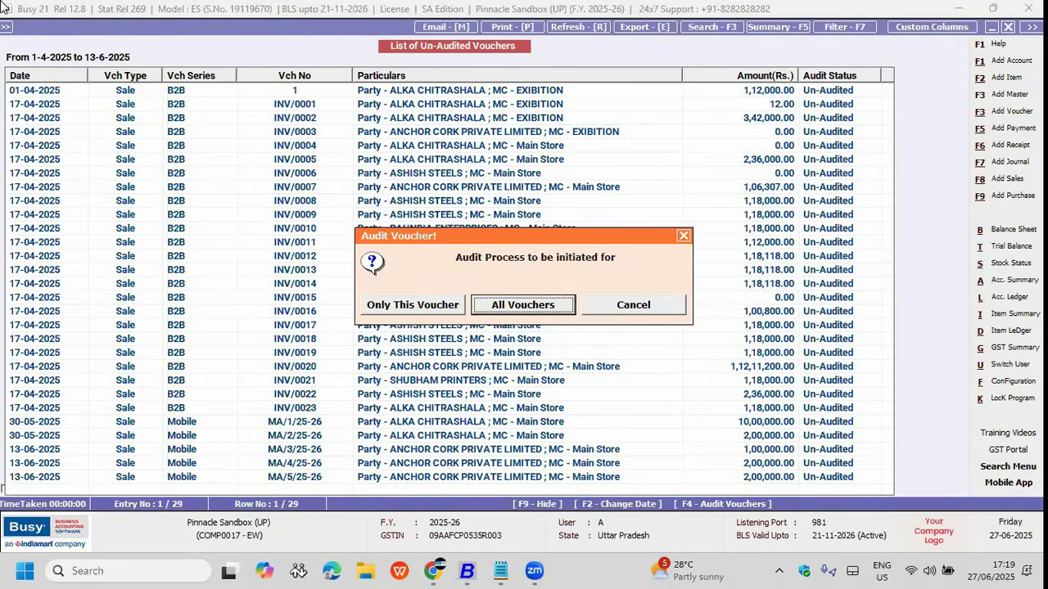
pyautogui.press('Left')
pyautogui.press('Return')
pyautogui.press('Return')
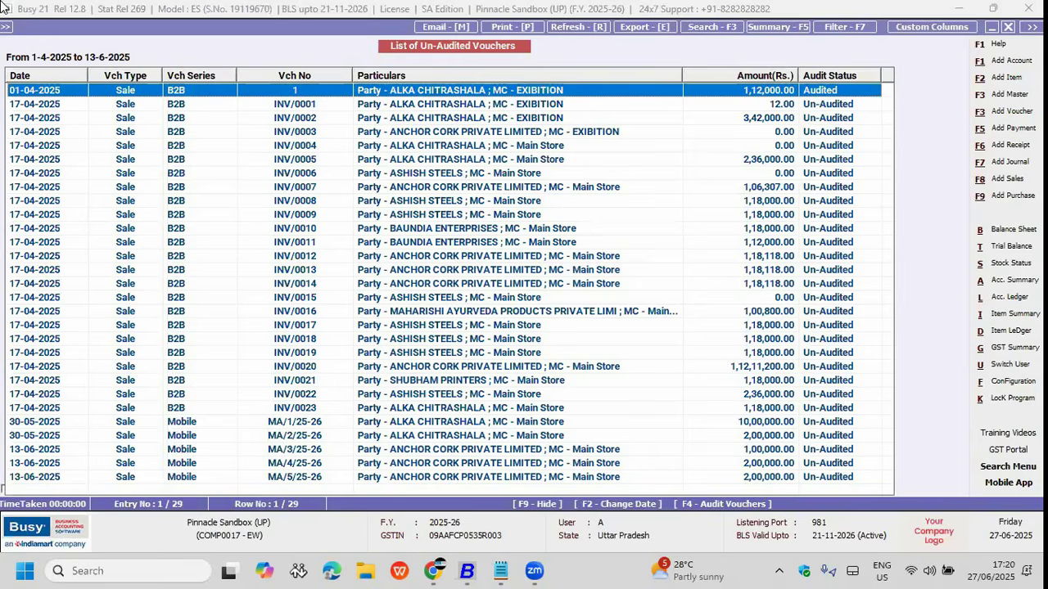
pyautogui.press('Escape')
pyautogui.press('Escape')
pyautogui.press('Escape')
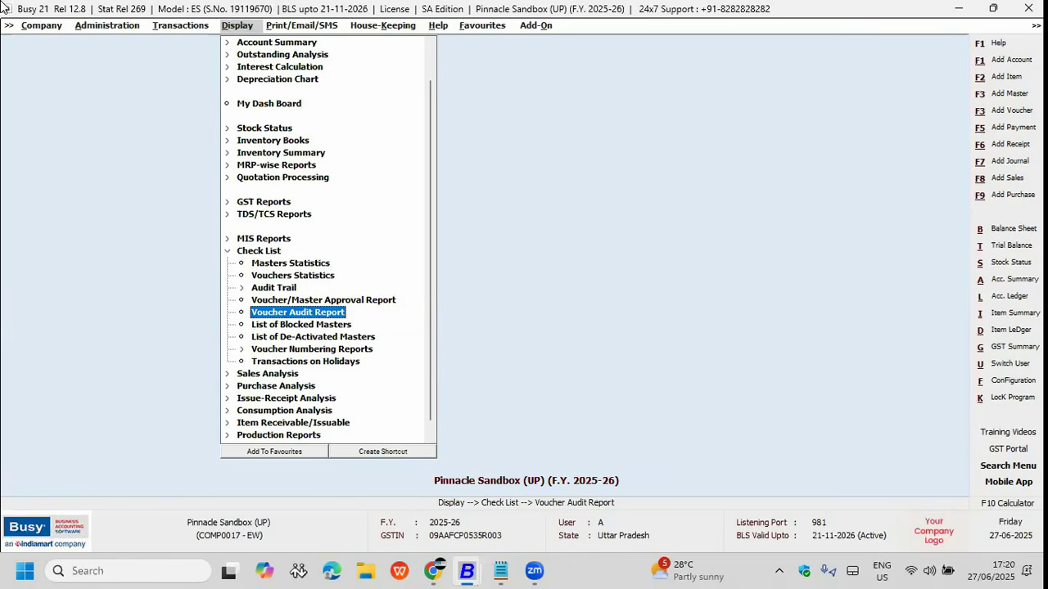
# Step: Collapse the Check List reports and show the desktop to reach the other Busy window
pyautogui.press('Escape')
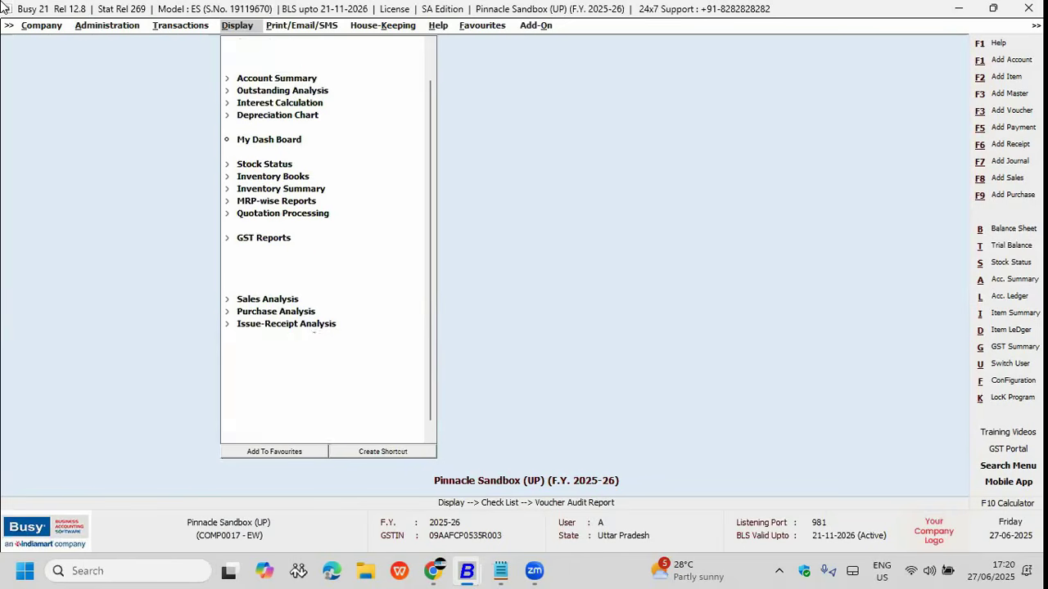
pyautogui.hotkey('alt', 'Tab')
pyautogui.hotkey('alt', 'Tab')
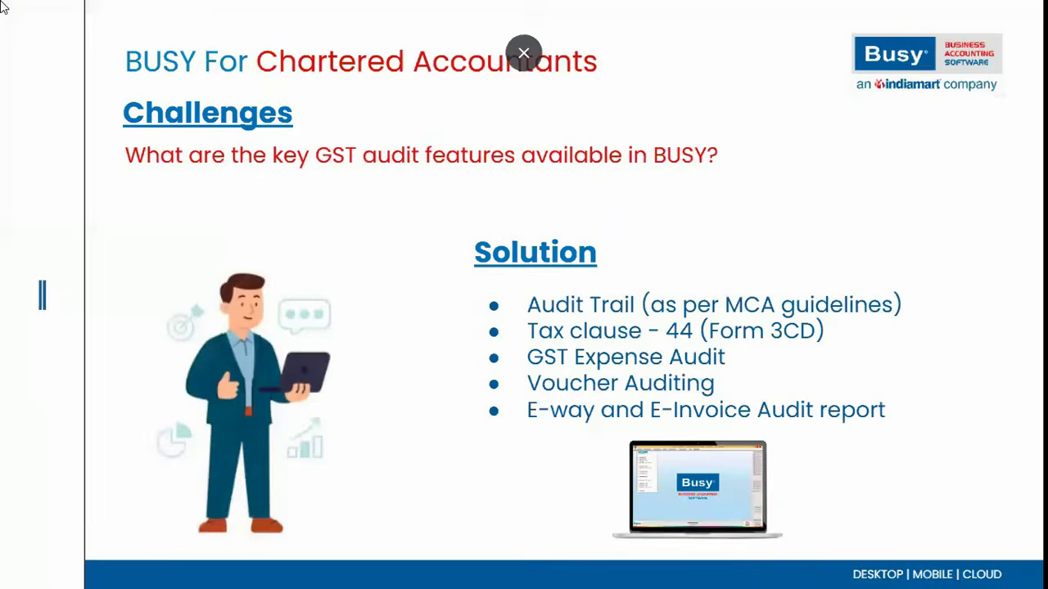
pyautogui.hotkey('alt', 'Tab')
pyautogui.press('super+d')
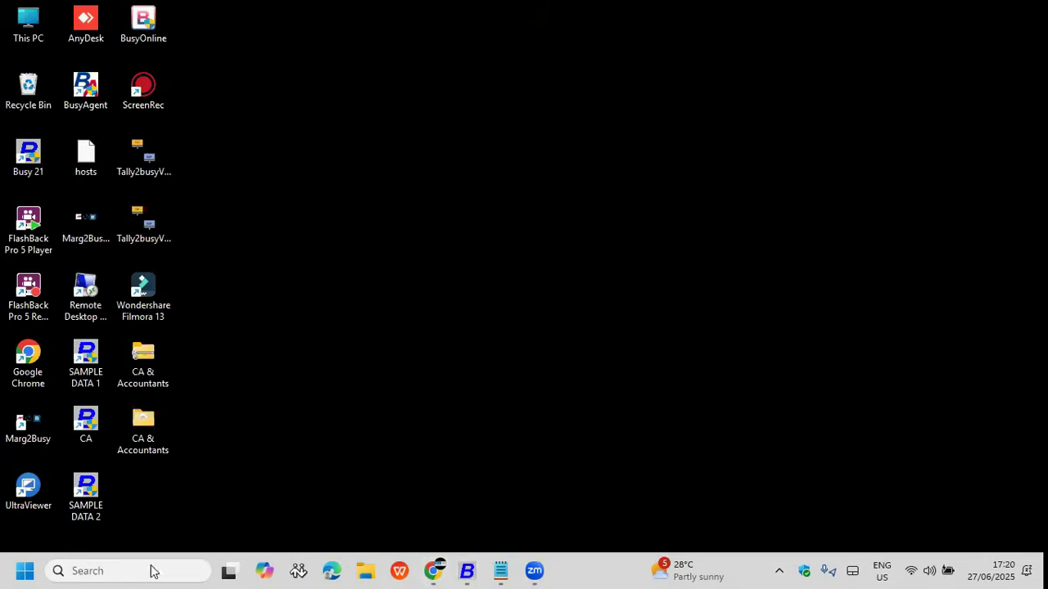
# Step: Bring up the BUSY CA & Accountants (Sample) window and reach GST Audit Reports' GST Expense Audit
pyautogui.moveTo(463, 570)
pyautogui.click(946, 503)
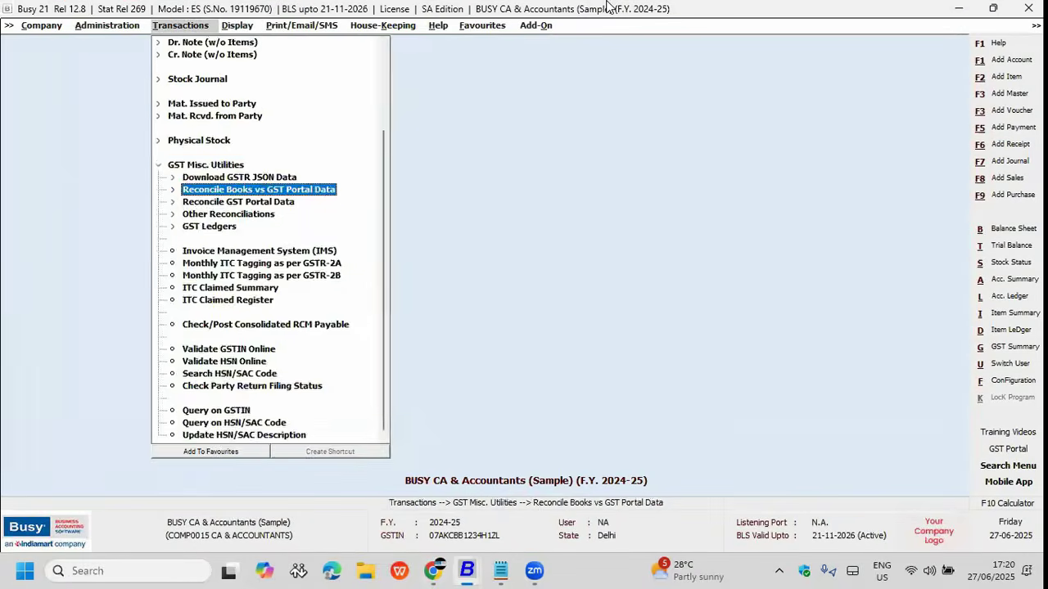
pyautogui.press('Right')
pyautogui.press('Right')
pyautogui.press('Down')
pyautogui.press('Down')
pyautogui.press('Down')
pyautogui.press('Down')
pyautogui.press('Right')
pyautogui.press('Down')
pyautogui.press('Down')
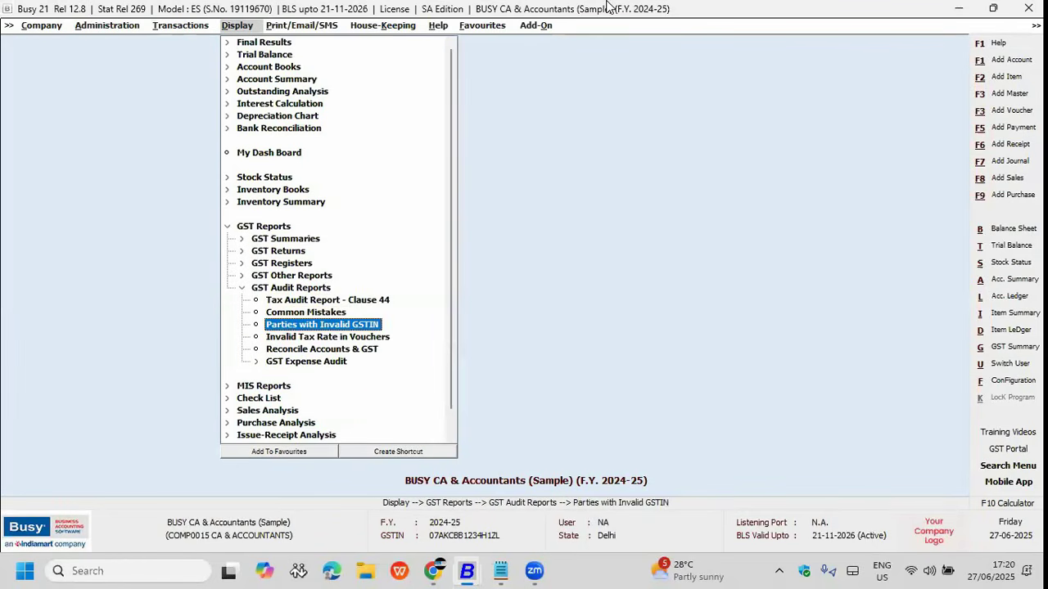
pyautogui.press('Up')
pyautogui.press('Down')
pyautogui.press('Down')
pyautogui.press('Down')
pyautogui.press('Down')
pyautogui.press('Right')
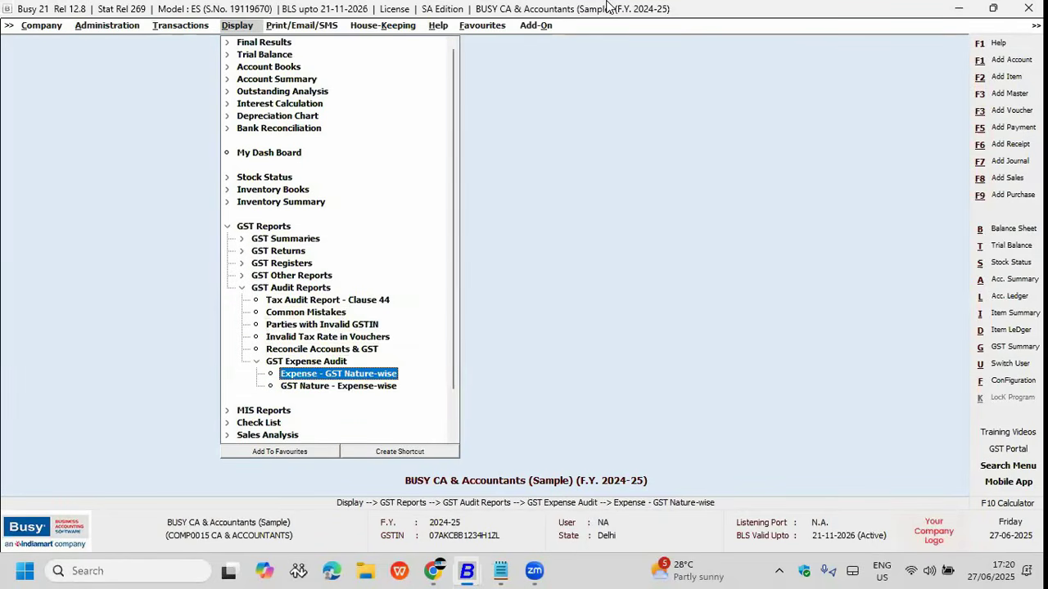
# Step: Run Expense - GST Nature-wise for All Expenses and --All-- GST natures
pyautogui.press('Return')
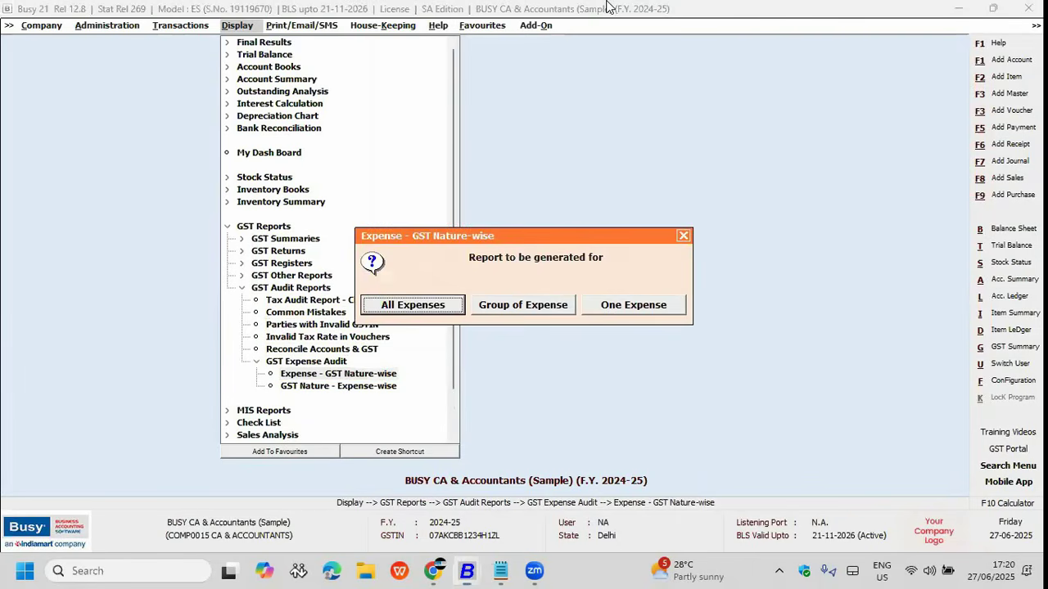
pyautogui.press('Return')
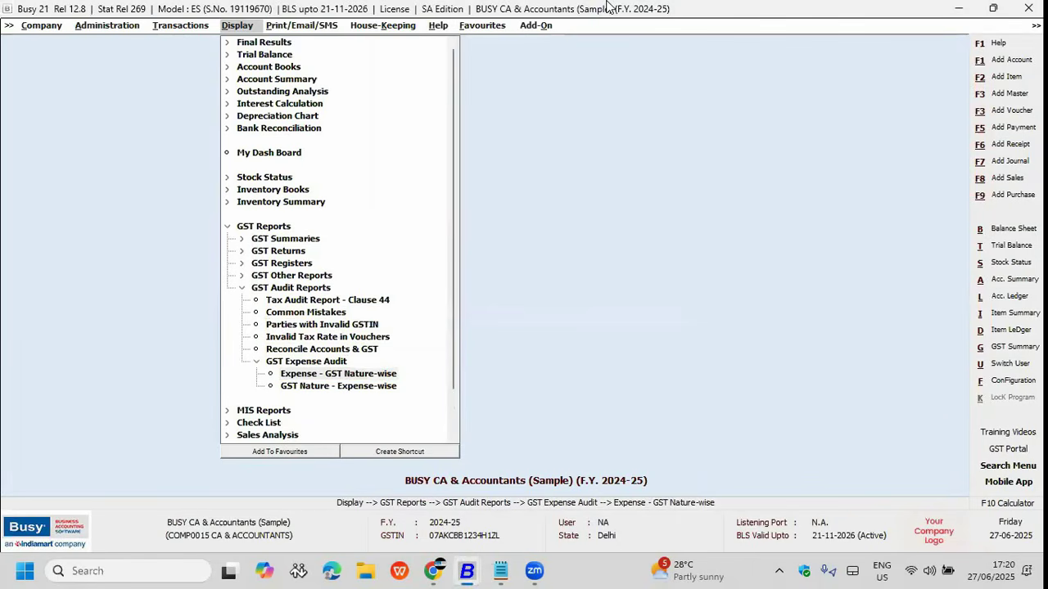
pyautogui.press('Down')
pyautogui.press('Up')
pyautogui.press('Return')
pyautogui.press('F2')
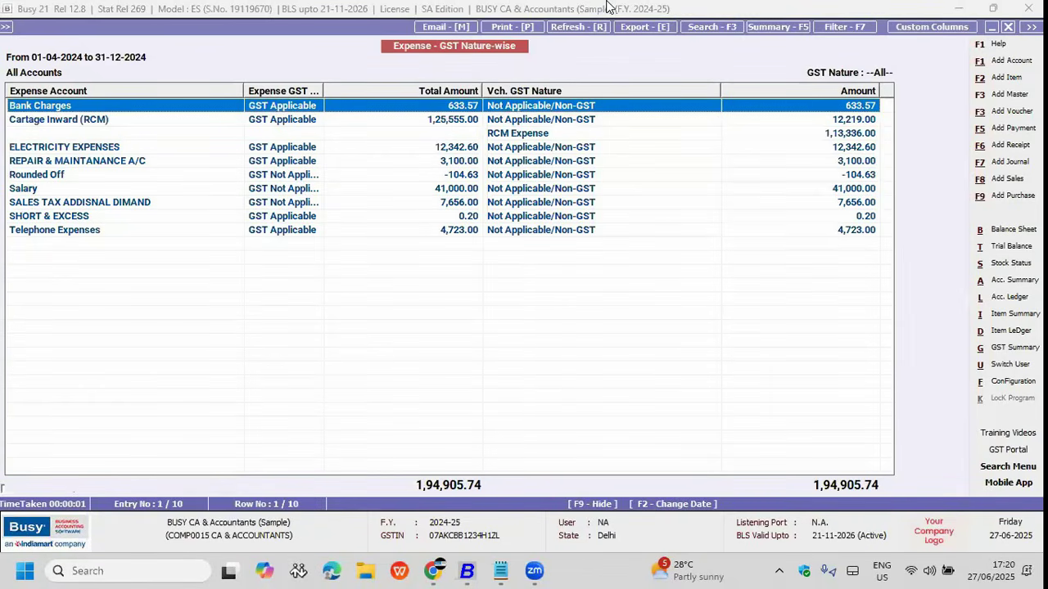
# Step: Review the Bank Charges and Rounded Off rows, close the report, and advance the slides
pyautogui.press('Down')
pyautogui.press('Down')
pyautogui.press('Down')
pyautogui.press('Down')
pyautogui.press('Down')
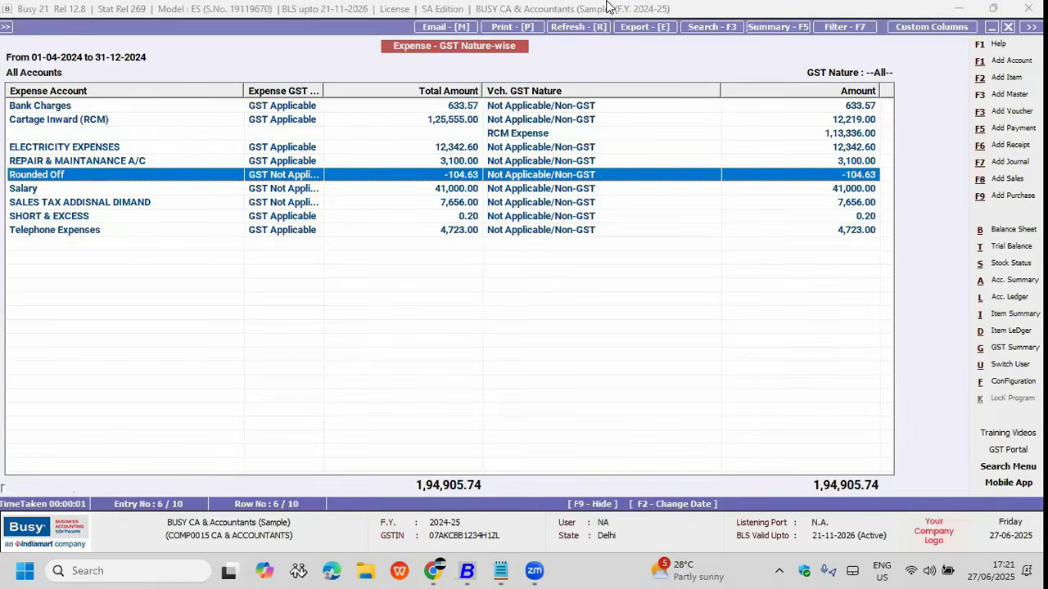
pyautogui.press('Up')
pyautogui.press('Up')
pyautogui.press('Up')
pyautogui.press('Up')
pyautogui.press('Up')
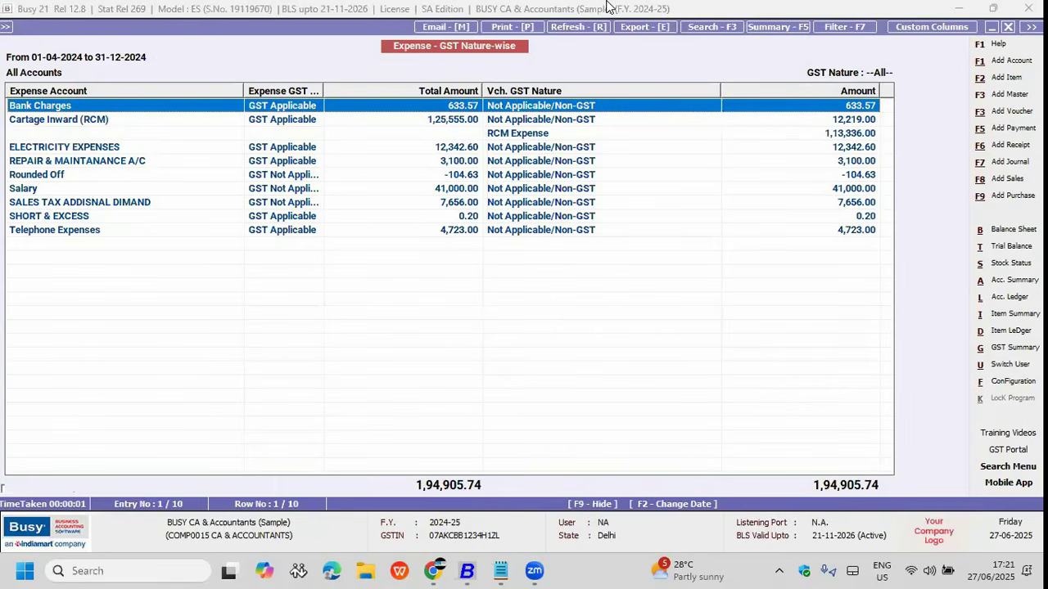
pyautogui.press('Escape')
pyautogui.press('Escape')
pyautogui.hotkey('alt', 'Tab')
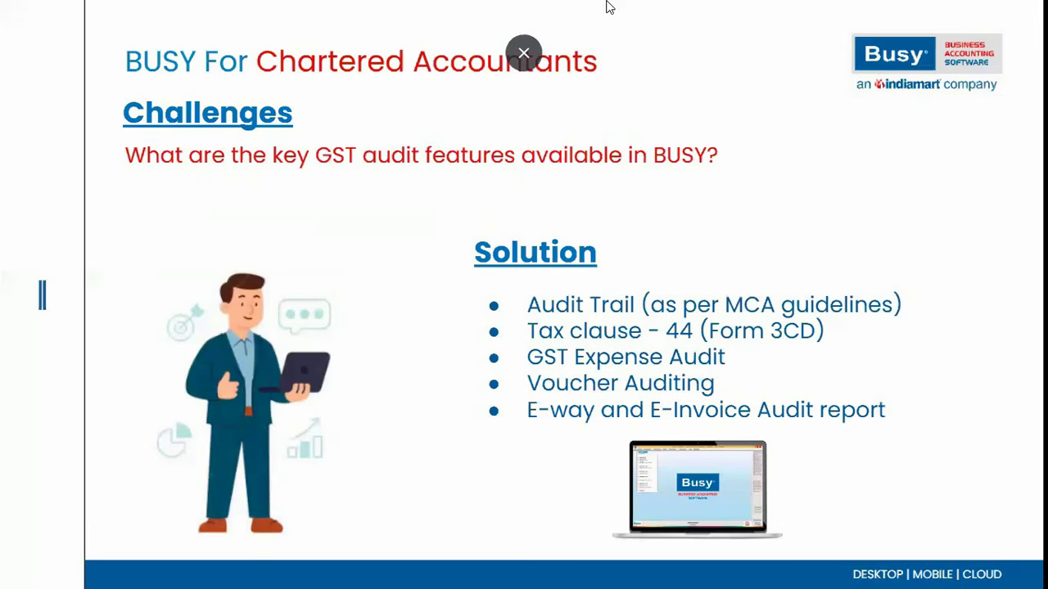
pyautogui.press('Right')
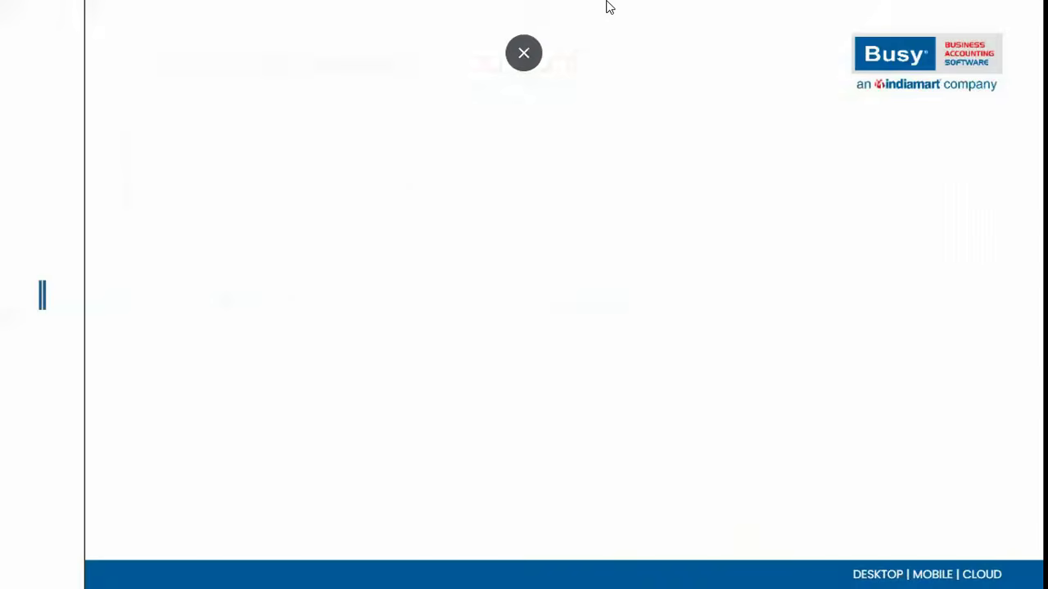
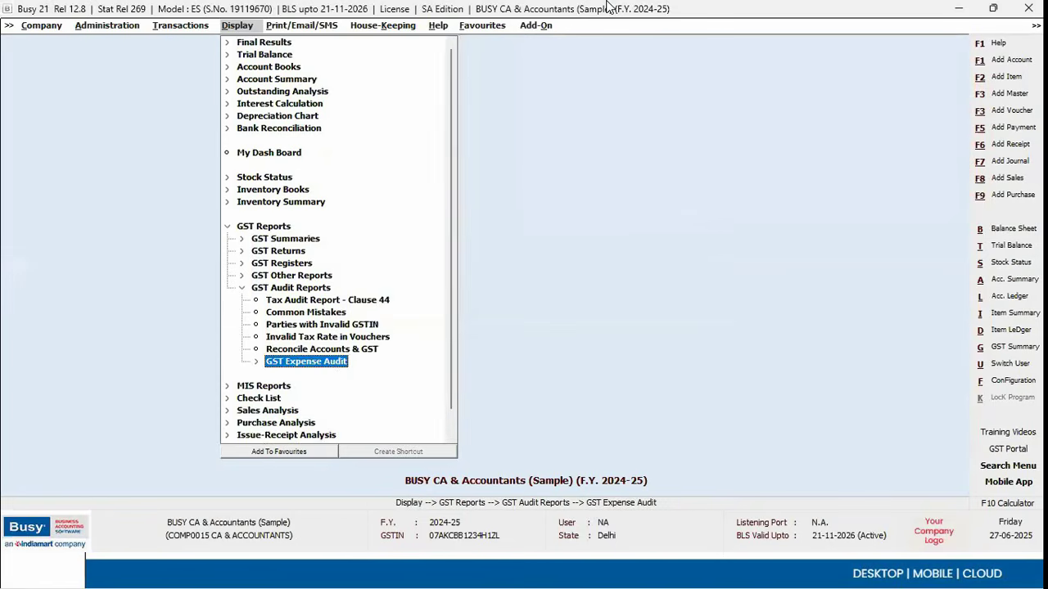
pyautogui.press('Escape')
# Step: Open Validate GSTIN Online from a new account master, then minimize Busy to the desktop
pyautogui.press('Left')
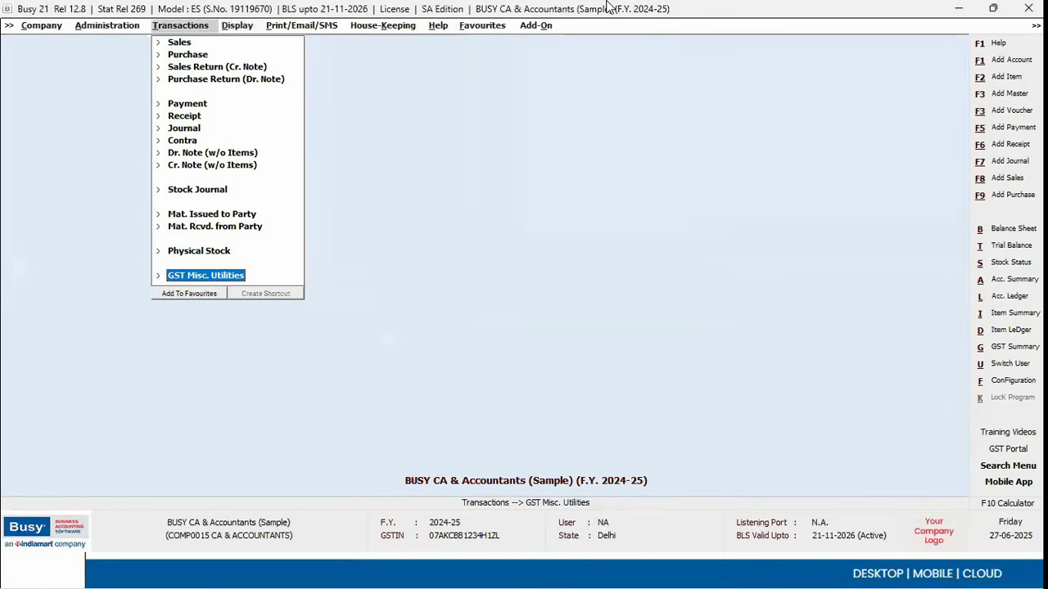
pyautogui.press('Left')
pyautogui.press('Return')
pyautogui.press('Return')
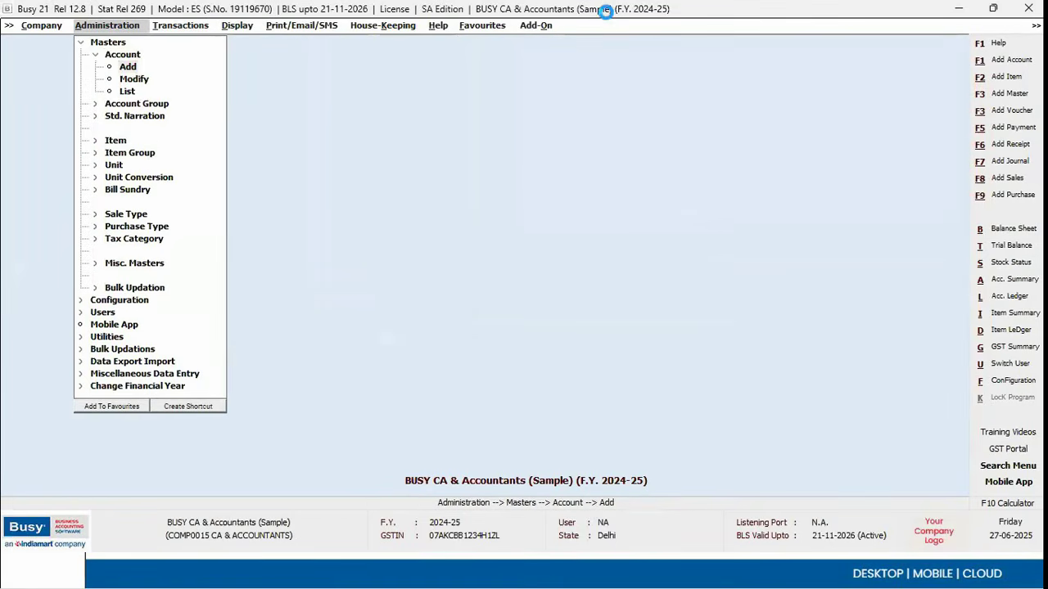
pyautogui.press('Return')
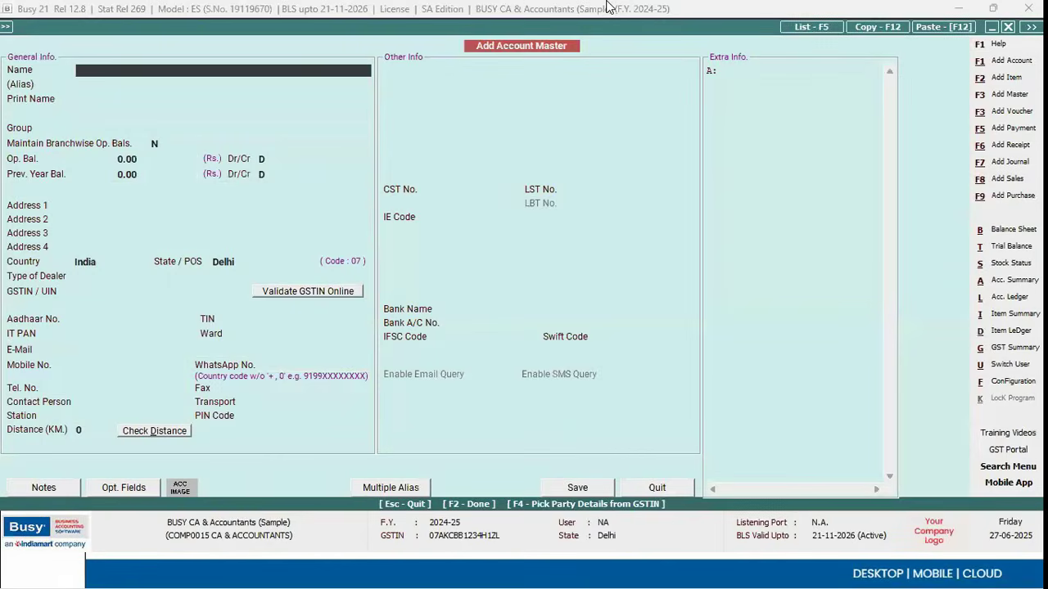
pyautogui.hotkey('alt', 'v')
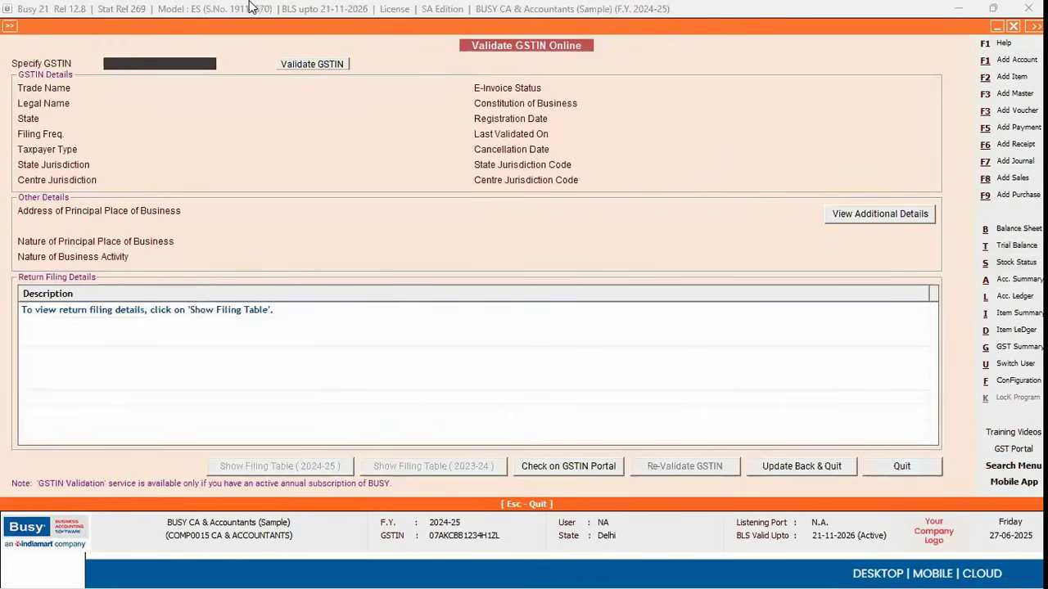
pyautogui.press('super+d')
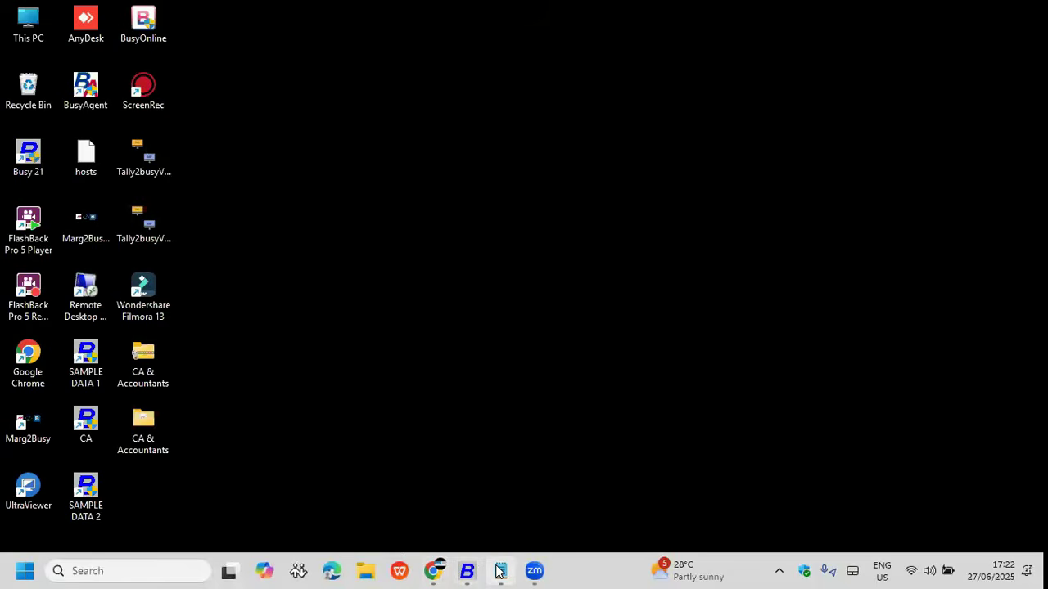
# Step: Restore Busy's GSTIN window and submit the pasted party GSTIN for online validation
pyautogui.press('super+d')
pyautogui.click(179, 65)
pyautogui.click(301, 67)
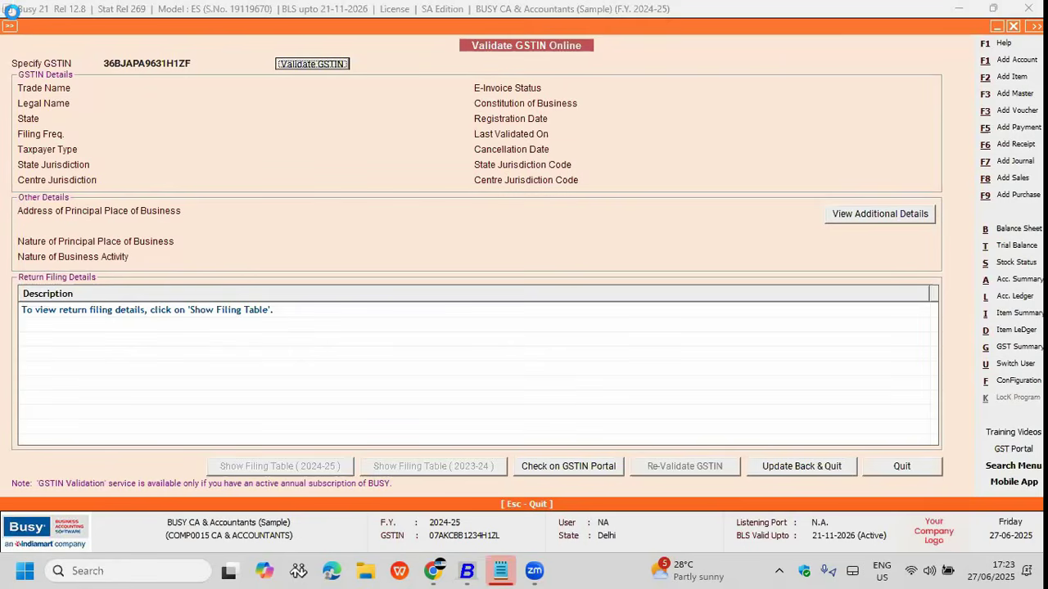
# Step: Switch to another Busy window and browse its company list without picking one
pyautogui.moveTo(466, 571)
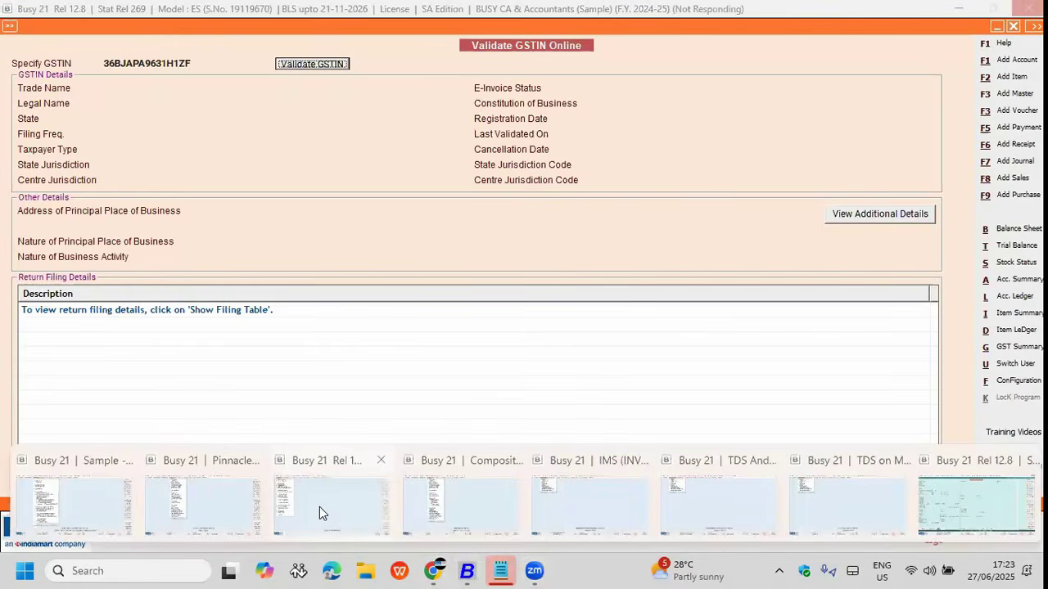
pyautogui.click(319, 507)
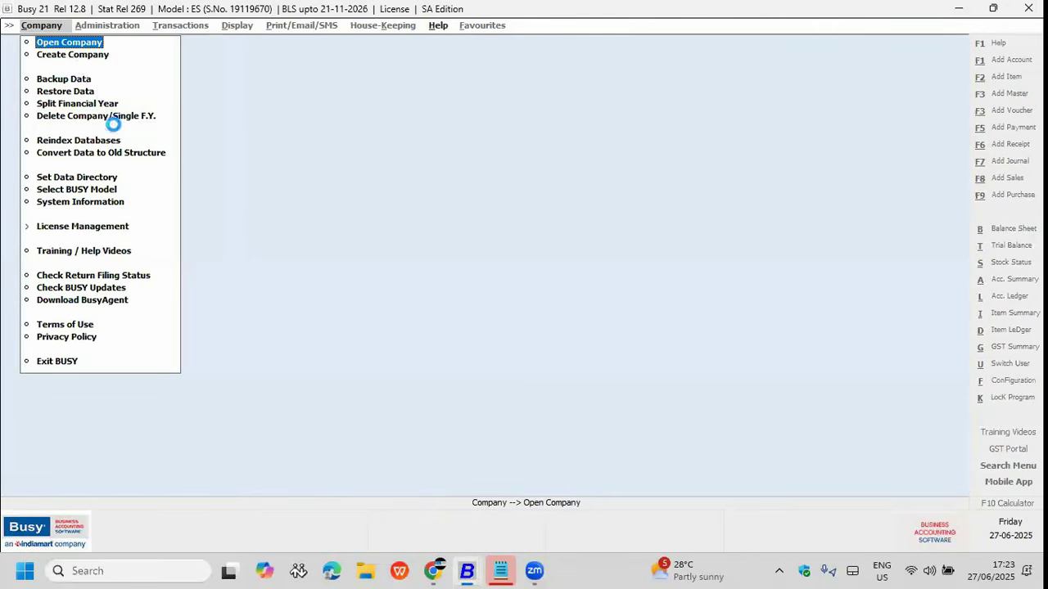
pyautogui.click(78, 43)
pyautogui.press('Down')
pyautogui.press('Down')
pyautogui.press('Down')
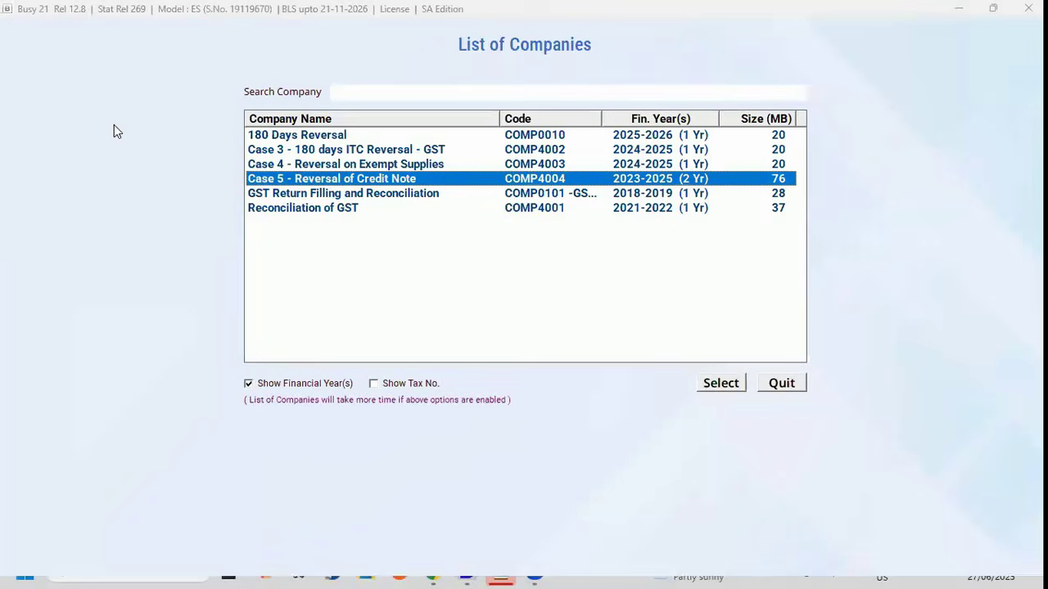
pyautogui.press('Up')
pyautogui.press('Up')
pyautogui.press('Escape')
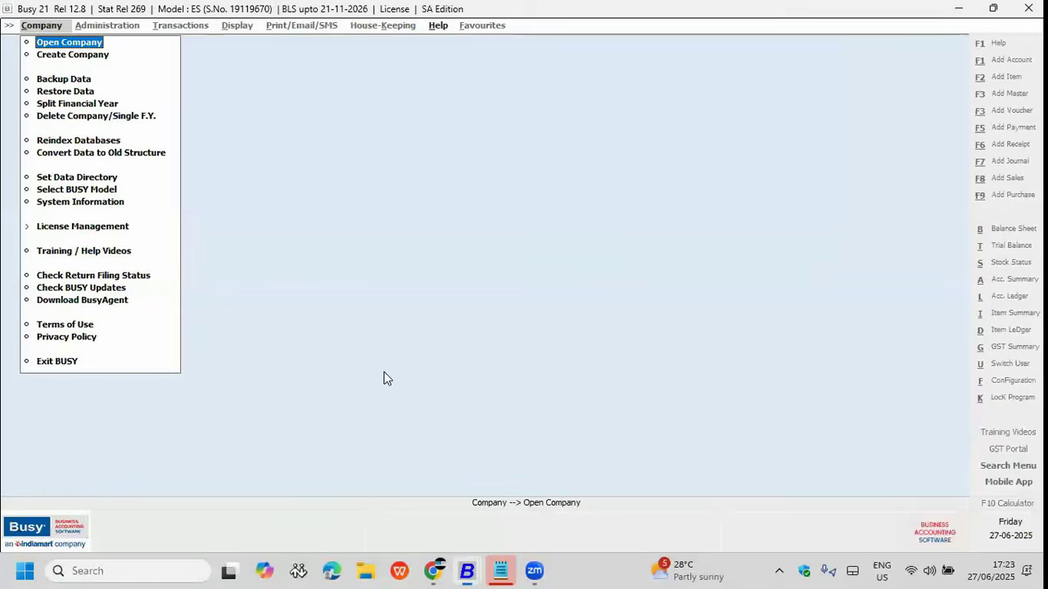
# Step: Cycle through the Composition, TDS on Metal Scrape and Pinnacle Sandbox company windows
pyautogui.moveTo(466, 571)
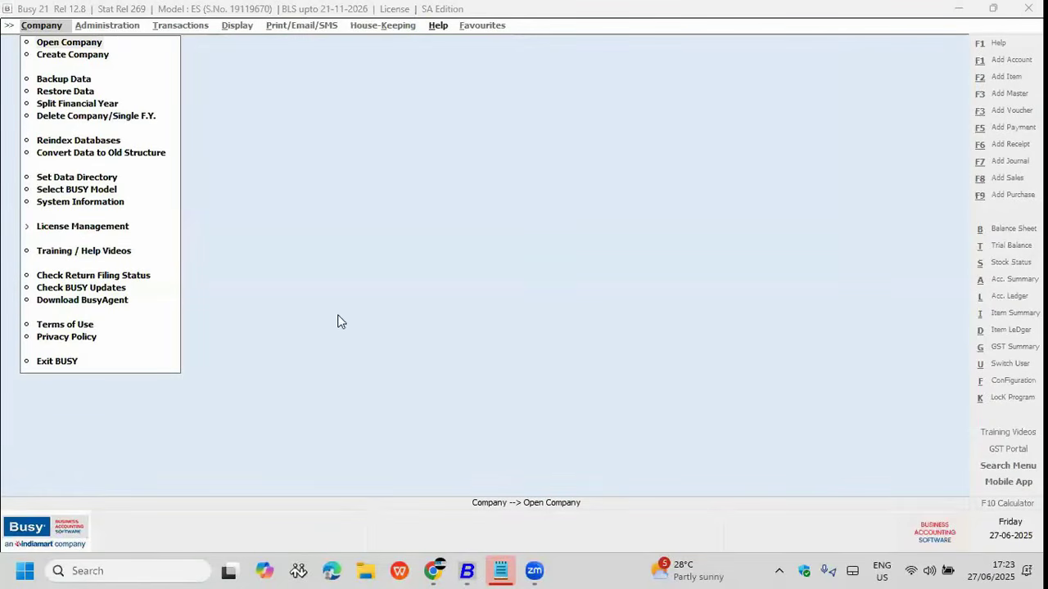
pyautogui.click(435, 519)
pyautogui.moveTo(501, 571)
pyautogui.click(917, 491)
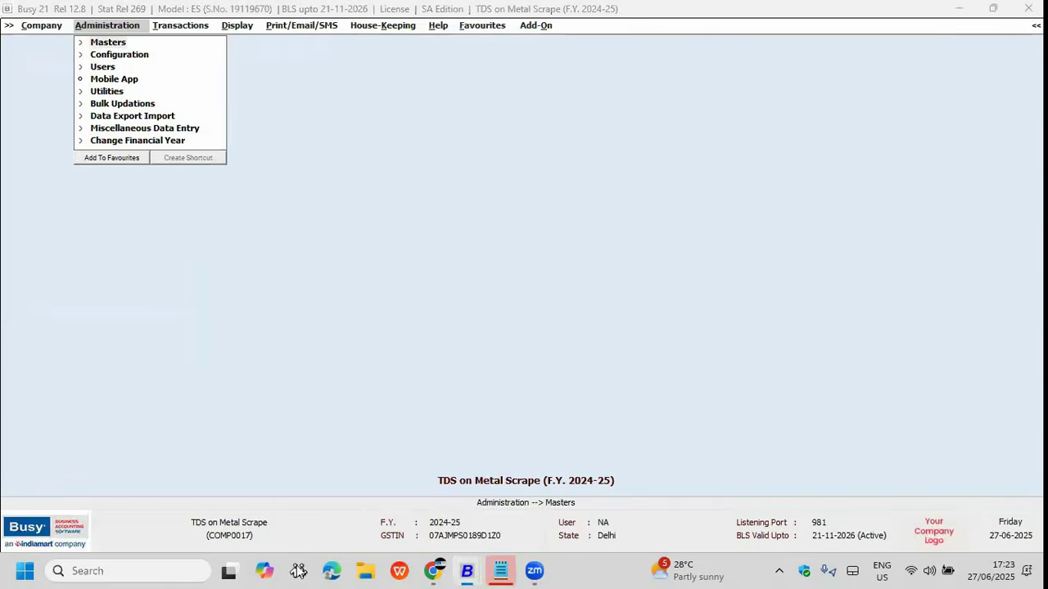
pyautogui.moveTo(466, 571)
pyautogui.click(186, 508)
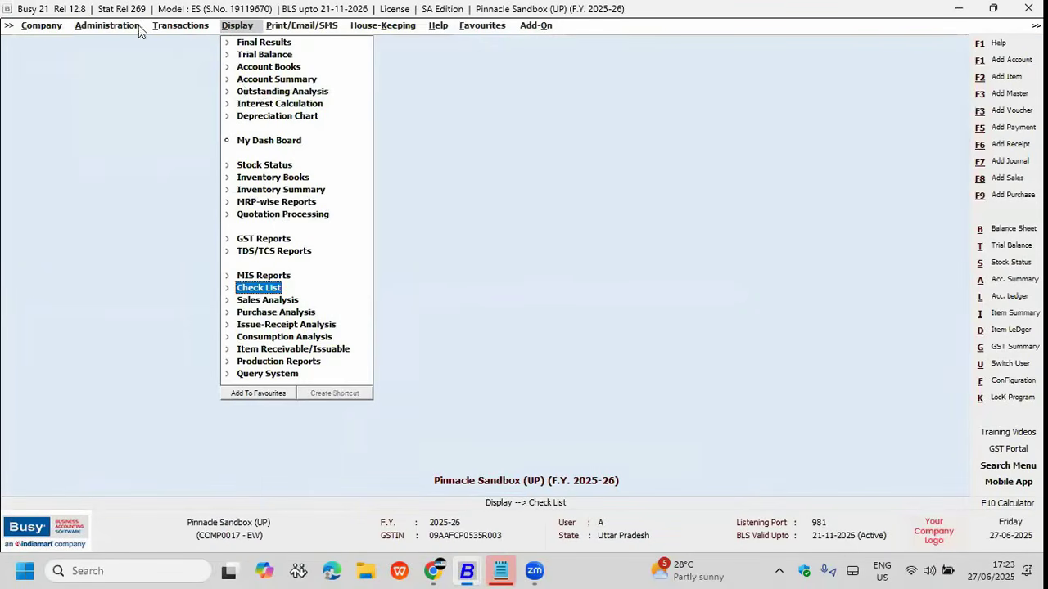
# Step: Start a new account in the Pinnacle Sandbox company, then move to another Busy window
pyautogui.click(131, 26)
pyautogui.click(118, 43)
pyautogui.click(122, 54)
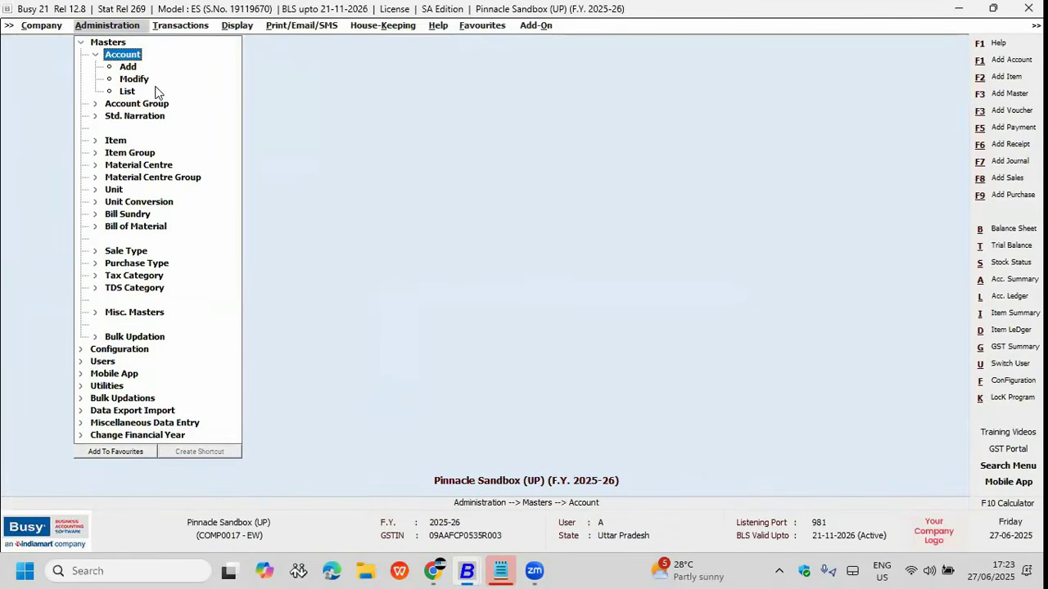
pyautogui.press('Down')
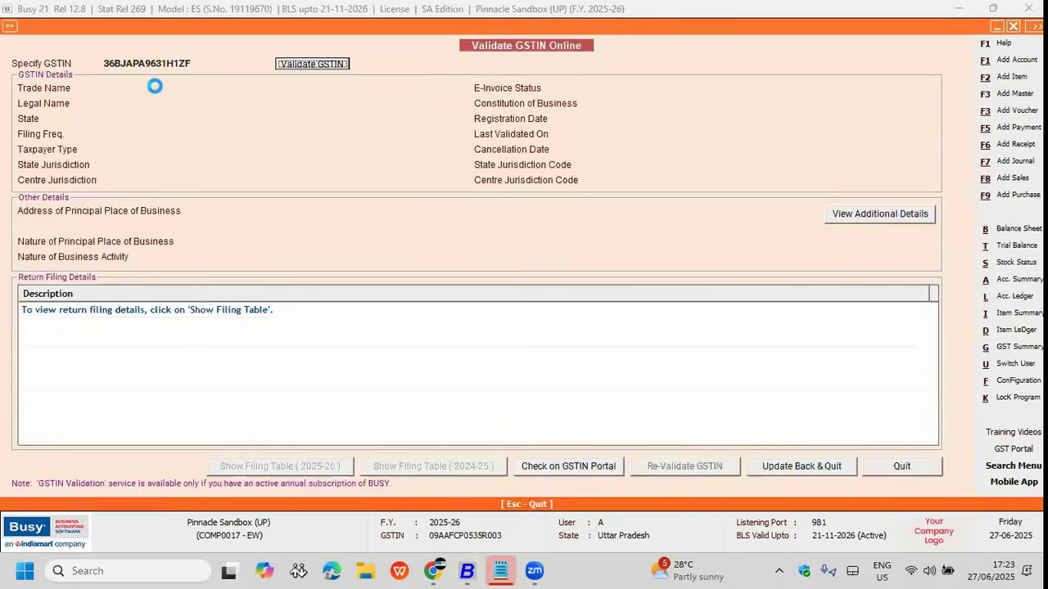
pyautogui.moveTo(466, 571)
pyautogui.click(319, 511)
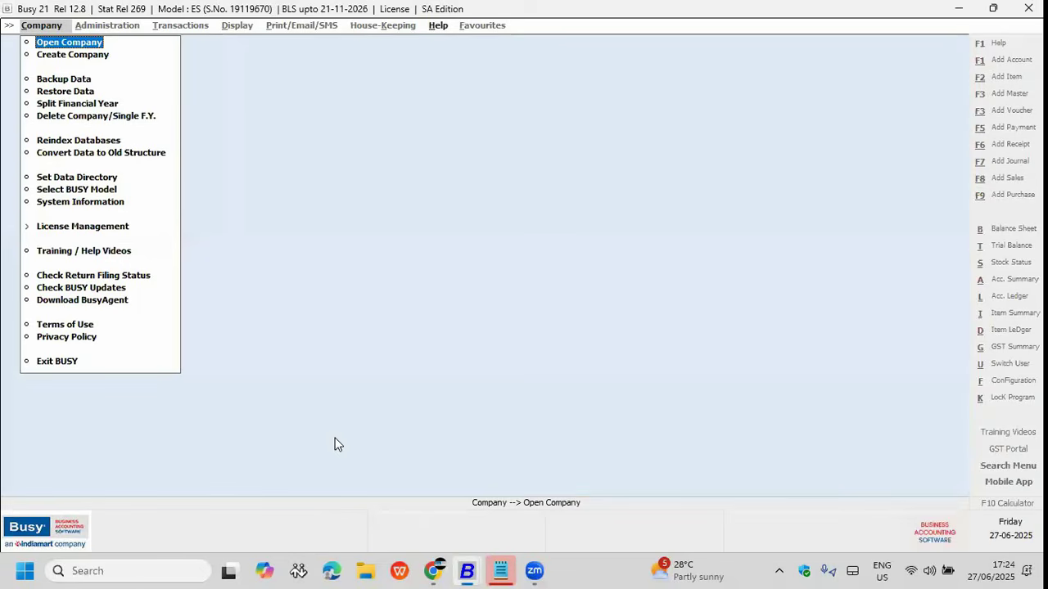
# Step: In the IMS company, start Validate GSTIN Online from Transactions > GST Misc. Utilities
pyautogui.click(519, 514)
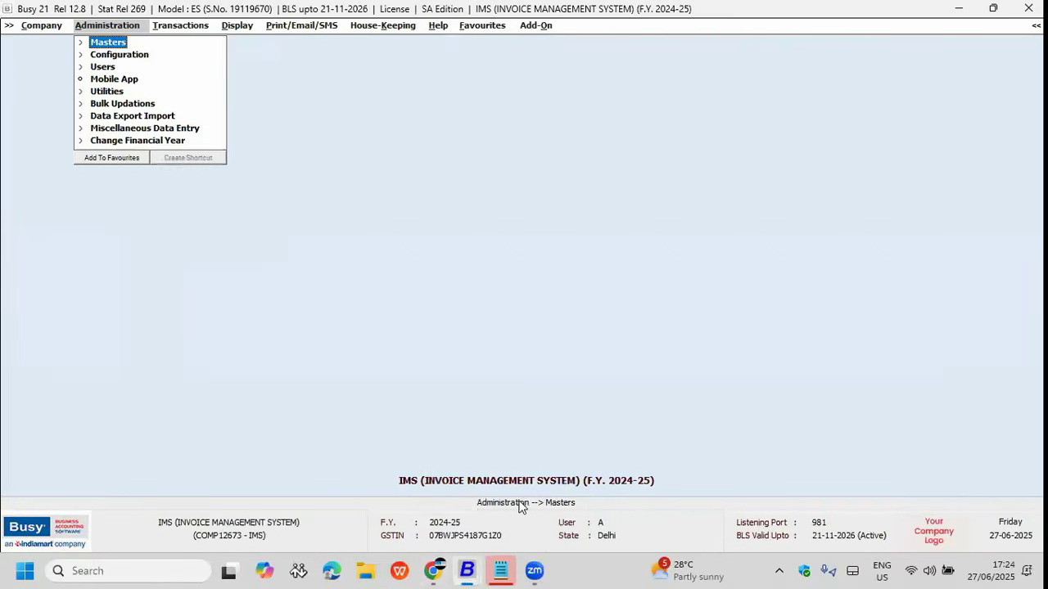
pyautogui.click(203, 30)
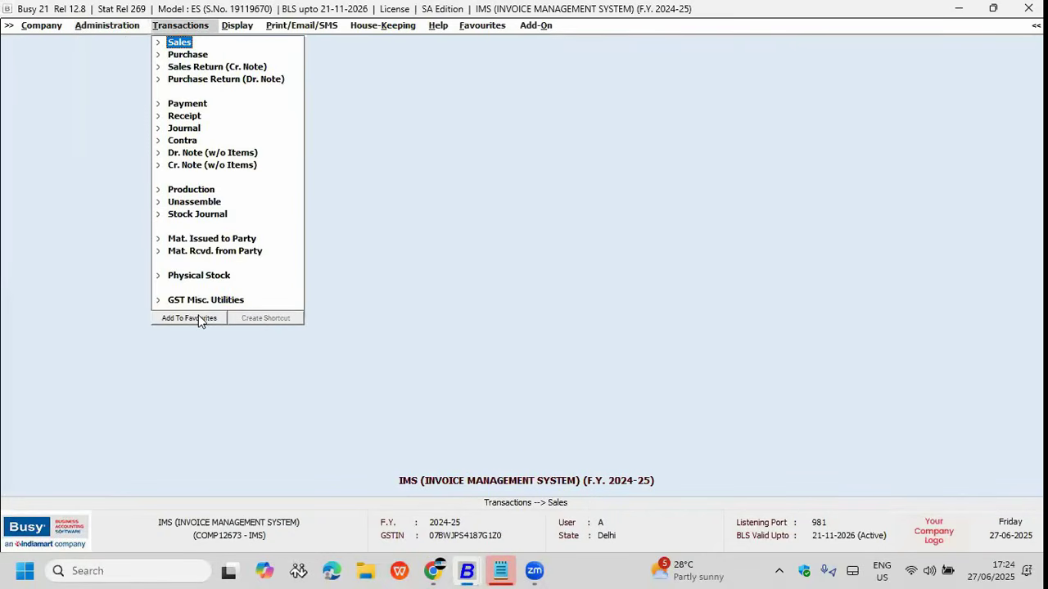
pyautogui.click(236, 299)
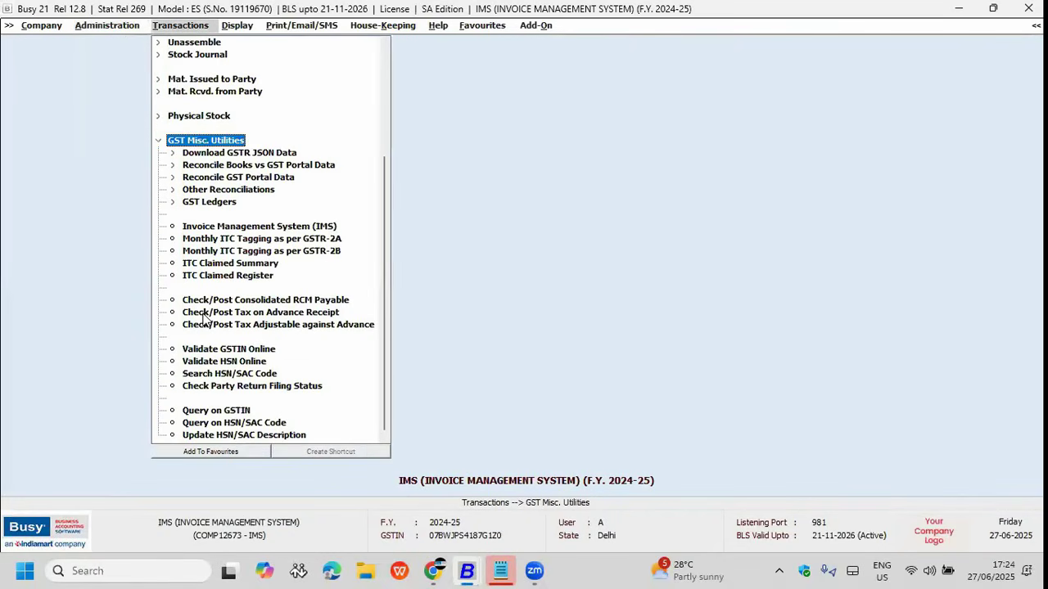
pyautogui.press('Left')
pyautogui.press('Right')
pyautogui.press('Down')
pyautogui.press('Down')
pyautogui.press('Down')
pyautogui.press('Down')
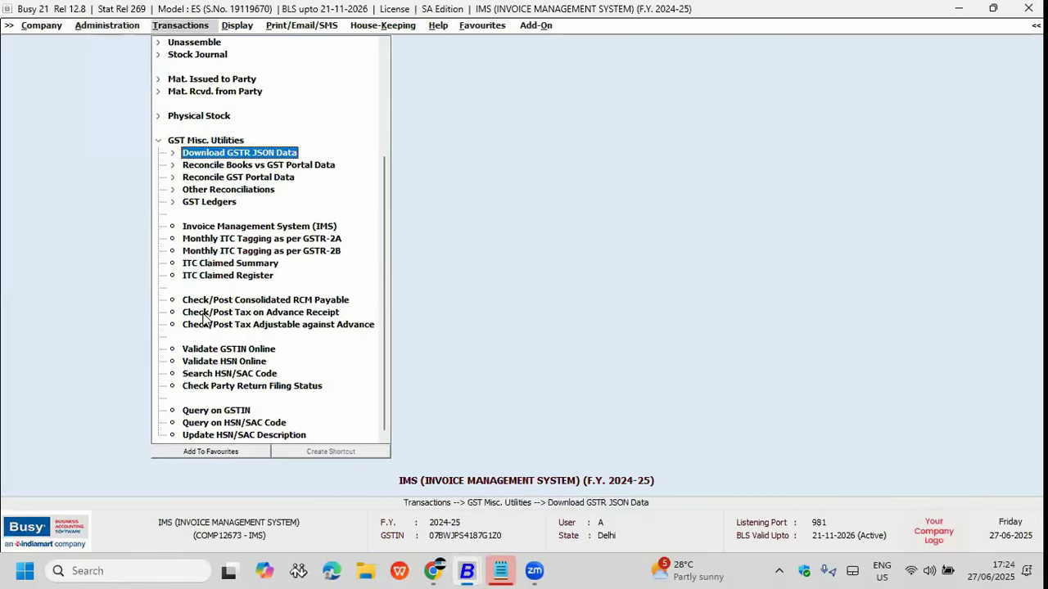
pyautogui.press('Up')
pyautogui.press('Up')
pyautogui.press('Up')
pyautogui.press('Down')
pyautogui.press('Down')
pyautogui.press('Down')
pyautogui.press('Down')
pyautogui.press('Down')
pyautogui.press('Down')
pyautogui.press('Down')
pyautogui.press('Down')
pyautogui.press('Down')
pyautogui.press('Down')
pyautogui.press('Down')
pyautogui.press('Down')
pyautogui.press('Down')
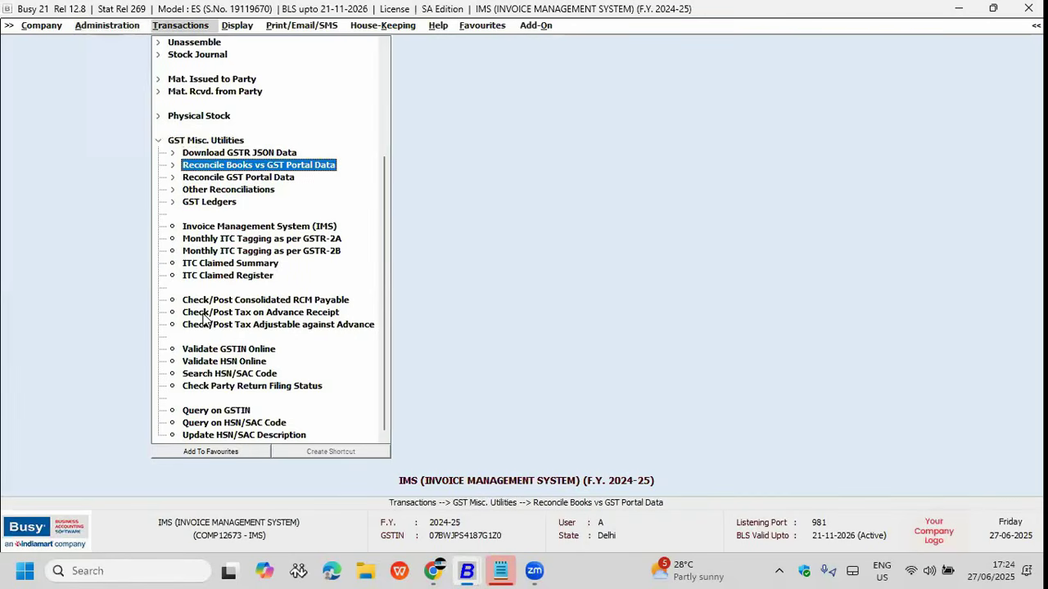
pyautogui.press('Return')
# Step: Load all GSTINs in multiple mode, then tick and untick all 18 accounts
pyautogui.press('Right')
pyautogui.press('Left')
pyautogui.press('Right')
pyautogui.press('Return')
pyautogui.press('Return')
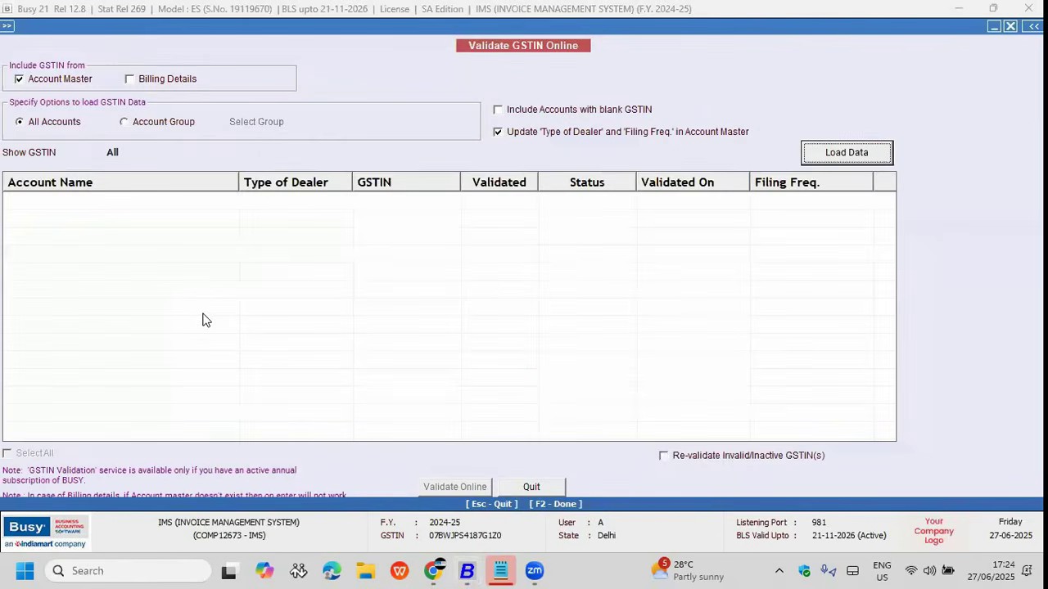
pyautogui.press('Return')
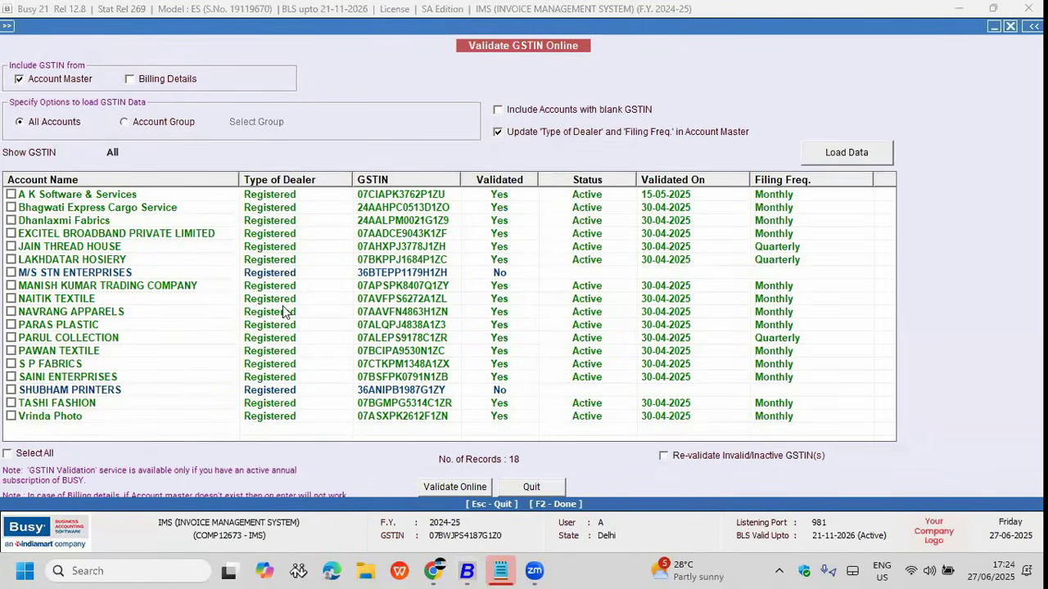
pyautogui.click(30, 455)
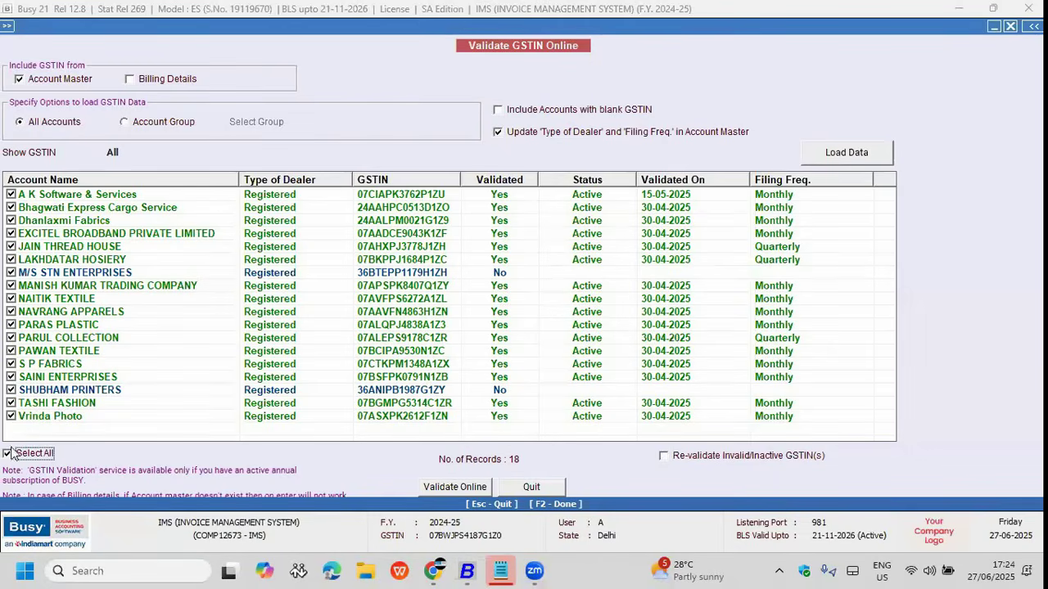
pyautogui.click(8, 453)
# Step: Inspect the Bhagwati Express Cargo Service and Dhanlaxmi Fabrics account masters, then quit GSTIN validation
pyautogui.click(326, 209)
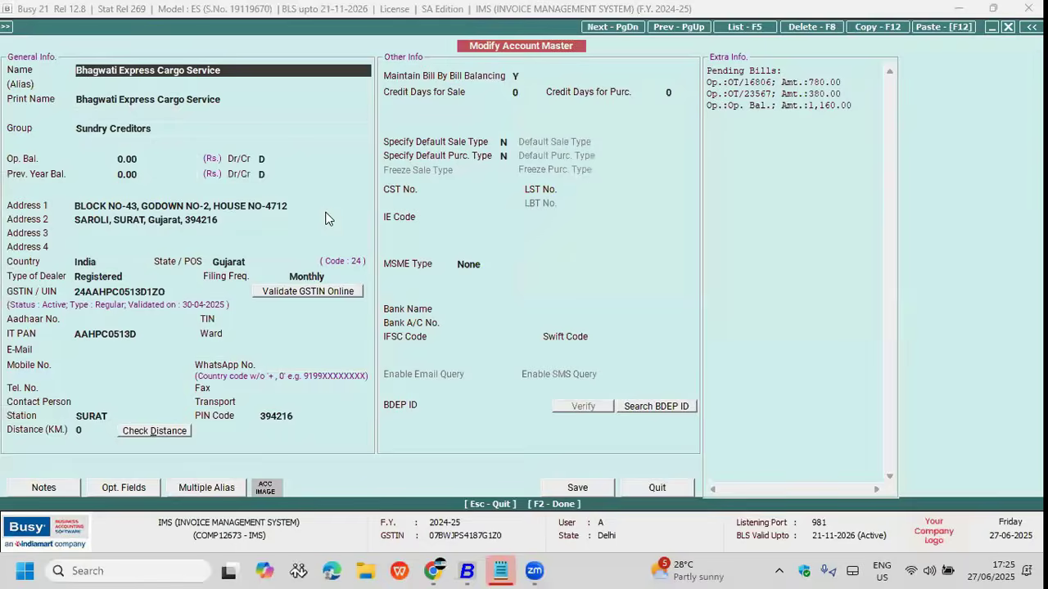
pyautogui.press('Escape')
pyautogui.press('Down')
pyautogui.press('Return')
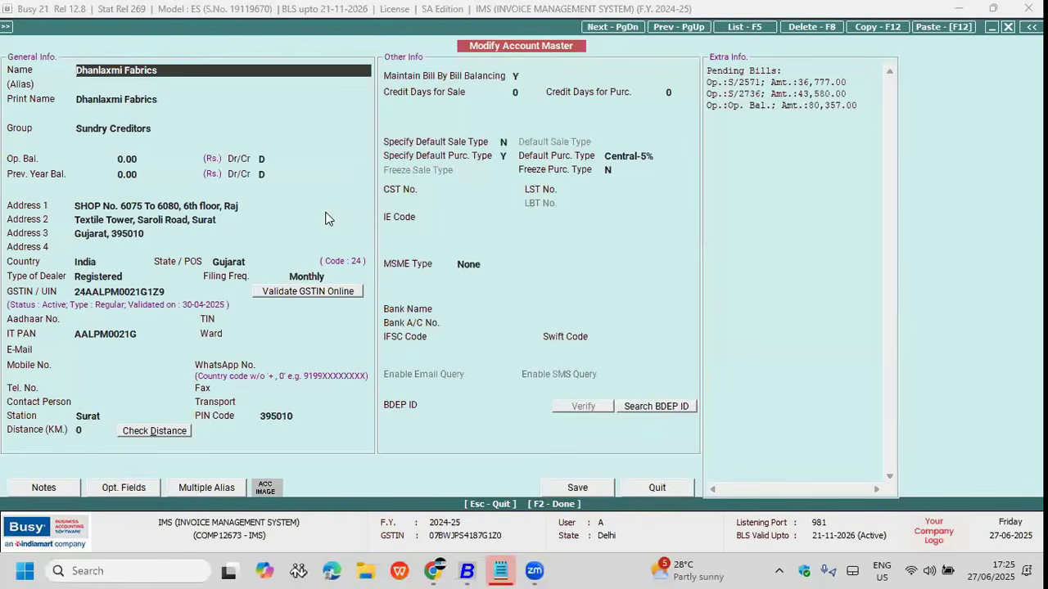
pyautogui.click(161, 292)
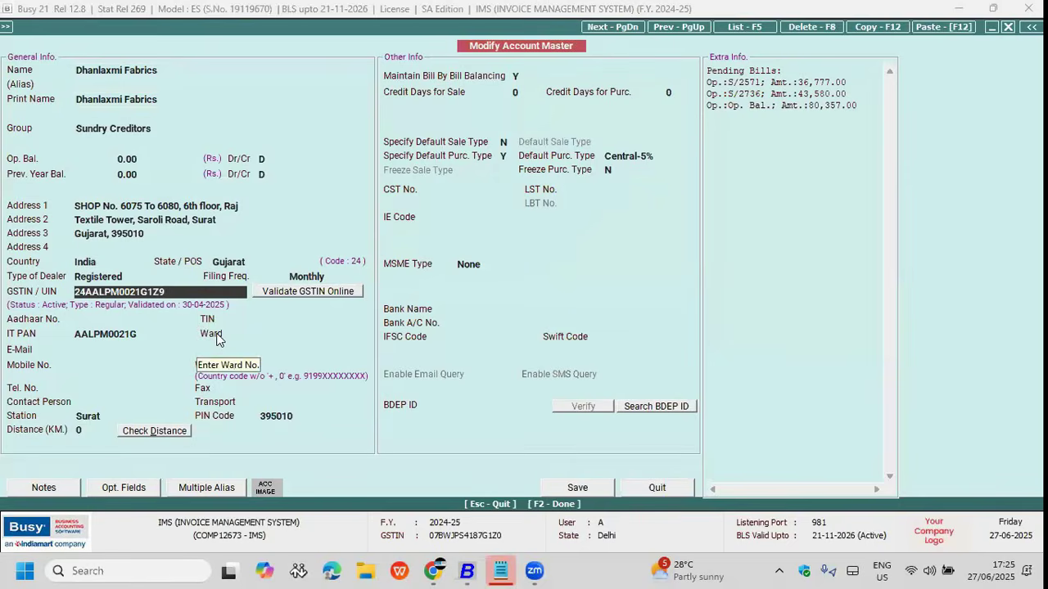
pyautogui.press('Escape')
pyautogui.press('Escape')
pyautogui.press('Return')
pyautogui.press('Escape')
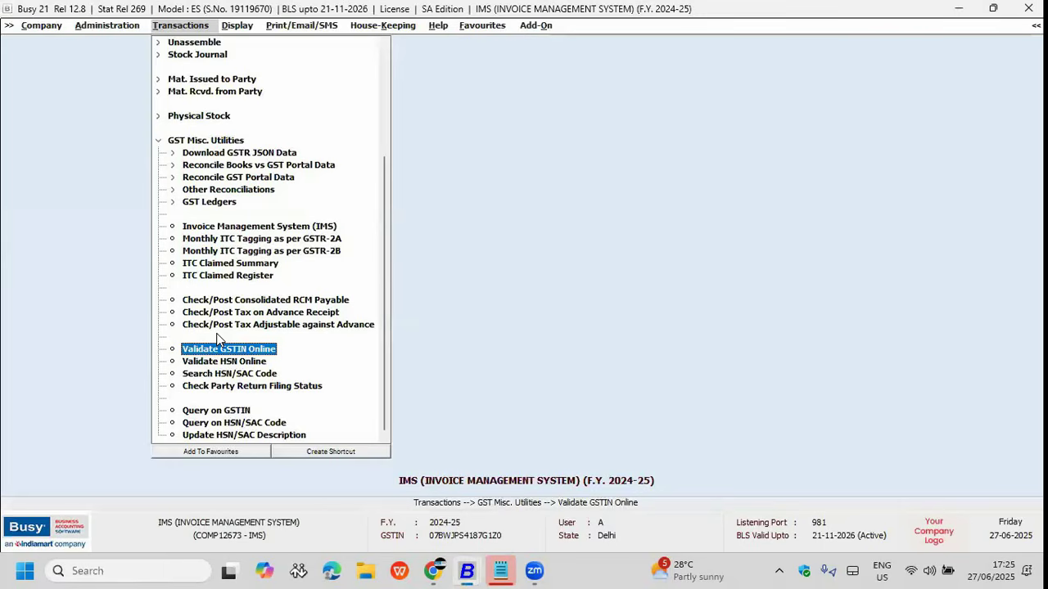
# Step: In Multiple HSN mode, tick only 0059 PALLA and 3838 and validate them online
pyautogui.press('Down')
pyautogui.press('Return')
pyautogui.press('Right')
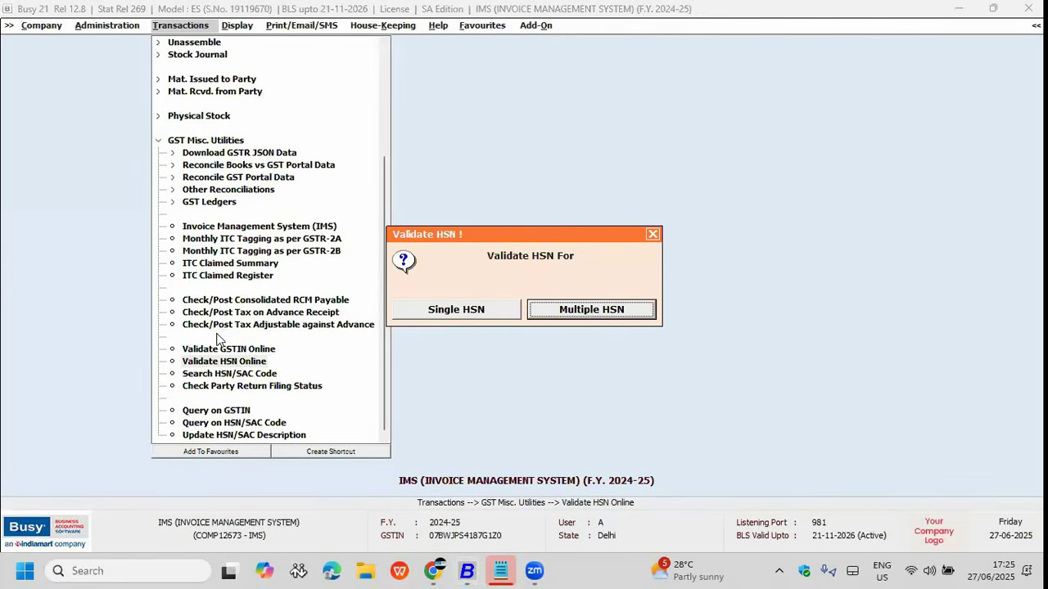
pyautogui.press('Return')
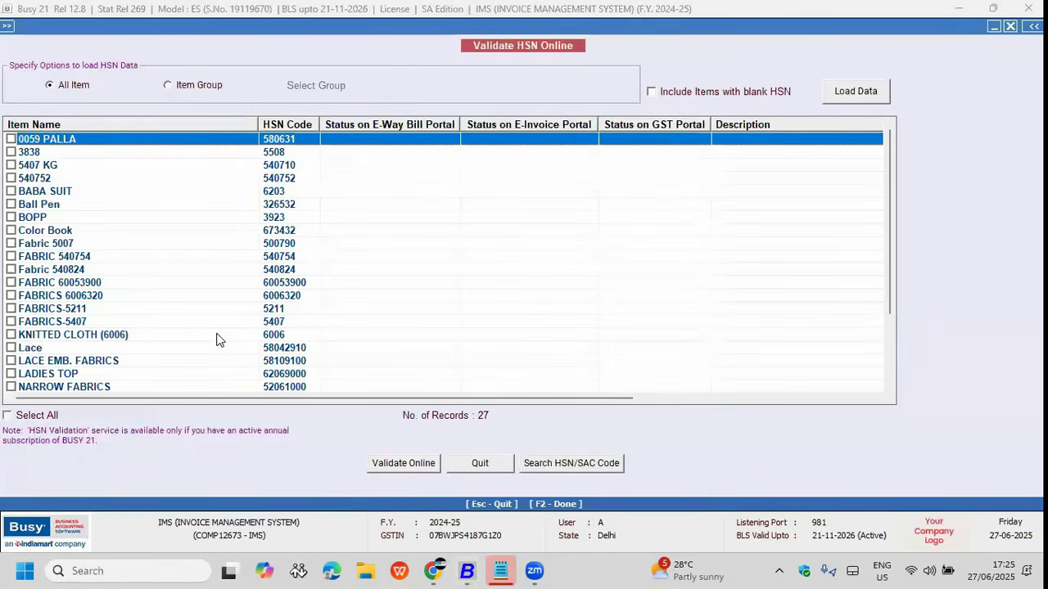
pyautogui.click(8, 415)
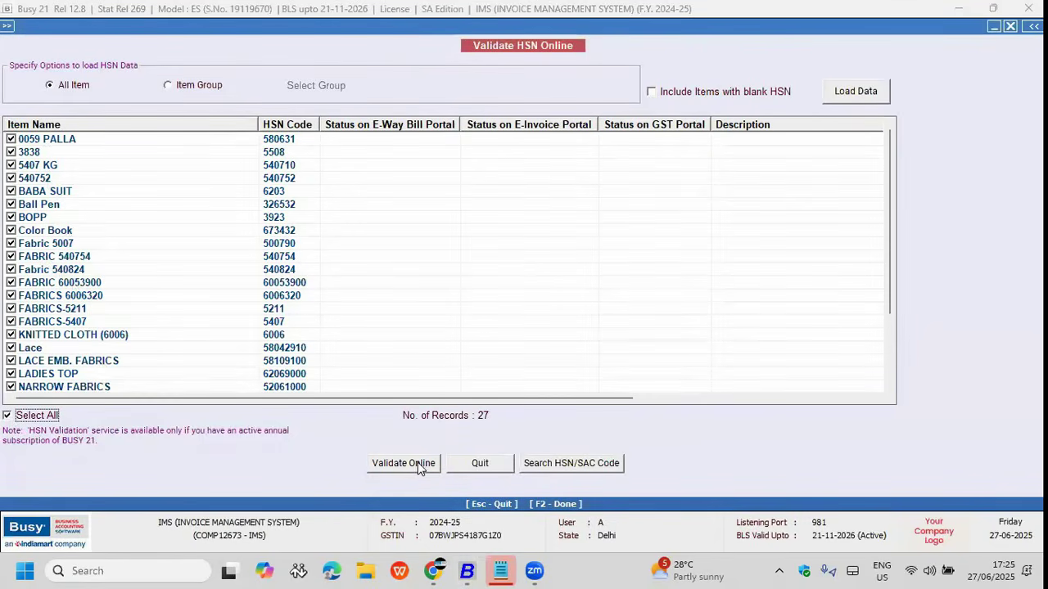
pyautogui.click(8, 416)
pyautogui.click(11, 140)
pyautogui.click(11, 153)
pyautogui.click(402, 464)
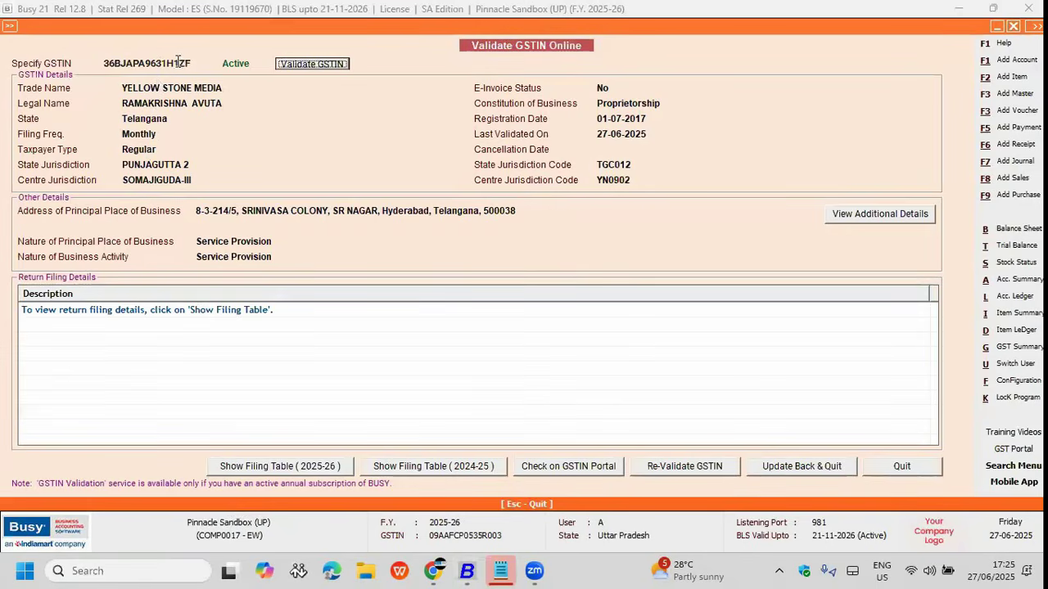
# Step: Request the 2025-26 return filing table for the Yellow Stone Media GSTIN
pyautogui.click(184, 63)
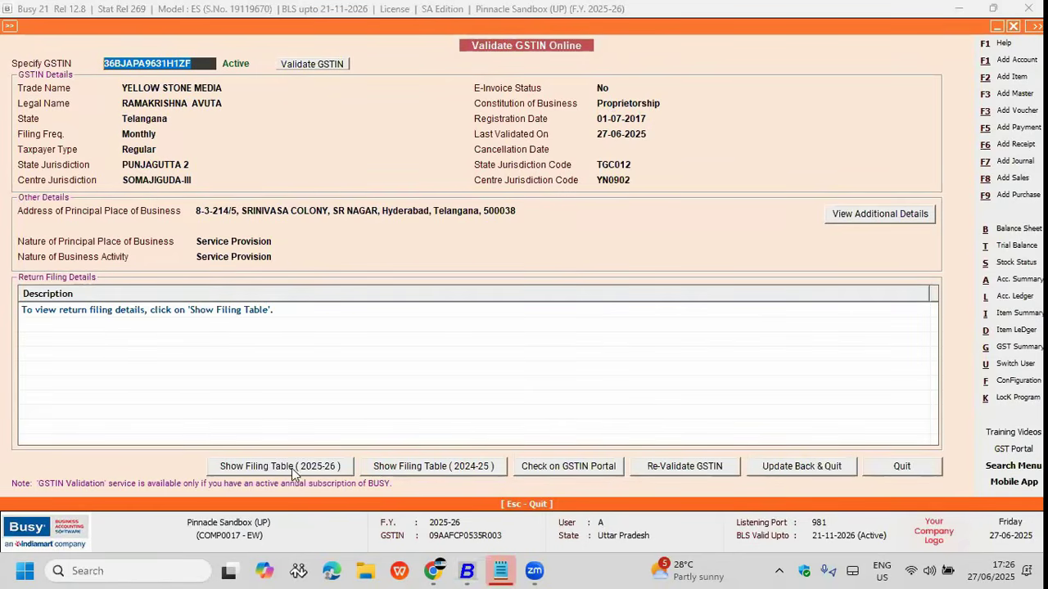
pyautogui.click(324, 466)
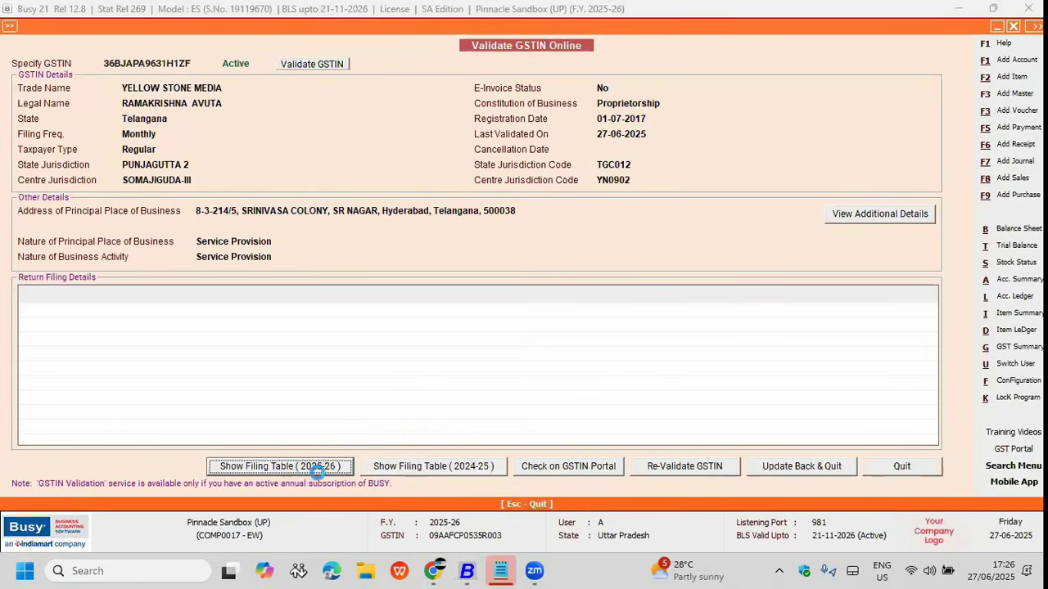
pyautogui.click(469, 570)
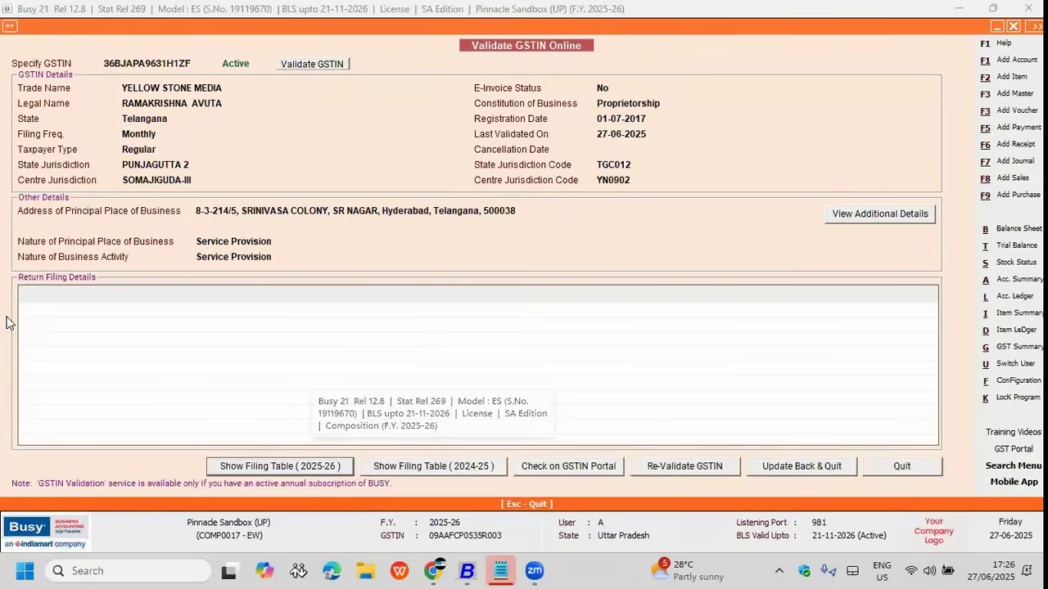
pyautogui.click(483, 571)
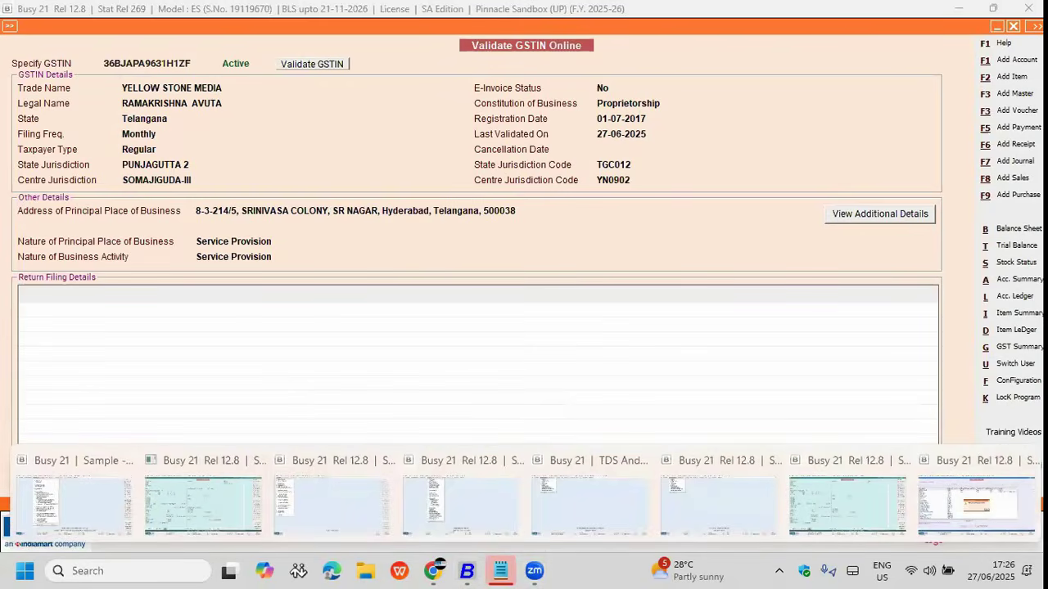
# Step: Back in HSN validation, dismiss the completion message and select the 3838 row
pyautogui.click(999, 504)
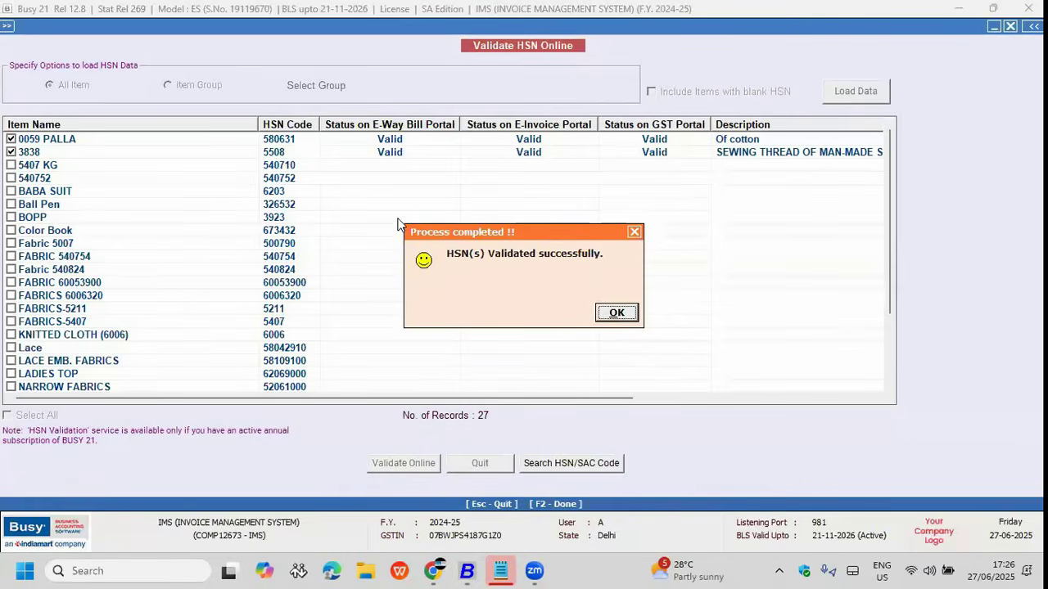
pyautogui.moveTo(406, 231); pyautogui.dragTo(145, 278)
pyautogui.click(351, 364)
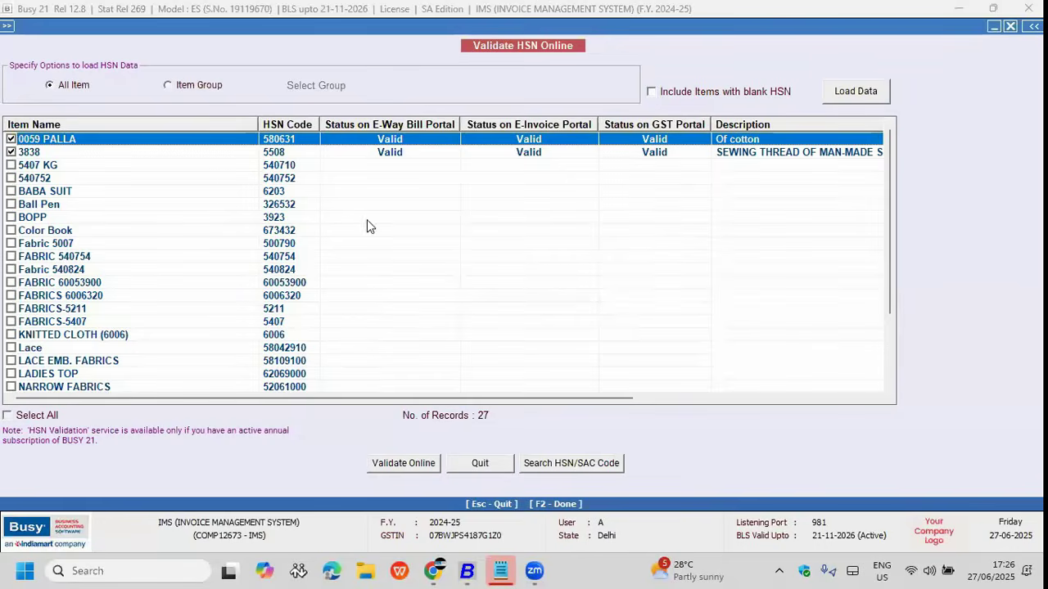
pyautogui.click(389, 155)
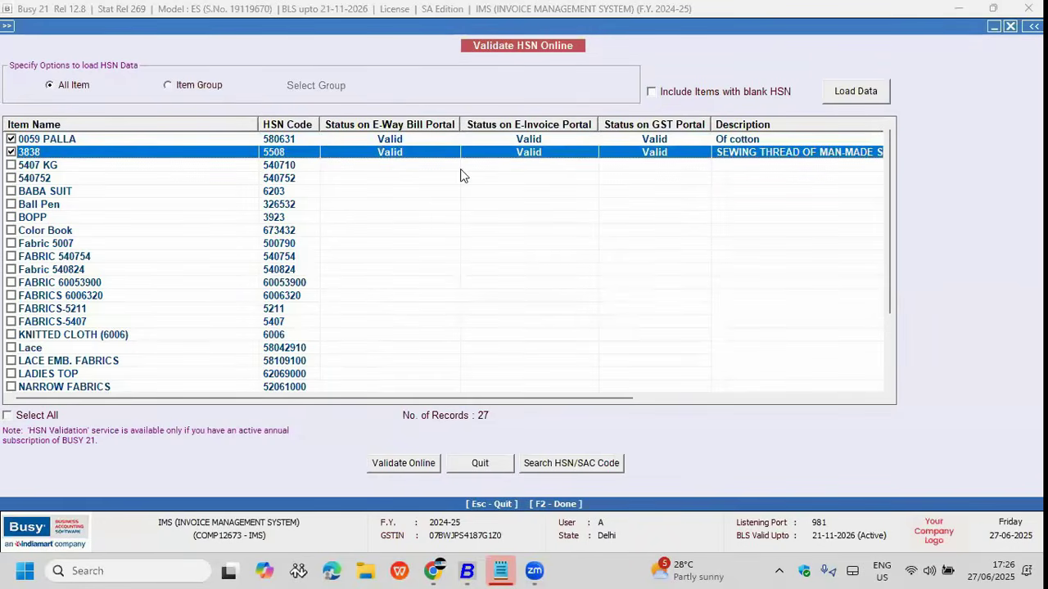
# Step: Search HSN/SAC codes for 48 and scroll through the paper and paperboard results
pyautogui.click(571, 463)
pyautogui.write('48')
pyautogui.press('Return')
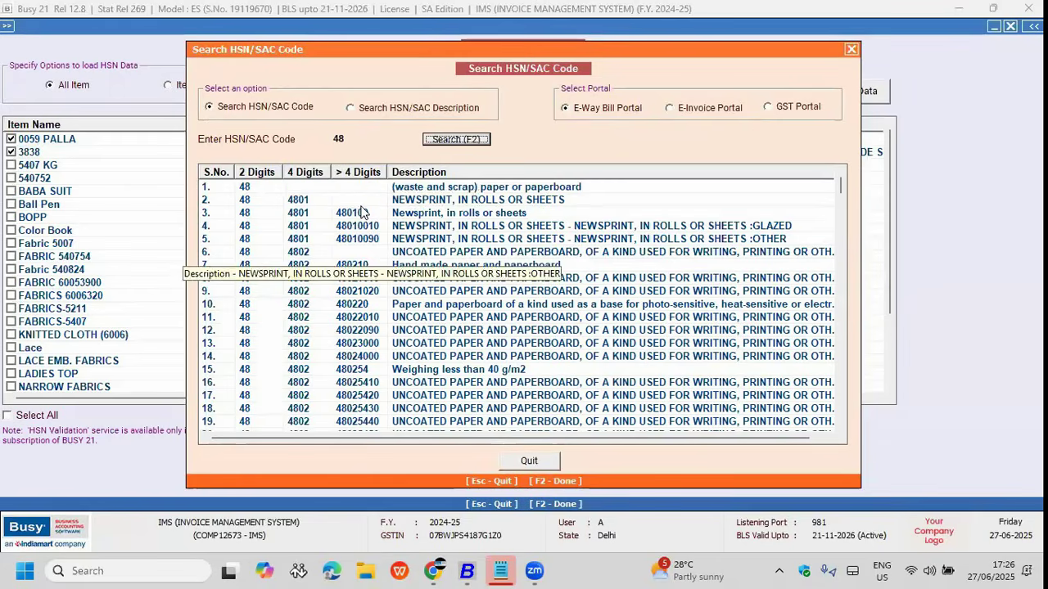
pyautogui.scroll(-3, 364, 211)
pyautogui.scroll(-6, 363, 211)
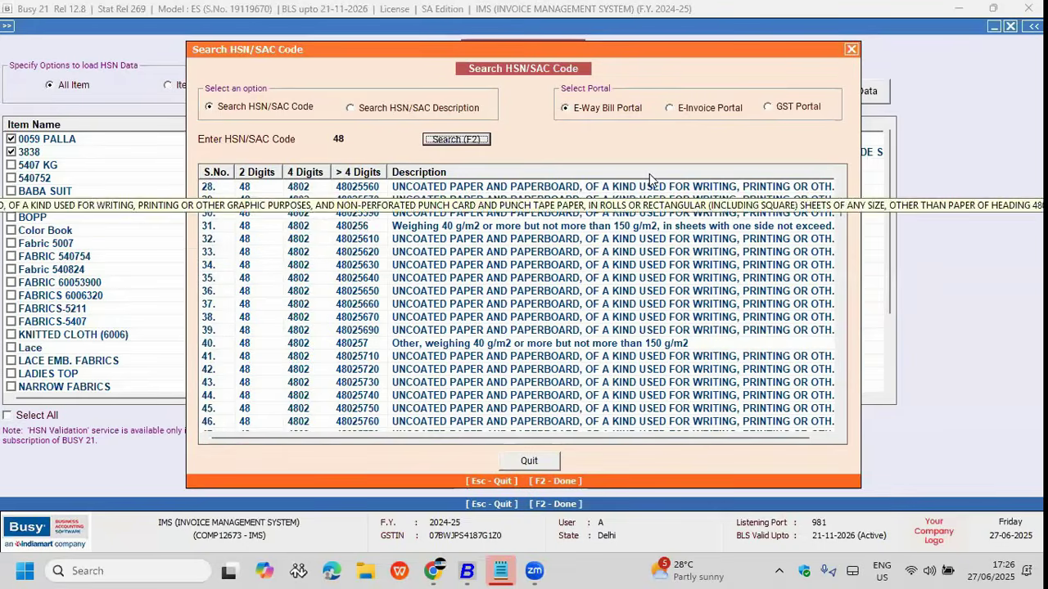
pyautogui.press('Escape')
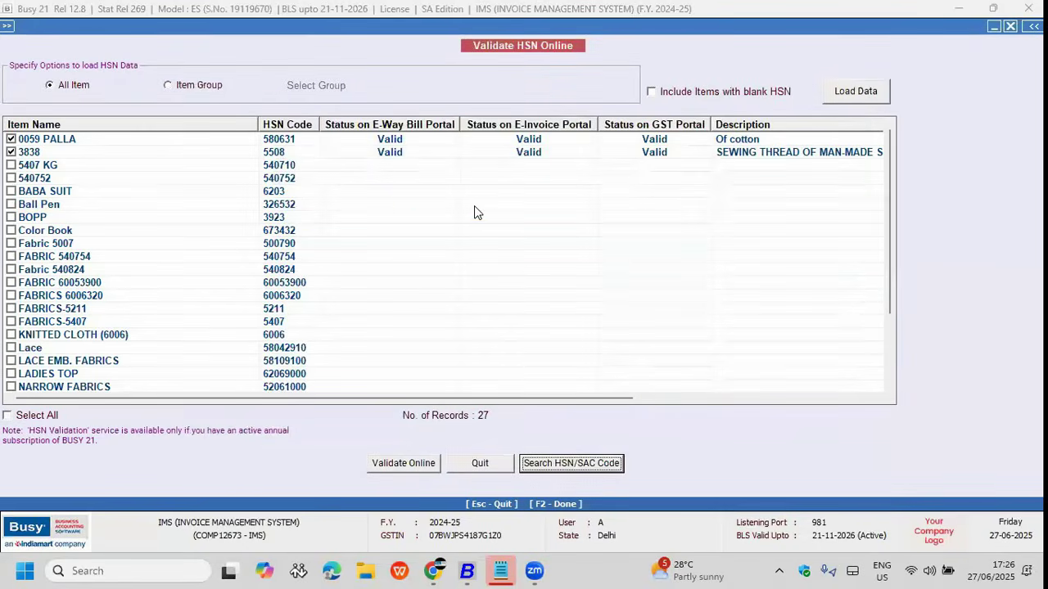
# Step: Open Multiple Account Creation By GSTIN from the Administration bulk update options
pyautogui.press('Escape')
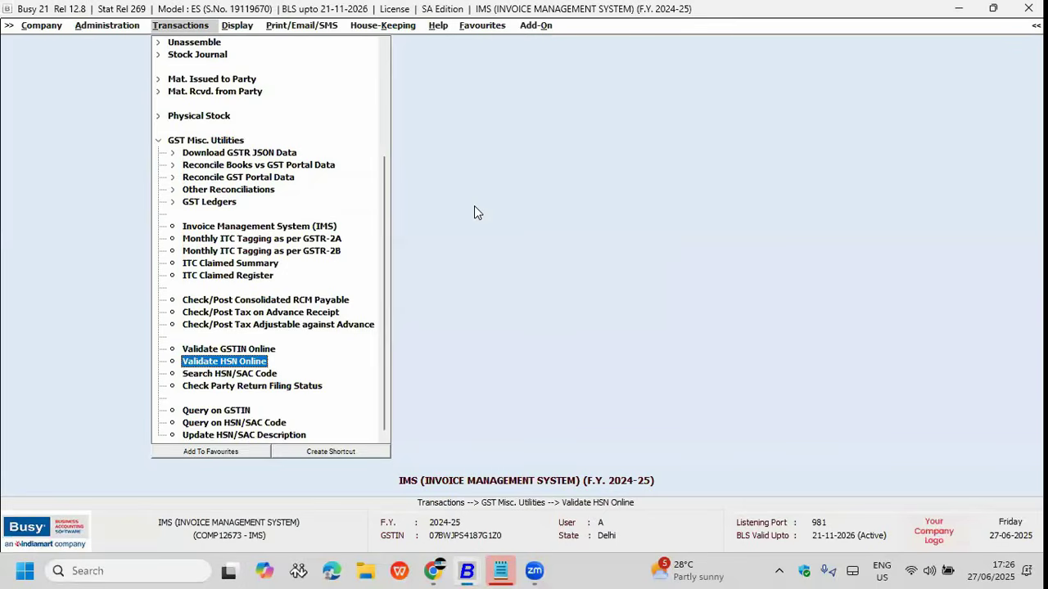
pyautogui.press('Escape')
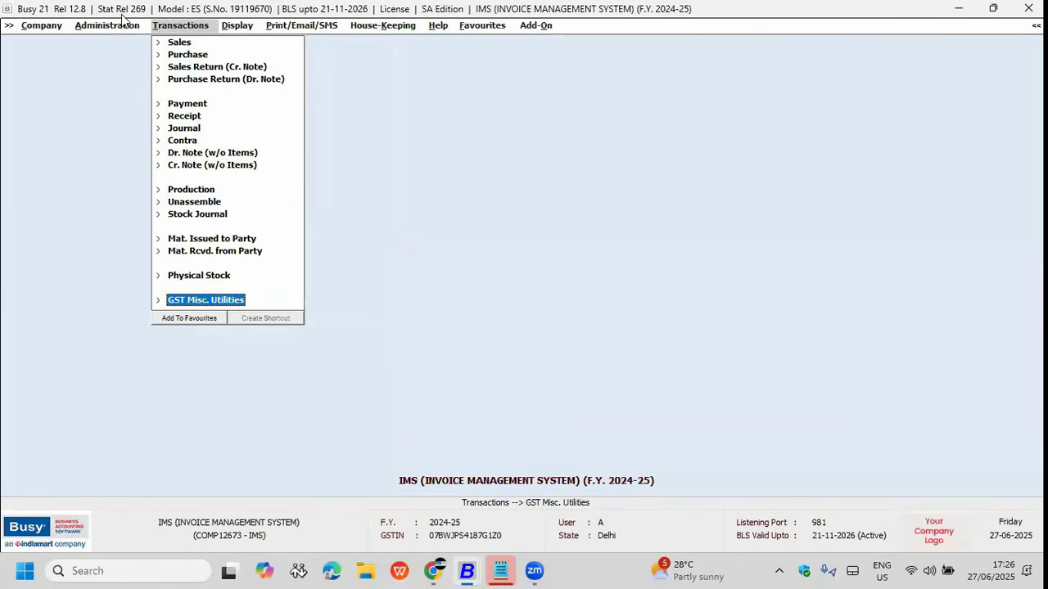
pyautogui.click(124, 25)
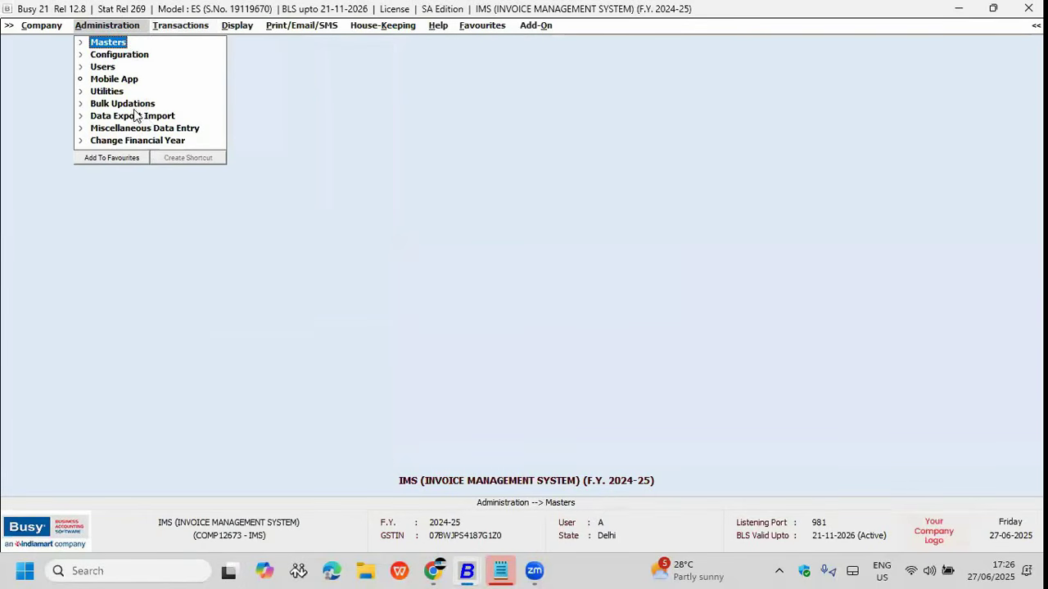
pyautogui.click(134, 104)
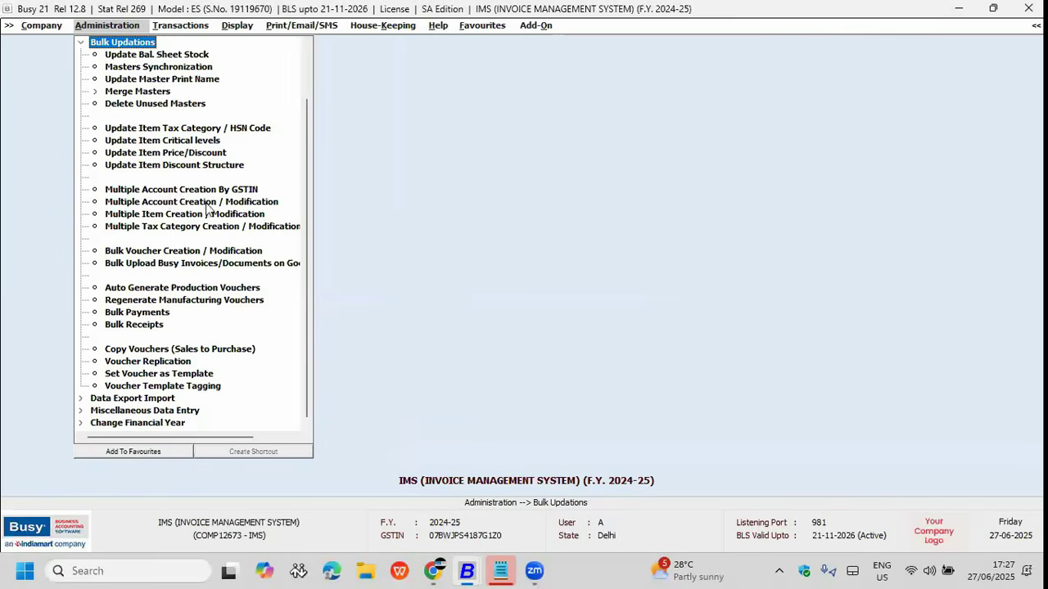
pyautogui.doubleClick(211, 192)
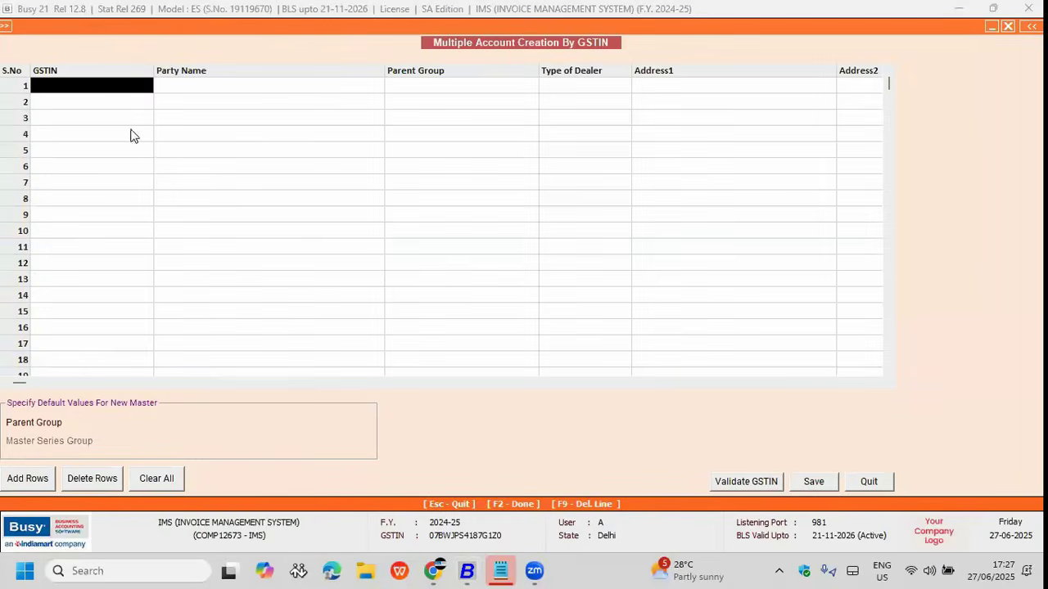
# Step: Copy the first eight GSTINs from the notes into the GSTIN column
pyautogui.click(502, 570)
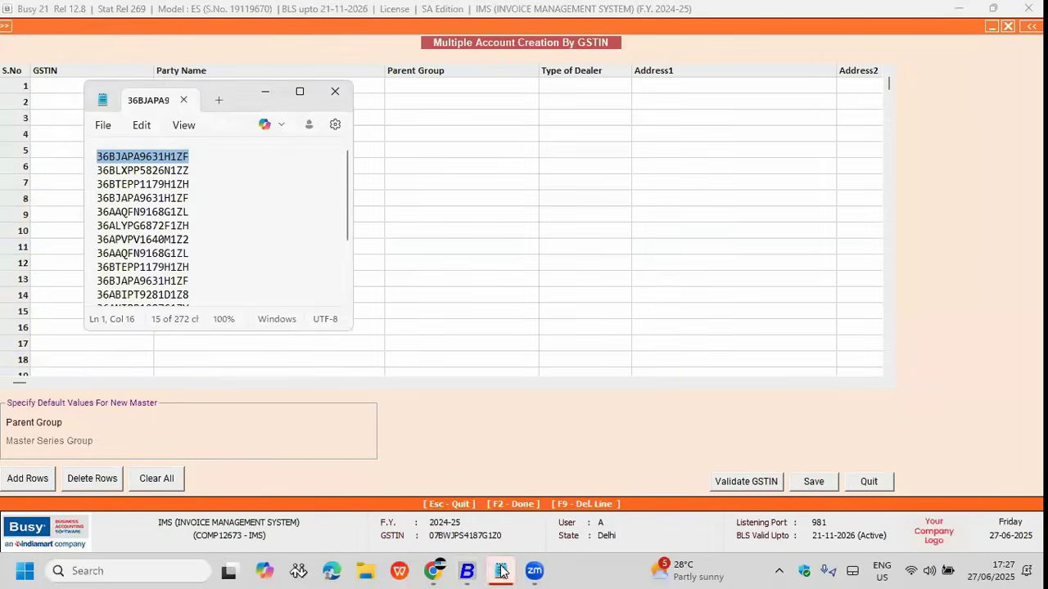
pyautogui.click(197, 248)
pyautogui.moveTo(198, 249); pyautogui.dragTo(71, 161)
pyautogui.hotkey('ctrl', 'c')
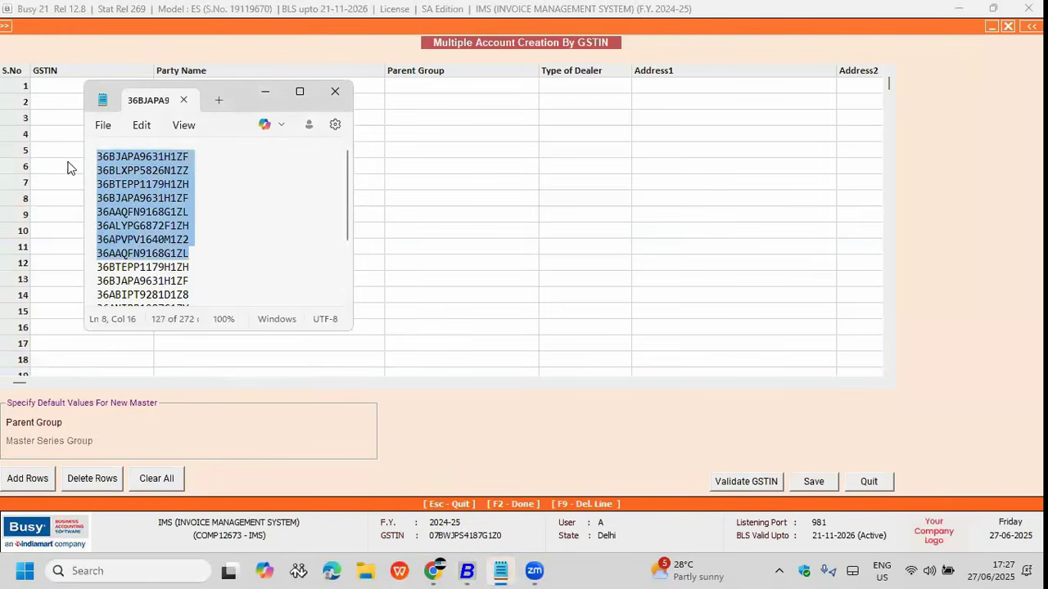
pyautogui.click(55, 92)
pyautogui.hotkey('ctrl', 'v')
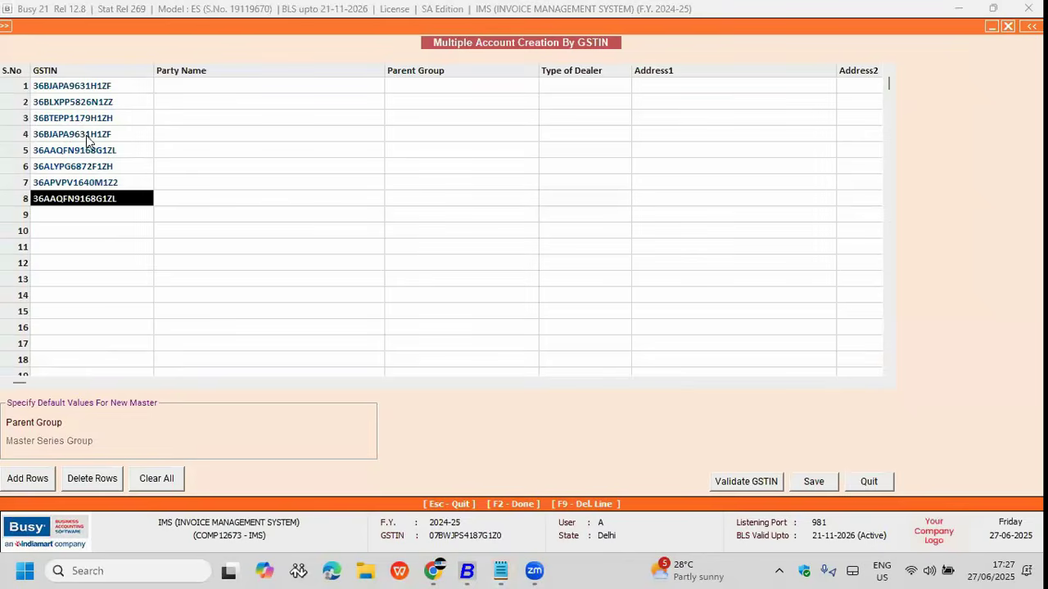
# Step: Set Sundry Debtors as the parent group for all eight rows and start validation
pyautogui.click(137, 421)
pyautogui.write('su')
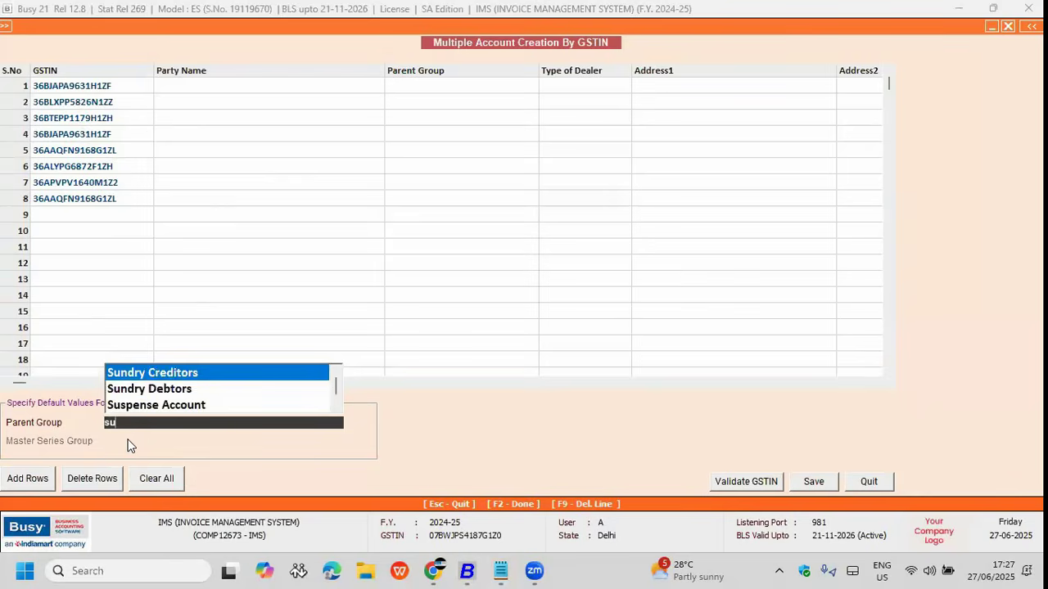
pyautogui.press('Down')
pyautogui.press('Return')
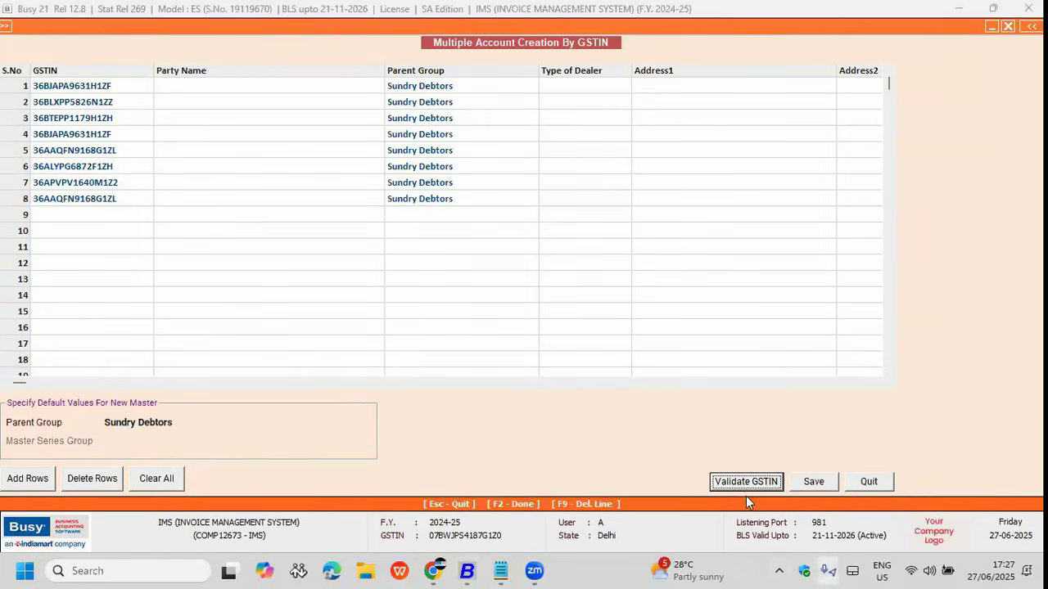
pyautogui.press('Return')
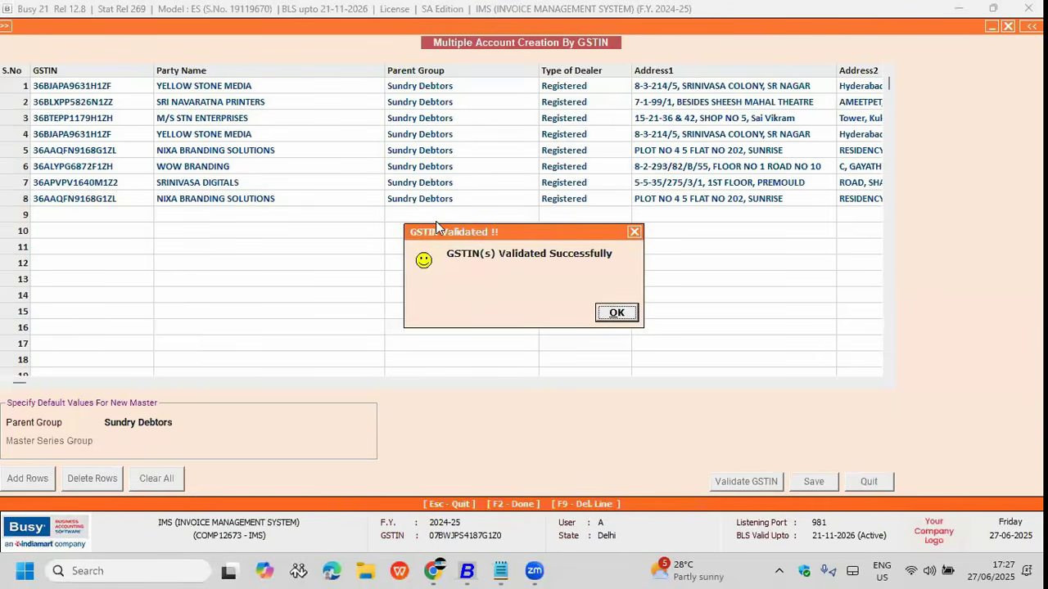
# Step: Acknowledge validation and review the fetched party names in rows 1-8
pyautogui.press('Return')
pyautogui.moveTo(195, 86); pyautogui.dragTo(196, 208)
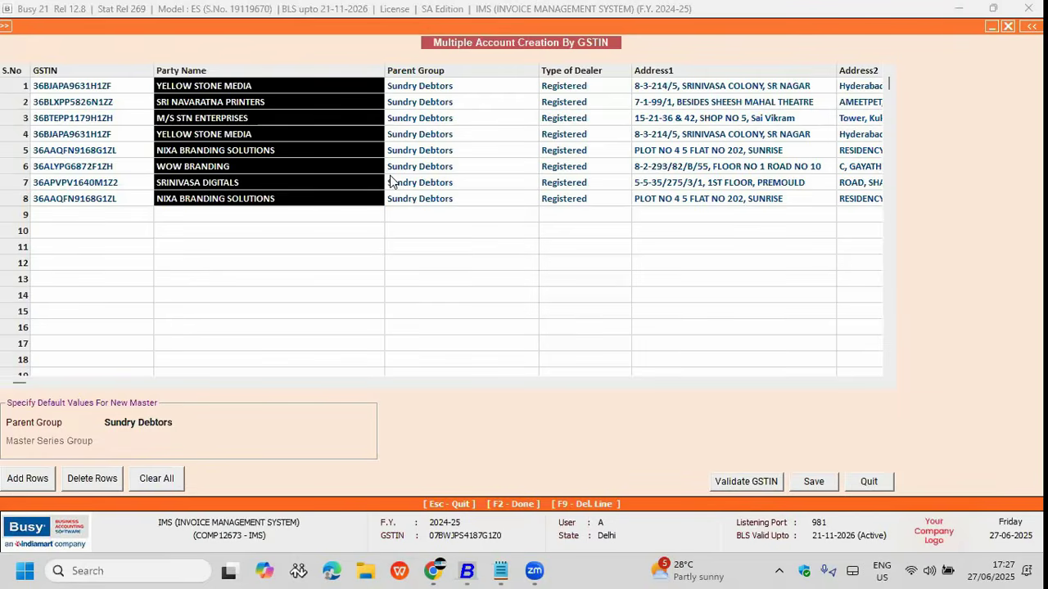
pyautogui.click(474, 168)
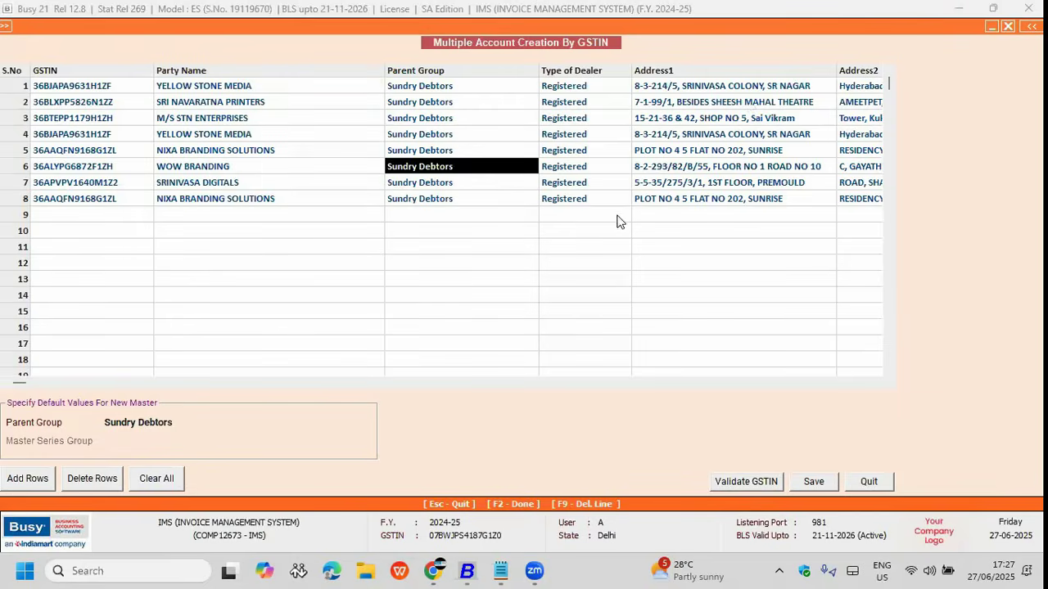
# Step: Save the eight new party accounts, skipping the error list
pyautogui.click(810, 481)
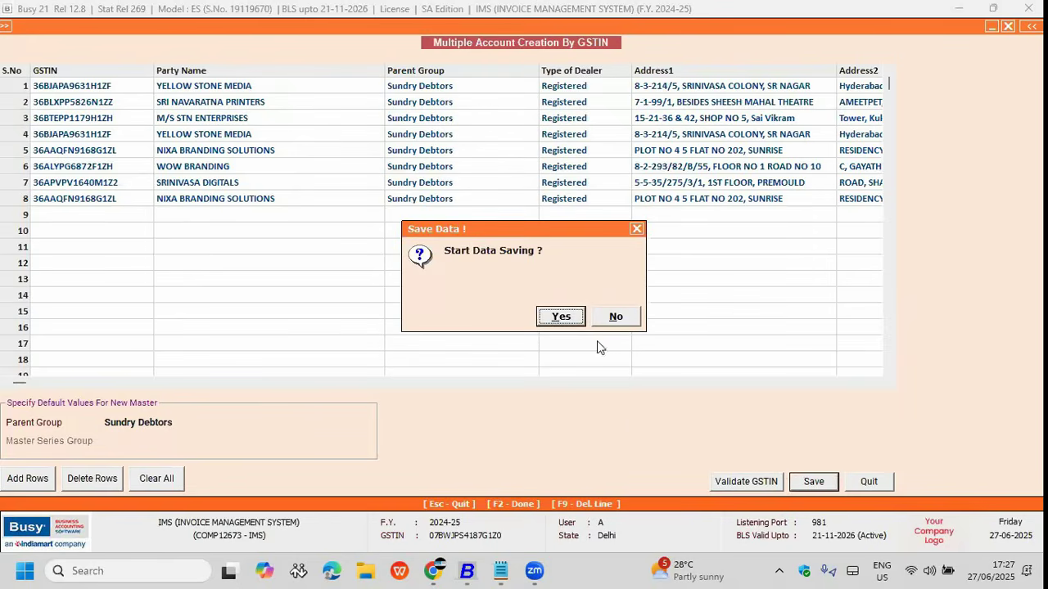
pyautogui.press('Return')
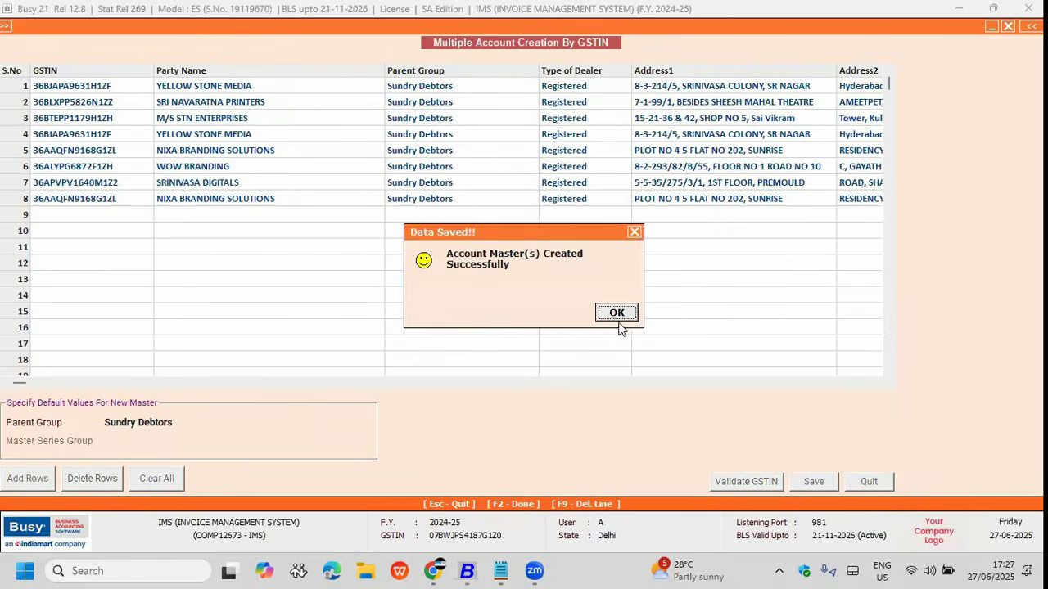
pyautogui.click(621, 320)
pyautogui.click(625, 324)
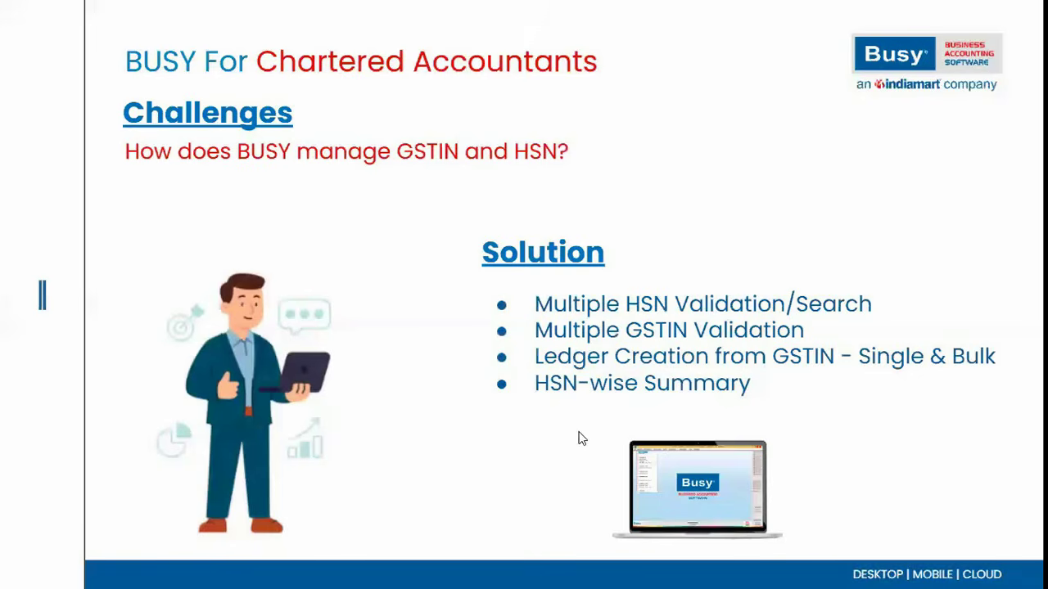
# Step: Leave the slide and bring the Busy company window back to the front
pyautogui.press('super+d')
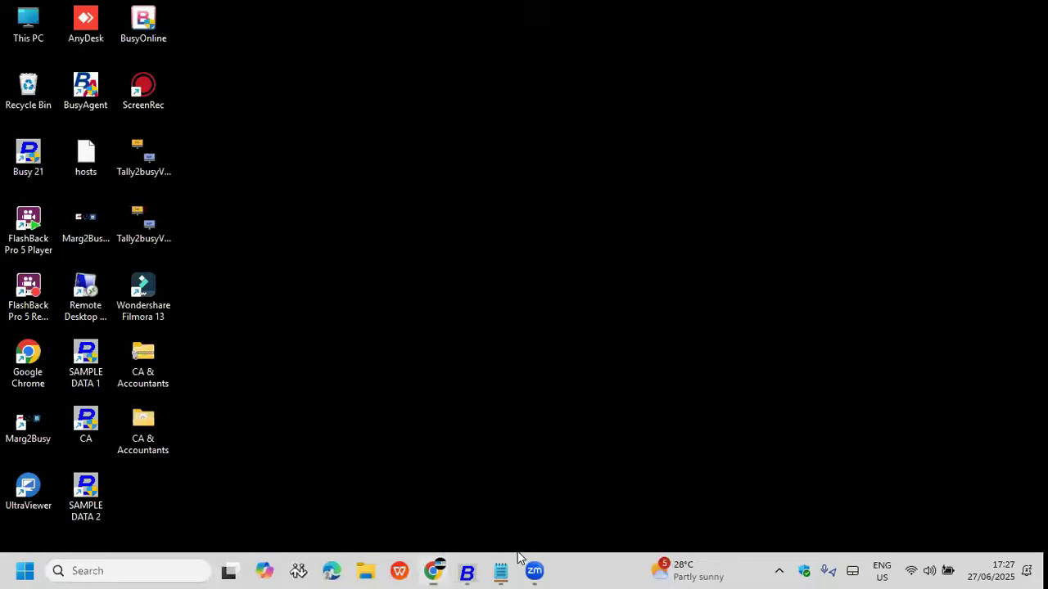
pyautogui.click(442, 568)
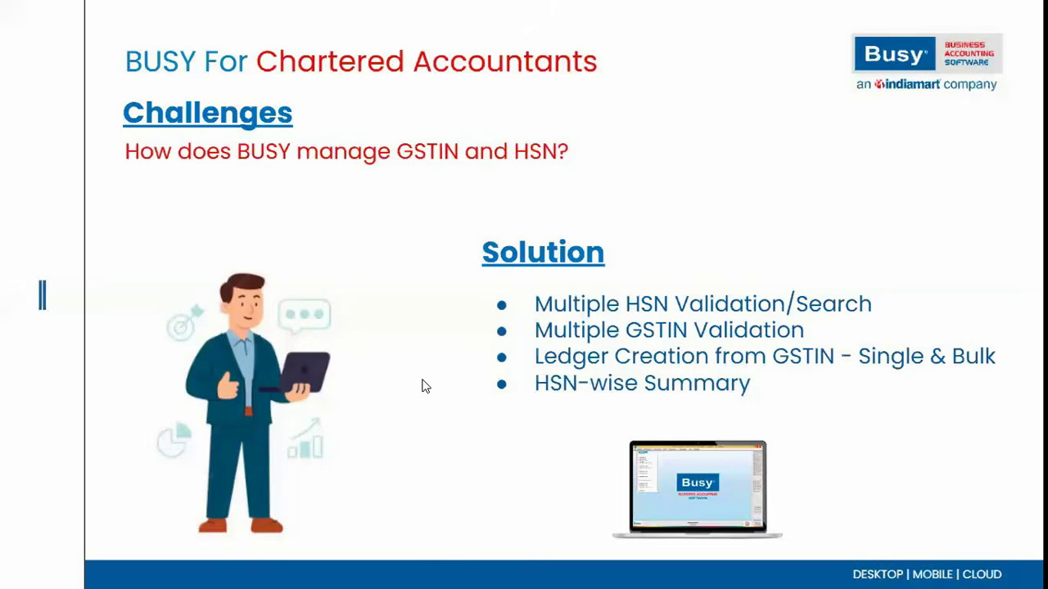
pyautogui.press('super+d')
pyautogui.click(466, 570)
pyautogui.click(961, 512)
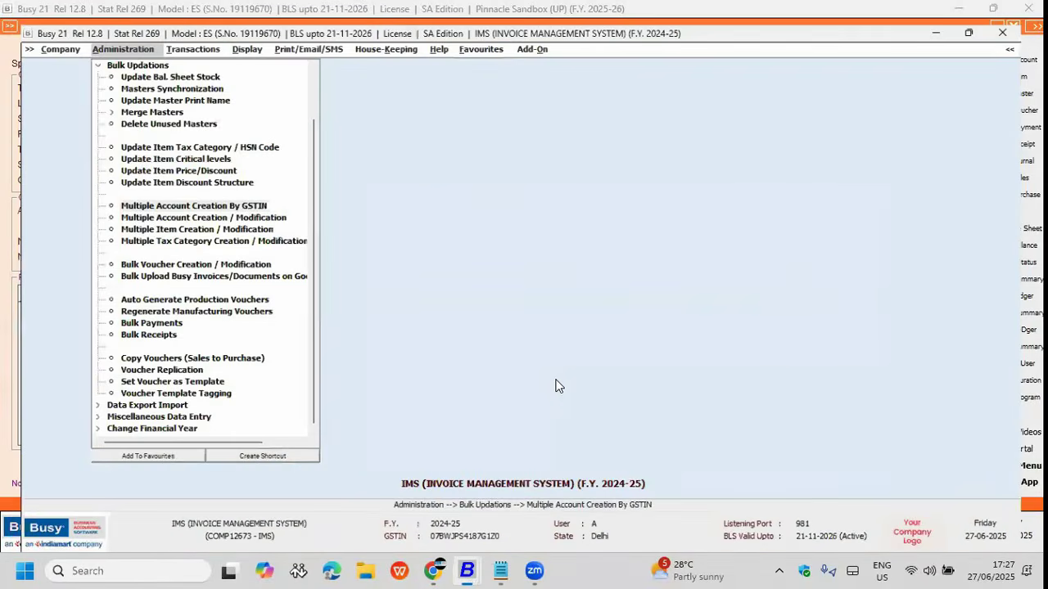
# Step: Open the HSN-wise Summary under GST Reports > GST Other Reports for outward supplies
pyautogui.click(252, 49)
pyautogui.click(264, 263)
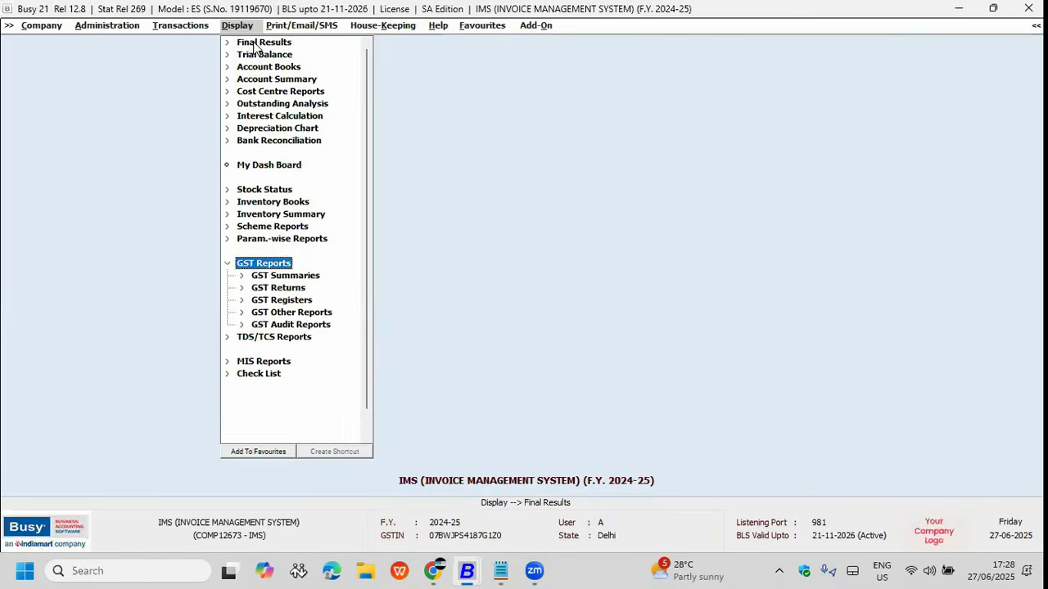
pyautogui.click(285, 325)
pyautogui.click(283, 315)
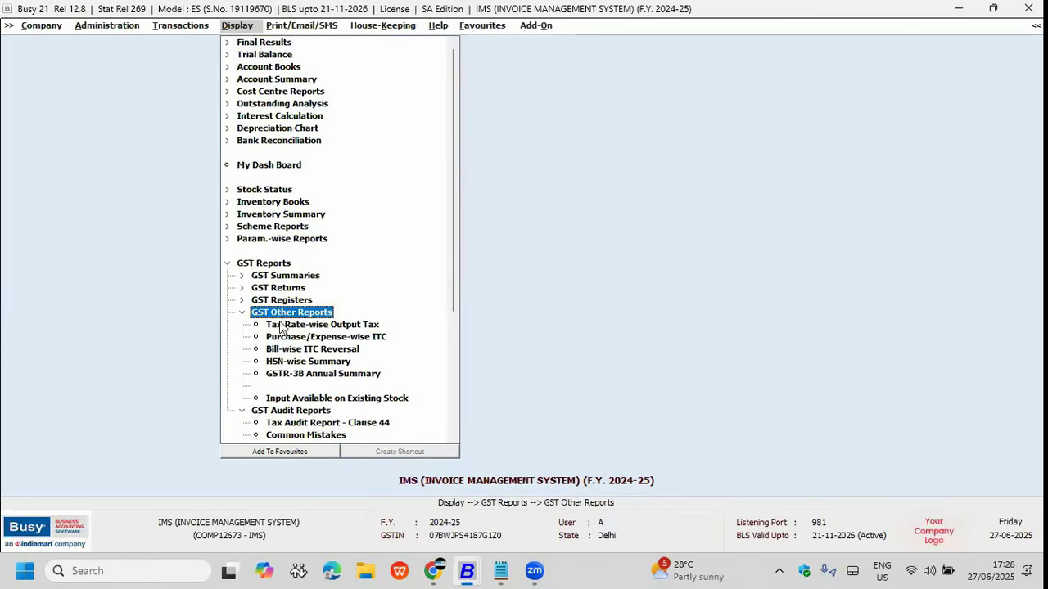
pyautogui.click(300, 365)
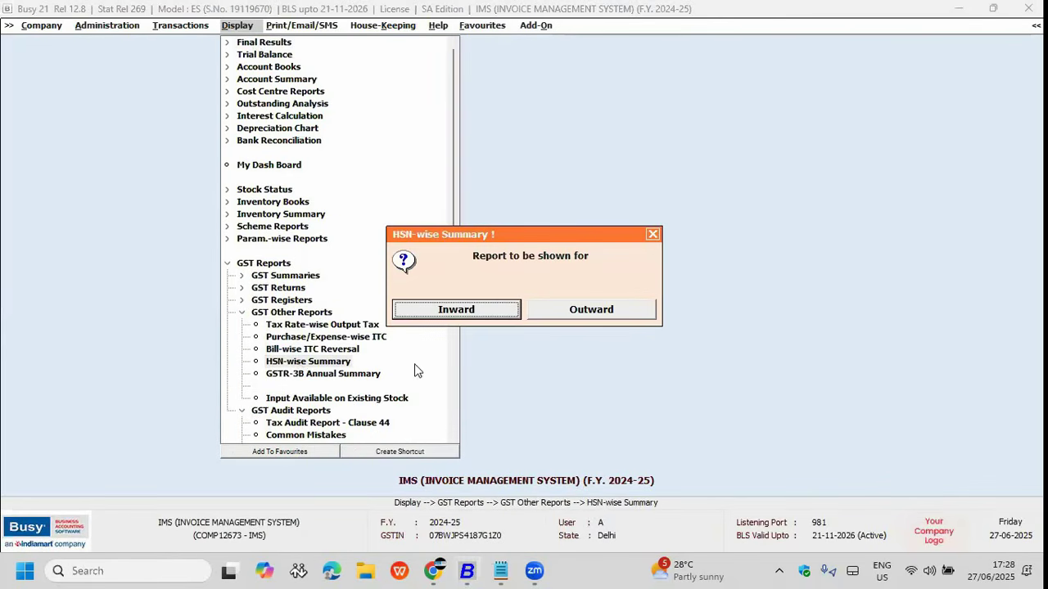
pyautogui.click(565, 312)
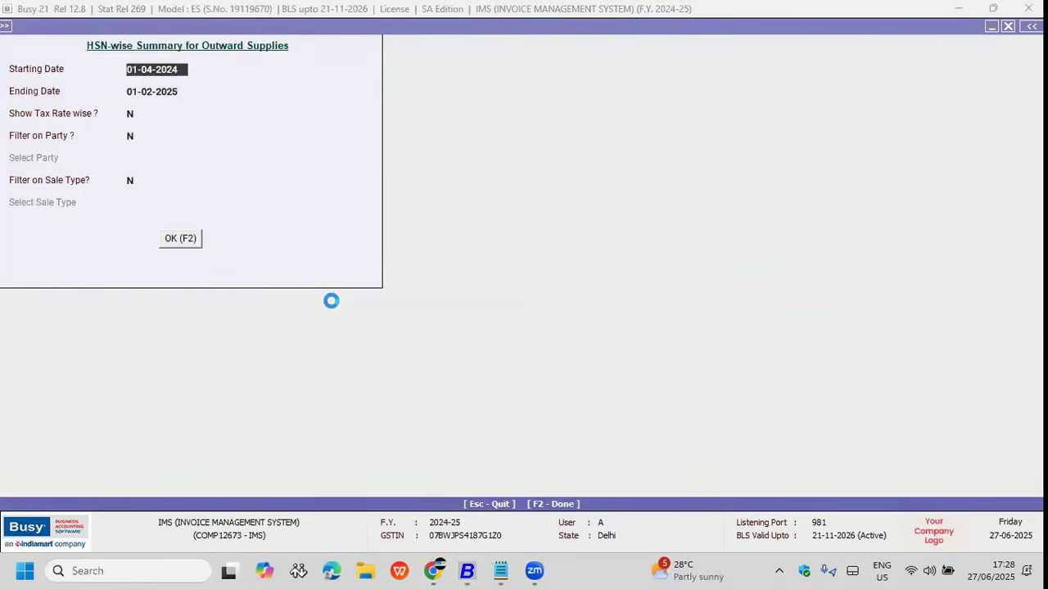
# Step: Generate the outward HSN-wise summary for 01-04-2024 to 31-03-2025
pyautogui.press('Return')
pyautogui.write('31.3')
pyautogui.press('Return')
pyautogui.press('F2')
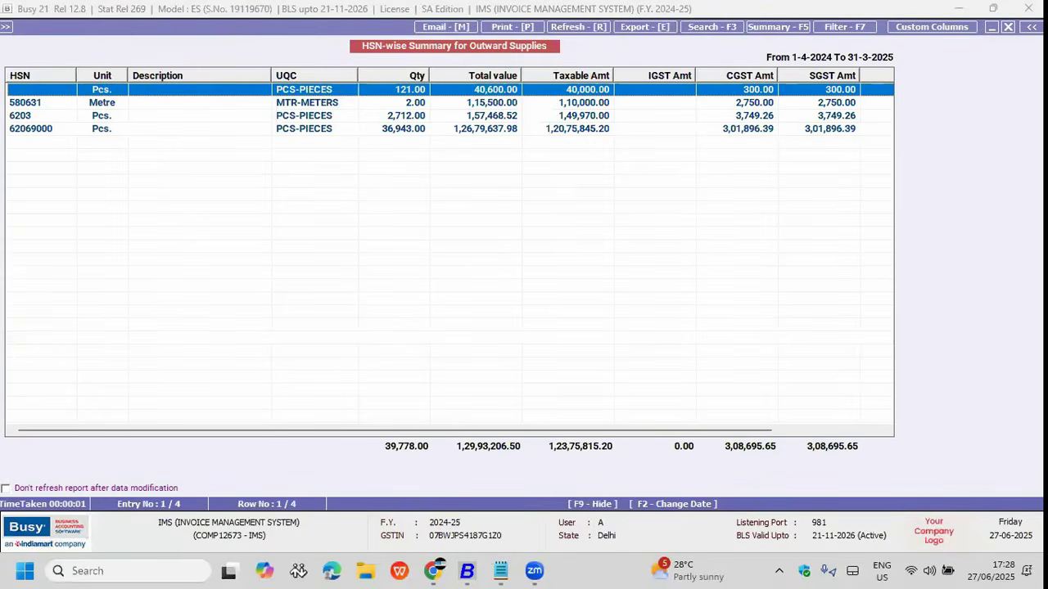
# Step: Inspect the HSN 580631 row and Cess Amt column, check the PDF export option, then close the report
pyautogui.press('Down')
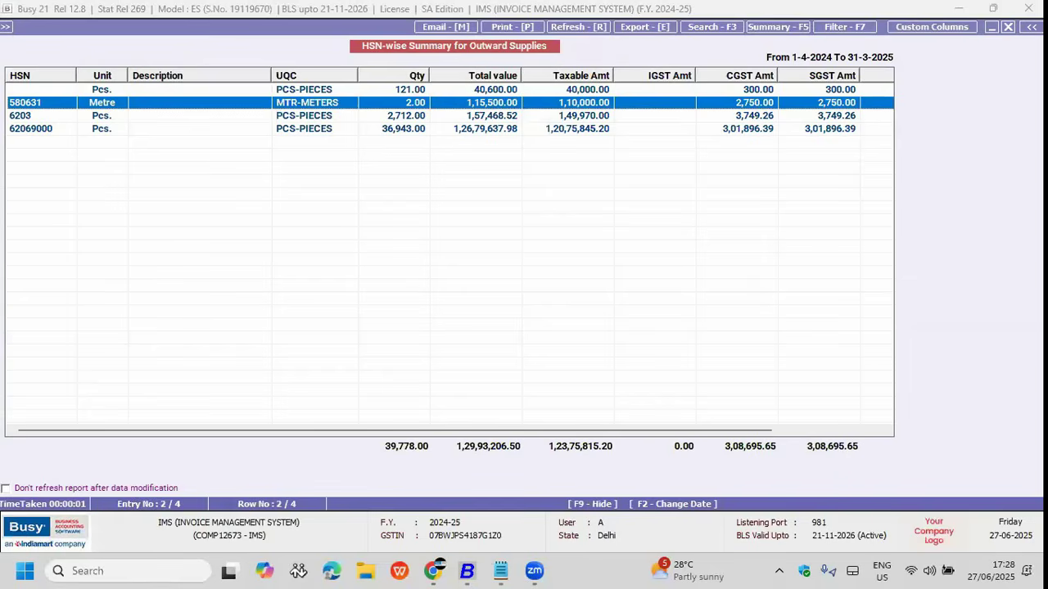
pyautogui.press('Right')
pyautogui.press('Right')
pyautogui.press('Right')
pyautogui.press('Right')
pyautogui.press('Right')
pyautogui.press('Right')
pyautogui.press('Right')
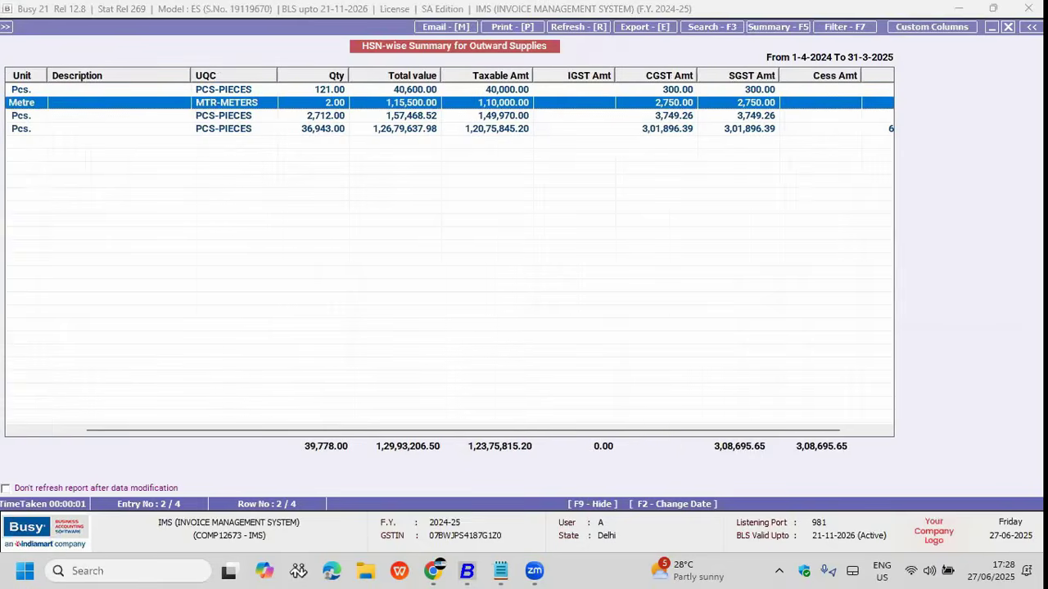
pyautogui.hotkey('alt', 'e')
pyautogui.press('Up')
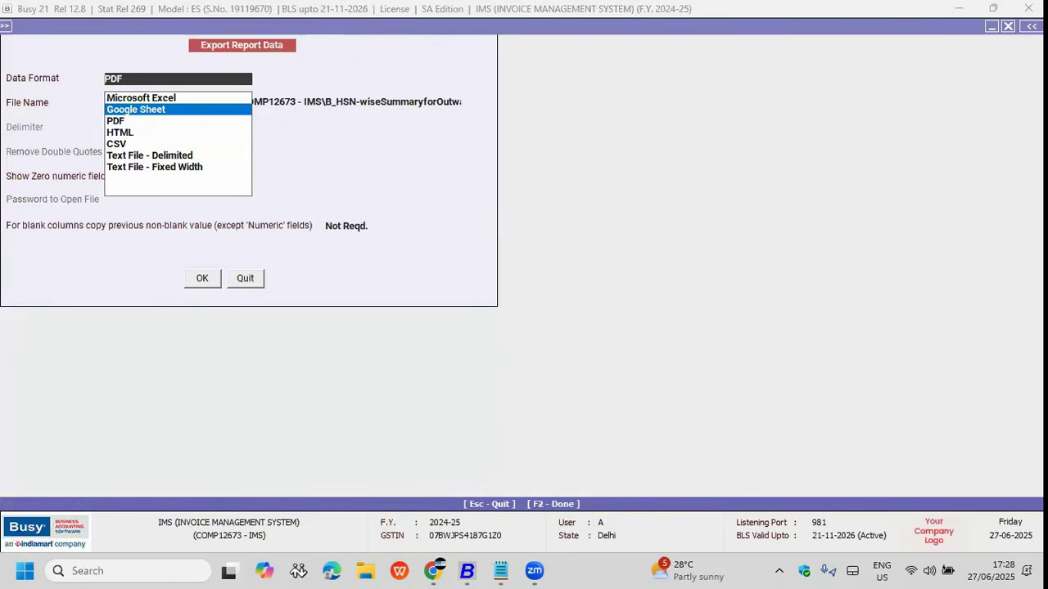
pyautogui.press('Down')
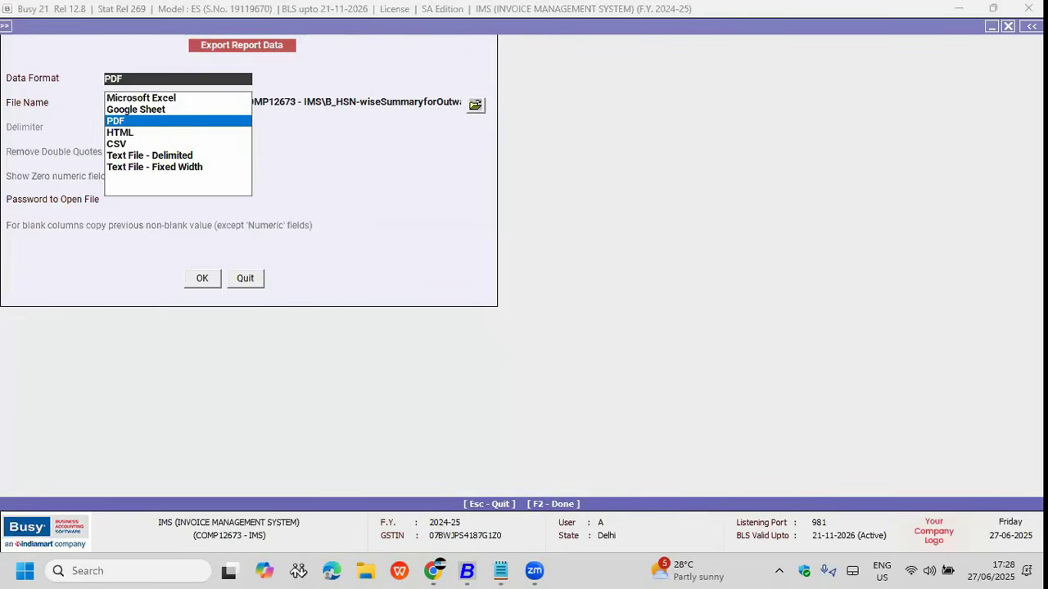
pyautogui.press('Escape')
pyautogui.press('Escape')
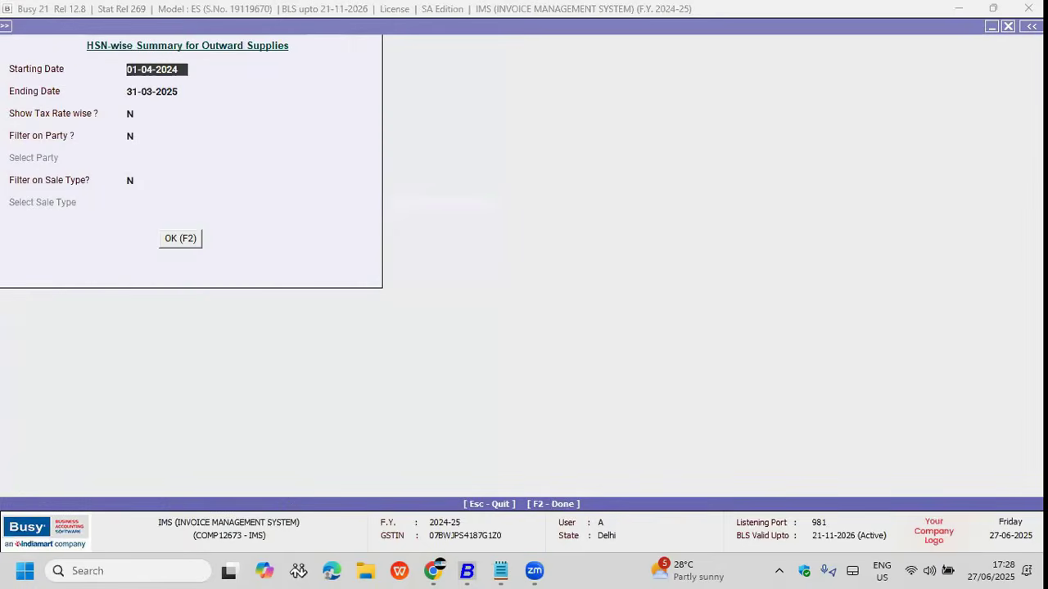
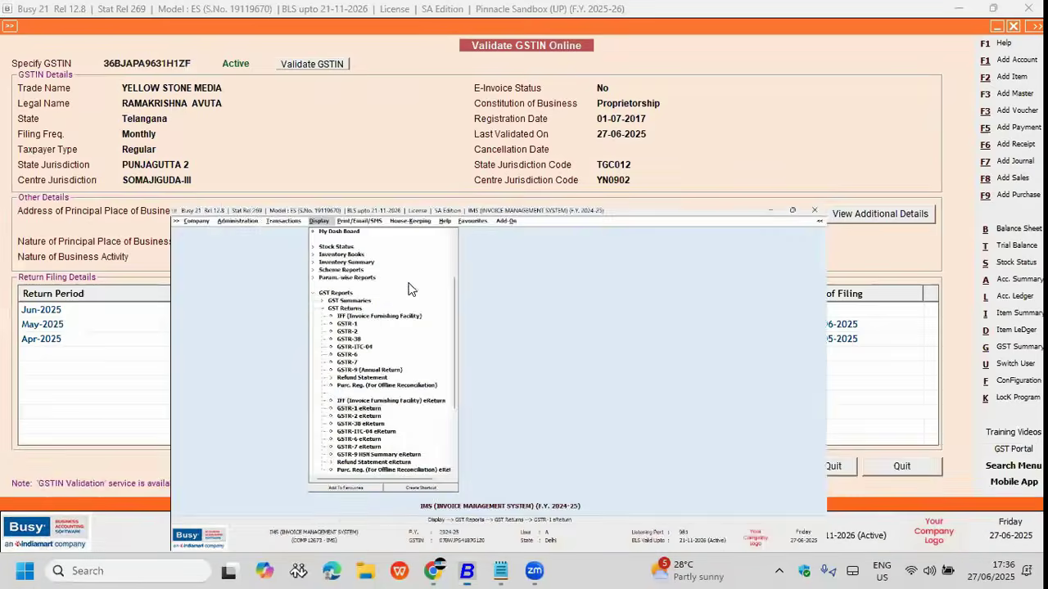
# Step: In the IMS company, open Download GSTR-1 under GST Misc. Utilities > Download GSTR JSON Data
pyautogui.click(170, 26)
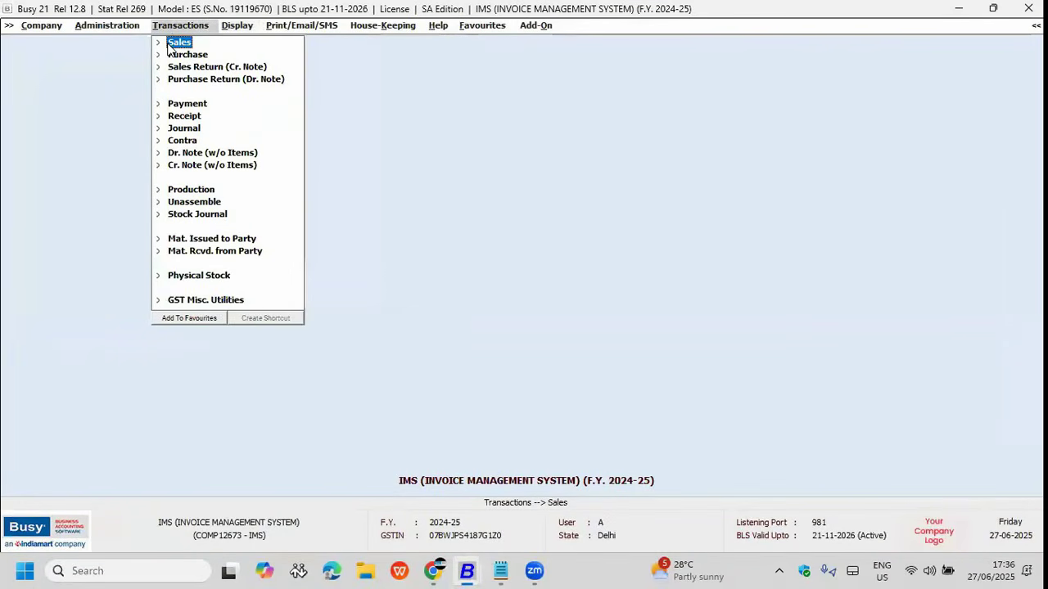
pyautogui.press('Up')
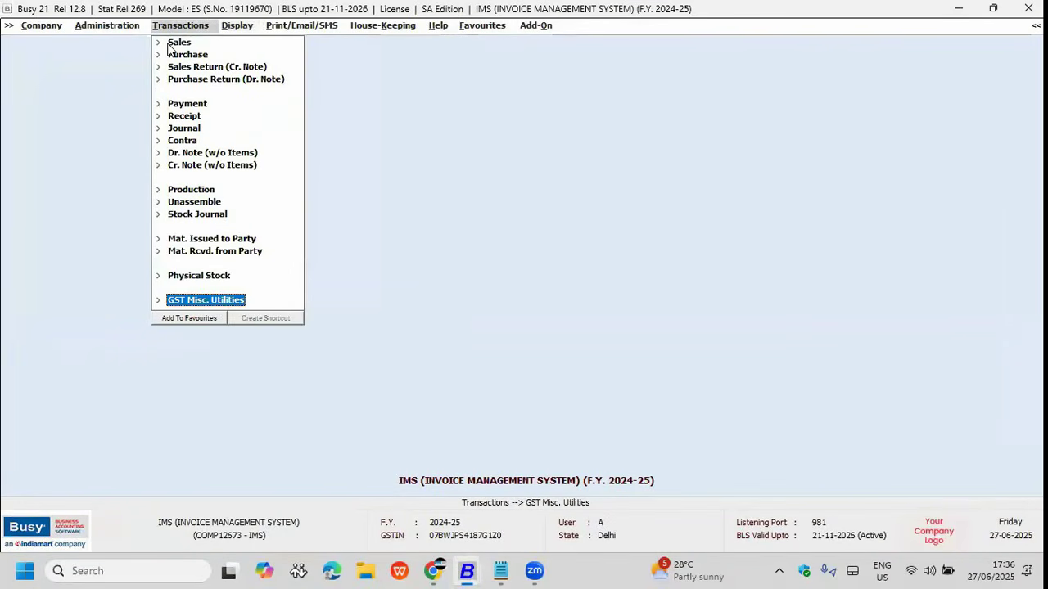
pyautogui.press('Return')
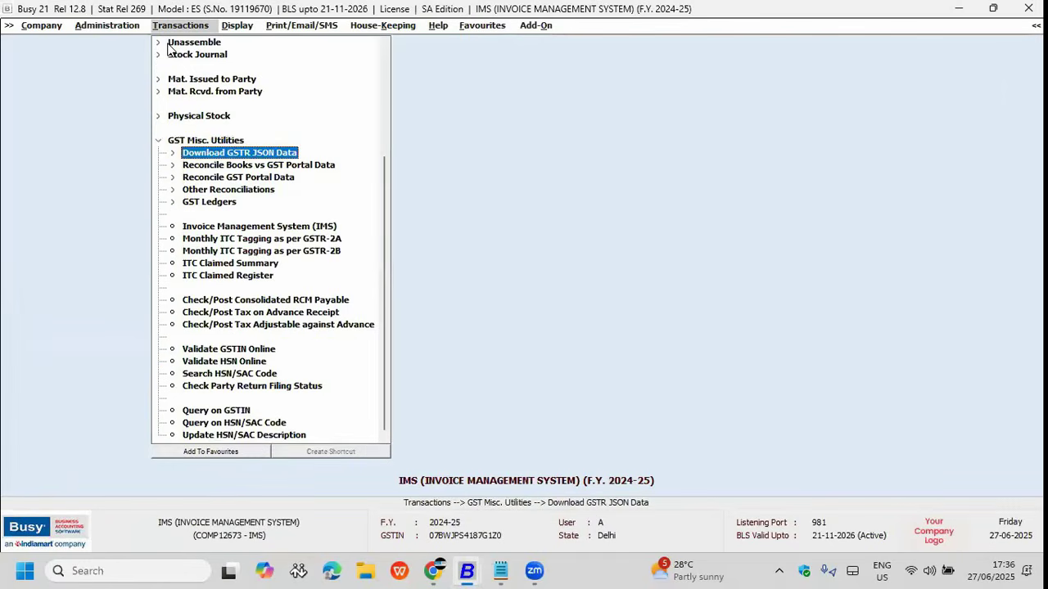
pyautogui.press('Return')
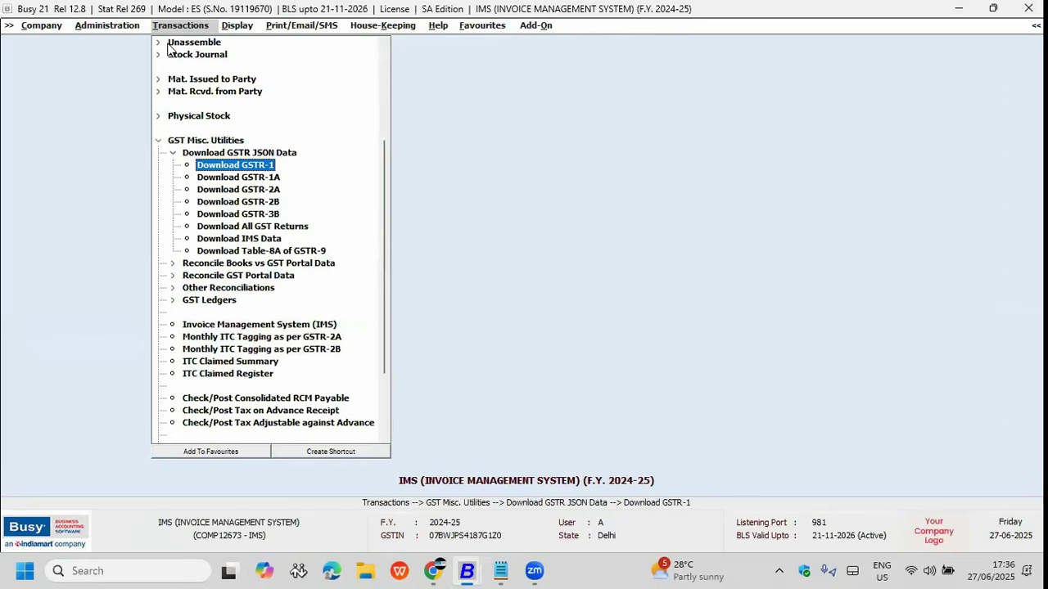
pyautogui.press('Return')
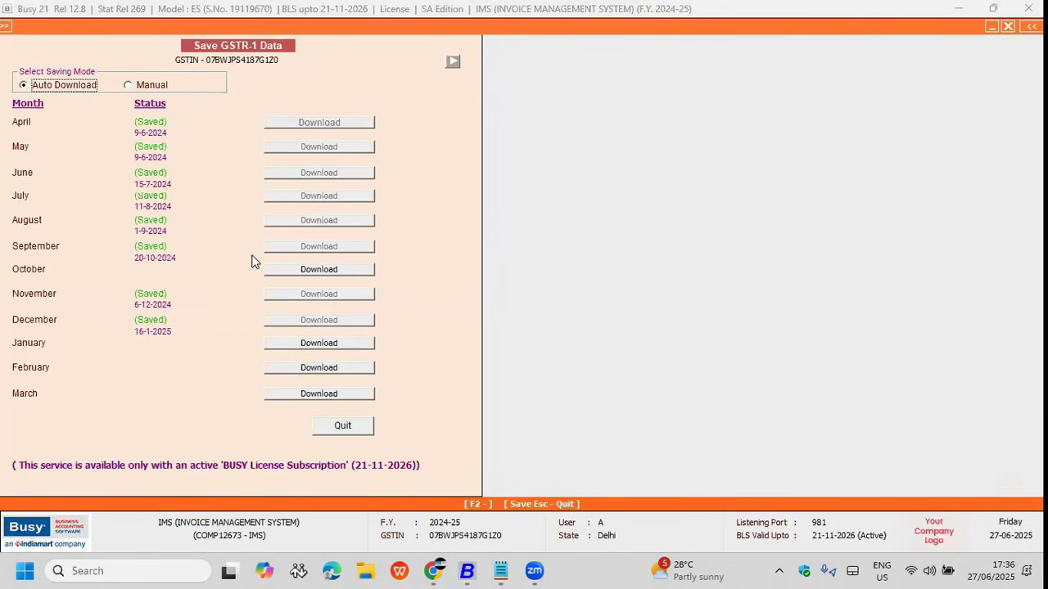
# Step: Close the GSTR-1 screen, briefly check the GSTR-1A download, then open Download All GST Returns
pyautogui.press('Escape')
pyautogui.click(238, 178)
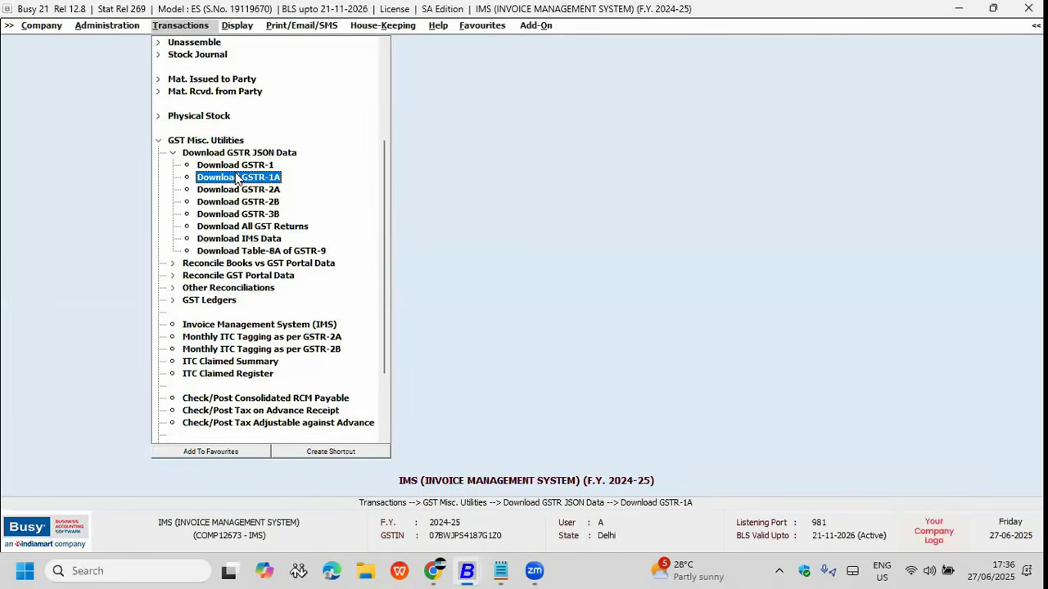
pyautogui.doubleClick(236, 178)
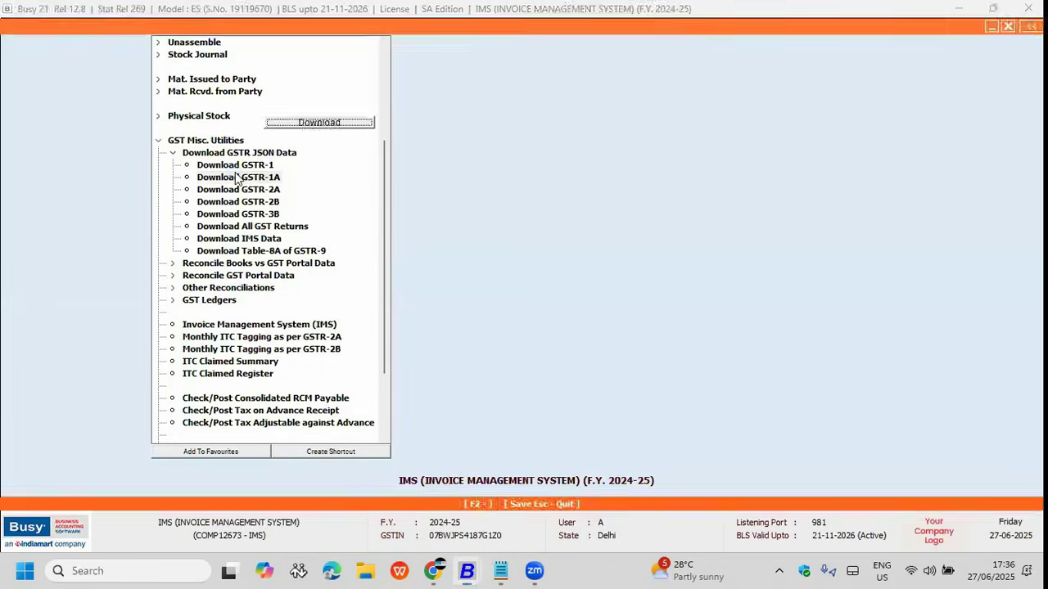
pyautogui.press('Escape')
pyautogui.press('Down')
pyautogui.press('Down')
pyautogui.press('Down')
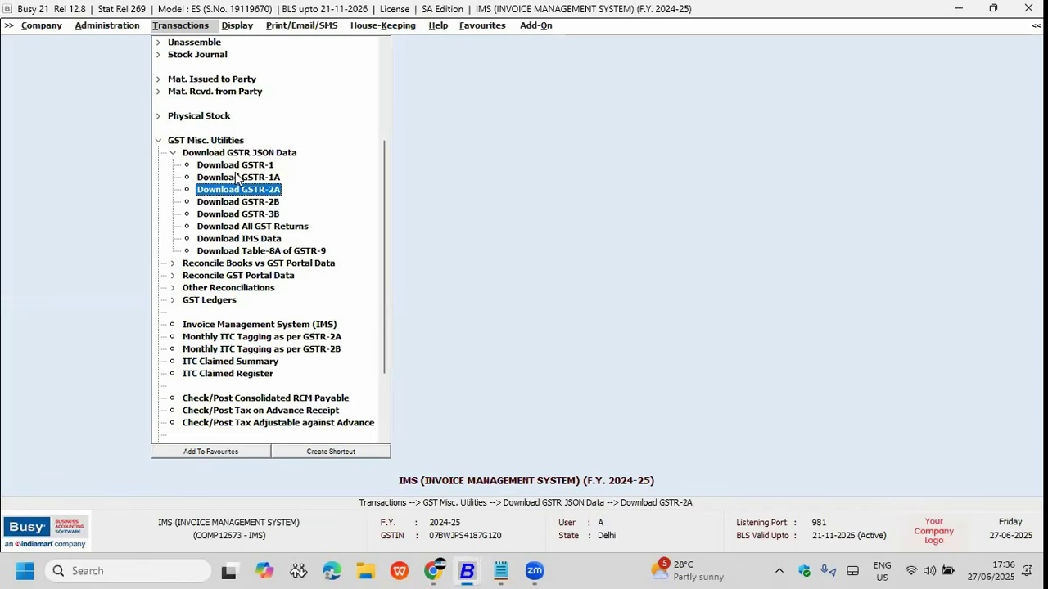
pyautogui.press('Down')
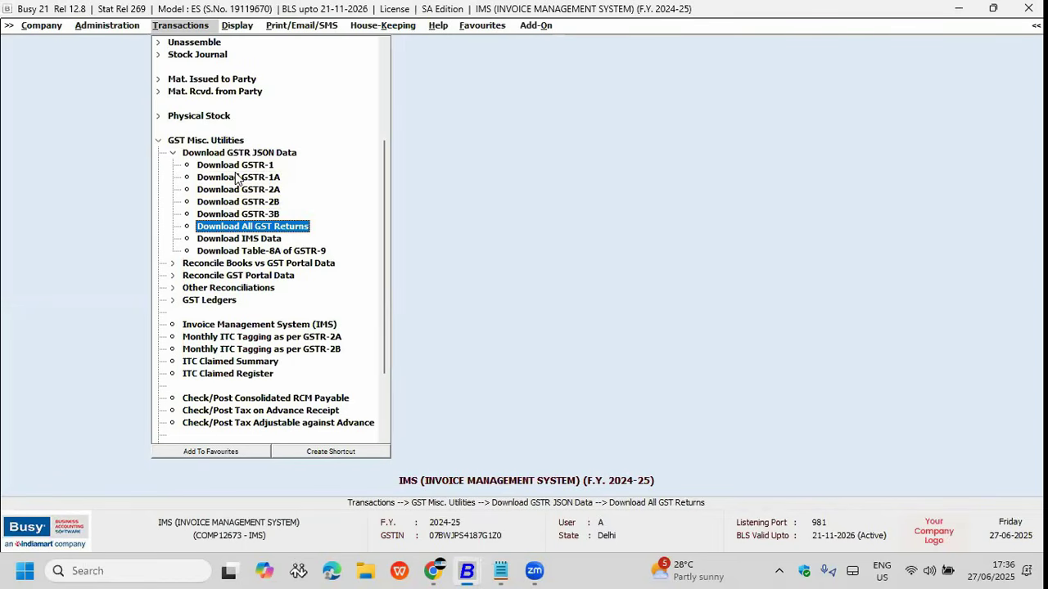
pyautogui.press('Return')
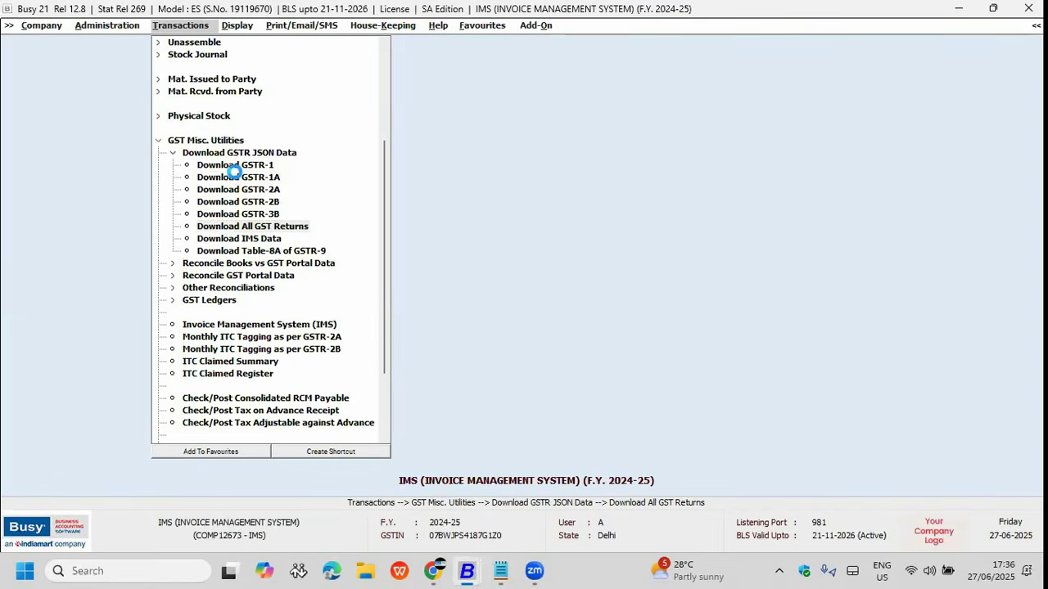
# Step: Select all returns and months in Save GST Returns and start the download
pyautogui.click(11, 293)
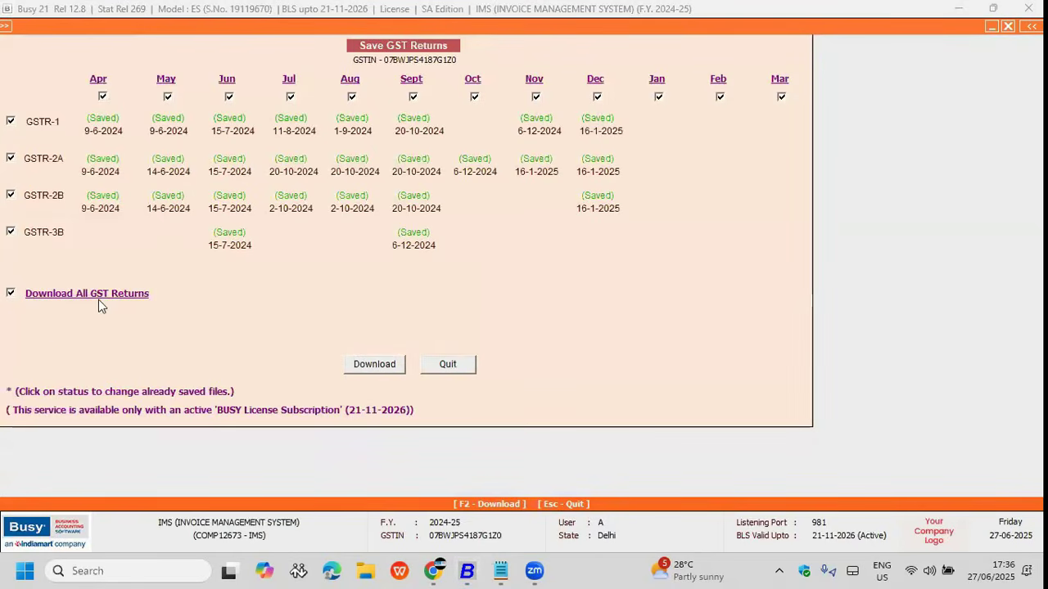
pyautogui.click(103, 97)
pyautogui.click(440, 366)
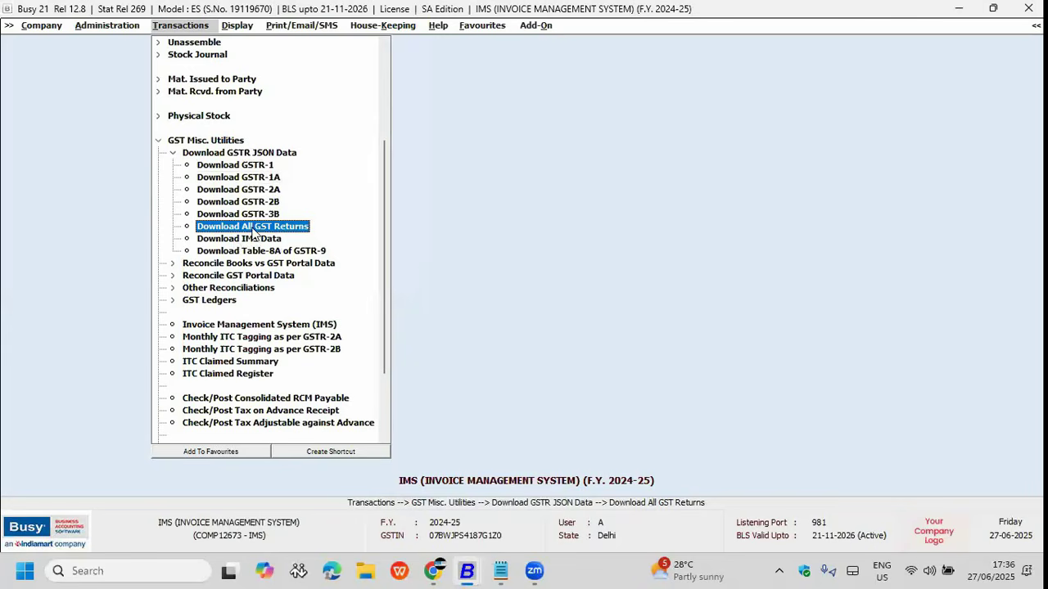
pyautogui.click(257, 228)
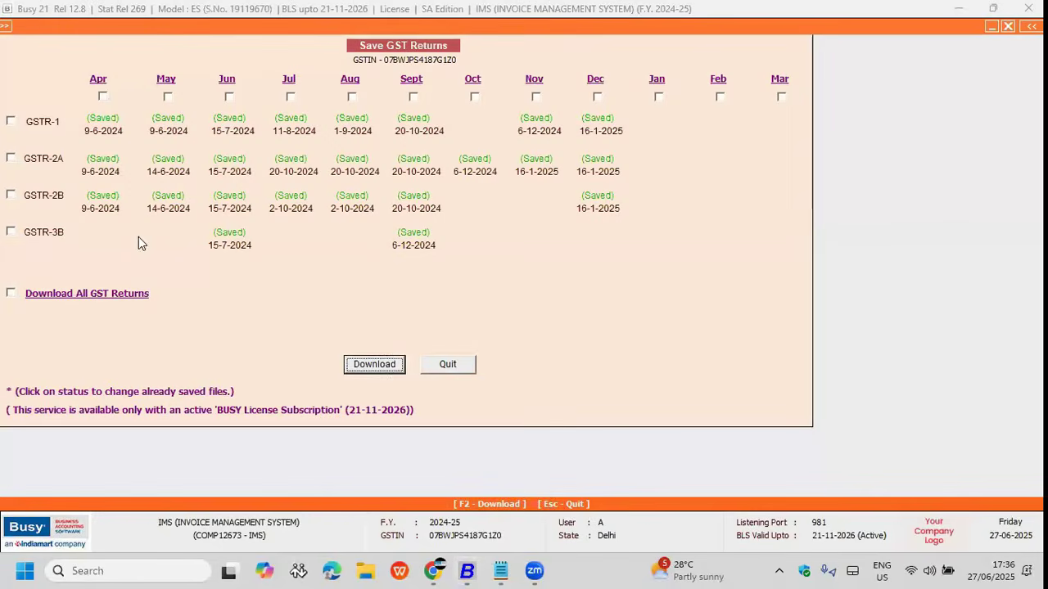
pyautogui.click(10, 123)
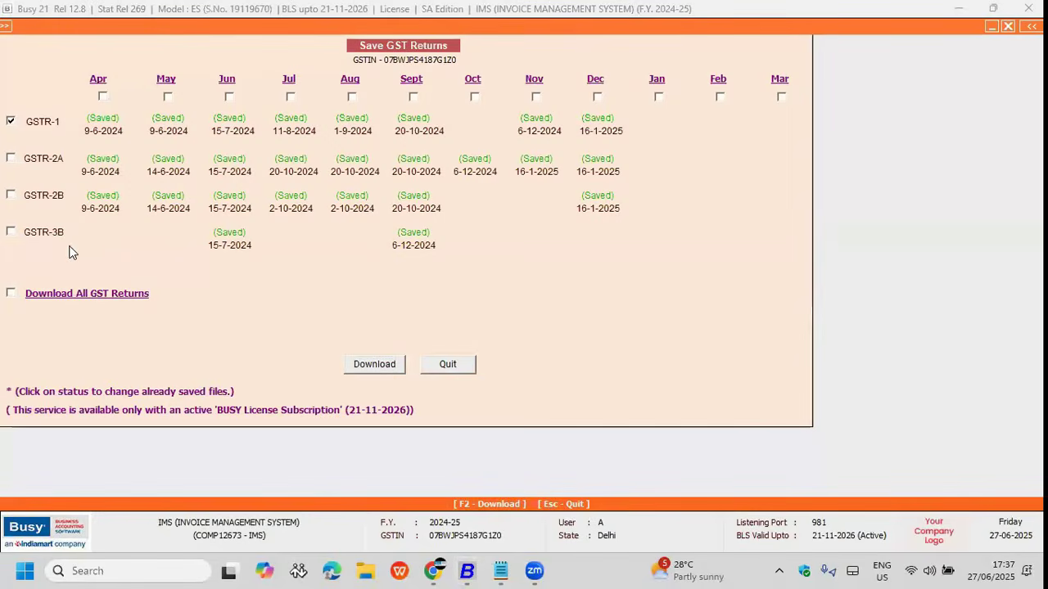
pyautogui.click(11, 158)
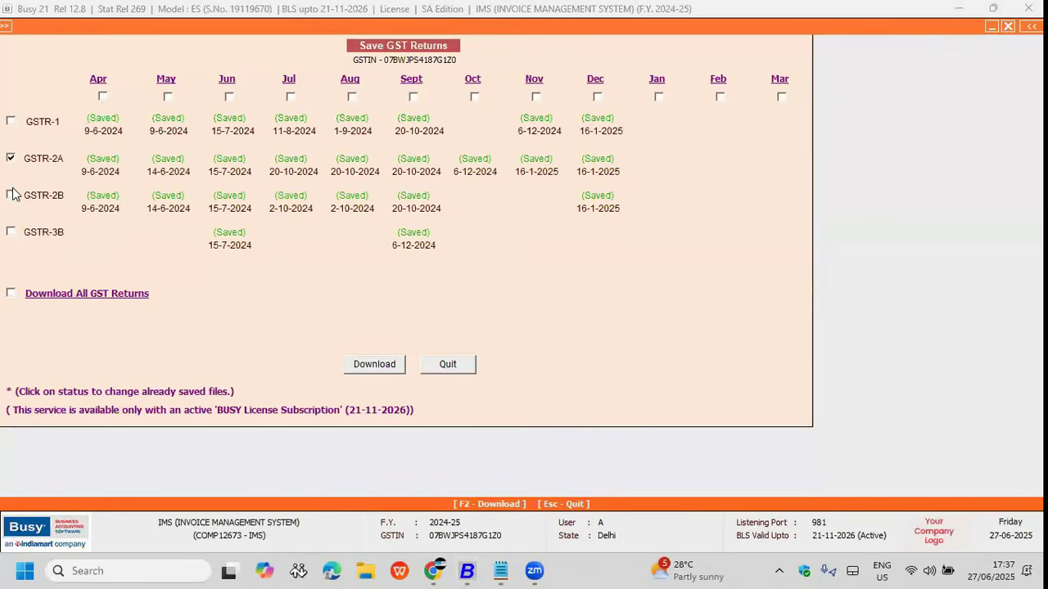
pyautogui.click(11, 293)
pyautogui.click(376, 366)
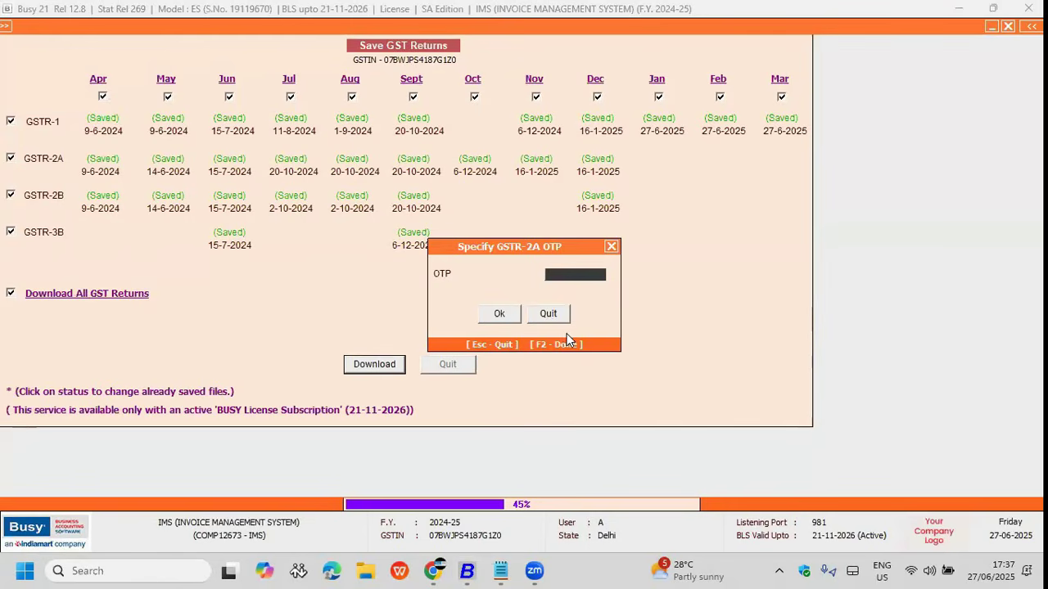
# Step: Skip the GSTR-2A OTP prompt and quit the Save GST Returns screen
pyautogui.click(557, 319)
pyautogui.click(614, 315)
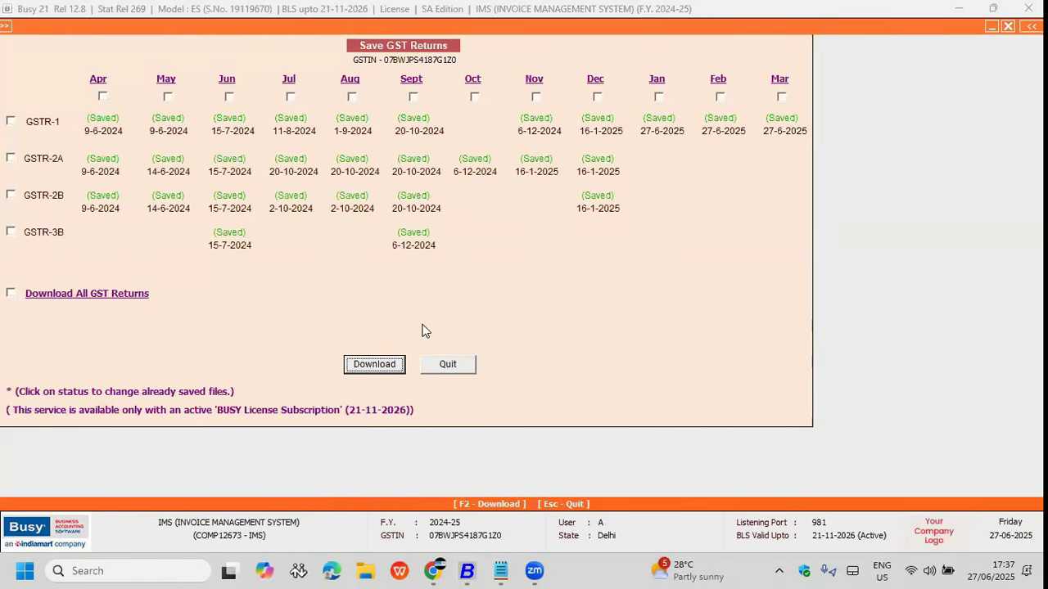
pyautogui.press('Escape')
pyautogui.click(563, 318)
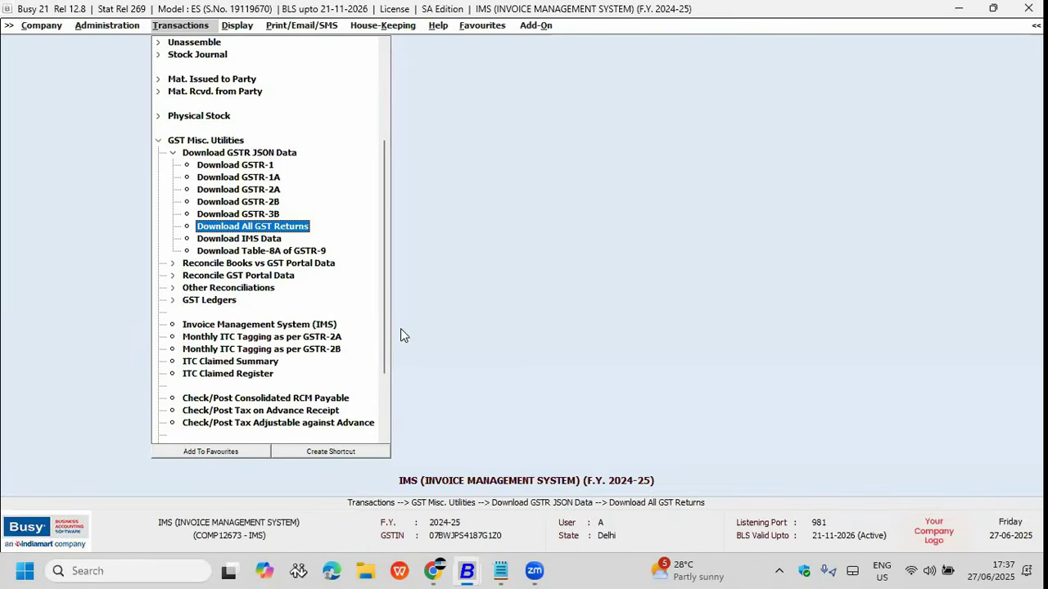
# Step: Open Reconcile GSTR-1 under Reconcile Books vs GST Portal Data
pyautogui.press('Down')
pyautogui.press('Up')
pyautogui.press('Up')
pyautogui.press('Up')
pyautogui.press('Up')
pyautogui.press('Up')
pyautogui.press('Up')
pyautogui.press('Up')
pyautogui.press('Left')
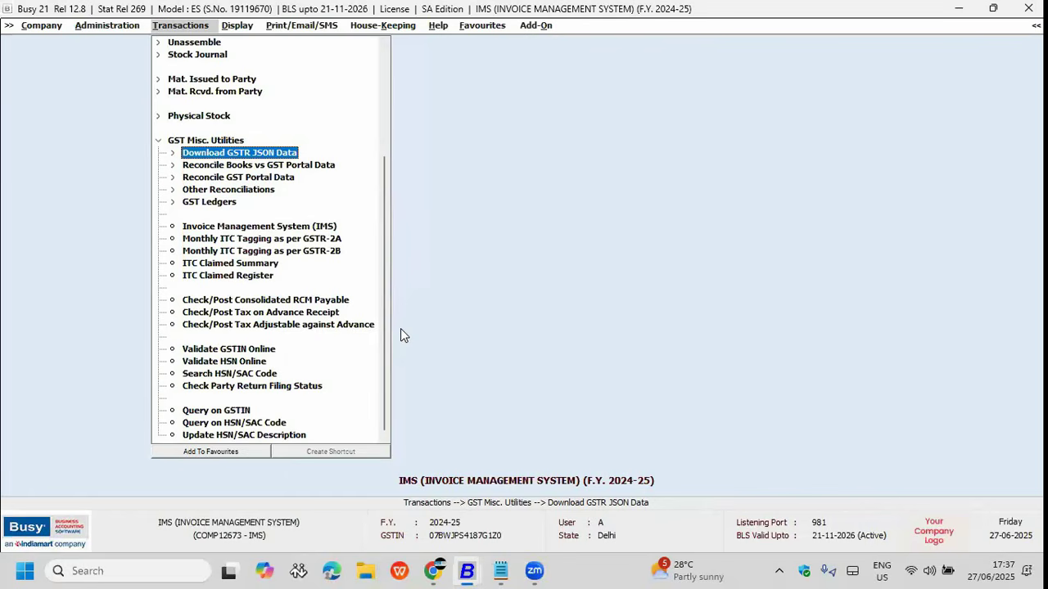
pyautogui.press('Down')
pyautogui.press('Return')
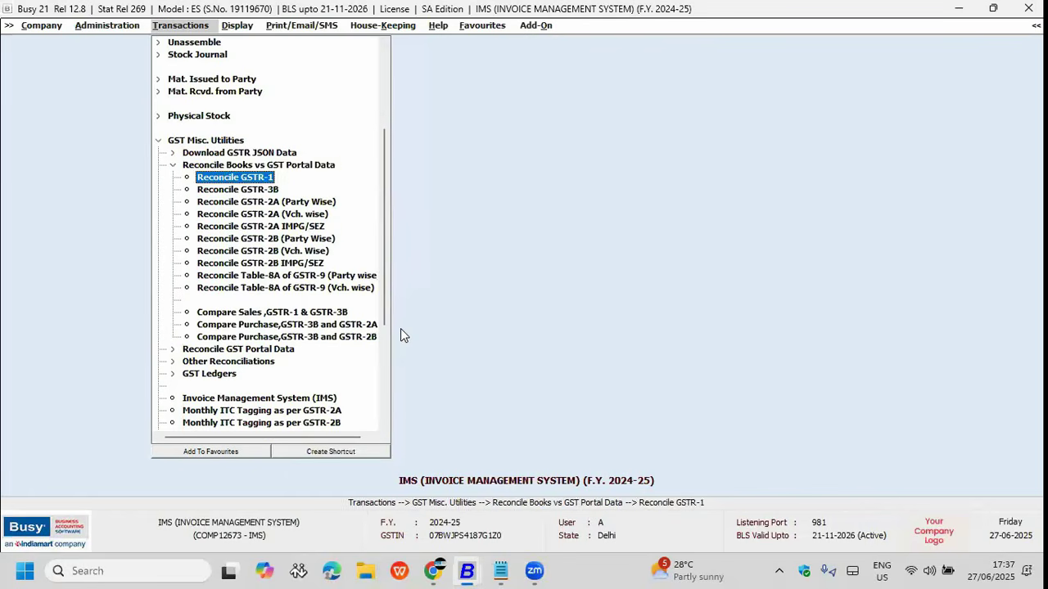
pyautogui.press('Up')
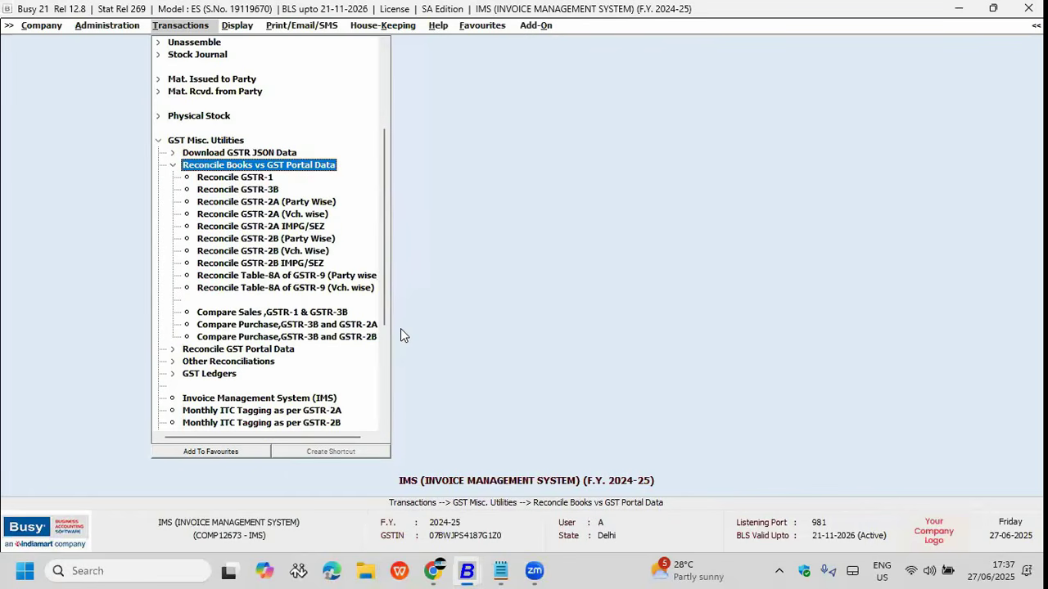
pyautogui.press('Down')
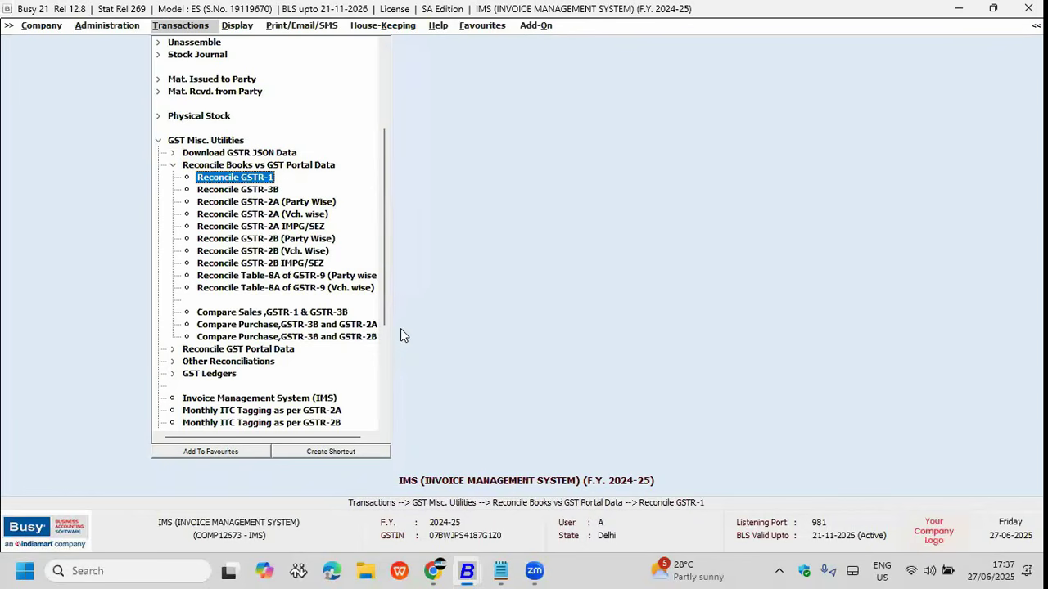
pyautogui.press('Return')
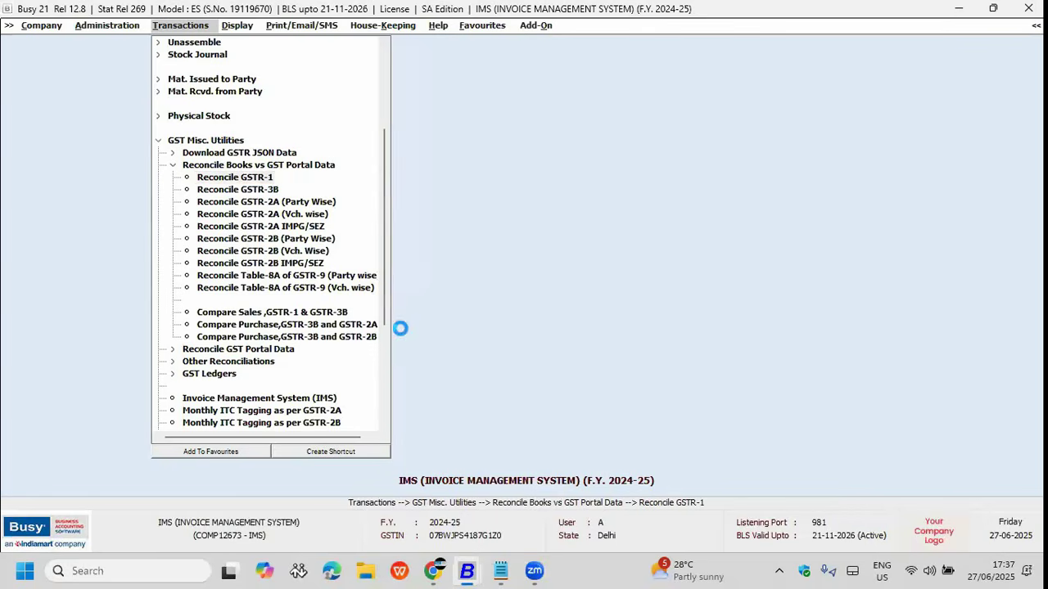
# Step: Set the reconciliation to April–February with invoice-level mismatch checking set to Y
pyautogui.press('Return')
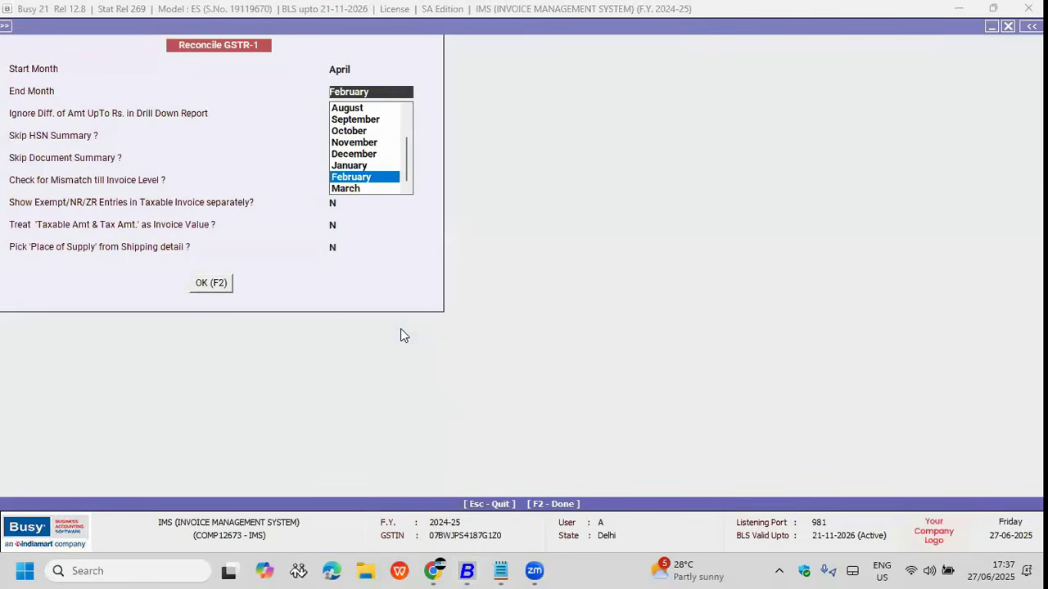
pyautogui.press('Return')
pyautogui.press('Return')
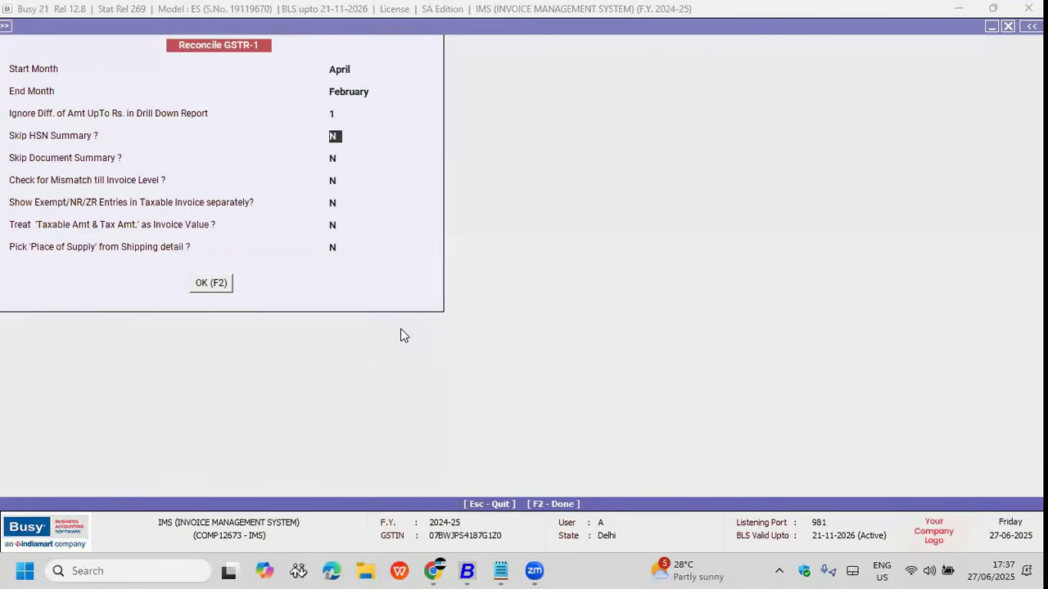
pyautogui.press('Return')
pyautogui.press('Return')
pyautogui.write('Y')
pyautogui.press('Return')
pyautogui.press('Return')
pyautogui.press('Return')
pyautogui.press('Return')
pyautogui.press('Return')
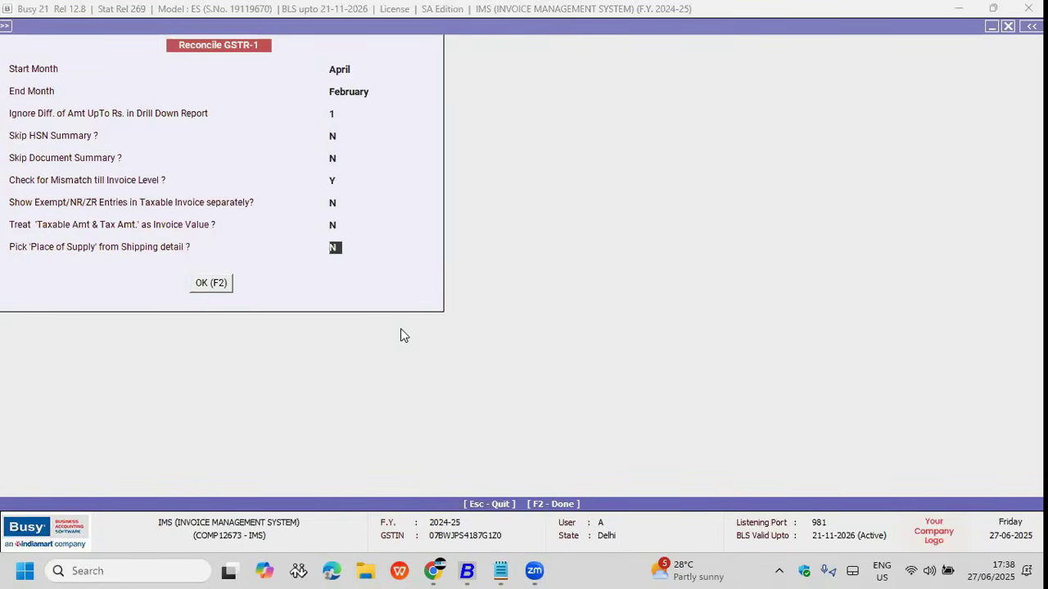
# Step: Run the GSTR-1 reconciliation and compare the B2B Invoices books and JSON rows
pyautogui.press('F2')
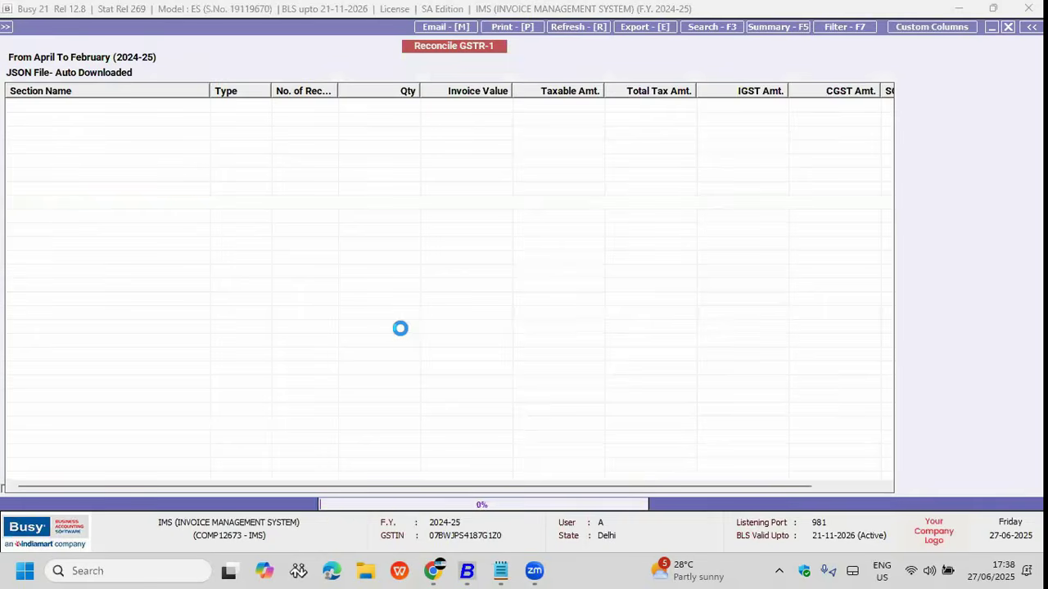
pyautogui.press('Up')
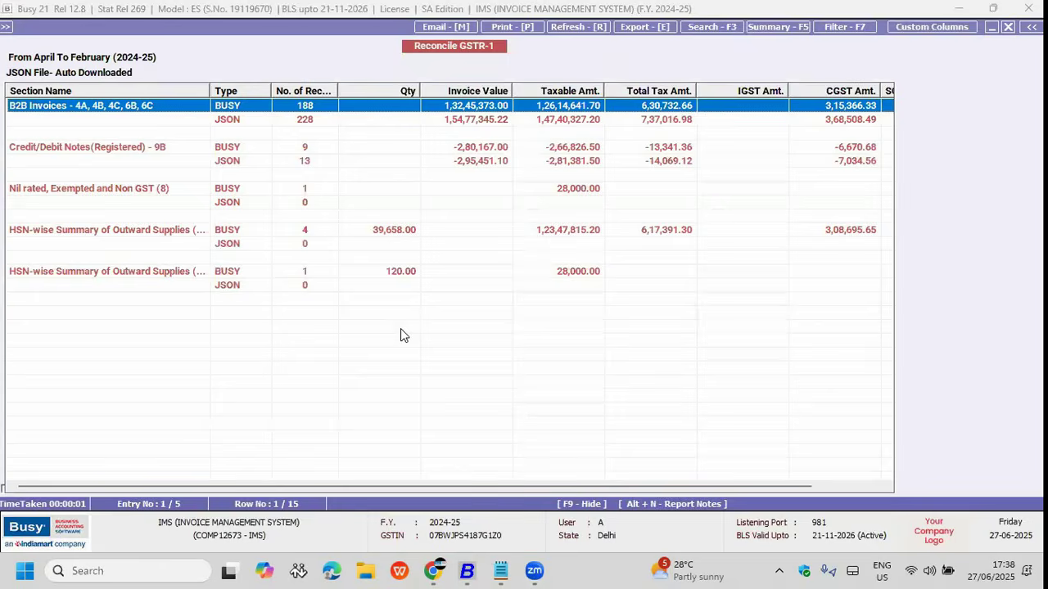
pyautogui.press('Down')
pyautogui.press('Up')
pyautogui.press('Down')
pyautogui.press('Up')
pyautogui.press('Down')
pyautogui.press('Up')
pyautogui.press('Down')
pyautogui.press('Up')
pyautogui.press('Down')
pyautogui.press('Up')
pyautogui.press('Down')
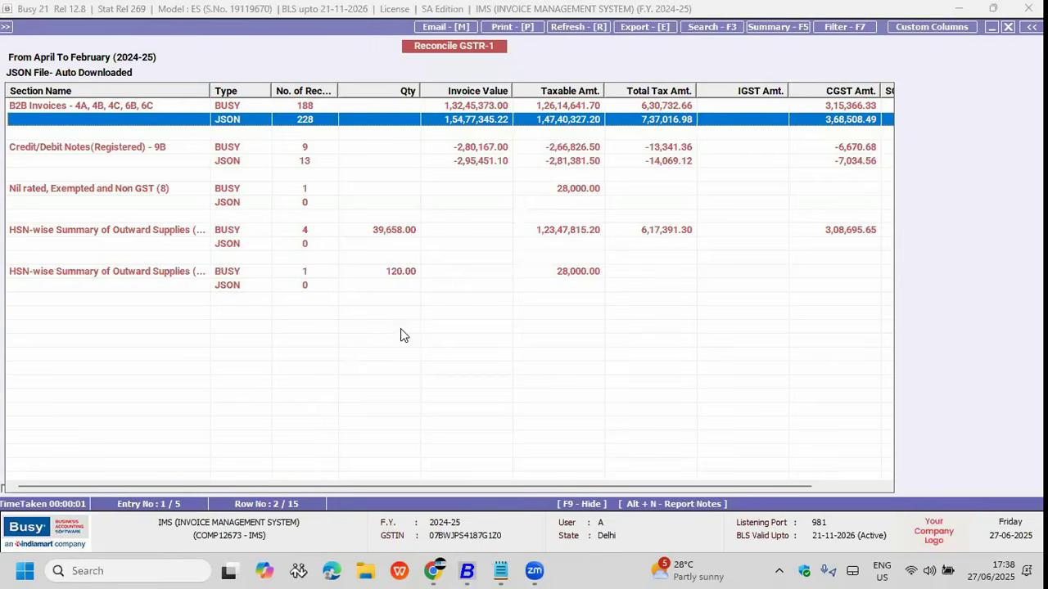
pyautogui.press('Up')
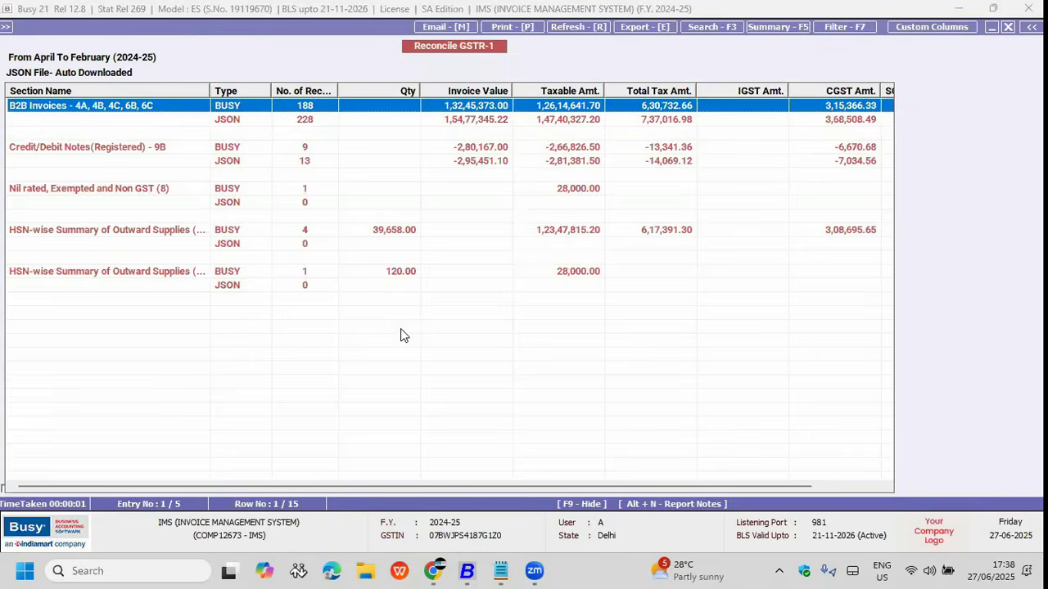
# Step: View the B2B party-wise report in Mismatch Only mode, review the parties, then exit
pyautogui.press('Return')
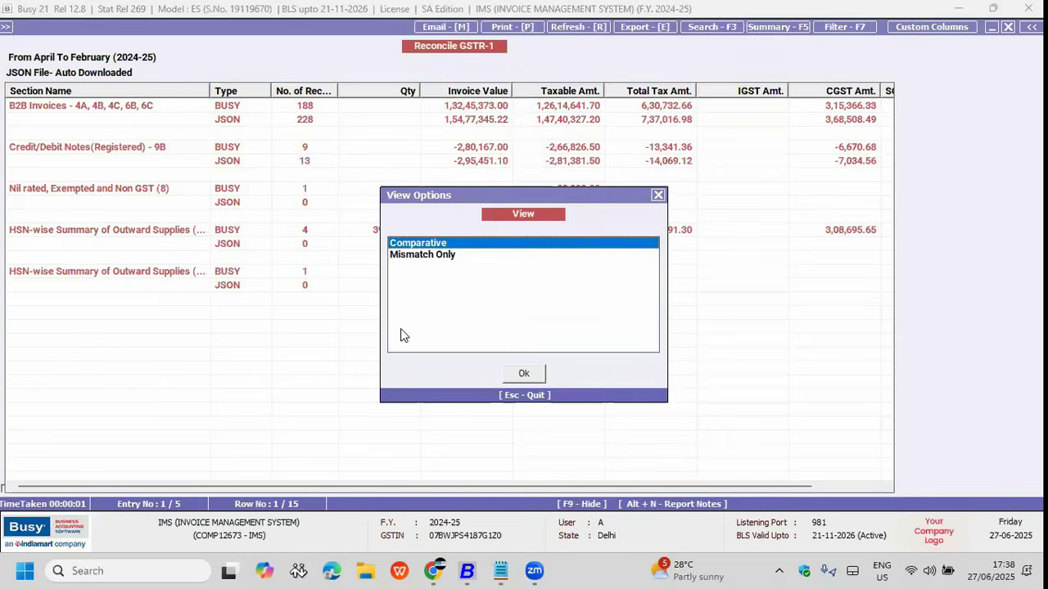
pyautogui.press('Down')
pyautogui.press('Return')
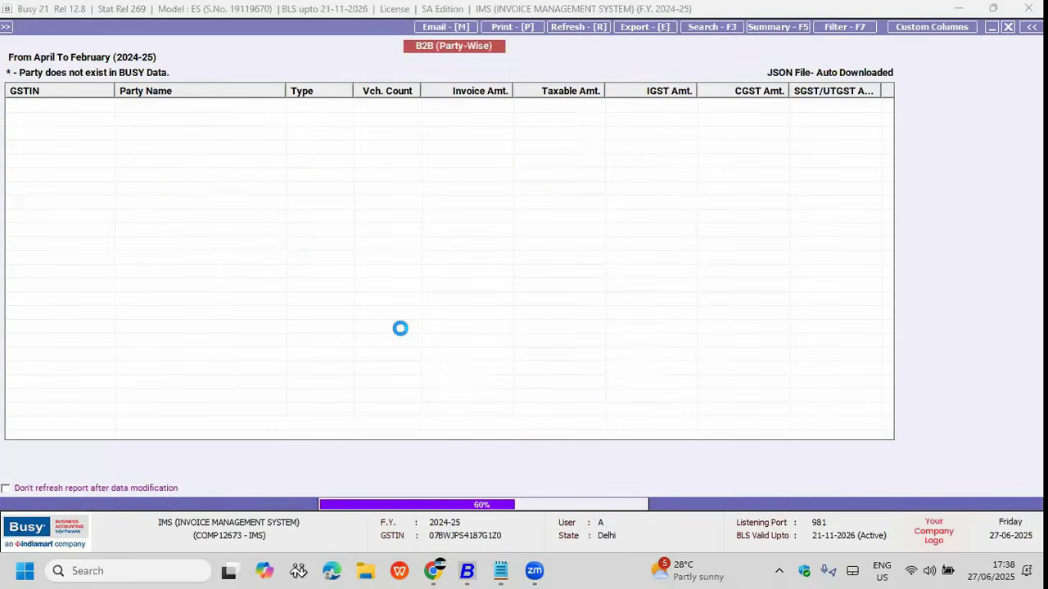
pyautogui.press('Down')
pyautogui.press('Down')
pyautogui.press('Down')
pyautogui.press('Up')
pyautogui.press('Up')
pyautogui.press('Down')
pyautogui.press('Down')
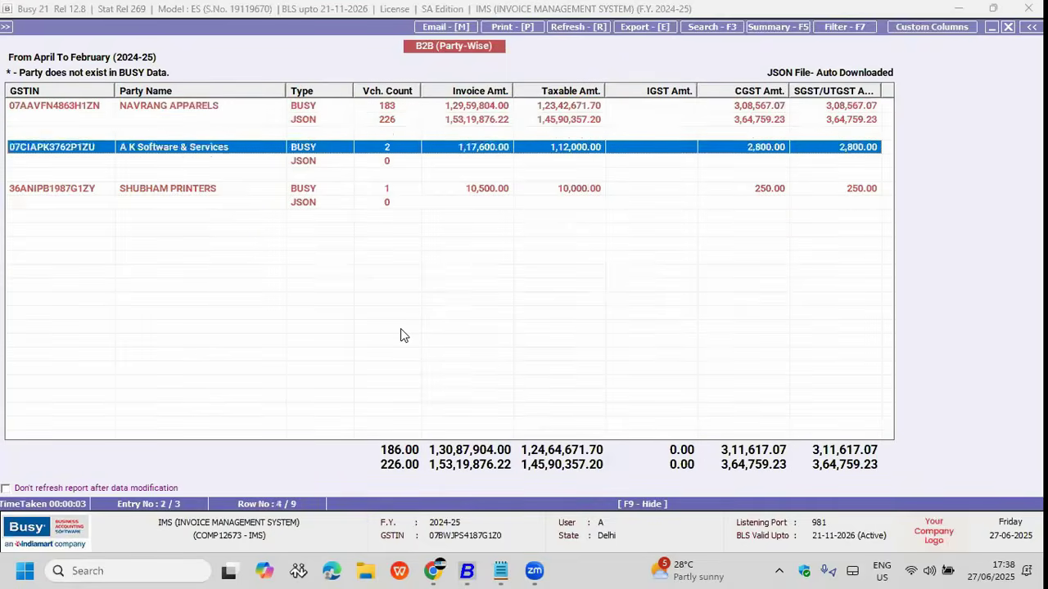
pyautogui.press('Escape')
pyautogui.press('Escape')
pyautogui.press('Escape')
pyautogui.press('Escape')
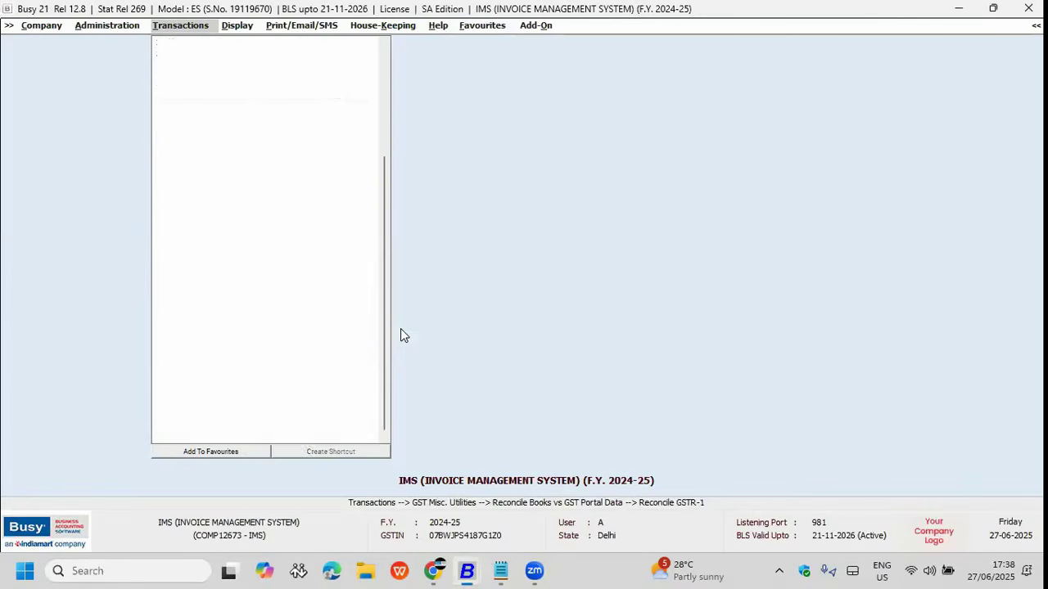
pyautogui.press('Return')
pyautogui.press('Down')
pyautogui.press('Down')
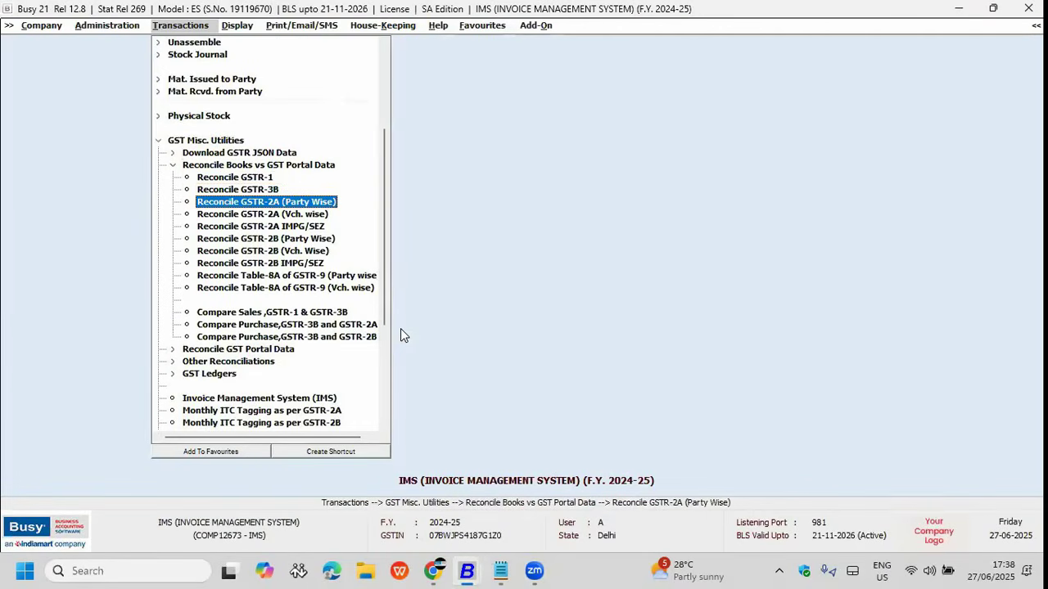
pyautogui.press('Down')
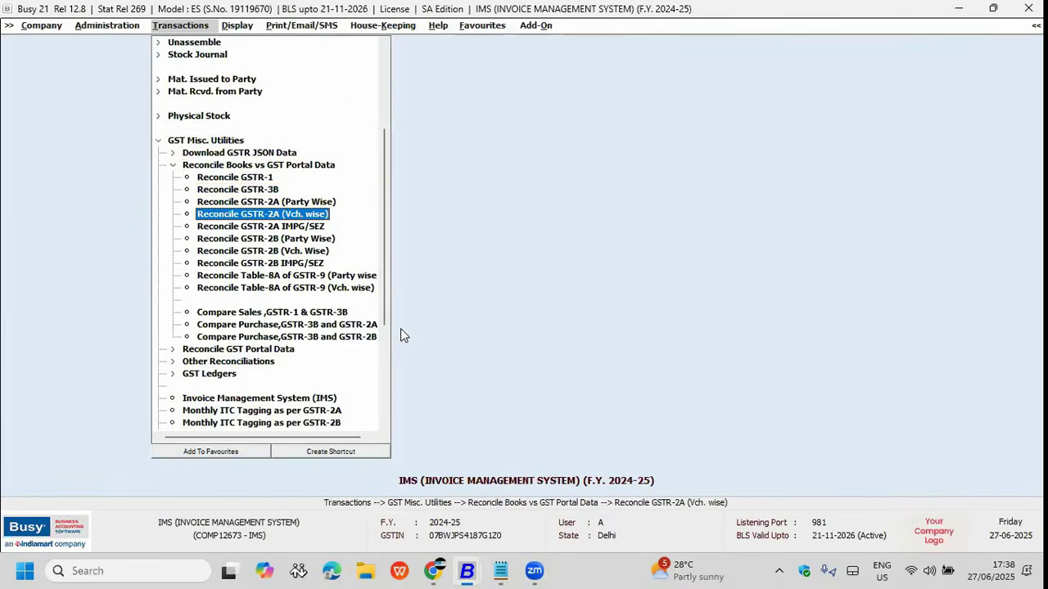
pyautogui.press('Up')
pyautogui.press('Down')
pyautogui.press('Down')
pyautogui.press('Down')
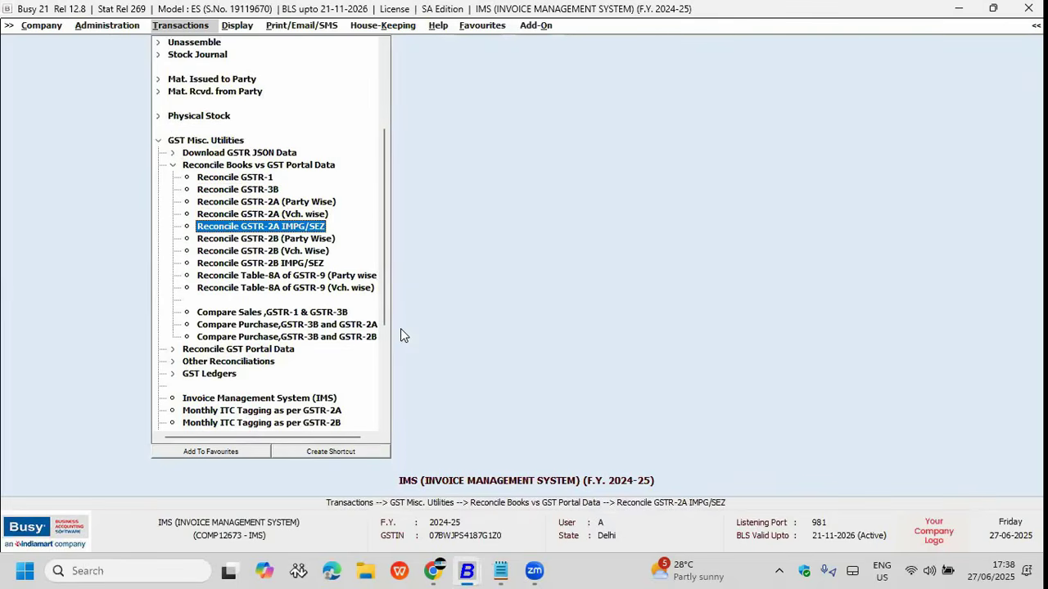
pyautogui.press('Up')
pyautogui.press('Down')
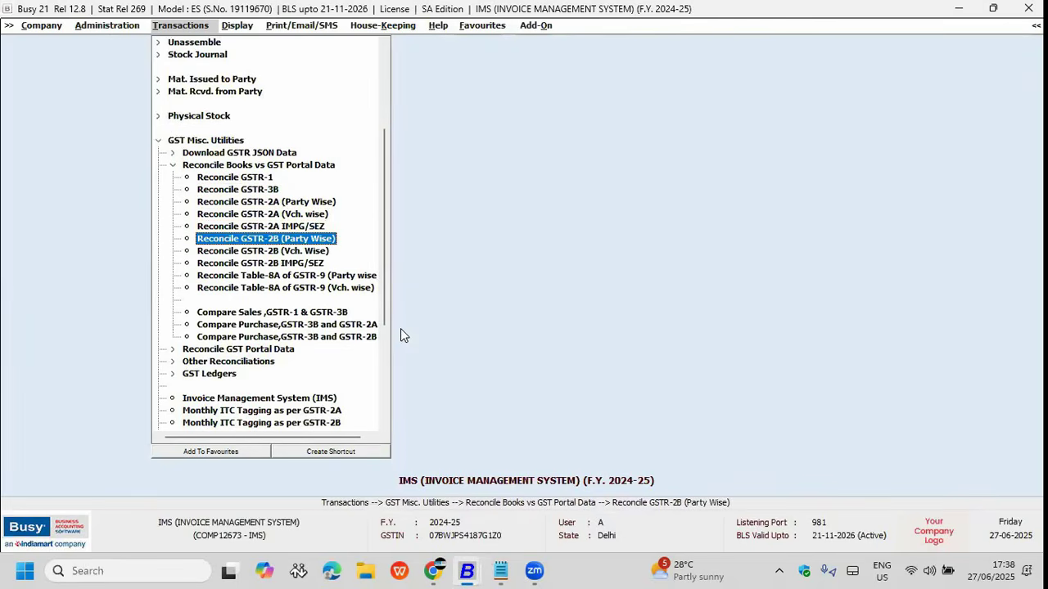
pyautogui.press('Down')
pyautogui.press('Down')
pyautogui.press('Down')
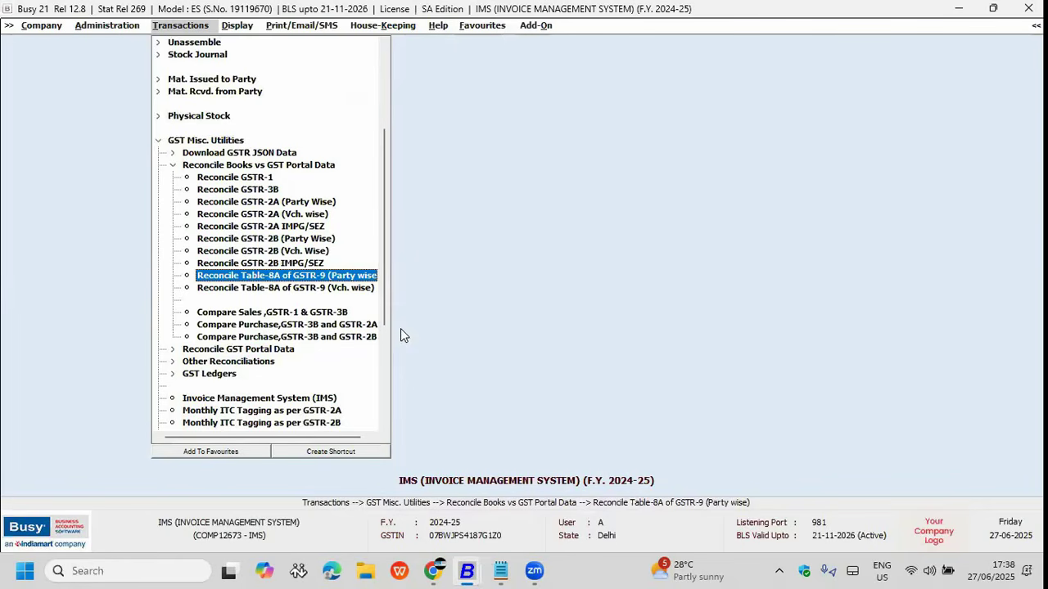
pyautogui.press('Down')
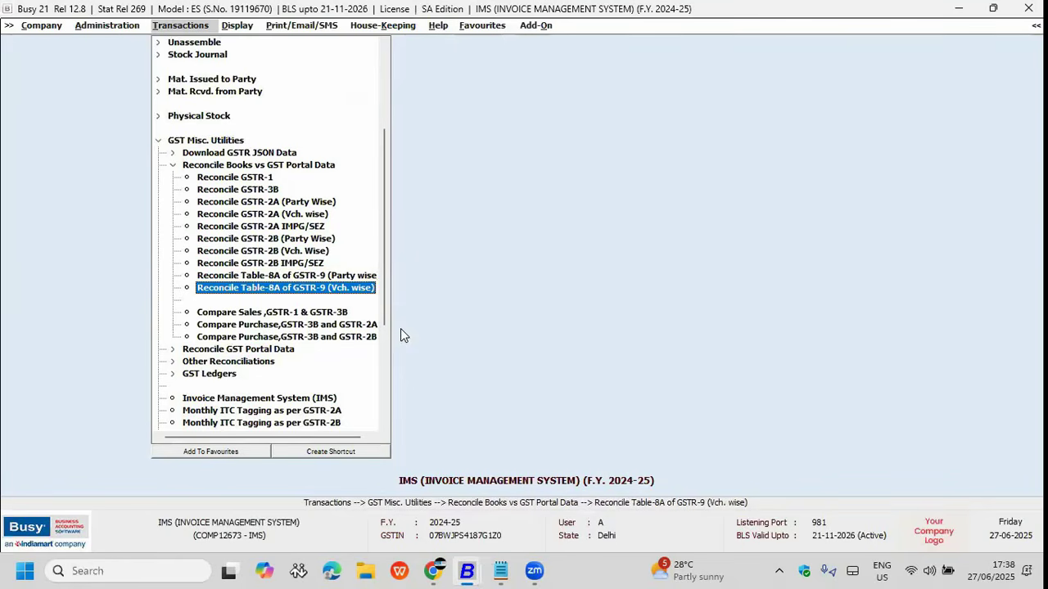
pyautogui.press('Up')
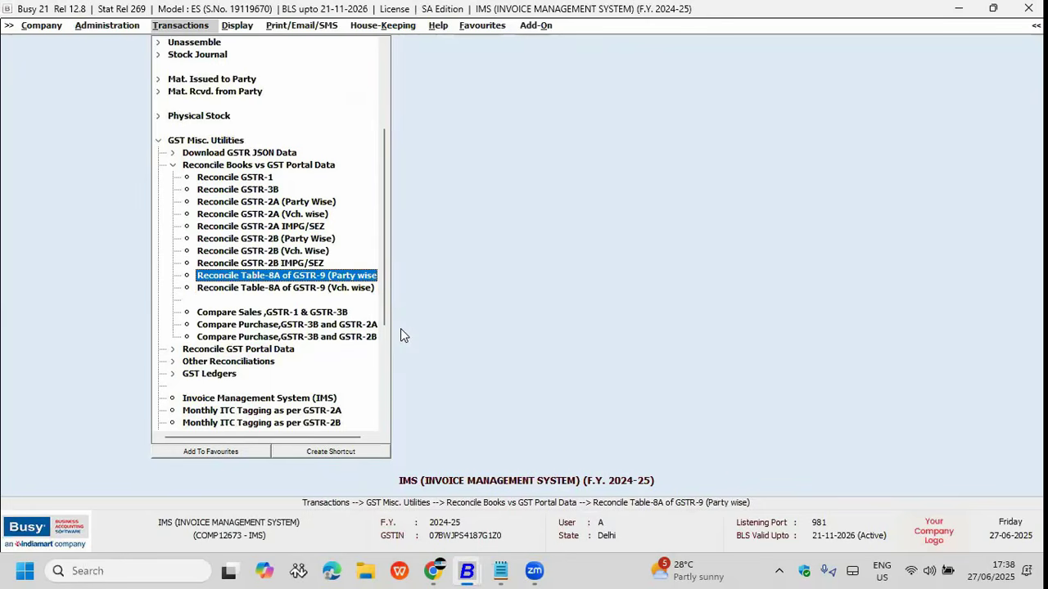
pyautogui.press('Return')
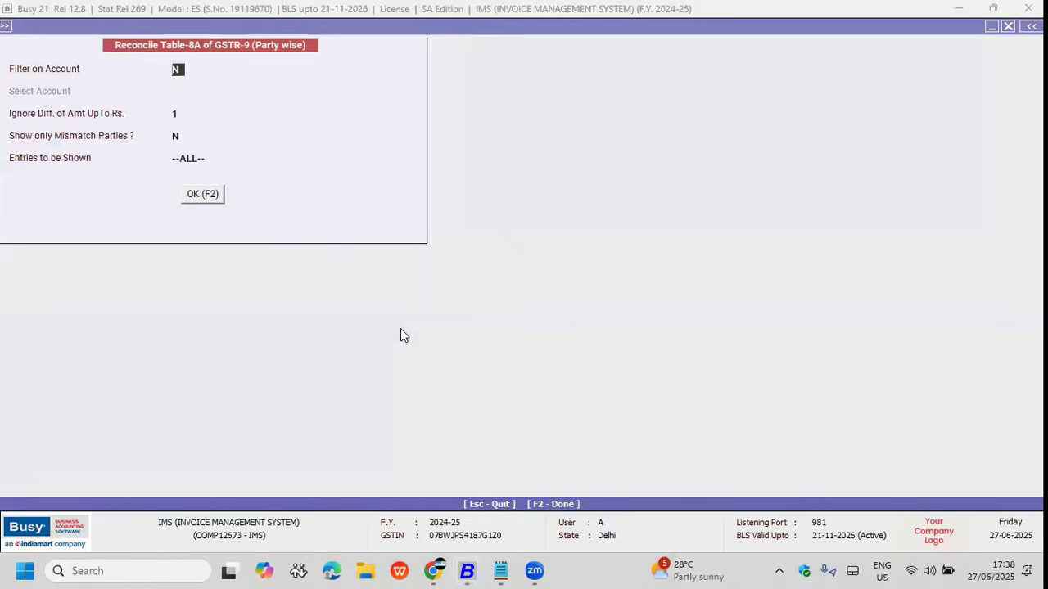
pyautogui.press('F2')
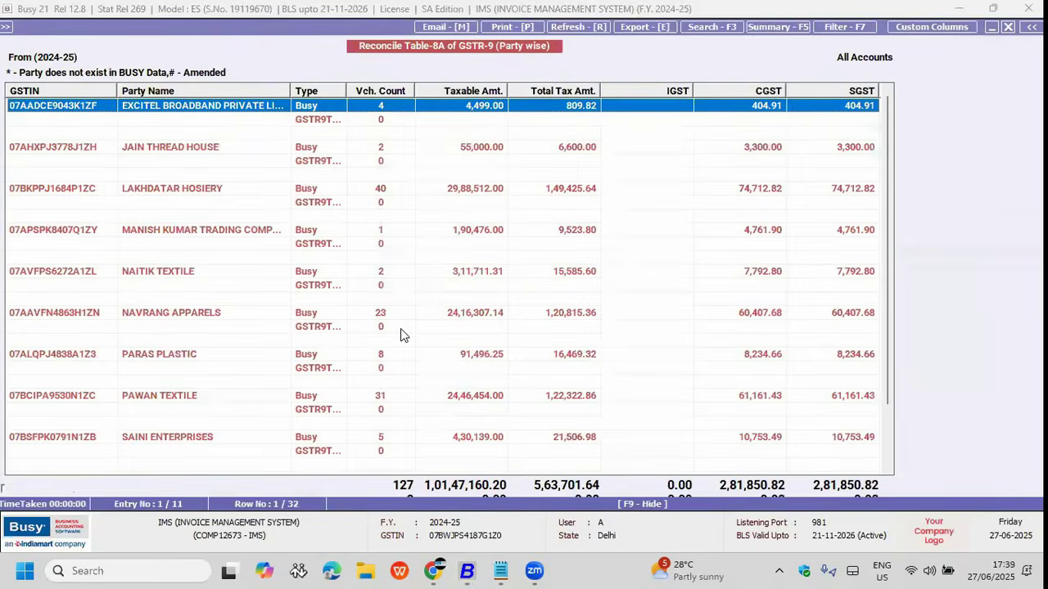
pyautogui.press('Down')
pyautogui.press('Up')
pyautogui.press('Down')
pyautogui.press('Down')
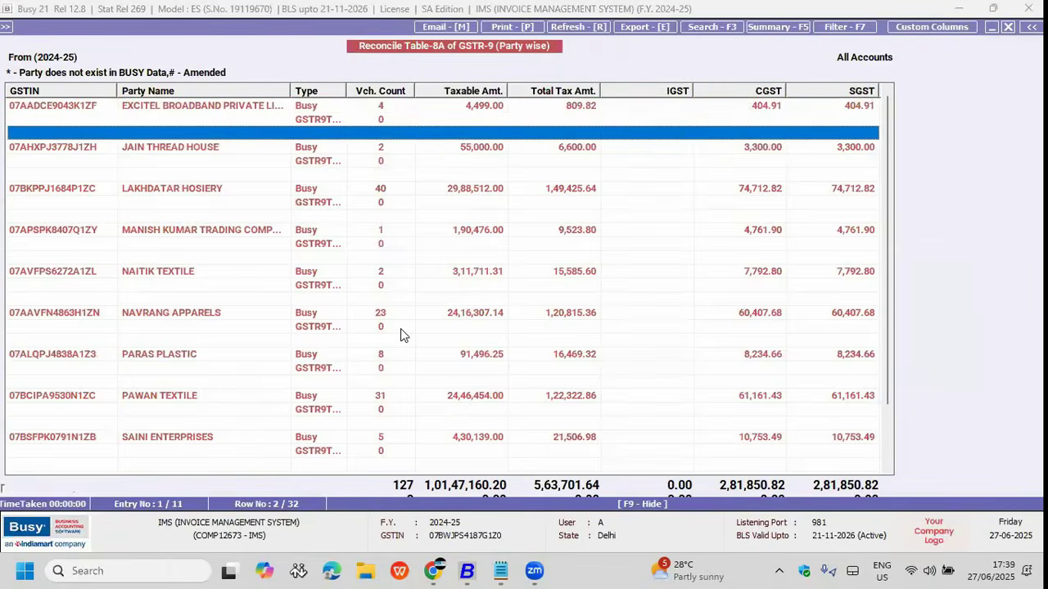
pyautogui.press('Down')
pyautogui.press('Down')
pyautogui.press('Down')
pyautogui.press('Down')
pyautogui.press('Up')
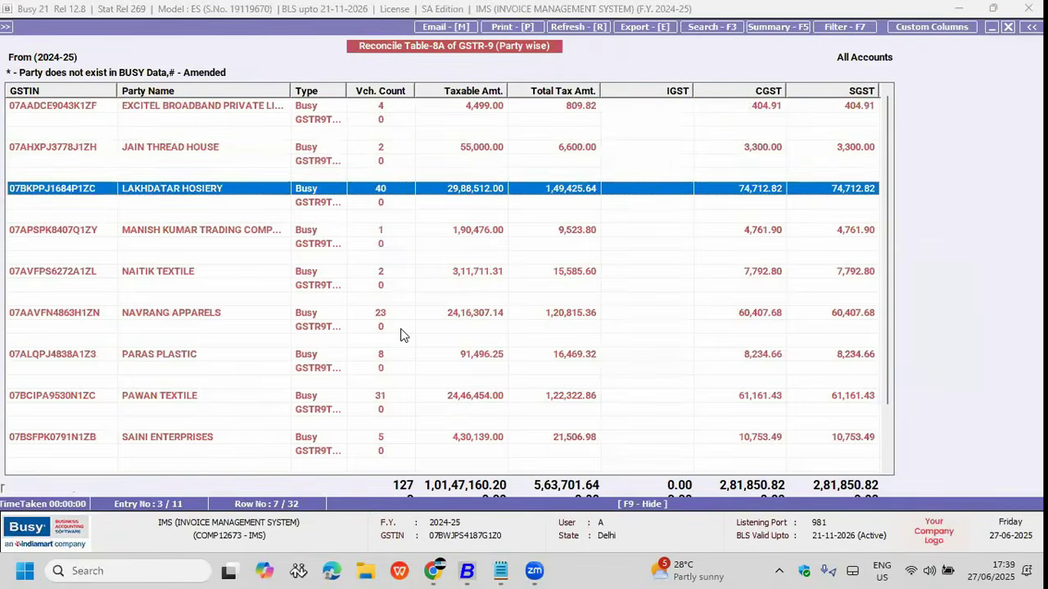
pyautogui.press('Return')
pyautogui.press('Down')
pyautogui.press('Up')
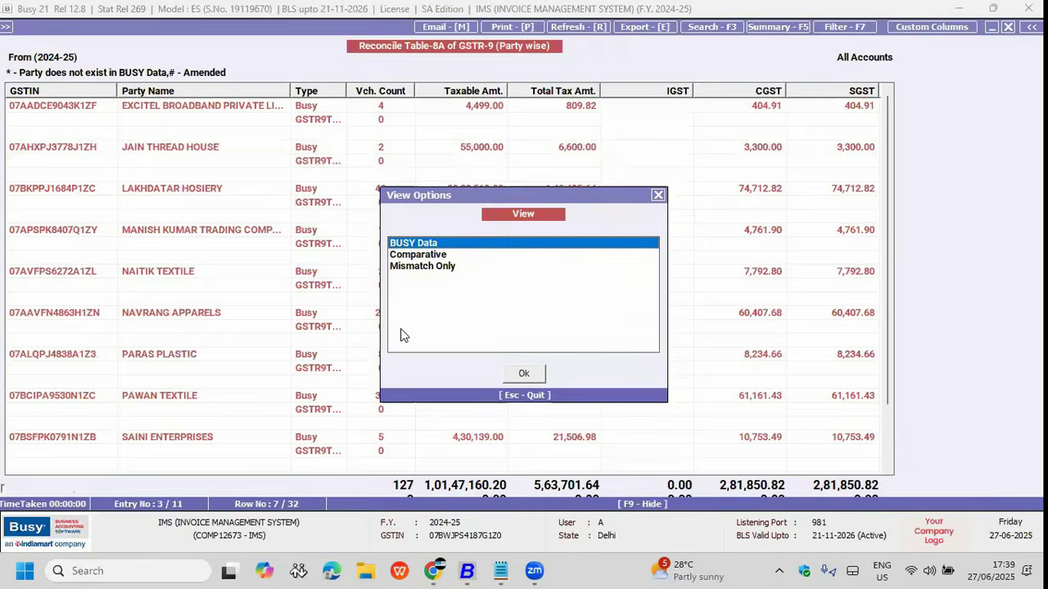
pyautogui.press('Return')
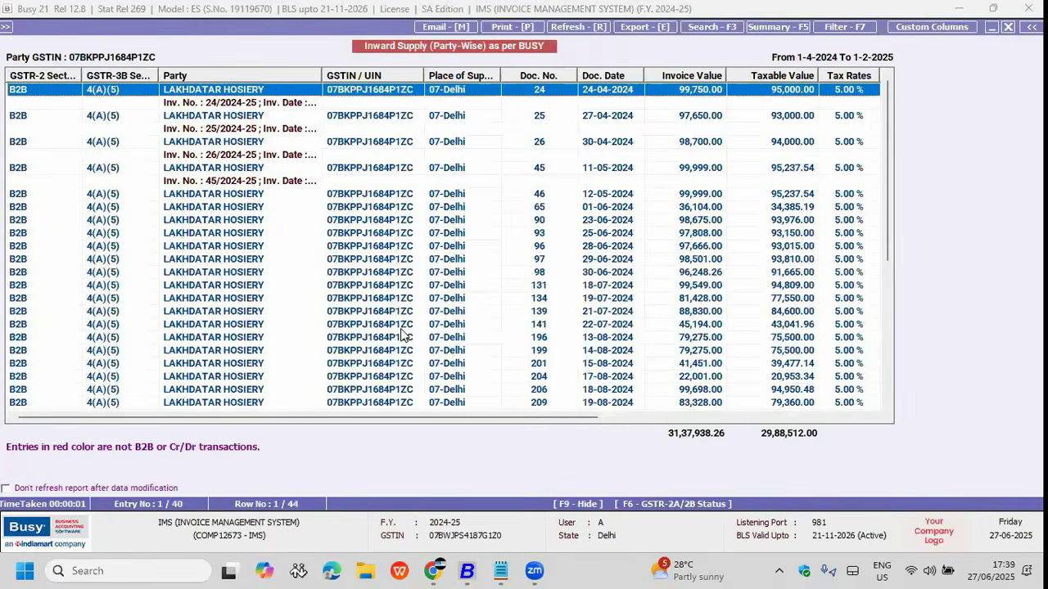
pyautogui.press('Escape')
pyautogui.press('Down')
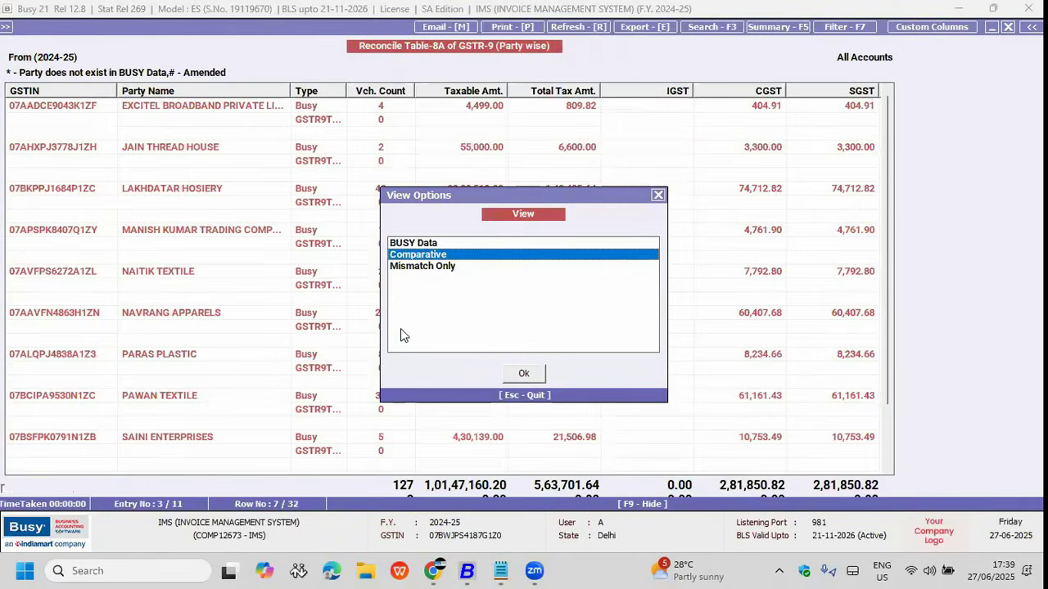
pyautogui.press('Return')
pyautogui.press('Escape')
pyautogui.press('Down')
pyautogui.press('Return')
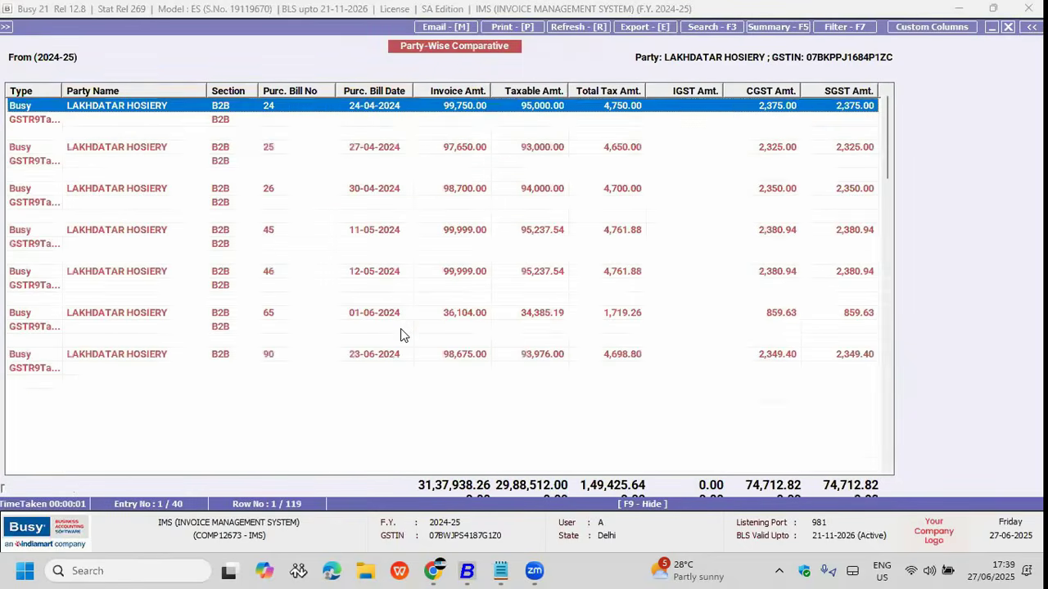
pyautogui.press('Escape')
pyautogui.press('Escape')
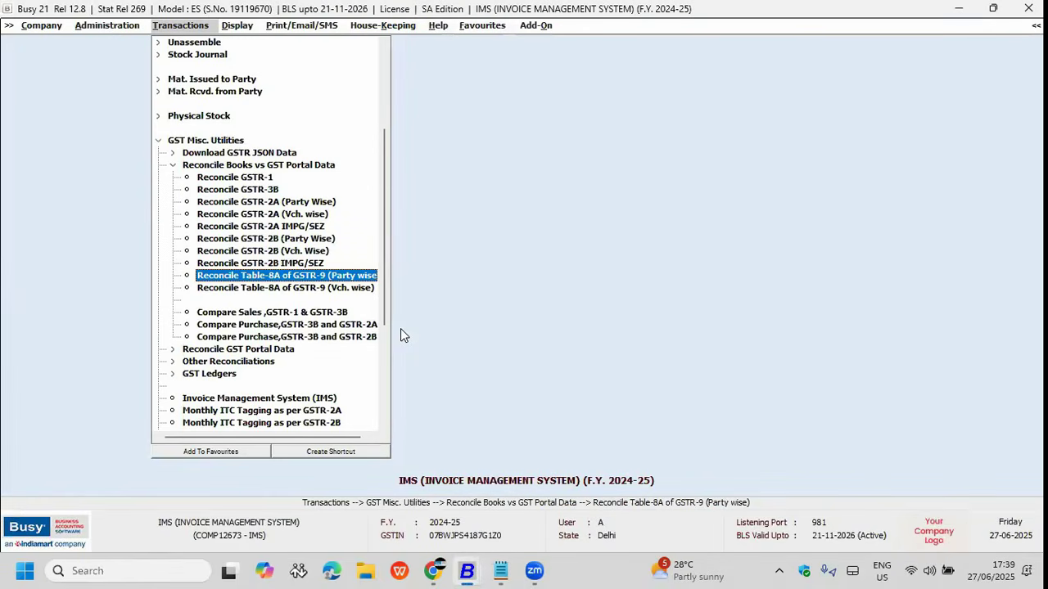
# Step: Open the Reconcile GSTR-2A (Party Wise) options from the reconciliation list
pyautogui.press('Up')
pyautogui.press('Up')
pyautogui.press('Up')
pyautogui.press('Up')
pyautogui.press('Up')
pyautogui.press('Up')
pyautogui.press('Up')
pyautogui.press('Up')
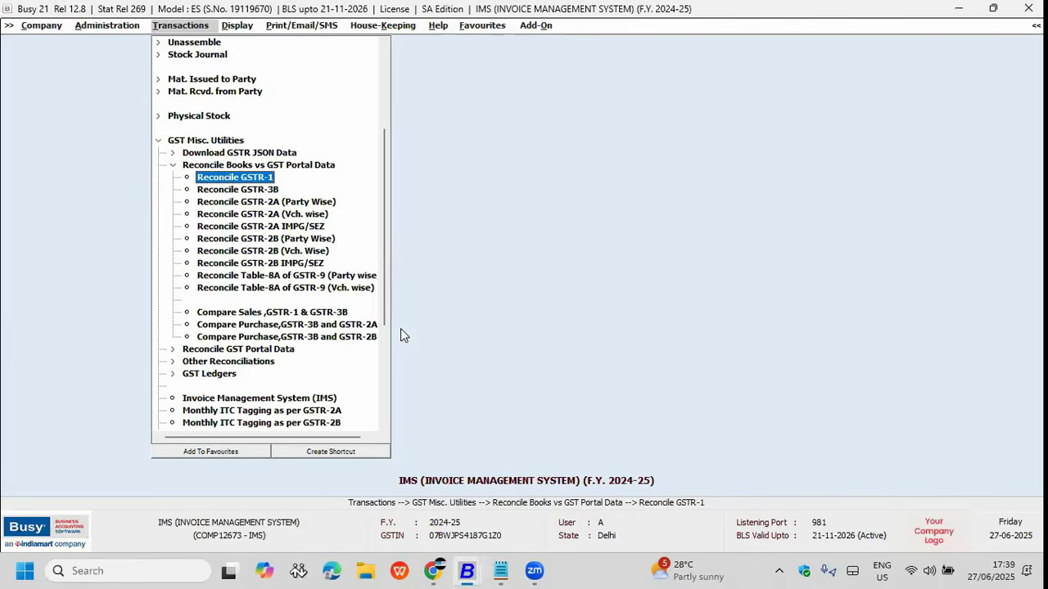
pyautogui.press('Up')
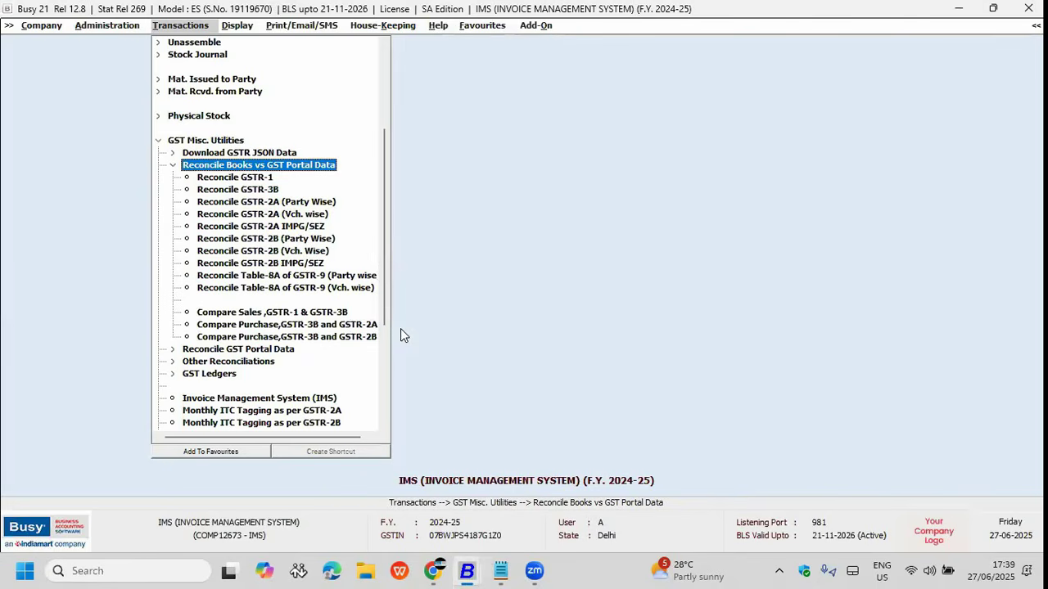
pyautogui.press('Up')
pyautogui.press('Down')
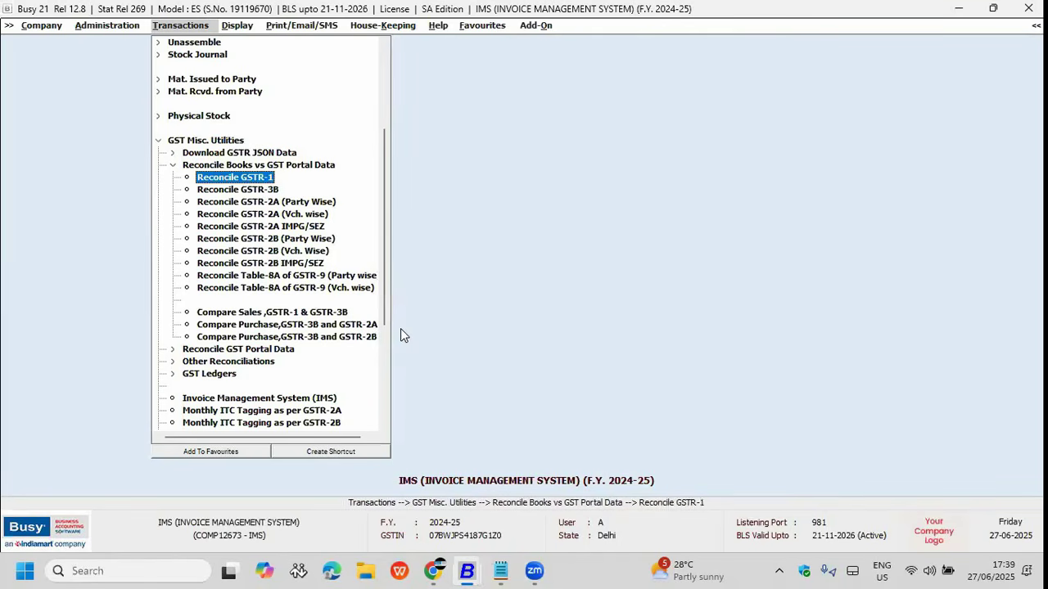
pyautogui.press('Down')
pyautogui.press('Down')
pyautogui.press('Down')
pyautogui.press('Down')
pyautogui.press('Down')
pyautogui.press('Down')
pyautogui.press('Down')
pyautogui.press('Down')
pyautogui.press('Down')
pyautogui.press('Down')
pyautogui.press('Down')
pyautogui.press('Down')
pyautogui.press('Up')
pyautogui.press('Up')
pyautogui.press('Up')
pyautogui.press('Up')
pyautogui.press('Up')
pyautogui.press('Up')
pyautogui.press('Up')
pyautogui.press('Up')
pyautogui.press('Up')
pyautogui.press('Up')
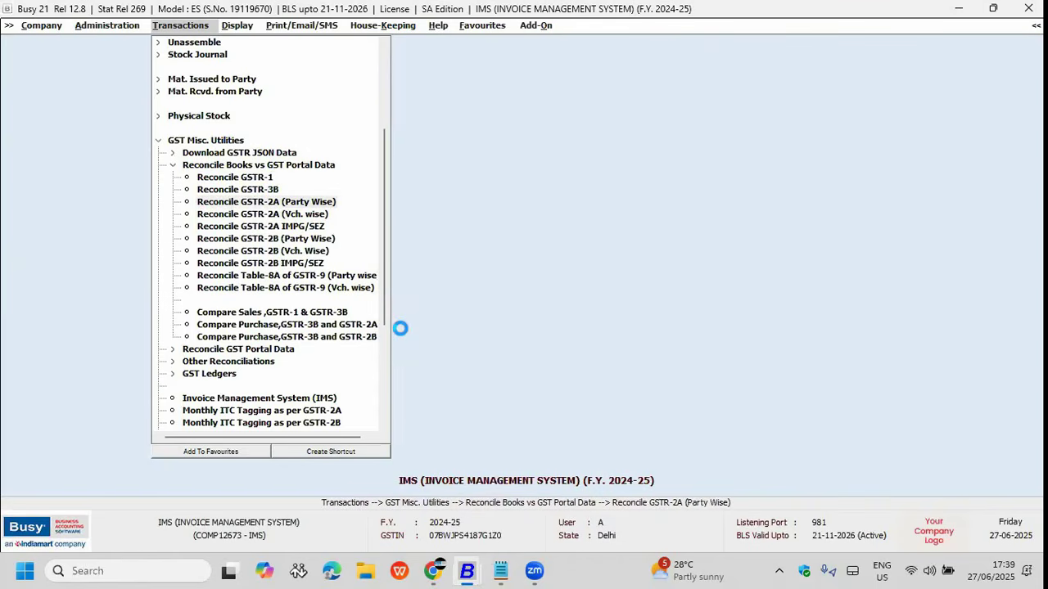
pyautogui.press('Return')
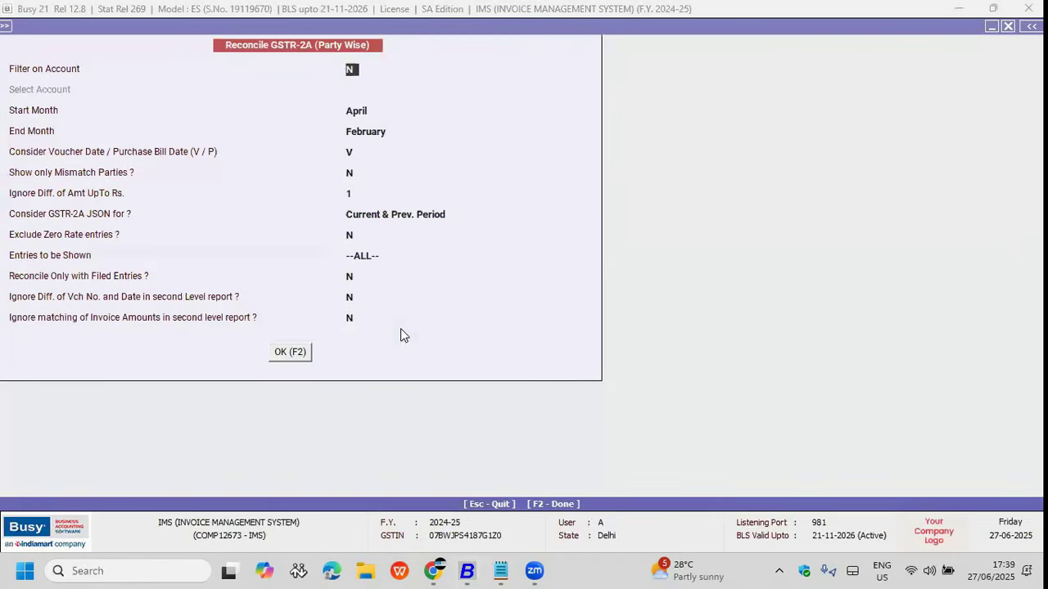
# Step: Run the GSTR-2A party-wise report, skipping missing January files, review parties to NAVRANG APPARELS, then close it
pyautogui.press('F2')
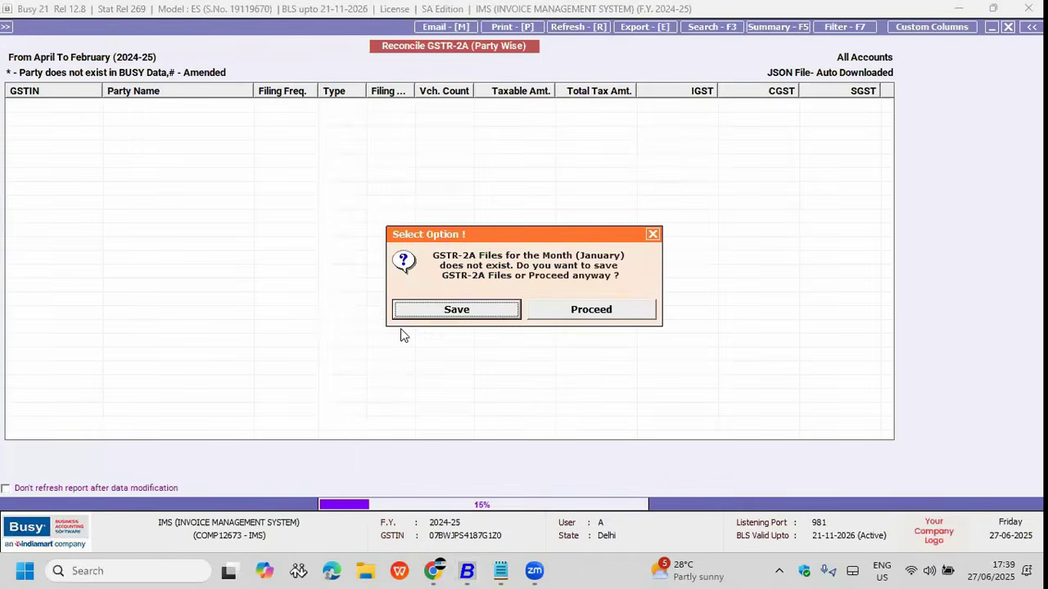
pyautogui.press('Right')
pyautogui.press('Return')
pyautogui.press('Down')
pyautogui.press('Down')
pyautogui.press('Down')
pyautogui.press('Down')
pyautogui.press('Down')
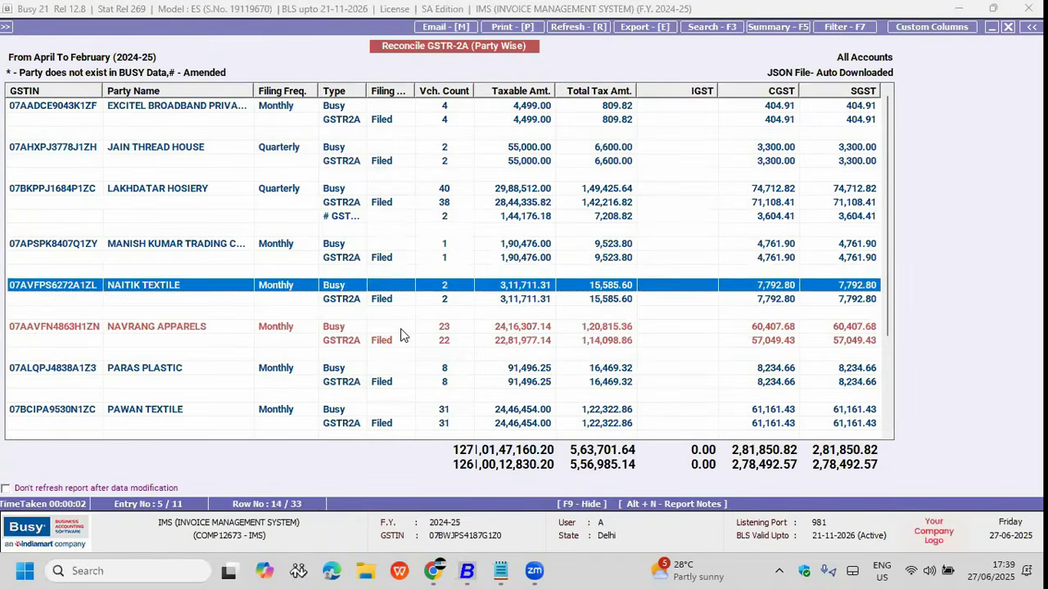
pyautogui.press('Down')
pyautogui.press('Escape')
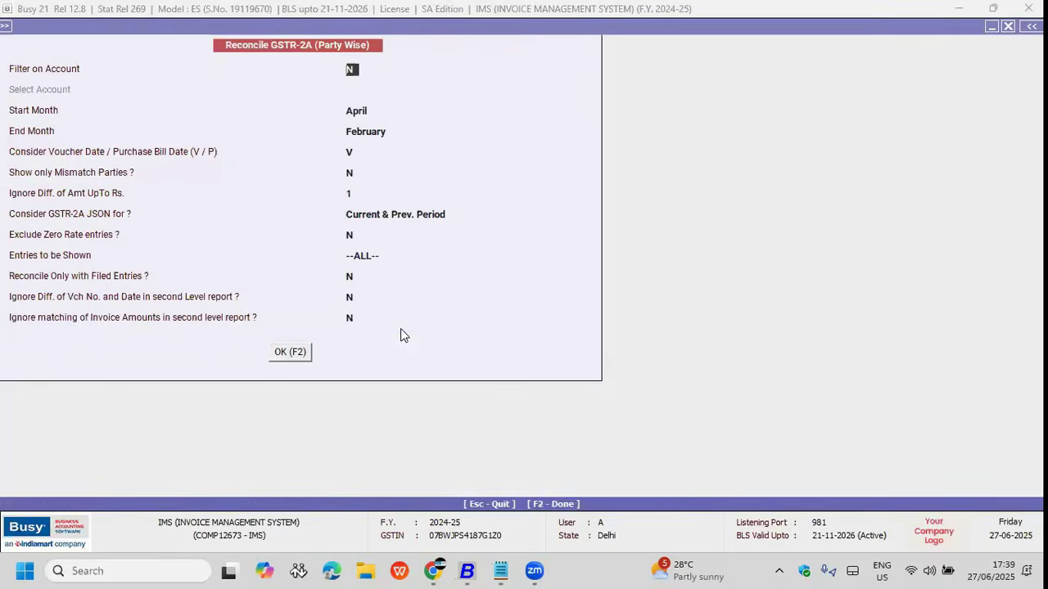
pyautogui.press('Escape')
pyautogui.press('Down')
pyautogui.press('Down')
pyautogui.press('Down')
pyautogui.press('Down')
pyautogui.press('Down')
pyautogui.press('Down')
pyautogui.press('Down')
pyautogui.press('Down')
pyautogui.press('Down')
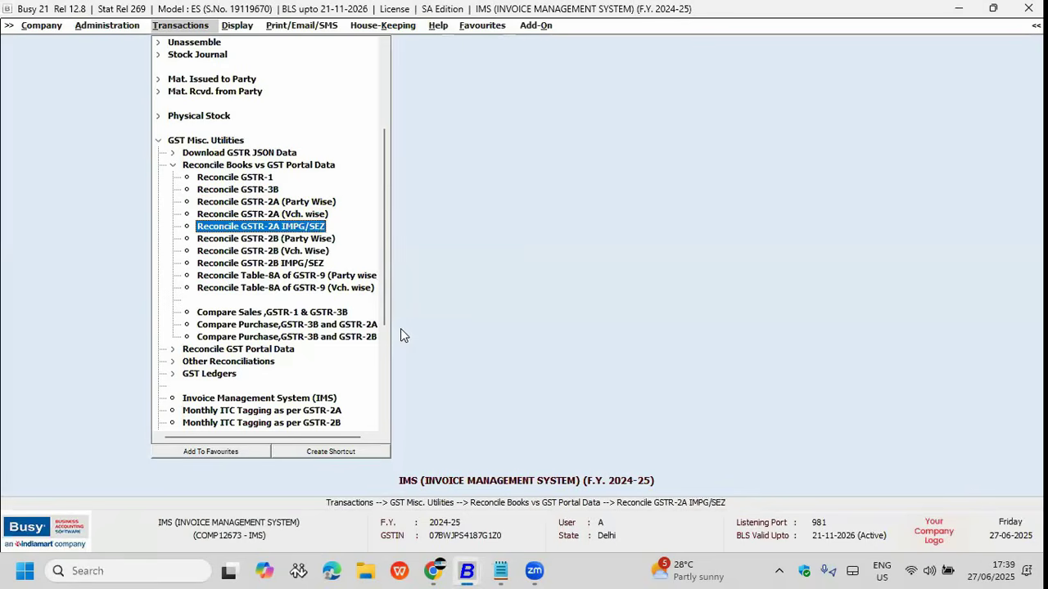
pyautogui.press('Up')
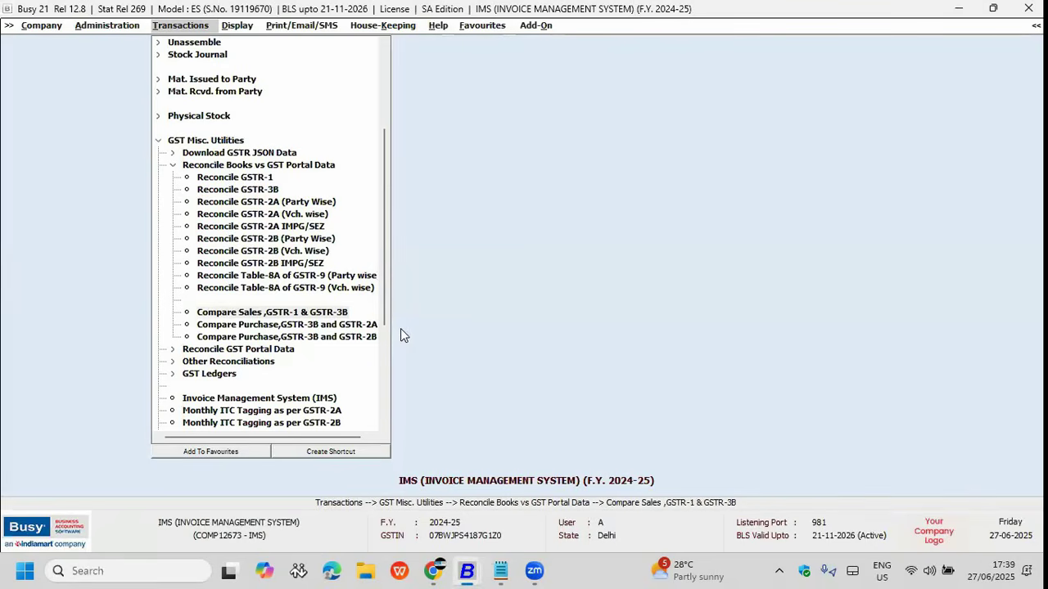
pyautogui.press('Return')
pyautogui.press('Return')
pyautogui.press('Return')
pyautogui.press('Return')
pyautogui.press('Return')
pyautogui.press('Return')
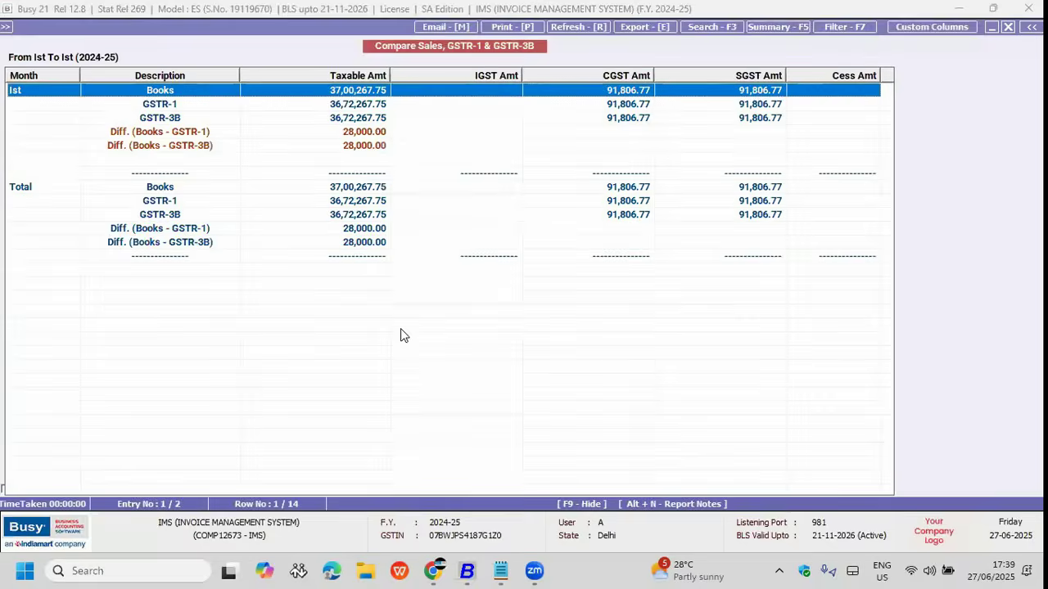
pyautogui.press('Down')
pyautogui.press('Down')
pyautogui.press('Up')
pyautogui.press('Up')
pyautogui.press('Down')
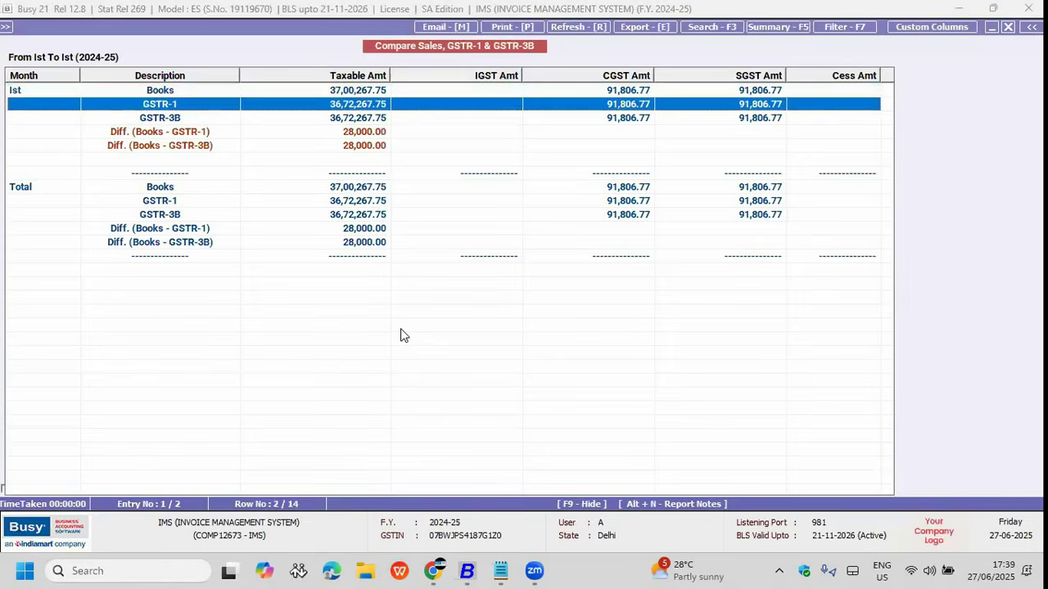
pyautogui.press('Down')
pyautogui.press('Down')
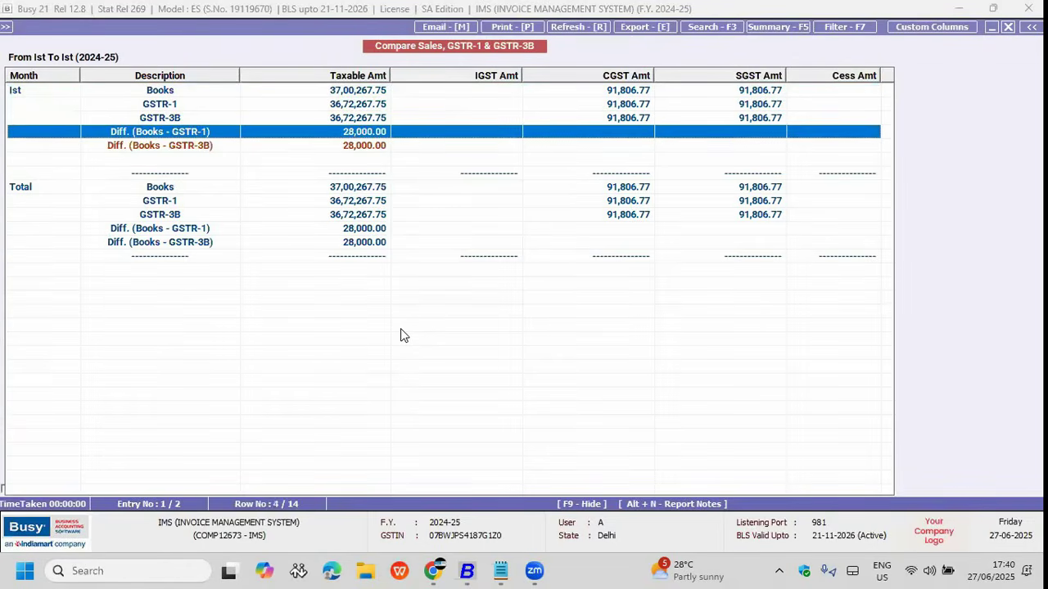
pyautogui.press('Down')
pyautogui.press('Up')
pyautogui.press('Down')
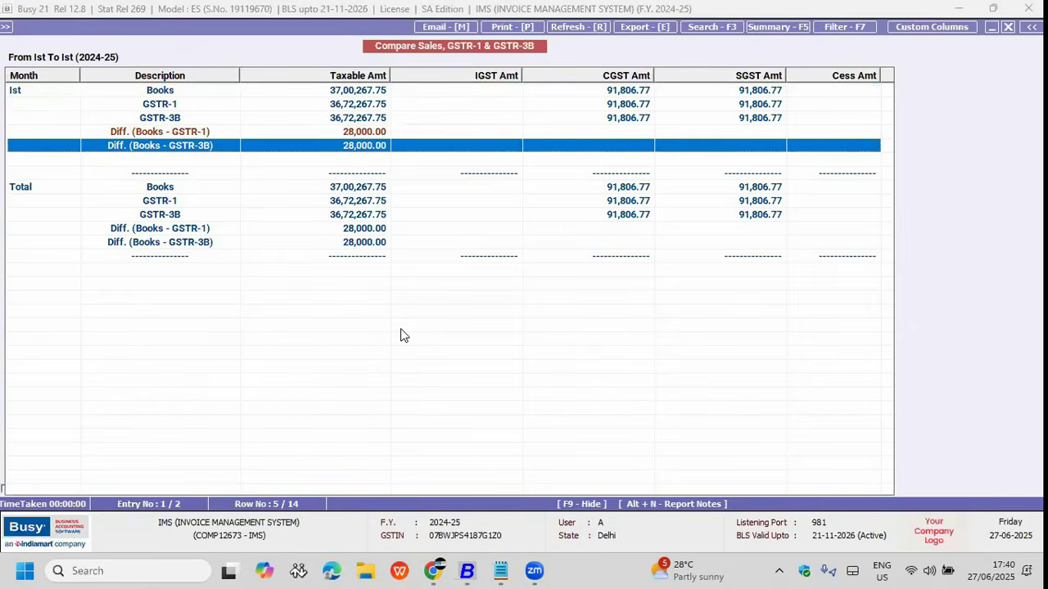
pyautogui.press('Up')
pyautogui.press('Up')
pyautogui.press('Up')
pyautogui.press('Up')
pyautogui.press('Return')
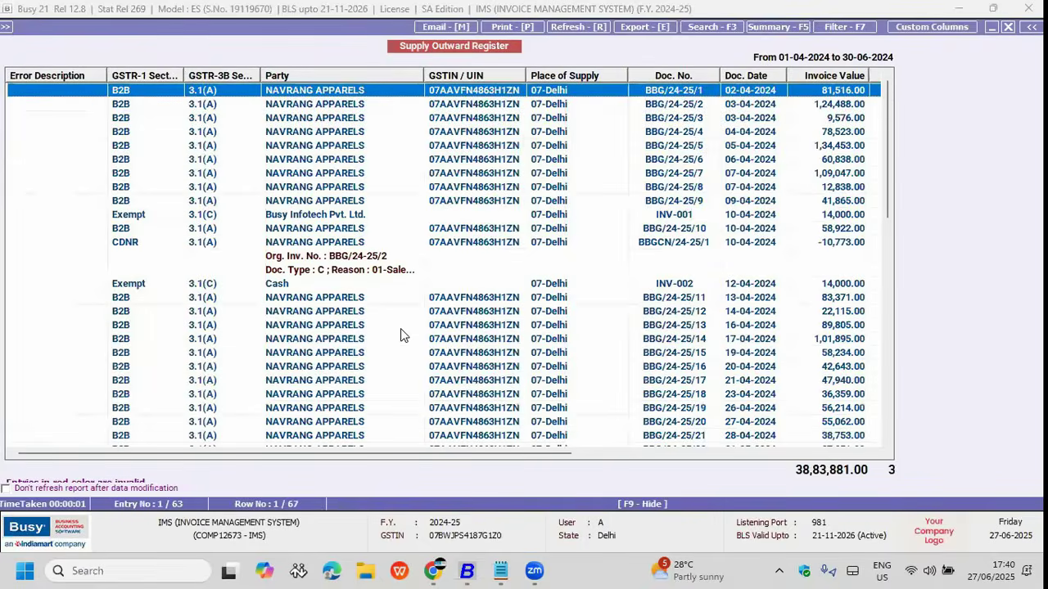
pyautogui.press('Escape')
pyautogui.press('Escape')
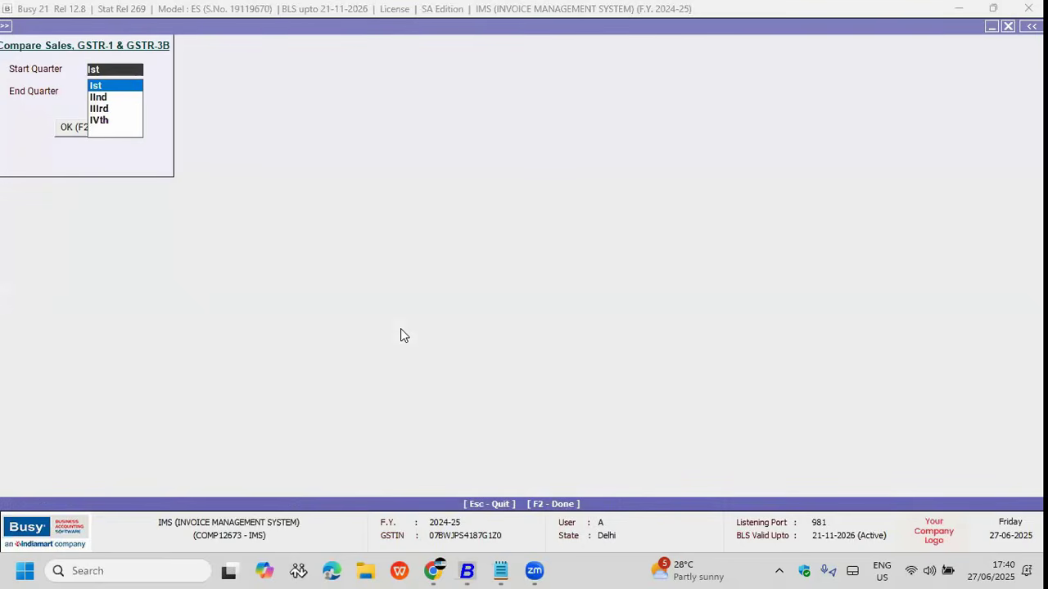
pyautogui.press('Return')
pyautogui.press('Escape')
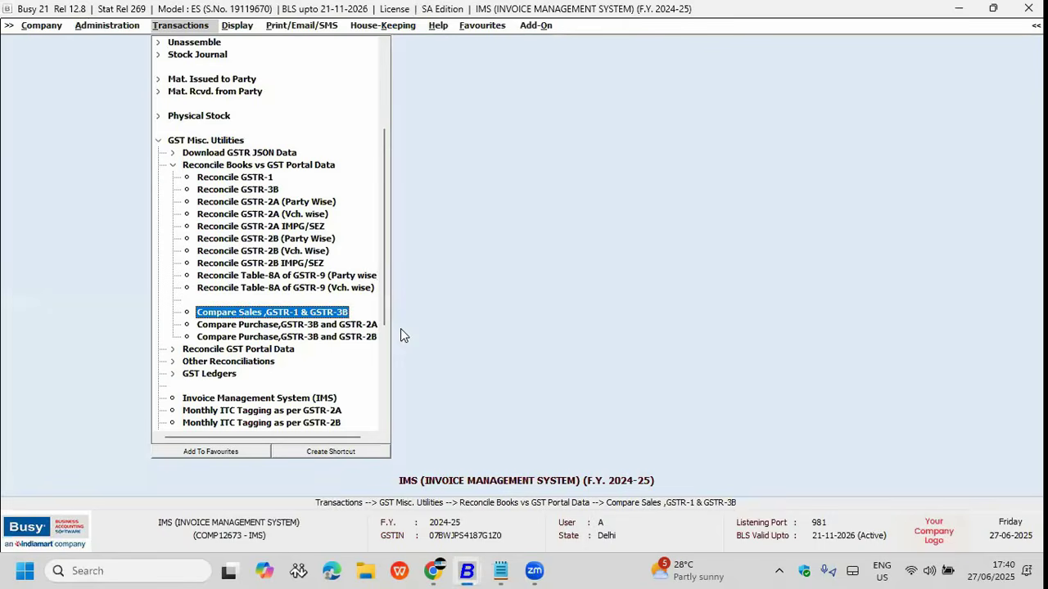
pyautogui.press('Down')
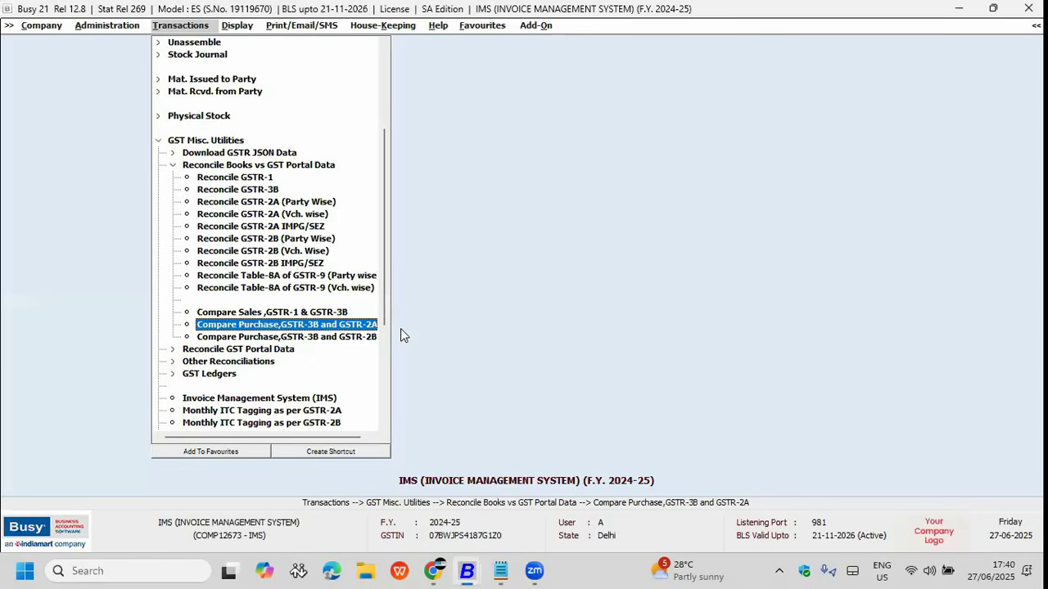
pyautogui.press('Return')
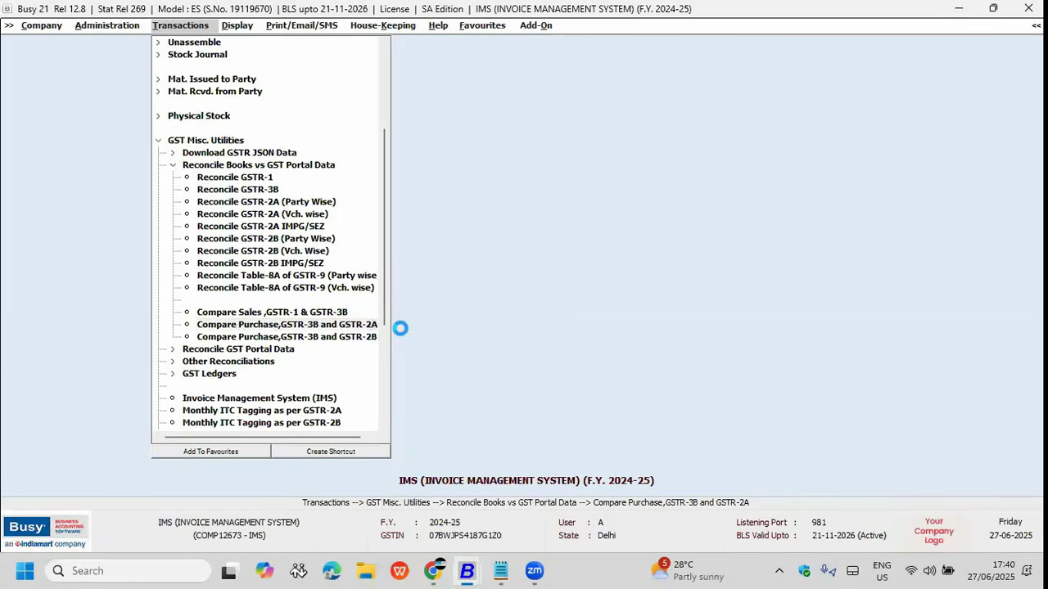
pyautogui.press('F2')
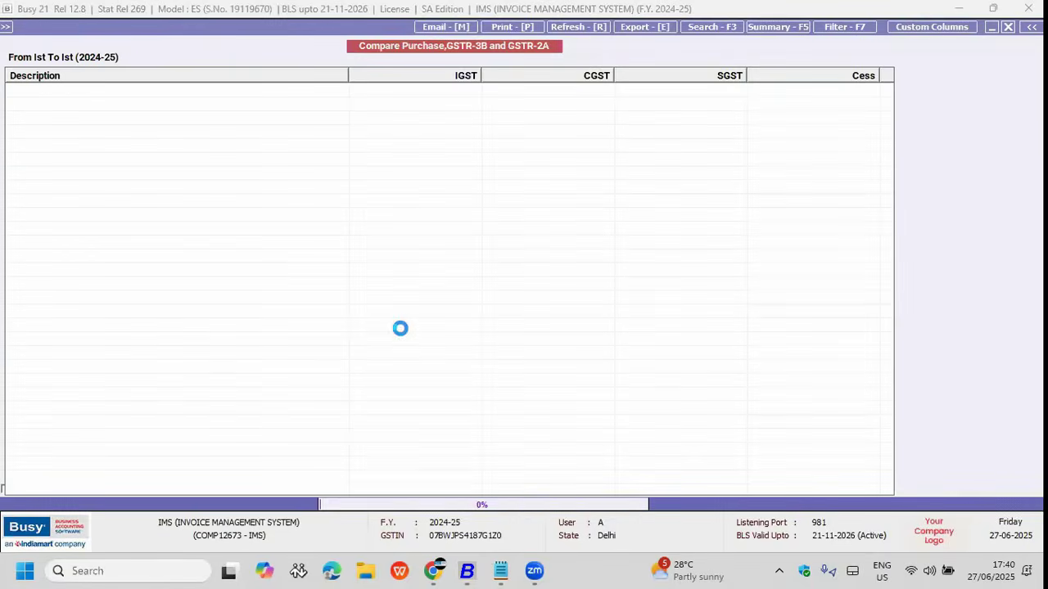
pyautogui.press('Down')
pyautogui.press('Down')
pyautogui.press('Down')
pyautogui.press('Down')
pyautogui.press('Down')
pyautogui.press('Down')
pyautogui.press('Down')
pyautogui.press('Down')
pyautogui.press('Down')
pyautogui.press('Down')
pyautogui.press('Down')
pyautogui.press('Down')
pyautogui.press('Down')
pyautogui.press('Down')
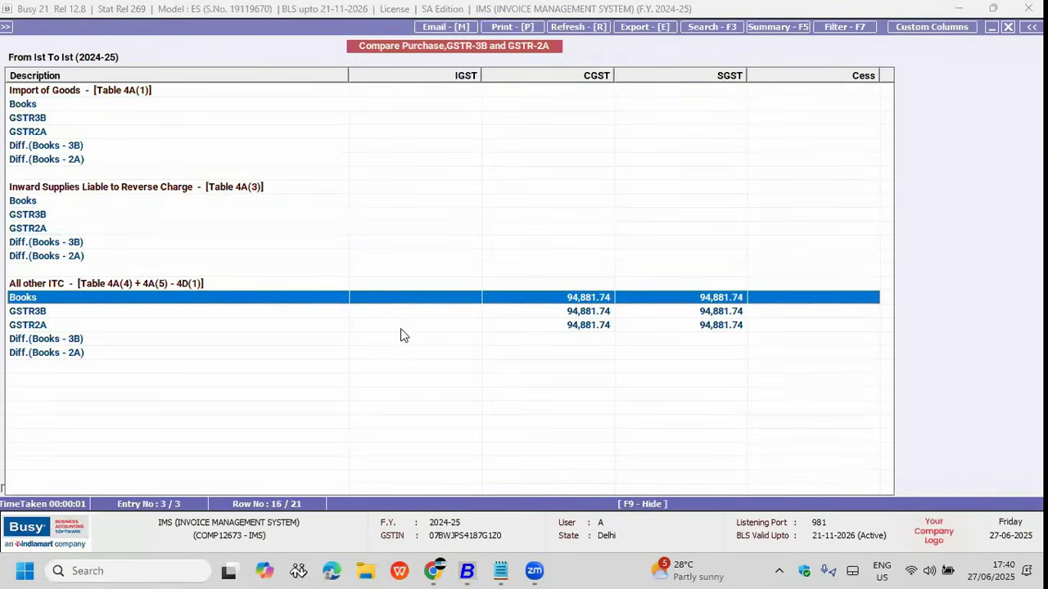
pyautogui.press('Down')
pyautogui.press('Down')
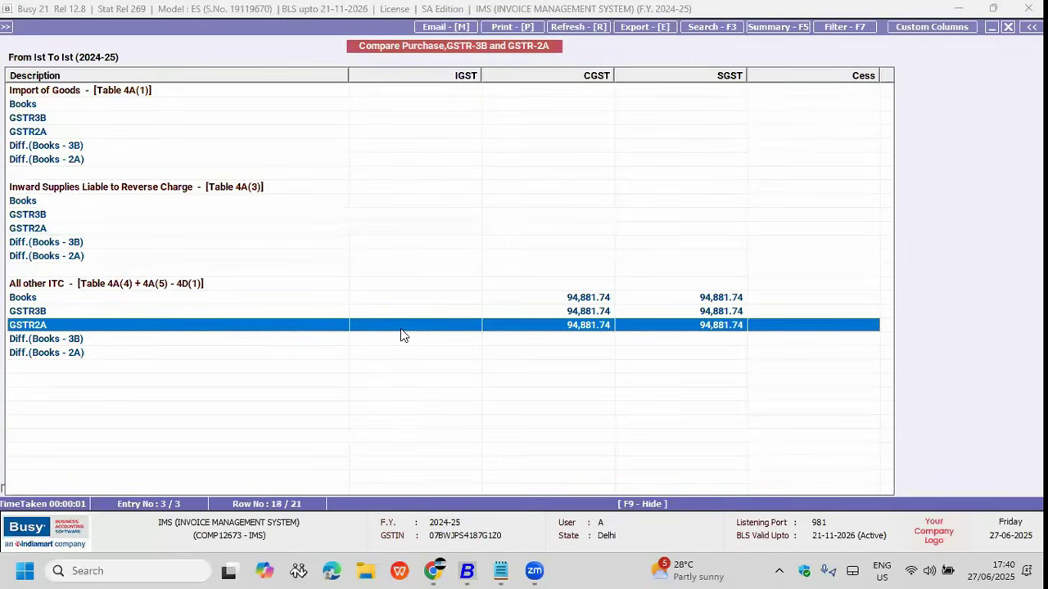
pyautogui.press('Down')
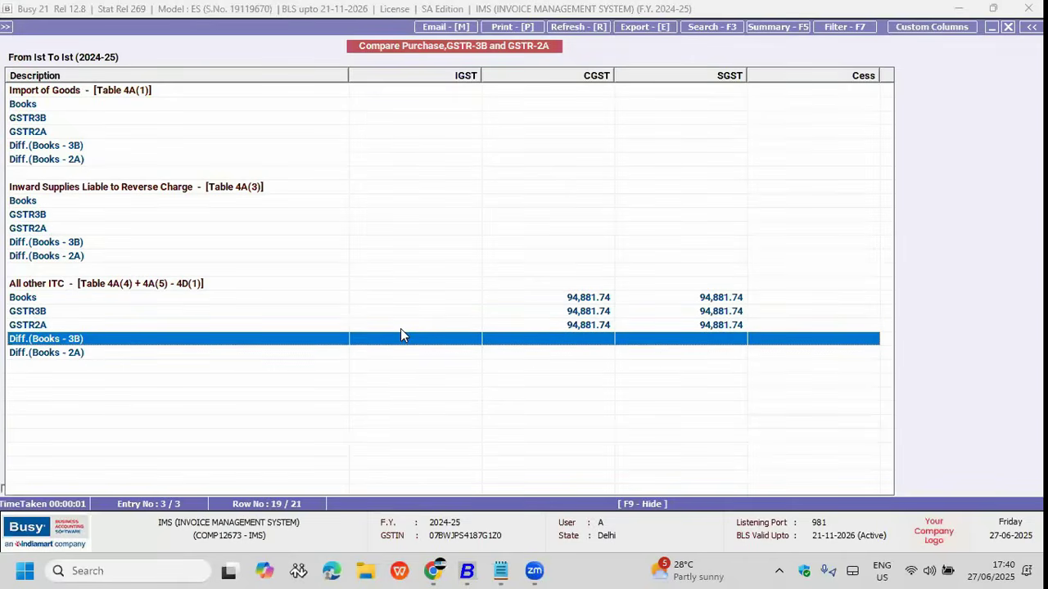
pyautogui.press('Escape')
pyautogui.press('Escape')
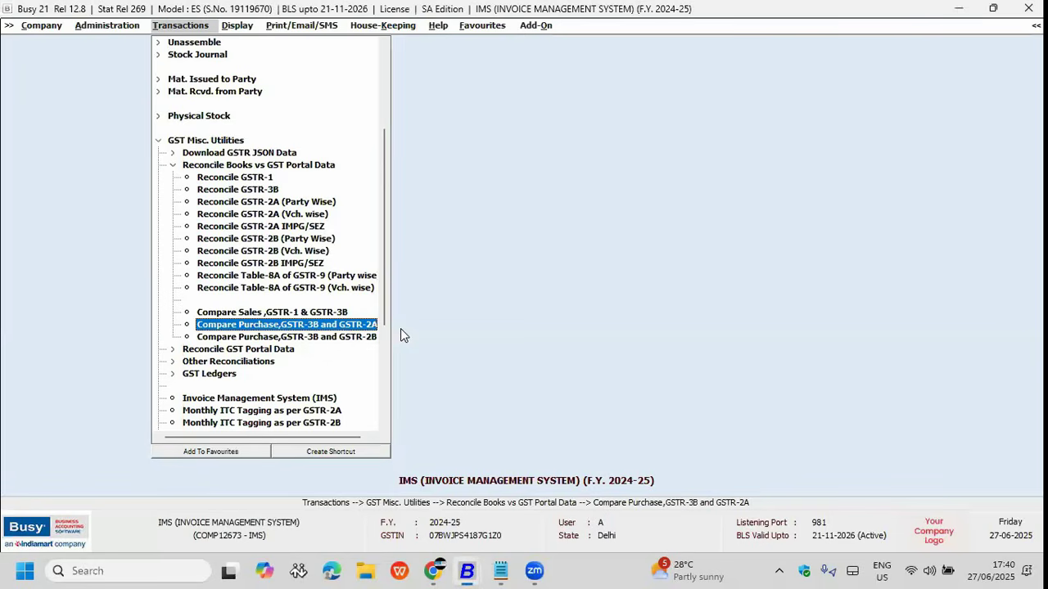
pyautogui.press('Down')
pyautogui.press('Down')
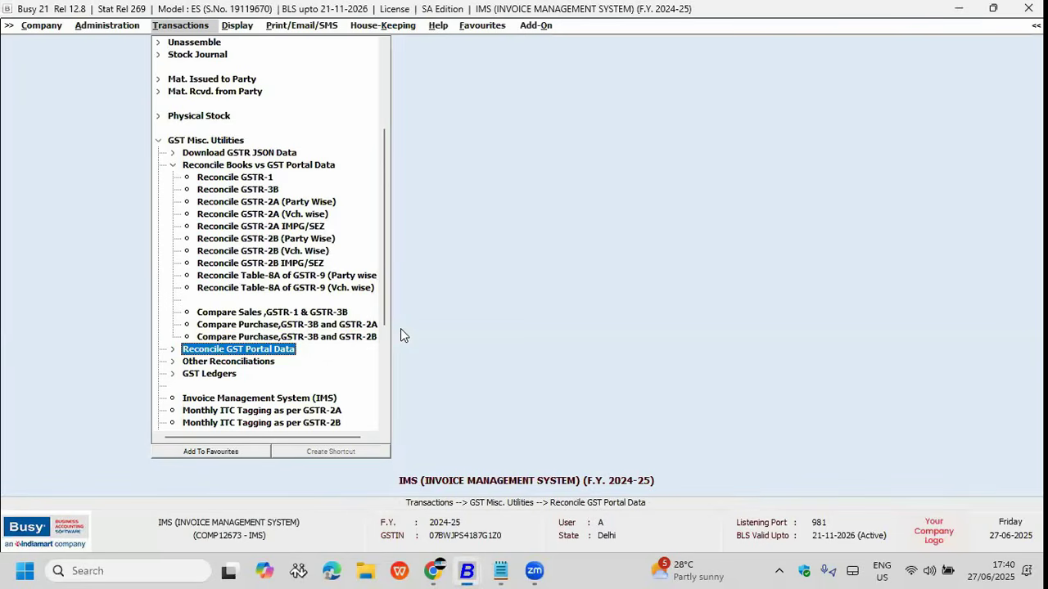
# Step: Collapse Reconcile Books vs GST Portal Data and expand Other Reconciliations to RCM Paid vs RCM ITC Claimed
pyautogui.press('Escape')
pyautogui.press('Return')
pyautogui.press('Down')
pyautogui.press('Escape')
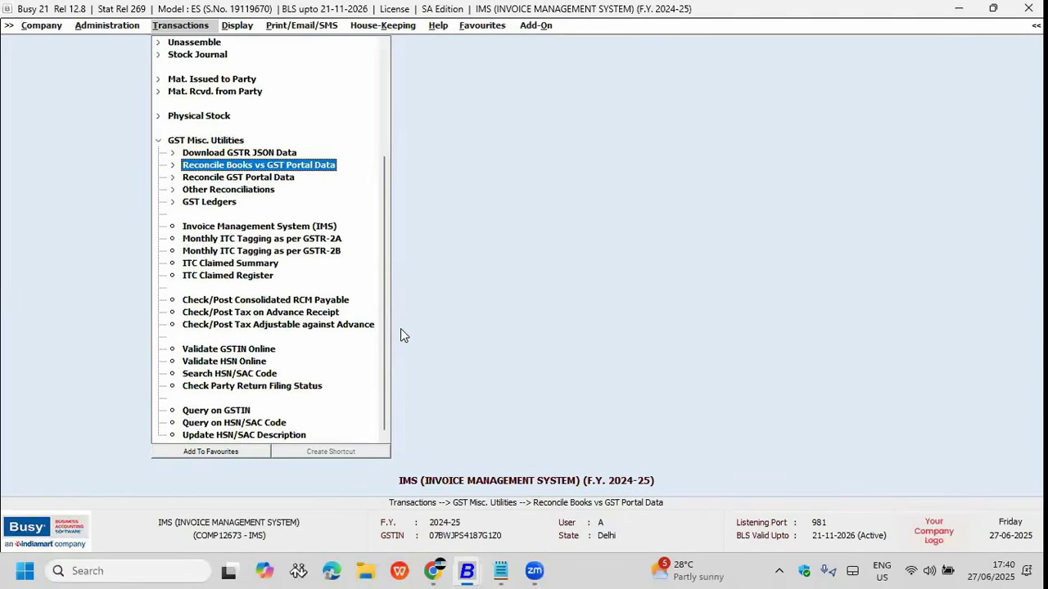
pyautogui.press('Return')
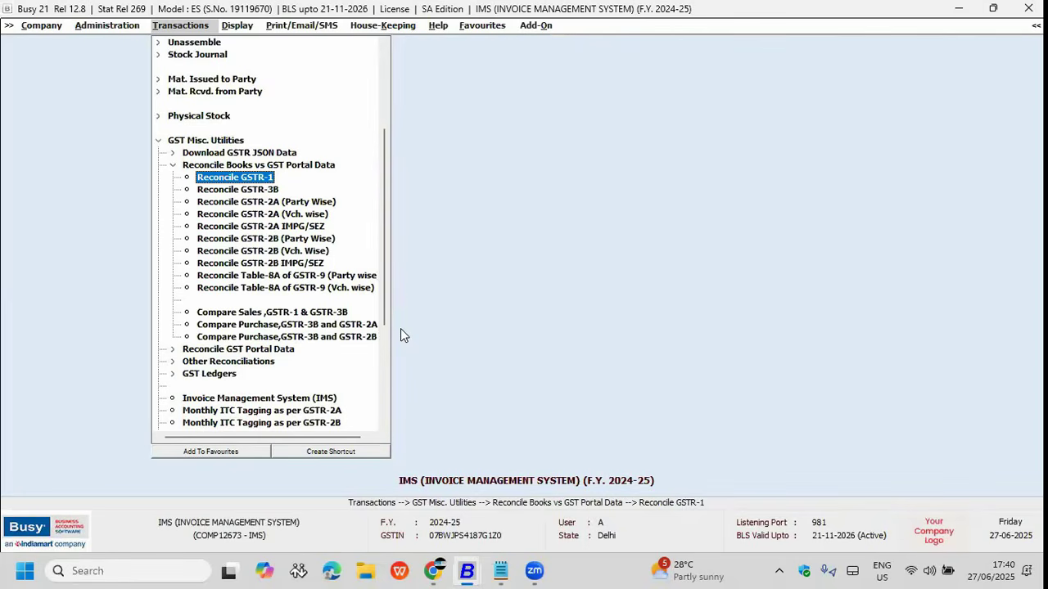
pyautogui.press('Down')
pyautogui.press('Down')
pyautogui.press('Down')
pyautogui.press('Down')
pyautogui.press('Down')
pyautogui.press('Down')
pyautogui.press('Down')
pyautogui.press('Down')
pyautogui.press('Down')
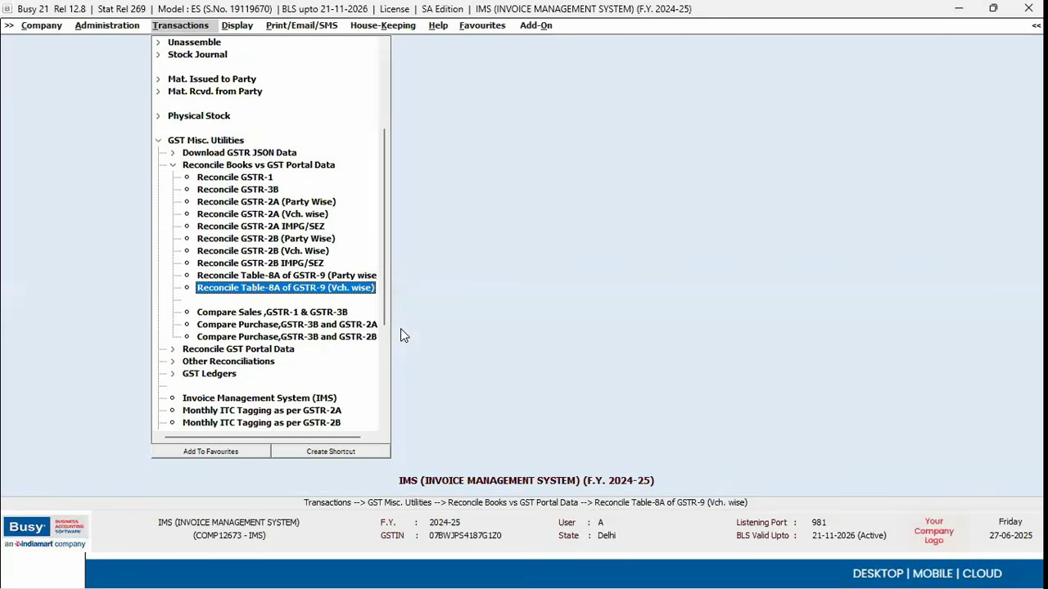
pyautogui.press('Left')
pyautogui.press('Down')
pyautogui.press('Down')
pyautogui.press('Right')
pyautogui.press('Down')
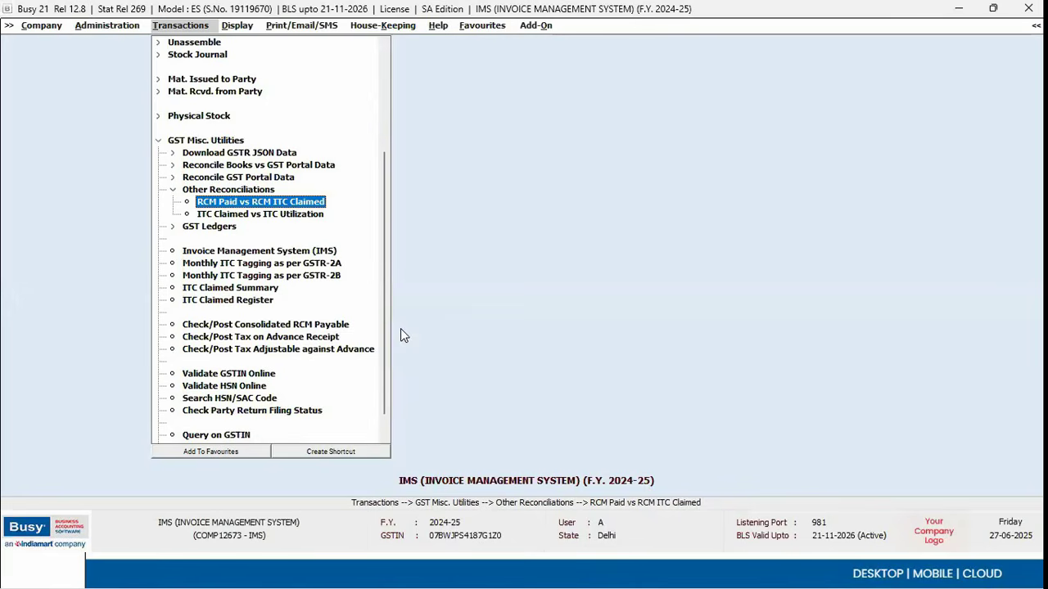
# Step: Review the RCM Paid vs RCM ITC Claimed report's claimed and difference rows, then close it
pyautogui.press('Return')
pyautogui.press('Return')
pyautogui.press('Return')
pyautogui.press('Return')
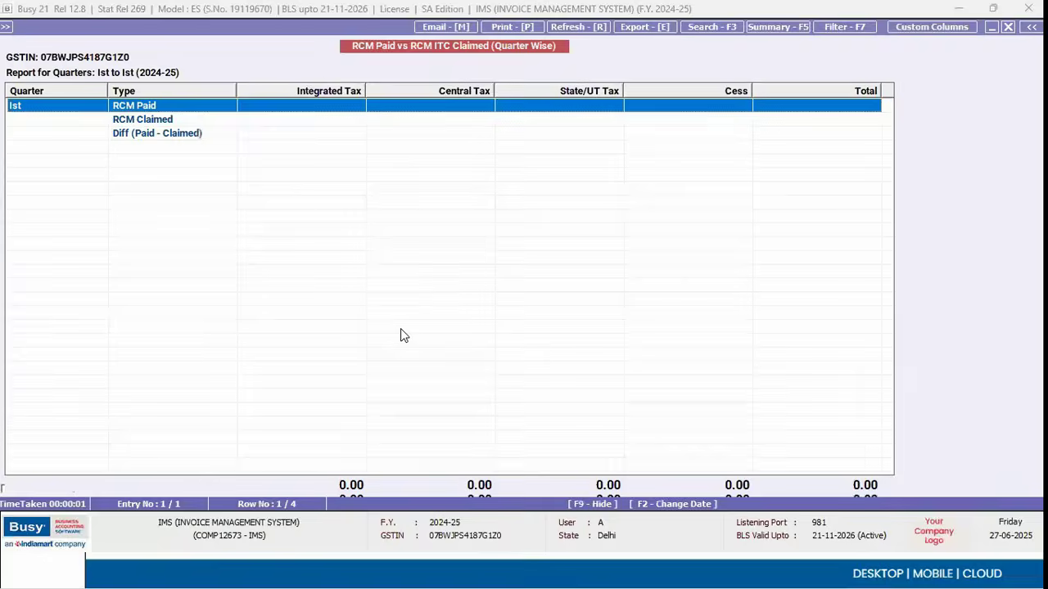
pyautogui.press('Down')
pyautogui.press('Down')
pyautogui.press('Up')
pyautogui.press('Down')
pyautogui.press('Up')
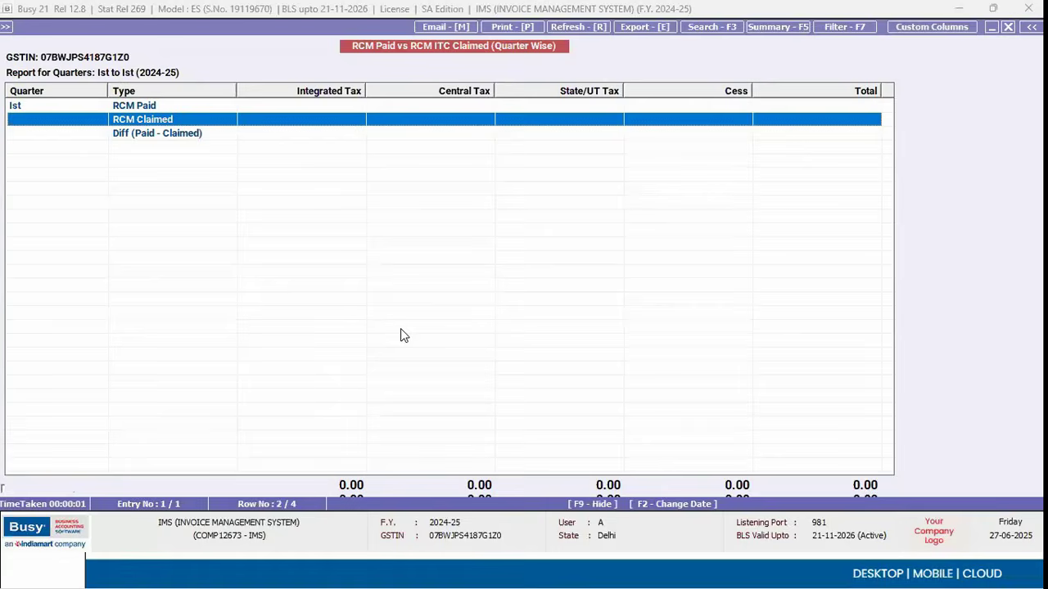
pyautogui.press('Escape')
pyautogui.press('Escape')
# Step: Check ITC Claimed vs ITC Utilization (1,89,763.48 claimed, none utilized), then switch to the CA presentation
pyautogui.press('Down')
pyautogui.press('Return')
pyautogui.press('Return')
pyautogui.press('Return')
pyautogui.press('Return')
pyautogui.press('Return')
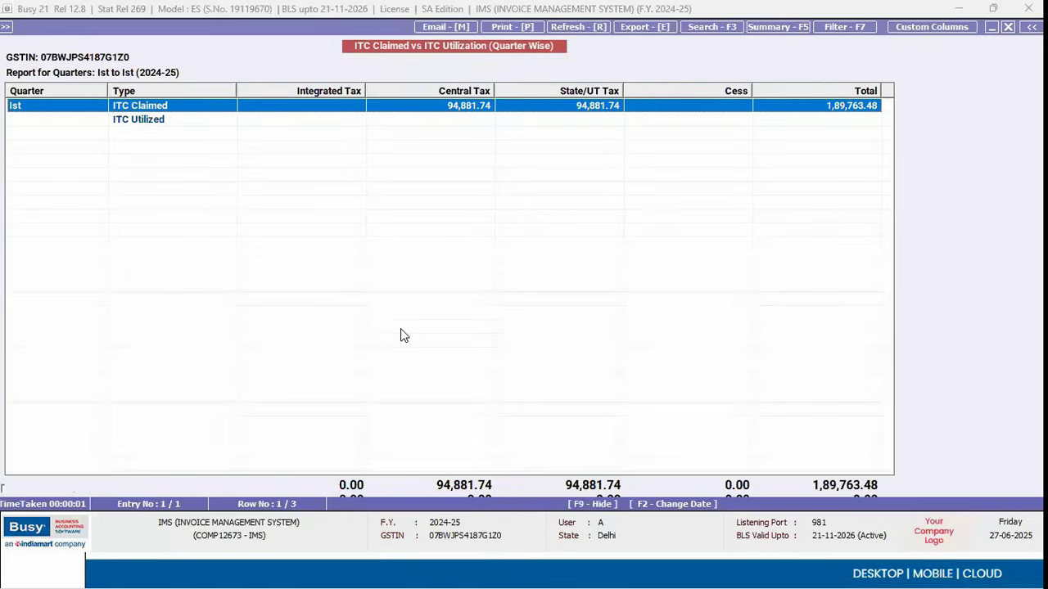
pyautogui.press('Down')
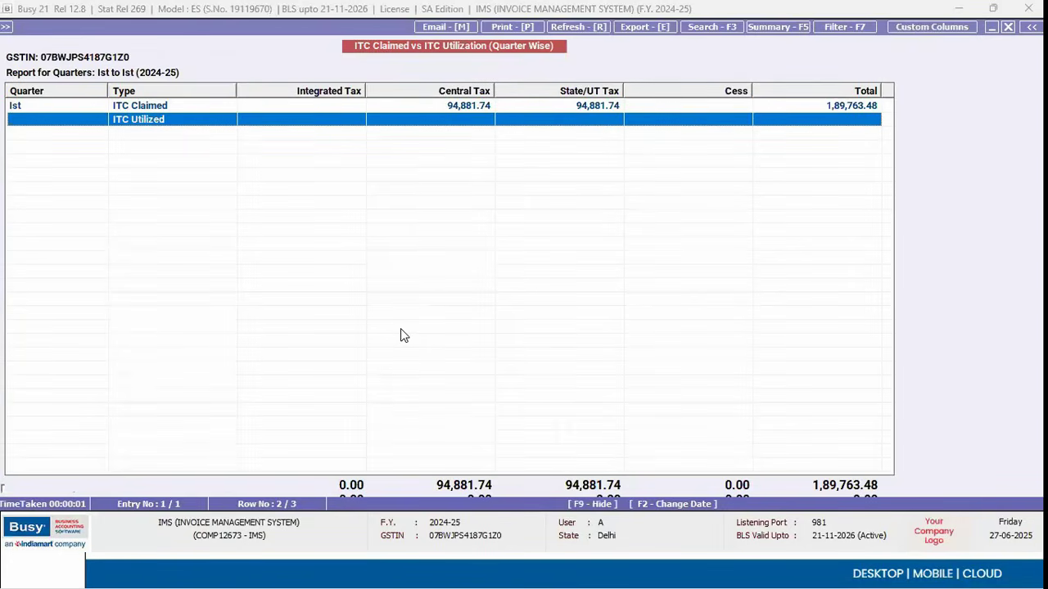
pyautogui.press('Up')
pyautogui.press('Down')
pyautogui.press('Up')
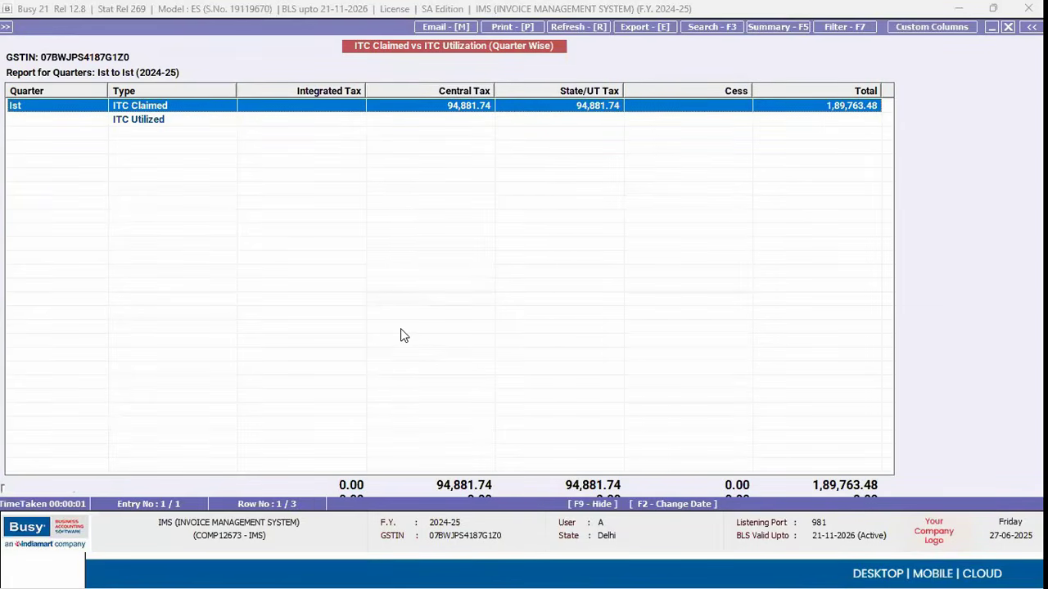
pyautogui.press('Down')
pyautogui.press('Down')
pyautogui.press('Up')
pyautogui.press('Up')
pyautogui.press('Escape')
pyautogui.press('Escape')
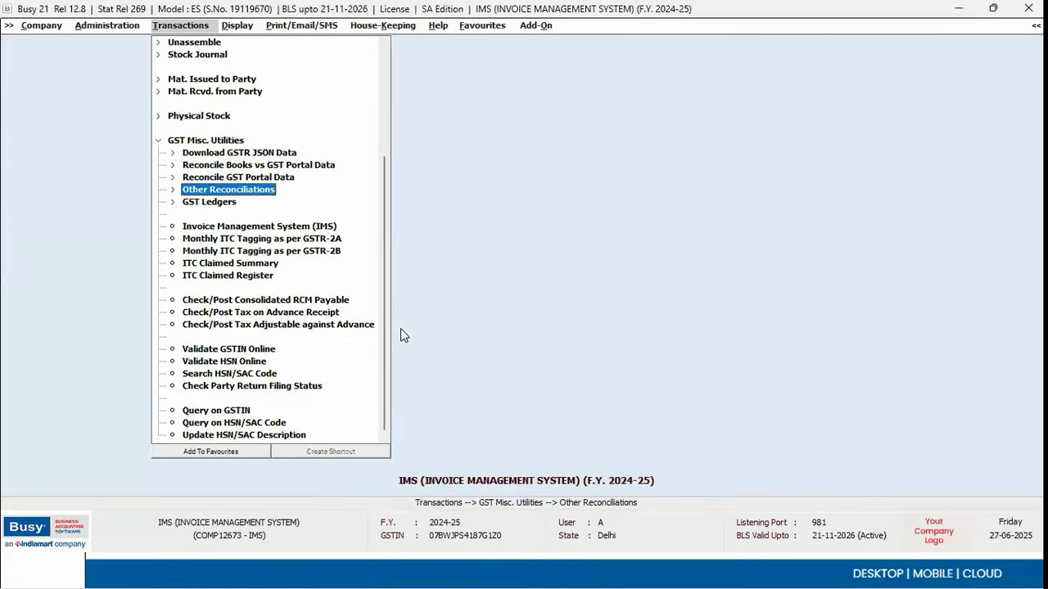
pyautogui.hotkey('alt', 'Tab')
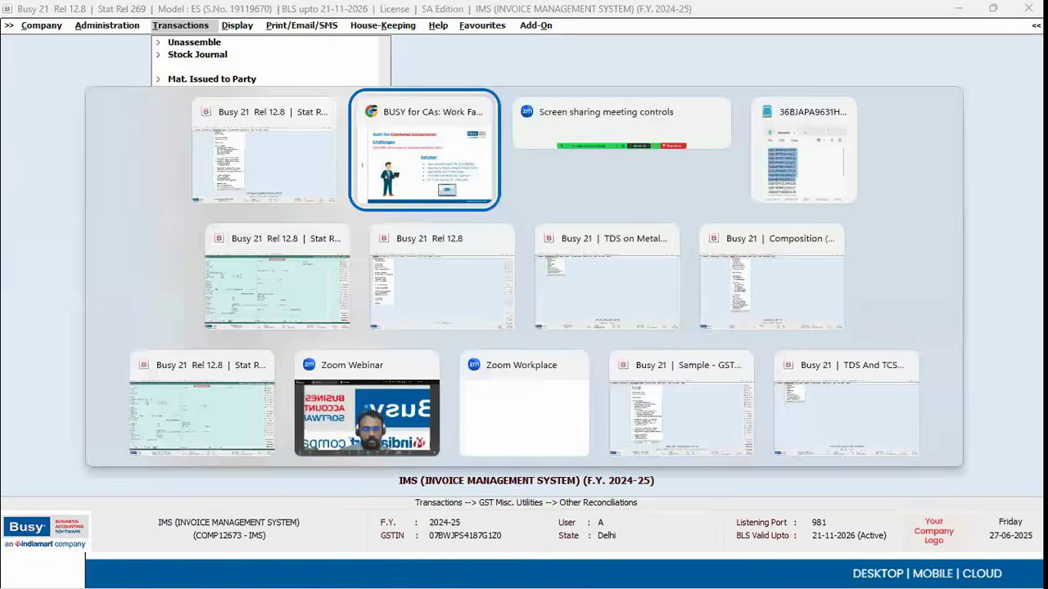
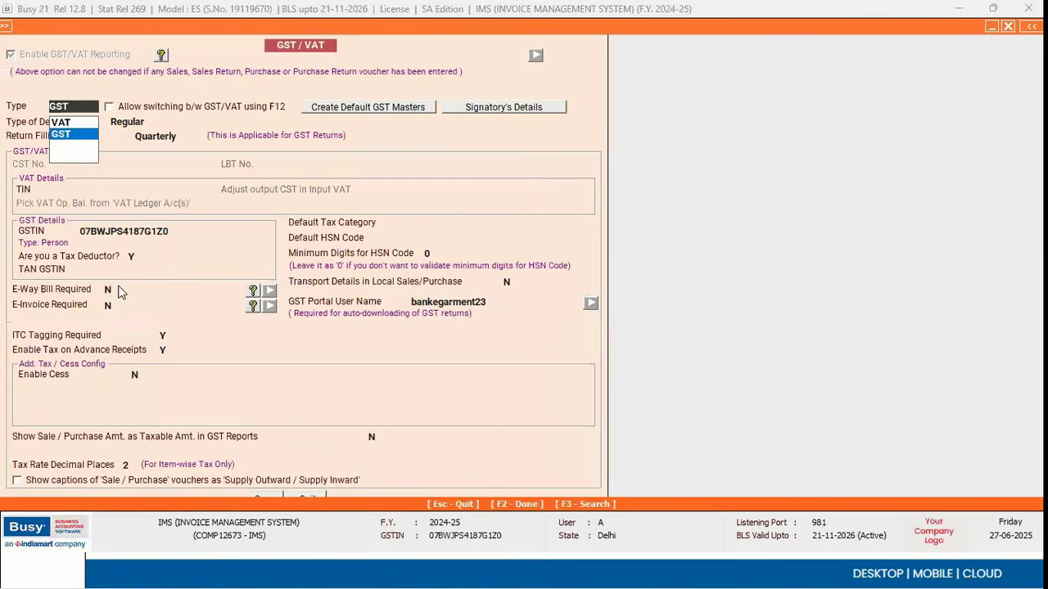
# Step: Keep GST reporting with Regular dealer type and set E-Way Bill Required to Y
pyautogui.press('Return')
pyautogui.press('Return')
pyautogui.write('Y')
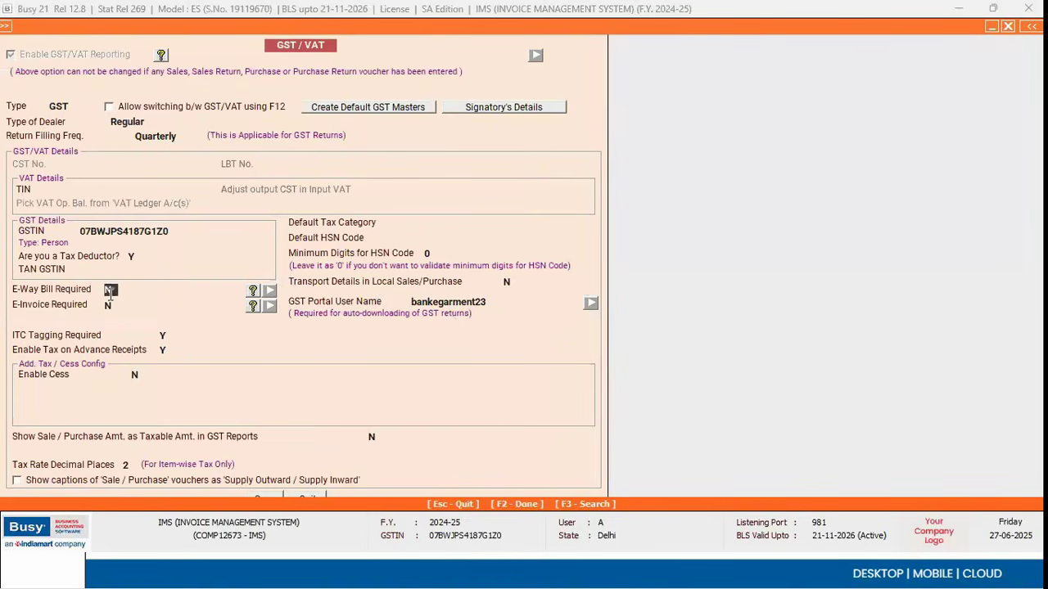
# Step: Review the Webtel GSP credential fields used for e-way bills and e-invoices
pyautogui.press('Return')
pyautogui.press('Escape')
pyautogui.click(215, 299)
pyautogui.press('Return')
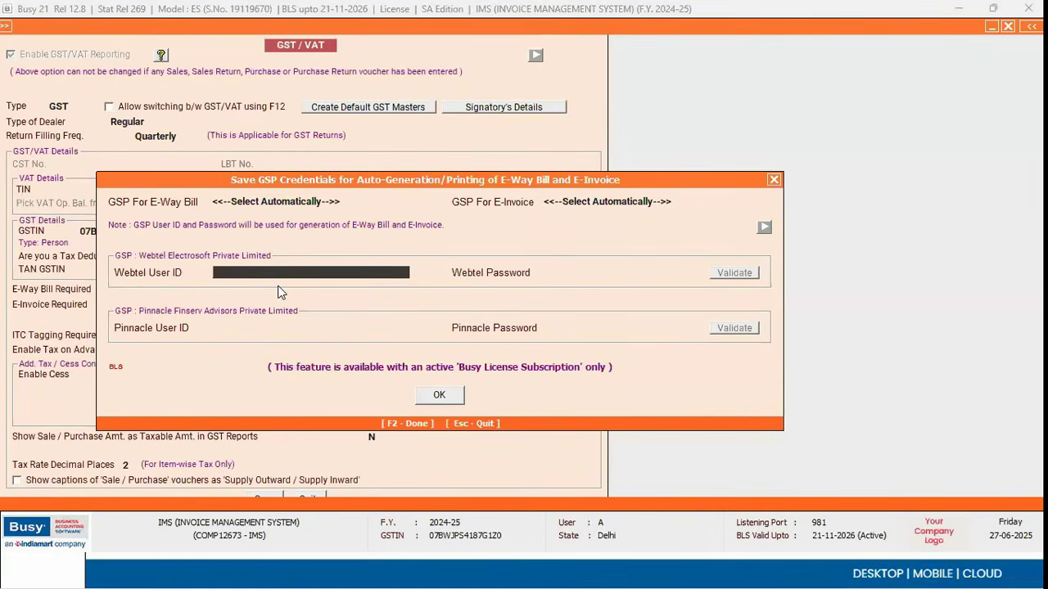
pyautogui.click(587, 270)
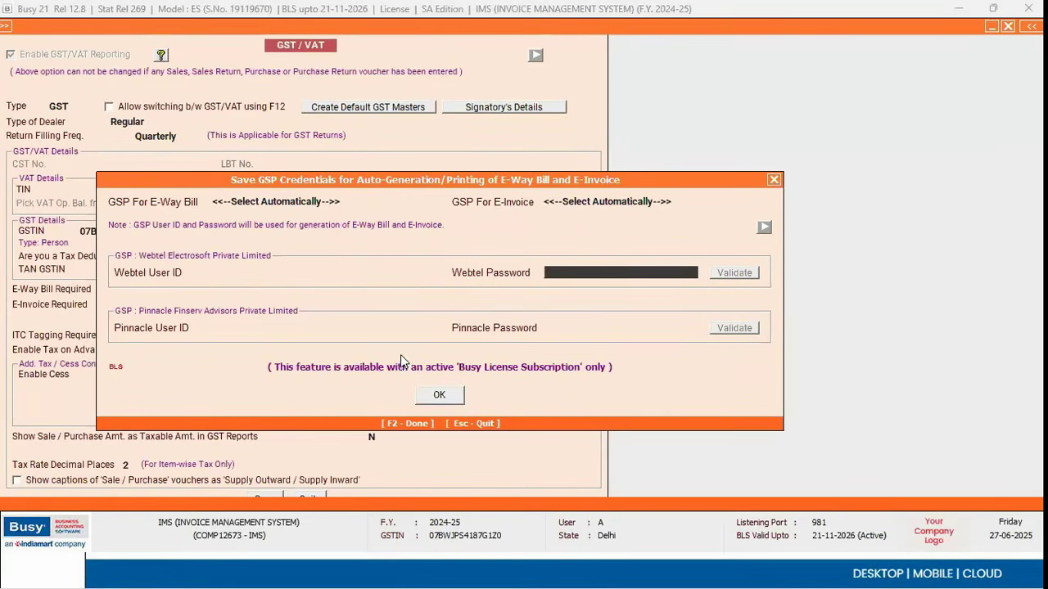
pyautogui.press('Escape')
pyautogui.press('Escape')
pyautogui.press('Escape')
# Step: Reopen Features / Options and move to the General section
pyautogui.press('Return')
pyautogui.press('Return')
pyautogui.press('Down')
pyautogui.press('Down')
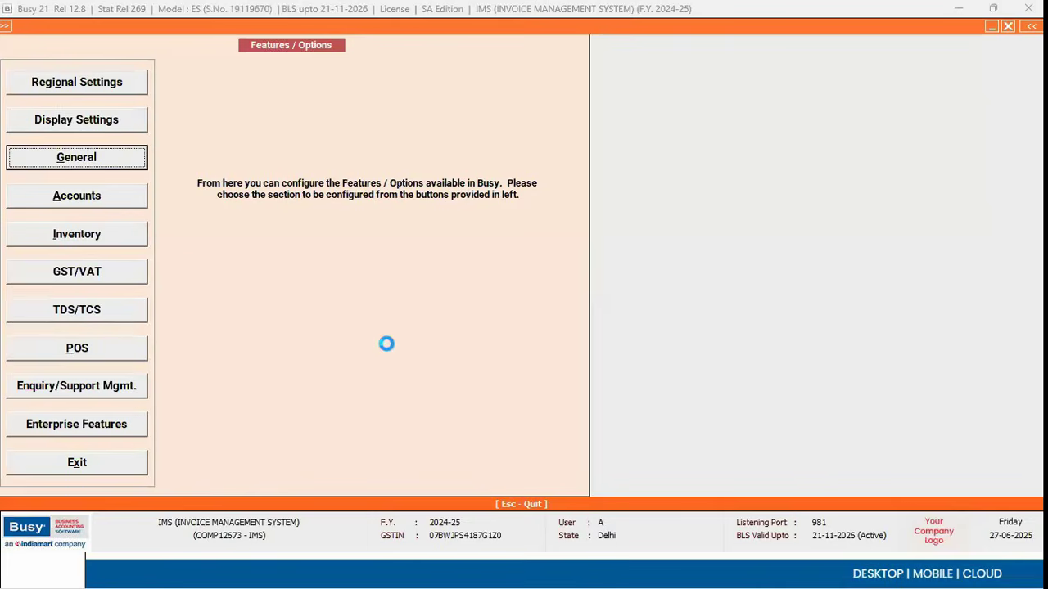
pyautogui.press('Return')
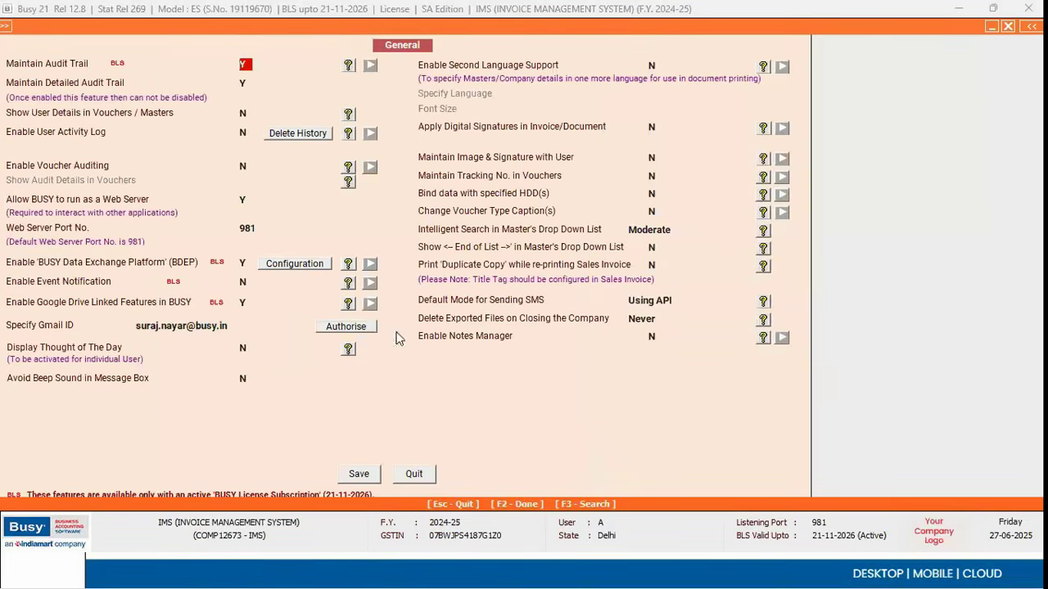
# Step: Set Apply Digital Signatures to Y, using BUSY as vendor and the first available certificate
pyautogui.click(652, 126)
pyautogui.write('Y')
pyautogui.click(701, 131)
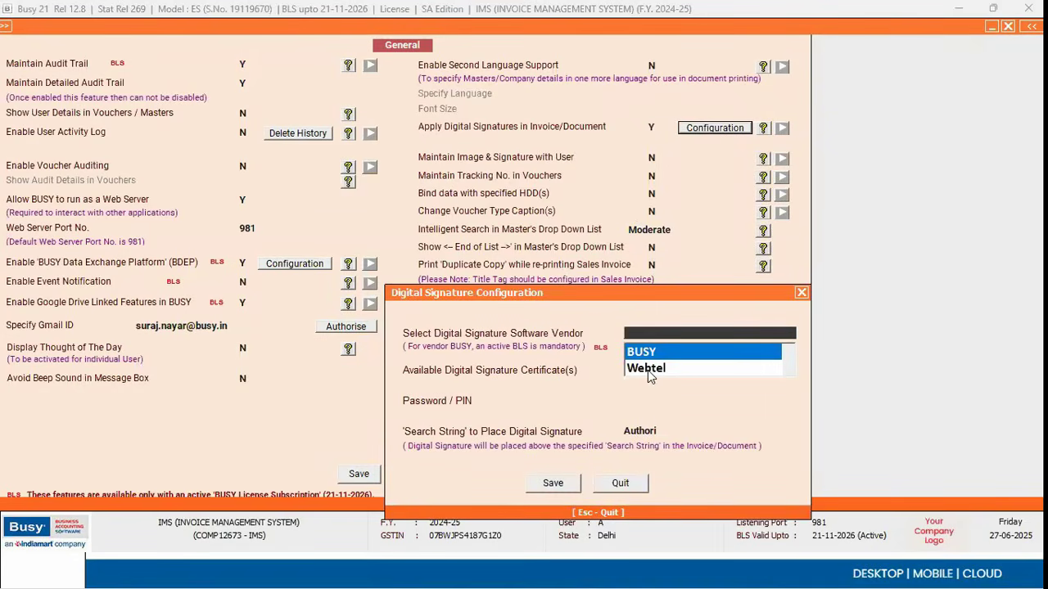
pyautogui.press('Return')
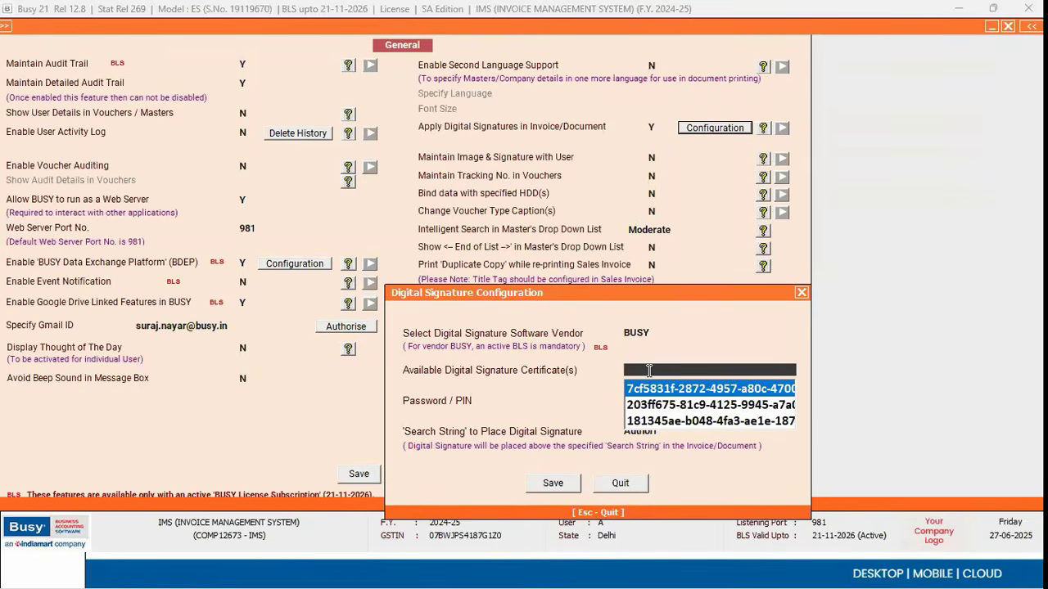
pyautogui.press('Return')
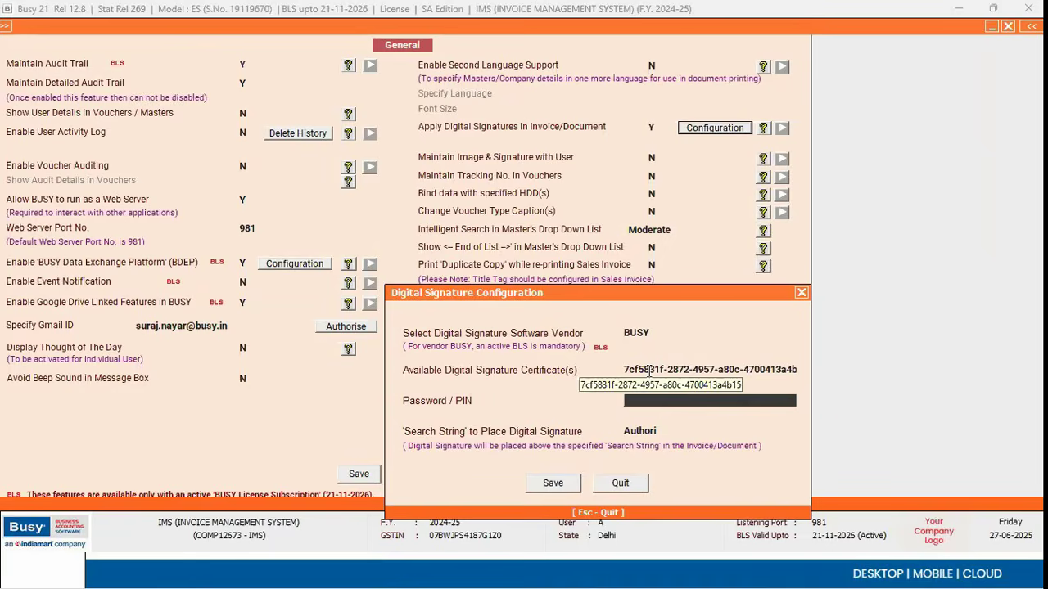
pyautogui.press('Escape')
pyautogui.press('Escape')
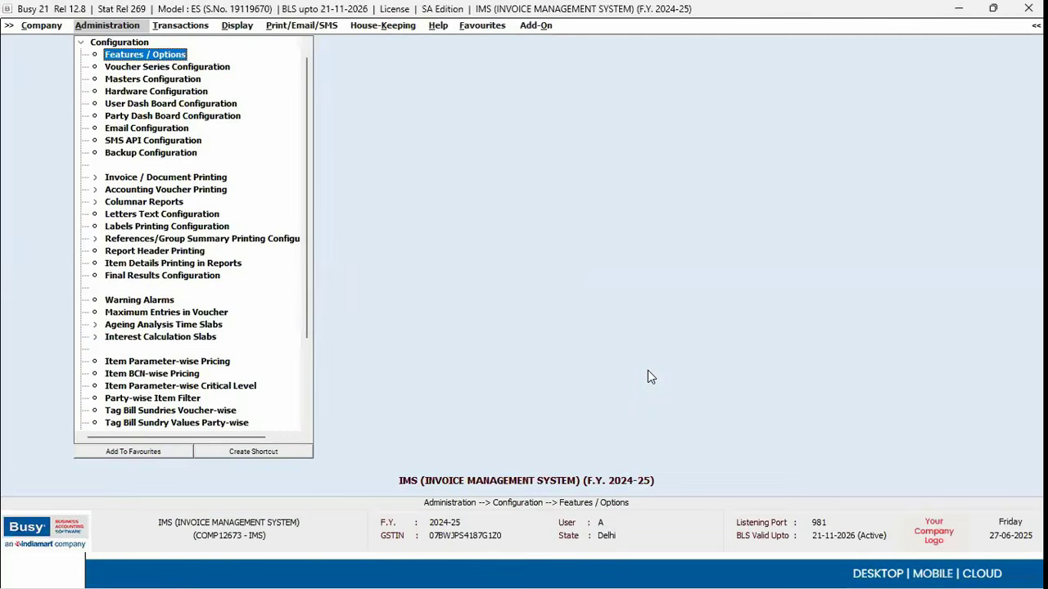
# Step: In the IMS company's Busy window, go to Check/Post Consolidated RCM Payable under GST Misc. Utilities
pyautogui.hotkey('alt', 'Tab')
pyautogui.hotkey('alt', 'Tab')
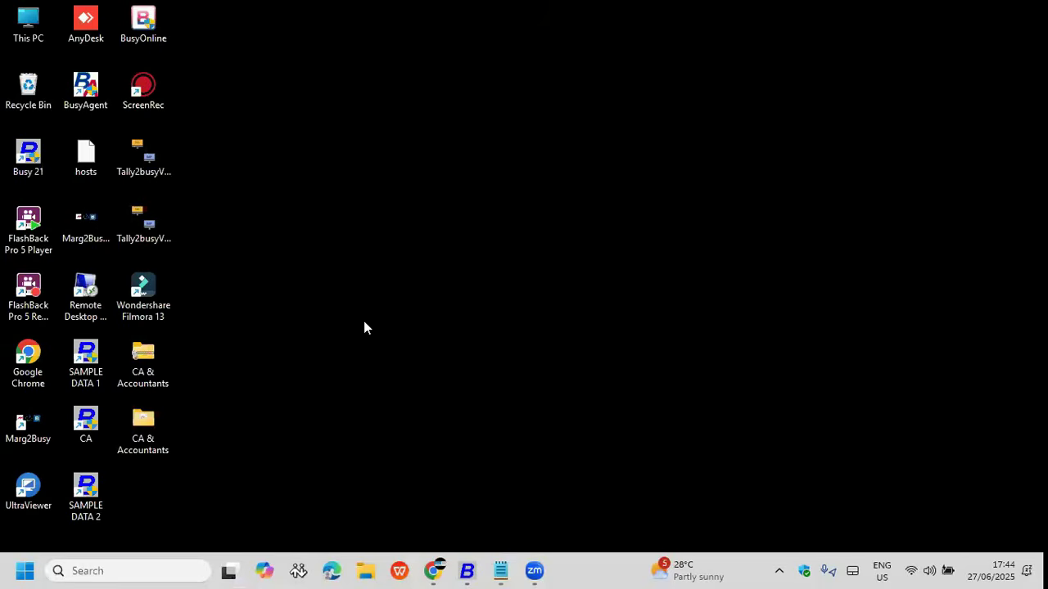
pyautogui.moveTo(467, 571)
pyautogui.click(946, 519)
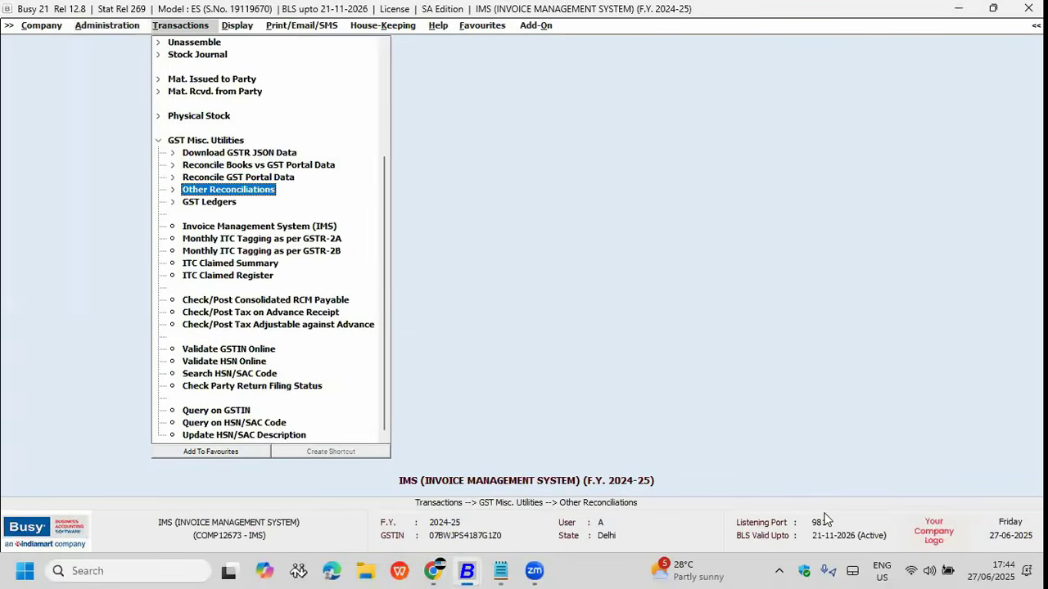
pyautogui.press('Escape')
pyautogui.press('Return')
pyautogui.press('Down')
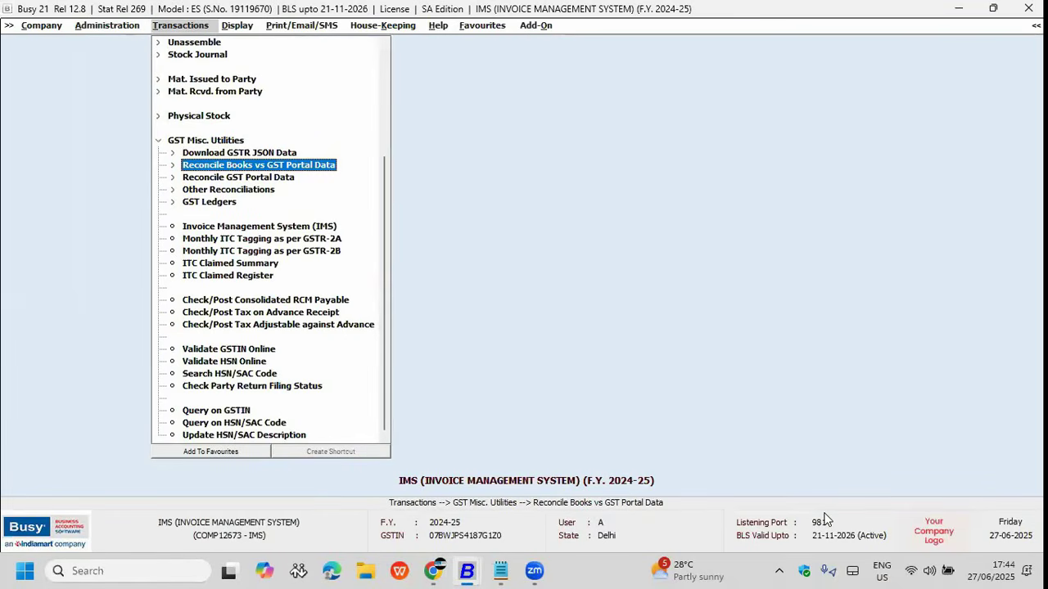
pyautogui.press('Down')
pyautogui.press('Down')
pyautogui.press('Down')
pyautogui.press('Down')
pyautogui.press('Down')
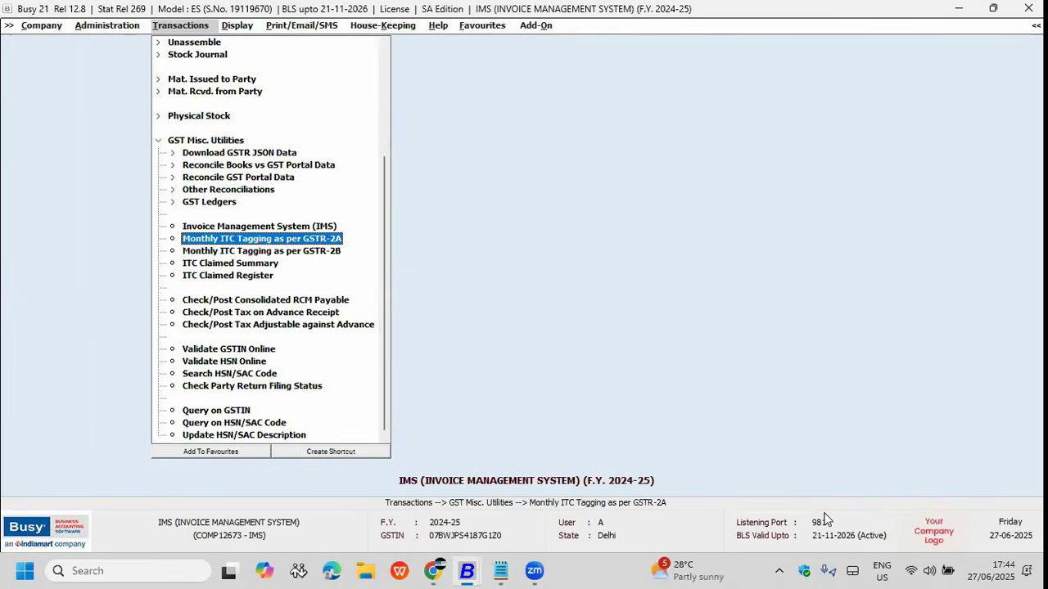
pyautogui.press('Down')
pyautogui.press('Down')
pyautogui.press('Down')
pyautogui.press('Down')
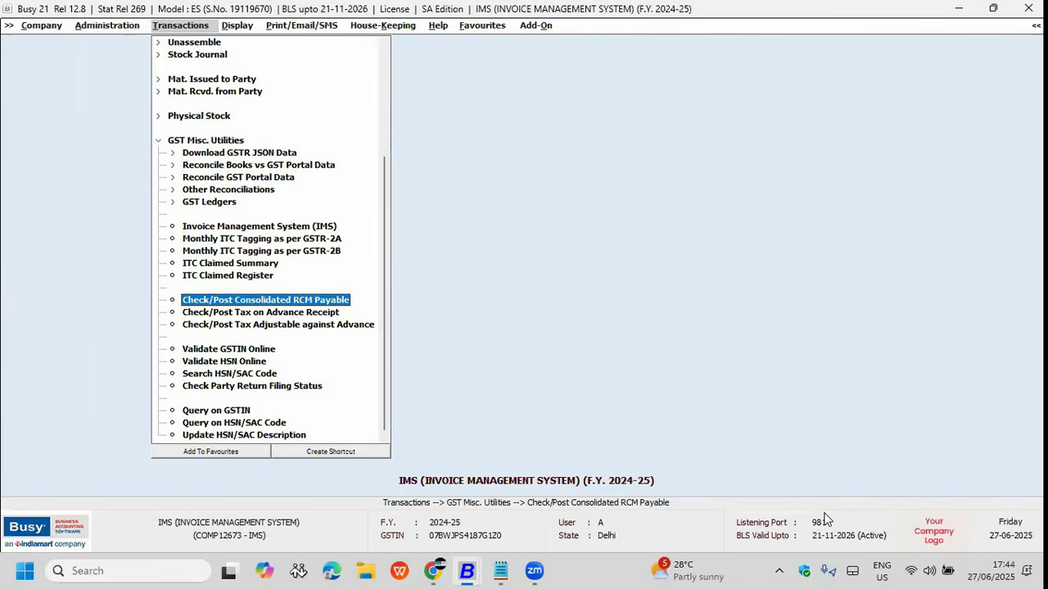
# Step: Run the Monthly Basis RCM payable check for April, which lists nothing, and close it
pyautogui.press('Return')
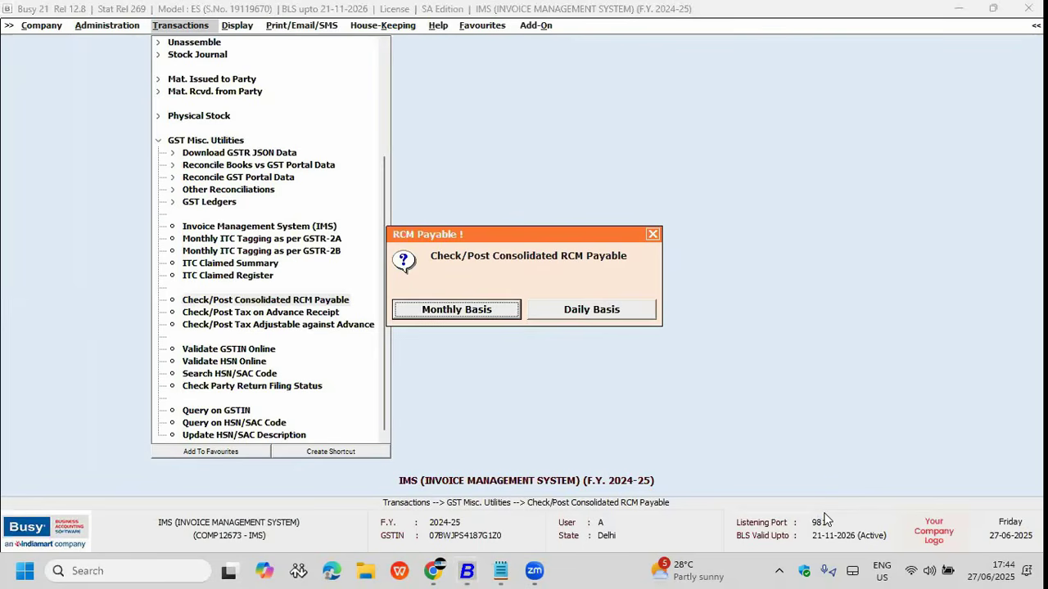
pyautogui.press('Right')
pyautogui.press('Left')
pyautogui.press('Return')
pyautogui.press('Up')
pyautogui.press('Up')
pyautogui.press('Up')
pyautogui.press('Up')
pyautogui.press('Up')
pyautogui.press('Up')
pyautogui.press('Up')
pyautogui.press('Up')
pyautogui.press('Up')
pyautogui.press('Up')
pyautogui.press('Return')
pyautogui.press('Return')
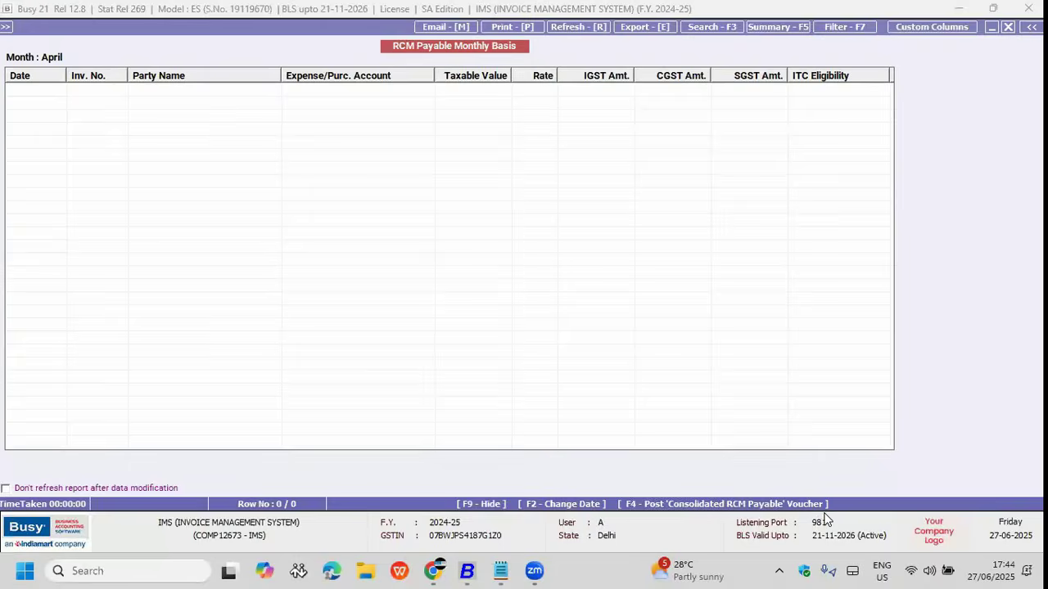
pyautogui.press('Escape')
pyautogui.press('Escape')
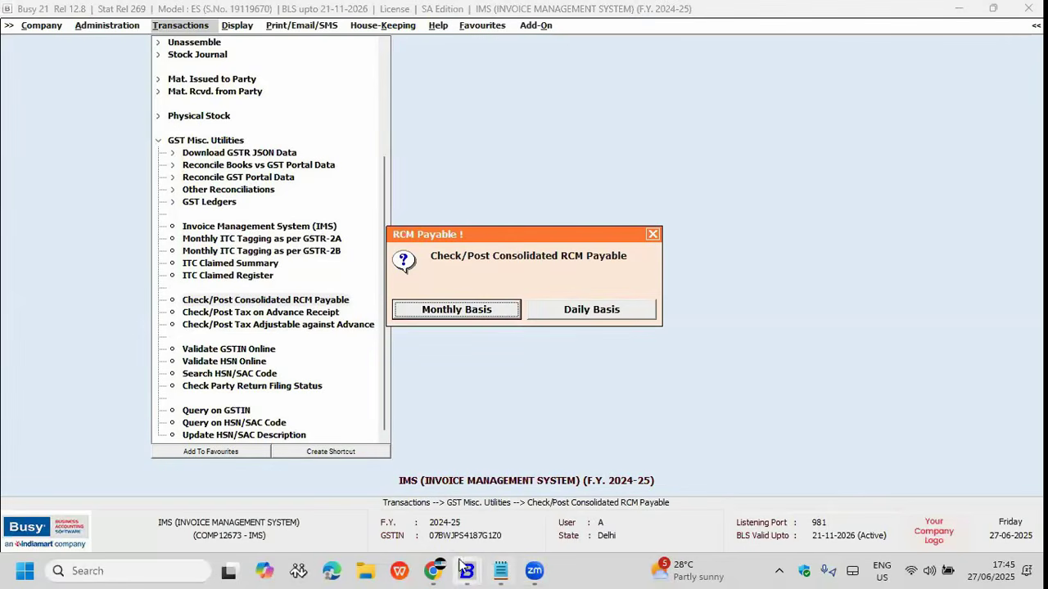
pyautogui.click(466, 570)
# Step: In the sample company's window, go to Check/Post Consolidated RCM Payable under GST Misc. Utilities
pyautogui.click(808, 524)
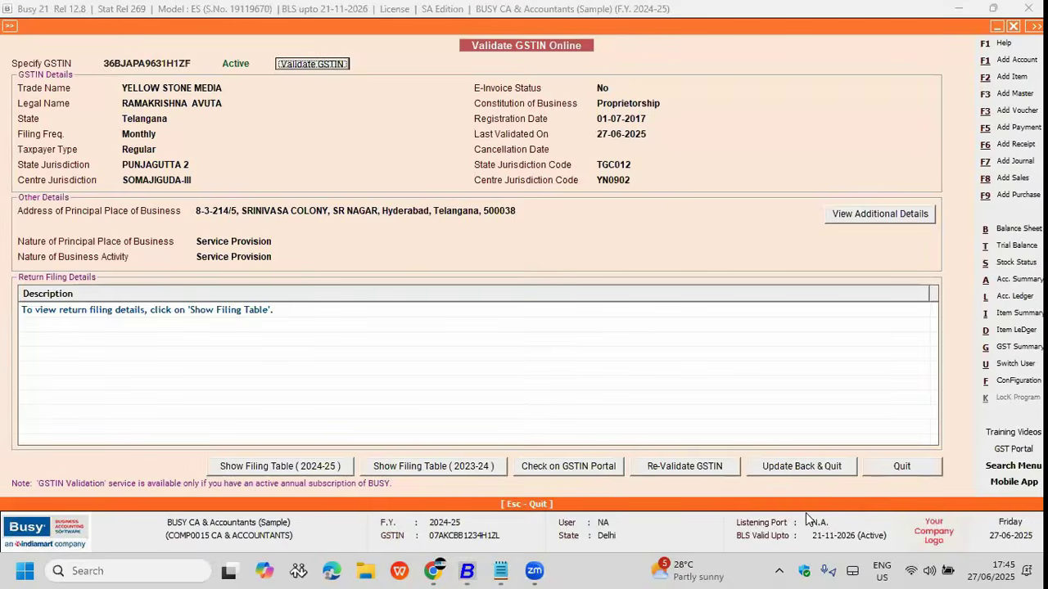
pyautogui.press('Escape')
pyautogui.press('Escape')
pyautogui.press('Escape')
pyautogui.press('Right')
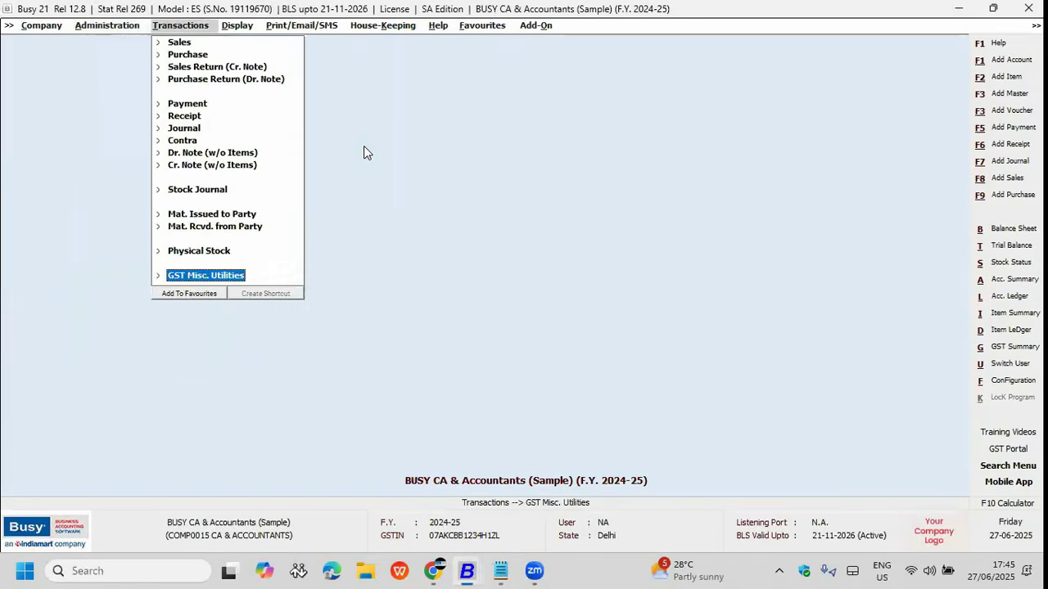
pyautogui.press('Right')
pyautogui.press('Down')
pyautogui.press('Down')
pyautogui.press('Down')
pyautogui.press('Down')
pyautogui.press('Down')
pyautogui.press('Down')
pyautogui.press('Return')
pyautogui.press('Escape')
pyautogui.press('Down')
pyautogui.press('Down')
pyautogui.press('Down')
pyautogui.press('Down')
# Step: Run the Daily Basis RCM payable for 01-04-2024 to 31-12-2024, showing 390.00 IGST, then close it
pyautogui.press('Return')
pyautogui.press('Return')
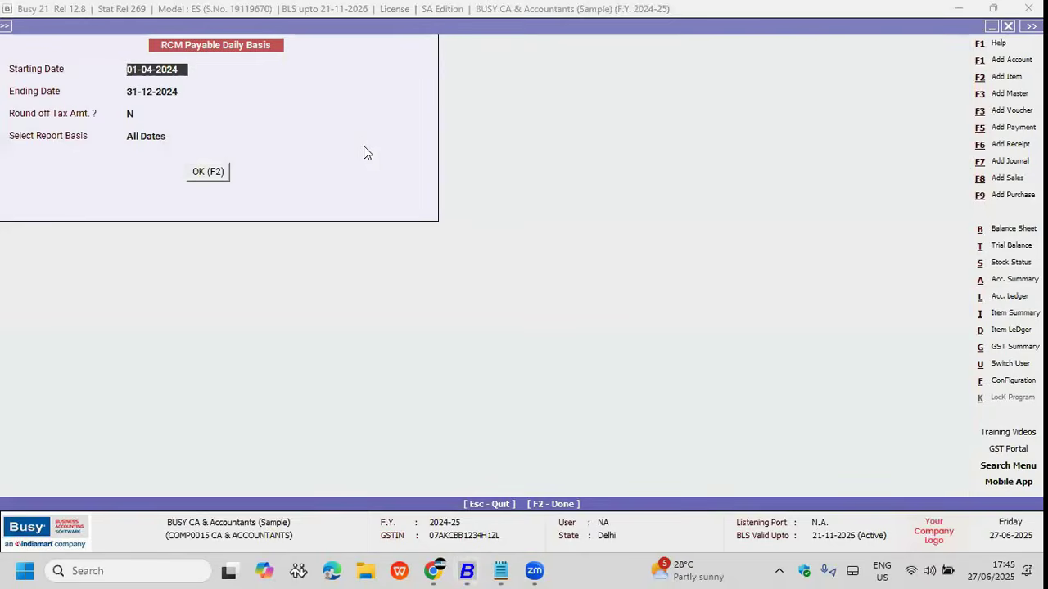
pyautogui.press('F2')
pyautogui.press('Escape')
pyautogui.press('n')
pyautogui.press('Down')
pyautogui.press('Down')
pyautogui.press('Down')
pyautogui.press('Up')
pyautogui.press('Up')
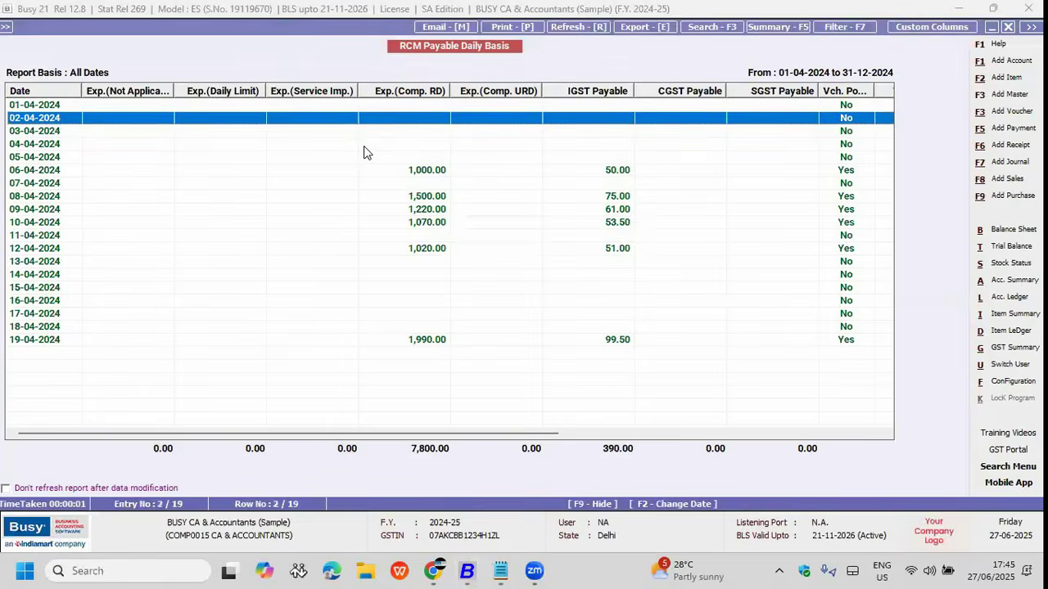
pyautogui.press('Down')
pyautogui.press('Down')
pyautogui.press('Down')
pyautogui.press('F2')
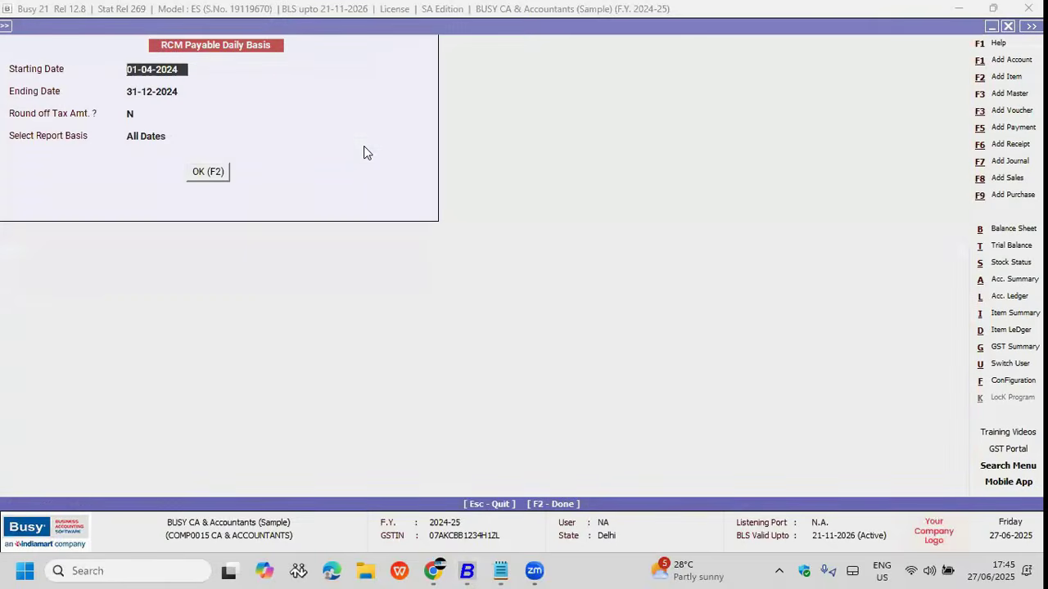
pyautogui.press('Escape')
pyautogui.press('Escape')
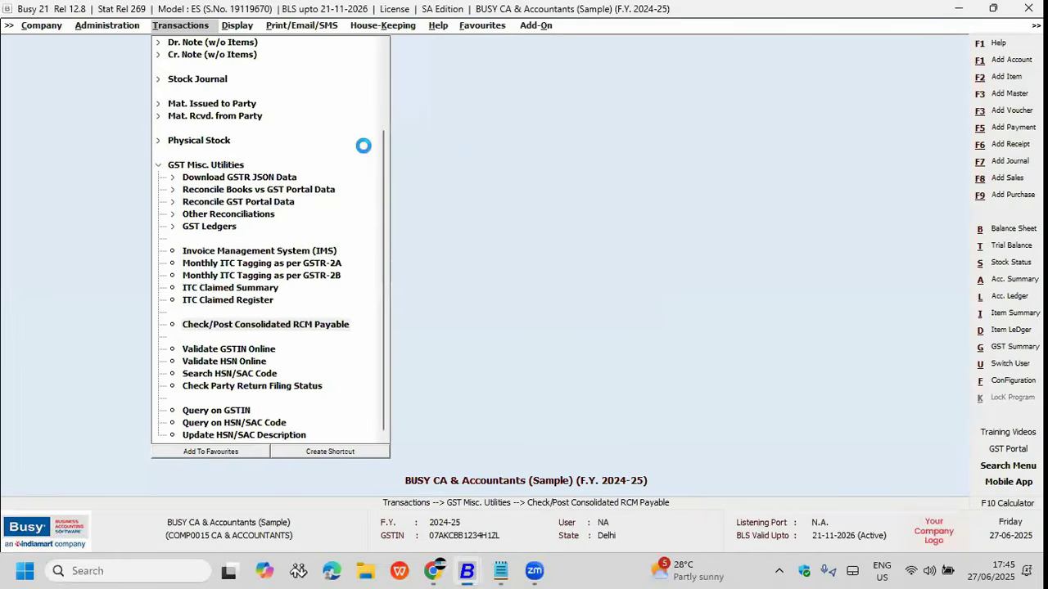
# Step: Open the April monthly RCM payable report and review entries down to JSK Logistics' 10-04-2024 entry
pyautogui.press('Return')
pyautogui.press('Return')
pyautogui.write('ap')
pyautogui.press('Return')
pyautogui.press('Return')
pyautogui.press('Down')
pyautogui.press('Up')
pyautogui.press('Down')
pyautogui.press('Down')
pyautogui.press('Down')
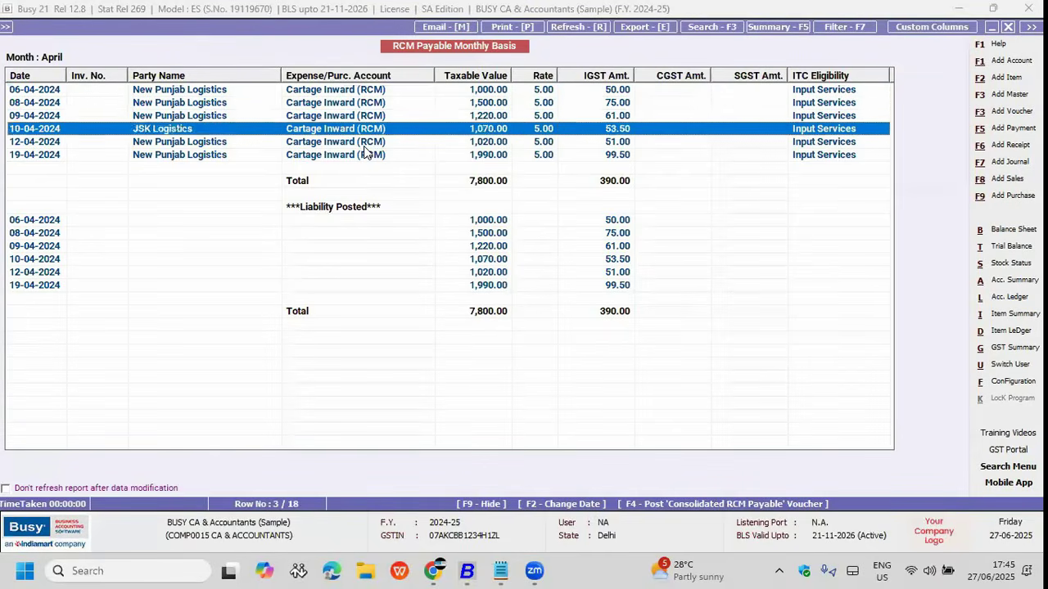
pyautogui.press('Down')
pyautogui.press('Down')
pyautogui.press('Down')
pyautogui.press('Down')
pyautogui.press('Down')
pyautogui.press('Down')
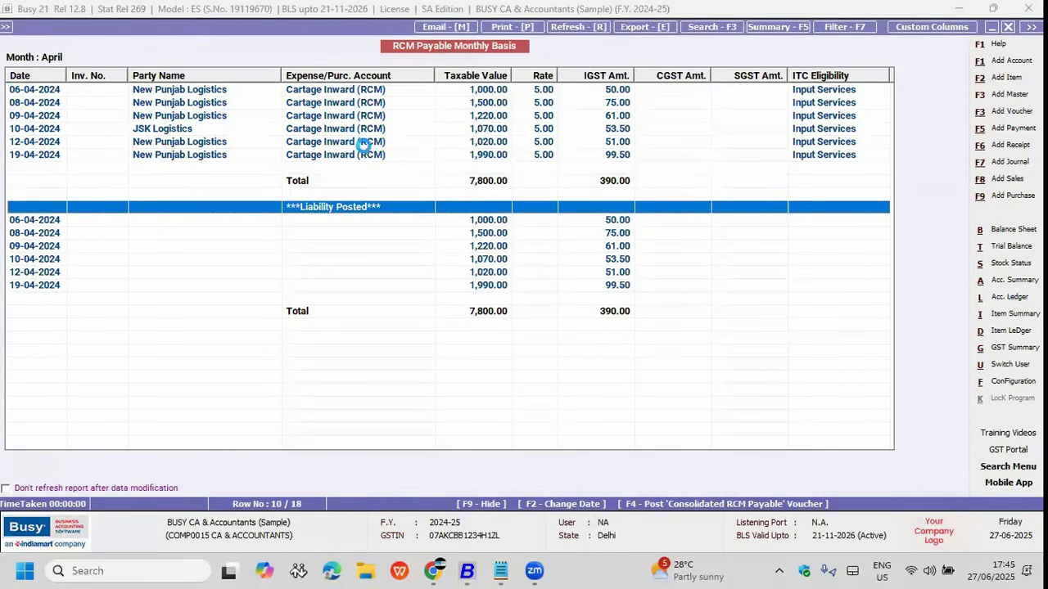
# Step: Post the 30-04-2024 consolidated RCM payable voucher for 390.00 IGST, numbering invoices 1 to 6
pyautogui.press('F4')
pyautogui.press('F2')
pyautogui.press('Return')
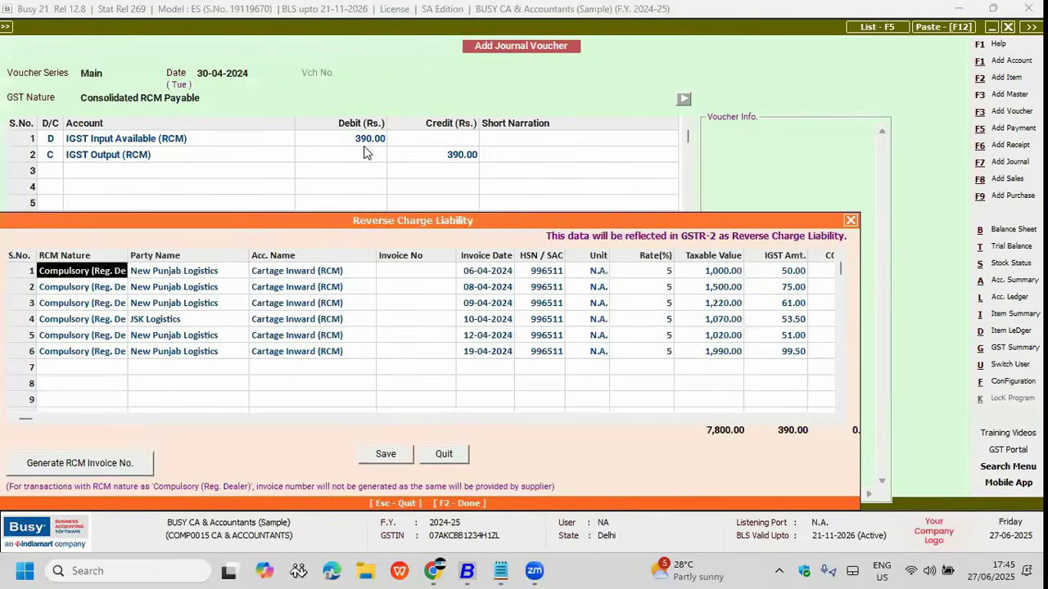
pyautogui.press('Return')
pyautogui.press('Return')
pyautogui.press('Return')
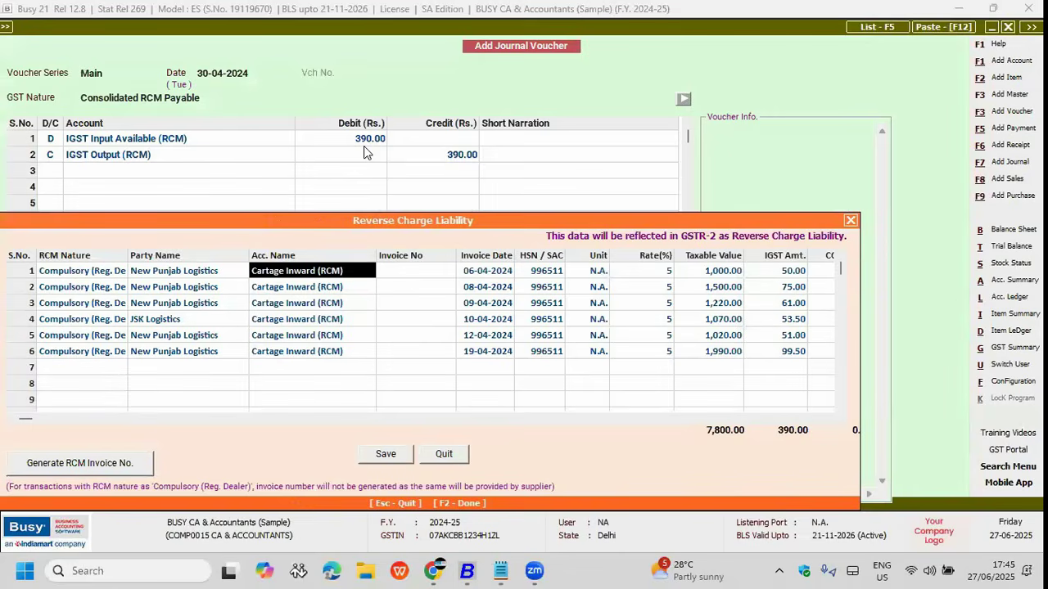
pyautogui.write('1')
pyautogui.press('Return')
pyautogui.press('Return')
pyautogui.write('2')
pyautogui.press('Return')
pyautogui.press('Return')
pyautogui.press('Return')
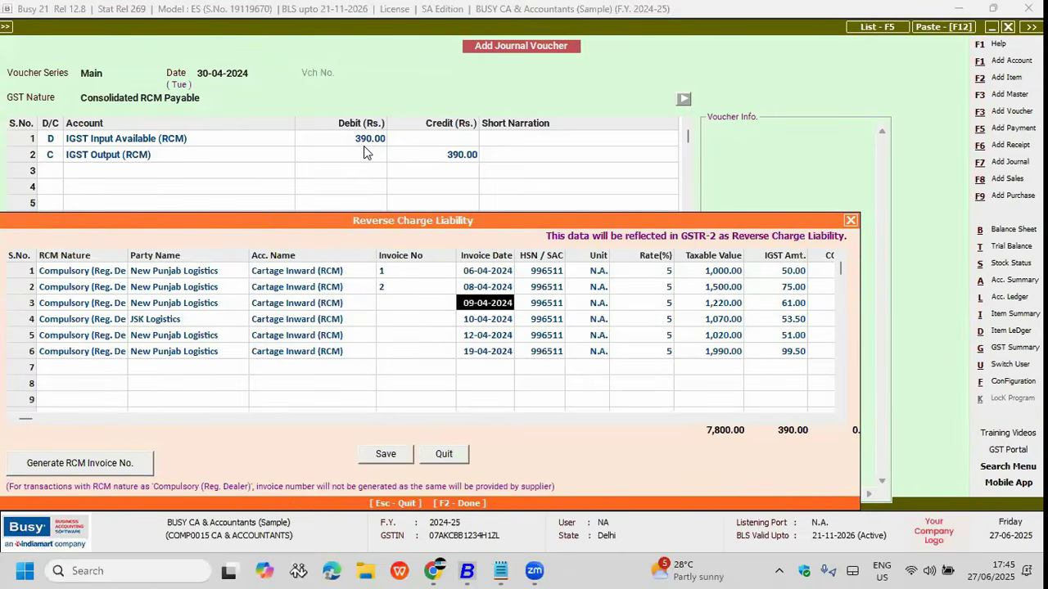
pyautogui.press('Return')
pyautogui.press('Up')
pyautogui.write('3')
pyautogui.press('Return')
pyautogui.press('Down')
pyautogui.press('Left')
pyautogui.write('4')
pyautogui.press('Return')
pyautogui.press('Down')
pyautogui.press('Left')
pyautogui.write('5')
pyautogui.press('Return')
pyautogui.press('Down')
pyautogui.press('Left')
pyautogui.write('6')
pyautogui.press('Return')
pyautogui.press('Down')
pyautogui.press('F2')
pyautogui.press('Return')
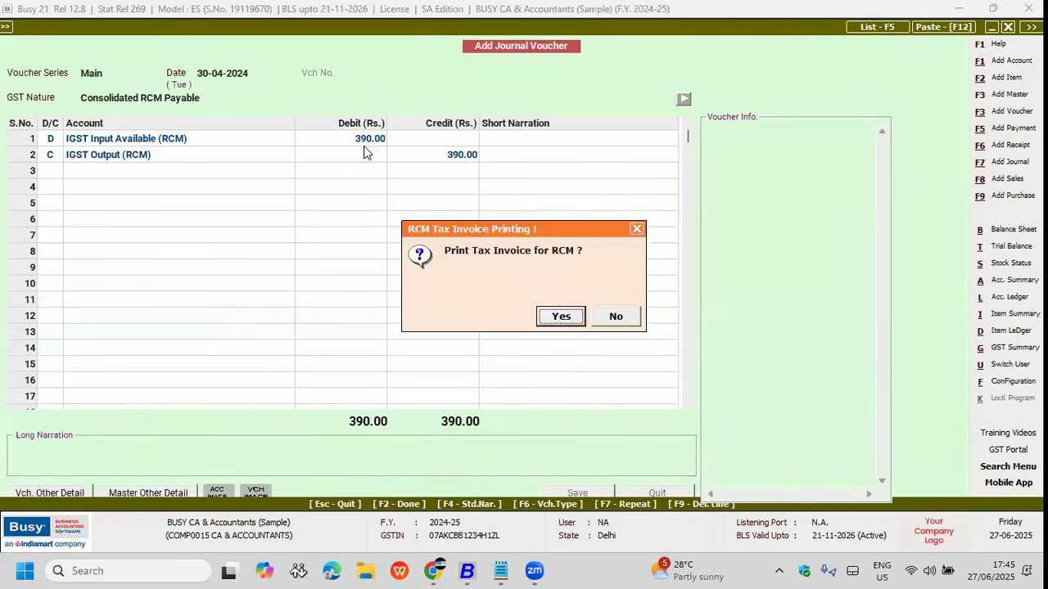
# Step: Preview the RCM tax invoice, then close the preview and the RCM payable report
pyautogui.press('n')
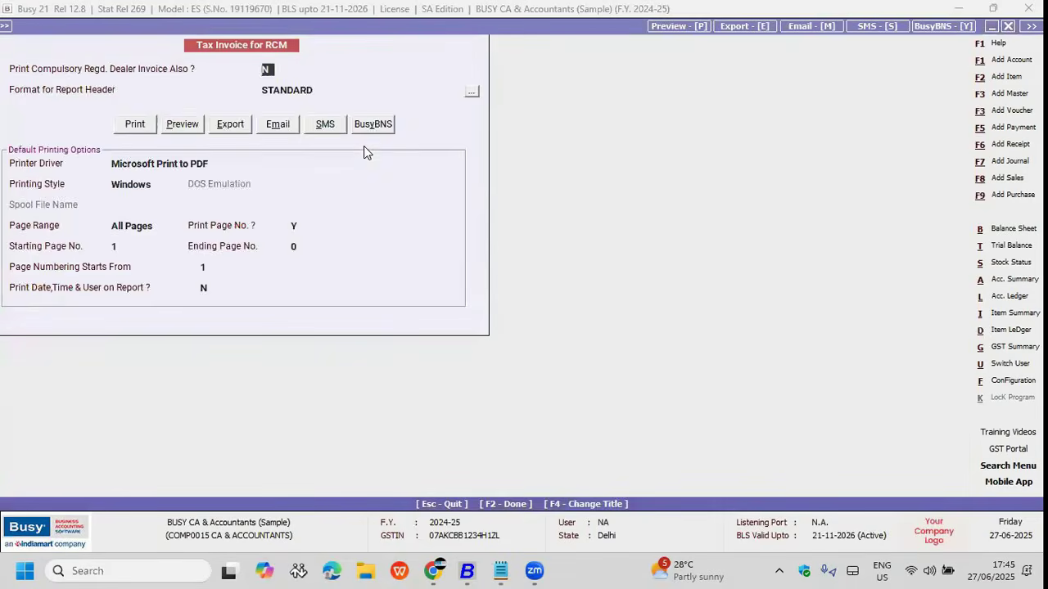
pyautogui.hotkey('alt', 'v')
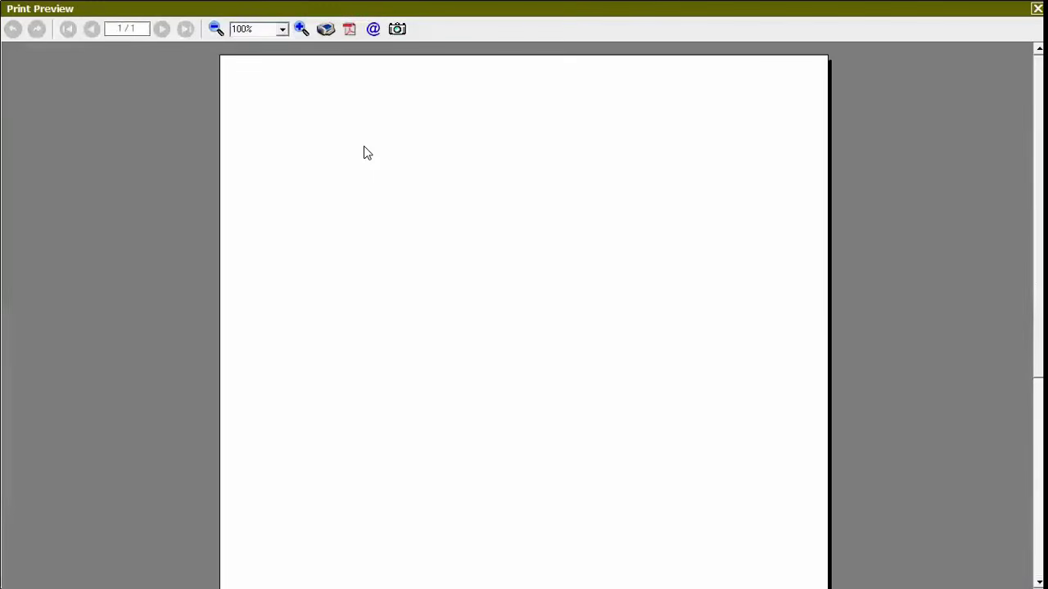
pyautogui.press('Escape')
pyautogui.press('Escape')
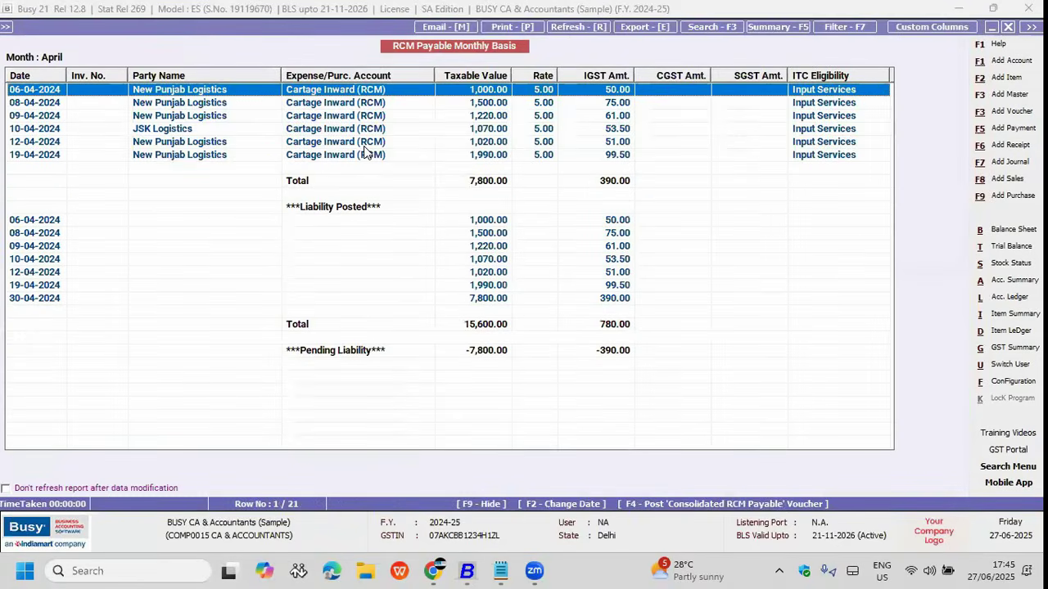
pyautogui.press('Escape')
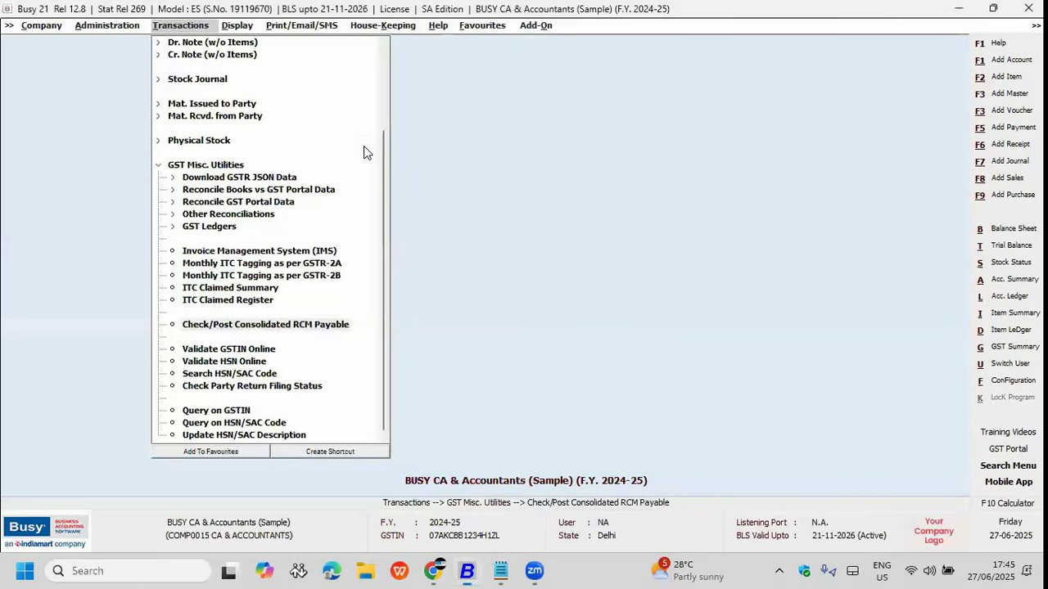
# Step: Load the GST Summary report and move to the Output GST on RCM row
pyautogui.press('Right')
pyautogui.press('Up')
pyautogui.press('Up')
pyautogui.press('Up')
pyautogui.press('Up')
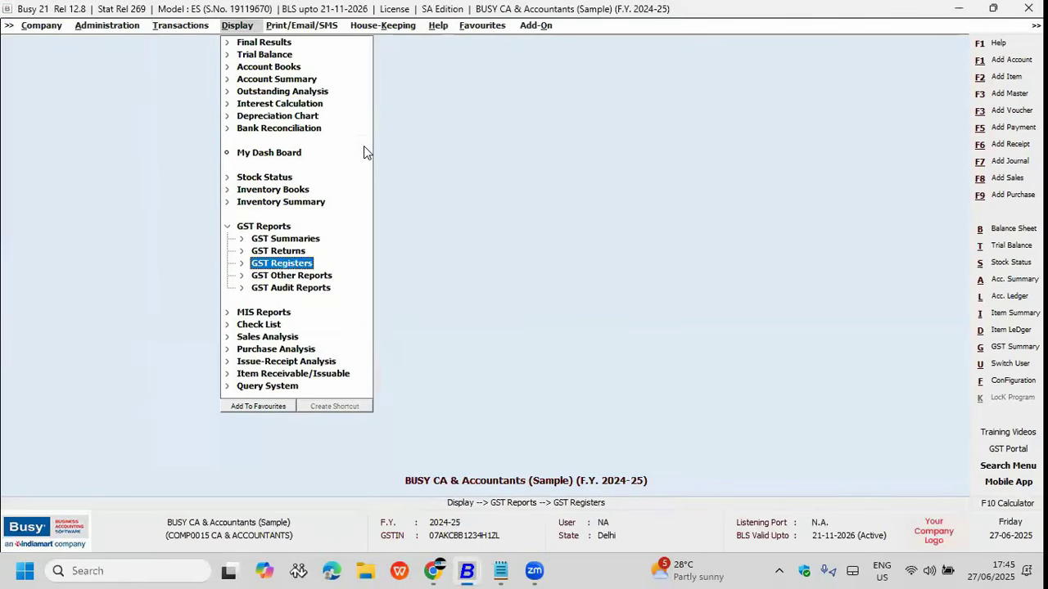
pyautogui.press('Right')
pyautogui.press('Down')
pyautogui.press('Return')
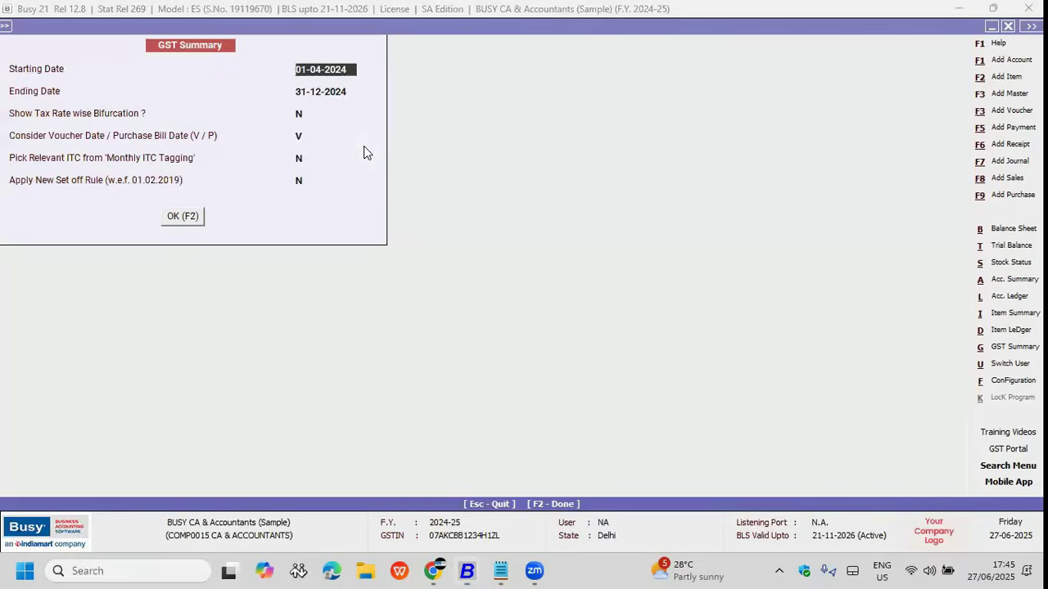
pyautogui.press('F2')
pyautogui.press('Down')
pyautogui.press('Down')
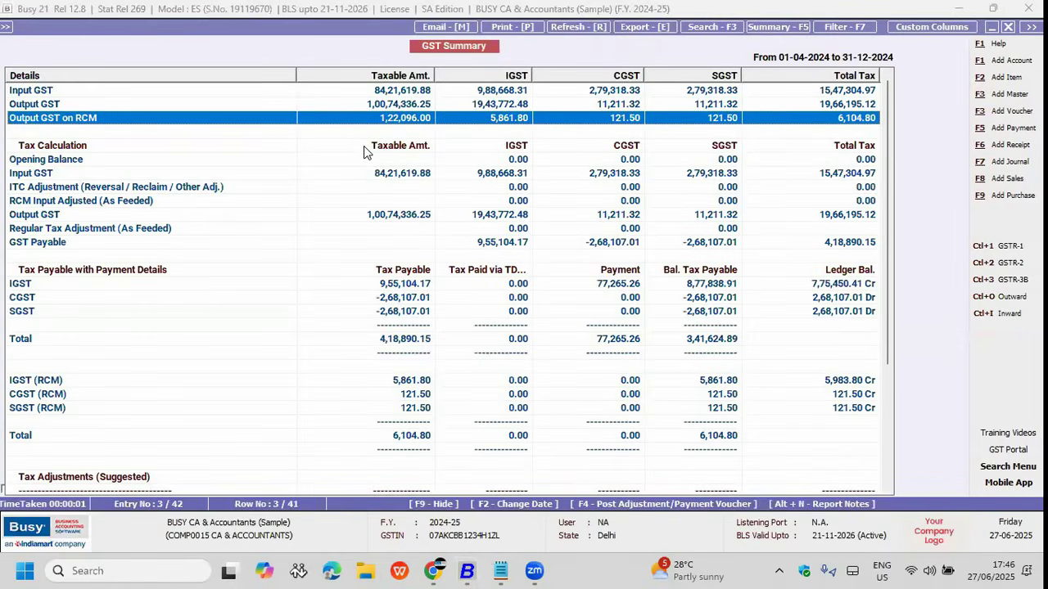
# Step: Start an RCM Payment journal voucher in the Main series with default date and debit accounts
pyautogui.press('F4')
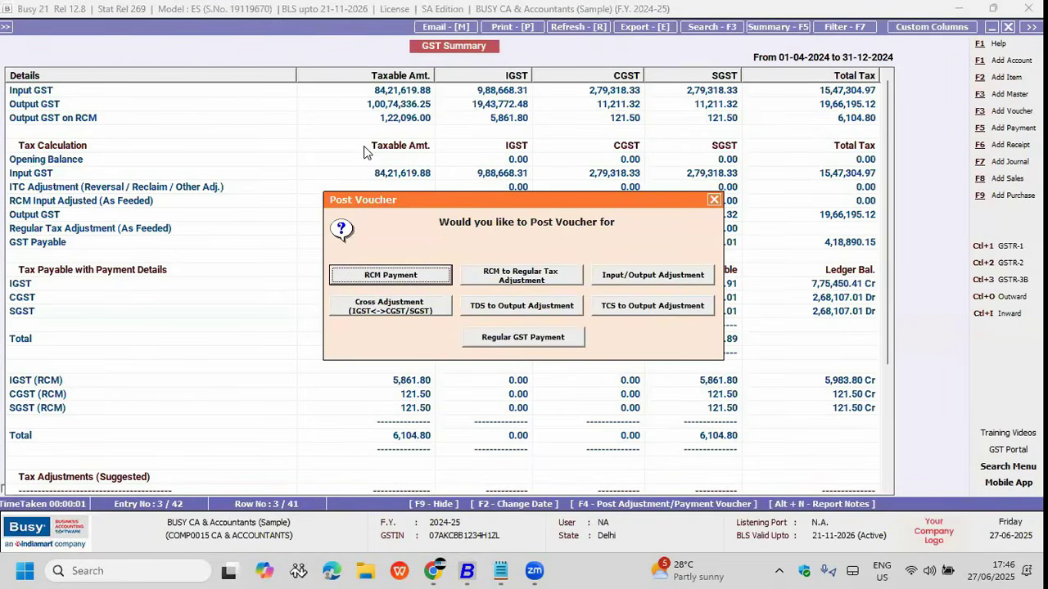
pyautogui.press('Escape')
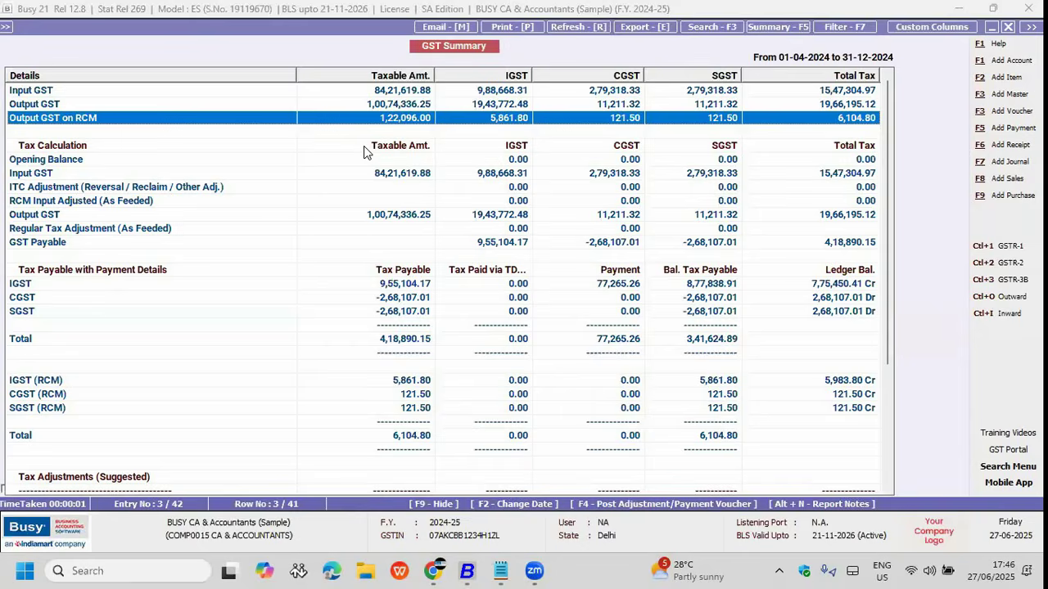
pyautogui.press('F4')
pyautogui.press('Return')
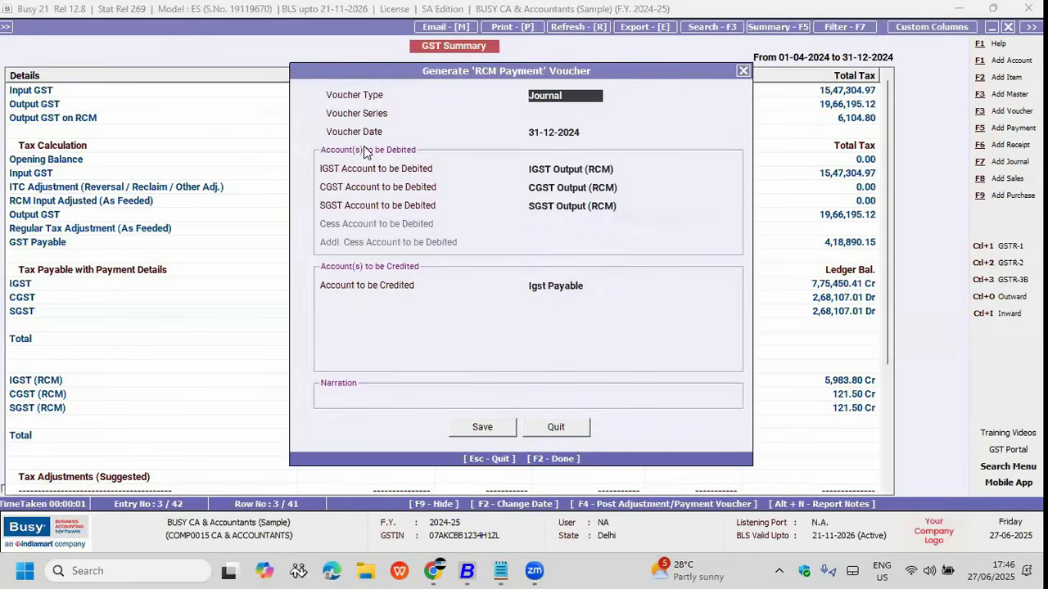
pyautogui.press('Return')
pyautogui.press('Return')
pyautogui.press('Return')
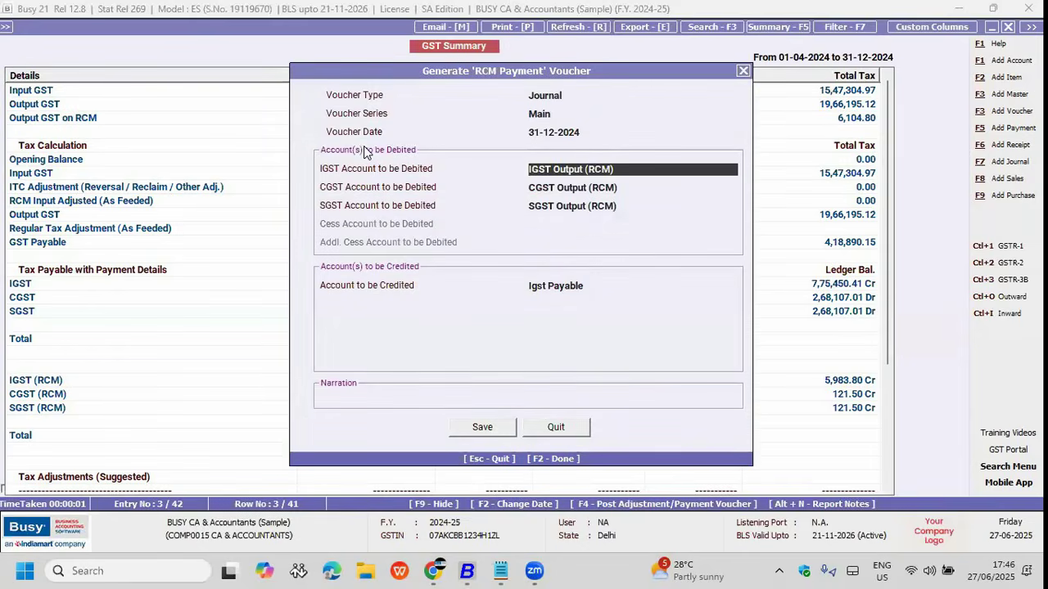
pyautogui.press('Return')
pyautogui.press('Return')
pyautogui.press('Return')
pyautogui.press('Return')
# Step: Credit Bank Charges, leave interest, challan and cheque details blank, and save the 6,104.80 payment
pyautogui.press('Up')
pyautogui.write('hd')
pyautogui.press('BackSpace')
pyautogui.press('BackSpace')
pyautogui.write('ban')
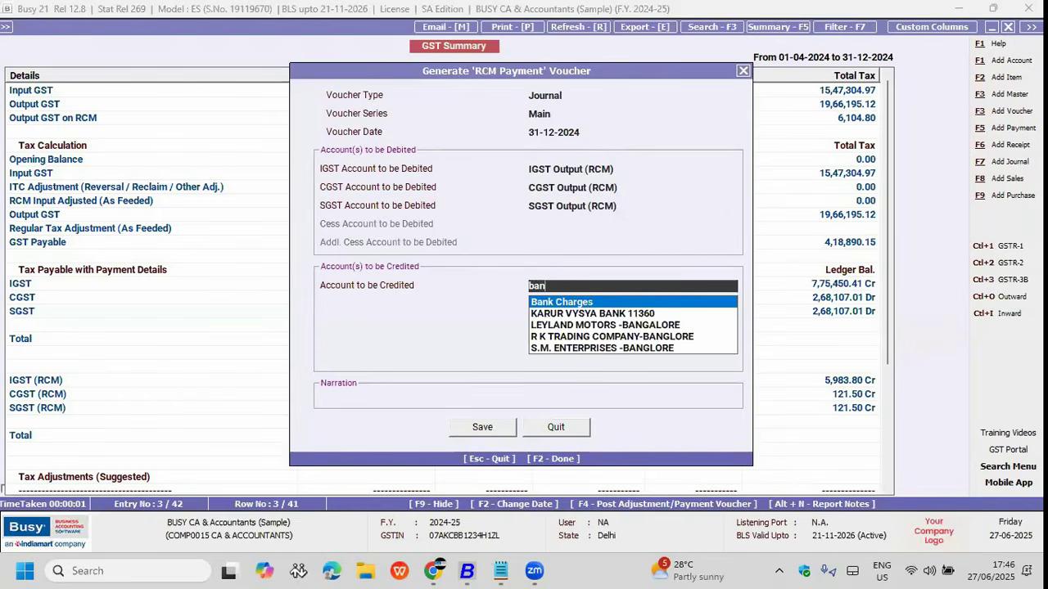
pyautogui.press('Return')
pyautogui.press('Return')
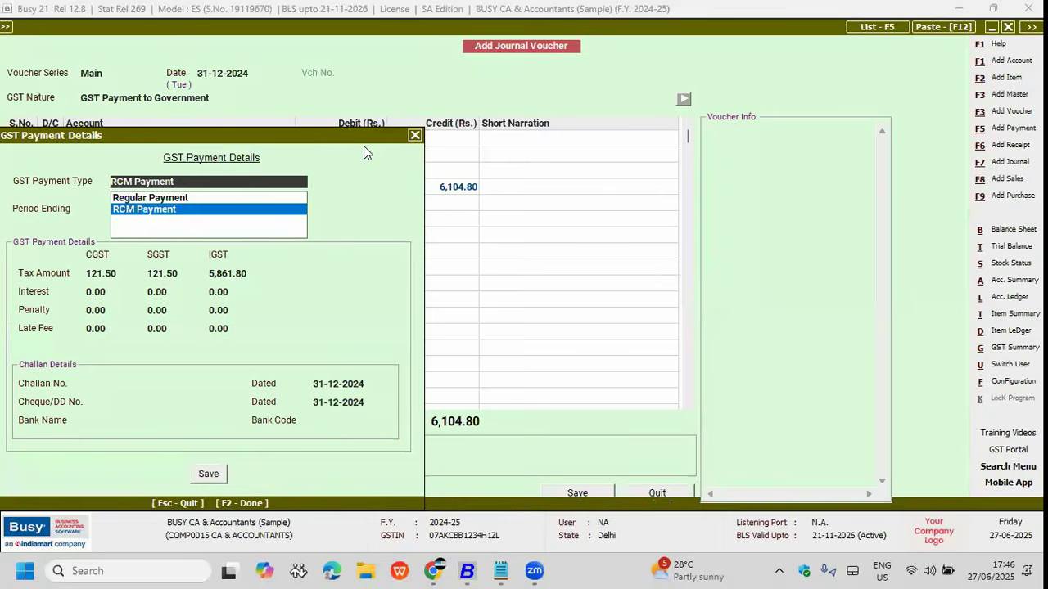
pyautogui.press('Return')
pyautogui.press('Return')
pyautogui.press('Return')
pyautogui.press('Return')
pyautogui.press('Return')
pyautogui.press('Return')
pyautogui.press('Return')
pyautogui.press('Return')
pyautogui.press('Return')
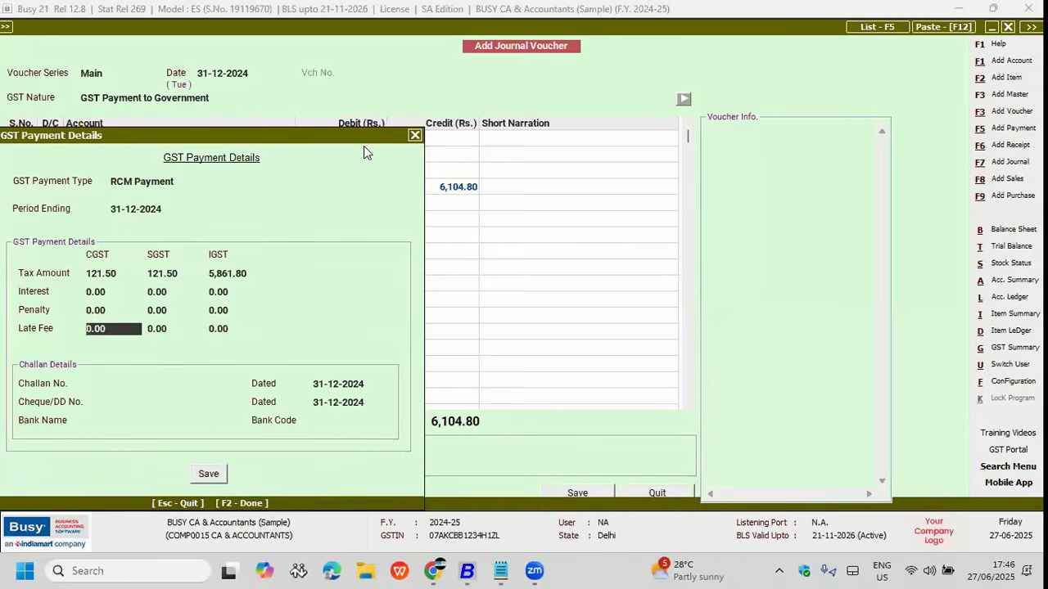
pyautogui.press('Return')
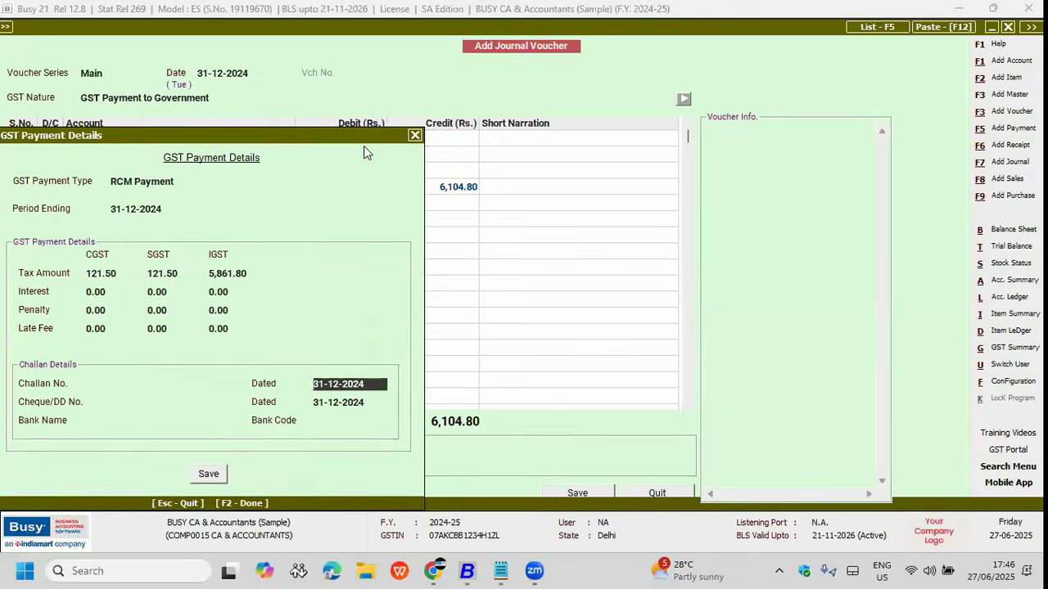
pyautogui.press('Return')
pyautogui.press('Return')
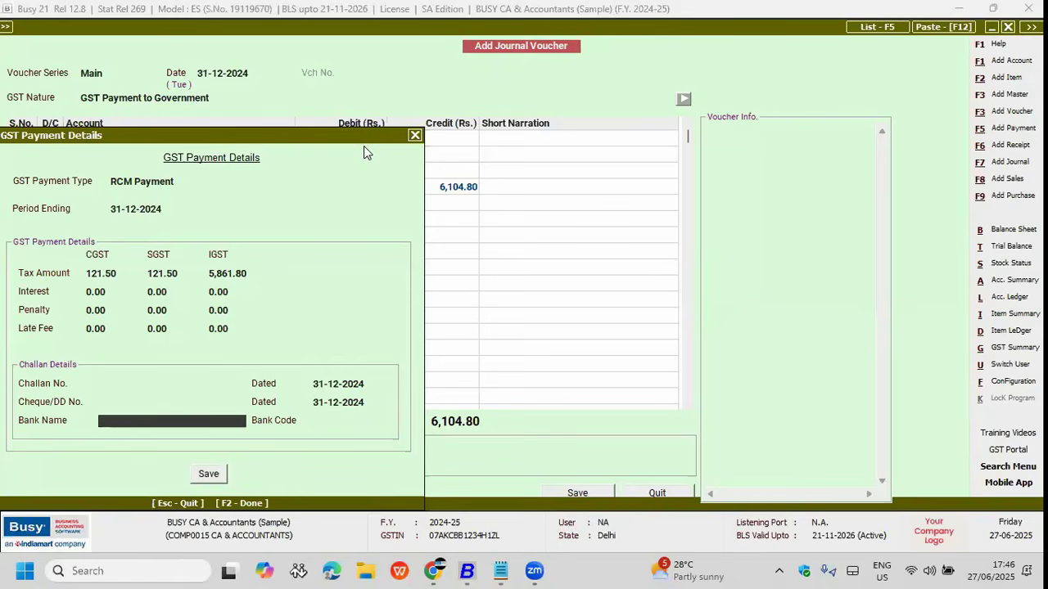
pyautogui.press('F2')
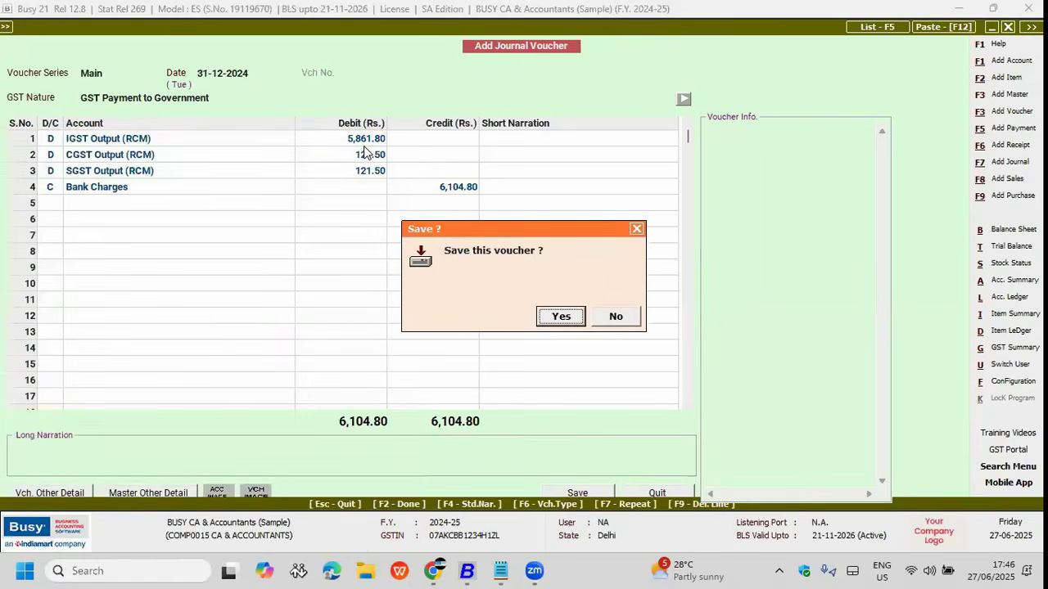
pyautogui.press('Return')
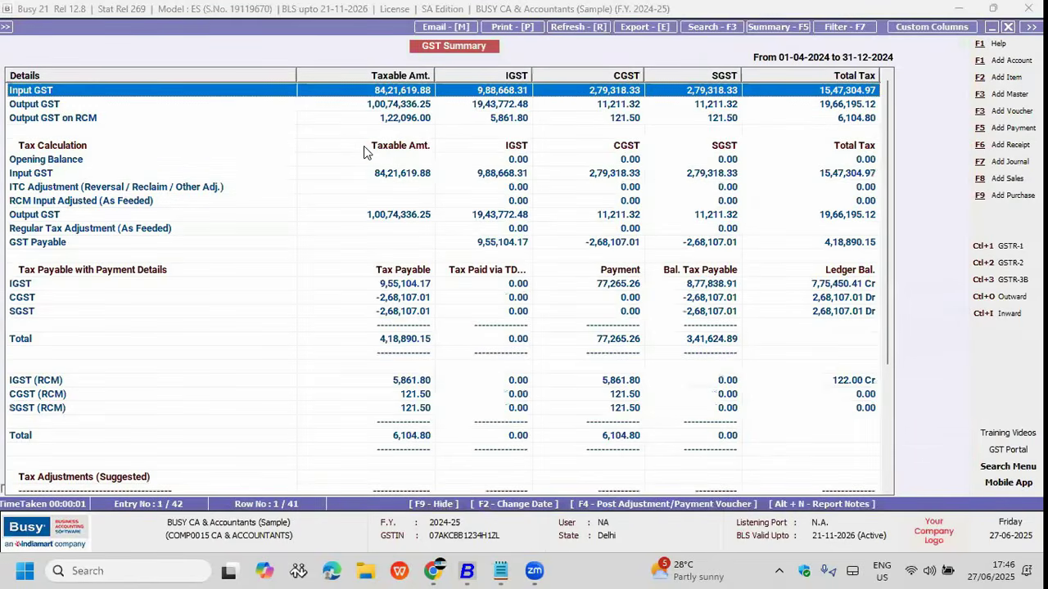
# Step: Save an RCM to Regular Tax Adjustment journal of six RCM lines with default series, date and accounts
pyautogui.press('F4')
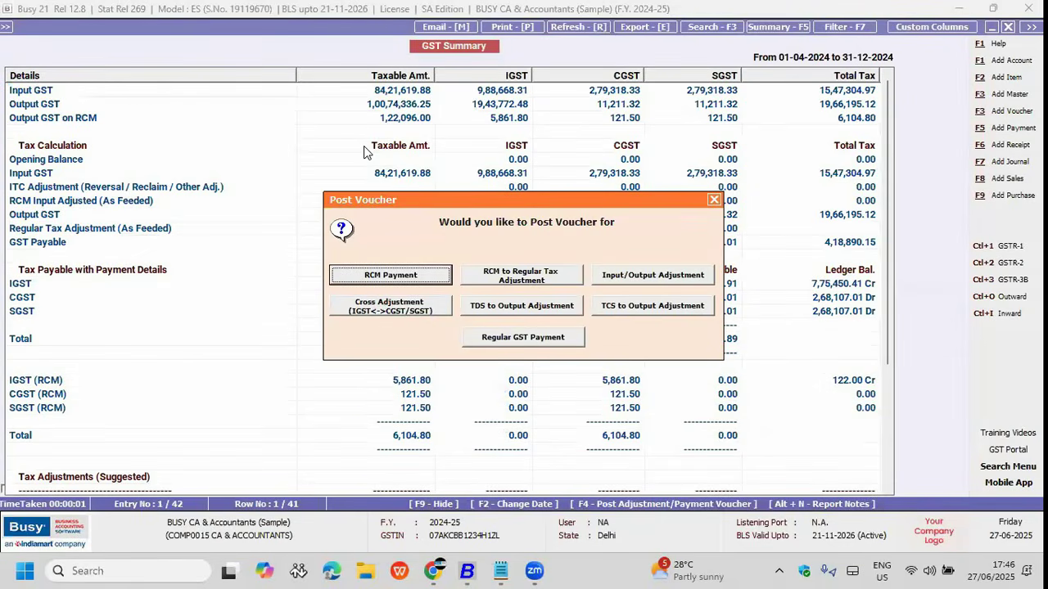
pyautogui.press('Right')
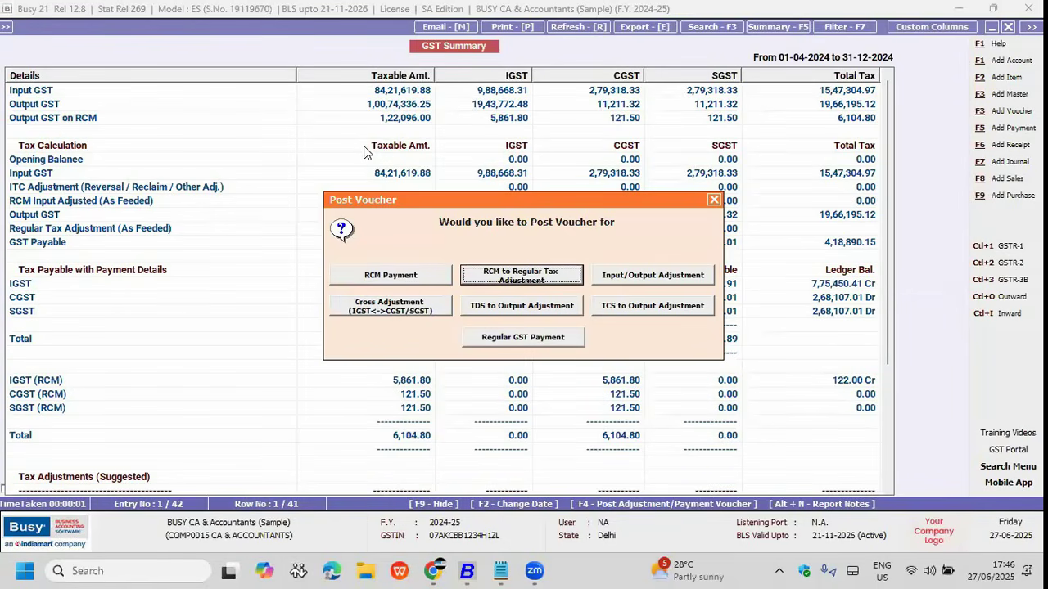
pyautogui.press('Return')
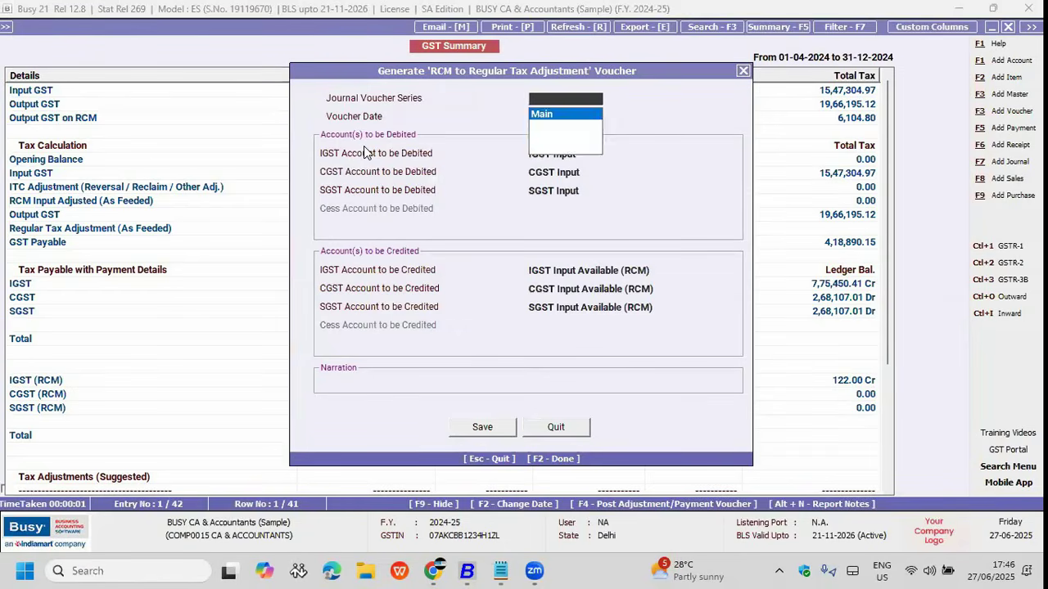
pyautogui.press('Return')
pyautogui.press('Return')
pyautogui.press('Return')
pyautogui.press('Return')
pyautogui.press('Return')
pyautogui.press('Return')
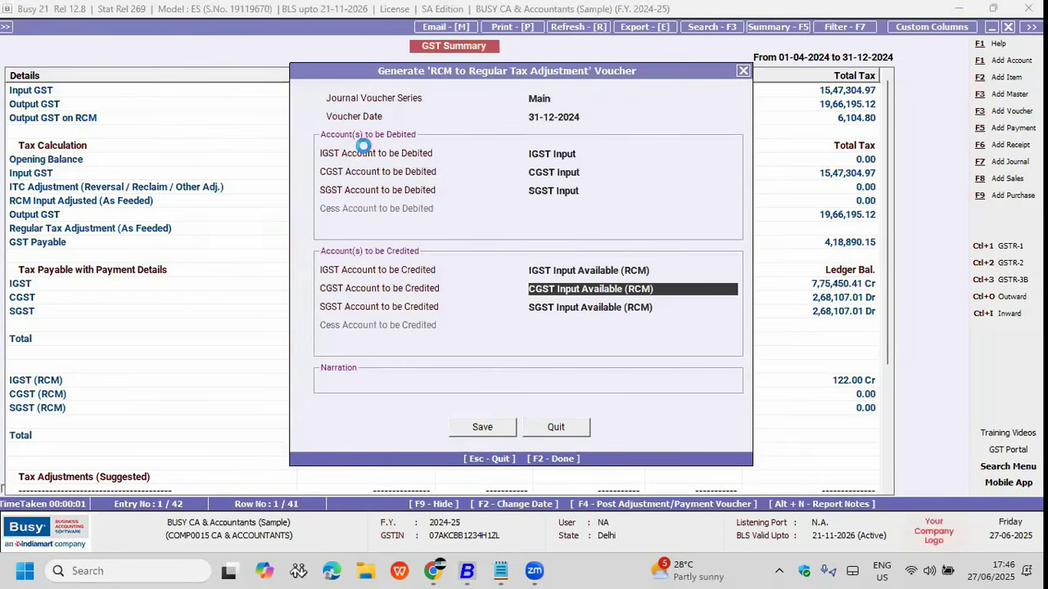
pyautogui.press('F2')
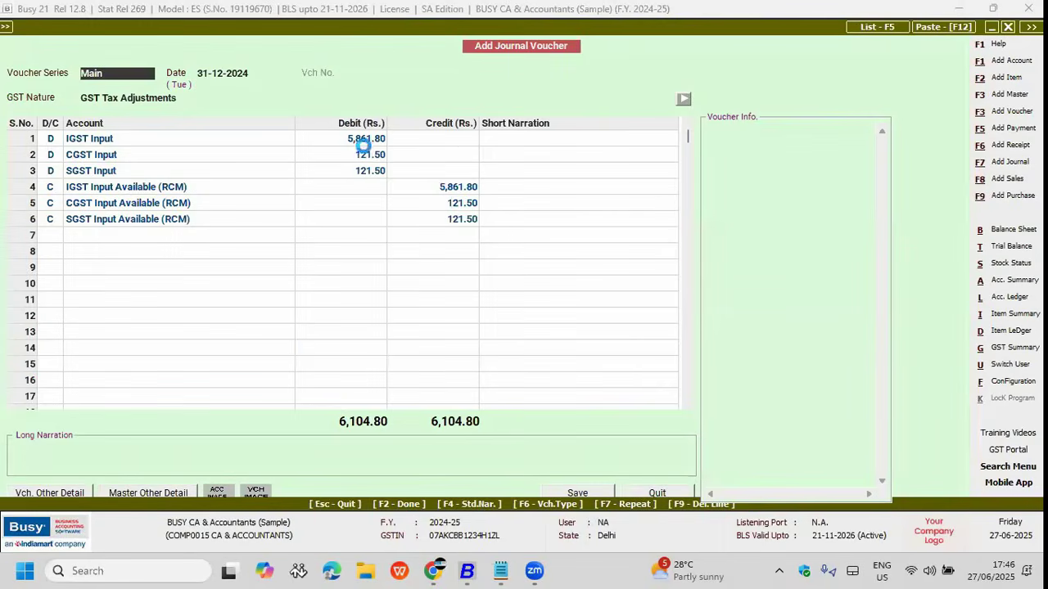
pyautogui.press('Return')
pyautogui.press('Return')
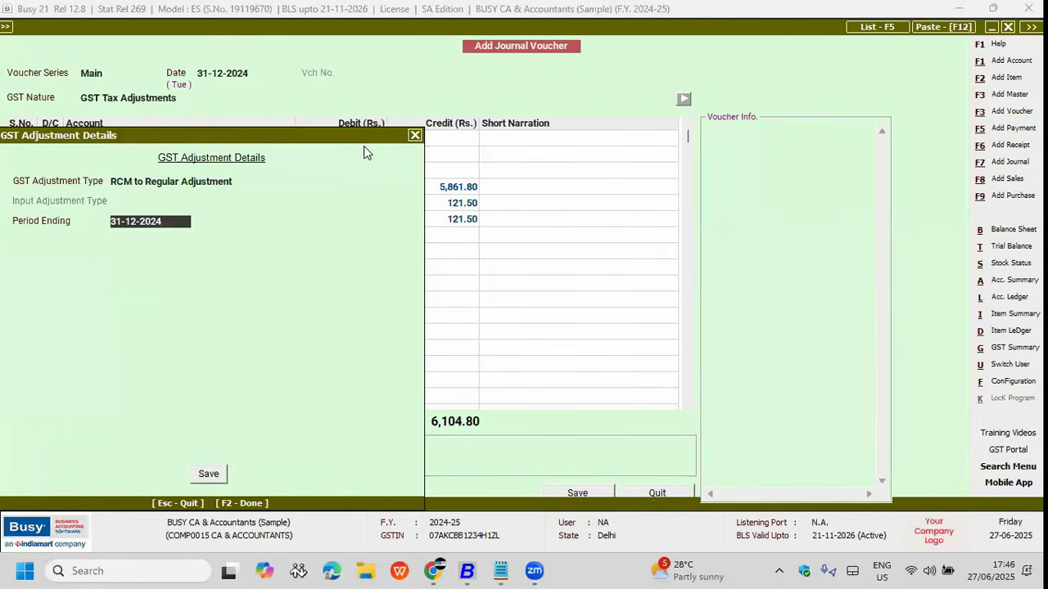
pyautogui.press('Up')
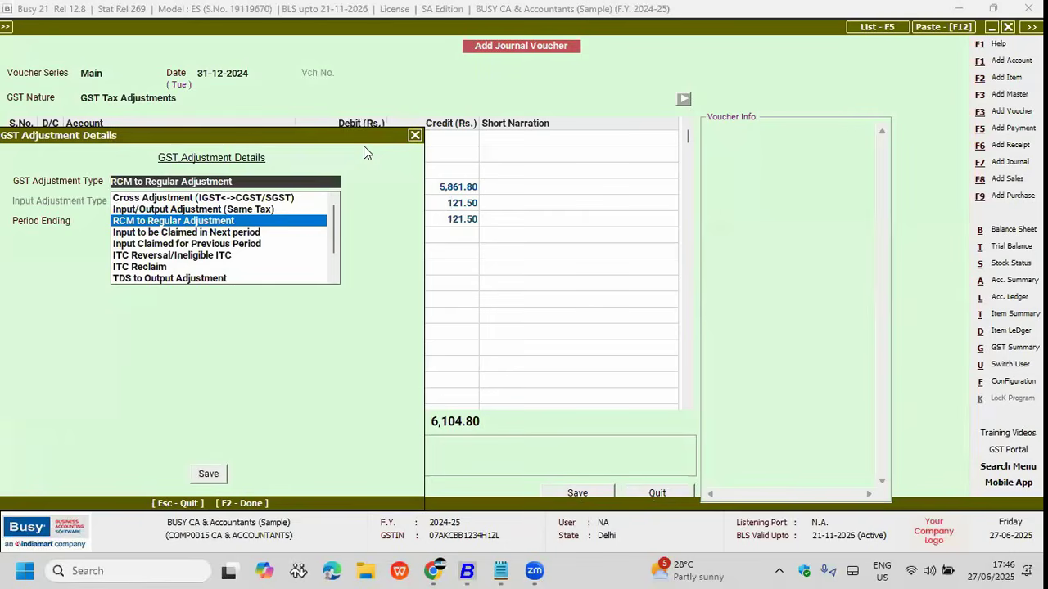
pyautogui.press('Return')
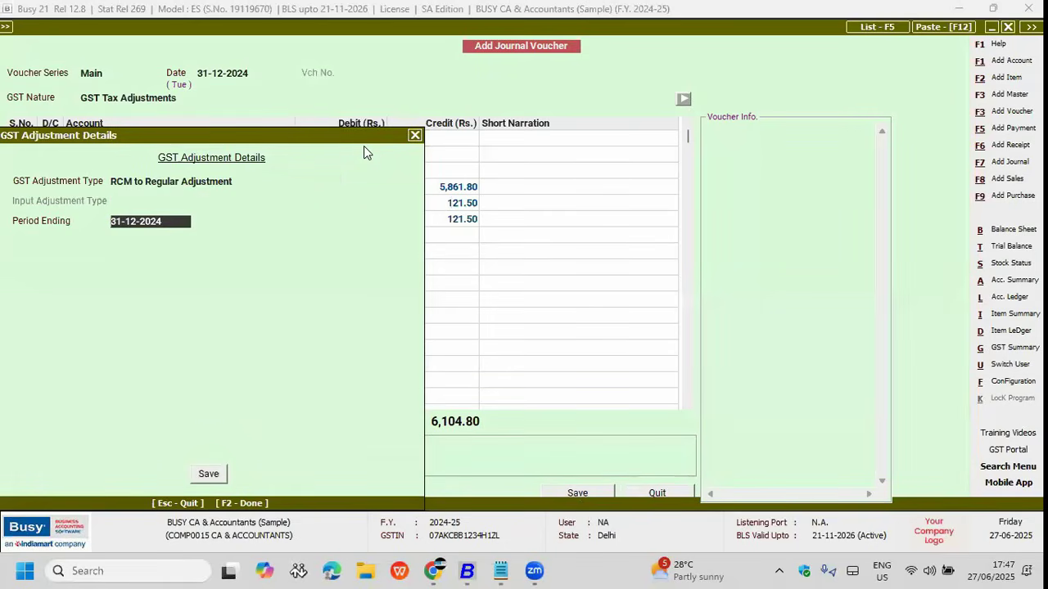
pyautogui.press('Return')
pyautogui.press('F2')
pyautogui.press('Return')
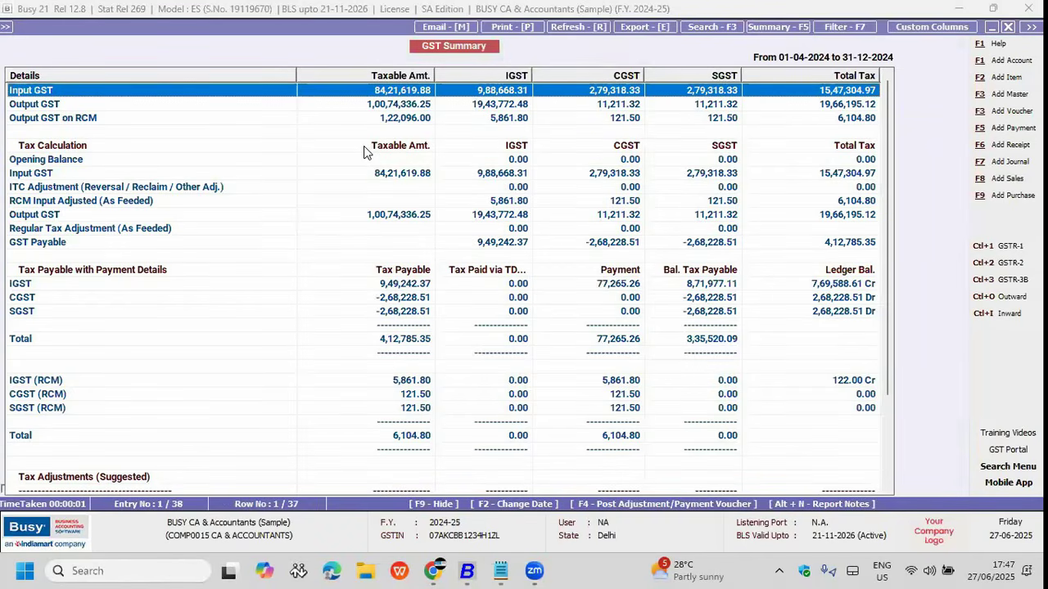
# Step: Close the GST Summary and open the GST/VAT section of Features / Options
pyautogui.press('Escape')
pyautogui.press('Left')
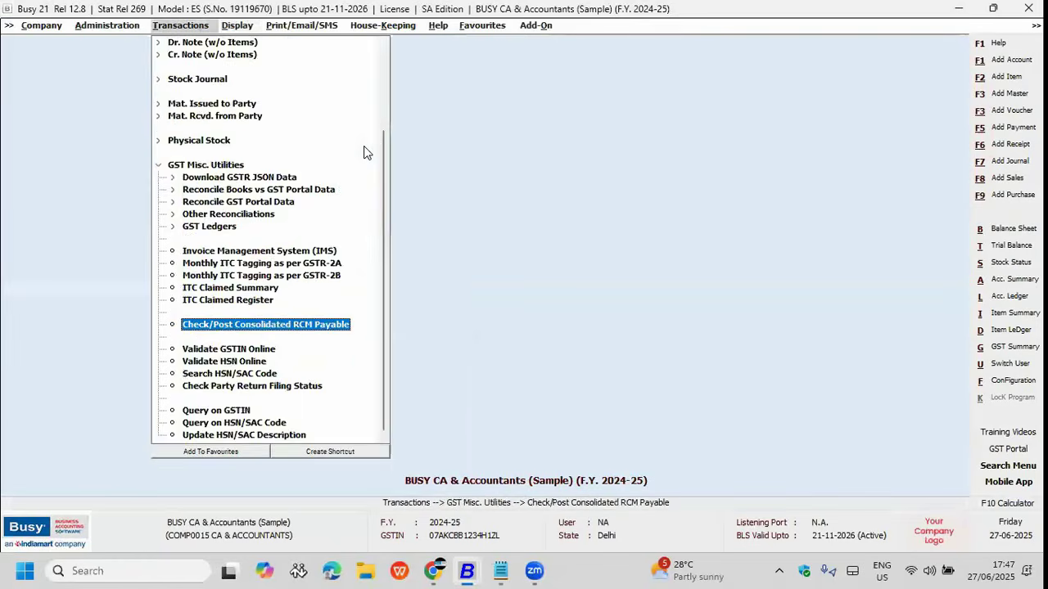
pyautogui.press('Left')
pyautogui.press('Left')
pyautogui.press('Down')
pyautogui.press('Right')
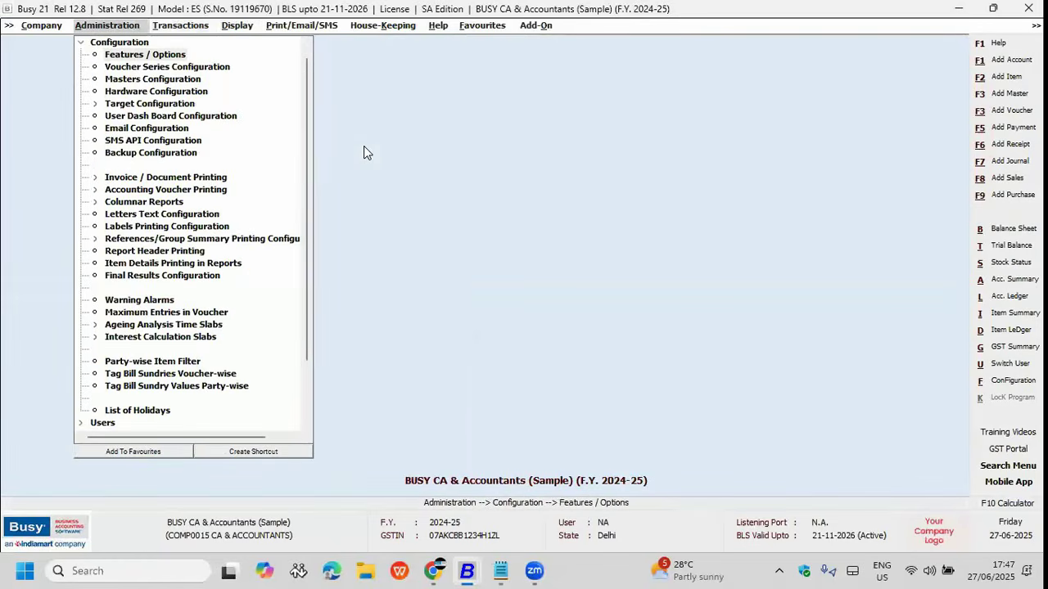
pyautogui.press('Return')
pyautogui.press('Down')
pyautogui.press('Down')
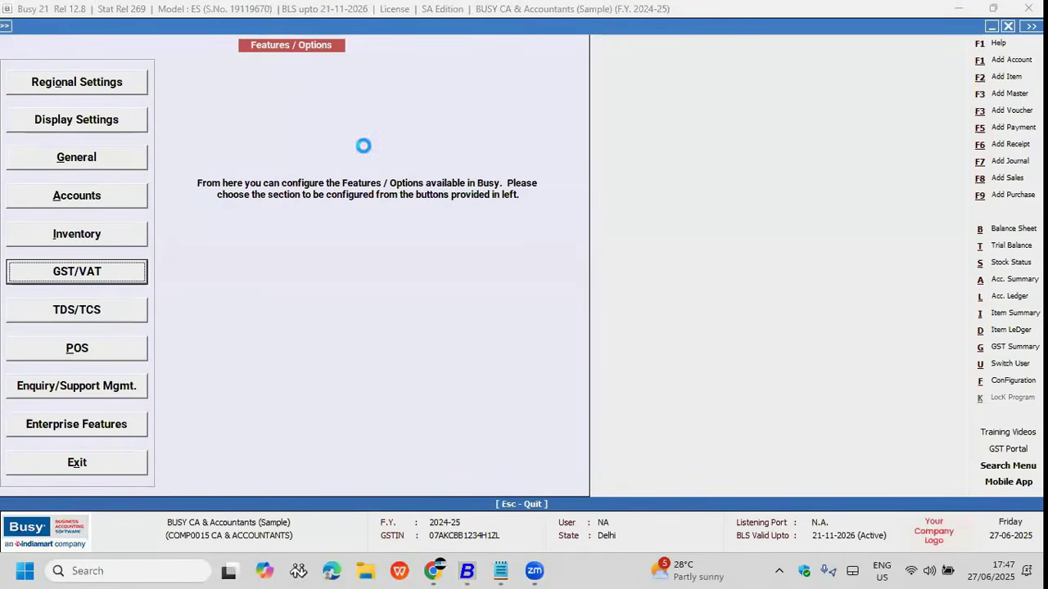
pyautogui.press('Return')
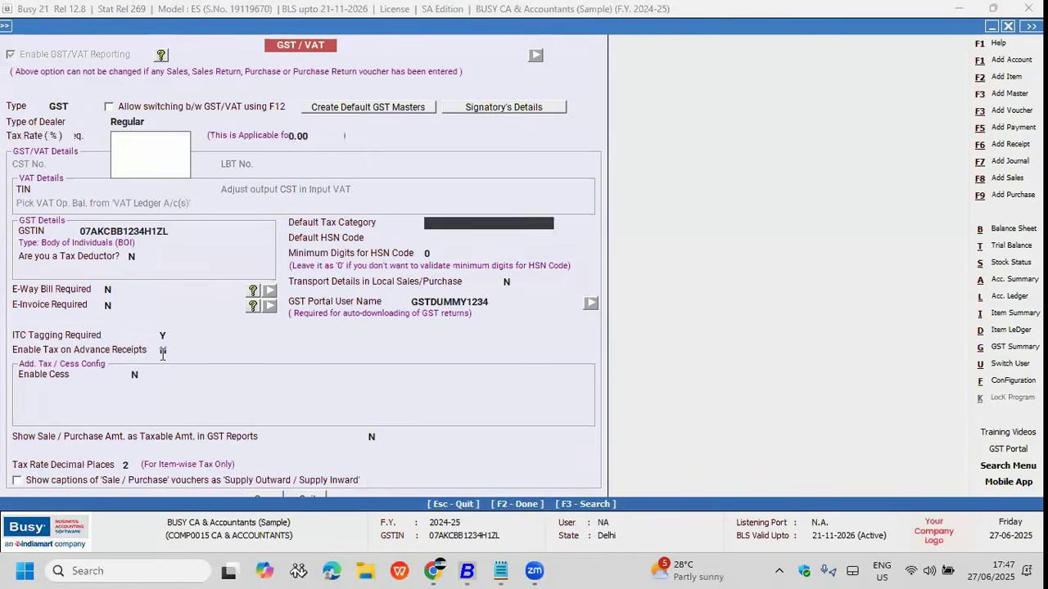
# Step: Set Enable Tax on Advance Receipts to Y and save the configuration
pyautogui.click(166, 350)
pyautogui.press('F2')
pyautogui.press('Return')
pyautogui.press('Return')
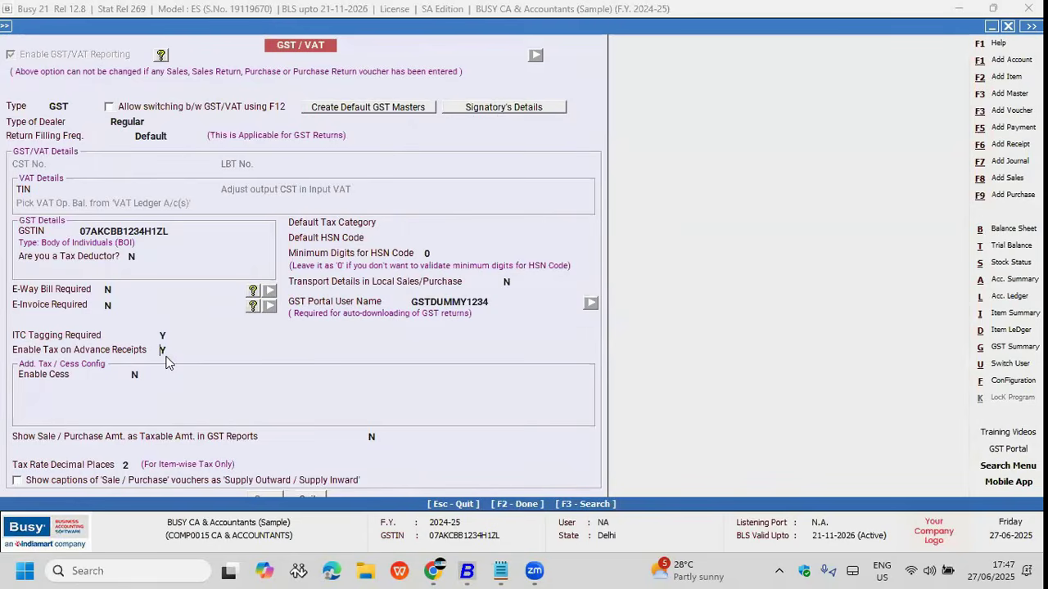
pyautogui.press('Escape')
pyautogui.press('Escape')
pyautogui.press('Escape')
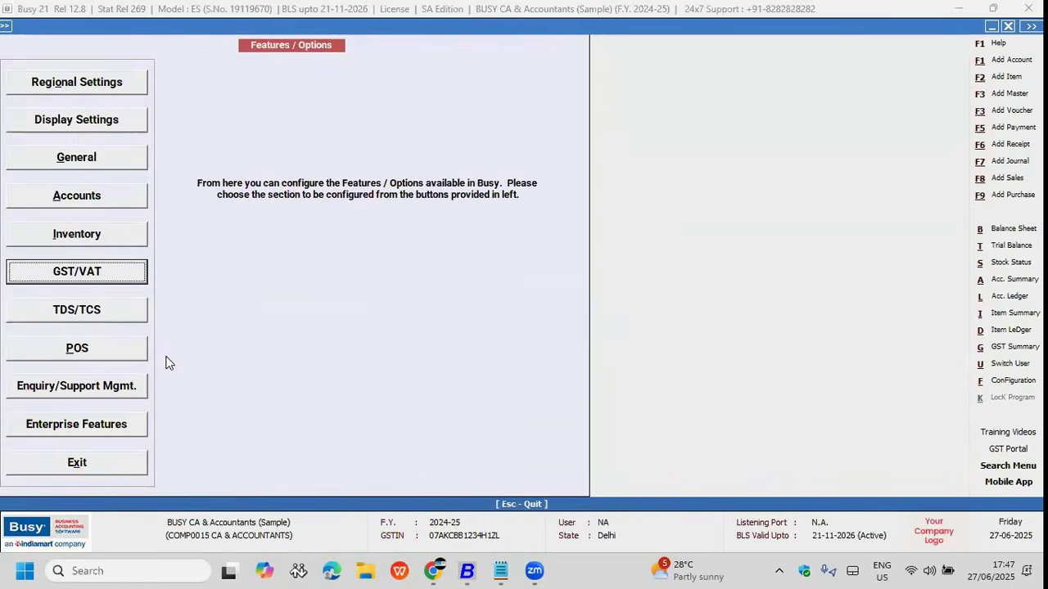
pyautogui.press('Right')
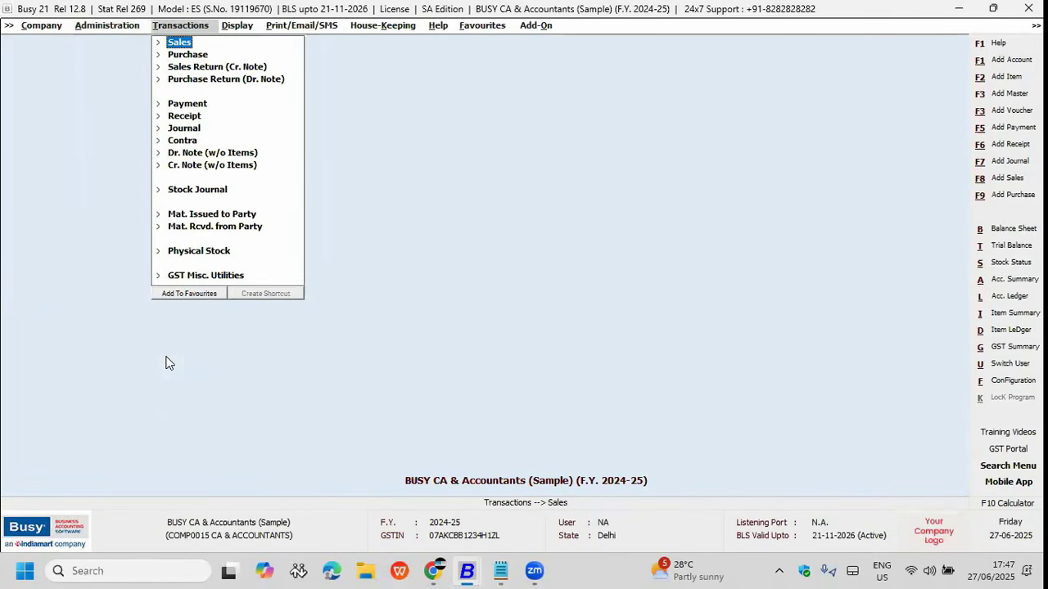
# Step: Run Check/Post Tax on Advance Receipt for 1-4-2024 to 31-12-2024 and confirm nothing is pending
pyautogui.press('Down')
pyautogui.press('Down')
pyautogui.press('Down')
pyautogui.press('Down')
pyautogui.press('Down')
pyautogui.press('Down')
pyautogui.press('Down')
pyautogui.press('Down')
pyautogui.press('Down')
pyautogui.press('Down')
pyautogui.press('Down')
pyautogui.press('Down')
pyautogui.press('Down')
pyautogui.press('Down')
pyautogui.press('Right')
pyautogui.press('Down')
pyautogui.press('Down')
pyautogui.press('Down')
pyautogui.press('Down')
pyautogui.press('Down')
pyautogui.press('Down')
pyautogui.press('Down')
pyautogui.press('Down')
pyautogui.press('Down')
pyautogui.press('Down')
pyautogui.press('Down')
pyautogui.press('Down')
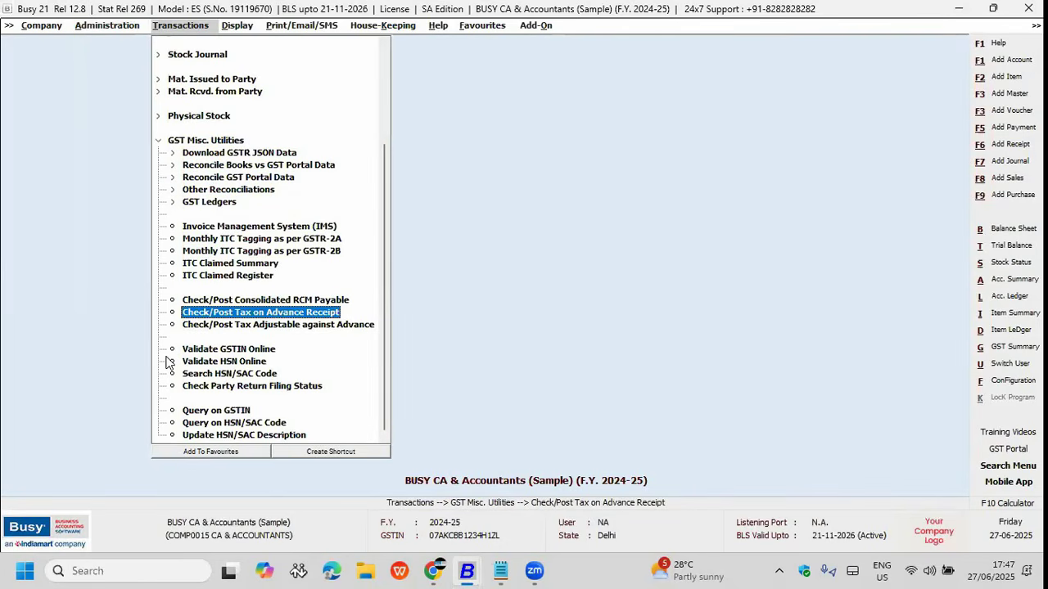
pyautogui.press('Return')
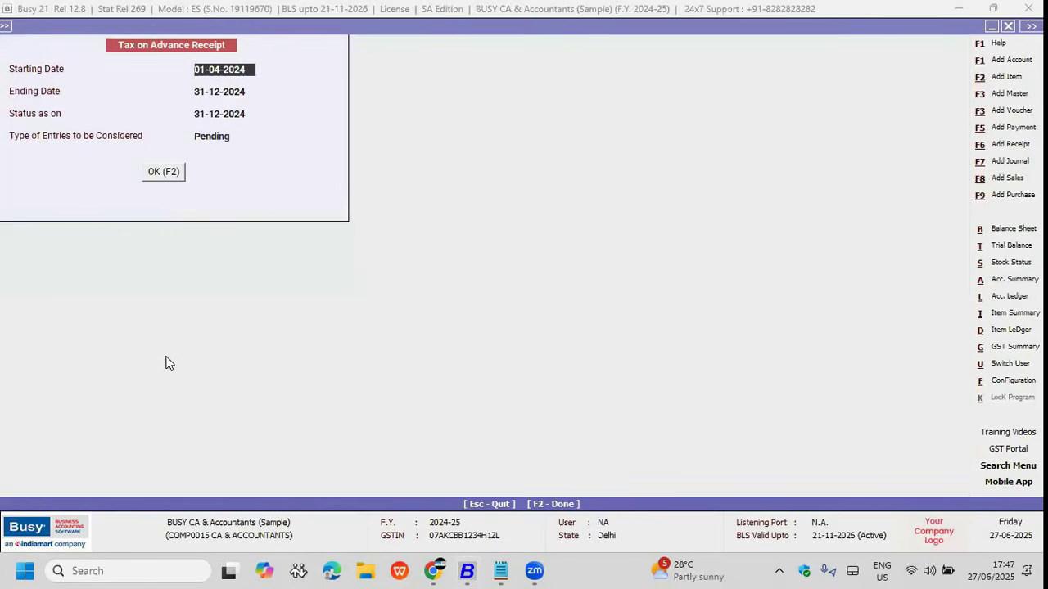
pyautogui.press('F2')
pyautogui.press('F5')
pyautogui.press('Return')
pyautogui.press('Escape')
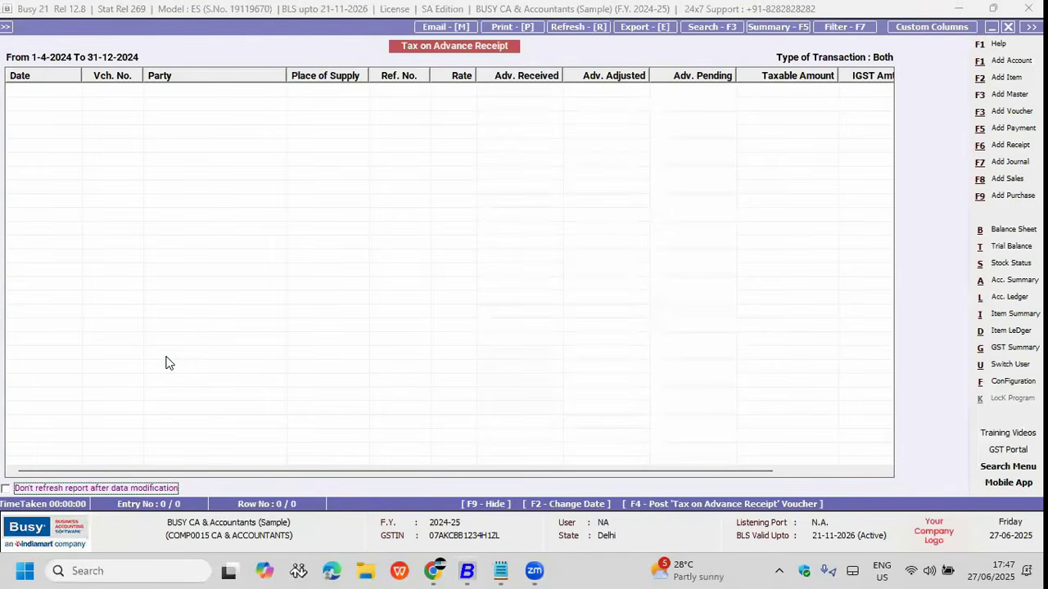
pyautogui.press('Escape')
pyautogui.press('Escape')
pyautogui.press('Right')
pyautogui.press('Left')
pyautogui.press('F6')
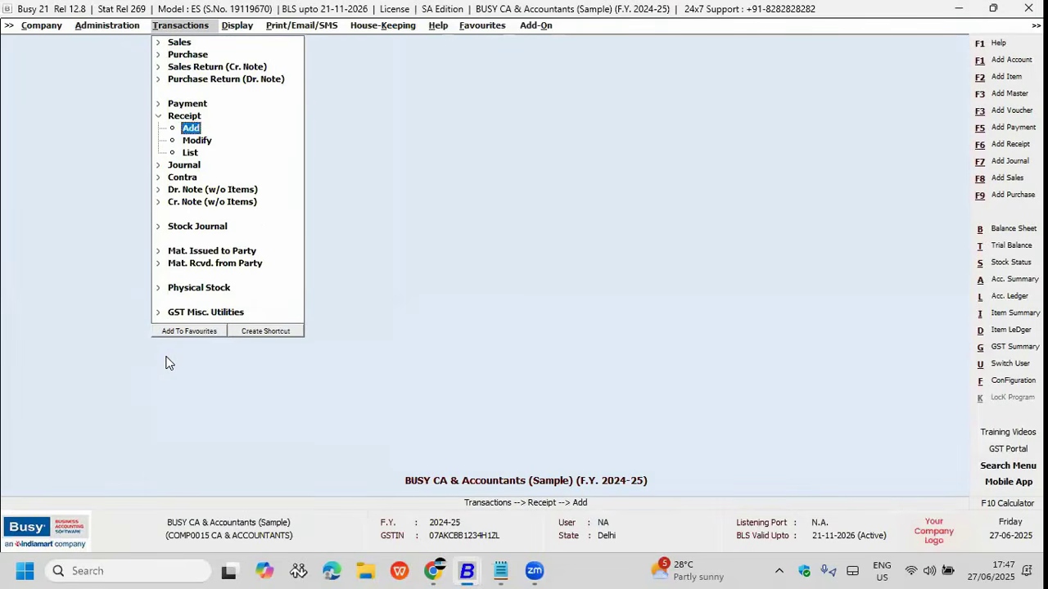
# Step: Start an Advance Receipt voucher crediting A TO Z BUSINESS PRODUCTS with 1L
pyautogui.press('Return')
pyautogui.press('Return')
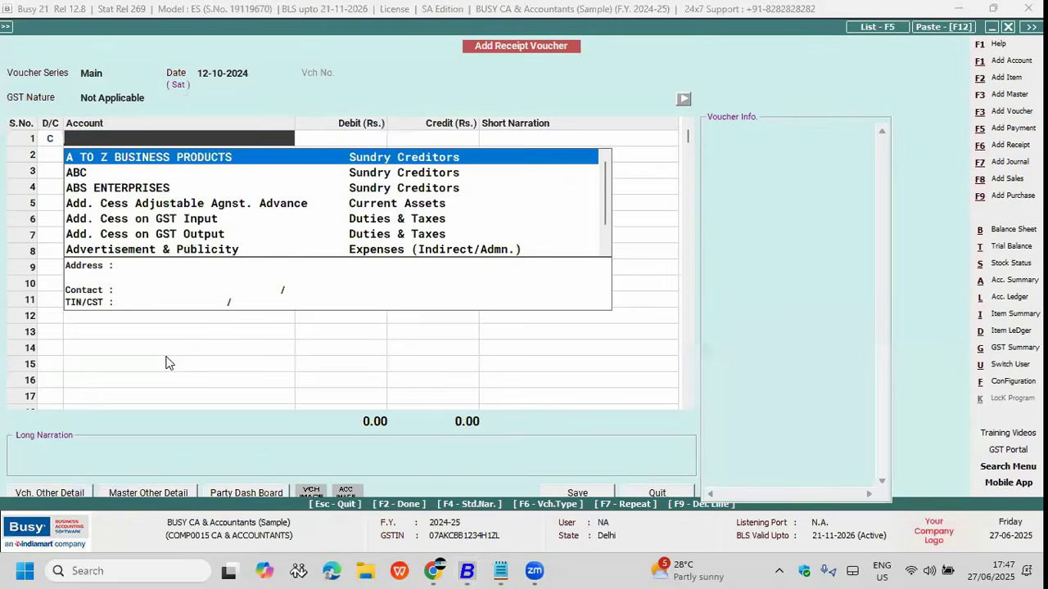
pyautogui.press('Escape')
pyautogui.press('Up')
pyautogui.press('Down')
pyautogui.press('Return')
pyautogui.press('Return')
pyautogui.press('Return')
pyautogui.write('1L')
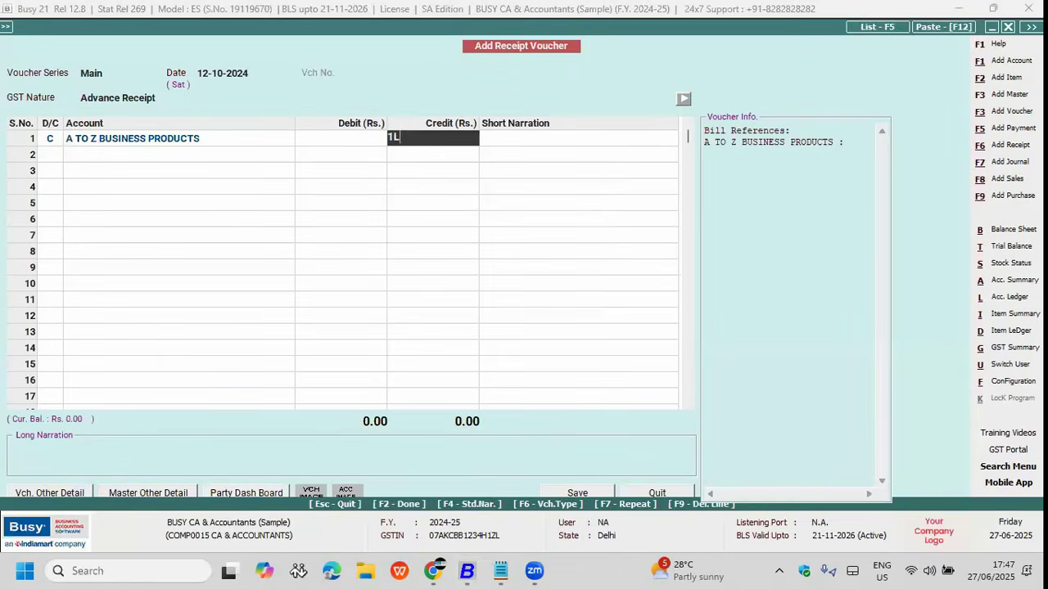
pyautogui.press('Return')
pyautogui.write('1')
# Step: Allocate the advance to reference 1 at 18% GST and save the receipt voucher
pyautogui.press('Return')
pyautogui.press('Return')
pyautogui.press('Return')
pyautogui.press('Return')
pyautogui.press('Return')
pyautogui.write('1')
pyautogui.press('Return')
pyautogui.press('Return')
pyautogui.write('18')
pyautogui.press('Return')
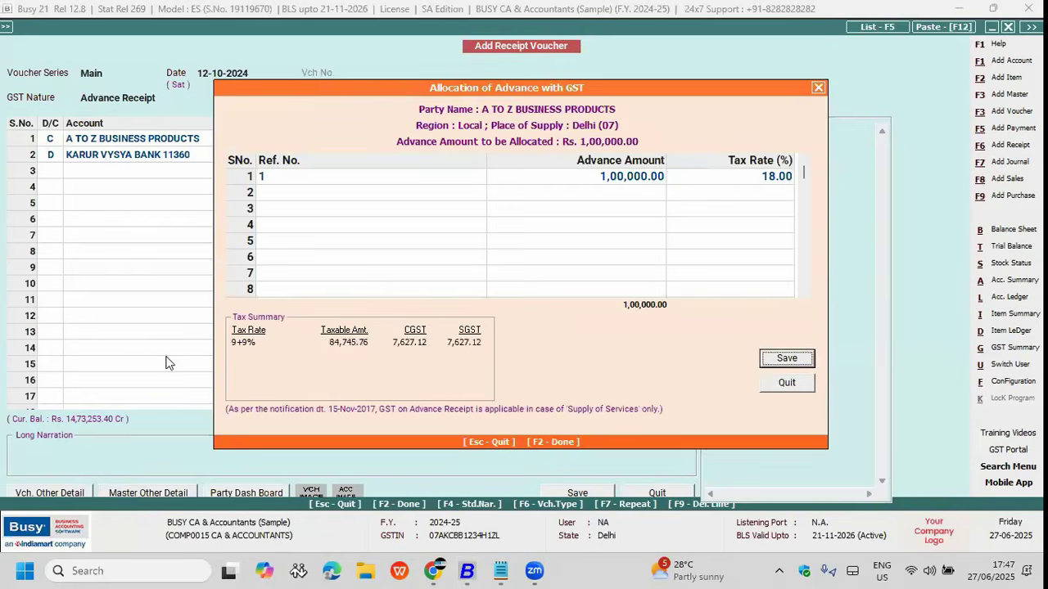
pyautogui.press('Return')
pyautogui.press('F2')
pyautogui.press('Return')
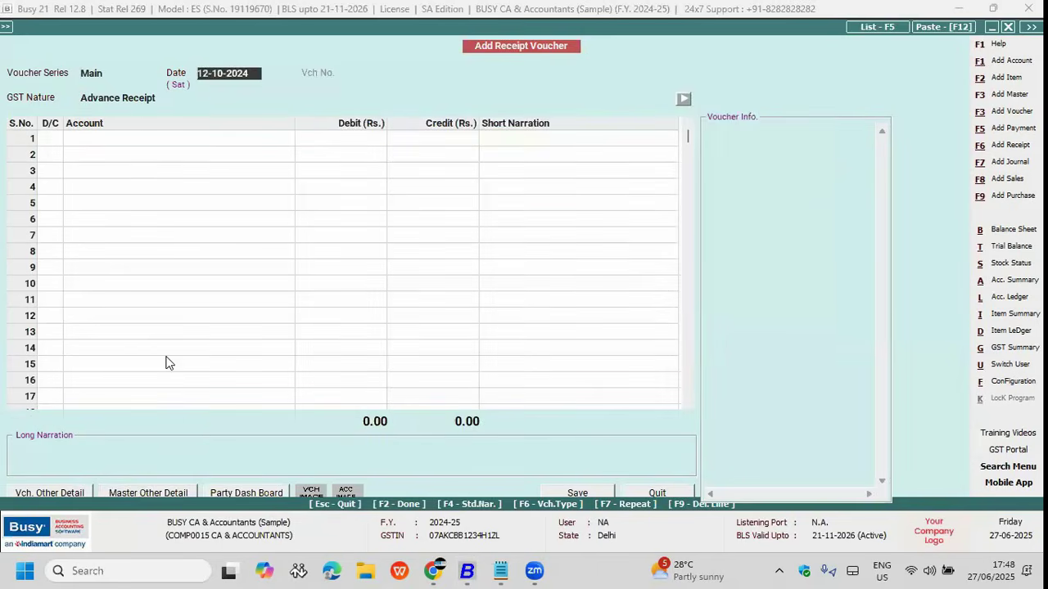
pyautogui.press('Escape')
pyautogui.press('Return')
pyautogui.press('Right')
# Step: Navigate the menus back to the GST Misc. Utilities group
pyautogui.press('Down')
pyautogui.press('Down')
pyautogui.press('Down')
pyautogui.press('Down')
pyautogui.press('Down')
pyautogui.press('Down')
pyautogui.press('Down')
pyautogui.press('Down')
pyautogui.press('Down')
pyautogui.press('Down')
pyautogui.press('Down')
pyautogui.press('Down')
pyautogui.press('Up')
pyautogui.press('Left')
pyautogui.press('Down')
pyautogui.press('Down')
pyautogui.press('Down')
pyautogui.press('Down')
pyautogui.press('Down')
pyautogui.press('Down')
pyautogui.press('Down')
pyautogui.press('Down')
pyautogui.press('Down')
pyautogui.press('Down')
pyautogui.press('Down')
pyautogui.press('Up')
pyautogui.press('Right')
pyautogui.press('Down')
pyautogui.press('Down')
pyautogui.press('Down')
pyautogui.press('Down')
pyautogui.press('Down')
pyautogui.press('Down')
pyautogui.press('Down')
pyautogui.press('Down')
pyautogui.press('Down')
pyautogui.press('Down')
pyautogui.press('Down')
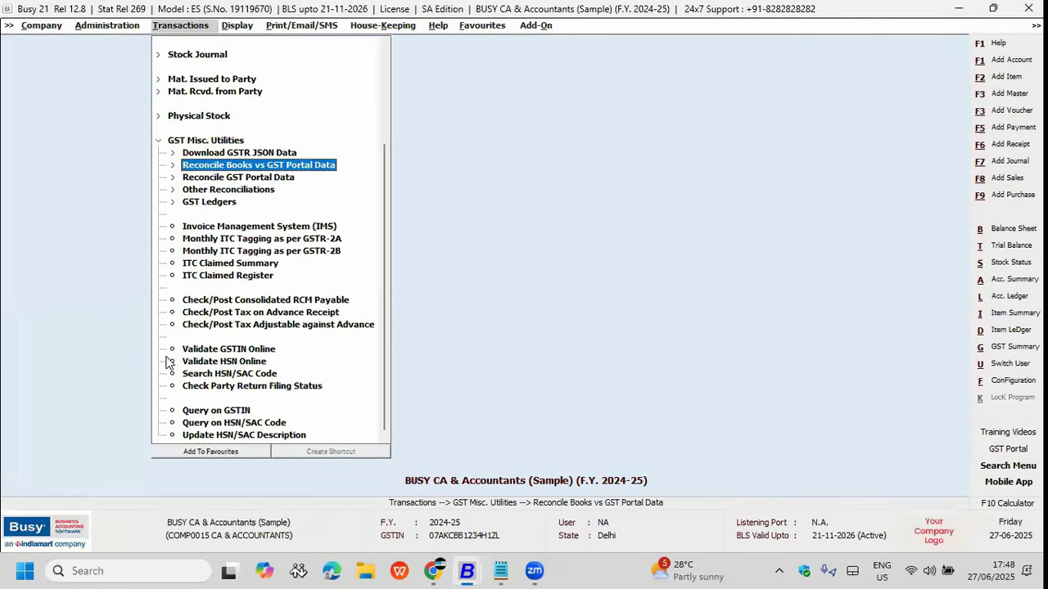
# Step: Post and save the tax-on-advance journal voucher in the Main series, CGST and SGST 7,627.12 each
pyautogui.press('Return')
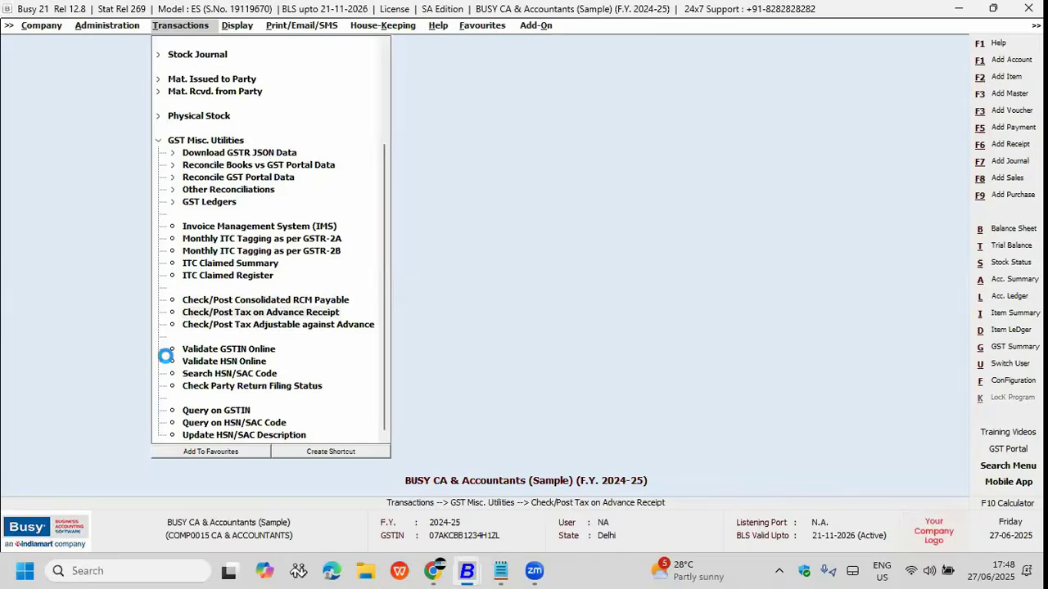
pyautogui.press('F2')
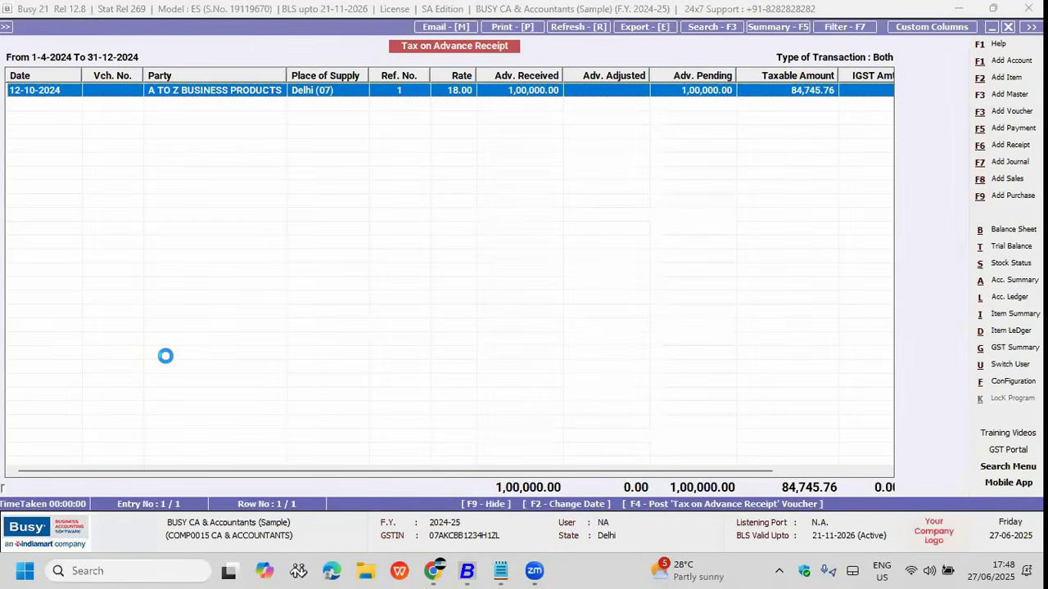
pyautogui.press('F5')
pyautogui.press('Escape')
pyautogui.press('Escape')
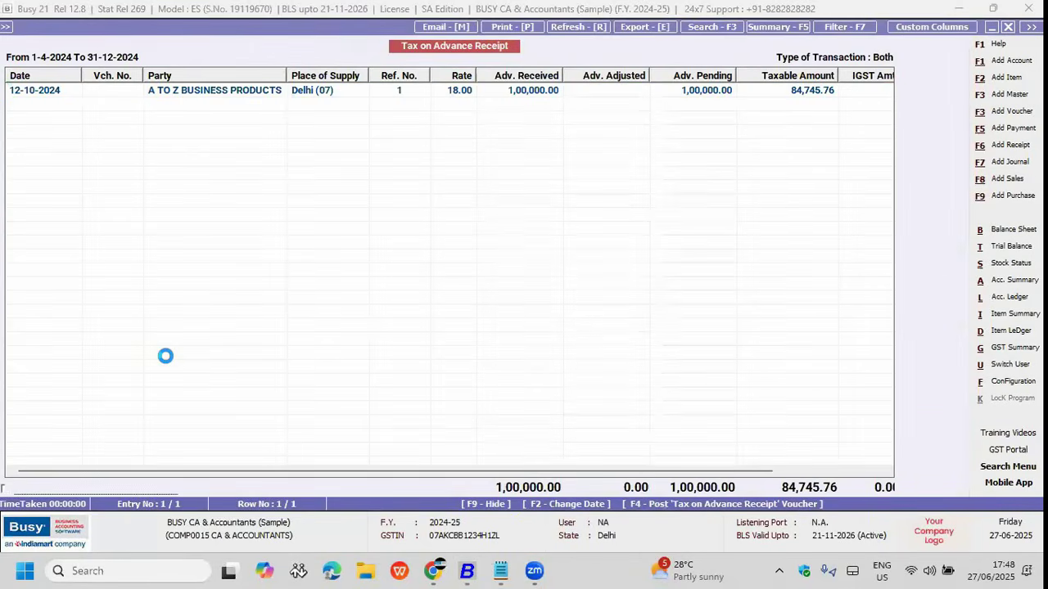
pyautogui.press('F4')
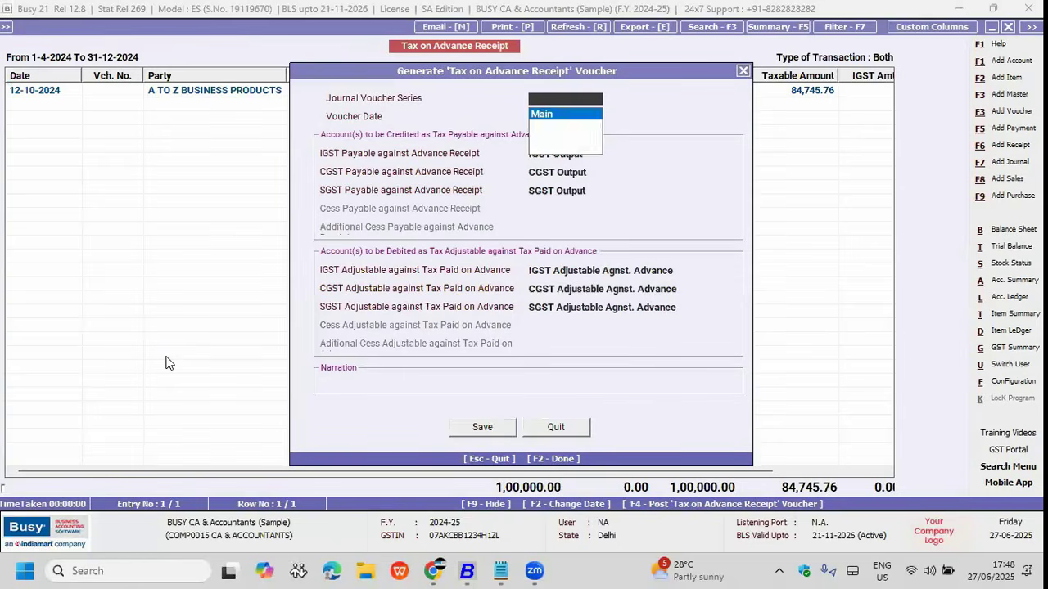
pyautogui.press('Return')
pyautogui.press('F2')
pyautogui.press('Return')
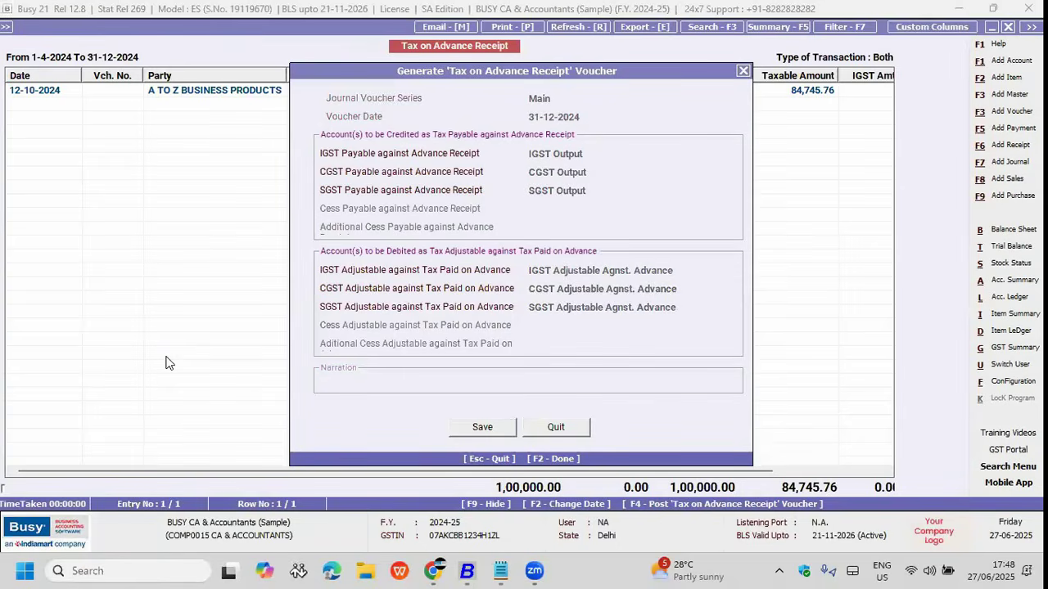
pyautogui.press('F2')
pyautogui.press('Return')
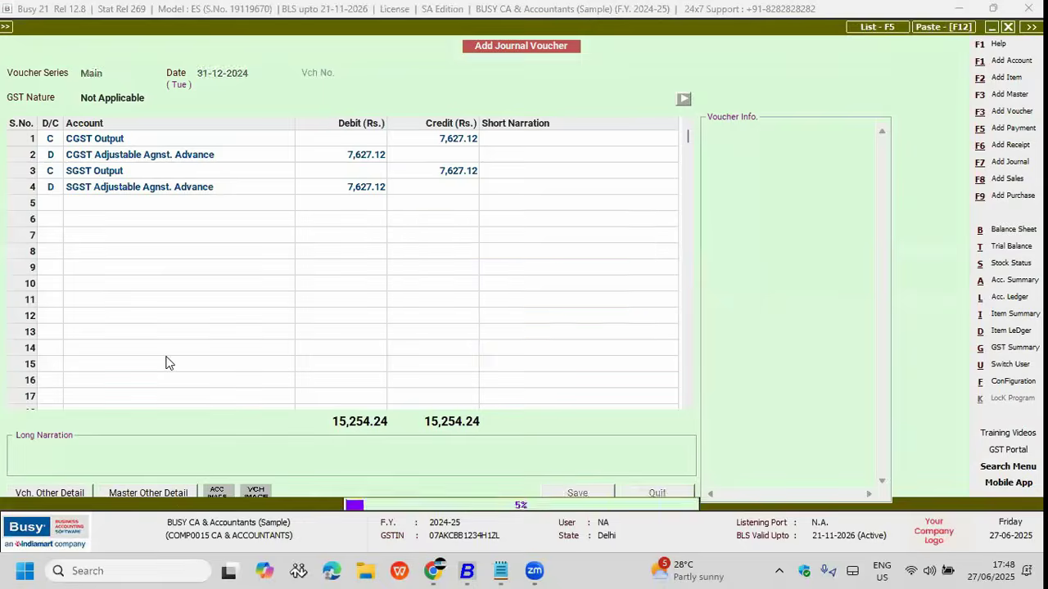
pyautogui.press('Escape')
# Step: Open the GST Summary report and drill into Output GST on Advance
pyautogui.press('Right')
pyautogui.press('Up')
pyautogui.press('Down')
pyautogui.press('Right')
pyautogui.press('Right')
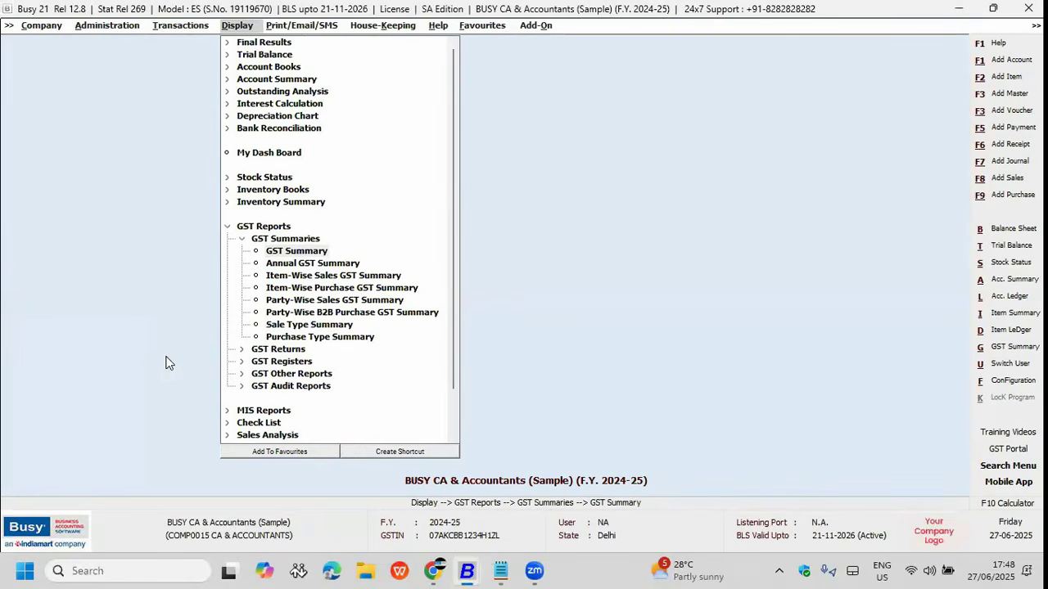
pyautogui.press('Return')
pyautogui.press('F2')
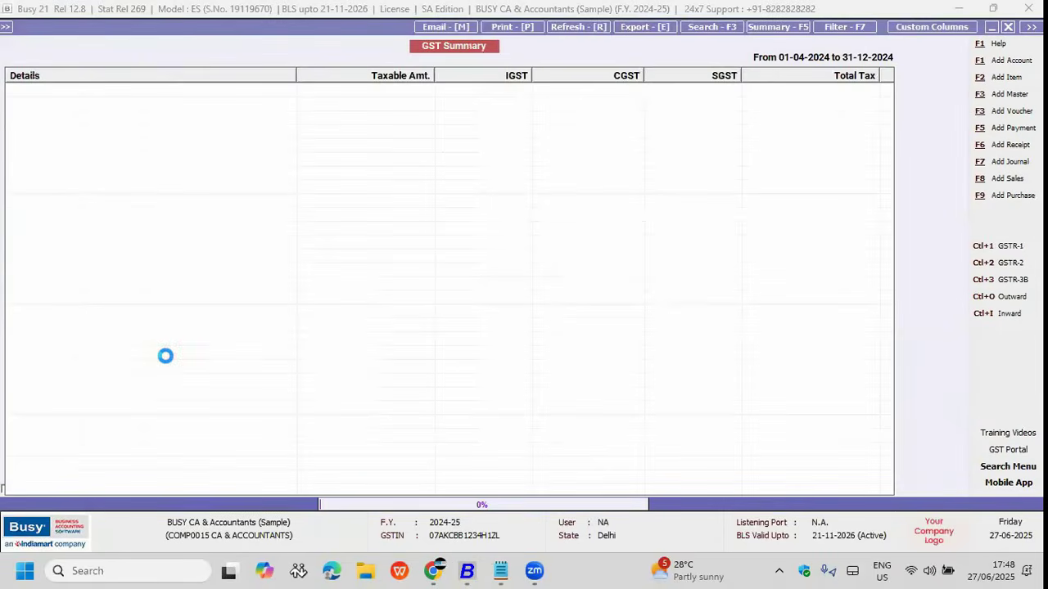
pyautogui.press('Down')
pyautogui.press('Down')
pyautogui.press('Return')
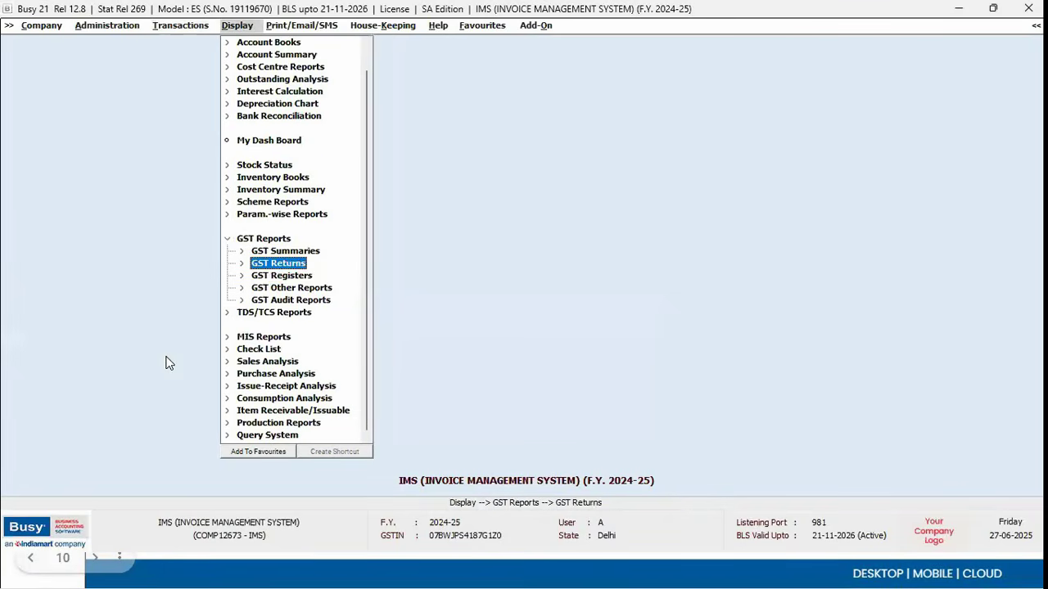
# Step: Generate the Bill-wise ITC Reversal report for bills pending over 180 days
pyautogui.press('Down')
pyautogui.press('Return')
pyautogui.press('Down')
pyautogui.press('Down')
pyautogui.press('Return')
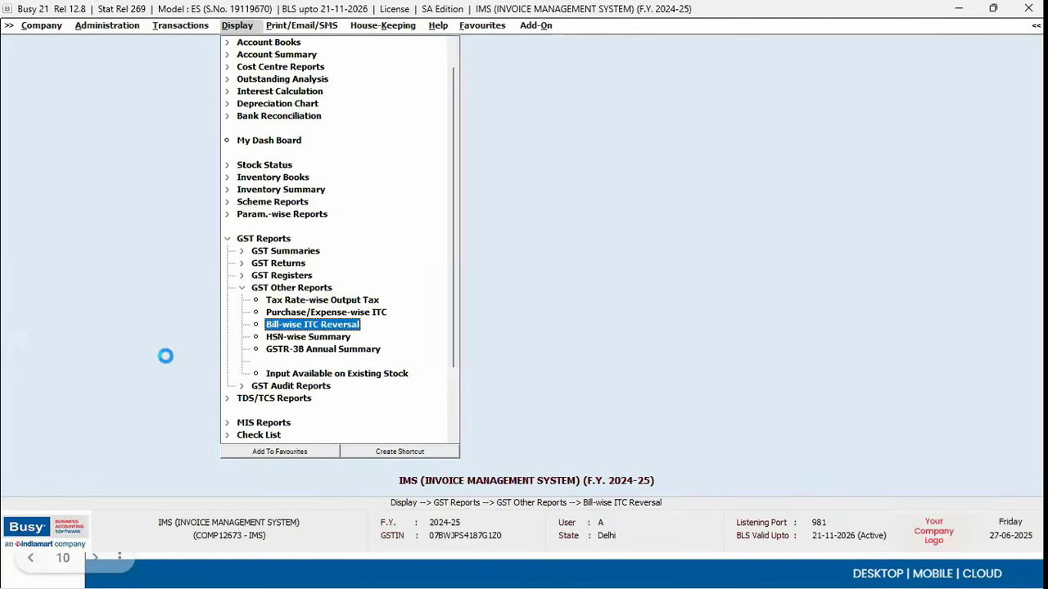
pyautogui.press('Right')
pyautogui.press('Escape')
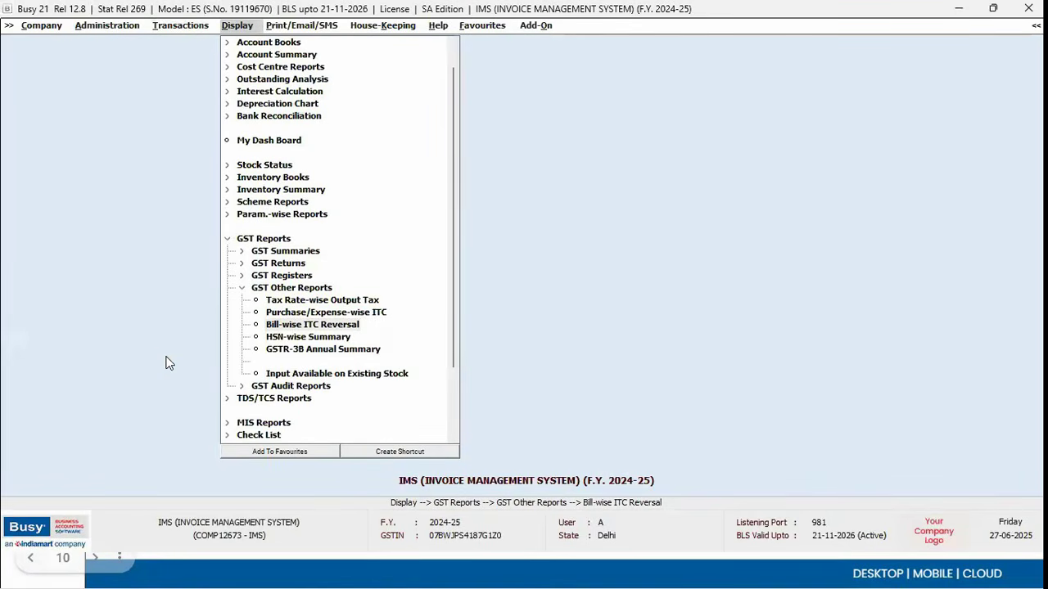
pyautogui.press('Return')
pyautogui.write('180')
pyautogui.press('Return')
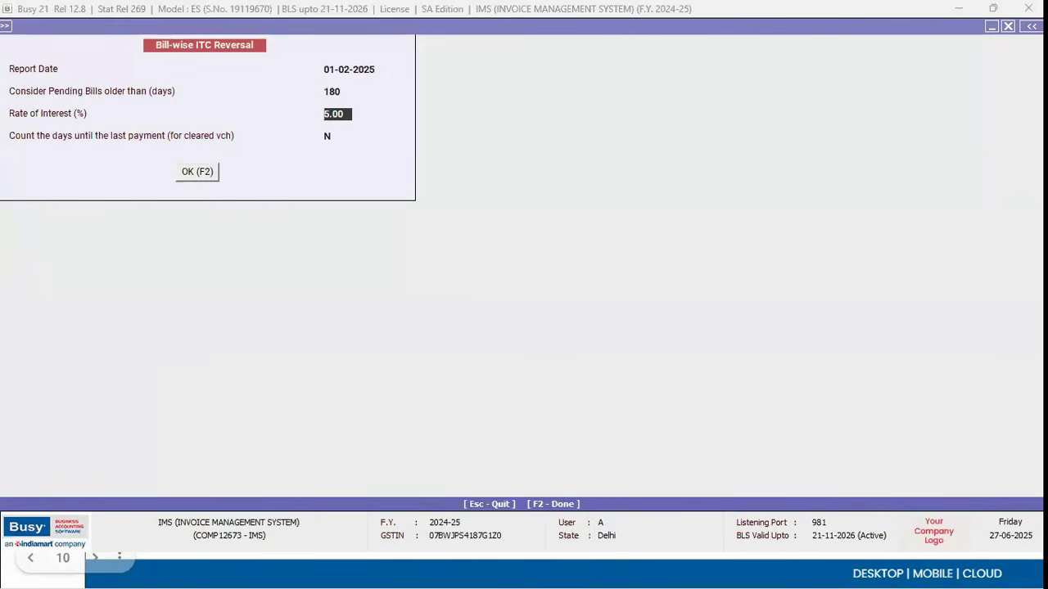
pyautogui.press('F2')
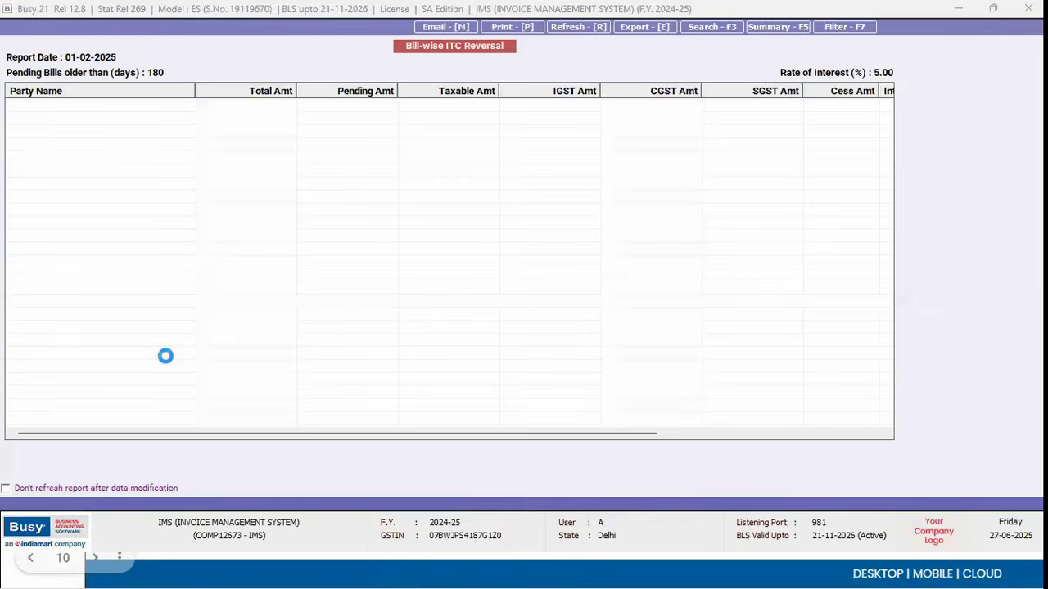
# Step: Rerun the report at 10% interest and review the interest columns for the 9 parties
pyautogui.press('Escape')
pyautogui.press('Return')
pyautogui.press('Return')
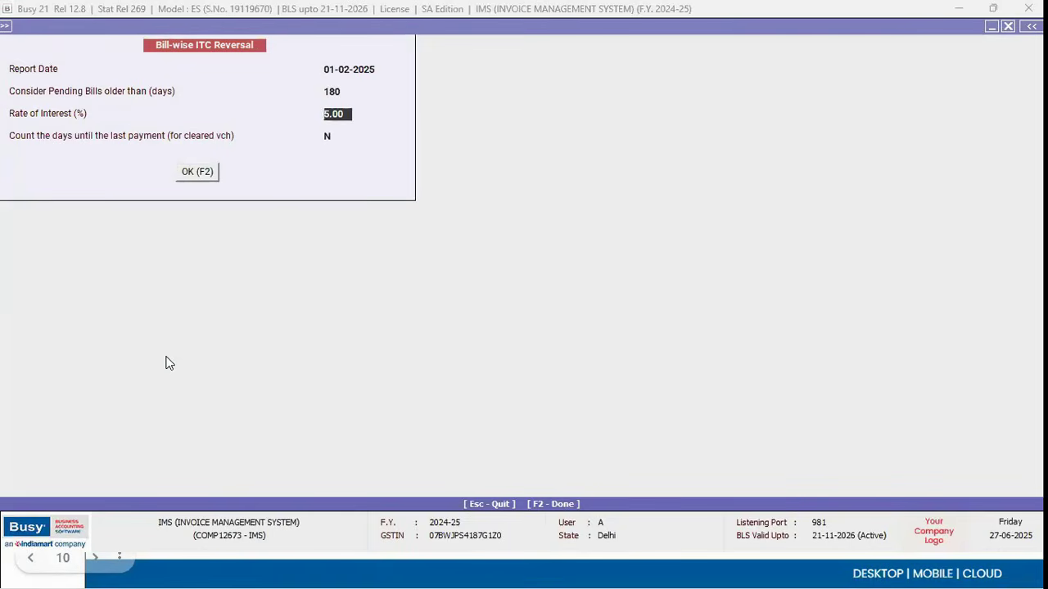
pyautogui.write('10')
pyautogui.press('Return')
pyautogui.press('Return')
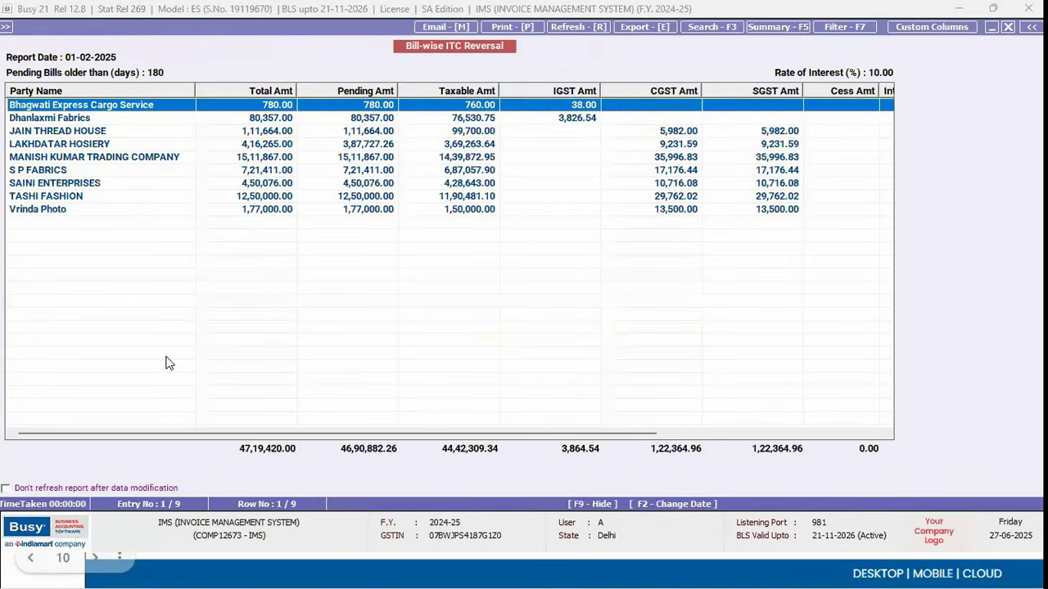
pyautogui.hscroll(5, 166, 364)
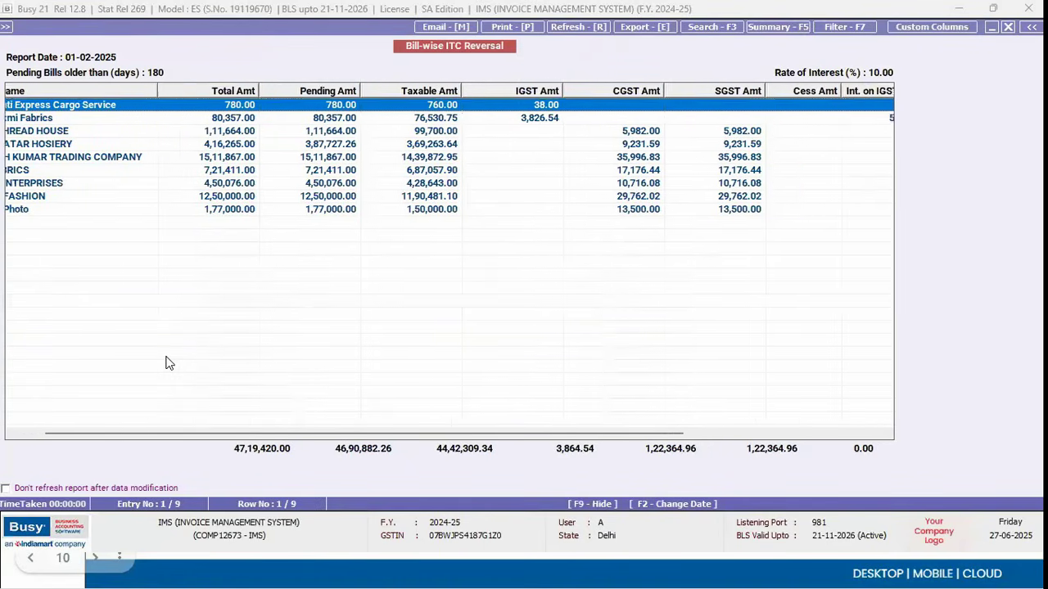
pyautogui.hscroll(3, 166, 364)
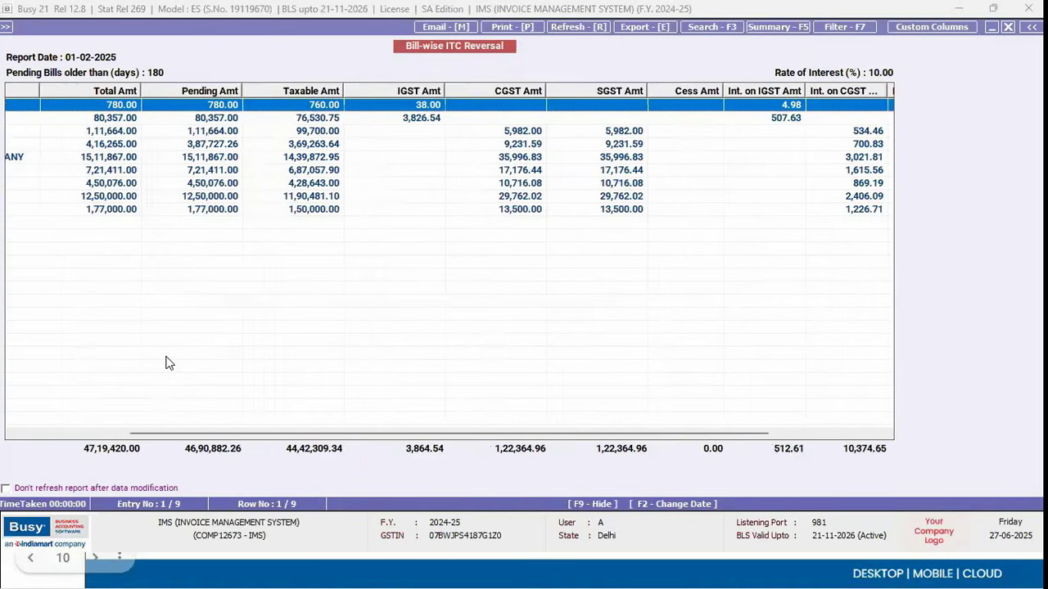
pyautogui.hscroll(3, 167, 363)
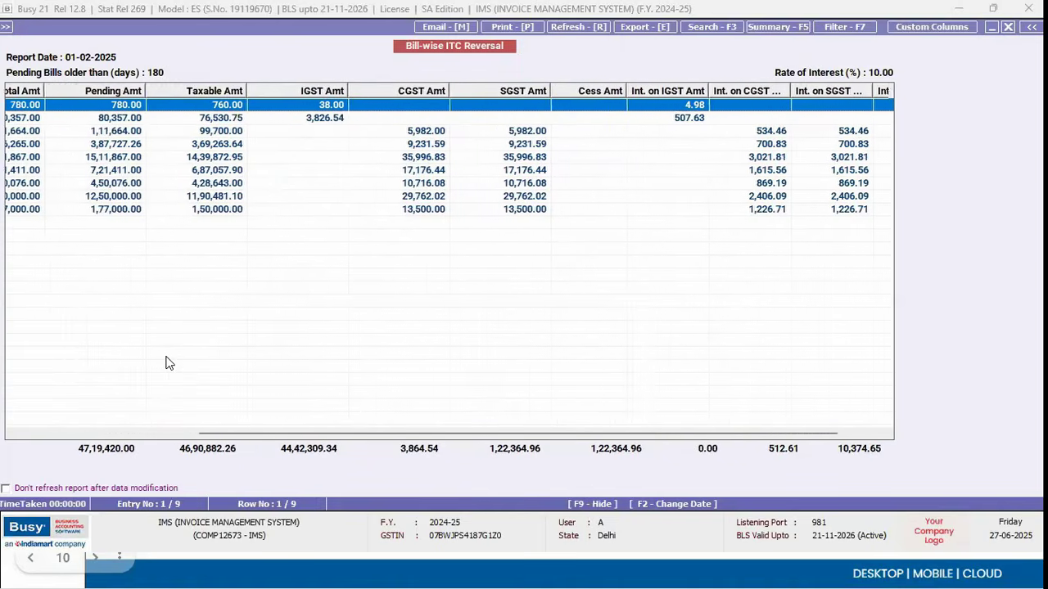
pyautogui.press('Escape')
pyautogui.press('Escape')
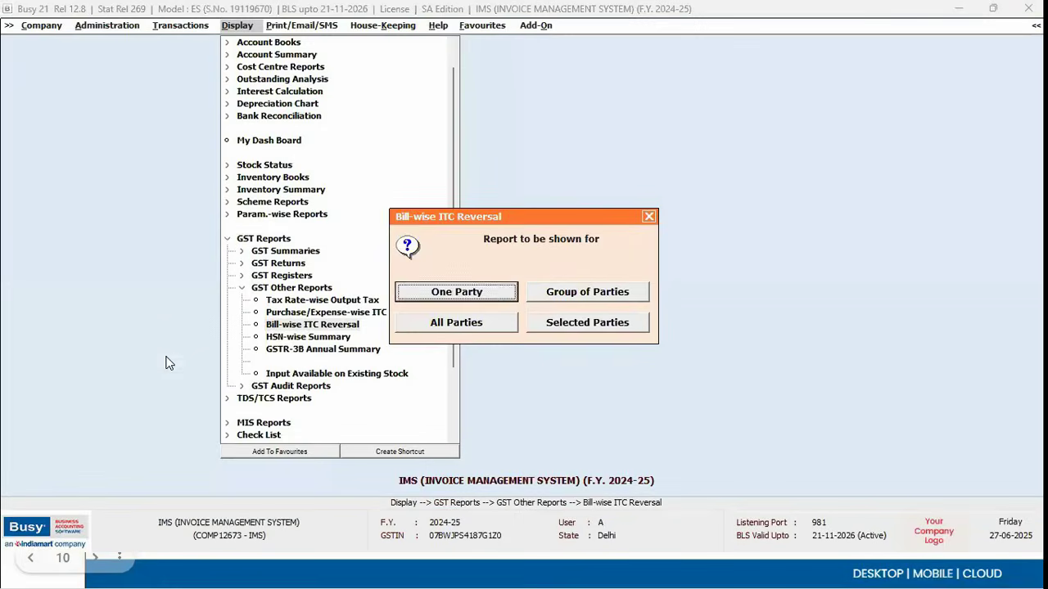
# Step: Show the IMS challenges slide in the presentation, then return to Busy
pyautogui.hotkey('alt', 'Tab')
pyautogui.press('Right')
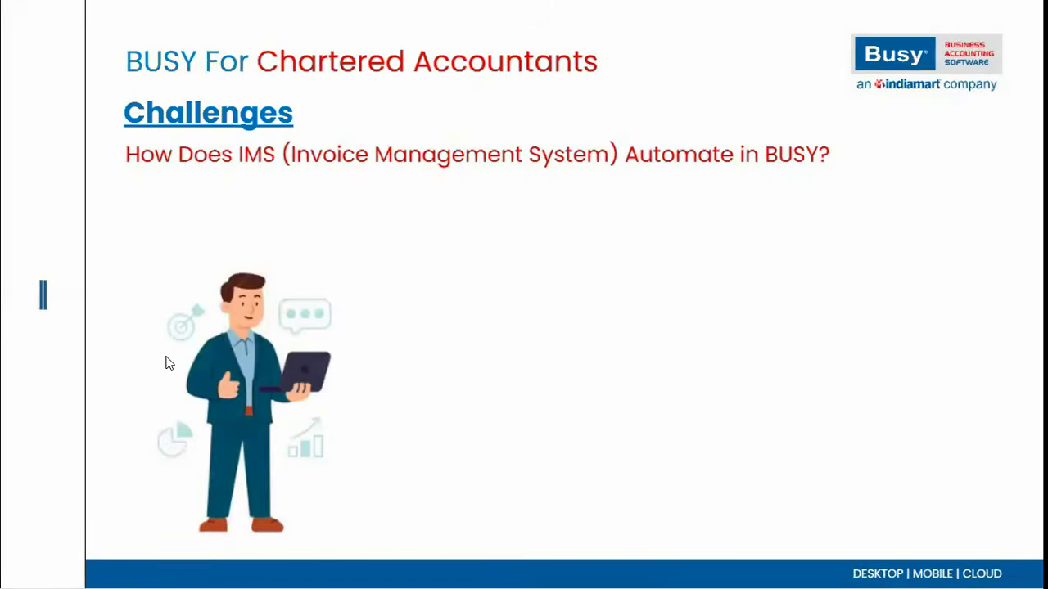
pyautogui.hotkey('alt', 'Tab')
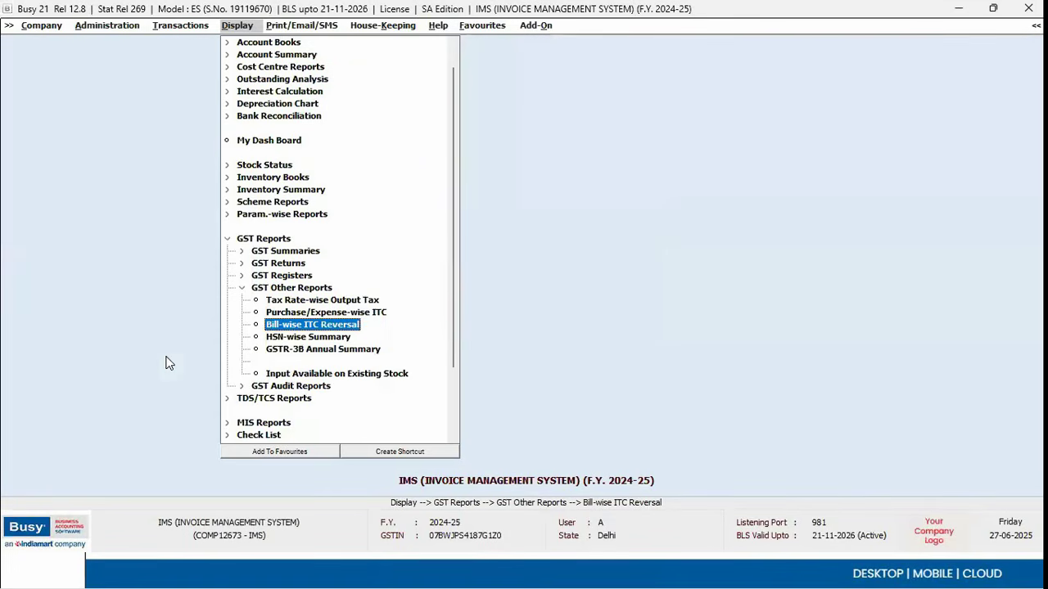
# Step: Open the party-wise Invoice Management System report and keep the existing IMS data instead of overwriting
pyautogui.press('Left')
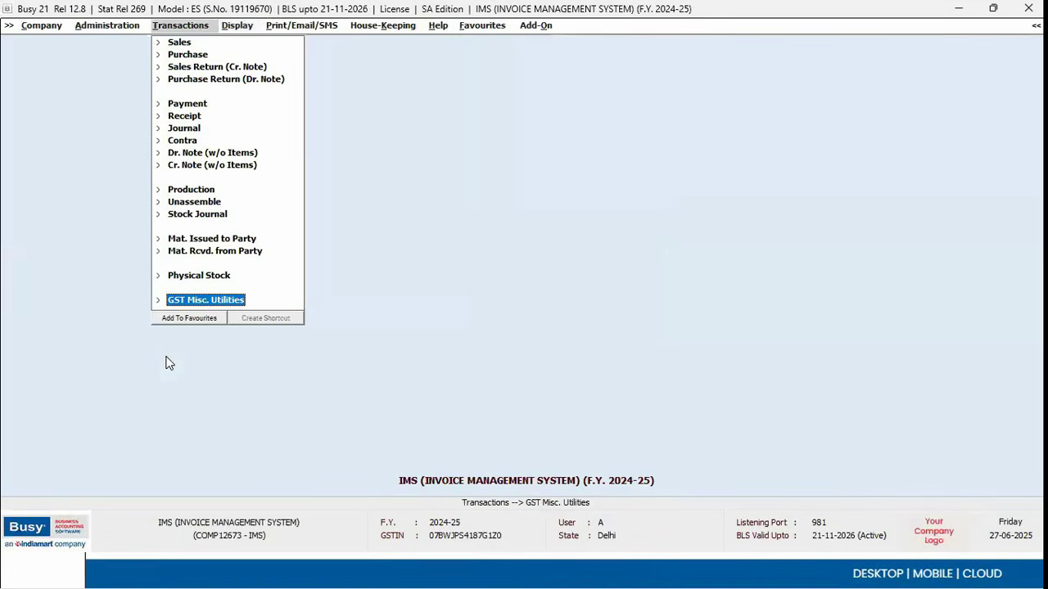
pyautogui.press('Return')
pyautogui.press('Down')
pyautogui.press('Down')
pyautogui.press('Down')
pyautogui.press('Down')
pyautogui.press('Down')
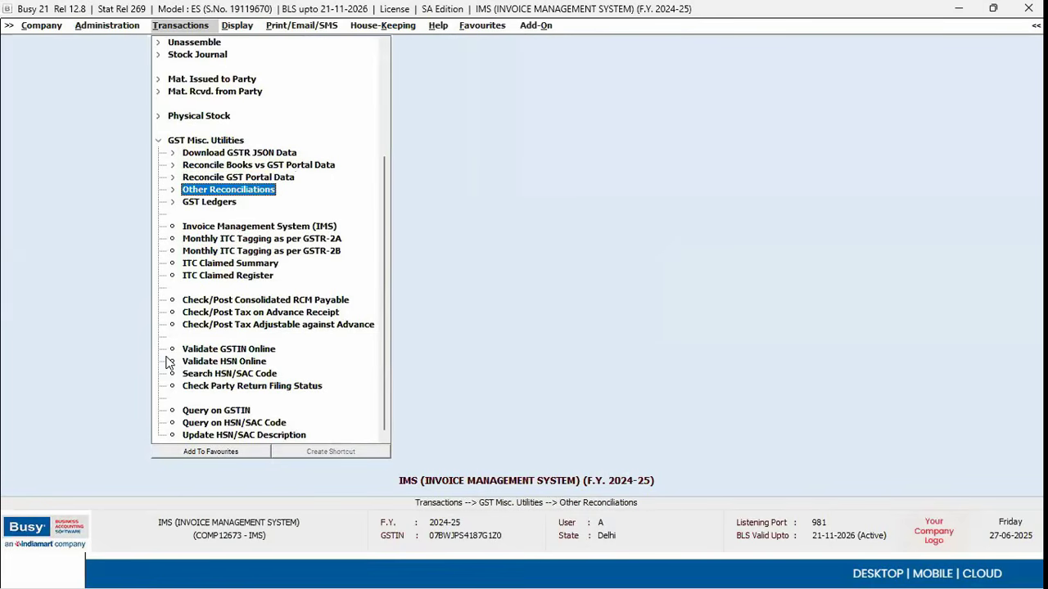
pyautogui.press('Return')
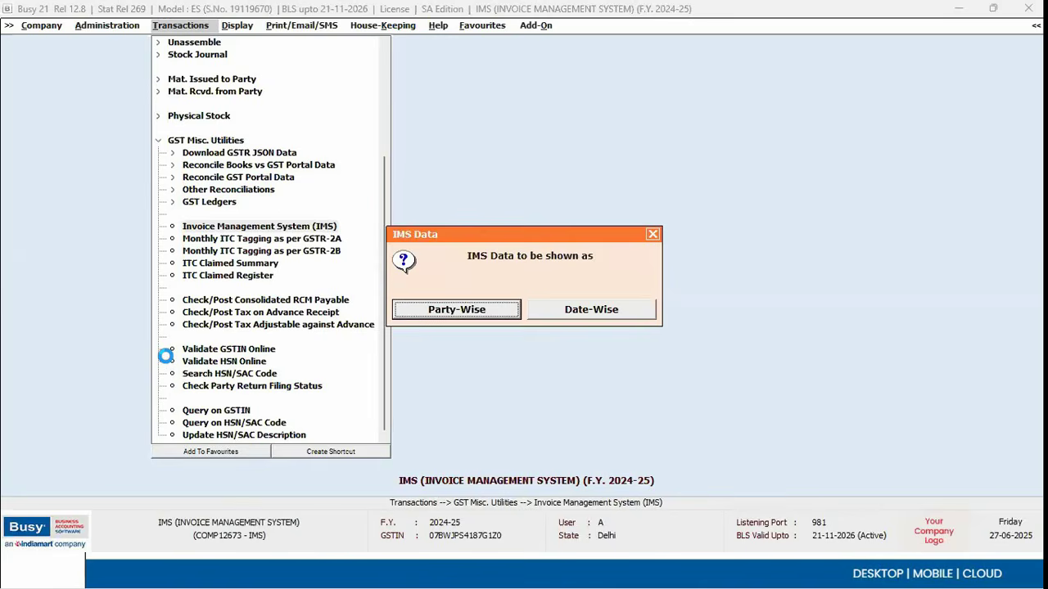
pyautogui.press('Return')
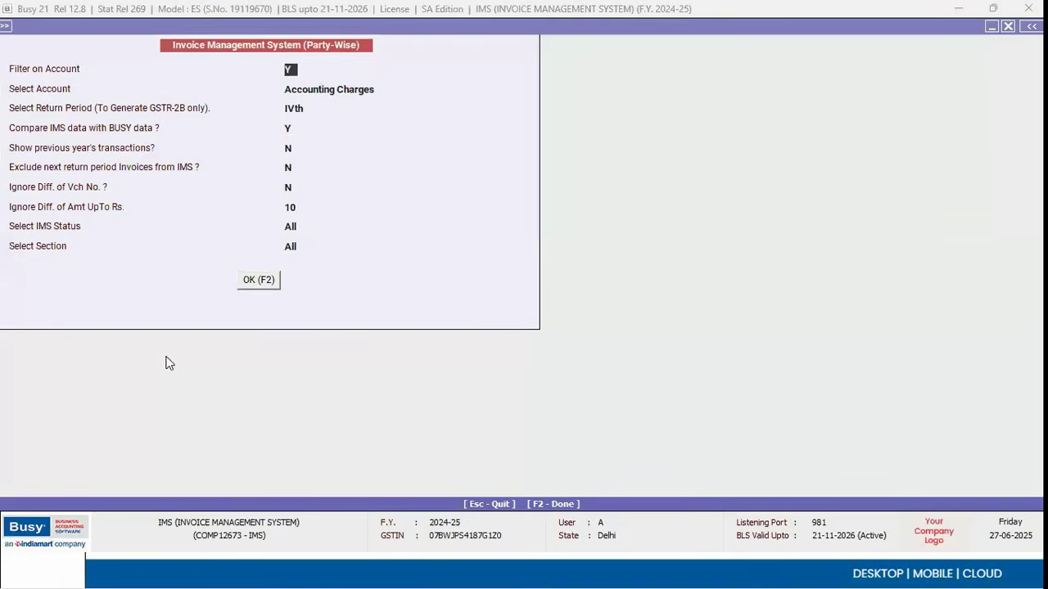
pyautogui.press('F2')
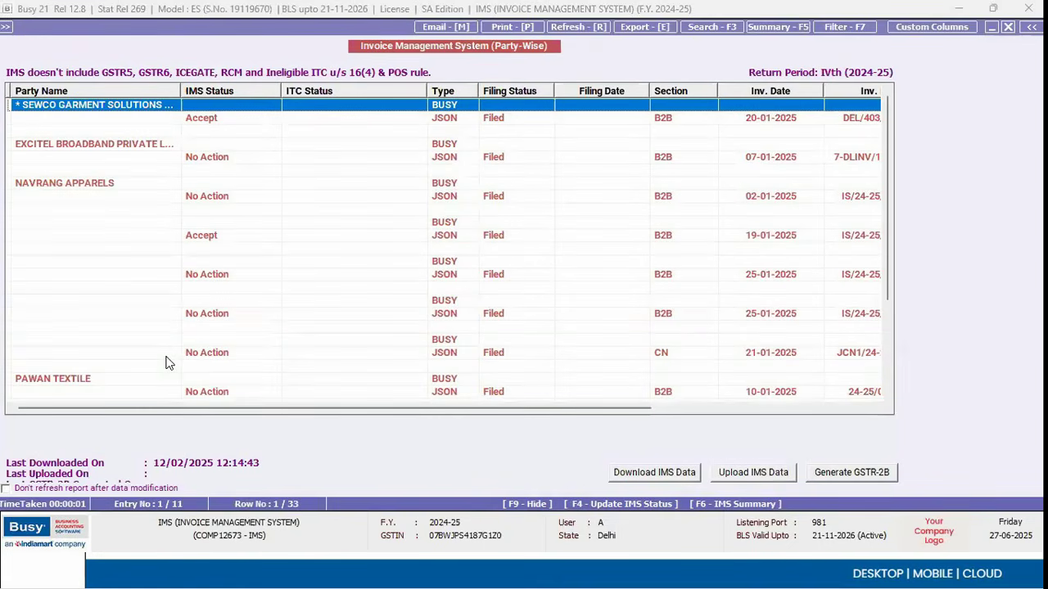
pyautogui.press('Tab')
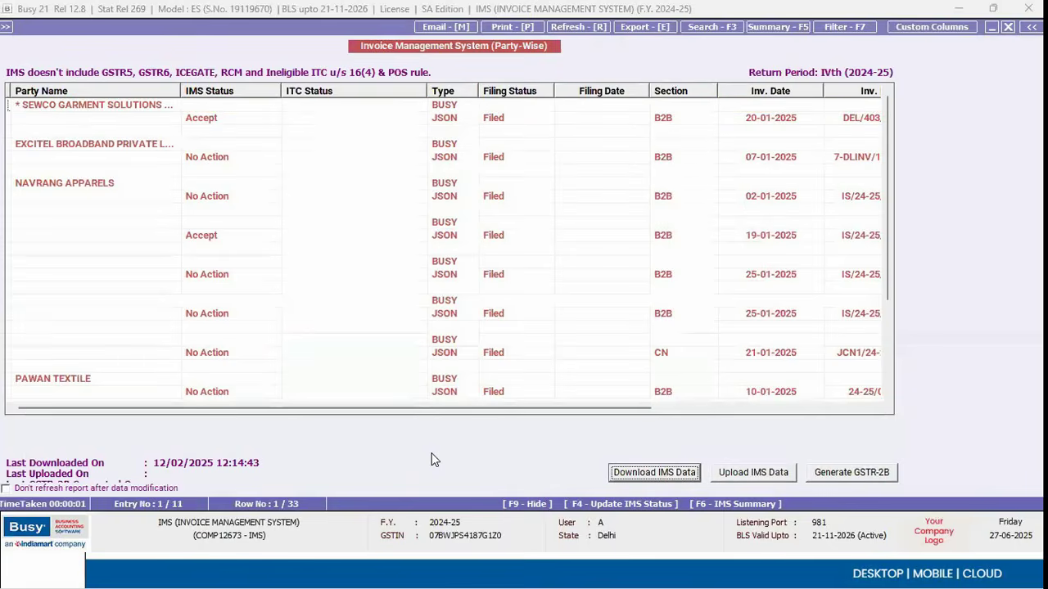
pyautogui.click(622, 468)
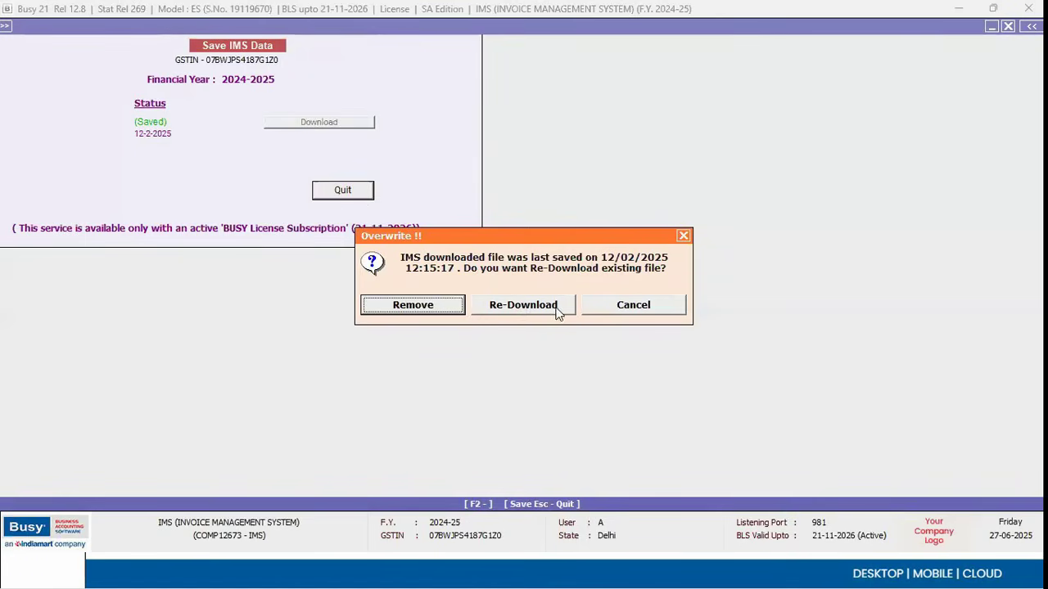
pyautogui.click(646, 306)
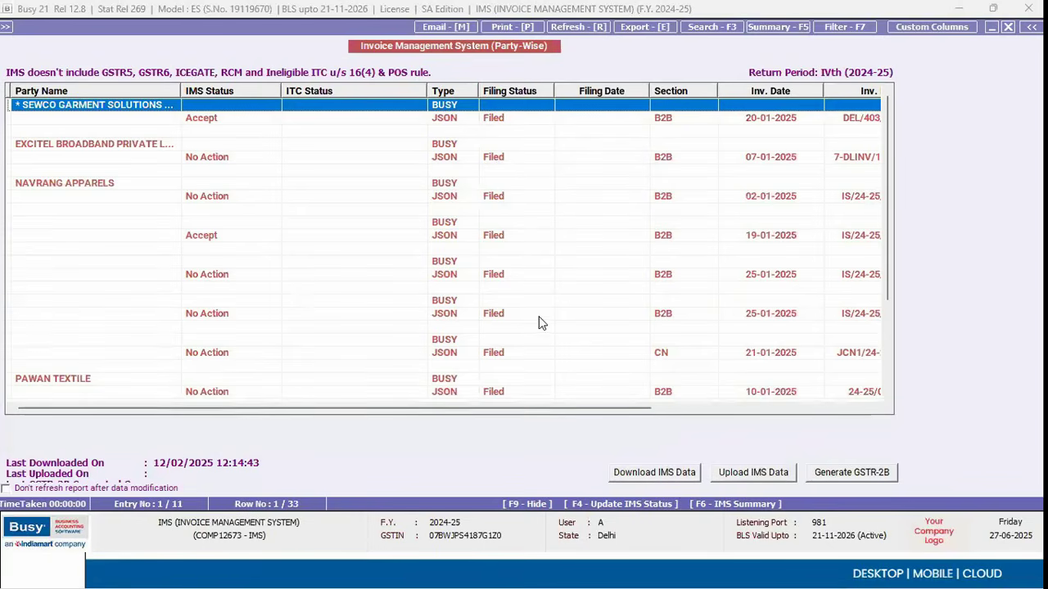
# Step: Set the first invoice's IMS status to Pending
pyautogui.press('Down')
pyautogui.press('F4')
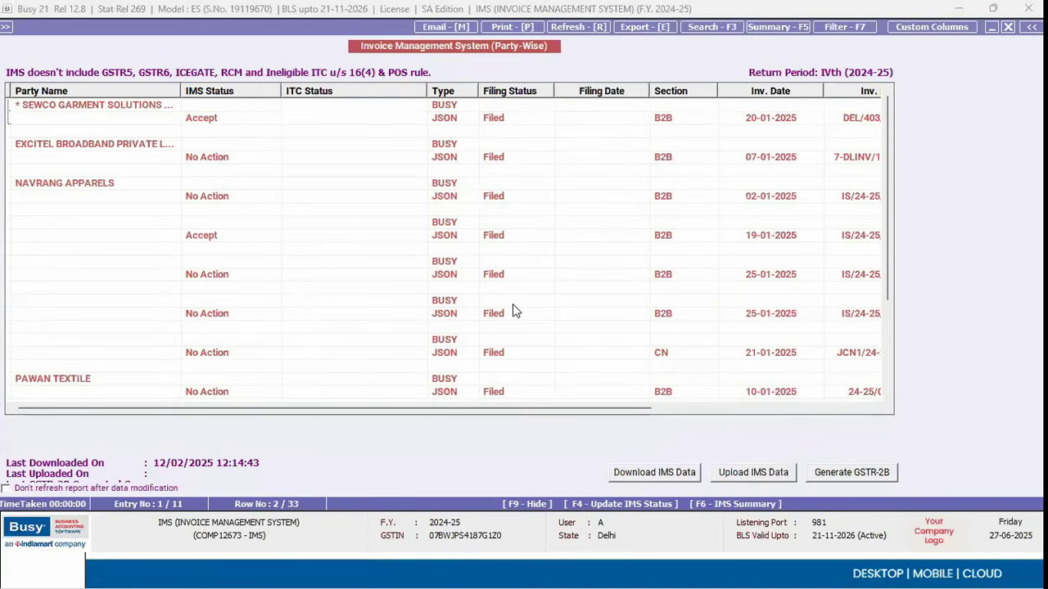
pyautogui.press('Down')
pyautogui.press('Up')
pyautogui.press('Down')
pyautogui.press('Down')
pyautogui.press('Up')
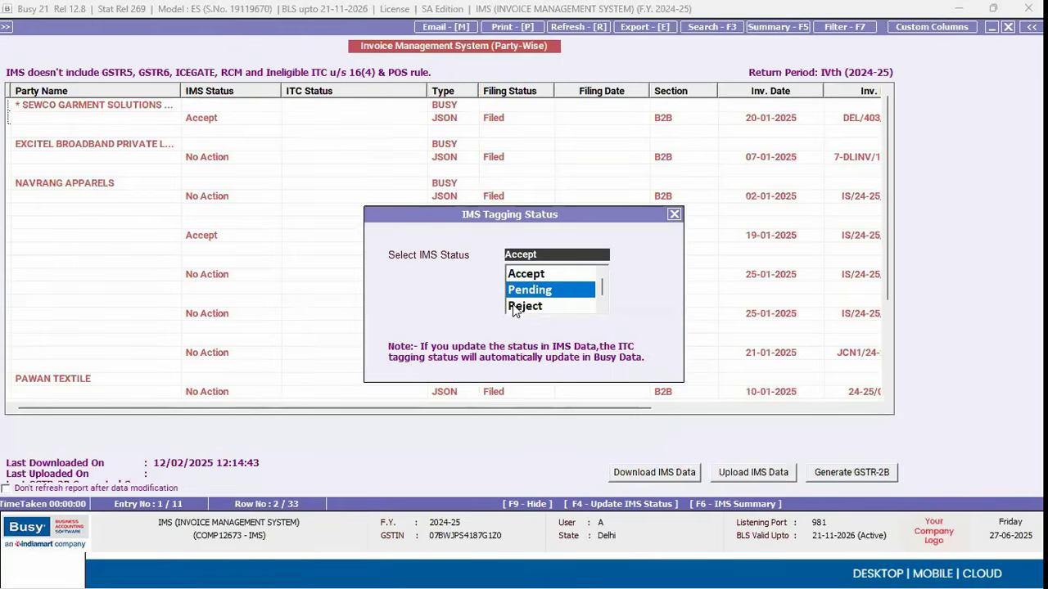
pyautogui.click(514, 307)
pyautogui.press('Down')
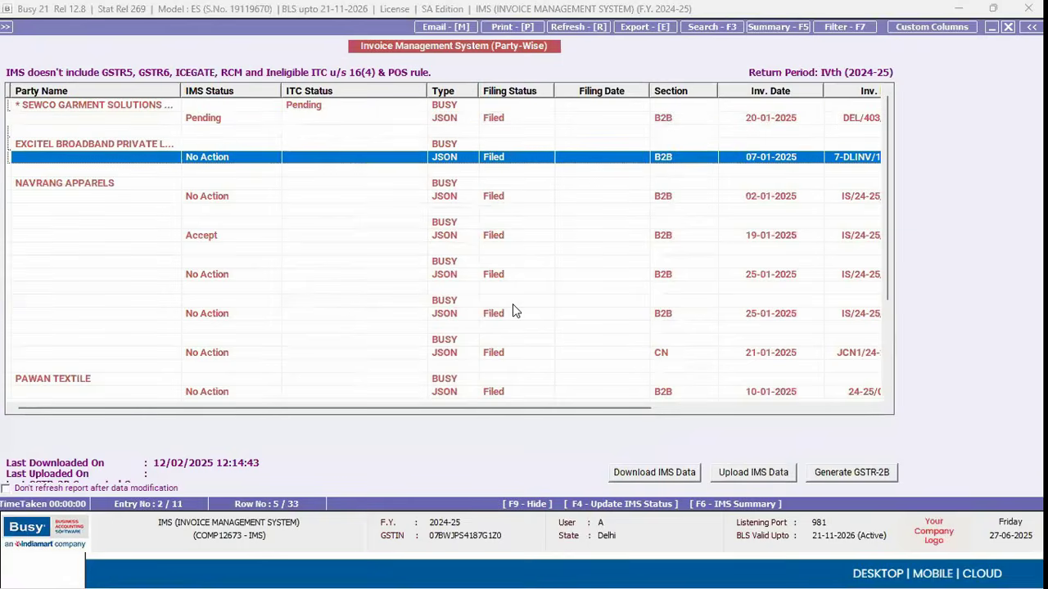
# Step: Mark the EXCITEL invoice as Accept and review the IMS inward-supplies summary
pyautogui.press('F4')
pyautogui.press('Return')
pyautogui.press('F6')
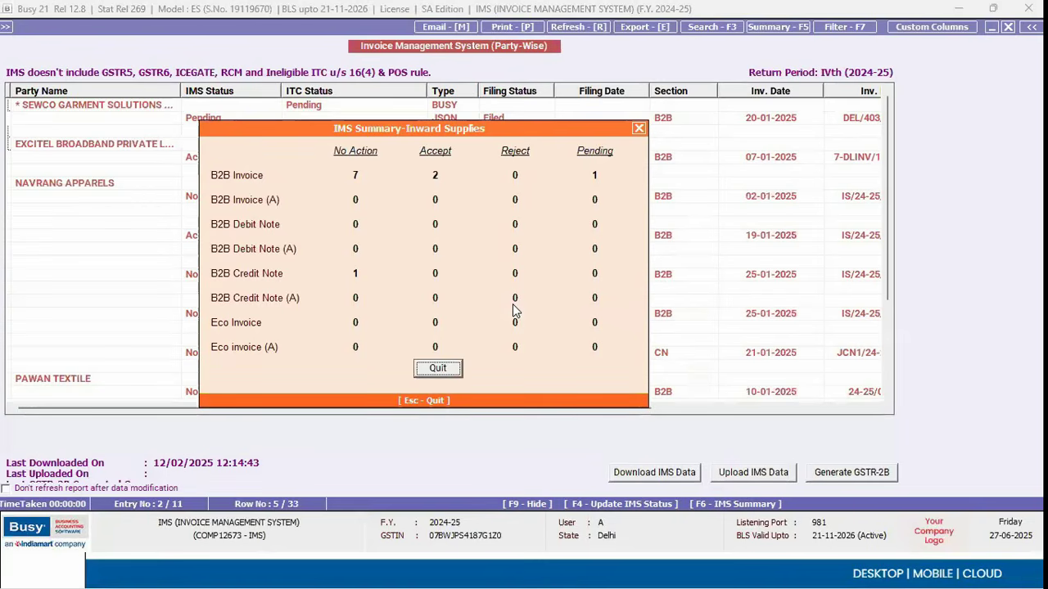
pyautogui.press('Escape')
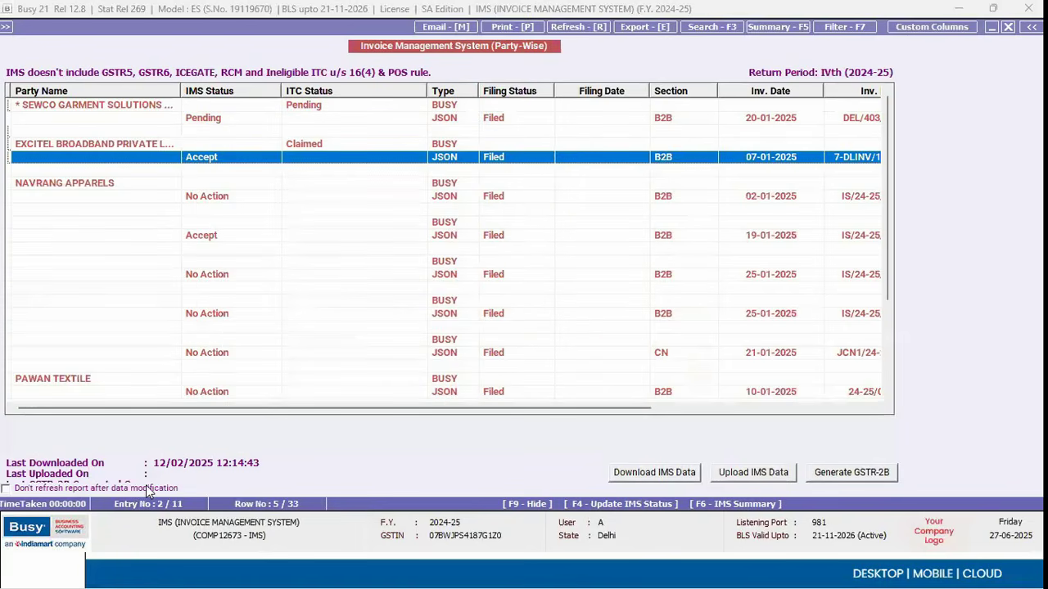
# Step: Cancel the IMS upload and GSTR-2B generation, check invoice tax amounts, then close the report
pyautogui.click(781, 473)
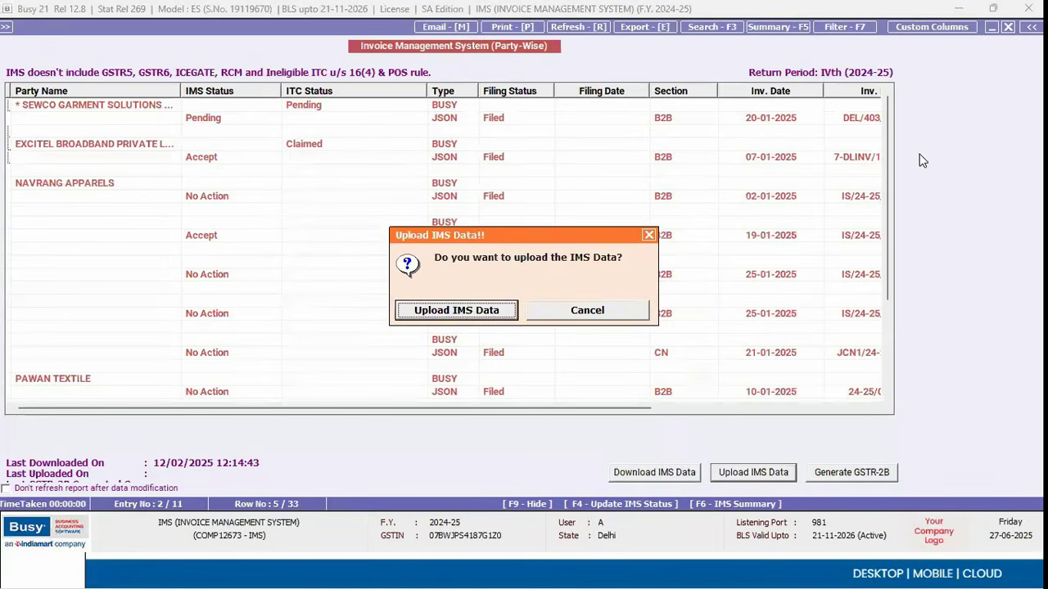
pyautogui.click(560, 316)
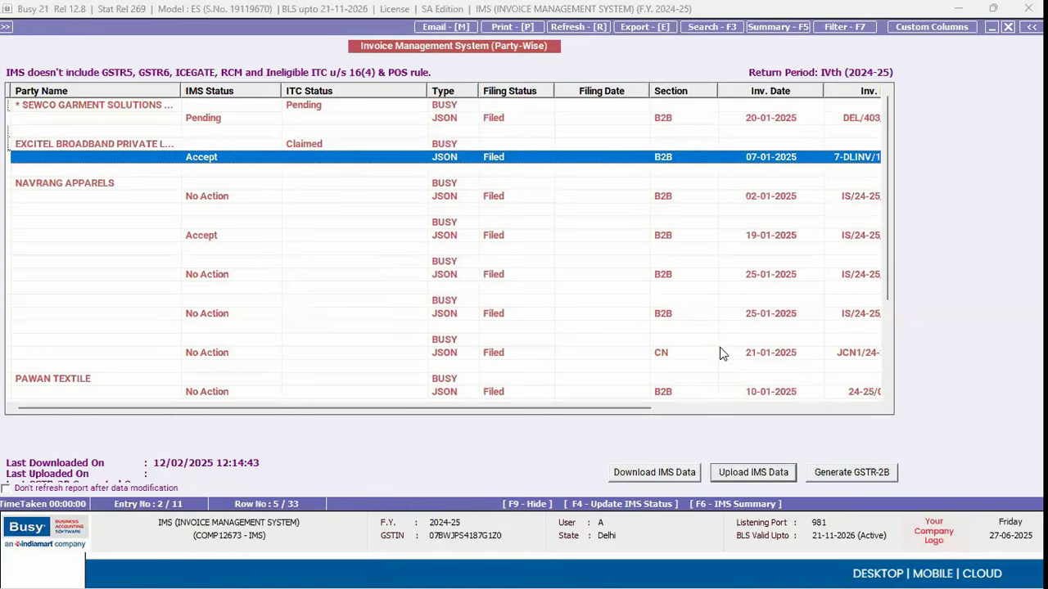
pyautogui.click(859, 481)
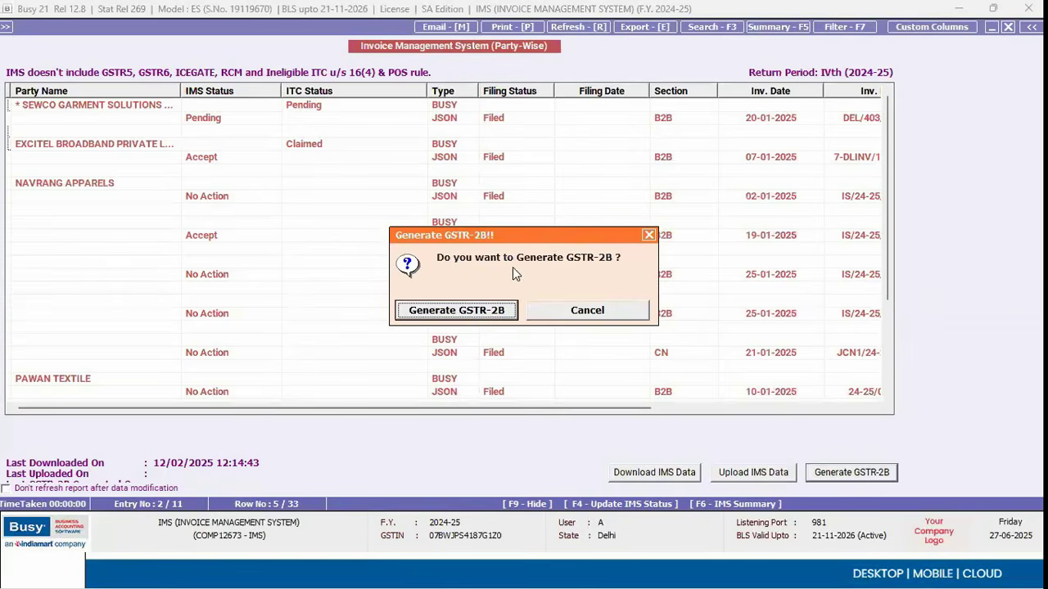
pyautogui.click(648, 235)
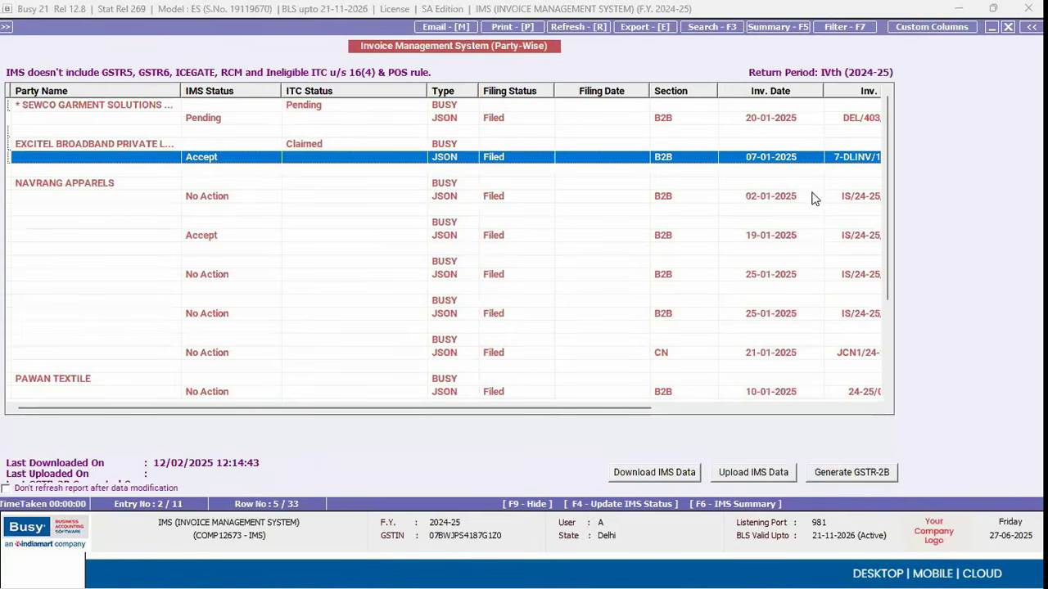
pyautogui.click(746, 408)
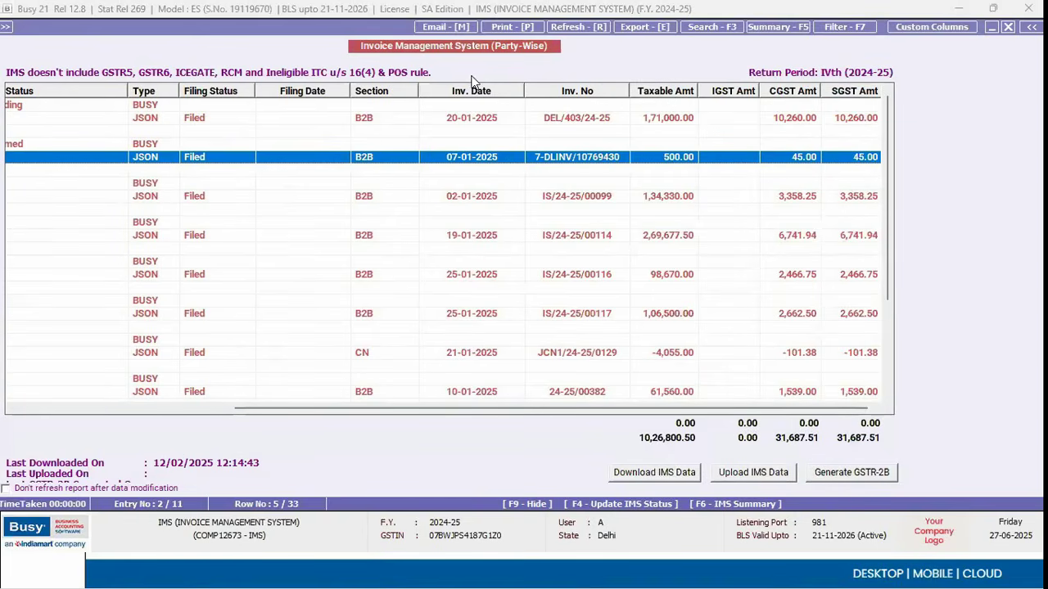
pyautogui.press('Escape')
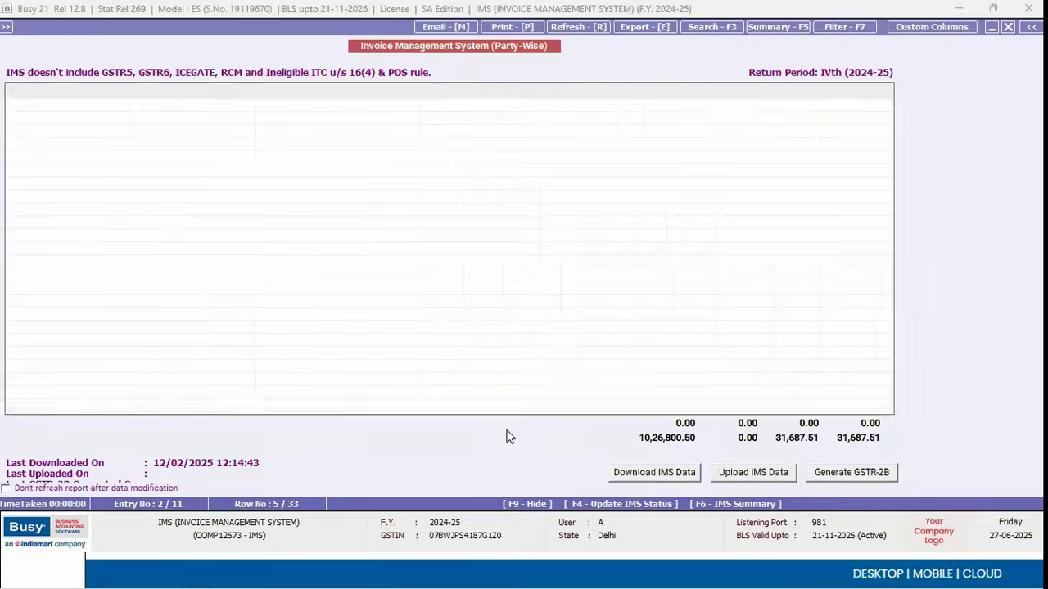
pyautogui.hotkey('alt', 'Tab')
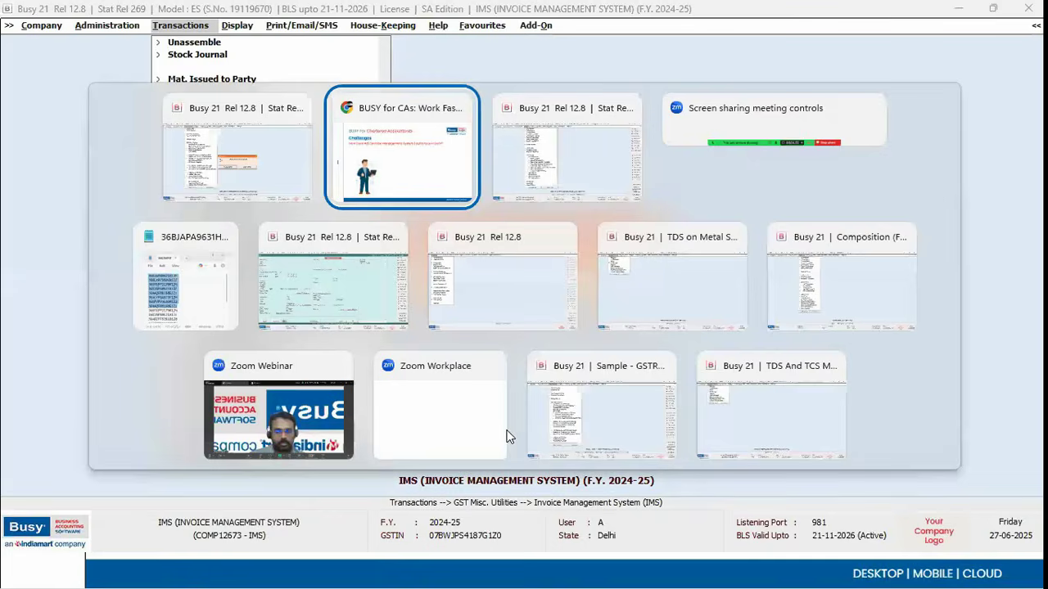
# Step: Show the GST Ledger balances slide with its four solution bullets
pyautogui.press('Right')
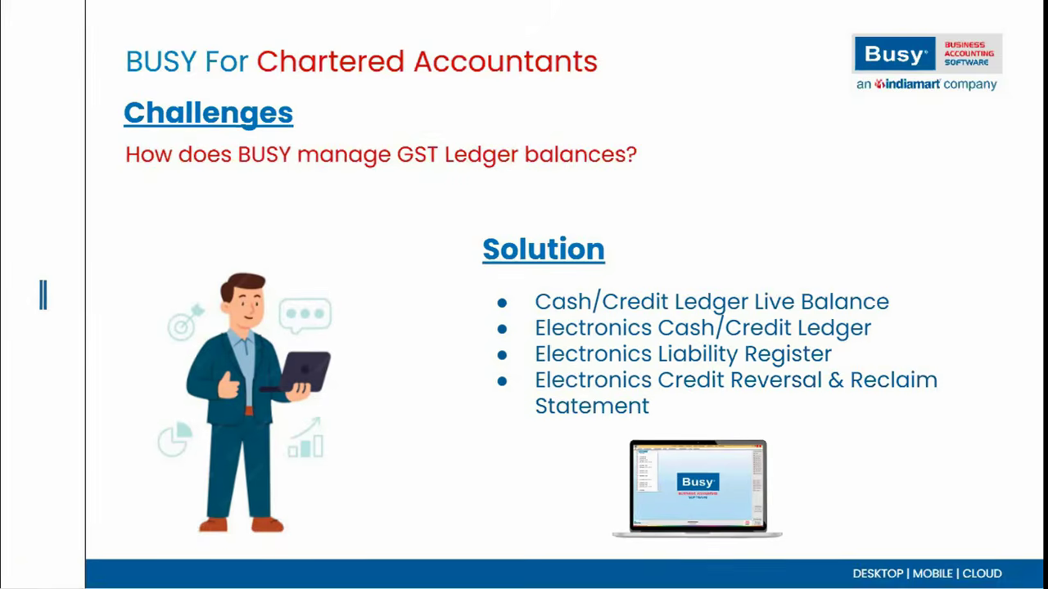
pyautogui.hotkey('alt', 'Tab')
# Step: Open Cash/Credit Ledger Live Balances under GST Misc. Utilities > GST Ledgers
pyautogui.press('Escape')
pyautogui.press('Escape')
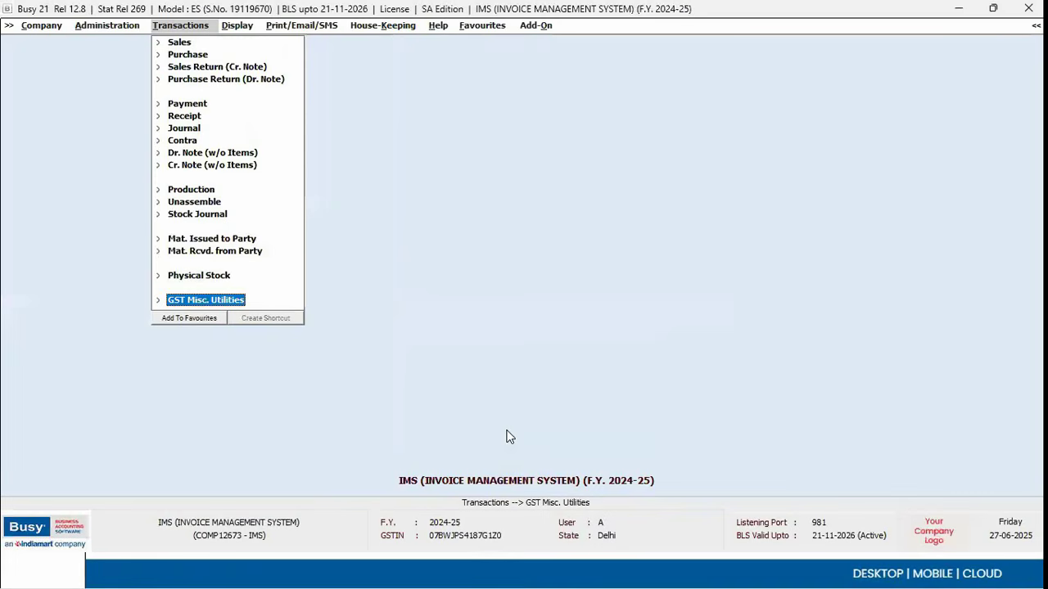
pyautogui.press('Right')
pyautogui.press('Down')
pyautogui.press('Down')
pyautogui.press('Down')
pyautogui.press('Down')
pyautogui.press('Down')
pyautogui.press('Down')
pyautogui.press('Down')
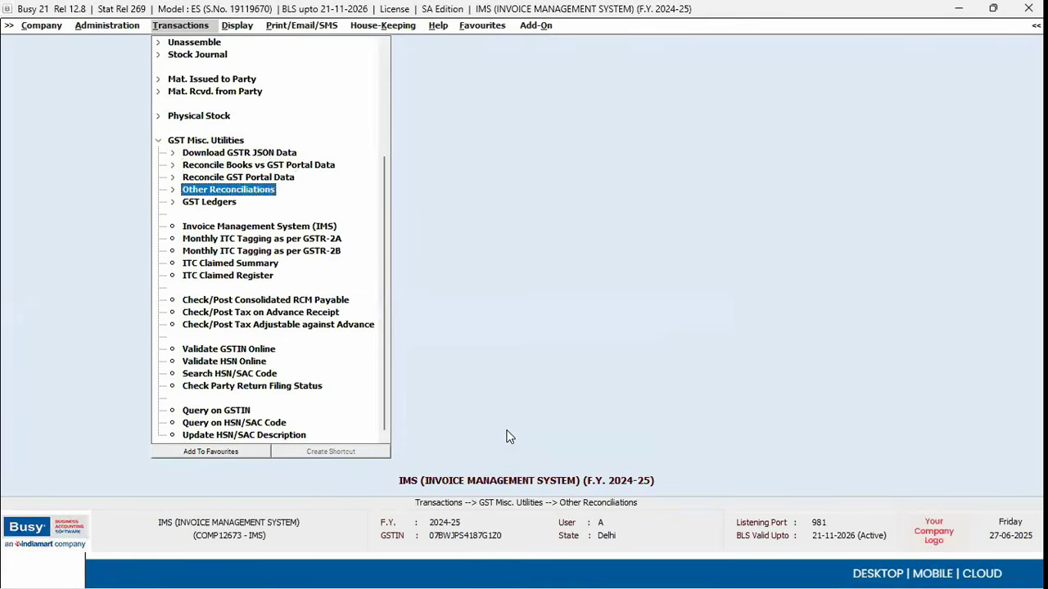
pyautogui.press('Down')
pyautogui.press('Down')
pyautogui.press('Up')
pyautogui.press('Up')
pyautogui.press('Left')
pyautogui.press('Left')
pyautogui.press('Right')
pyautogui.press('Right')
pyautogui.press('Down')
pyautogui.press('Down')
pyautogui.press('Down')
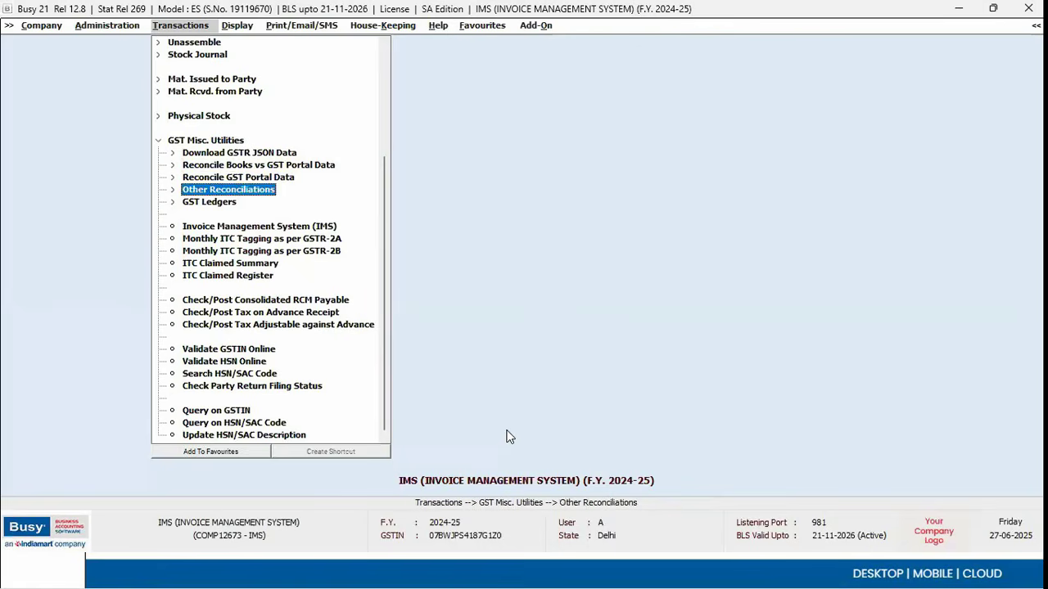
pyautogui.press('Down')
pyautogui.press('Right')
pyautogui.press('Down')
pyautogui.press('Down')
pyautogui.press('Up')
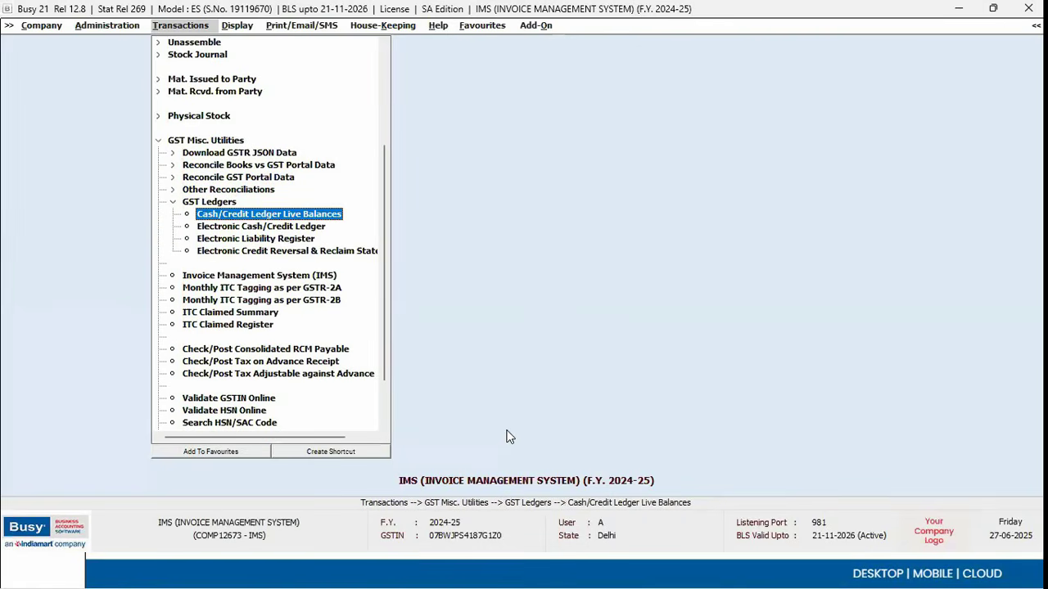
pyautogui.press('Return')
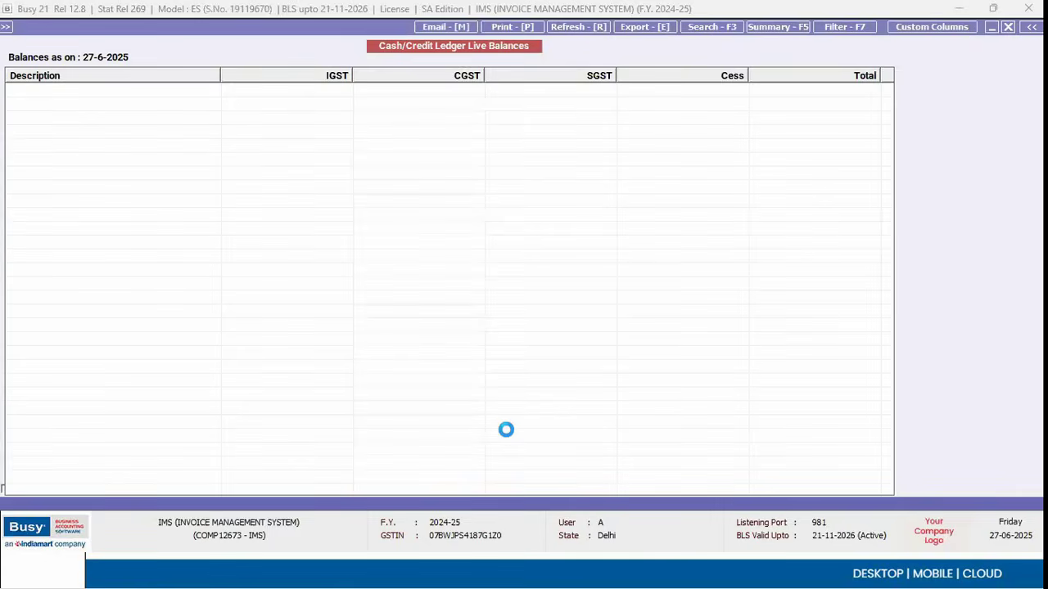
# Step: Decline the OTP, dismiss the warning, and close the empty live balances report
pyautogui.press('Right')
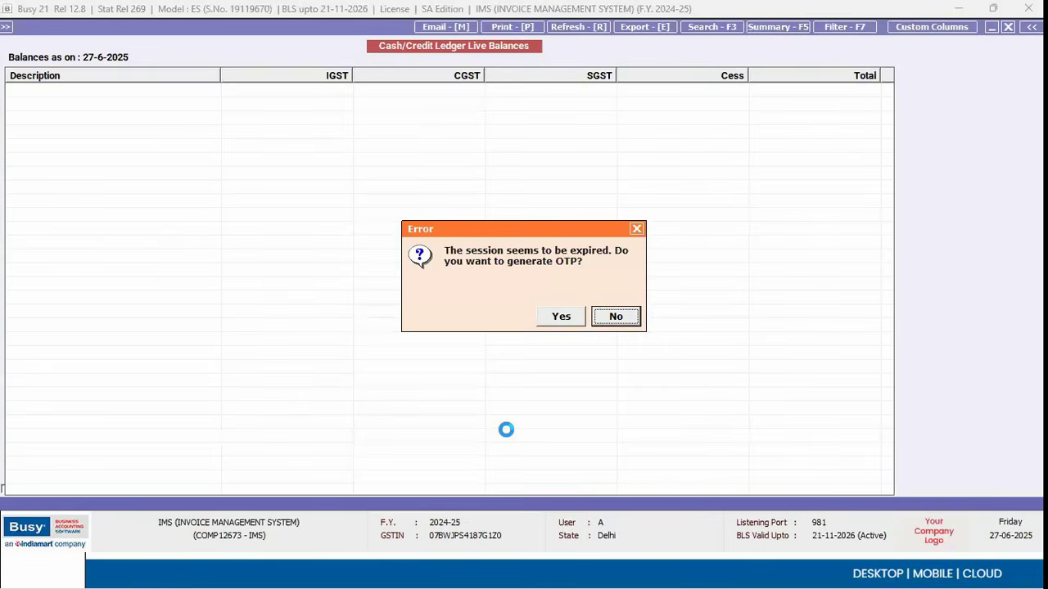
pyautogui.press('Return')
pyautogui.press('Return')
pyautogui.press('Escape')
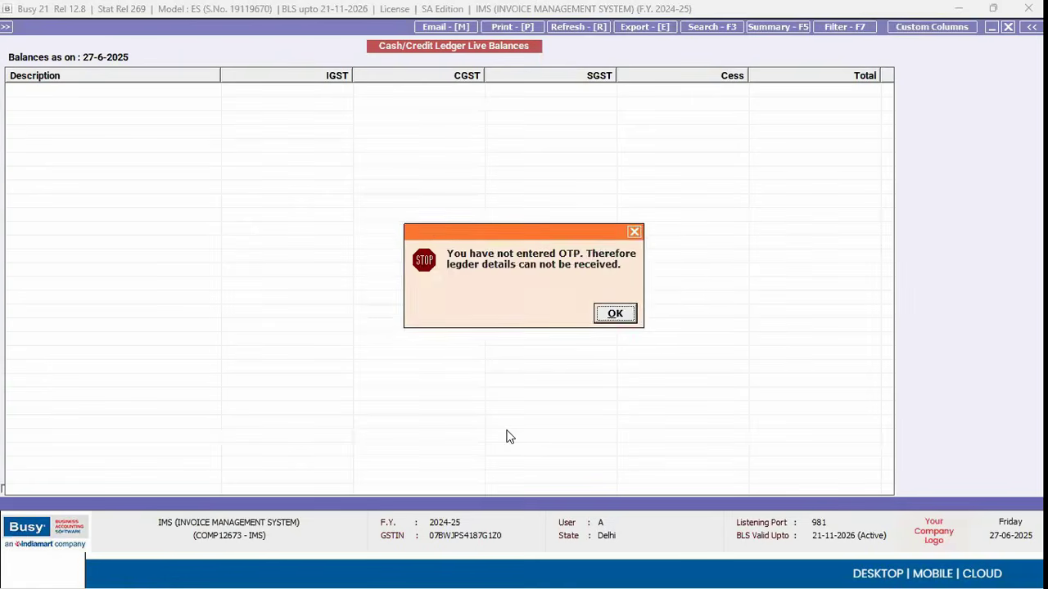
pyautogui.press('Return')
pyautogui.press('Escape')
pyautogui.press('Down')
pyautogui.press('Down')
pyautogui.press('Up')
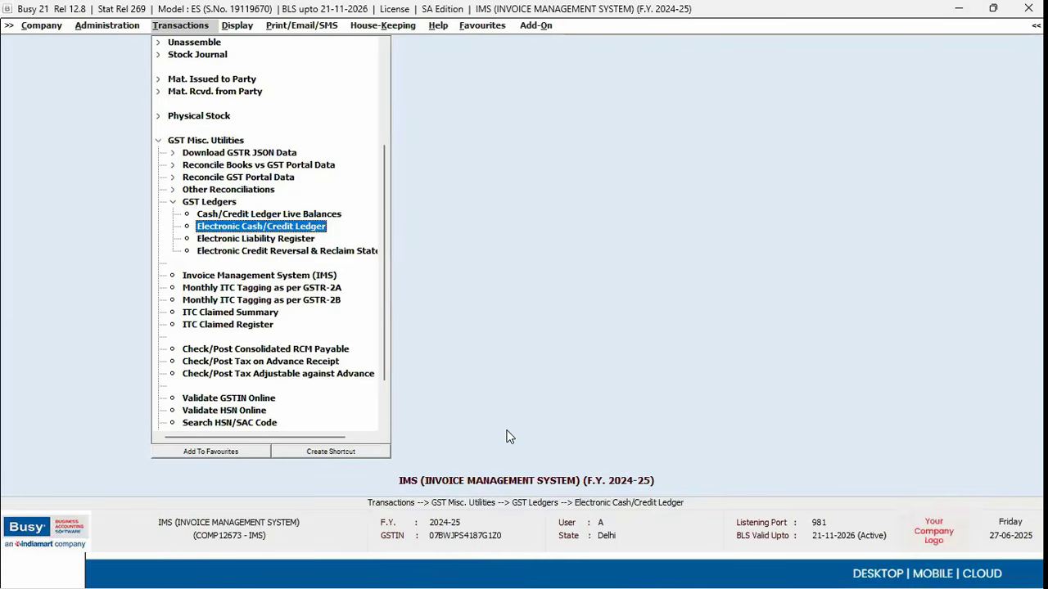
# Step: Open the Electronic Credit Reversal & Reclaim Statement, close it, and return to the ledger-balances slide
pyautogui.press('Down')
pyautogui.press('Down')
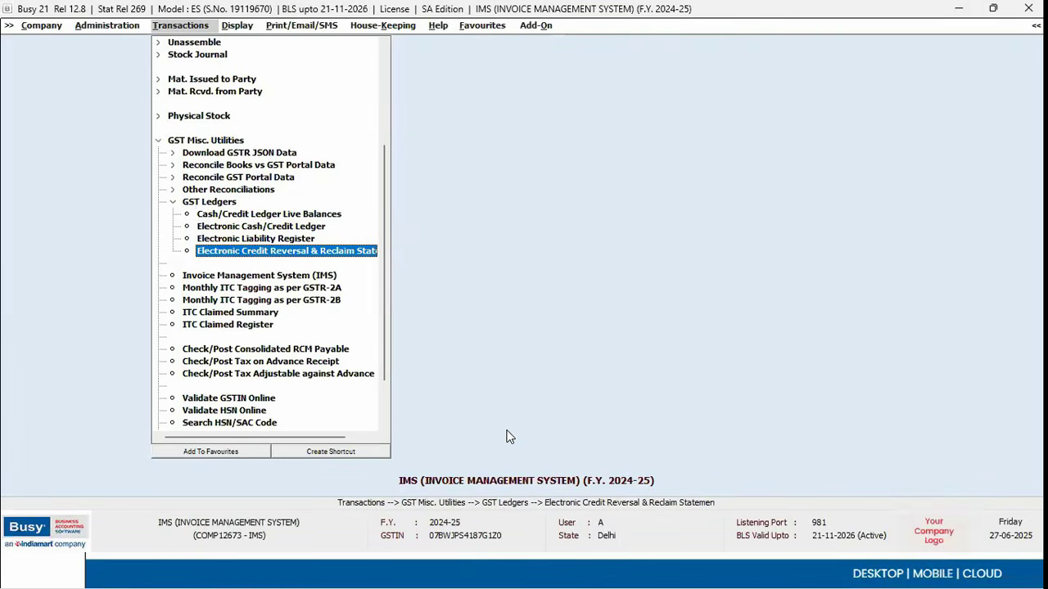
pyautogui.press('Return')
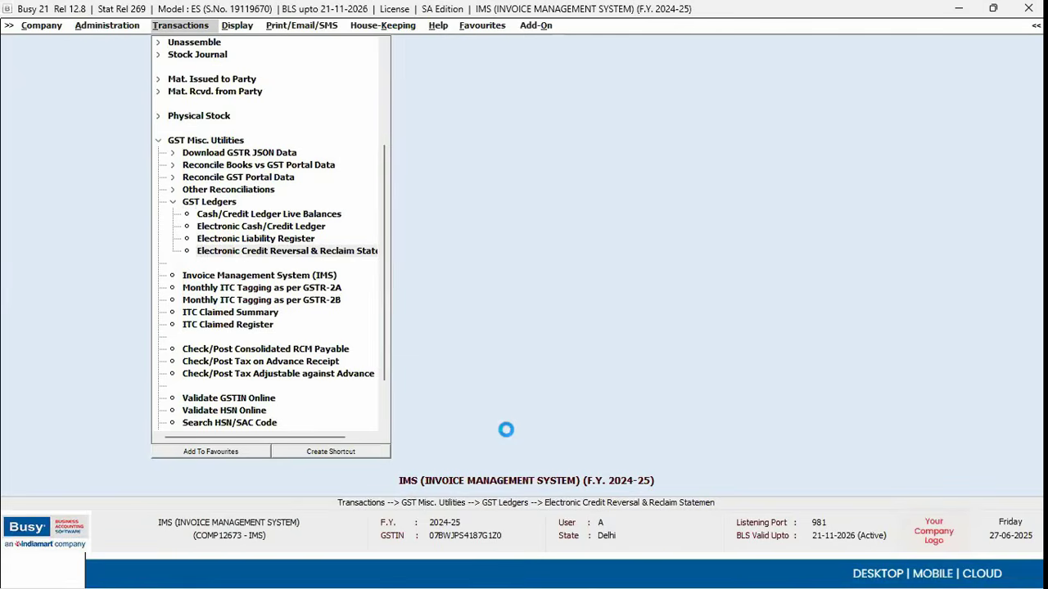
pyautogui.press('Escape')
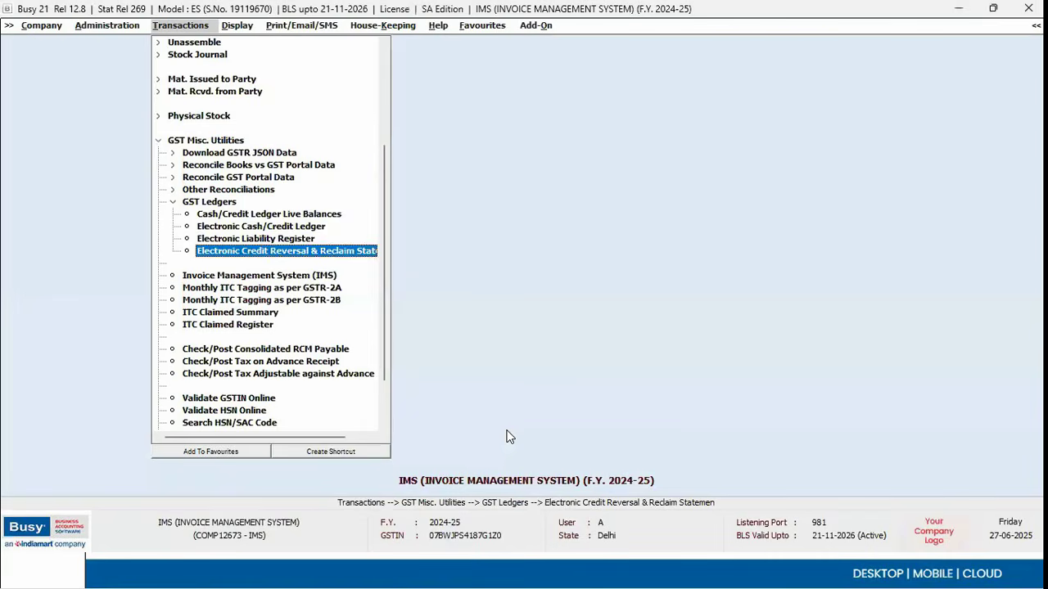
pyautogui.press('Escape')
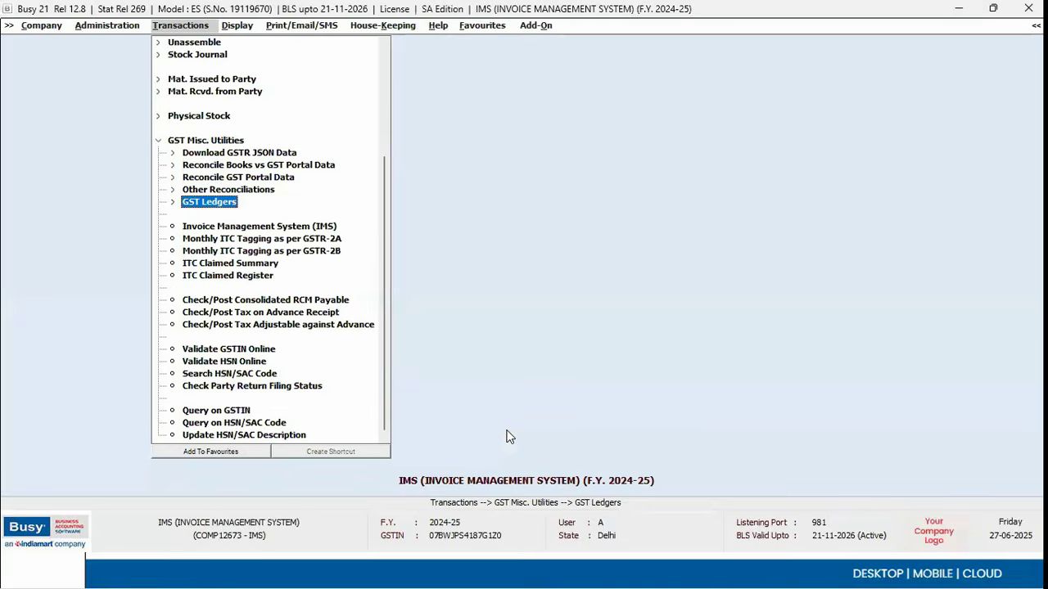
pyautogui.hotkey('alt', 'Tab')
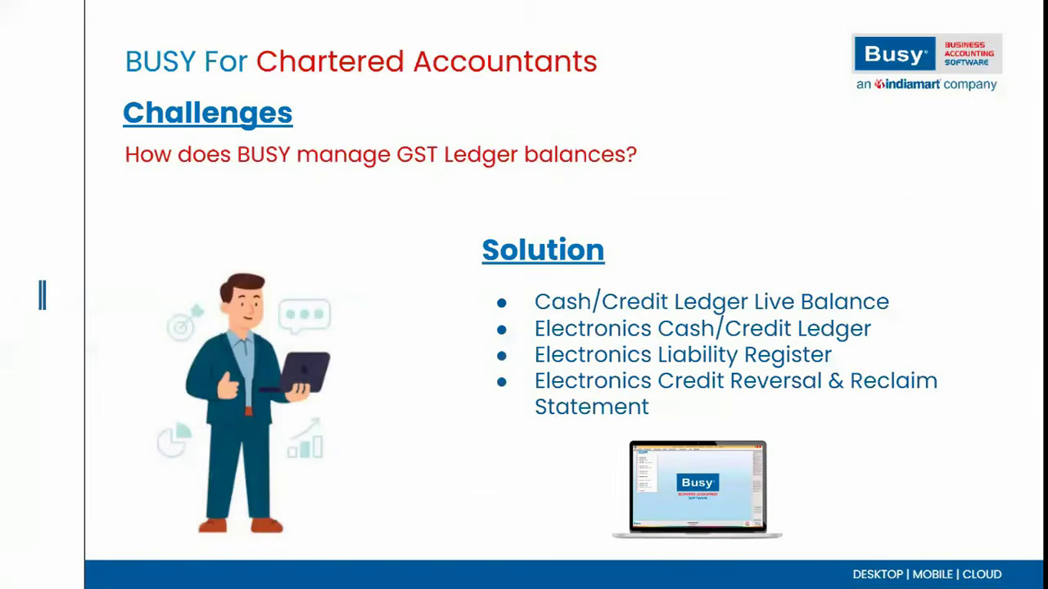
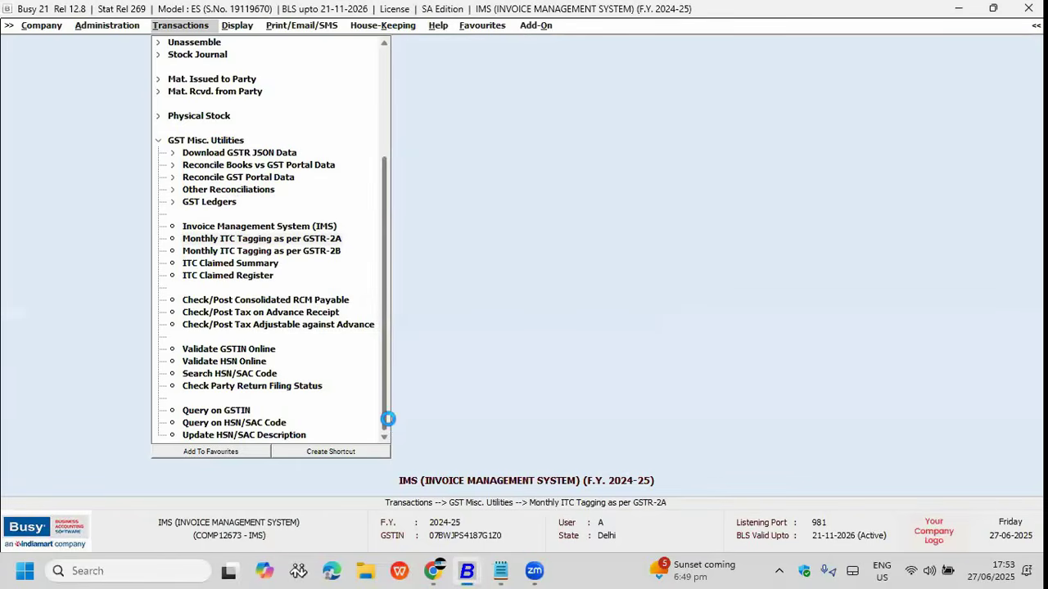
# Step: Generate the party-wise ITC tagging report with April as both start and end month
pyautogui.press('Return')
pyautogui.press('Up')
pyautogui.press('Up')
pyautogui.press('Up')
pyautogui.press('Up')
pyautogui.press('Up')
pyautogui.press('Up')
pyautogui.press('Up')
pyautogui.press('Up')
pyautogui.press('Up')
pyautogui.press('Up')
pyautogui.press('Return')
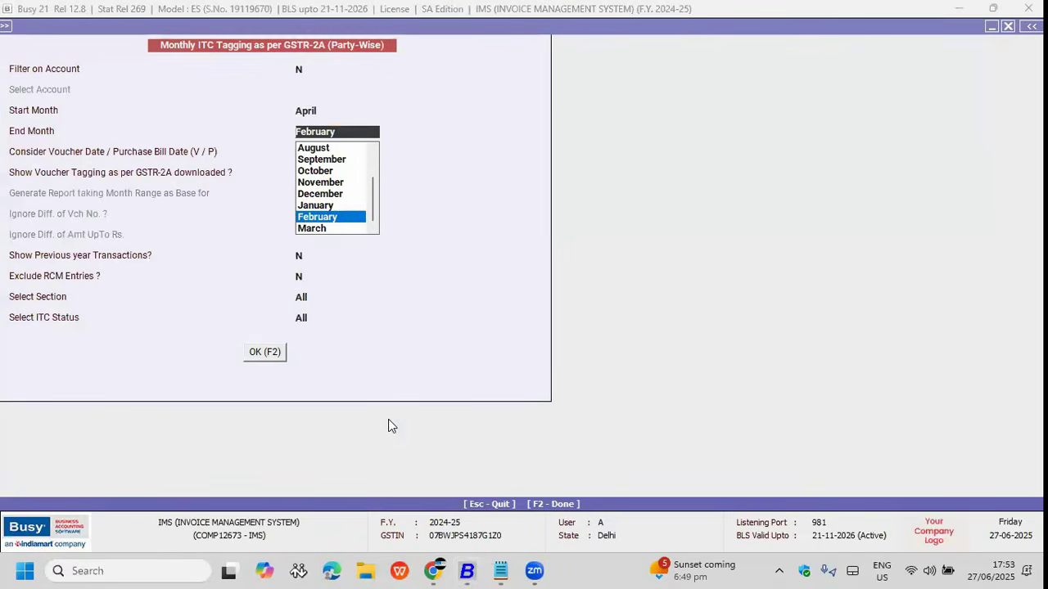
pyautogui.press('Up')
pyautogui.press('Up')
pyautogui.press('Up')
pyautogui.press('Up')
pyautogui.press('Up')
pyautogui.press('Up')
pyautogui.press('Up')
pyautogui.press('Up')
pyautogui.press('Up')
pyautogui.press('Up')
pyautogui.press('Return')
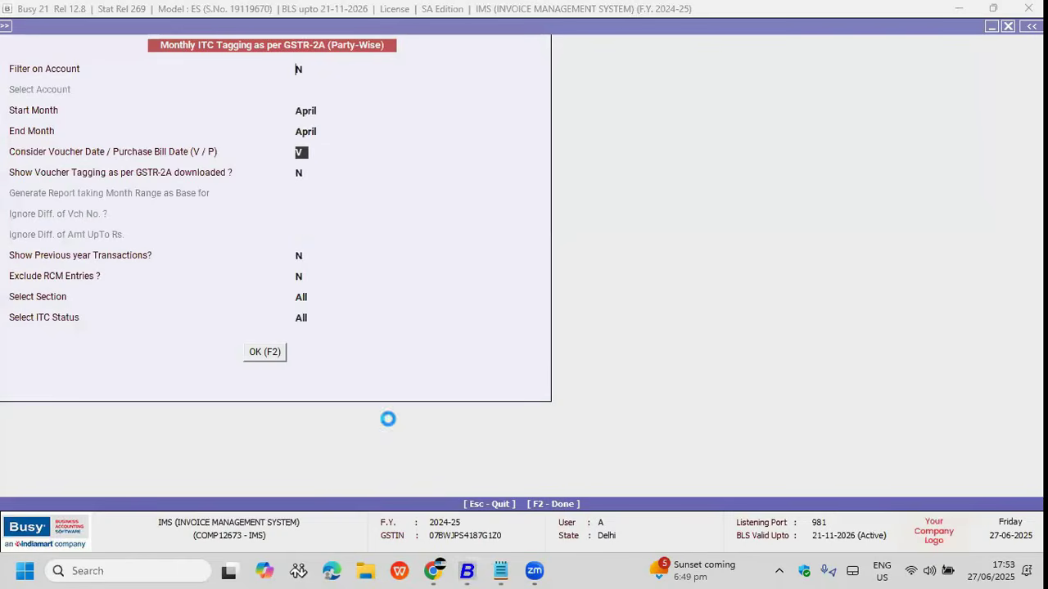
pyautogui.press('F2')
# Step: Review the GSTR-2A/2B invoice details for the Excitel party row
pyautogui.press('Down')
pyautogui.press('Down')
pyautogui.press('Up')
pyautogui.press('Up')
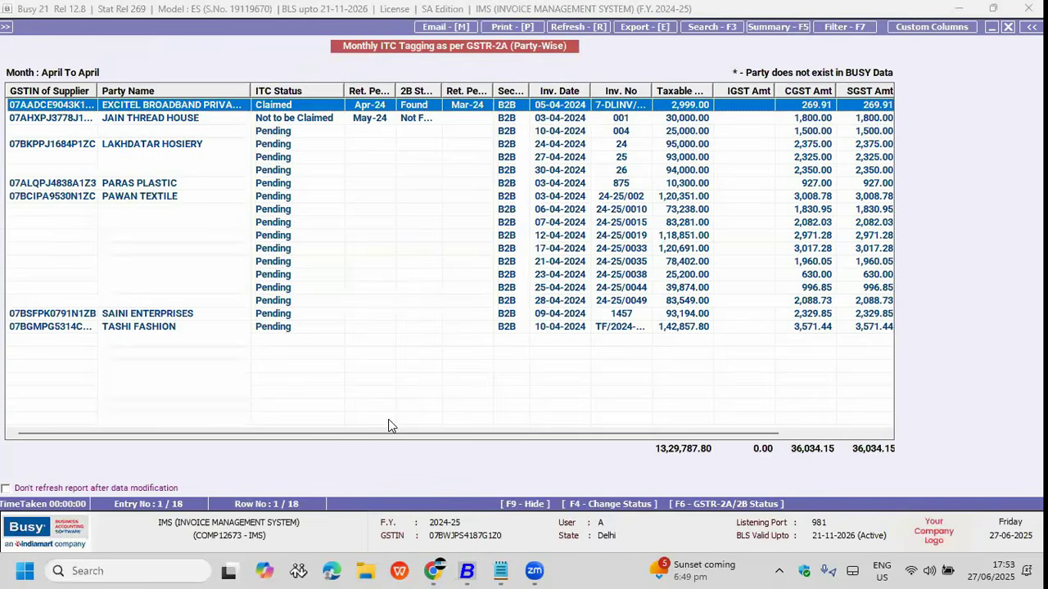
pyautogui.press('Return')
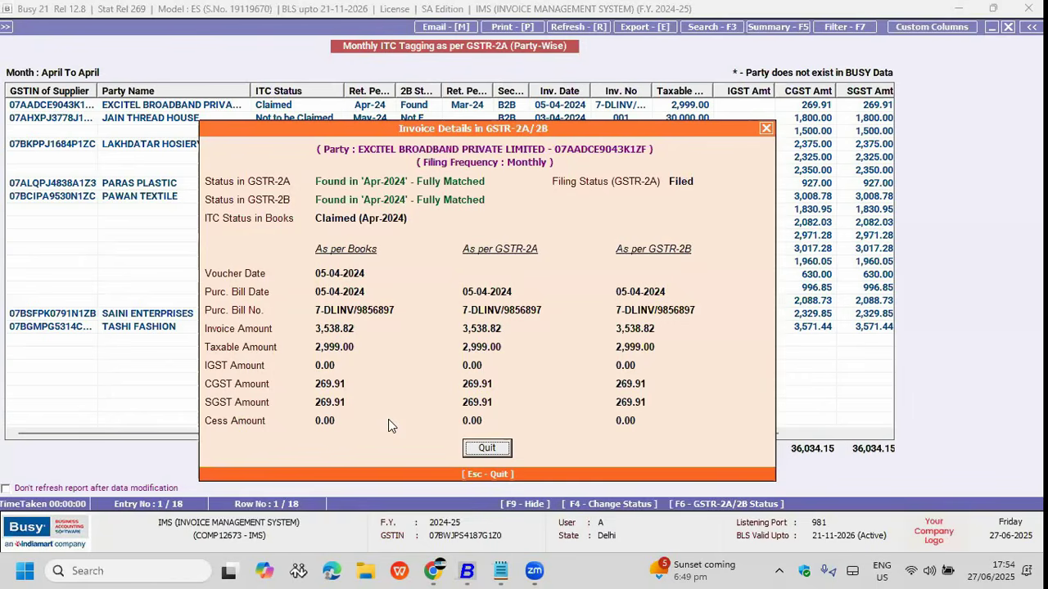
pyautogui.press('Escape')
# Step: Keep Excitel's ITC status as Claimed for Apr-2024 and close the report
pyautogui.press('F4')
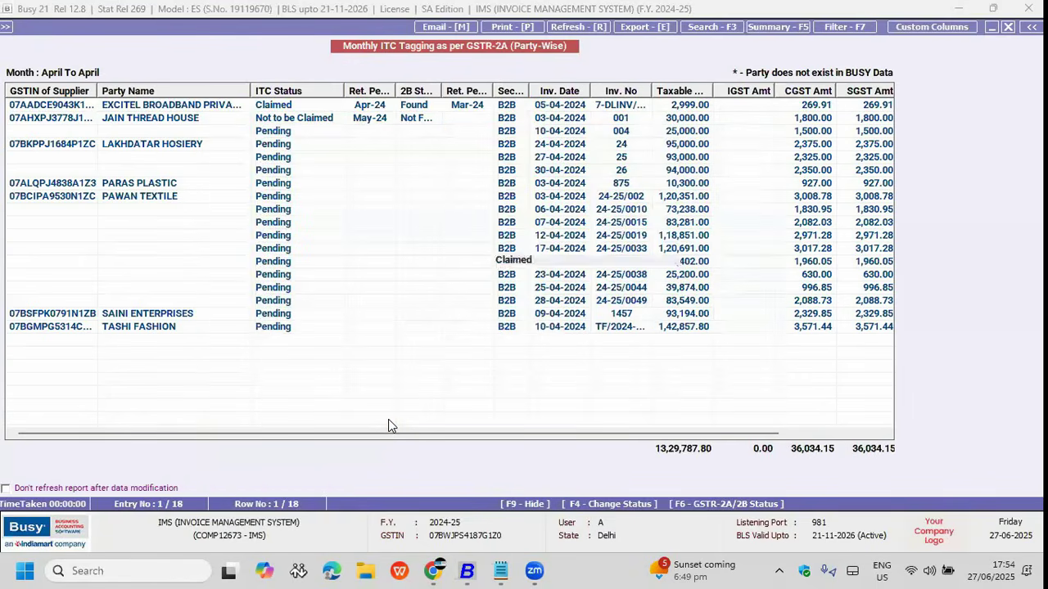
pyautogui.press('Down')
pyautogui.press('Up')
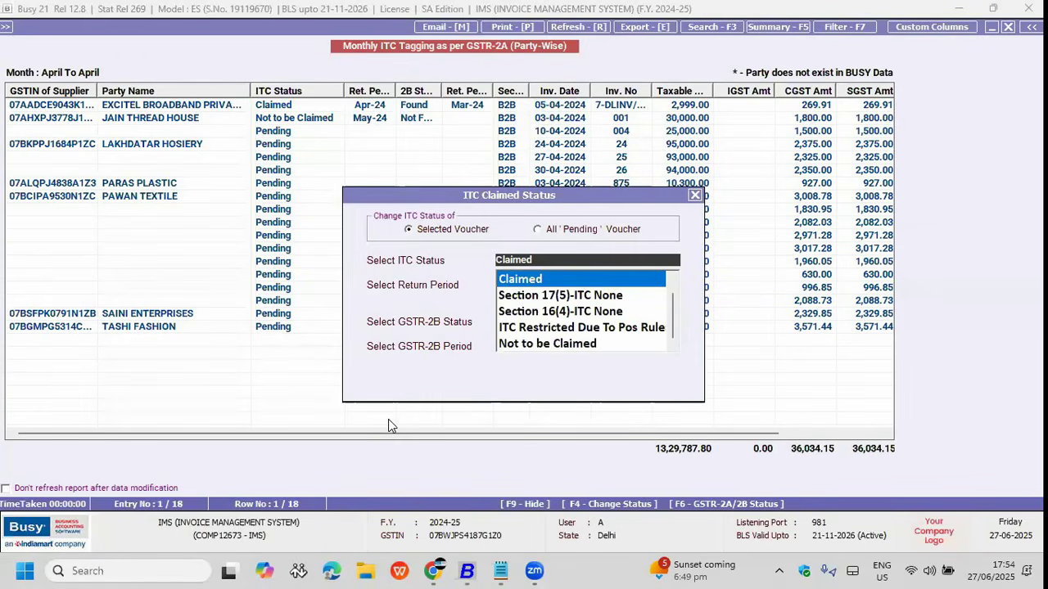
pyautogui.press('Down')
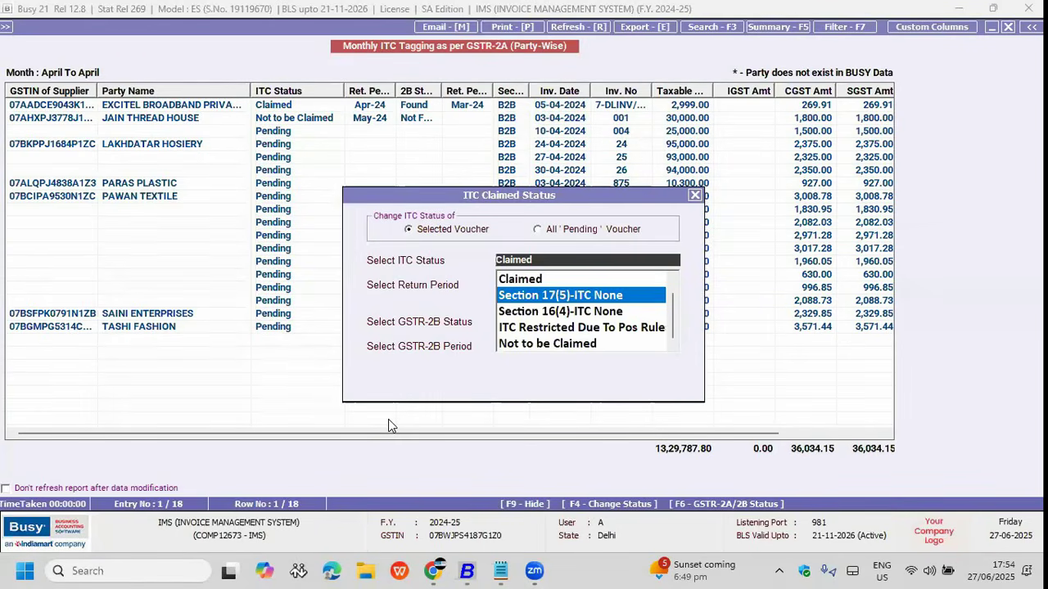
pyautogui.press('Down')
pyautogui.press('Down')
pyautogui.press('Down')
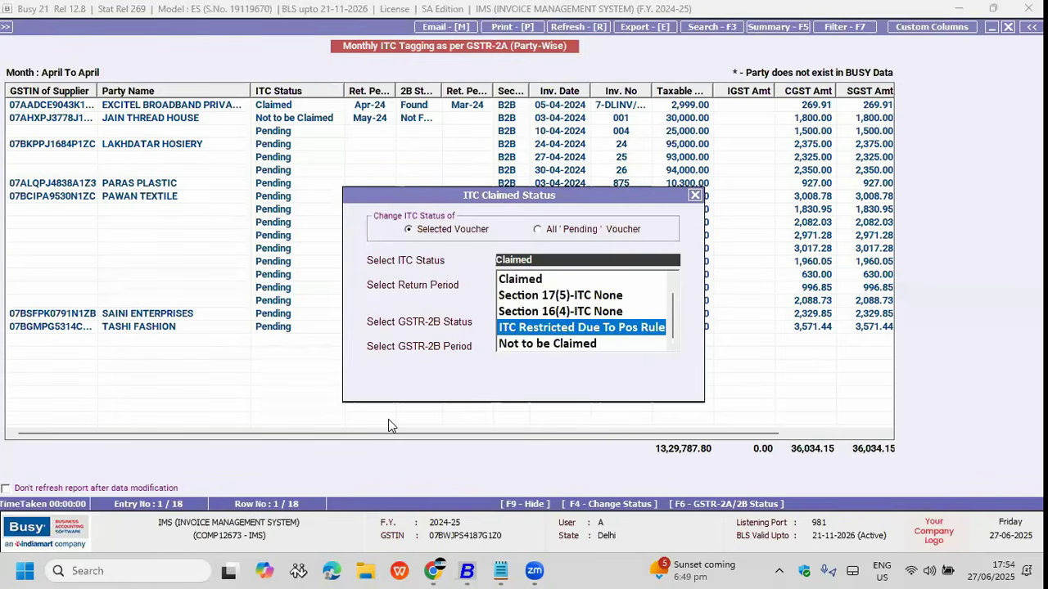
pyautogui.press('Up')
pyautogui.press('Up')
pyautogui.press('Up')
pyautogui.press('Up')
pyautogui.press('Return')
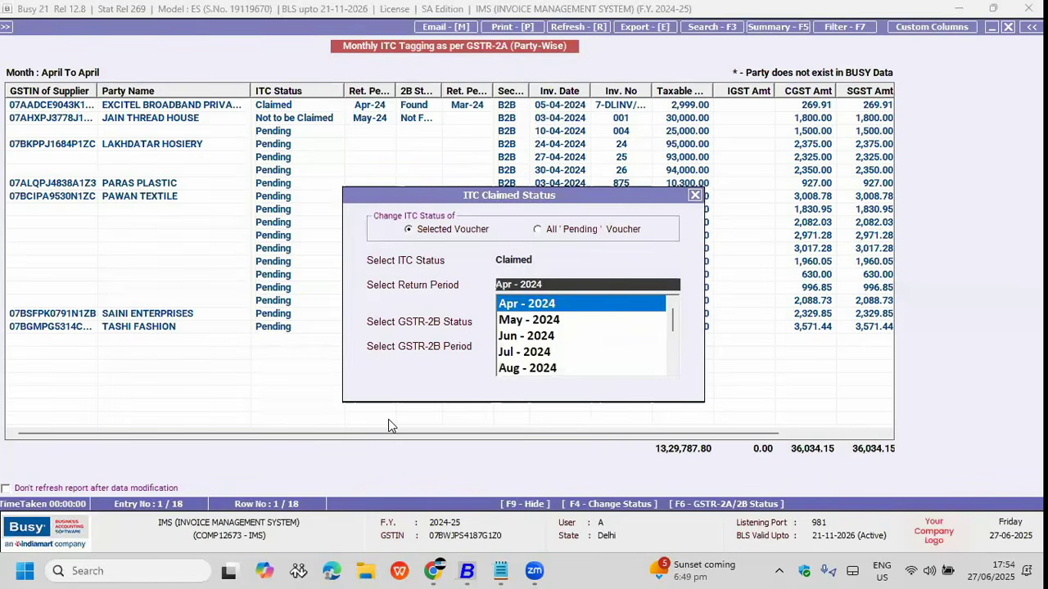
pyautogui.press('Return')
pyautogui.press('Escape')
# Step: Open the Invoice Management System (IMS) data party-wise, then back out
pyautogui.press('Escape')
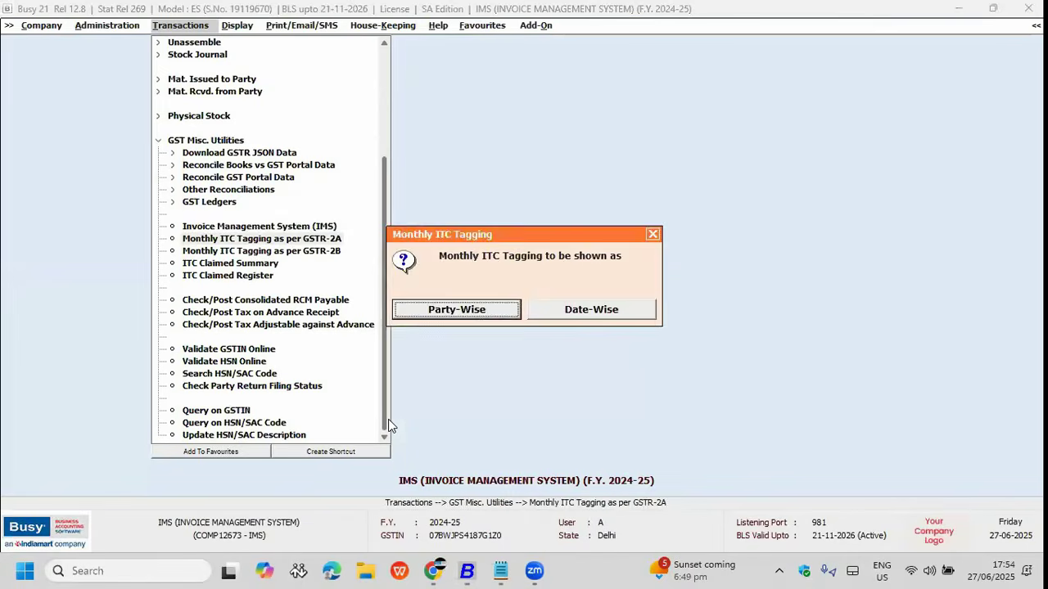
pyautogui.press('Escape')
pyautogui.press('Up')
pyautogui.press('Return')
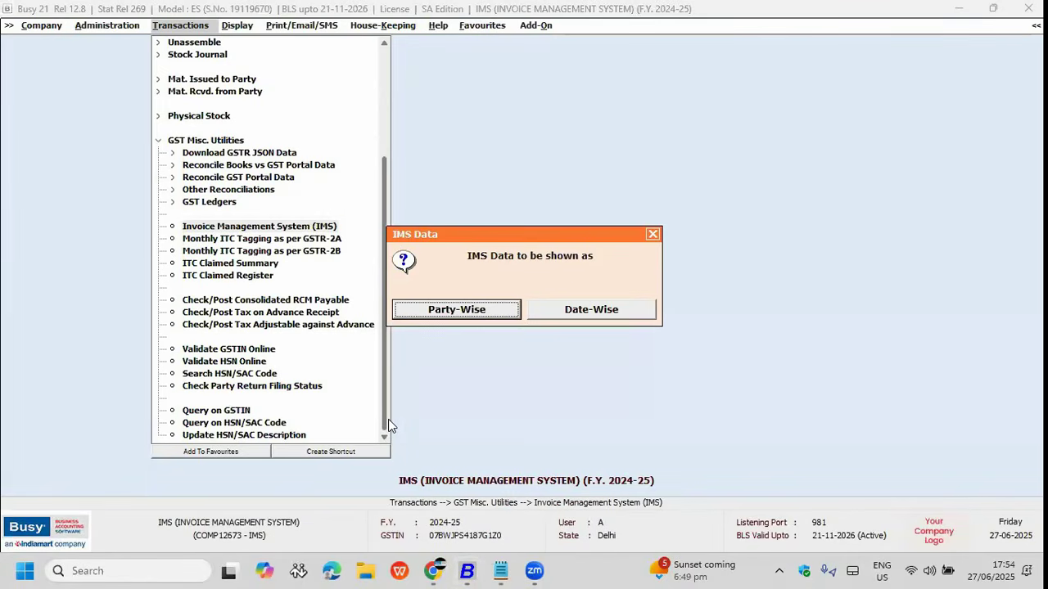
pyautogui.press('Return')
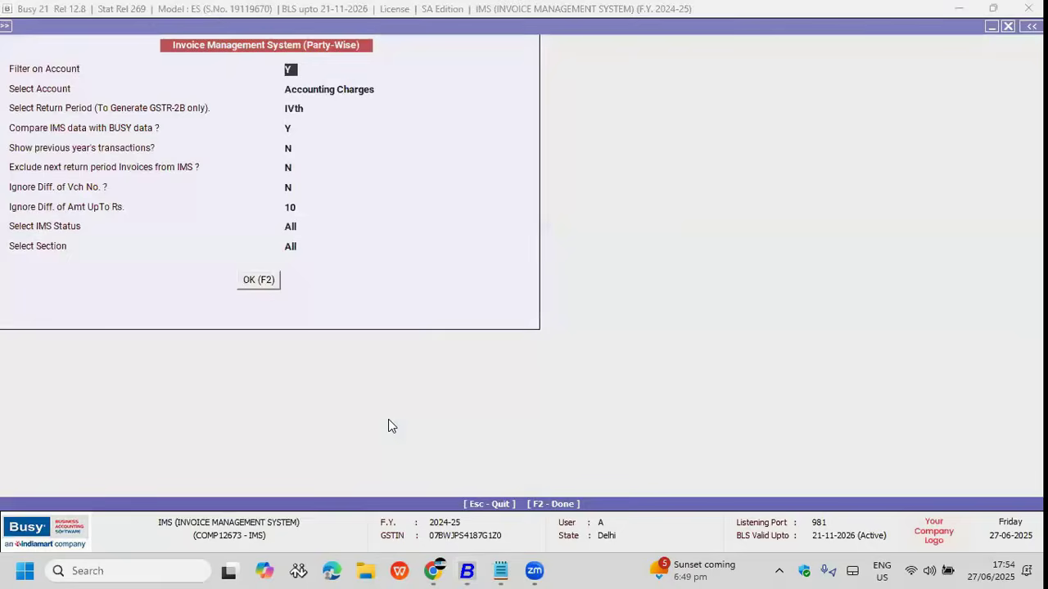
pyautogui.press('Escape')
pyautogui.press('Escape')
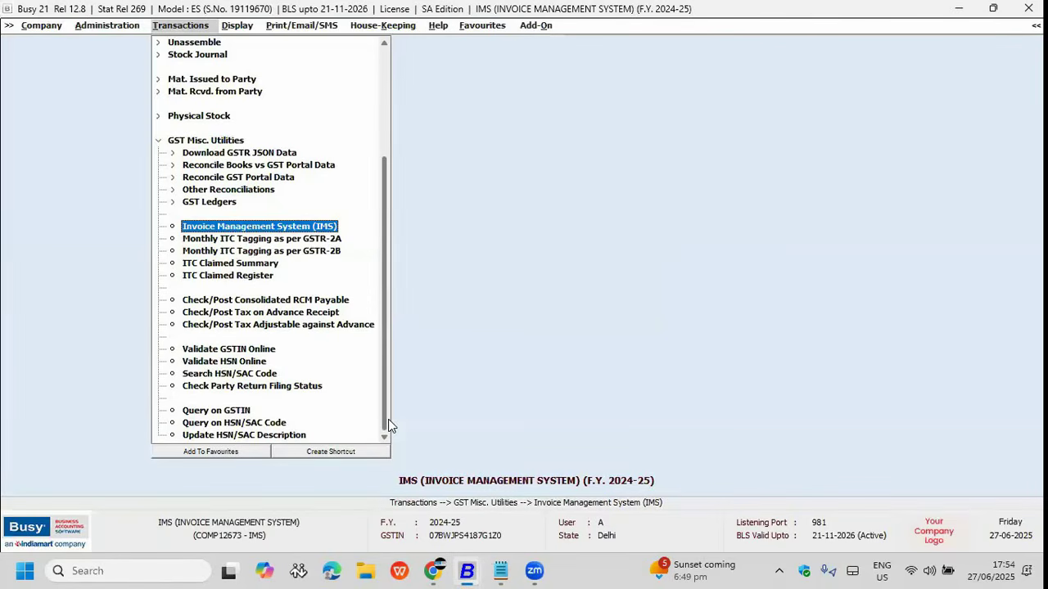
# Step: Generate the ITC Claimed Summary and review rows including ITC Not Claimed in Current Return Period
pyautogui.press('Down')
pyautogui.press('Down')
pyautogui.press('Down')
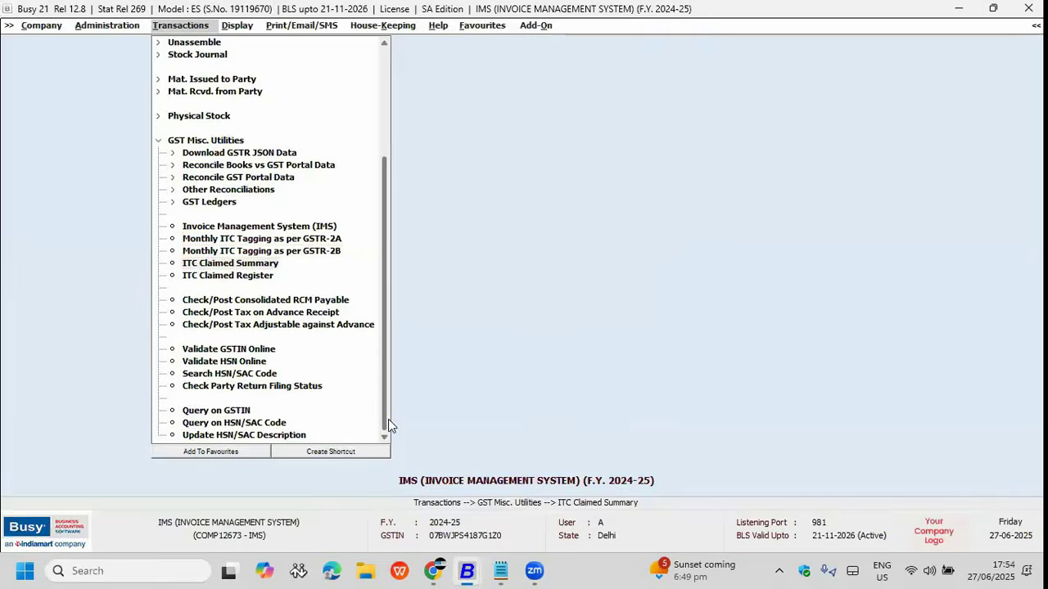
pyautogui.press('Return')
pyautogui.press('F2')
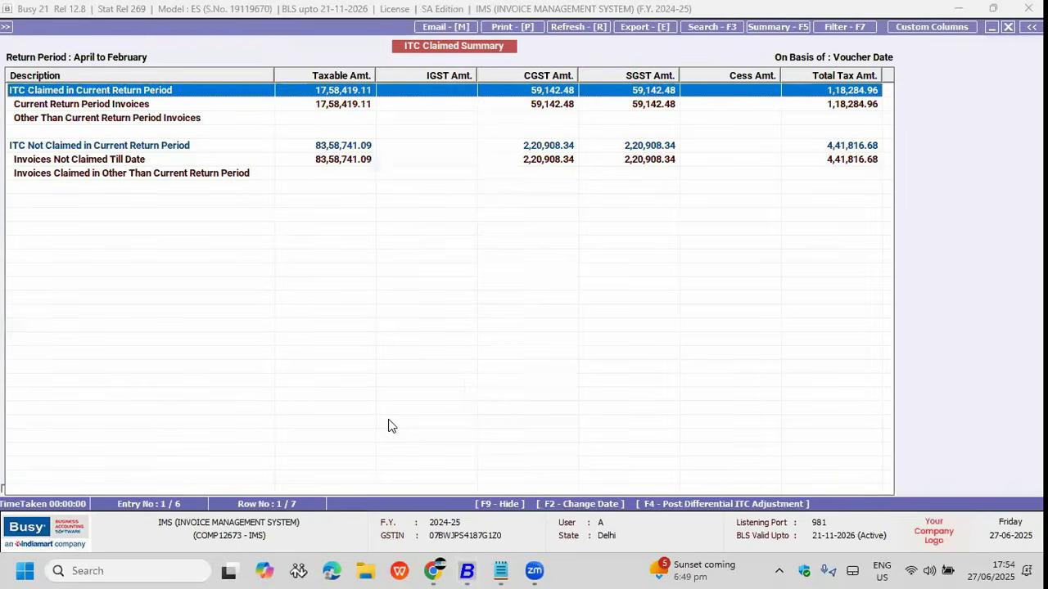
pyautogui.press('Down')
pyautogui.press('Up')
pyautogui.press('Down')
pyautogui.press('Down')
pyautogui.press('Down')
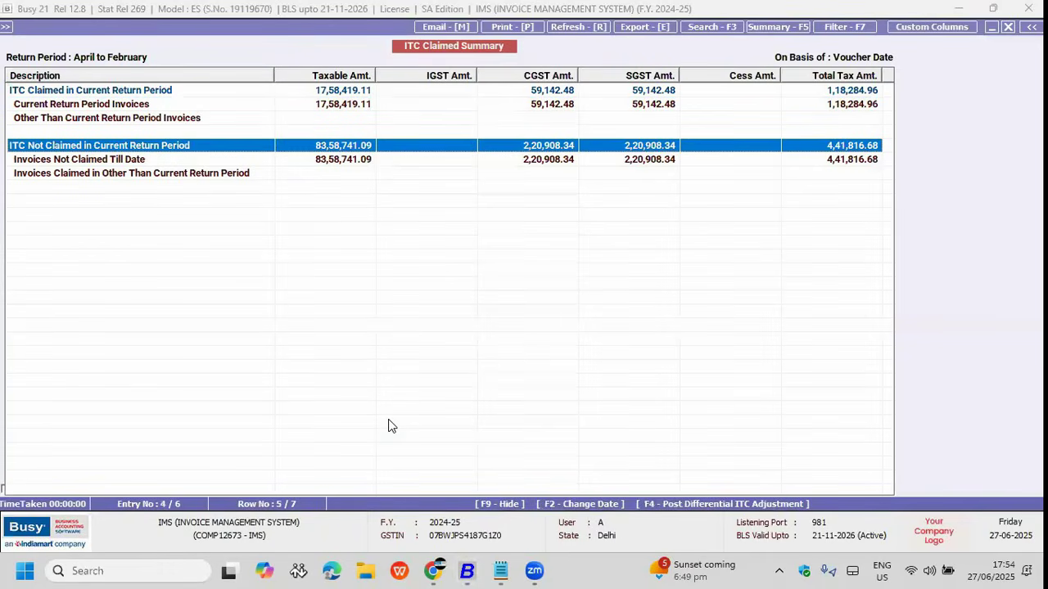
pyautogui.press('Up')
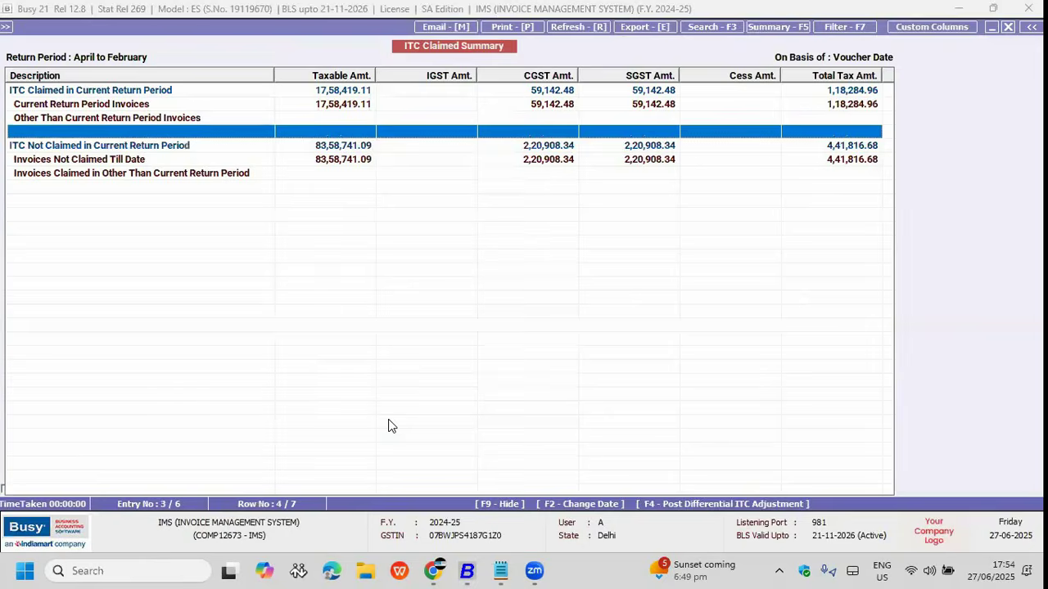
pyautogui.press('Down')
# Step: Close the summary and open the ITC Claimed Register
pyautogui.press('Down')
pyautogui.press('Escape')
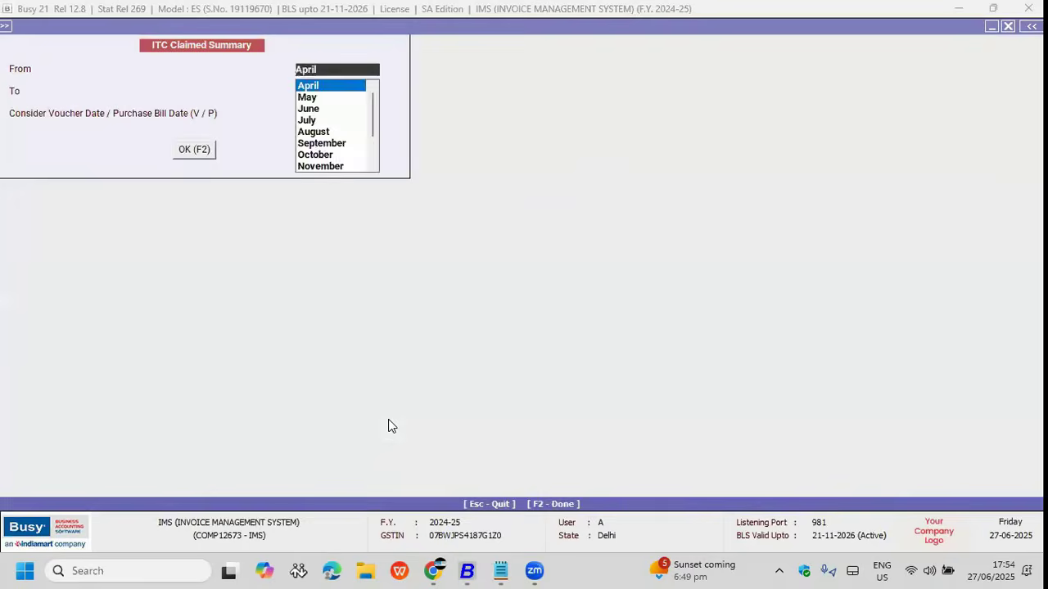
pyautogui.press('Escape')
pyautogui.press('Down')
pyautogui.press('Return')
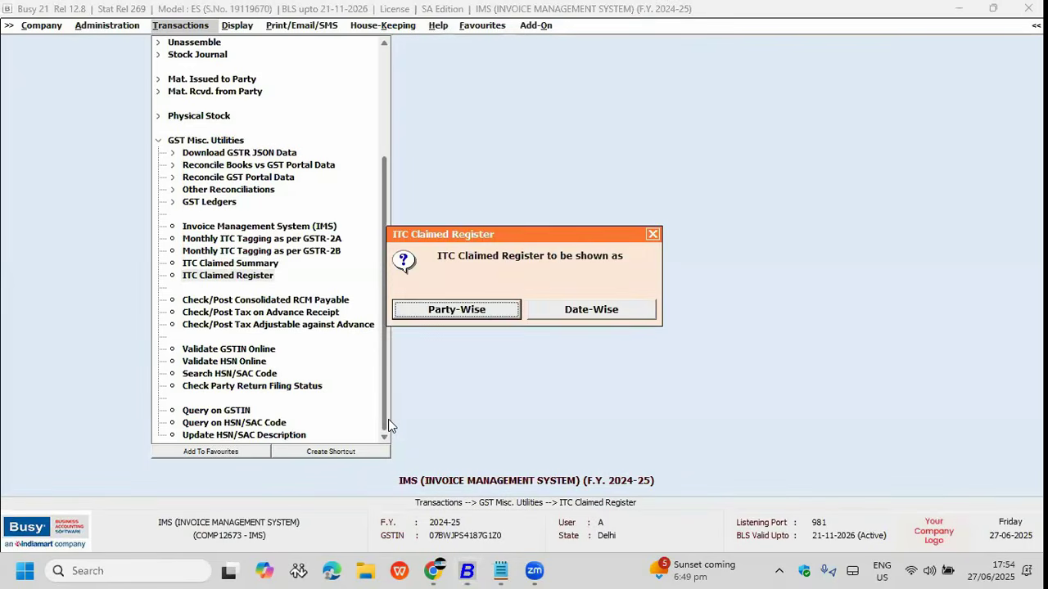
# Step: Show the date-wise ITC Claimed Register with the ITCStatus column widened, then close it
pyautogui.press('Escape')
pyautogui.press('Return')
pyautogui.press('Return')
pyautogui.press('F2')
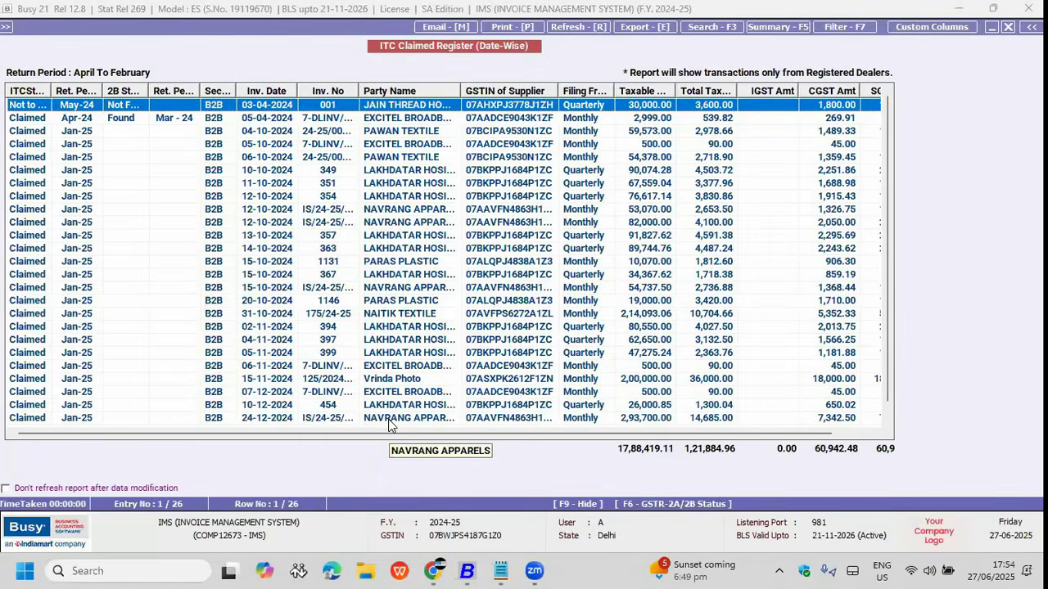
pyautogui.moveTo(51, 90); pyautogui.dragTo(131, 89)
pyautogui.click(69, 157)
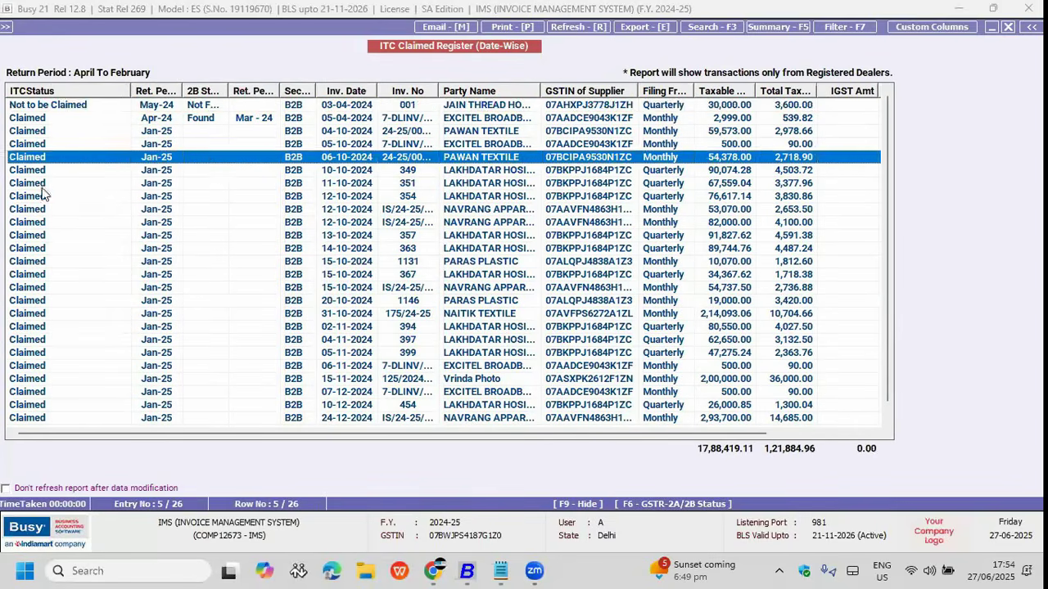
pyautogui.scroll(-1, 61, 393)
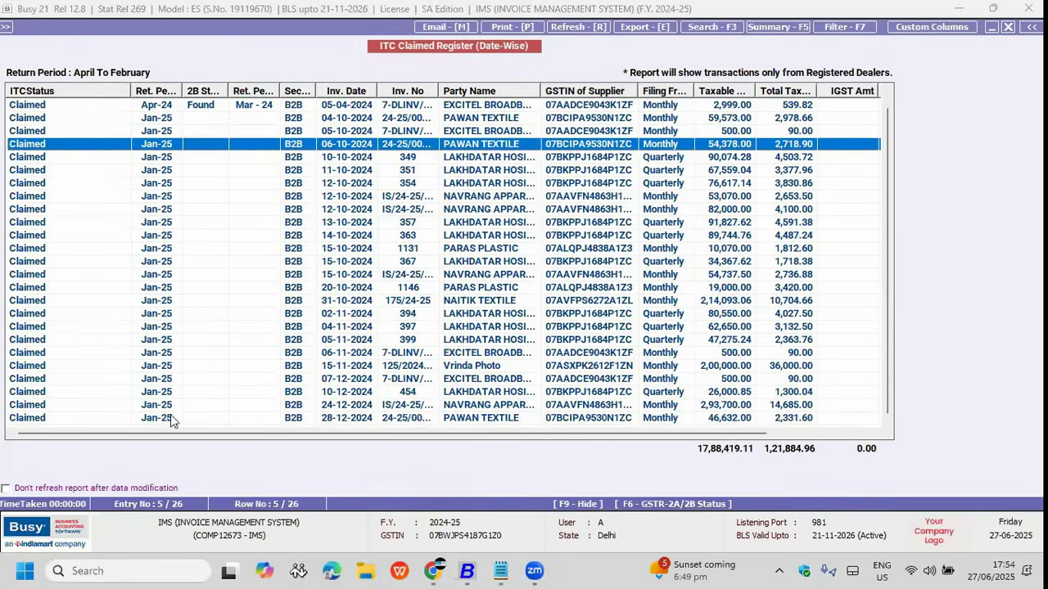
pyautogui.scroll(1, 286, 291)
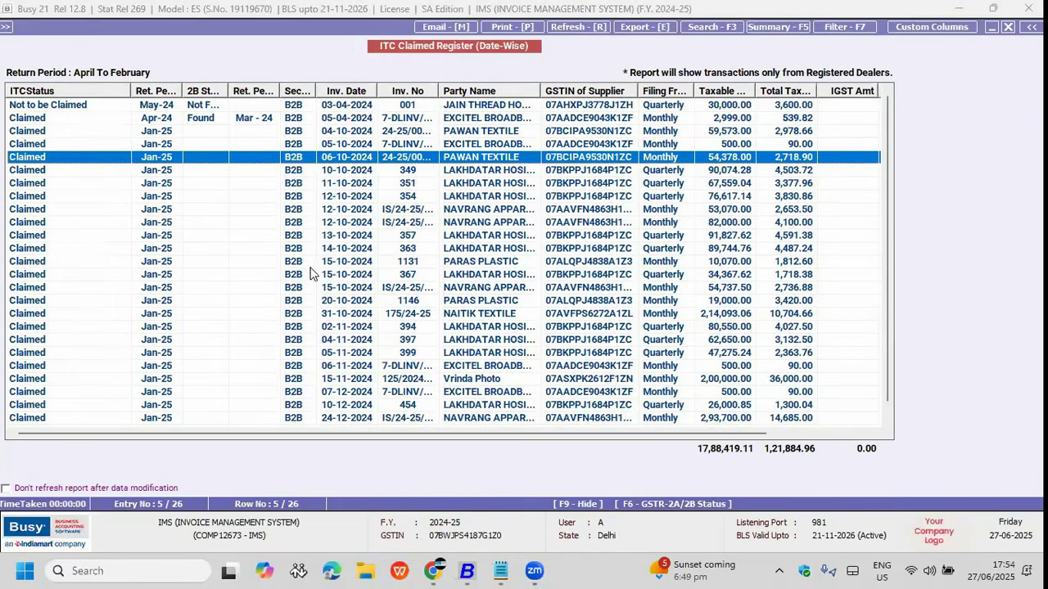
pyautogui.press('Escape')
pyautogui.press('Escape')
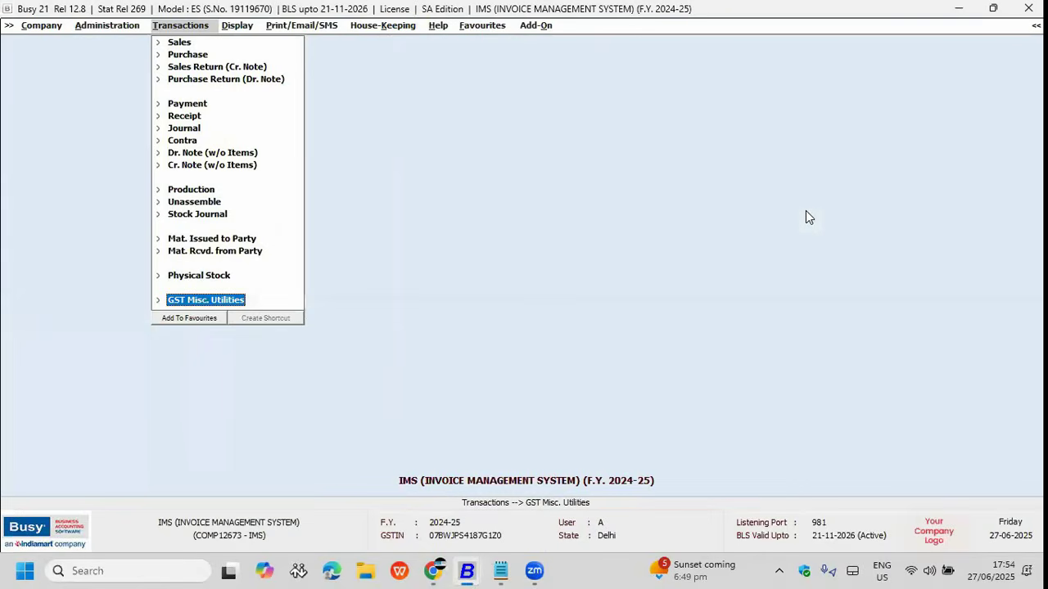
# Step: Expand Other Reconciliations to show RCM Paid vs RCM ITC Claimed and ITC Claimed vs ITC Utilization
pyautogui.press('Return')
pyautogui.press('Down')
pyautogui.press('Down')
pyautogui.press('Down')
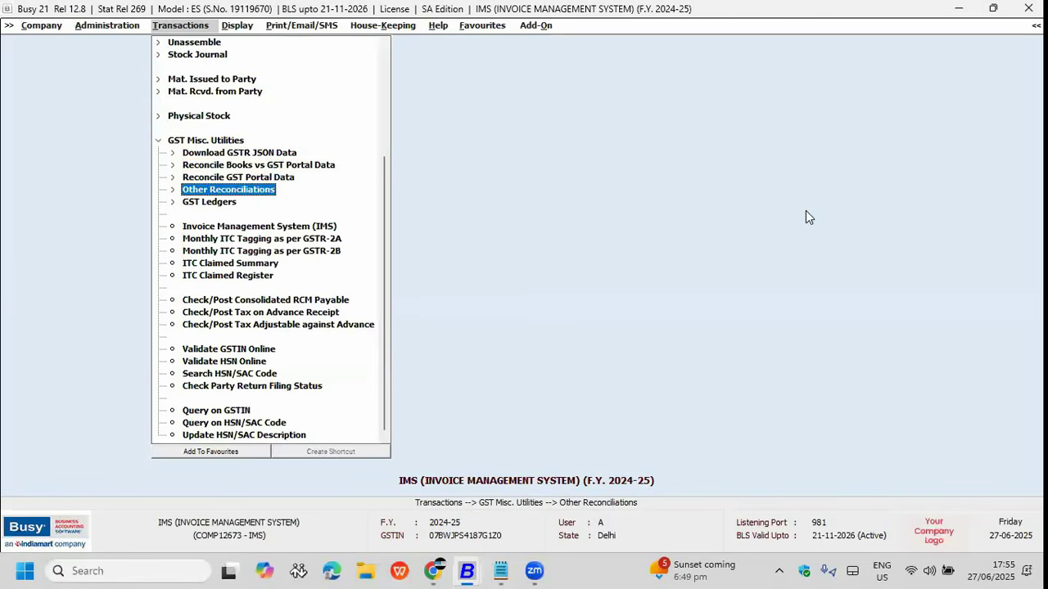
pyautogui.press('Return')
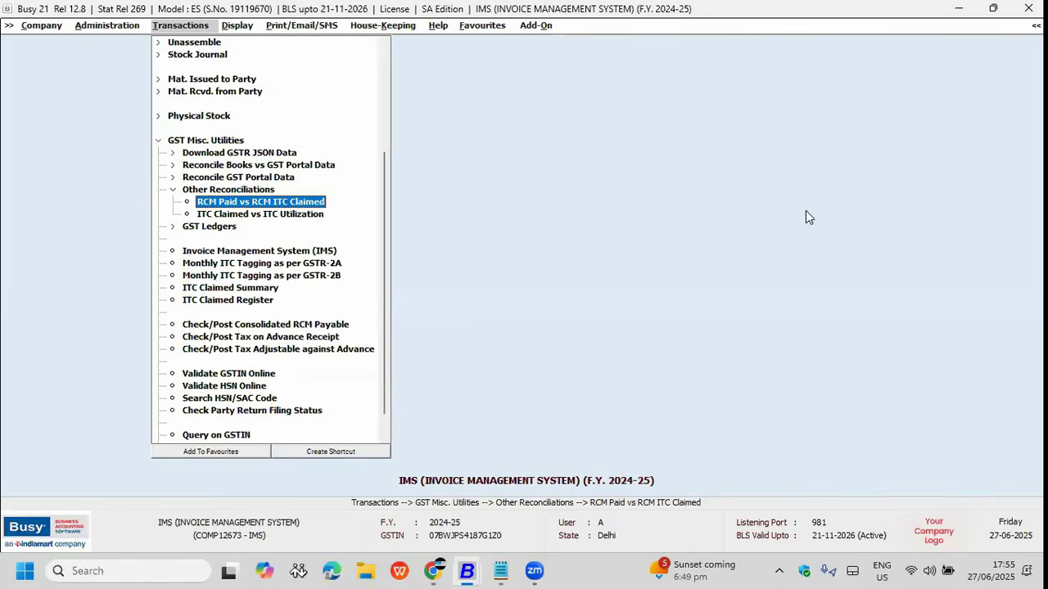
pyautogui.press('Down')
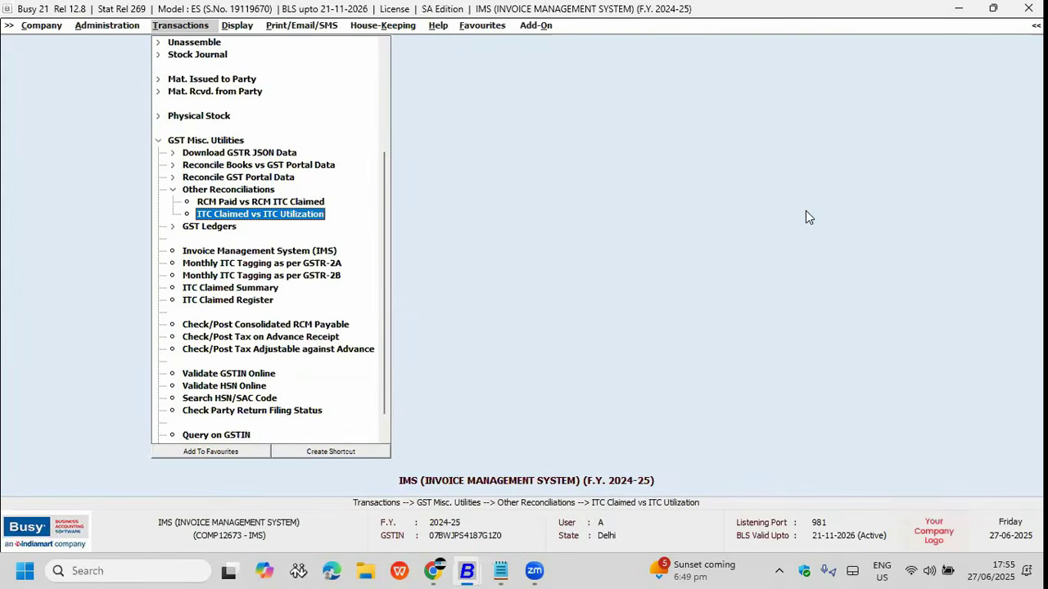
pyautogui.press('Up')
pyautogui.press('Down')
pyautogui.hotkey('alt', 'Tab')
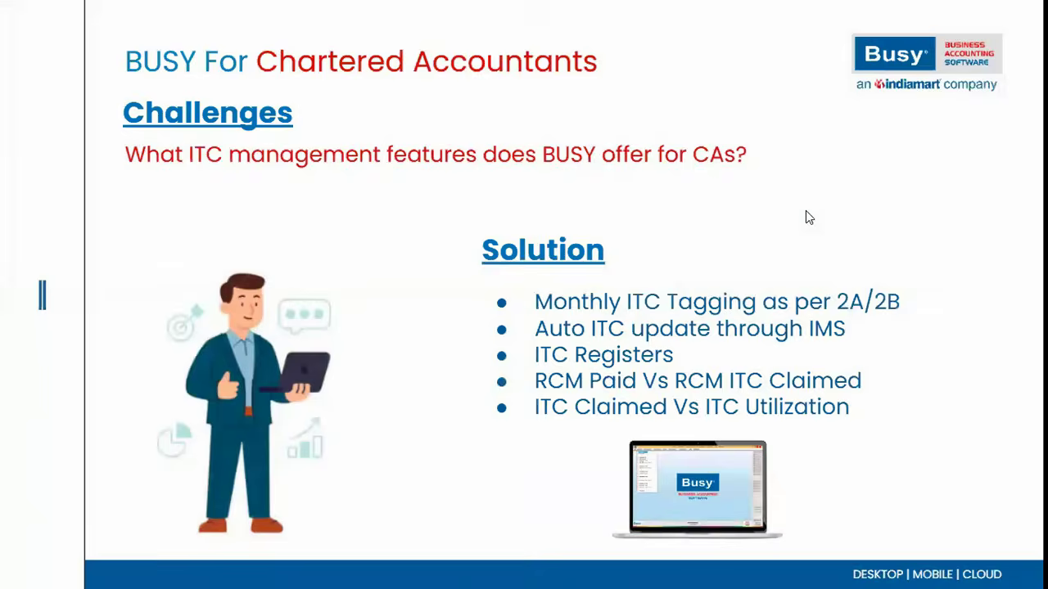
# Step: Advance to the slide on auto-posted GST adjustments, then return to Busy
pyautogui.press('Right')
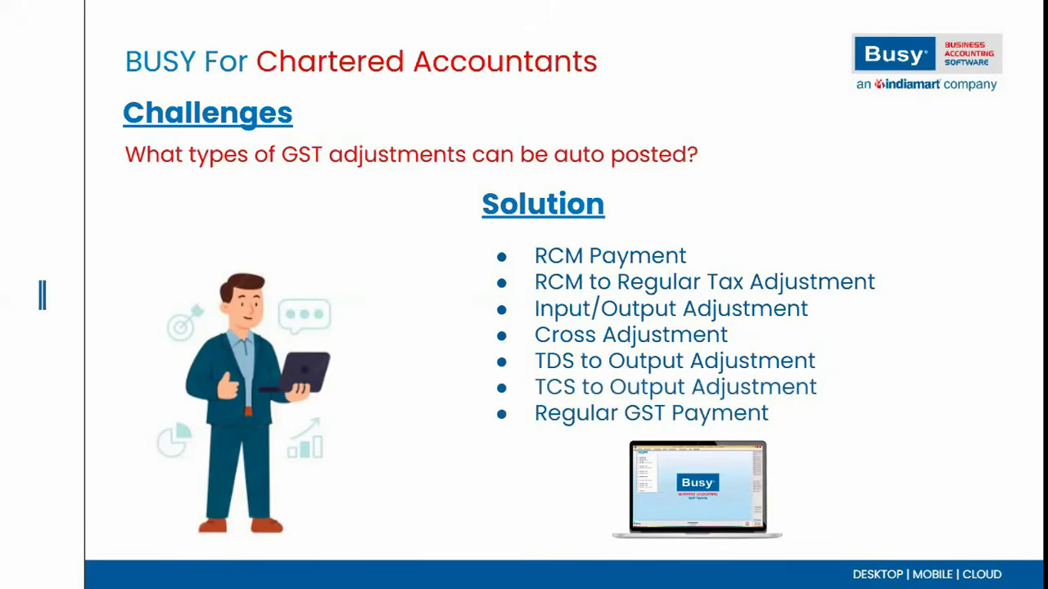
pyautogui.hotkey('alt', 'Tab')
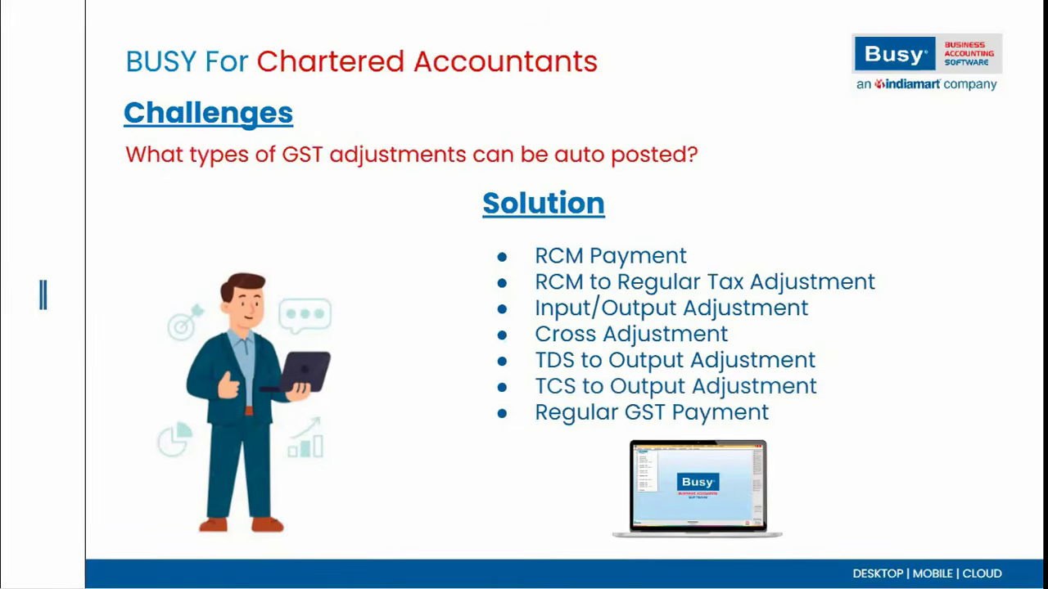
# Step: Return to the IMS company window and open the GST Summary report options
pyautogui.hotkey('alt', 'Tab')
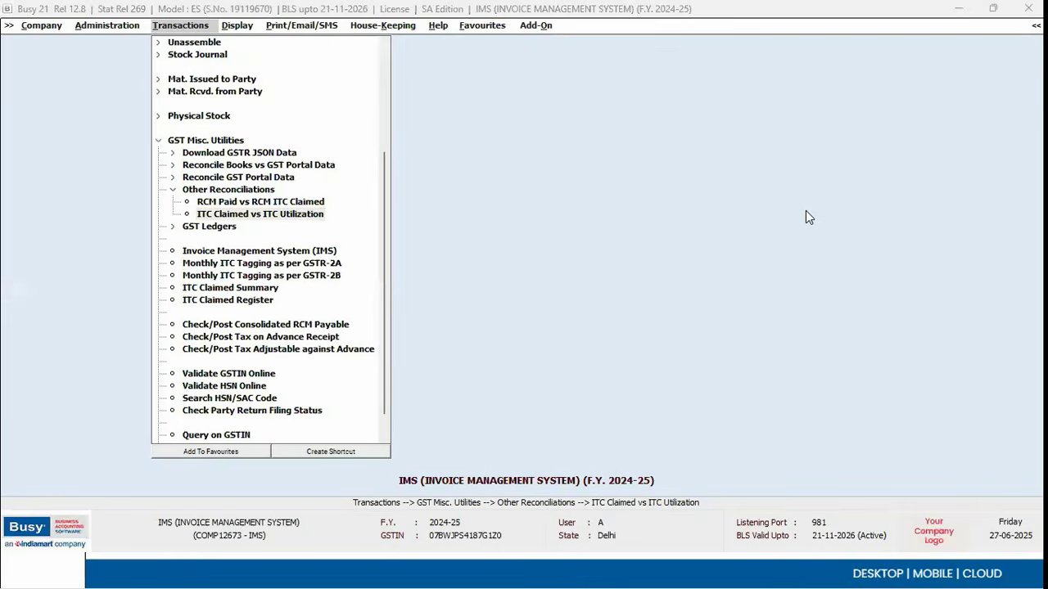
pyautogui.press('super+d')
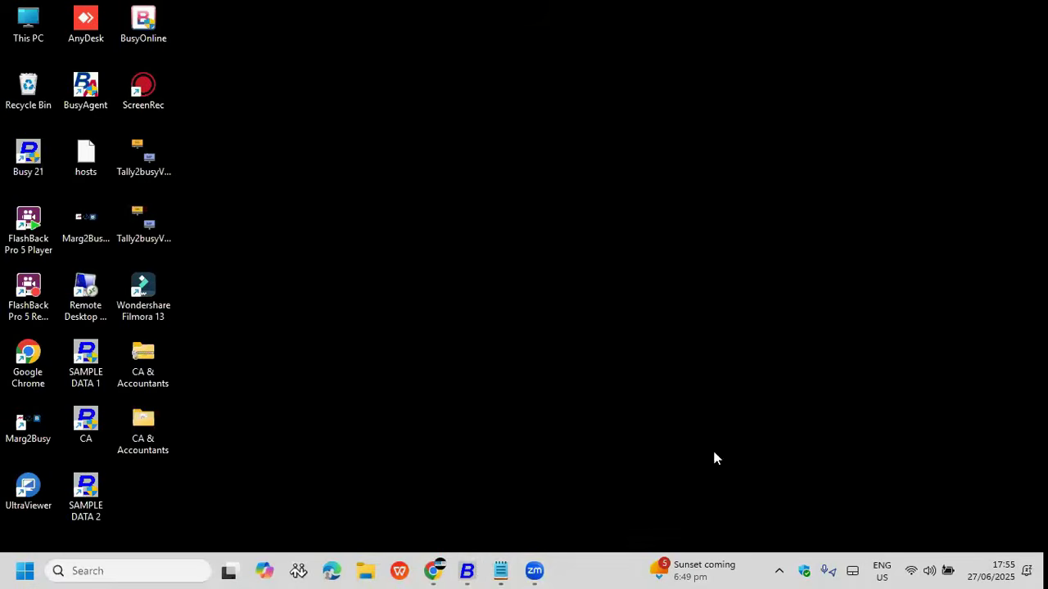
pyautogui.click(475, 565)
pyautogui.click(984, 512)
pyautogui.press('Escape')
pyautogui.press('Right')
pyautogui.press('Up')
pyautogui.press('Up')
pyautogui.press('Up')
pyautogui.press('Up')
pyautogui.press('Up')
pyautogui.press('Up')
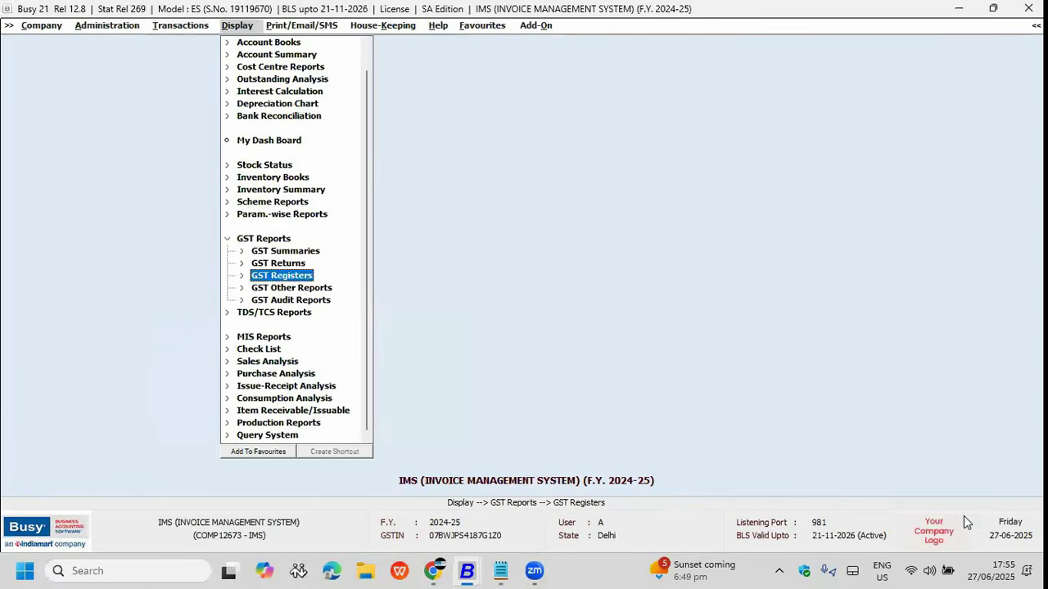
pyautogui.press('Right')
pyautogui.press('Down')
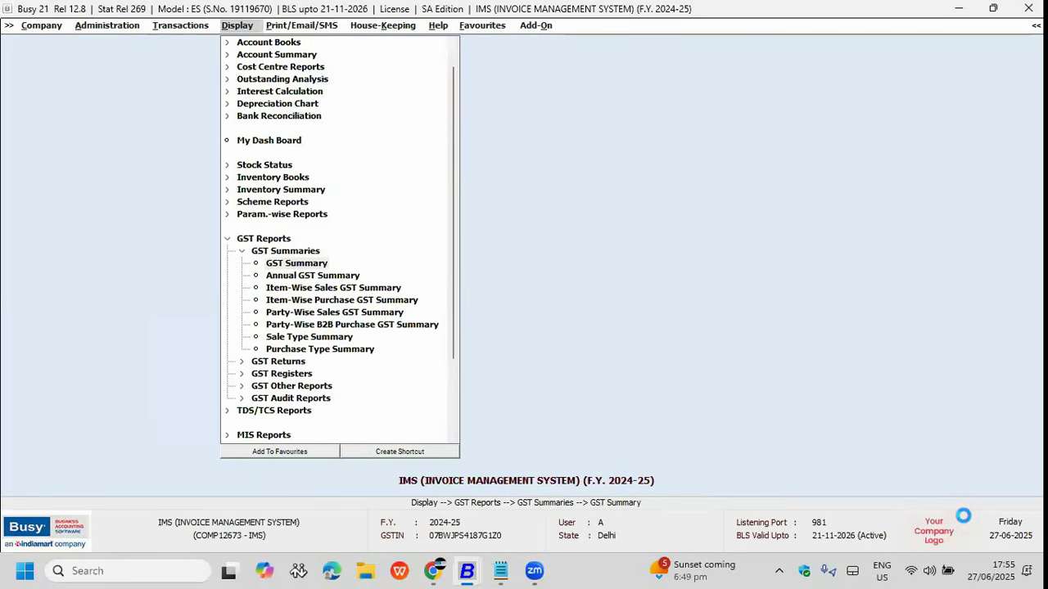
pyautogui.press('Return')
pyautogui.press('Return')
# Step: Generate the GST Summary ending 30-04-2024 and review its rows down to GST Payable
pyautogui.write('30-04')
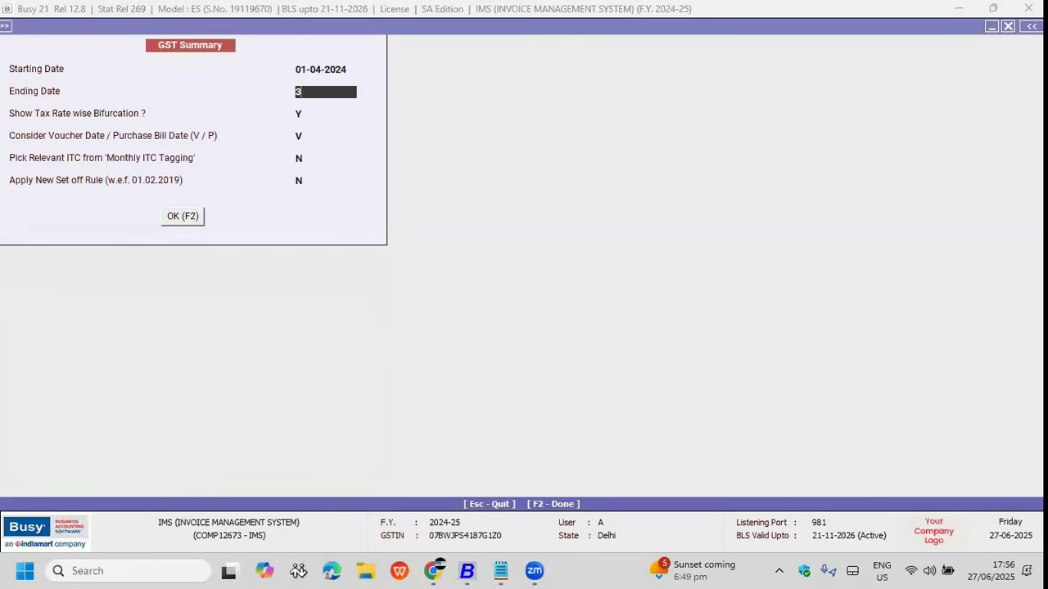
pyautogui.press('Return')
pyautogui.press('F2')
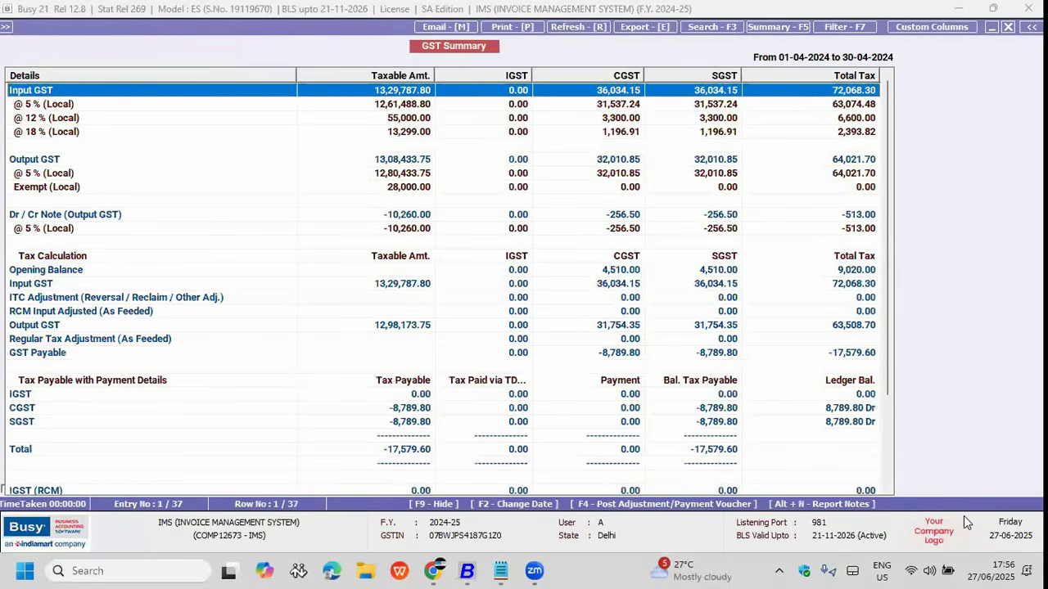
pyautogui.press('Down')
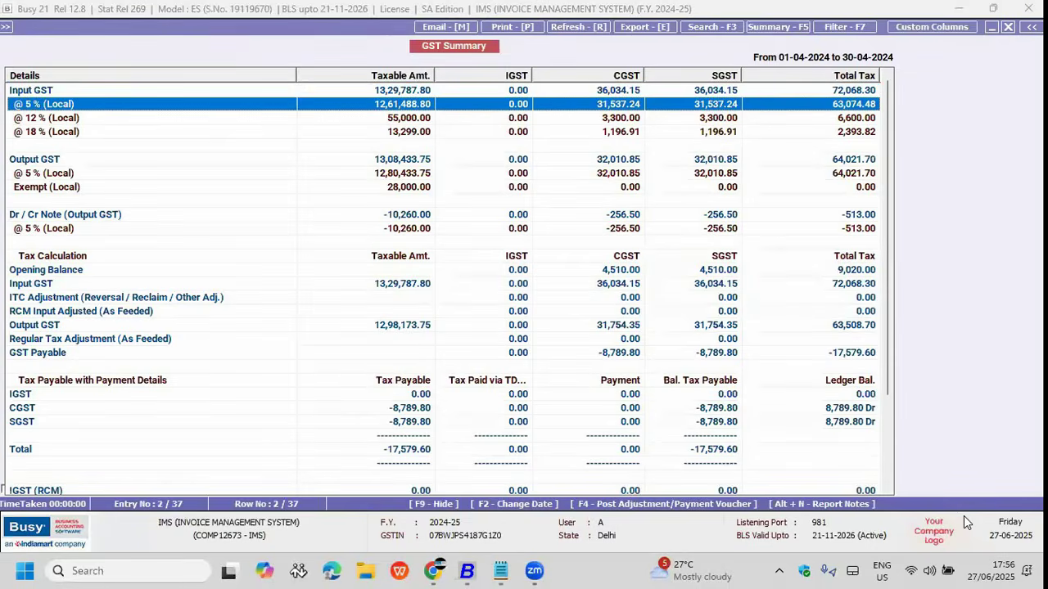
pyautogui.press('Down')
pyautogui.press('Down')
pyautogui.press('Down')
pyautogui.press('Down')
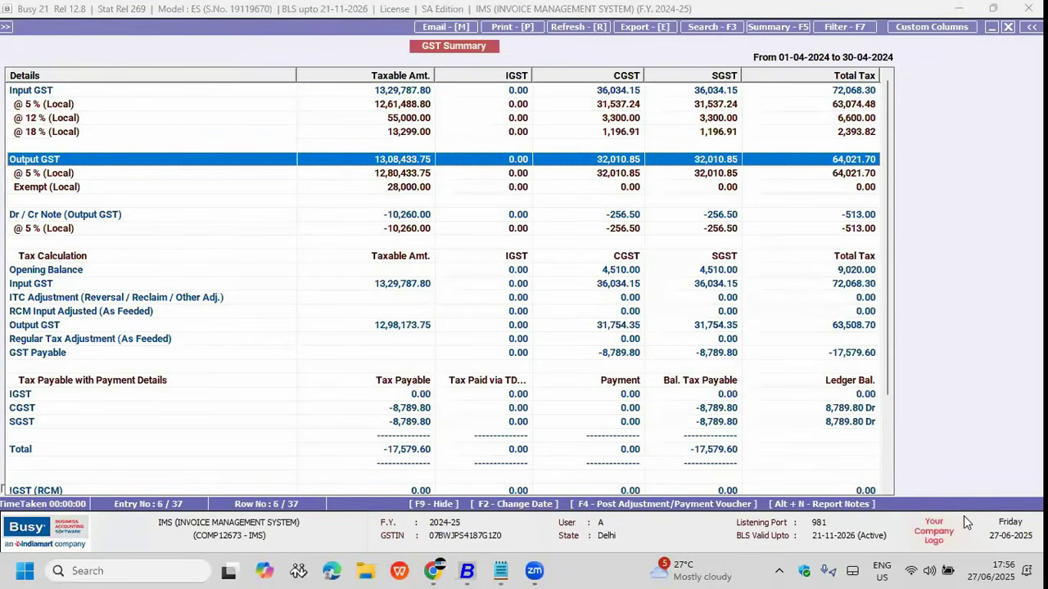
pyautogui.press('Down')
pyautogui.press('Down')
pyautogui.press('Down')
pyautogui.press('Down')
pyautogui.press('Down')
pyautogui.press('Down')
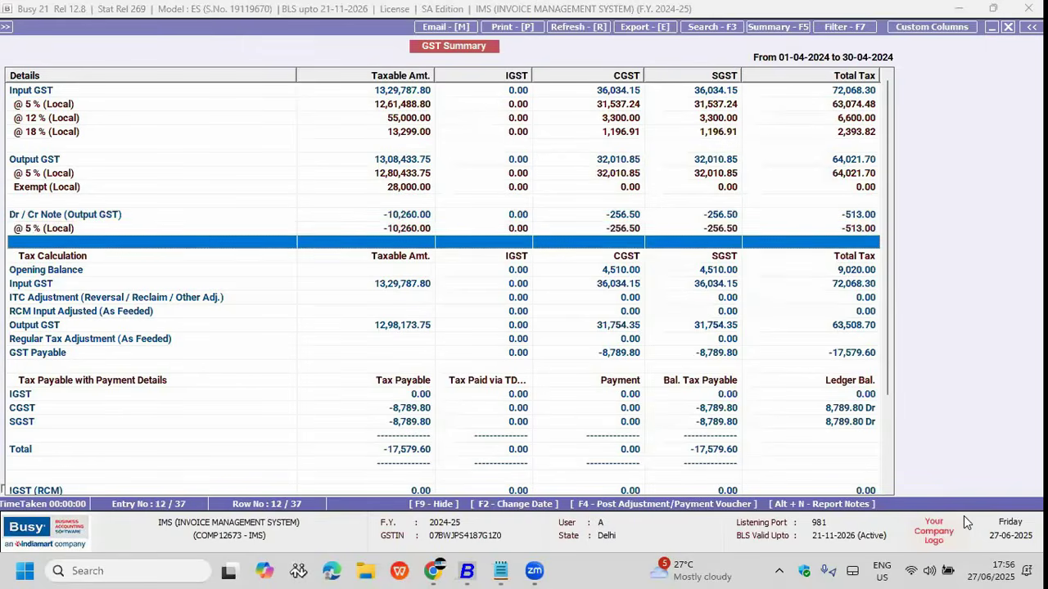
pyautogui.press('Down')
pyautogui.press('Down')
pyautogui.press('Down')
pyautogui.press('Down')
pyautogui.press('Down')
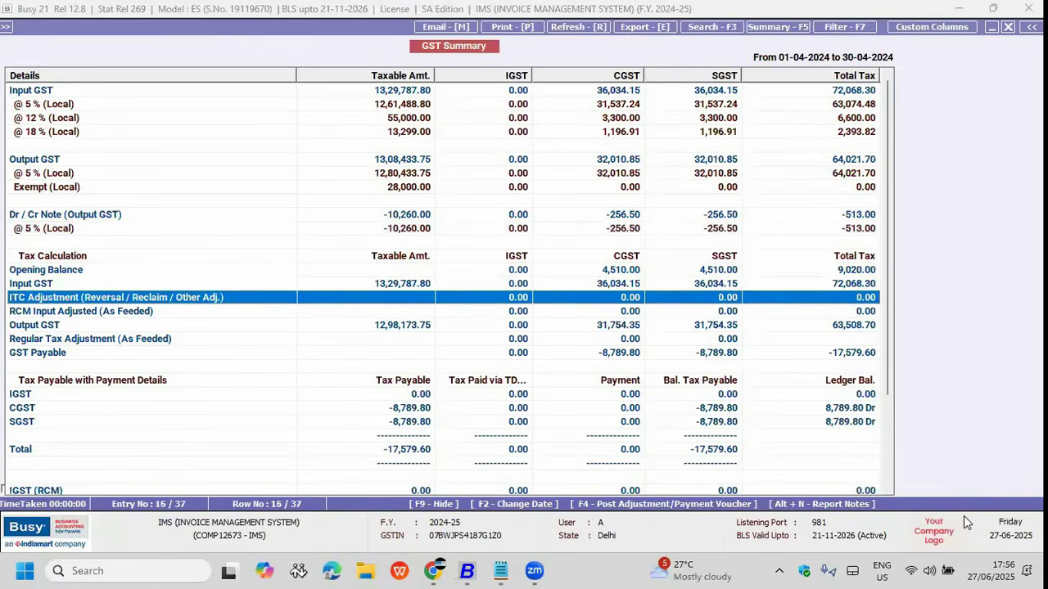
pyautogui.press('Down')
pyautogui.press('Down')
pyautogui.press('Down')
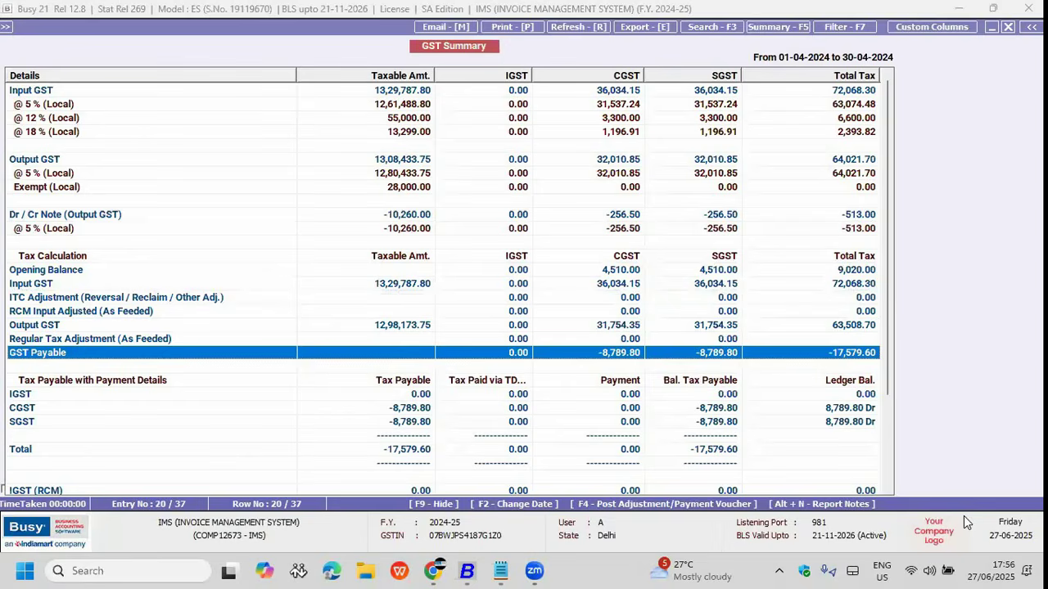
# Step: Regenerate the summary through 31-03-2025, showing 44,669.66 payable, and bring up Post Voucher choices
pyautogui.press('F2')
pyautogui.write('31-03-2025')
pyautogui.press('Return')
pyautogui.press('F2')
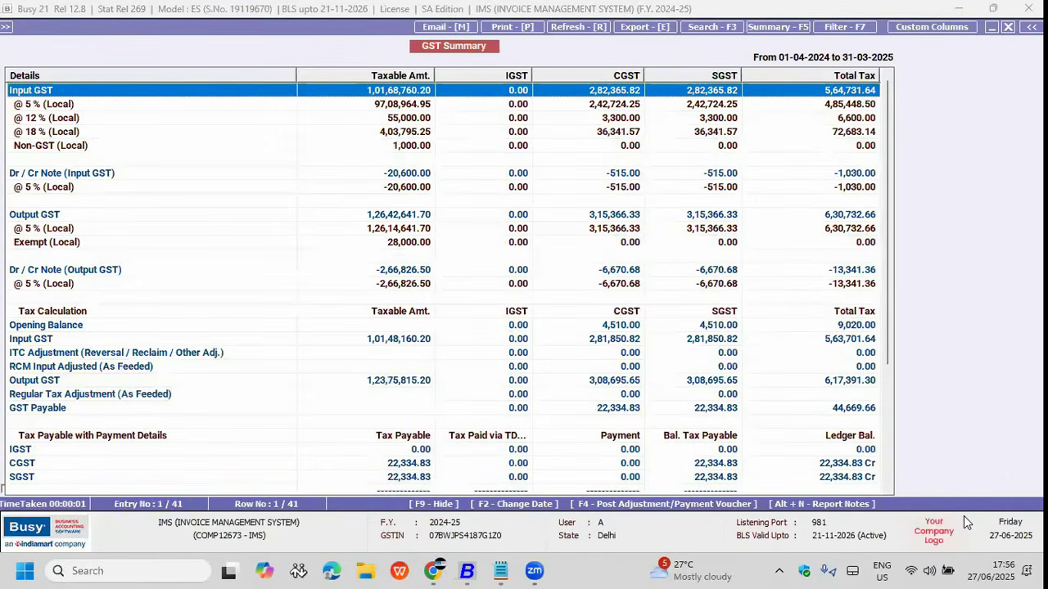
pyautogui.press('F4')
pyautogui.press('Right')
# Step: Generate an Input/Output Adjustment journal in the GST series dated 31-03-2025, offsetting CGST and SGST at 2,86,360.82
pyautogui.press('Left')
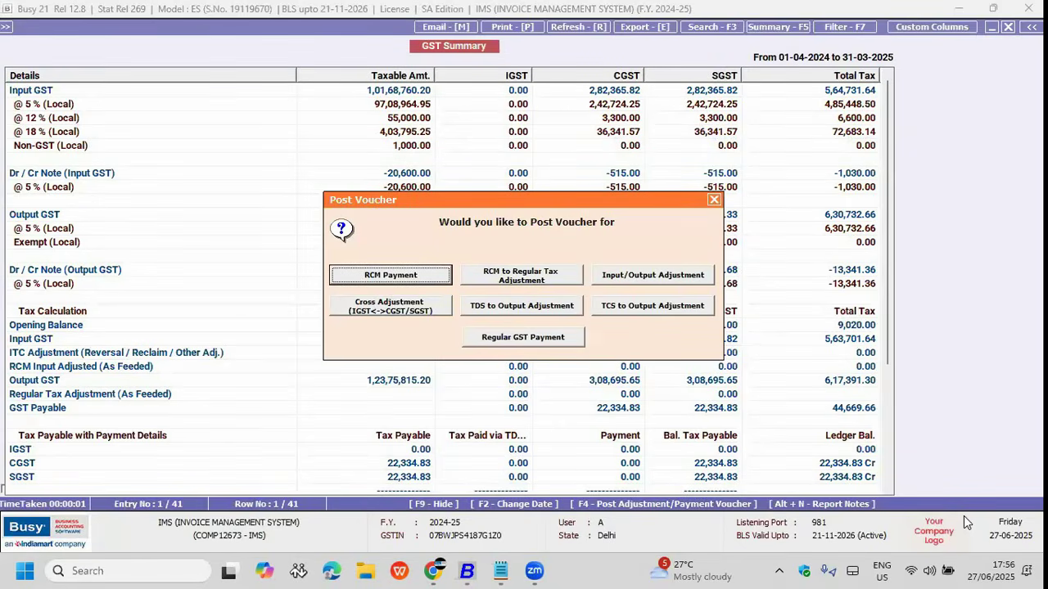
pyautogui.press('Right')
pyautogui.press('Right')
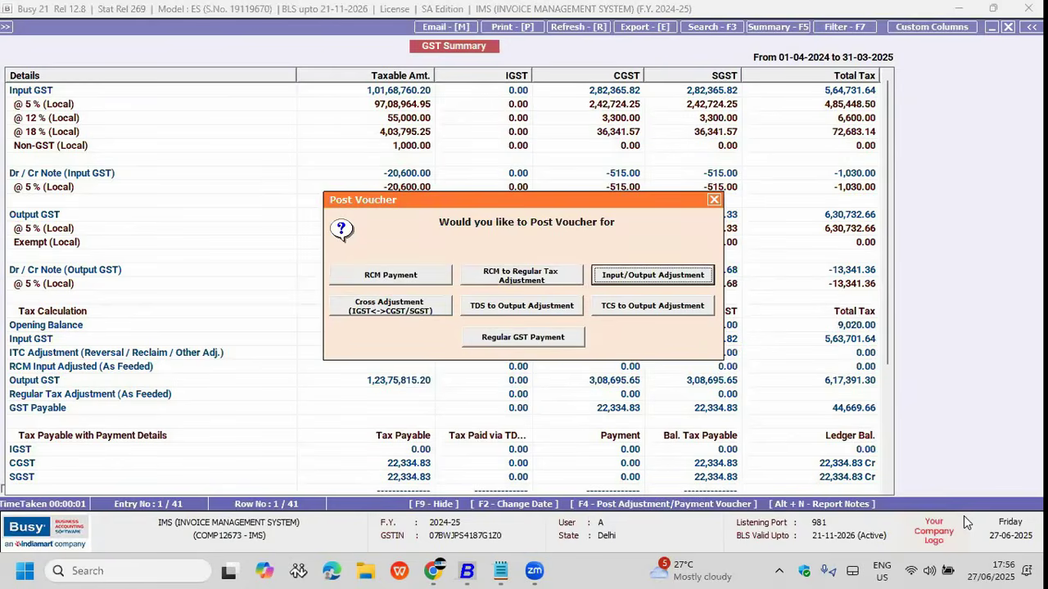
pyautogui.press('Return')
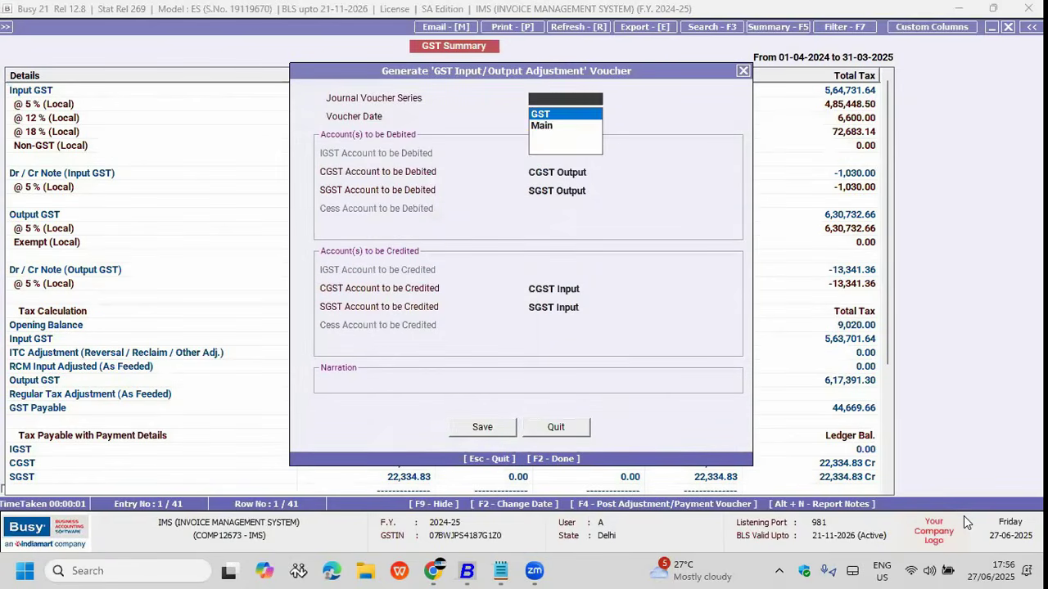
pyautogui.press('Return')
pyautogui.press('Return')
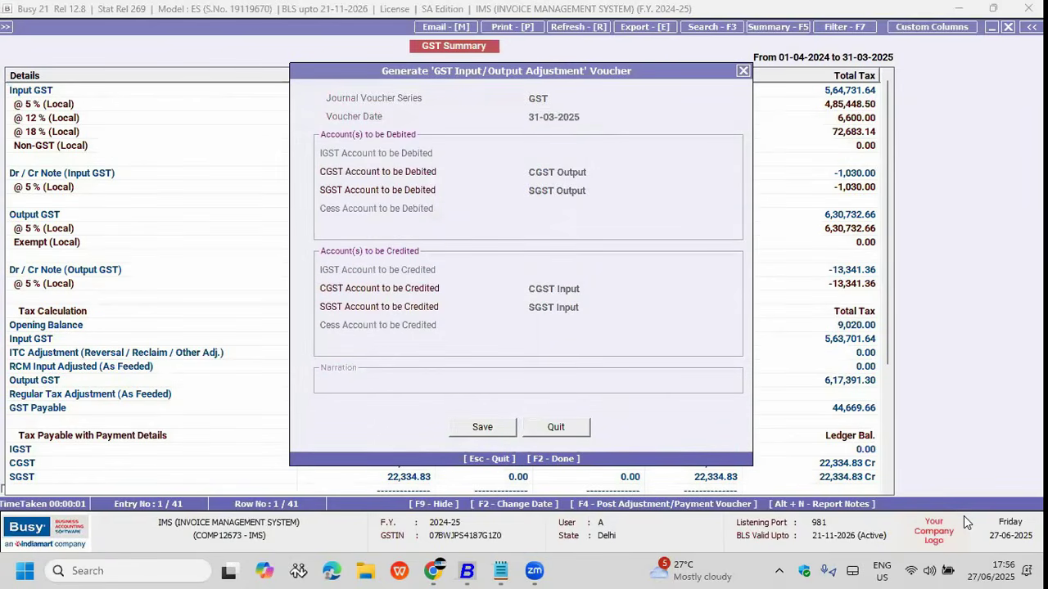
pyautogui.press('Return')
pyautogui.press('Return')
pyautogui.press('Return')
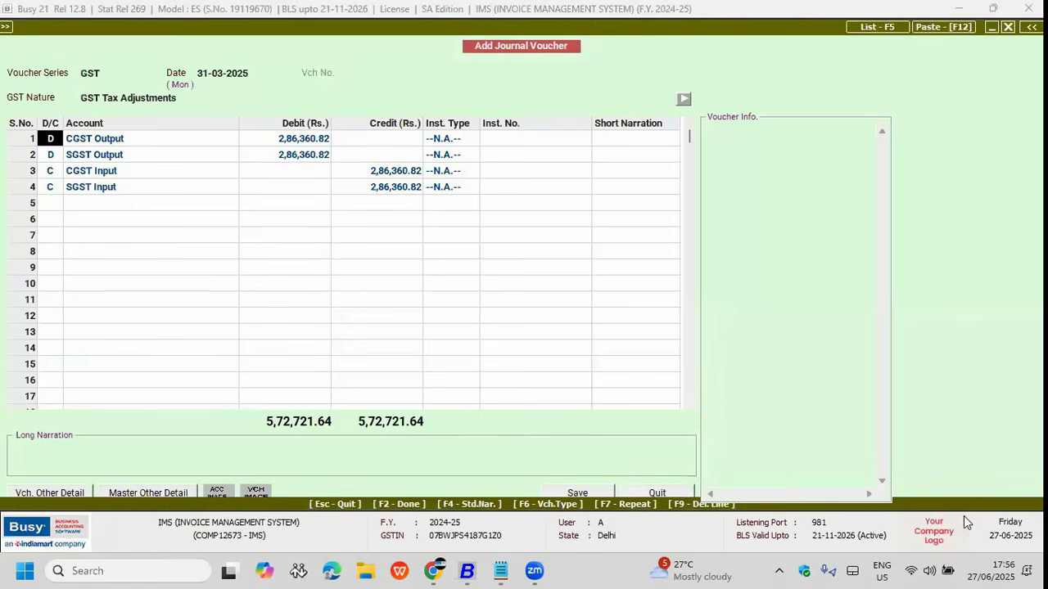
pyautogui.press('Return')
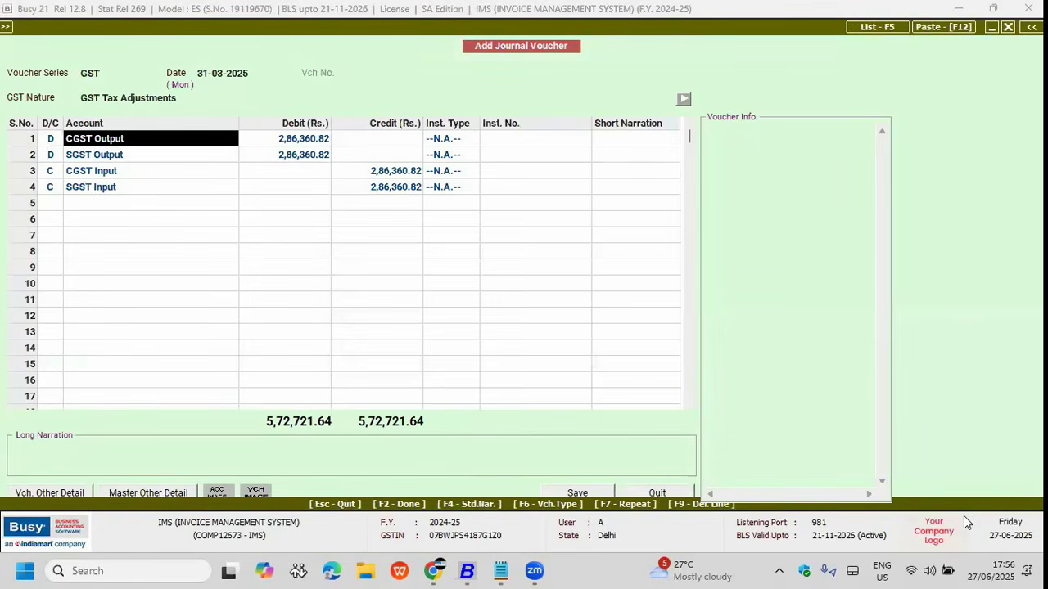
pyautogui.press('Down')
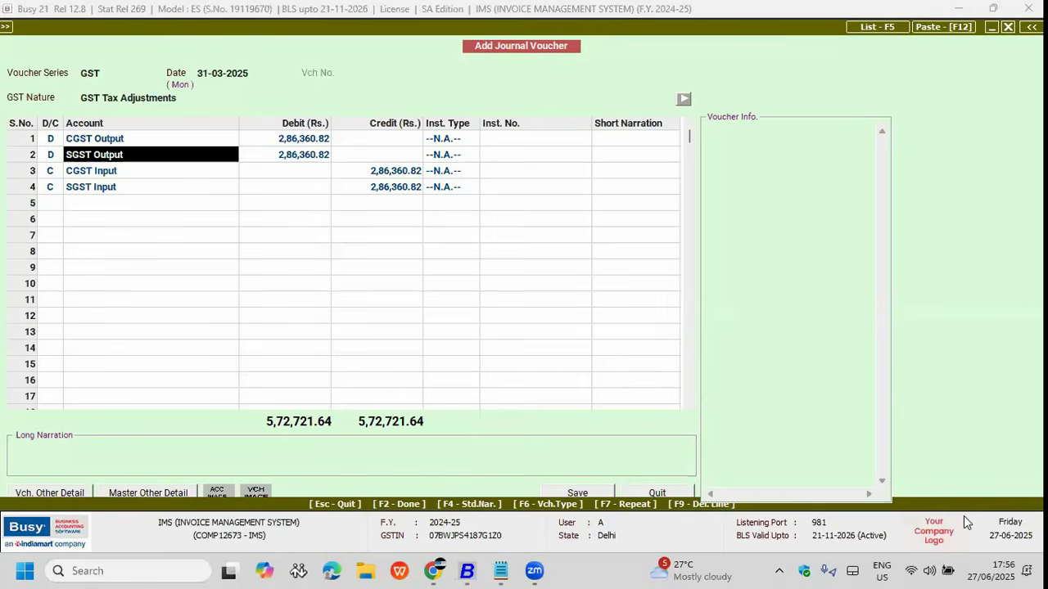
# Step: Attempt to save the journal voucher, dismiss the could-not-save error, and advance the slideshow
pyautogui.press('F2')
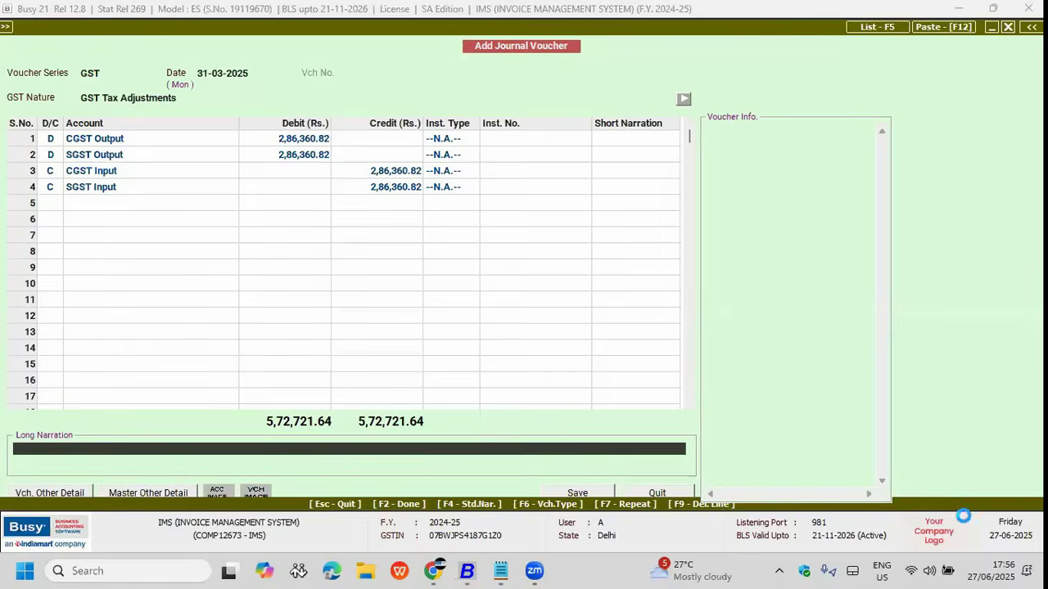
pyautogui.press('F2')
pyautogui.press('Return')
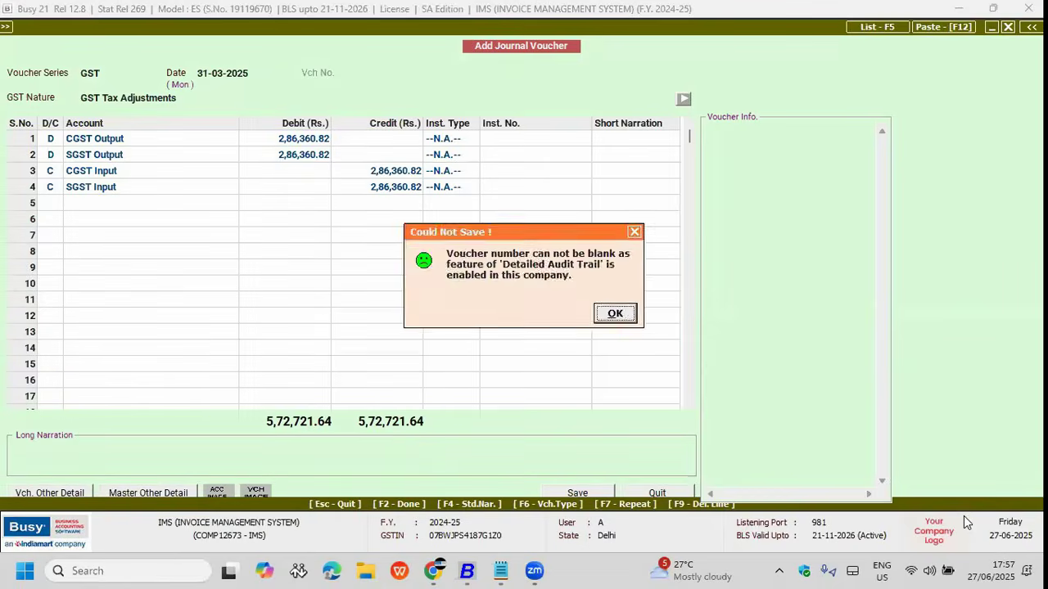
pyautogui.press('Return')
pyautogui.press('Right')
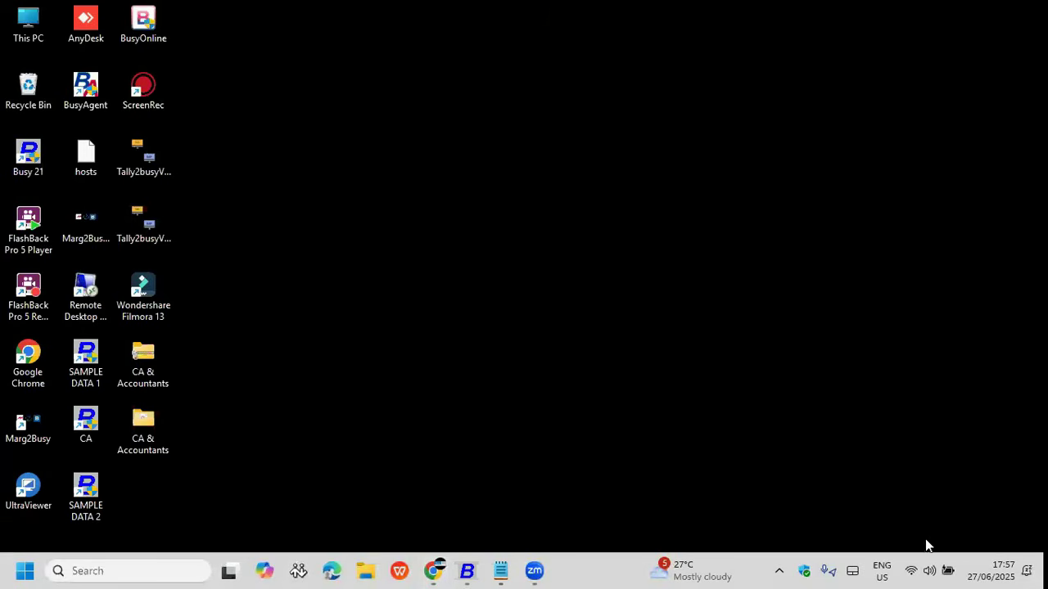
# Step: Discard the unsaved adjustment journal, close the GST Summary, and expand the Depreciation Chart reports
pyautogui.hotkey('alt', 'Tab')
pyautogui.press('Escape')
pyautogui.press('y')
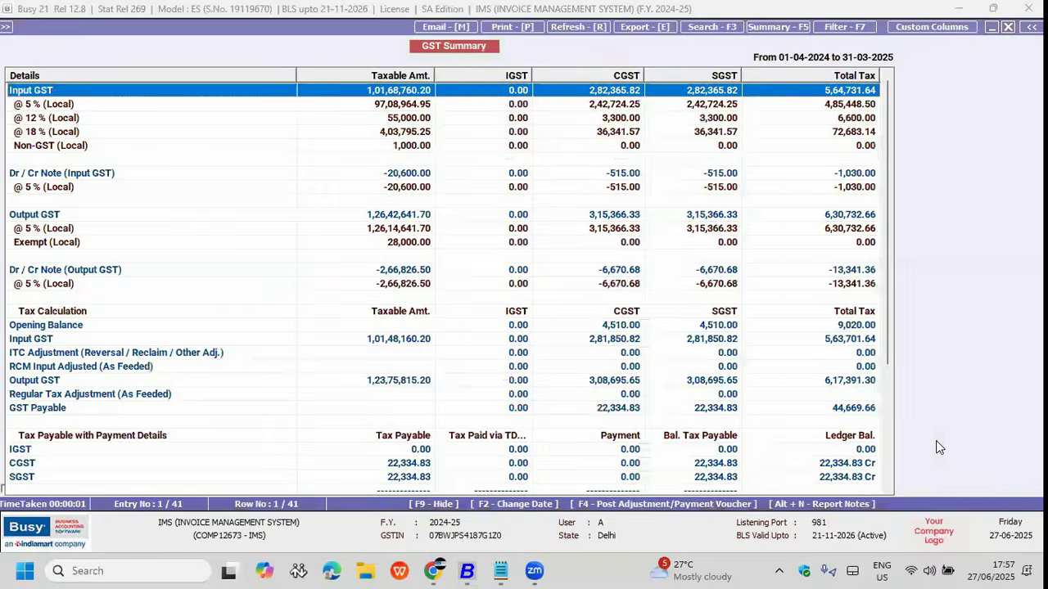
pyautogui.press('Escape')
pyautogui.press('Escape')
pyautogui.press('Escape')
pyautogui.press('Up')
pyautogui.press('Up')
pyautogui.press('Up')
pyautogui.press('Up')
pyautogui.press('Up')
pyautogui.press('Up')
pyautogui.press('Up')
pyautogui.press('Up')
pyautogui.press('Return')
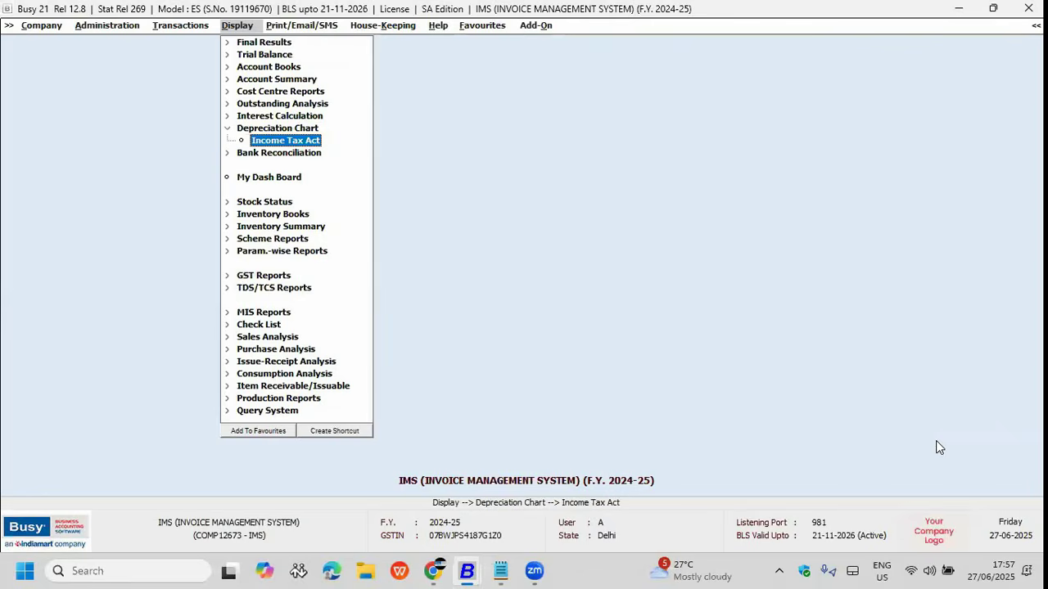
# Step: Turn on Company's Act Depreciation in the Accounts features and save
pyautogui.press('Left')
pyautogui.press('Left')
pyautogui.press('Return')
pyautogui.press('Down')
pyautogui.press('Down')
pyautogui.press('Down')
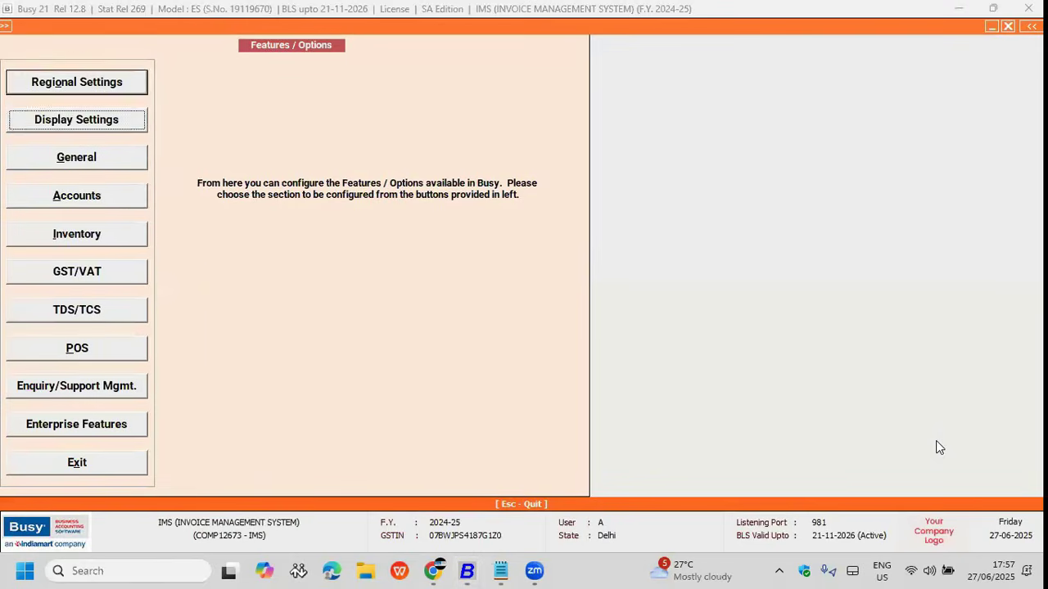
pyautogui.press('Return')
pyautogui.click(370, 152)
pyautogui.press('F2')
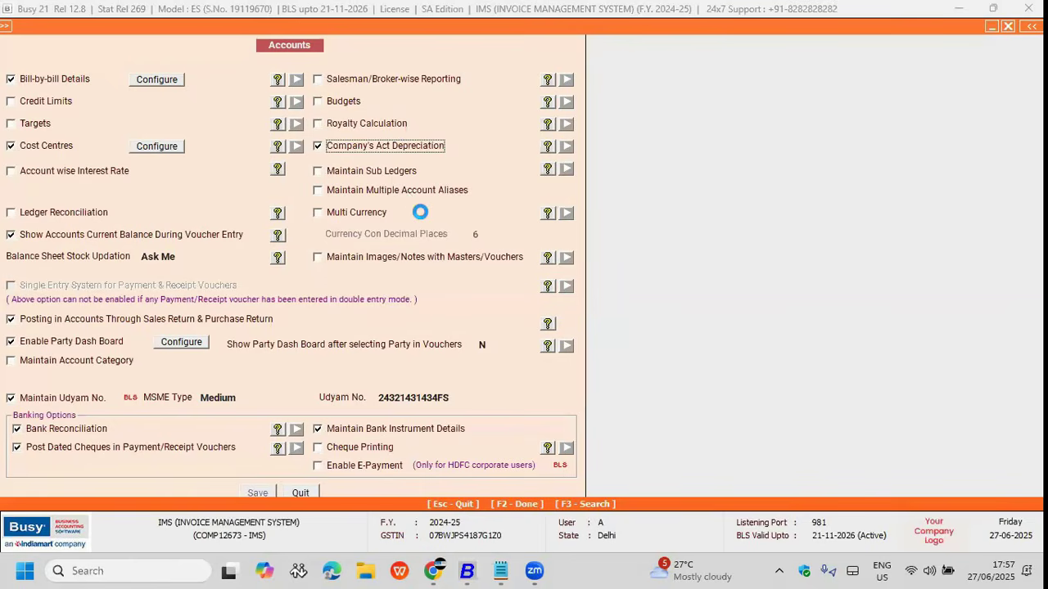
pyautogui.press('Escape')
# Step: Expand the Depreciation Chart reports, now including Company's Act (w.d.v method)
pyautogui.press('Right')
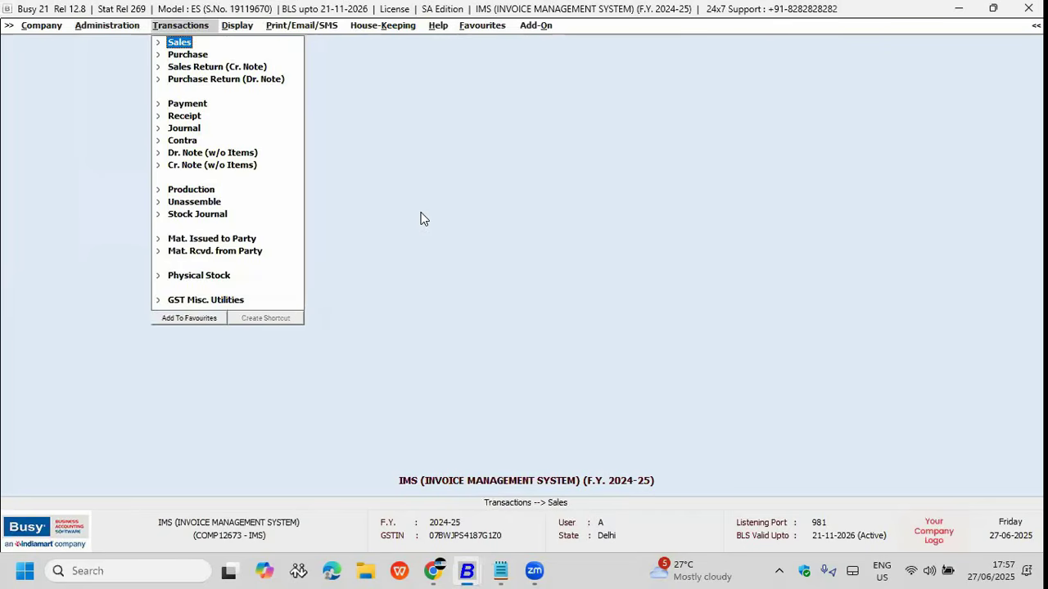
pyautogui.press('Right')
pyautogui.press('Down')
pyautogui.press('Down')
pyautogui.press('Down')
pyautogui.press('Down')
pyautogui.press('Down')
pyautogui.press('Down')
pyautogui.press('Down')
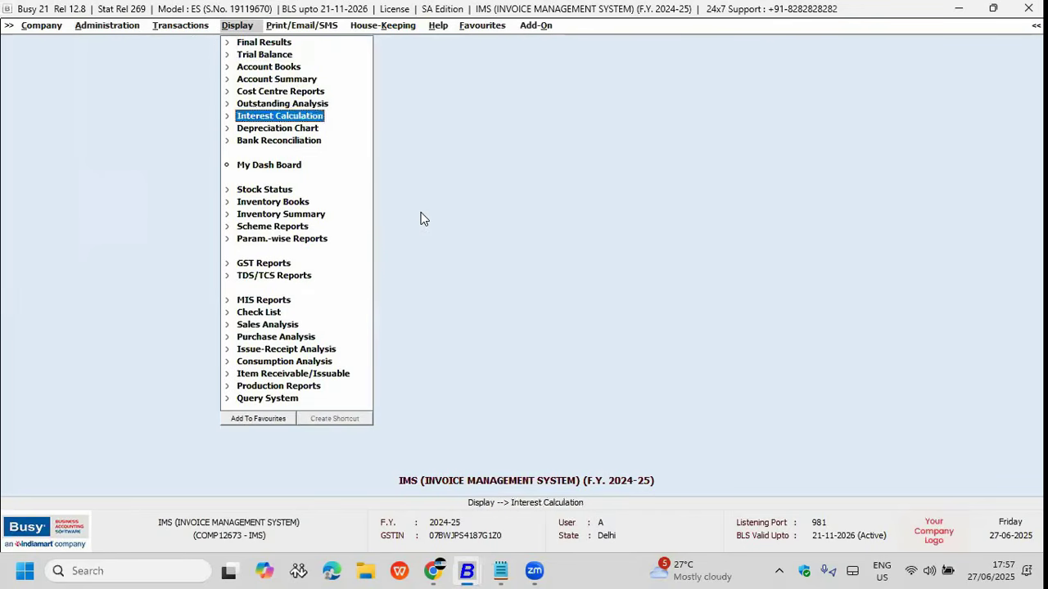
pyautogui.press('Return')
pyautogui.press('Return')
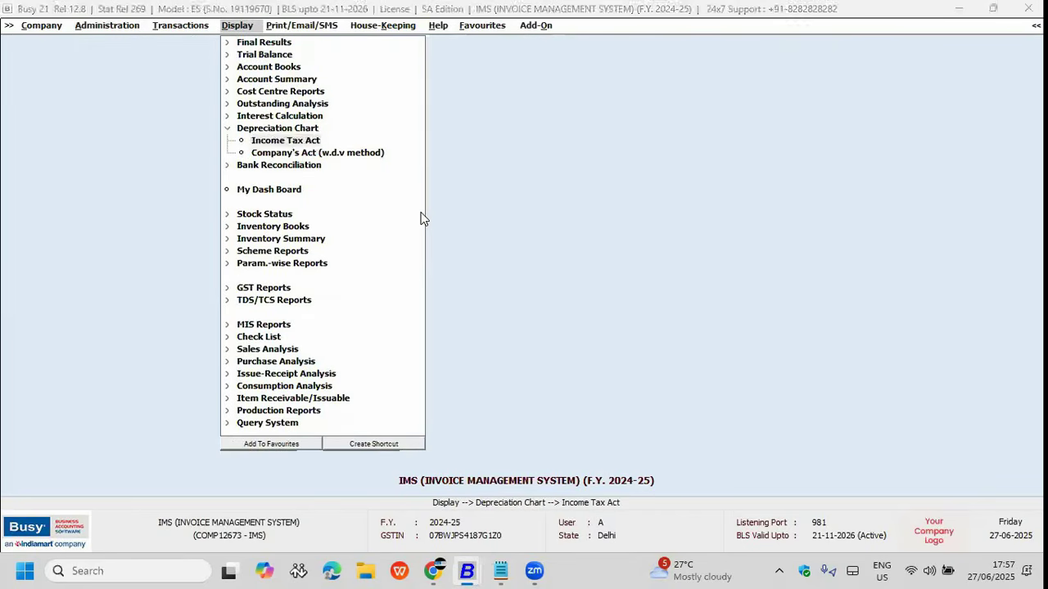
# Step: Generate the Income Tax Act depreciation chart and review the Machinery and Furniture & Fixture rows
pyautogui.write('ma')
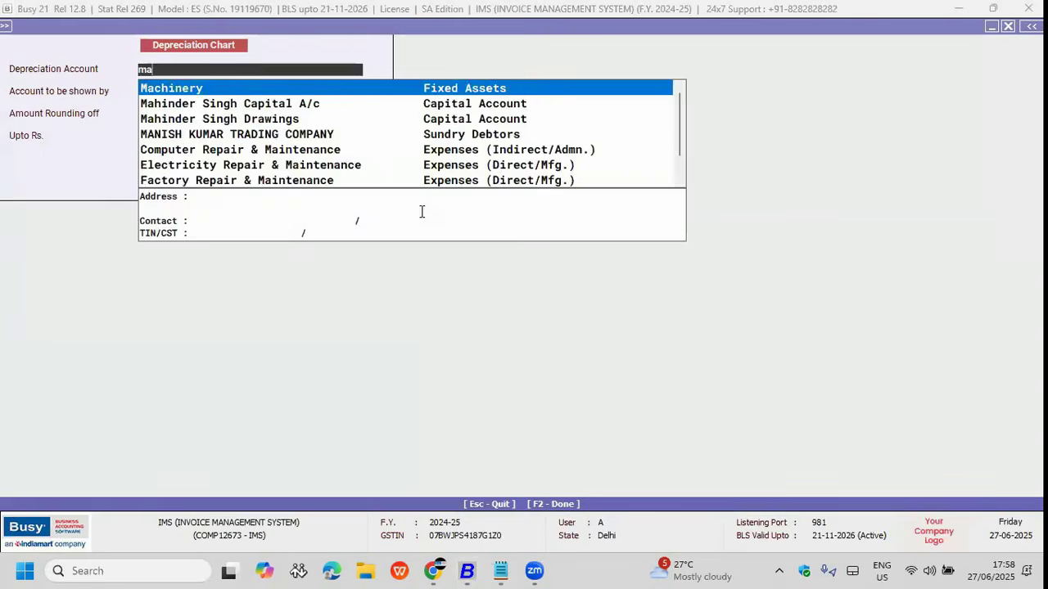
pyautogui.press('Return')
pyautogui.press('F2')
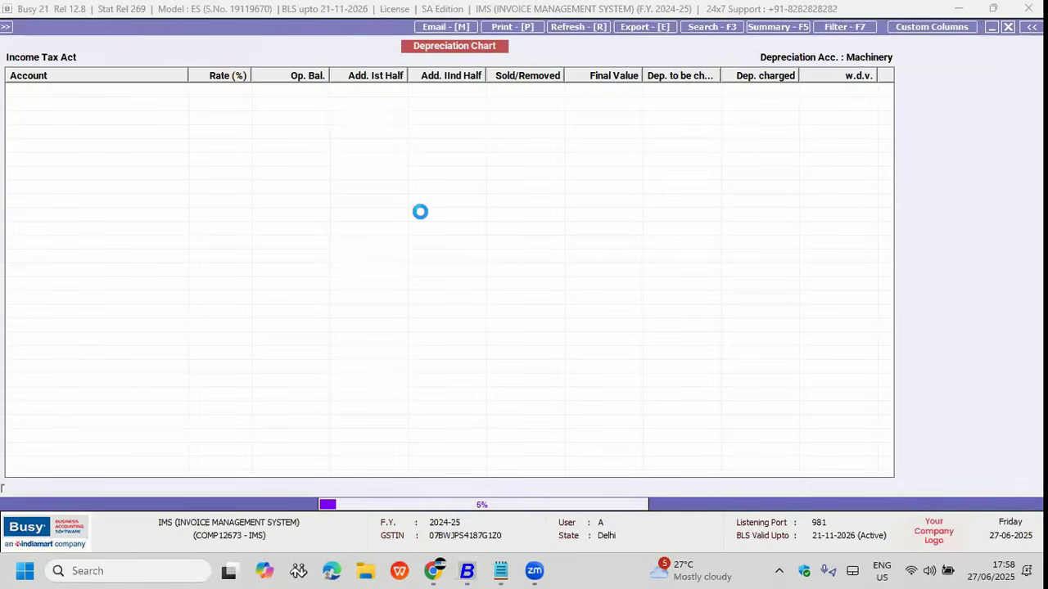
pyautogui.press('Down')
pyautogui.press('Down')
pyautogui.press('Down')
pyautogui.press('Down')
pyautogui.press('Down')
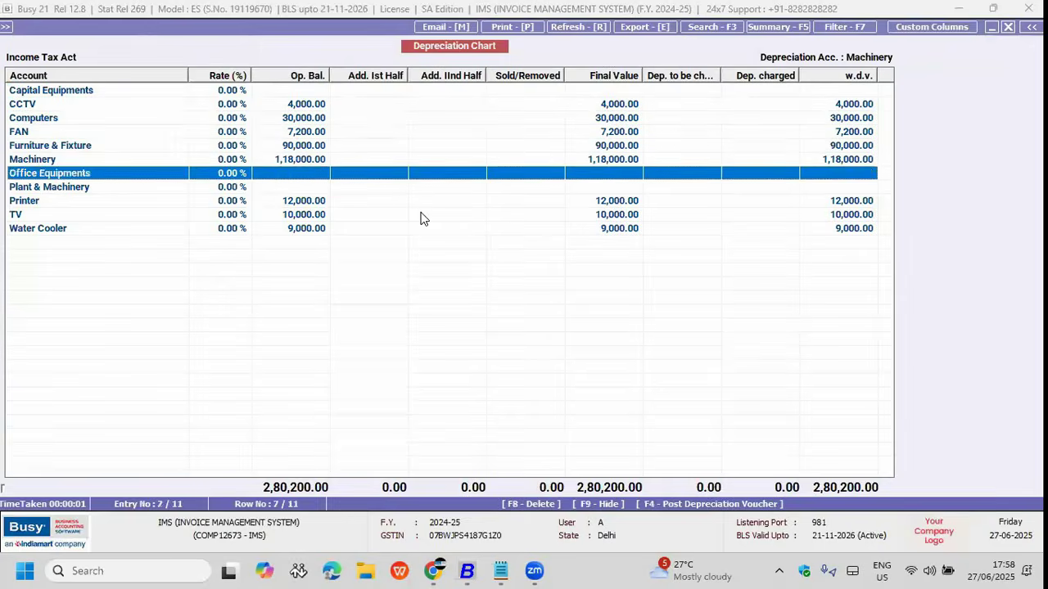
pyautogui.press('Up')
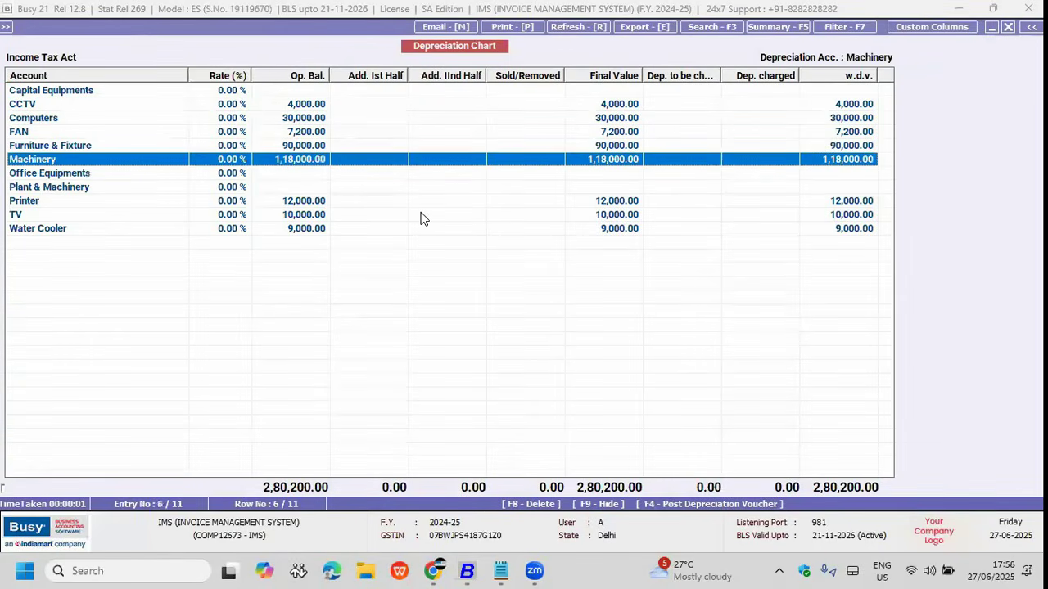
pyautogui.press('Up')
pyautogui.press('Up')
pyautogui.press('Up')
pyautogui.press('Down')
pyautogui.press('Down')
pyautogui.press('Down')
pyautogui.press('Down')
pyautogui.press('Up')
# Step: Set Machinery's annual depreciation rate to 10% and save, showing 11,800.00 to be charged
pyautogui.press('Return')
pyautogui.press('Return')
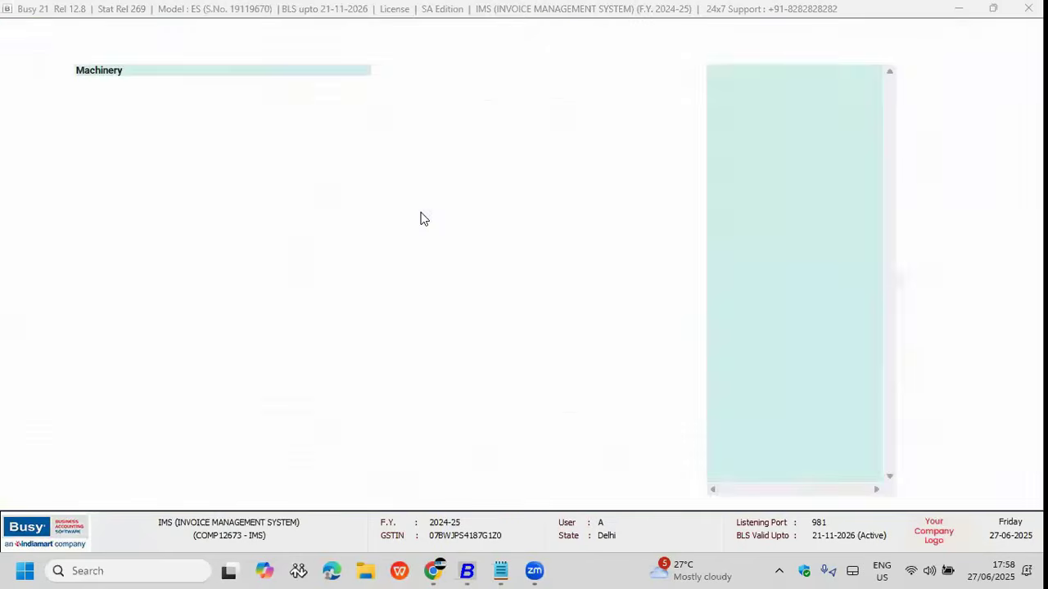
pyautogui.write('10')
pyautogui.press('Return')
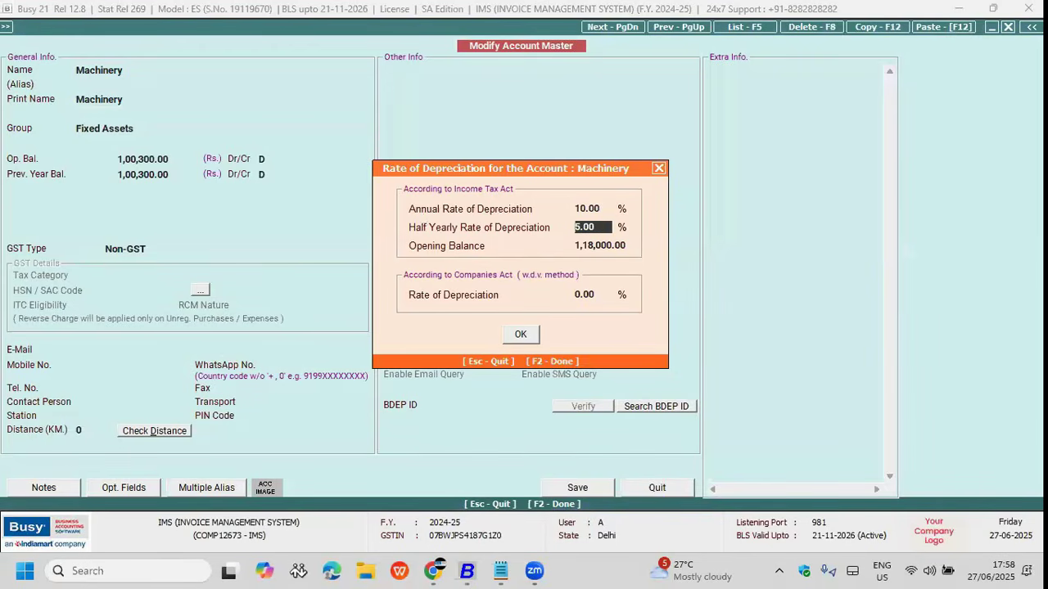
pyautogui.press('Return')
pyautogui.press('Return')
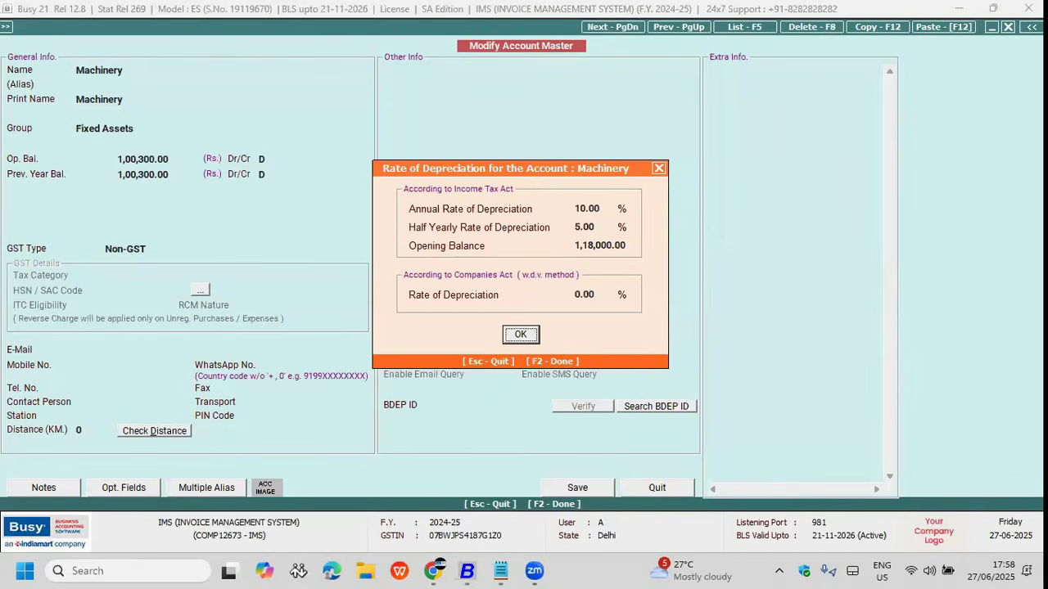
pyautogui.press('Return')
pyautogui.press('F2')
pyautogui.press('F2')
pyautogui.press('Return')
pyautogui.press('Return')
pyautogui.press('Return')
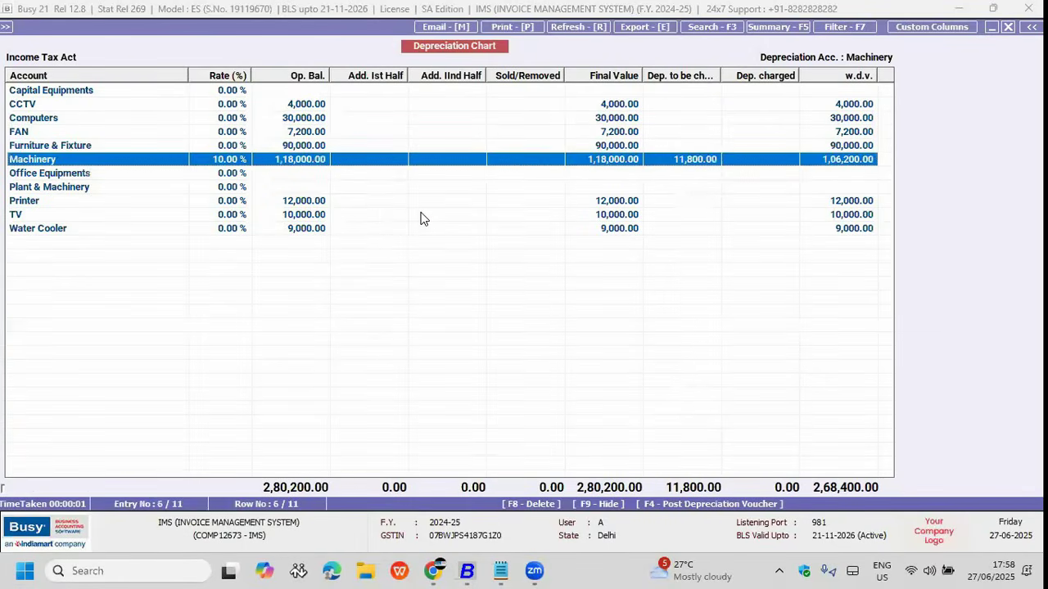
# Step: Generate depreciation vouchers for all accounts in the GST series and proceed with posting
pyautogui.press('F4')
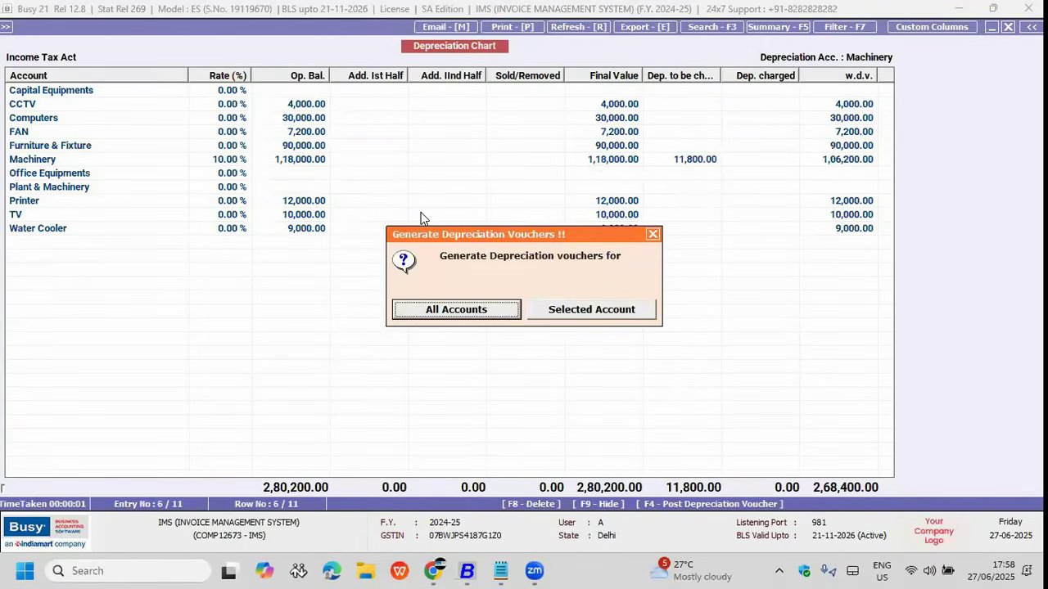
pyautogui.press('Return')
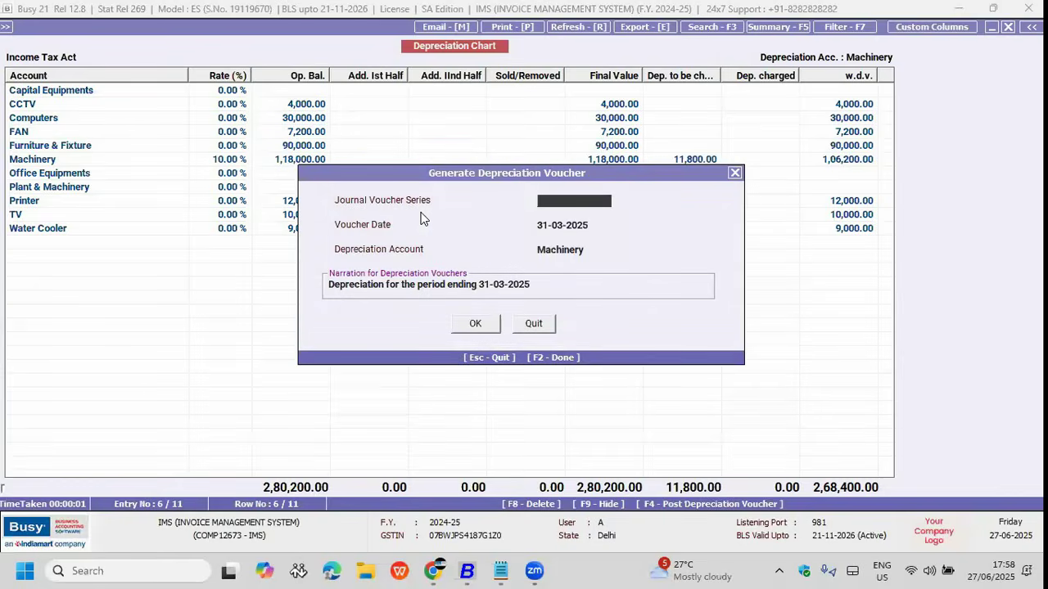
pyautogui.press('Return')
pyautogui.press('Return')
pyautogui.press('Return')
pyautogui.press('Return')
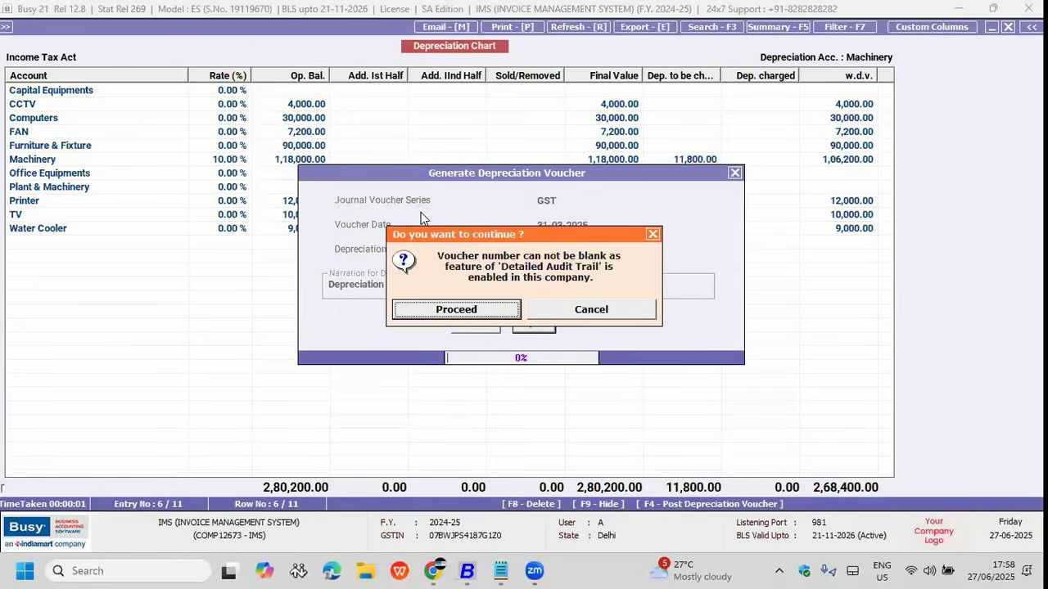
pyautogui.press('Return')
pyautogui.press('Return')
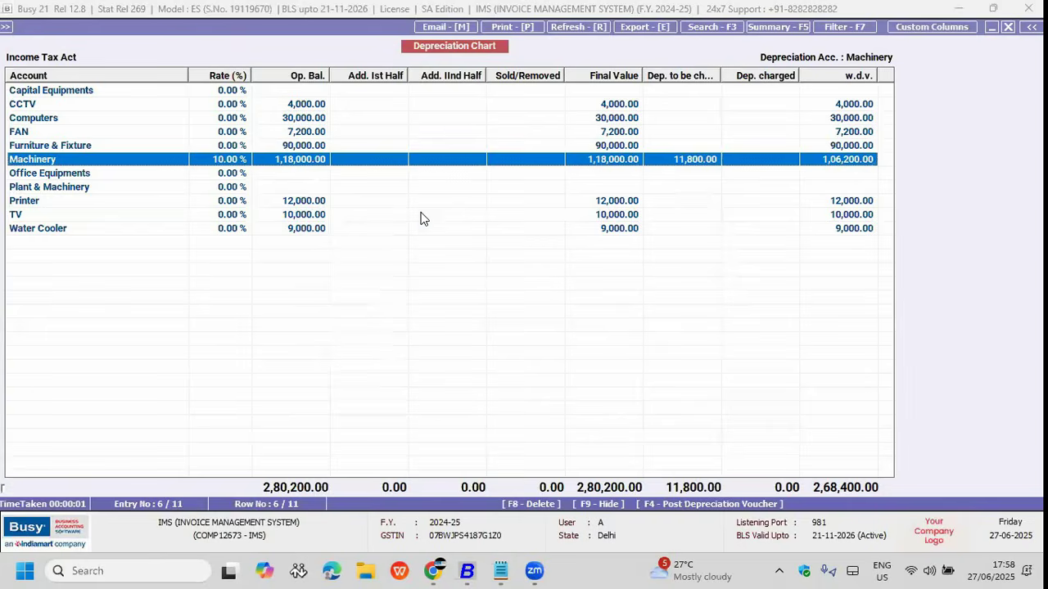
pyautogui.press('F4')
pyautogui.press('Return')
pyautogui.press('Return')
pyautogui.press('Return')
pyautogui.press('Return')
pyautogui.press('Return')
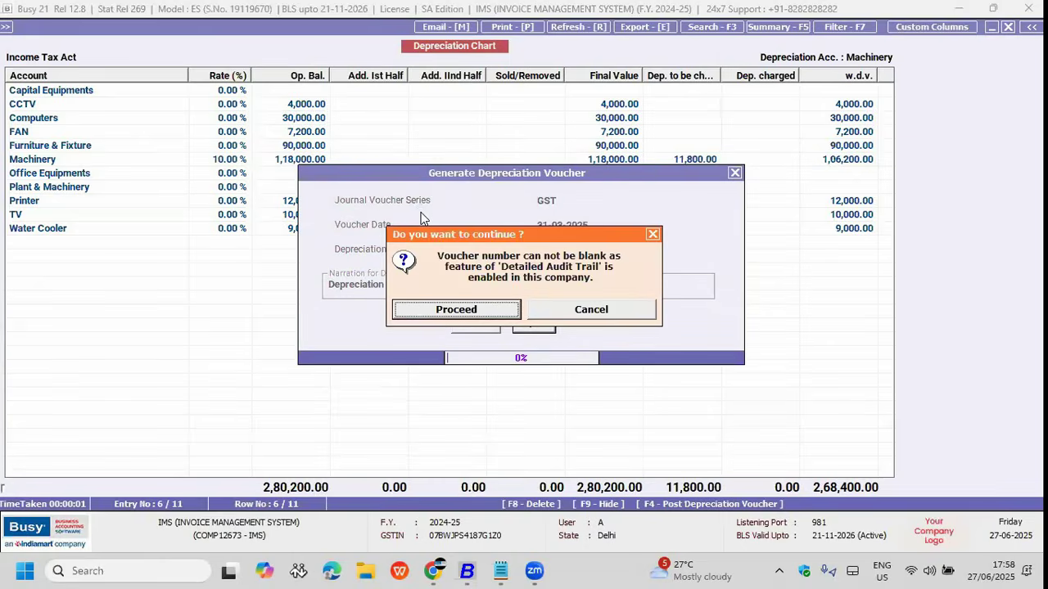
pyautogui.press('Return')
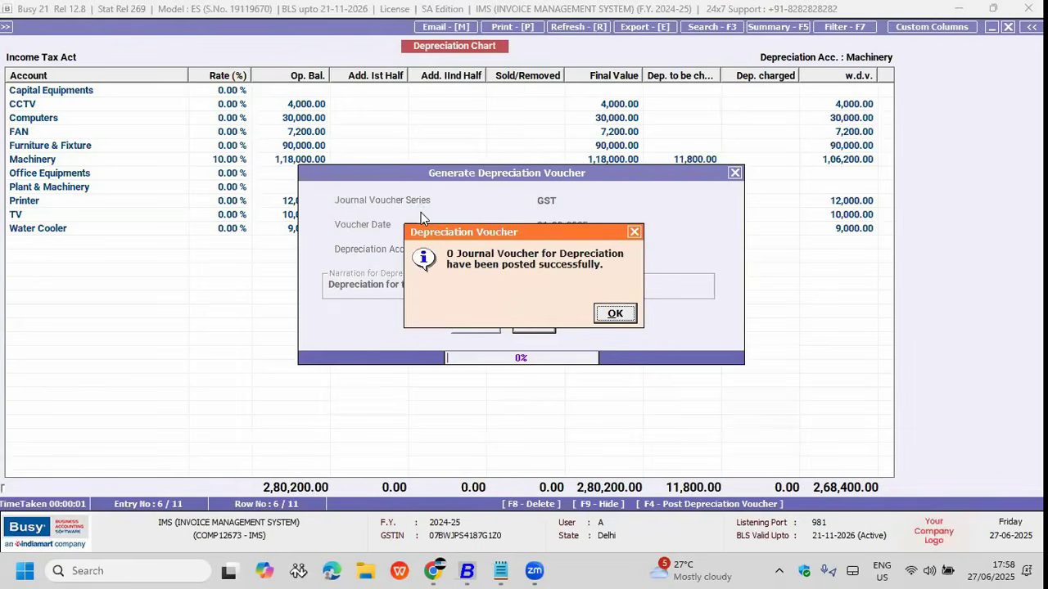
# Step: Post all-account depreciation vouchers with GST series and Depreciation A/c, then return to the options form
pyautogui.press('Return')
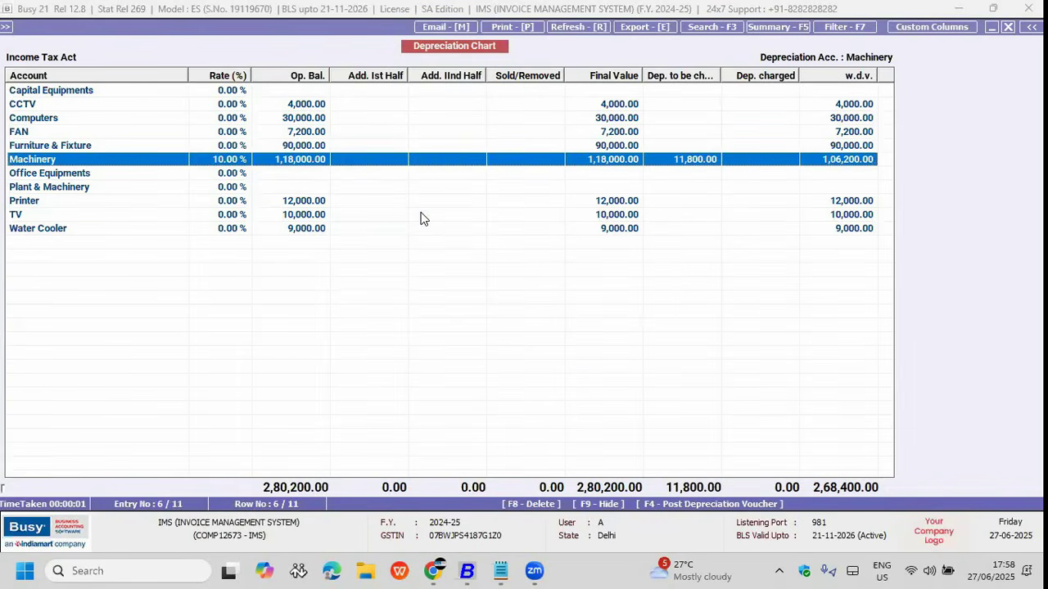
pyautogui.press('F4')
pyautogui.press('Return')
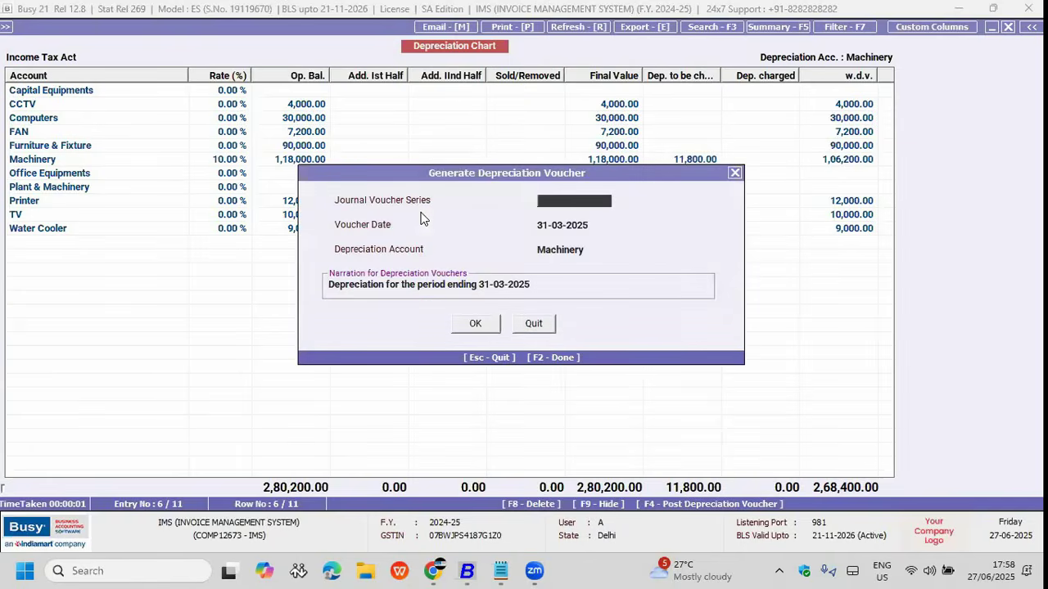
pyautogui.press('Return')
pyautogui.press('Return')
pyautogui.press('Return')
pyautogui.press('Return')
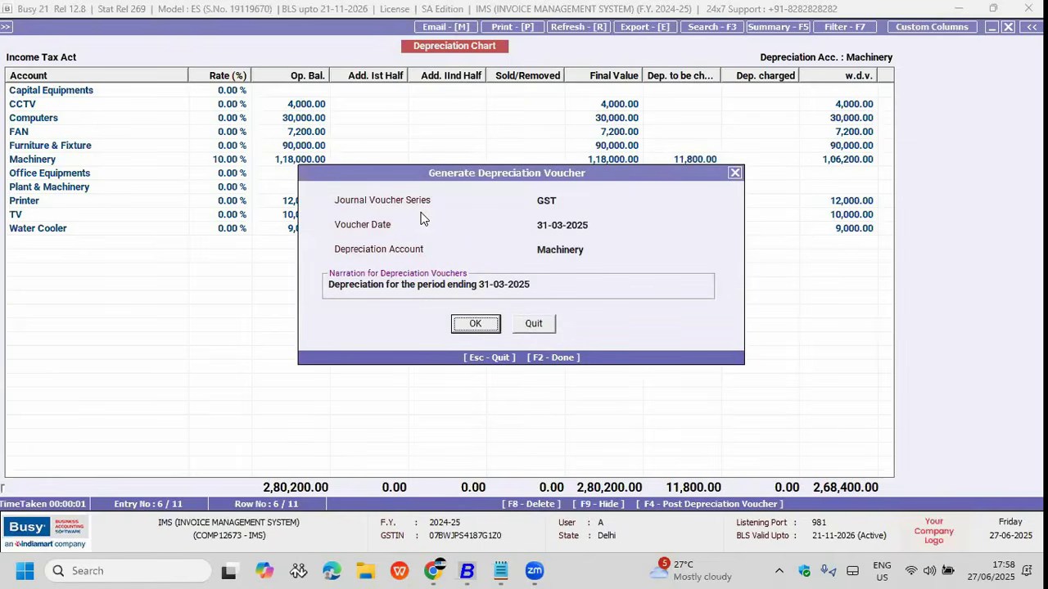
pyautogui.press('Up')
pyautogui.press('Up')
pyautogui.press('Return')
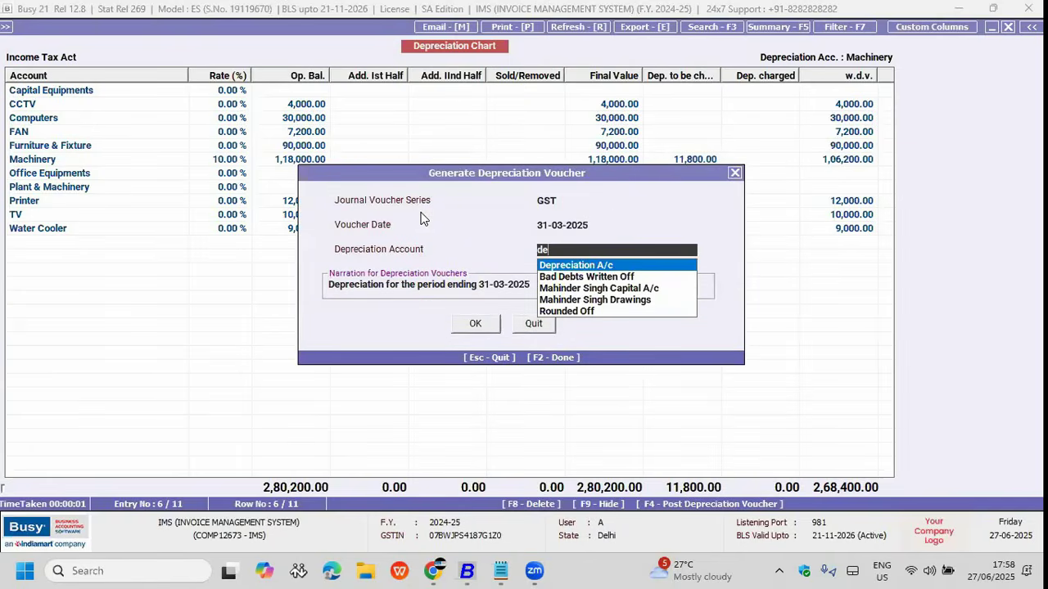
pyautogui.press('Return')
pyautogui.press('Return')
pyautogui.press('Return')
pyautogui.press('Return')
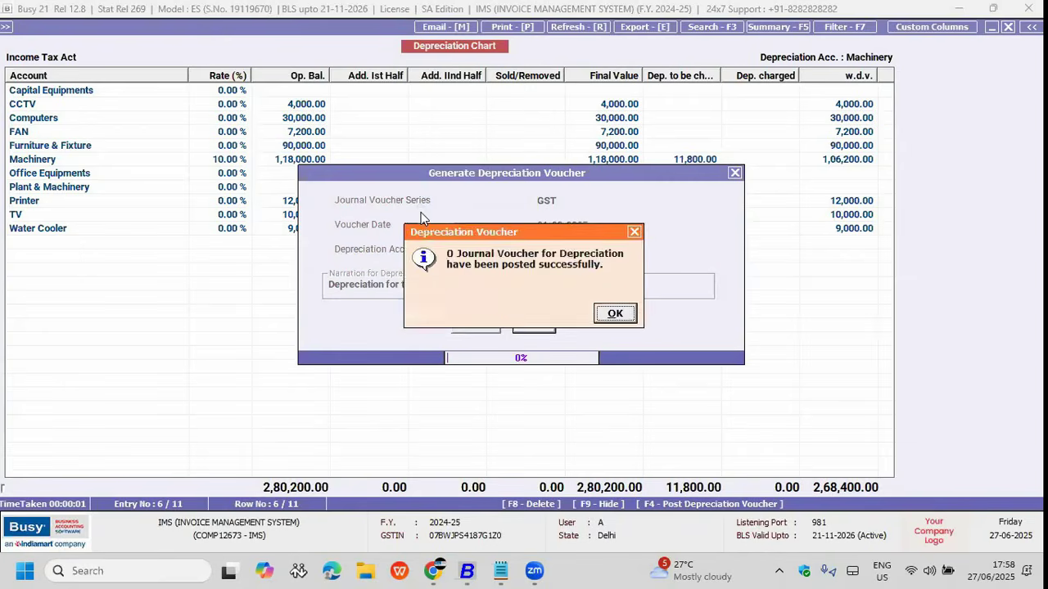
pyautogui.press('Return')
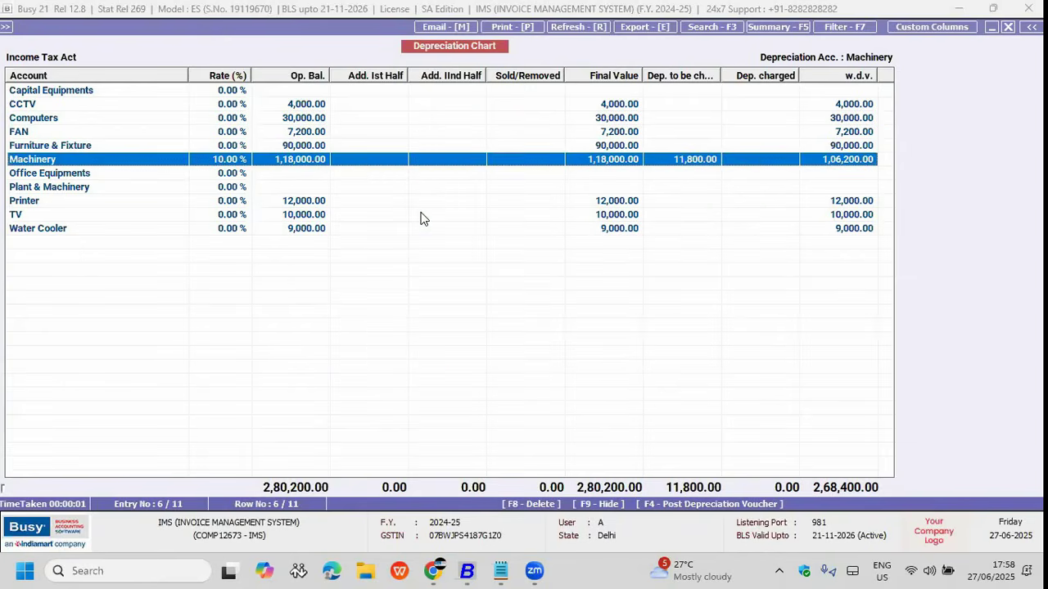
pyautogui.press('Return')
pyautogui.press('Down')
pyautogui.press('Escape')
pyautogui.press('Escape')
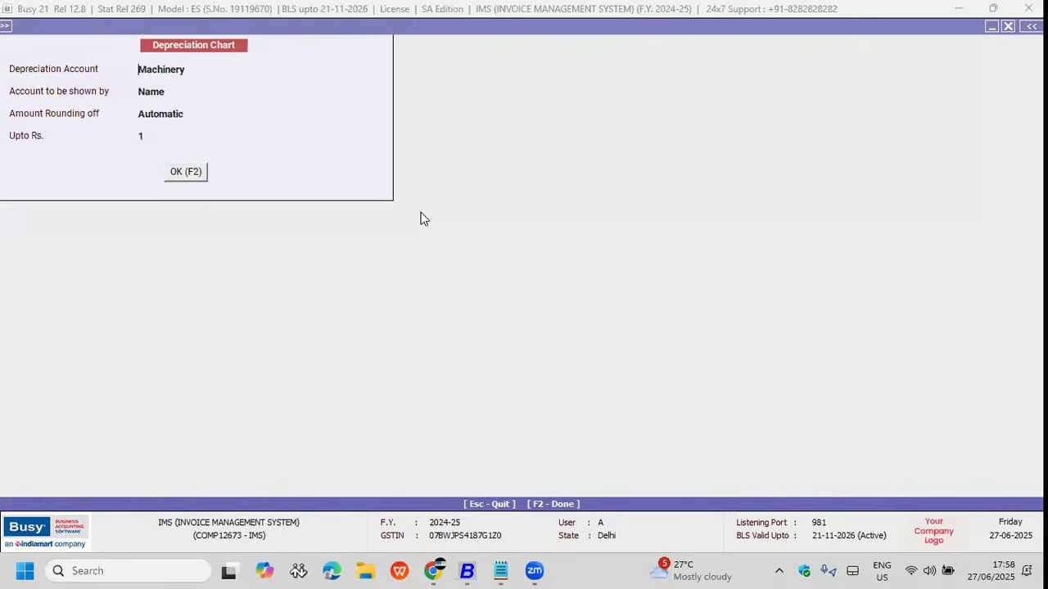
# Step: Set the depreciation account to Plant & Machinery and run the depreciation chart
pyautogui.write('la')
pyautogui.press('BackSpace')
pyautogui.press('BackSpace')
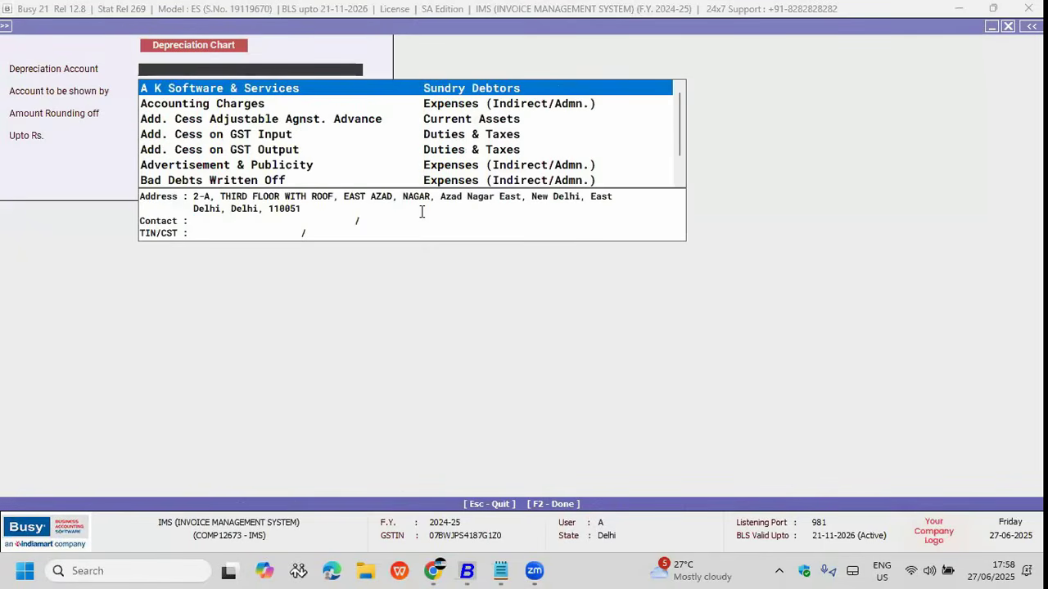
pyautogui.write('la')
pyautogui.press('Down')
pyautogui.press('Down')
pyautogui.press('BackSpace')
pyautogui.write('mach')
pyautogui.press('Down')
pyautogui.press('Return')
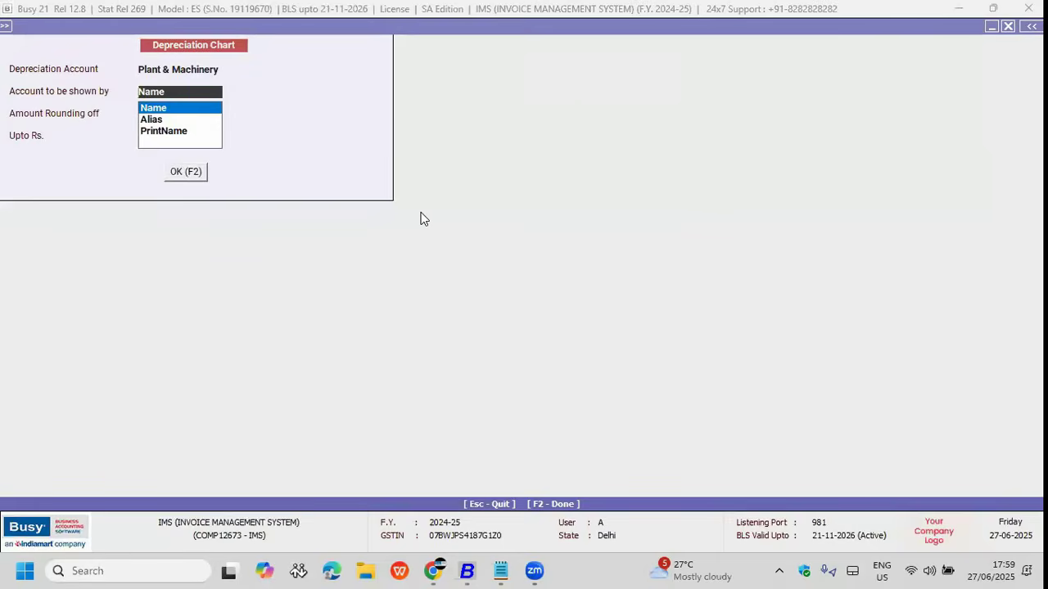
pyautogui.press('F2')
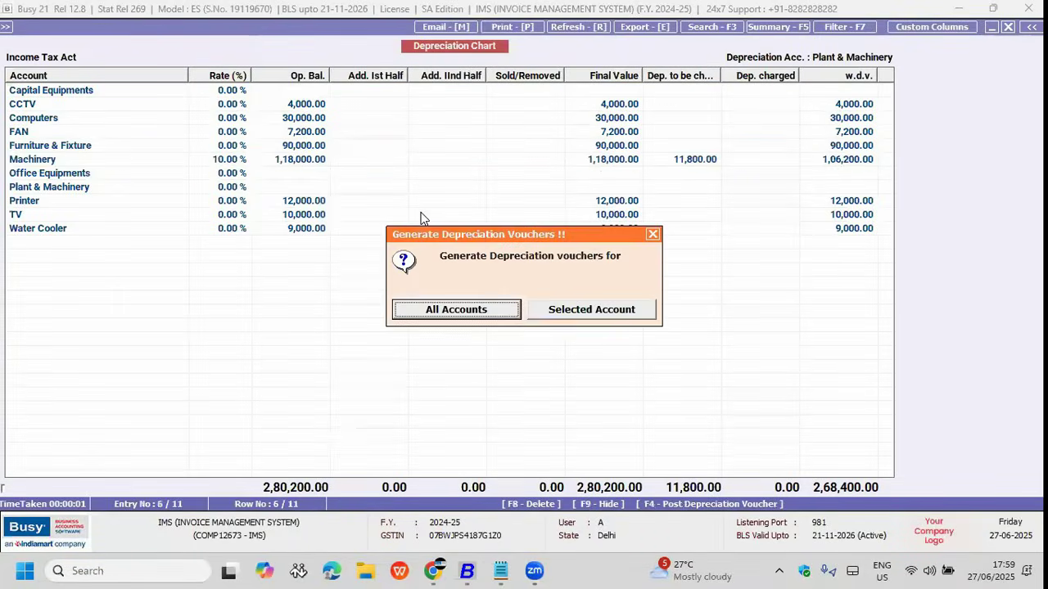
# Step: Generate depreciation vouchers for all accounts under the Main voucher series
pyautogui.press('Return')
pyautogui.press('Return')
pyautogui.press('Down')
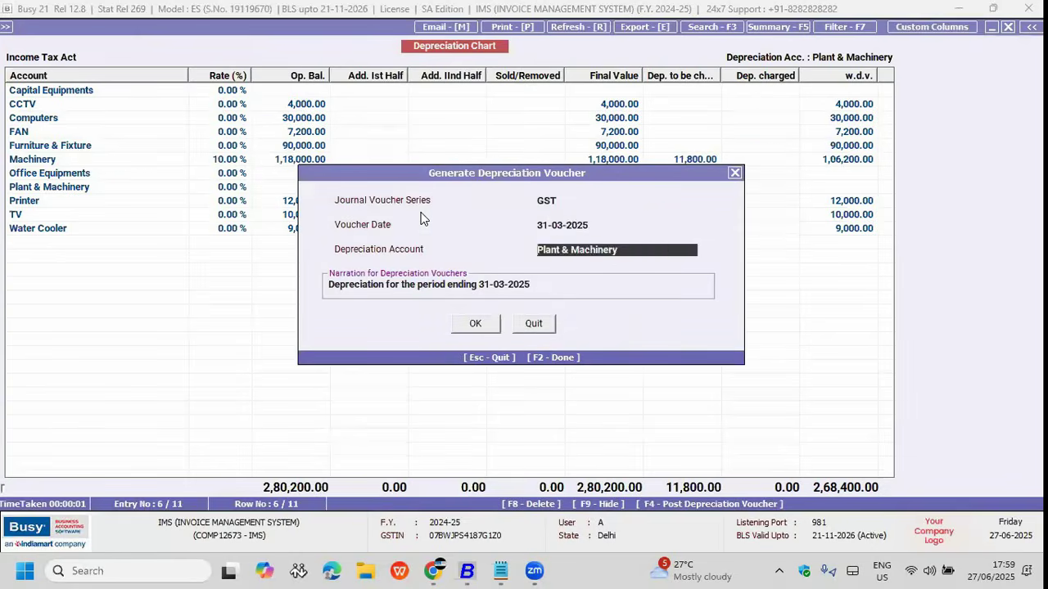
pyautogui.press('Up')
pyautogui.press('Up')
pyautogui.press('Down')
pyautogui.press('Return')
pyautogui.press('Return')
pyautogui.press('Return')
pyautogui.press('Return')
pyautogui.press('Return')
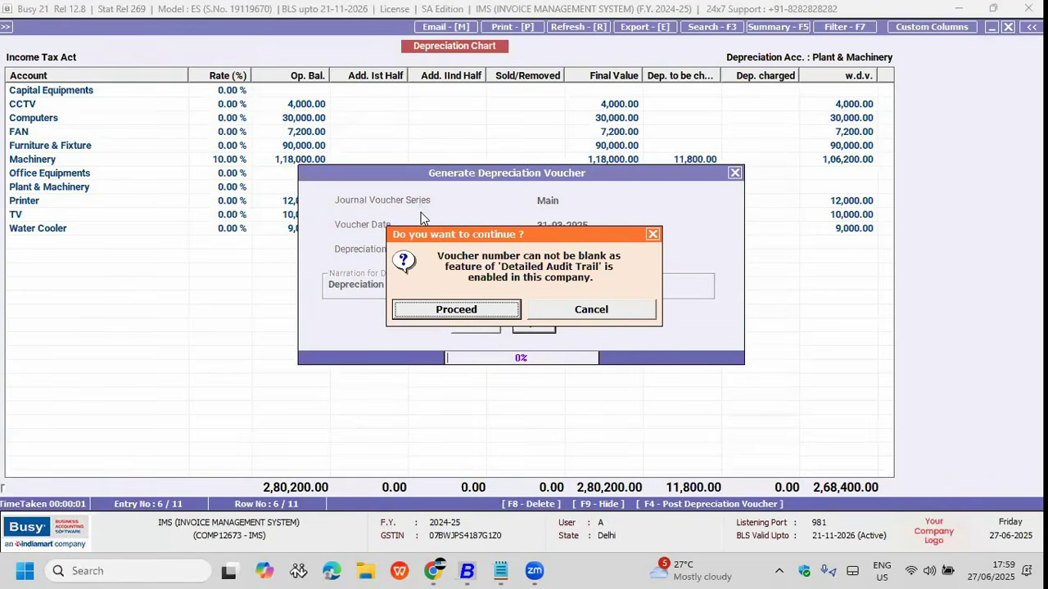
pyautogui.press('Return')
pyautogui.press('Return')
# Step: Close the chart and open numbering settings for the GST Journal voucher series
pyautogui.press('Escape')
pyautogui.press('Escape')
pyautogui.press('Left')
pyautogui.press('Down')
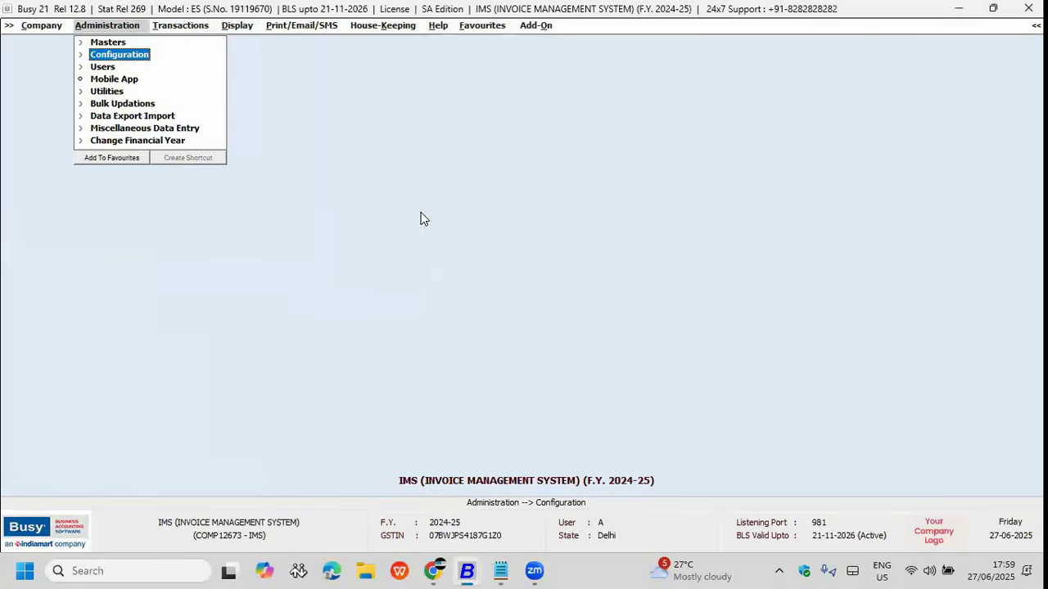
pyautogui.press('Return')
pyautogui.press('Down')
pyautogui.press('Return')
pyautogui.press('Down')
pyautogui.press('Down')
pyautogui.press('Down')
pyautogui.press('Down')
pyautogui.press('Down')
pyautogui.press('Down')
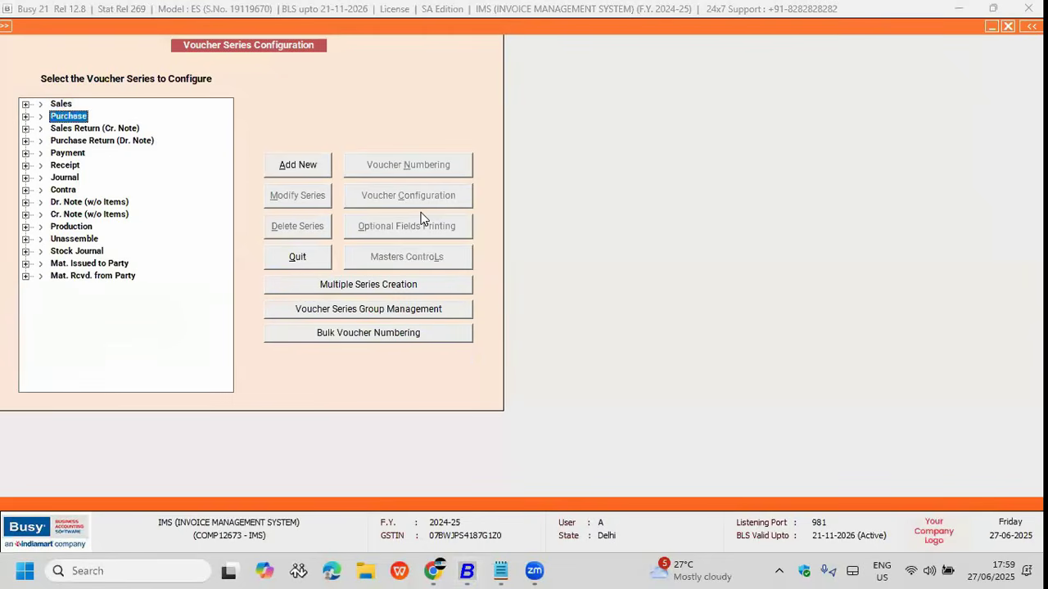
pyautogui.press('Right')
pyautogui.press('Down')
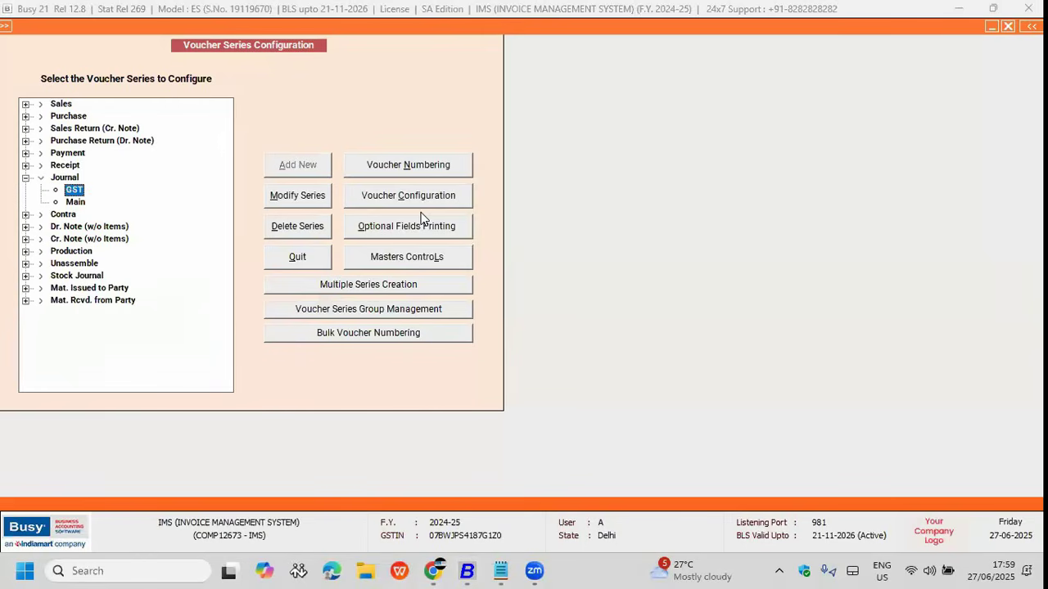
pyautogui.click(433, 170)
# Step: Make GST journal numbering Automatic with yearly renumbering, without the year, and save it
pyautogui.press('Up')
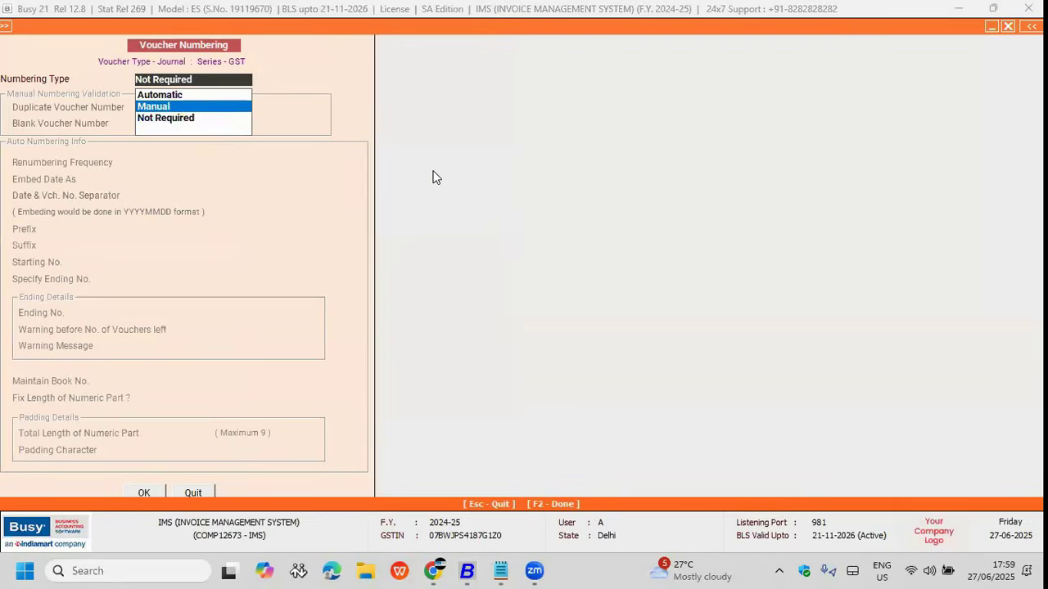
pyautogui.press('Up')
pyautogui.press('Return')
pyautogui.press('Return')
pyautogui.press('Return')
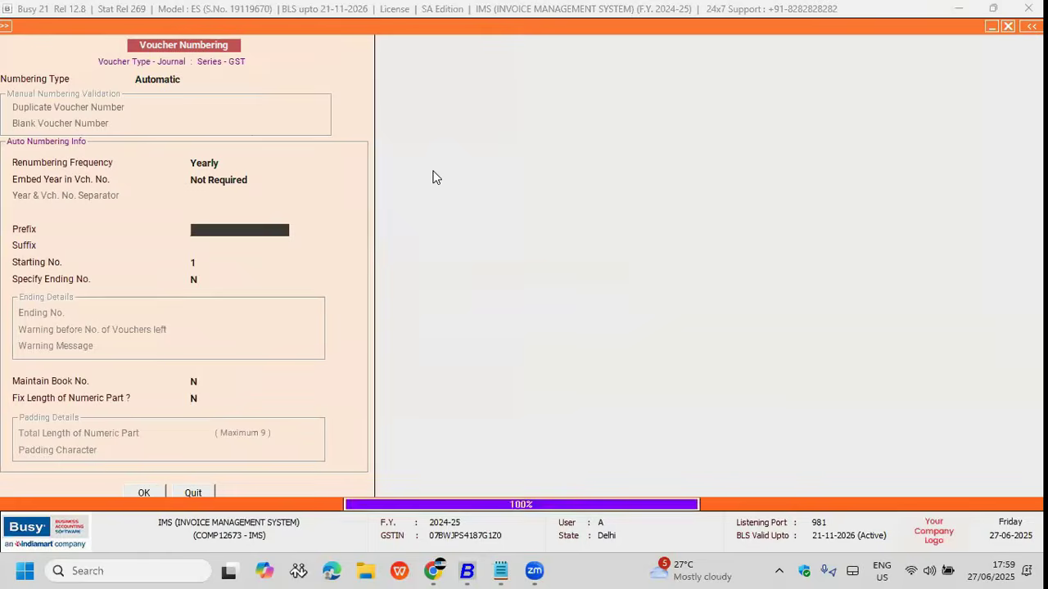
pyautogui.hotkey('ctrl', 'a')
pyautogui.press('Return')
pyautogui.press('Escape')
pyautogui.press('Right')
pyautogui.press('Down')
pyautogui.press('Right')
pyautogui.press('Return')
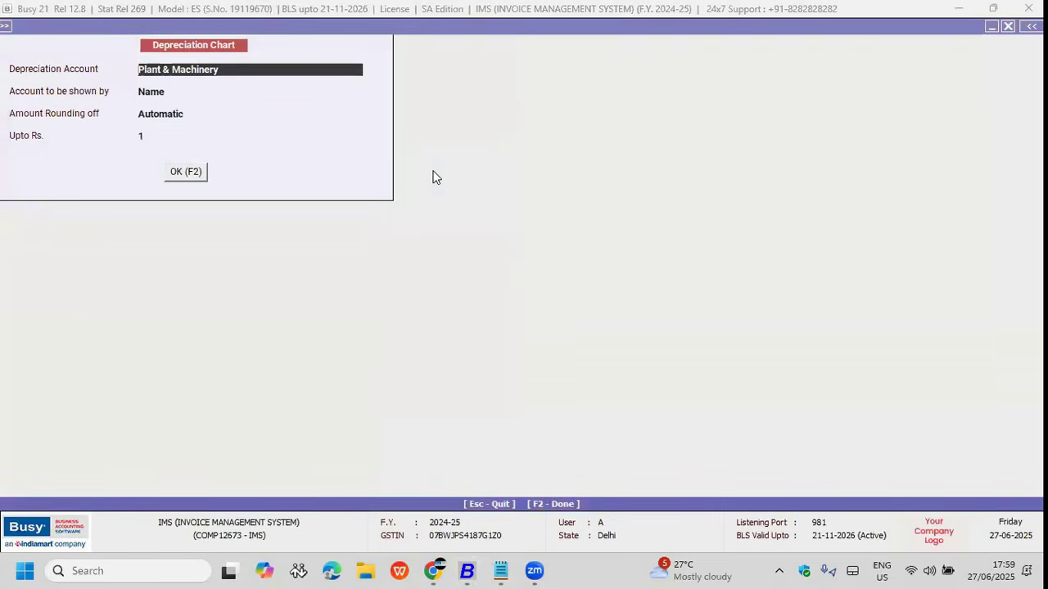
# Step: Post the Machinery depreciation voucher in the GST series dated 31-03-2025 to Depreciation Account
pyautogui.press('F2')
pyautogui.press('Down')
pyautogui.press('Down')
pyautogui.press('Down')
pyautogui.press('Down')
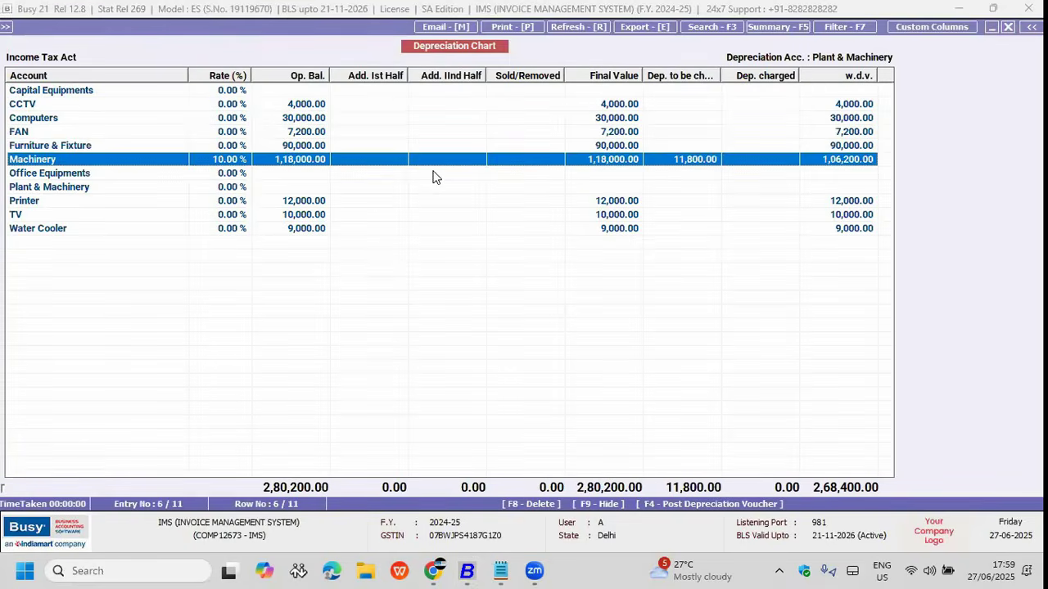
pyautogui.press('F4')
pyautogui.press('Right')
pyautogui.press('Return')
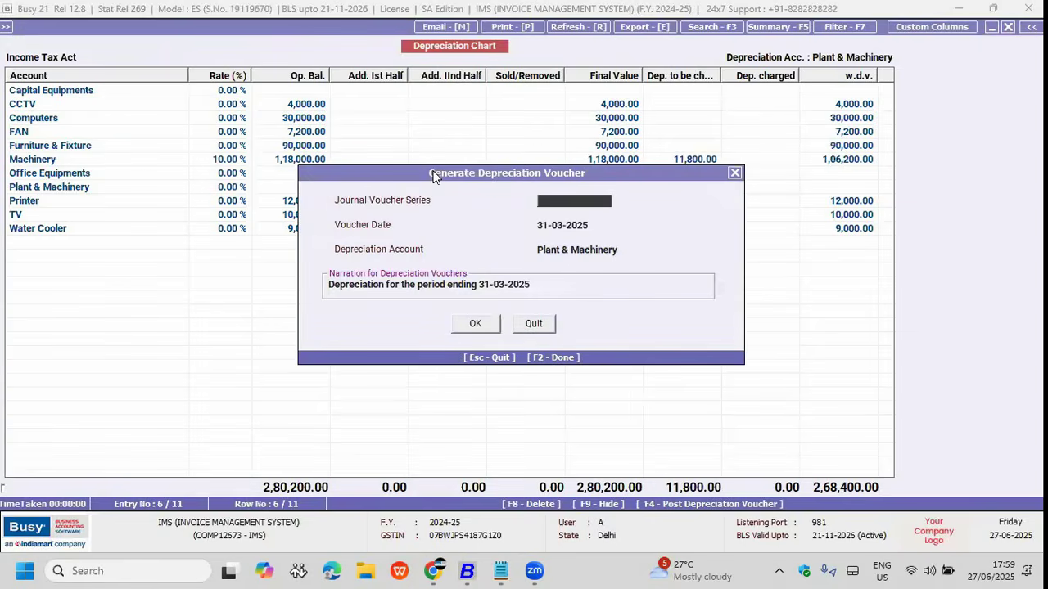
pyautogui.press('Return')
pyautogui.press('Return')
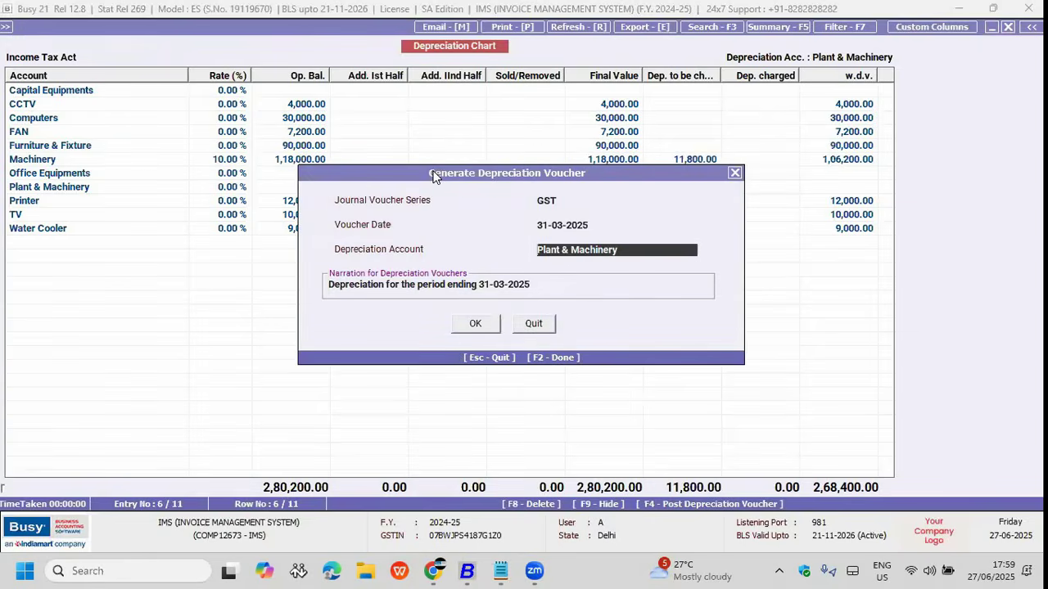
pyautogui.write('de')
pyautogui.press('Return')
pyautogui.press('F2')
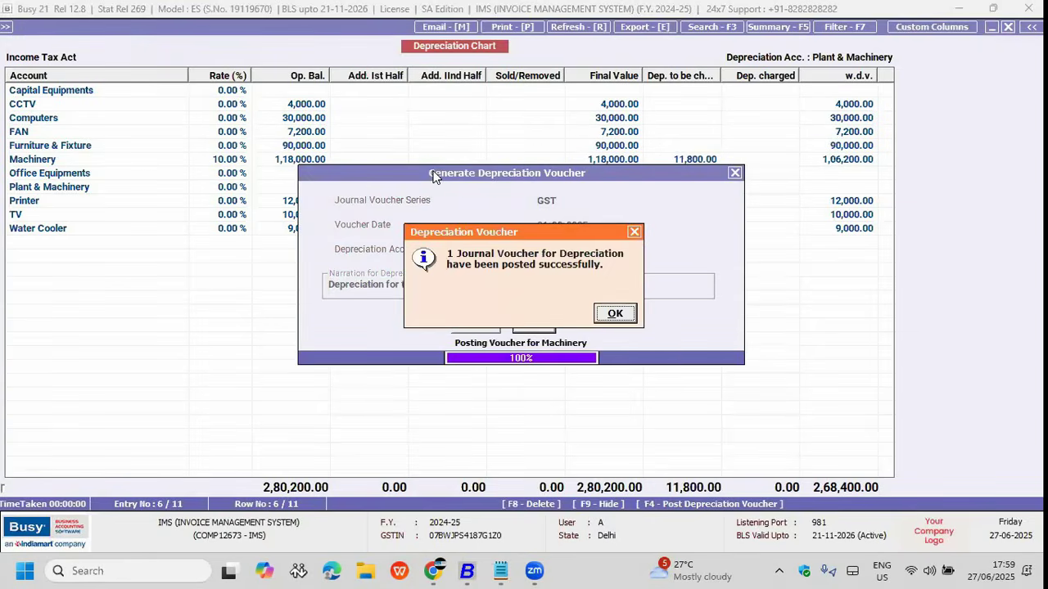
pyautogui.press('Return')
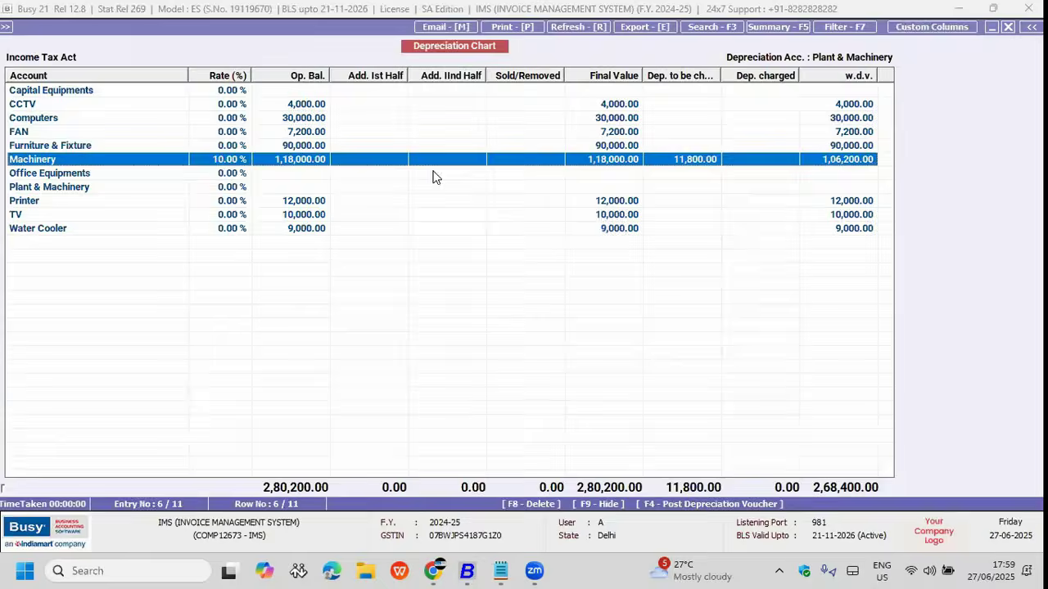
# Step: Dismiss the posting message and close the depreciation chart
pyautogui.press('Escape')
pyautogui.press('Up')
pyautogui.press('Up')
pyautogui.press('Up')
pyautogui.press('Up')
pyautogui.press('Up')
pyautogui.press('Up')
pyautogui.press('Up')
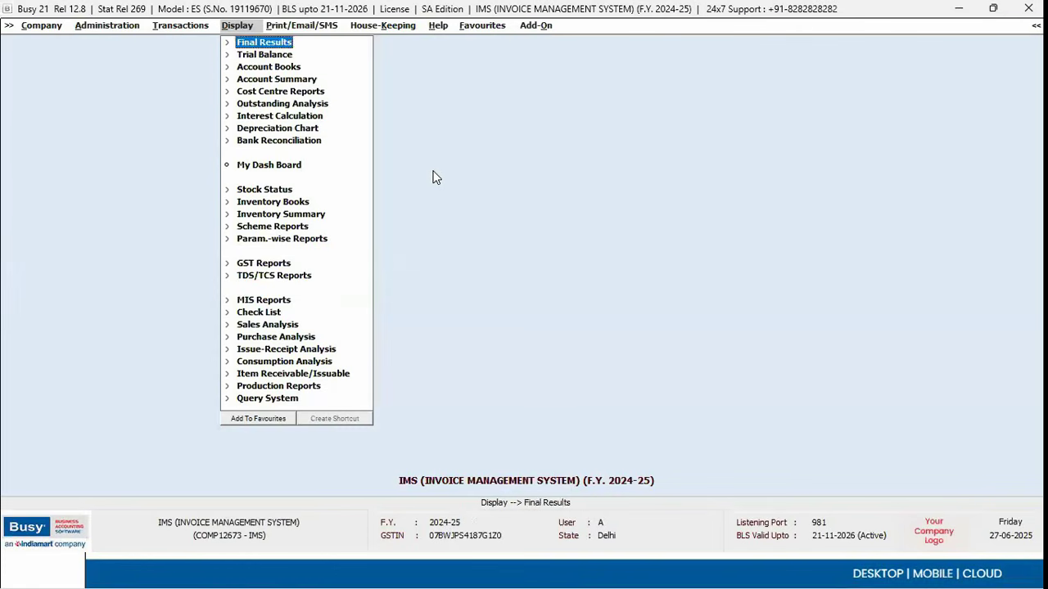
# Step: View the horizontal balance sheet, confirm Machinery at 88,500.00, and close it
pyautogui.press('Return')
pyautogui.press('Down')
pyautogui.press('Up')
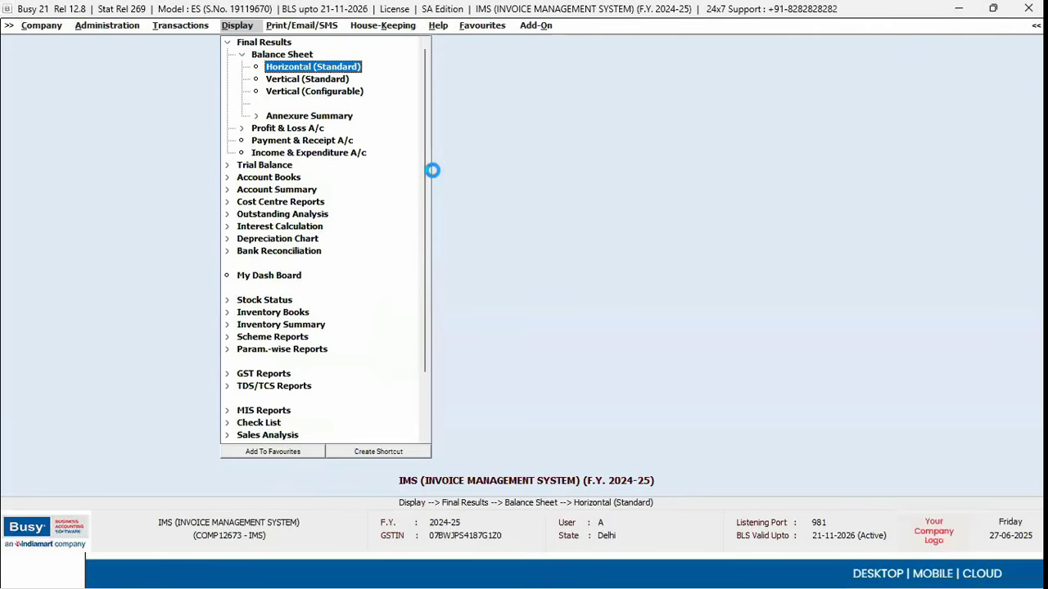
pyautogui.press('Return')
pyautogui.press('F2')
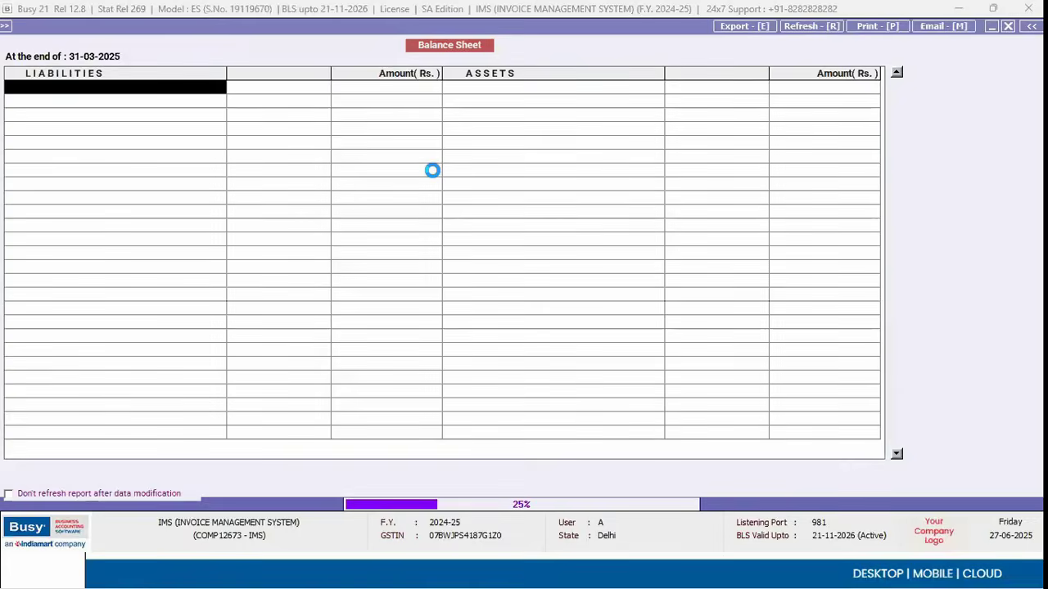
pyautogui.press('Right')
pyautogui.press('Down')
pyautogui.press('Down')
pyautogui.press('Down')
pyautogui.press('Down')
pyautogui.press('Right')
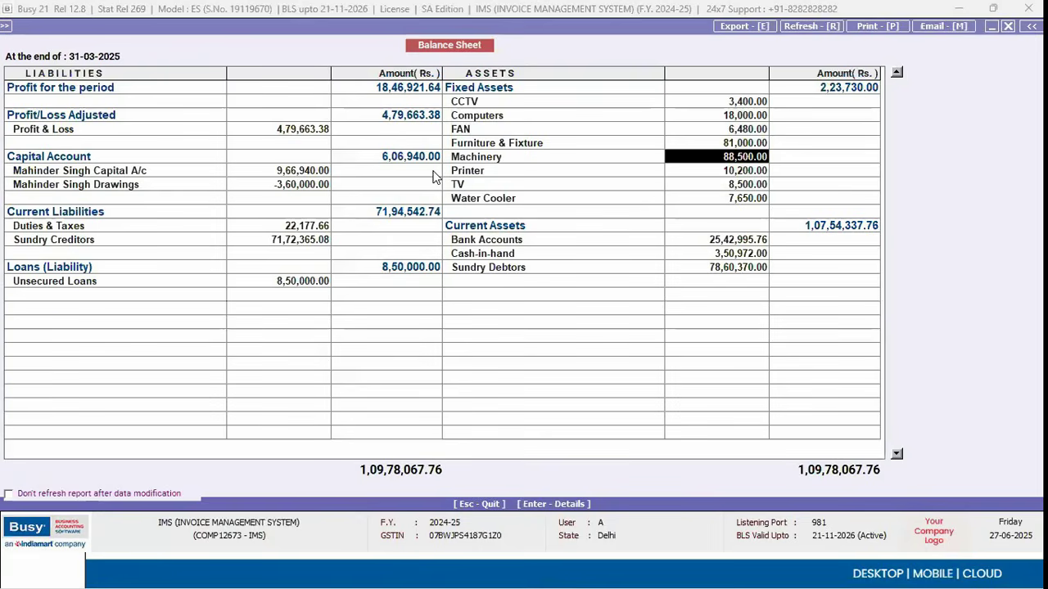
pyautogui.press('Down')
pyautogui.press('Left')
pyautogui.press('Escape')
pyautogui.press('Escape')
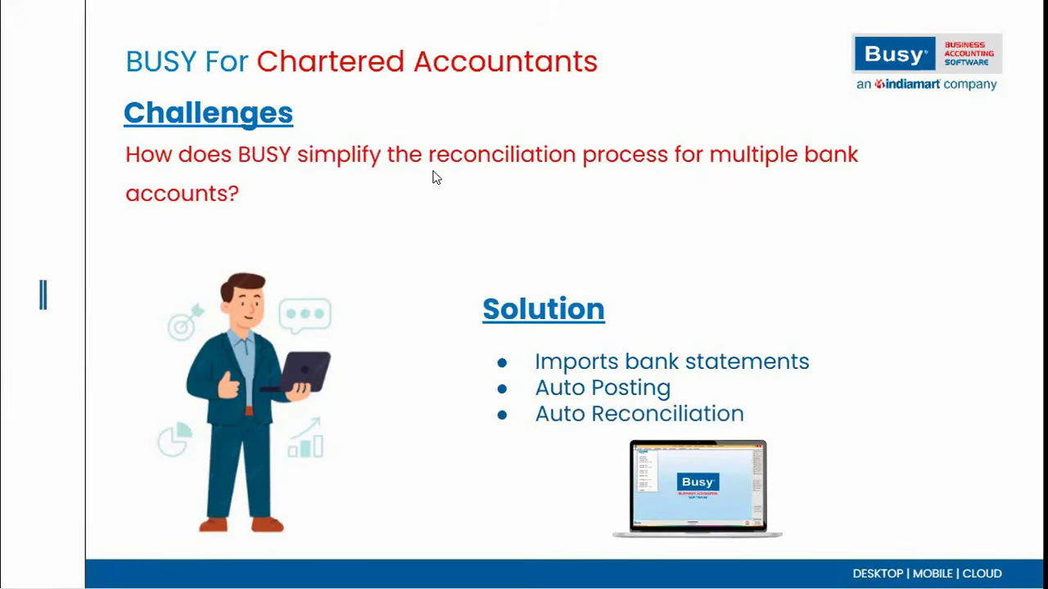
# Step: Back in Busy, reach Import Bank Statement under Administration > Data Export Import > Bank Statement
pyautogui.hotkey('alt', 'Tab')
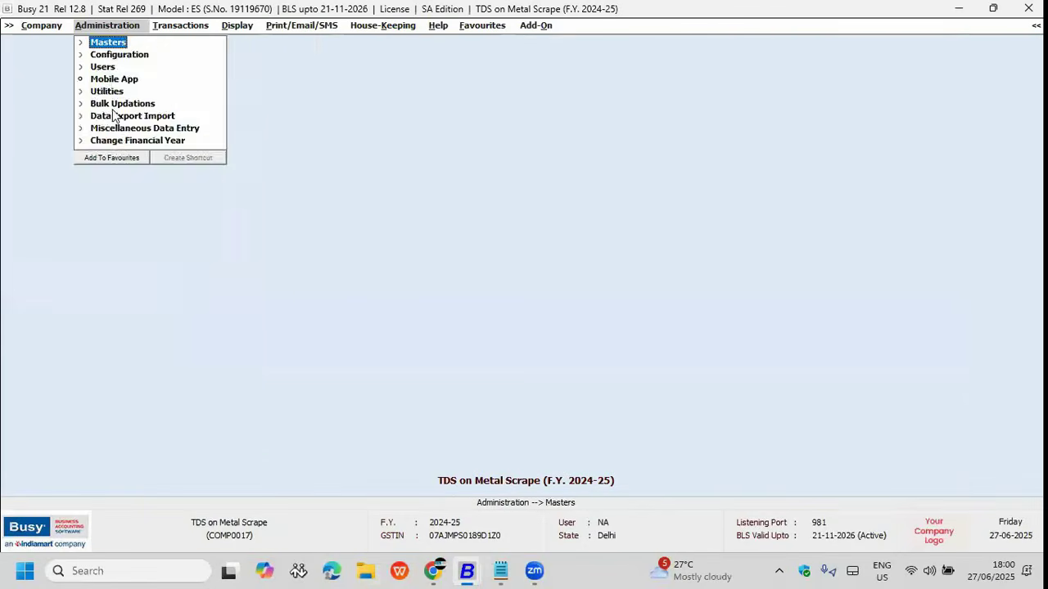
pyautogui.click(123, 103)
pyautogui.click(121, 54)
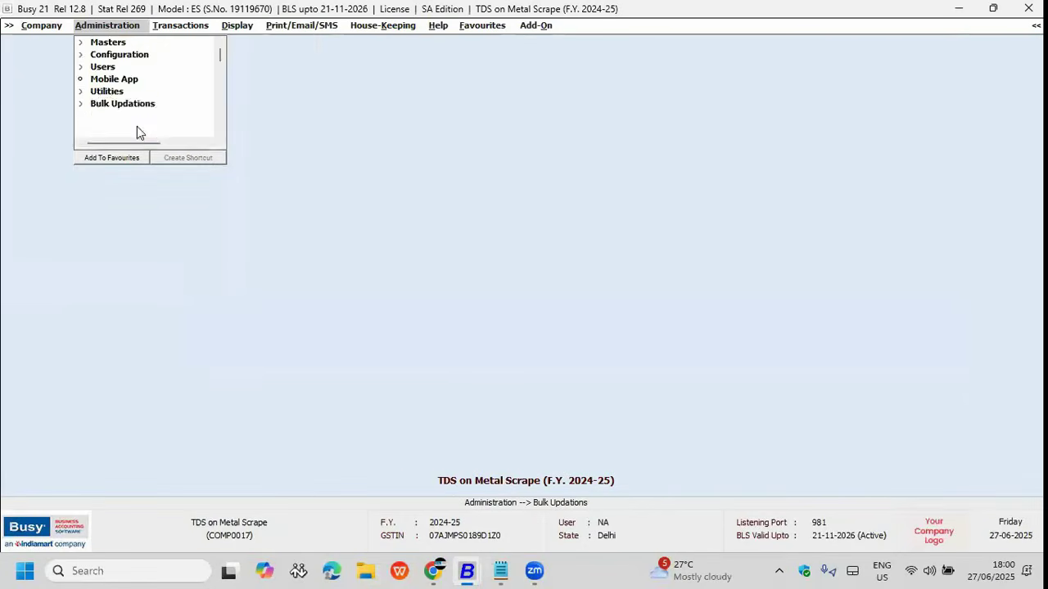
pyautogui.click(129, 117)
pyautogui.press('Down')
pyautogui.press('Down')
pyautogui.press('Down')
pyautogui.press('Down')
pyautogui.press('Down')
pyautogui.press('Return')
pyautogui.press('Down')
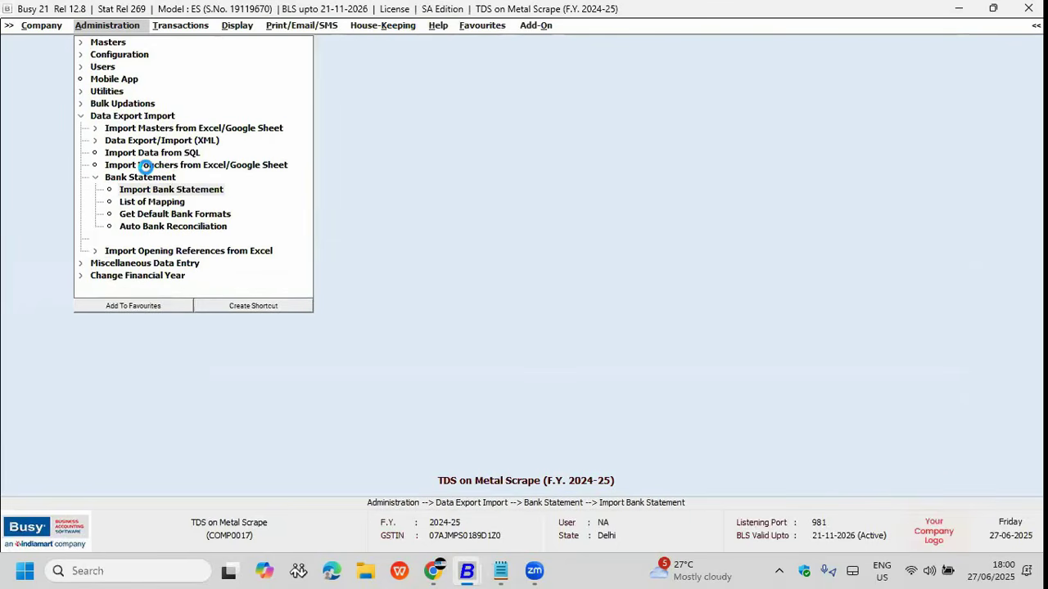
pyautogui.press('Return')
pyautogui.press('Down')
pyautogui.press('Down')
pyautogui.press('Down')
pyautogui.press('Down')
pyautogui.press('Down')
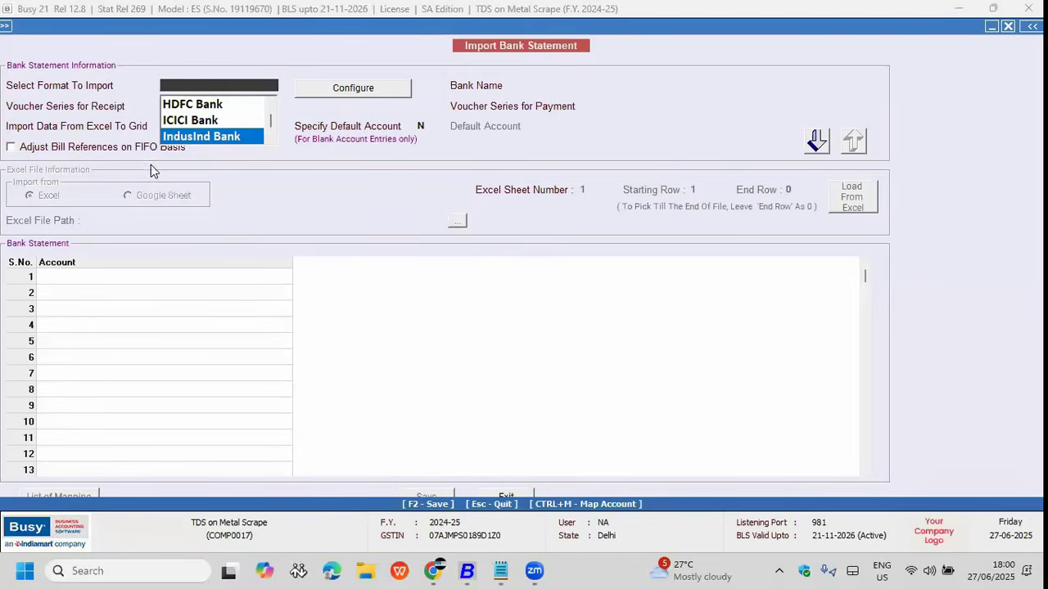
# Step: Add a new bank statement import format named Bandhan
pyautogui.click(339, 95)
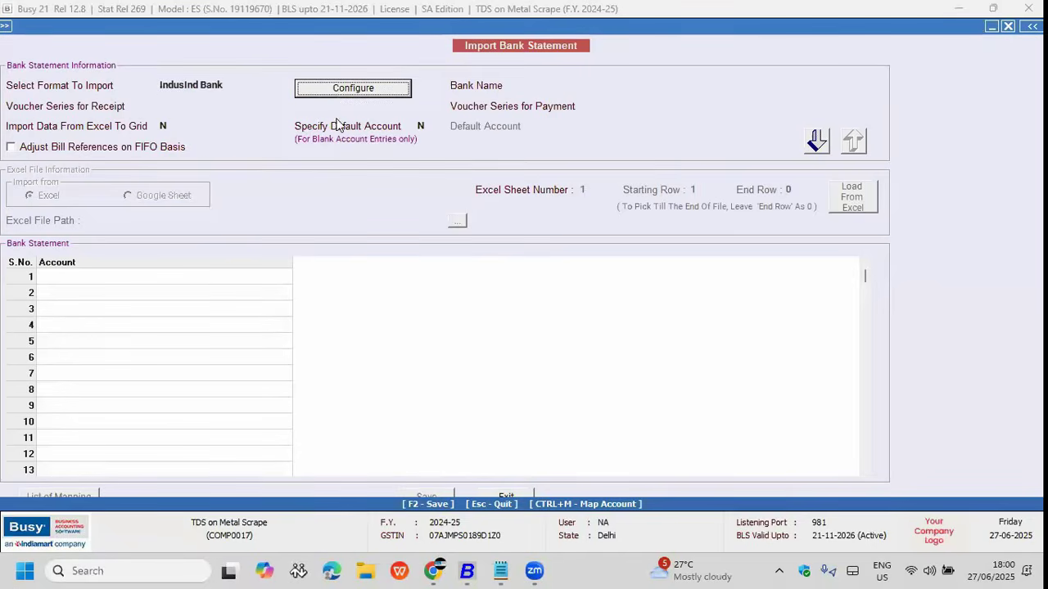
pyautogui.click(364, 84)
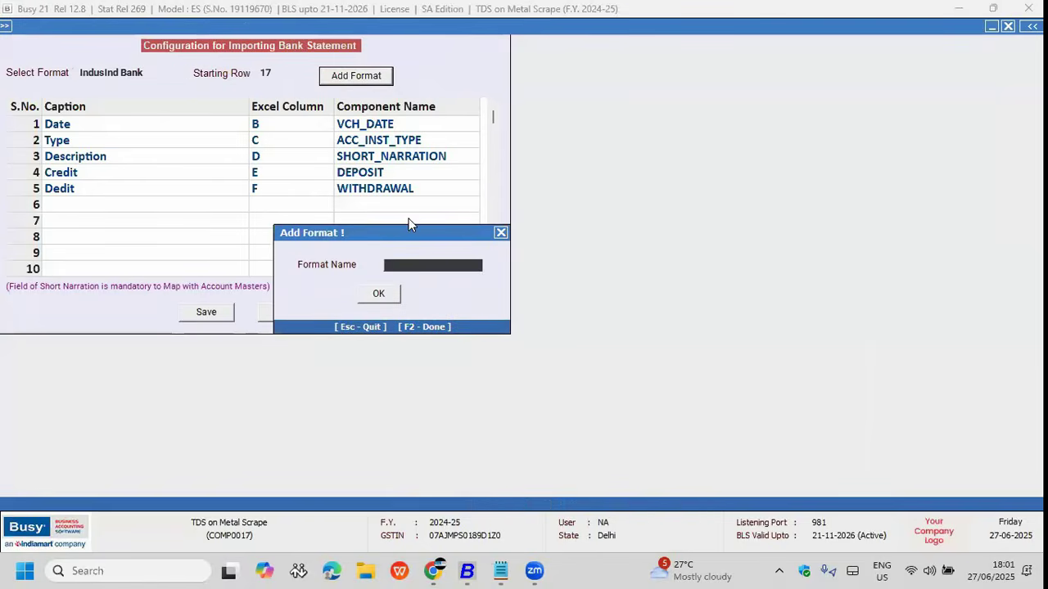
pyautogui.write('bandhan')
pyautogui.press('Return')
pyautogui.press('Return')
pyautogui.press('Return')
pyautogui.press('Return')
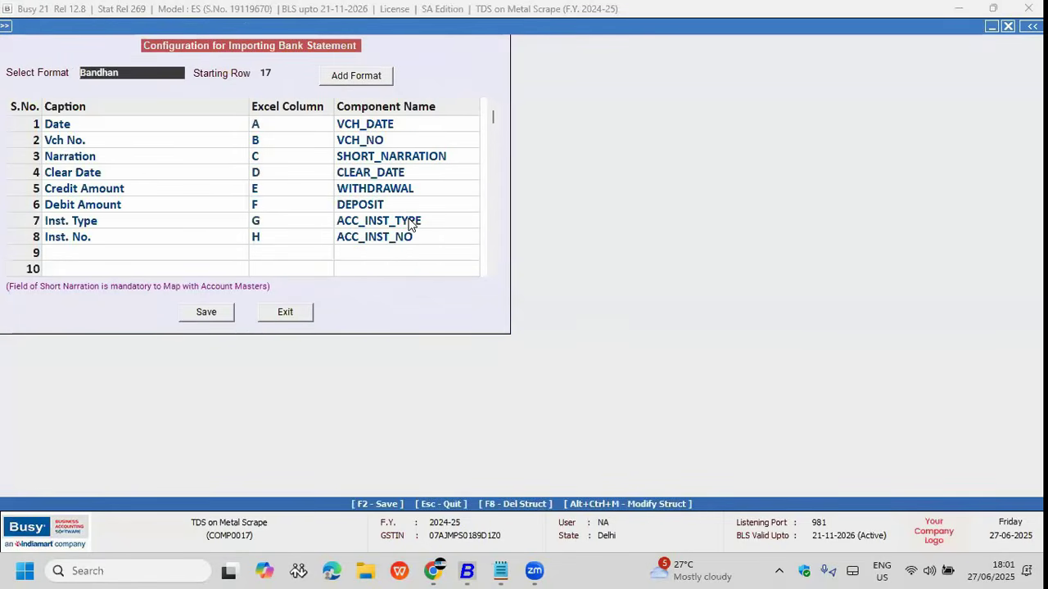
pyautogui.press('Return')
# Step: Map the Date field in row 1 to Excel column D and leave the configuration
pyautogui.click(399, 126)
pyautogui.hotkey('shift', 'Tab')
pyautogui.write('d')
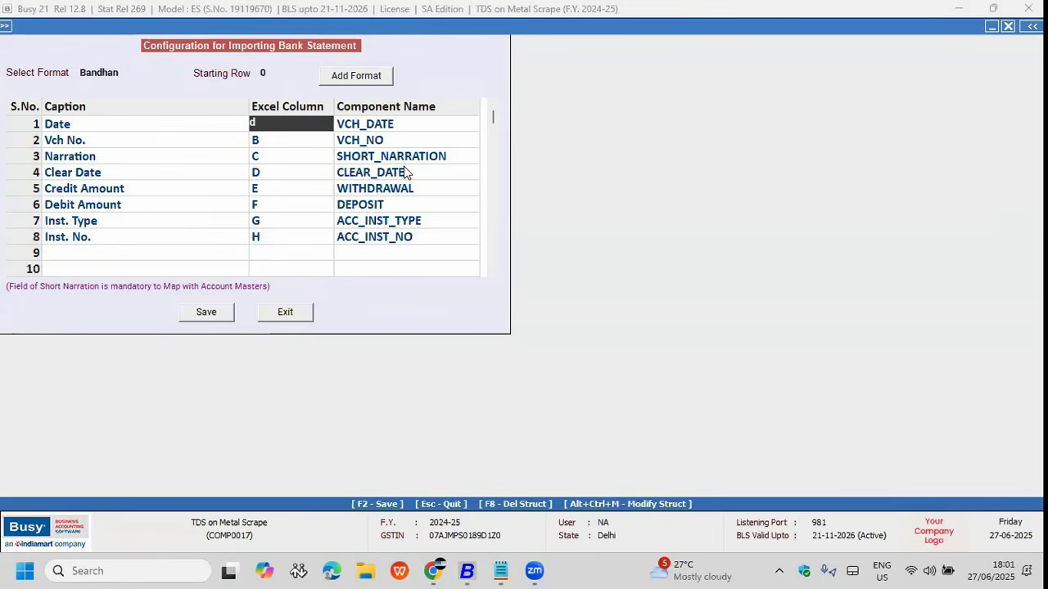
pyautogui.press('Return')
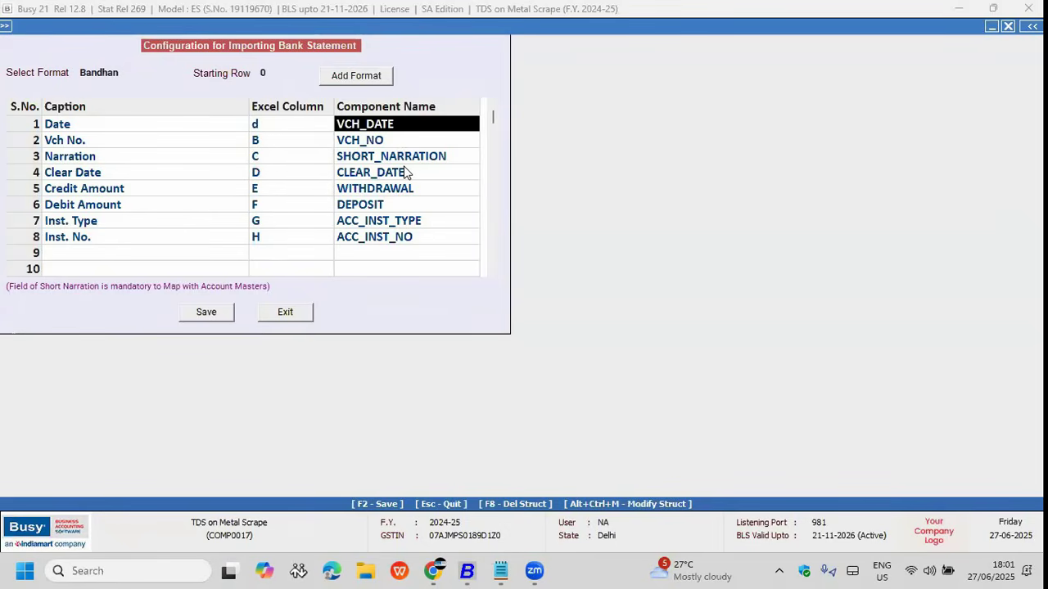
pyautogui.press('Escape')
# Step: Choose the HDFC Bank import format with Main series and Import to Grid set to Y
pyautogui.press('Return')
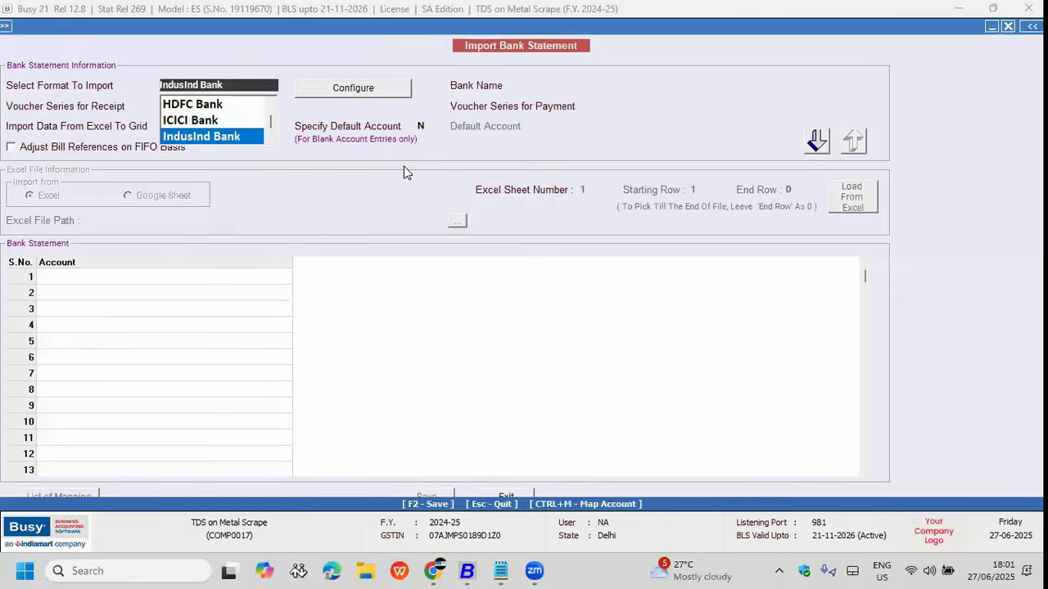
pyautogui.press('Up')
pyautogui.press('Up')
pyautogui.press('Up')
pyautogui.press('Down')
pyautogui.press('Return')
pyautogui.press('Return')
pyautogui.press('Return')
pyautogui.press('Return')
pyautogui.press('Return')
pyautogui.press('Up')
pyautogui.write('y')
pyautogui.press('Return')
pyautogui.press('Return')
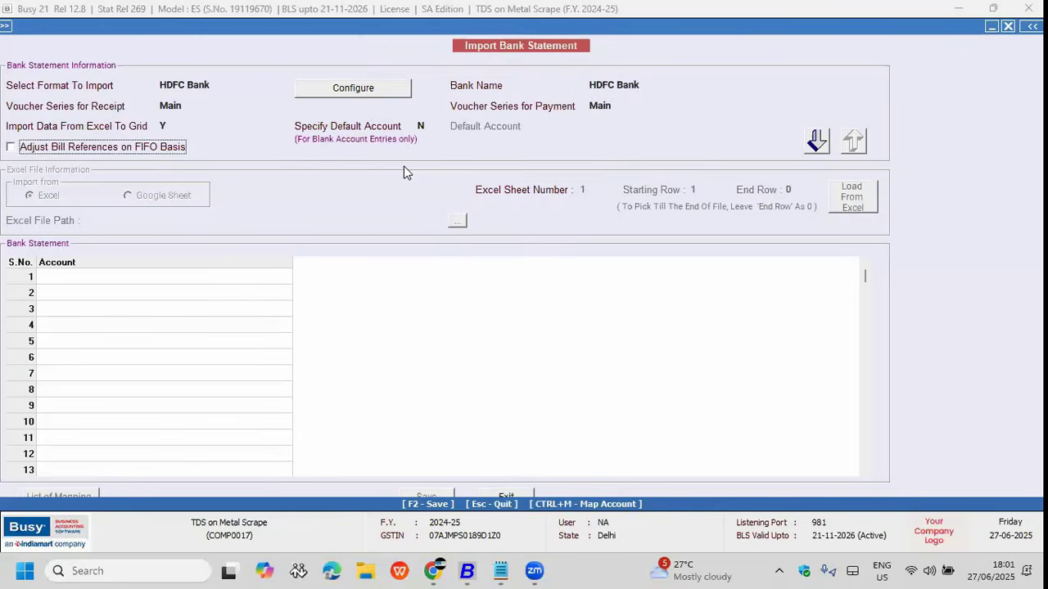
pyautogui.press('Return')
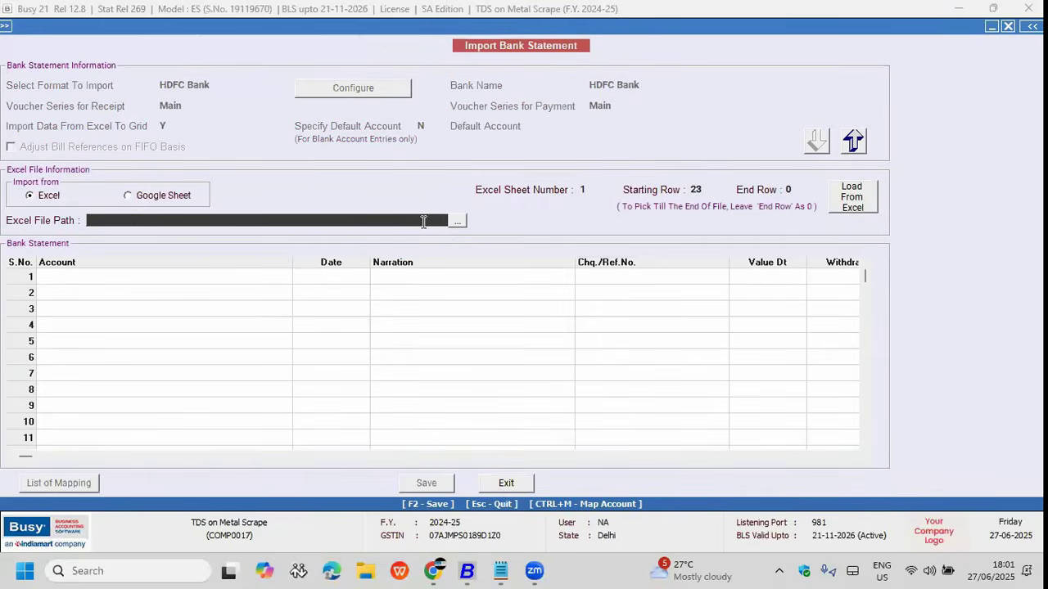
# Step: Load rows 5 to 10 of HDFC.xlsx into the grid
pyautogui.click(458, 222)
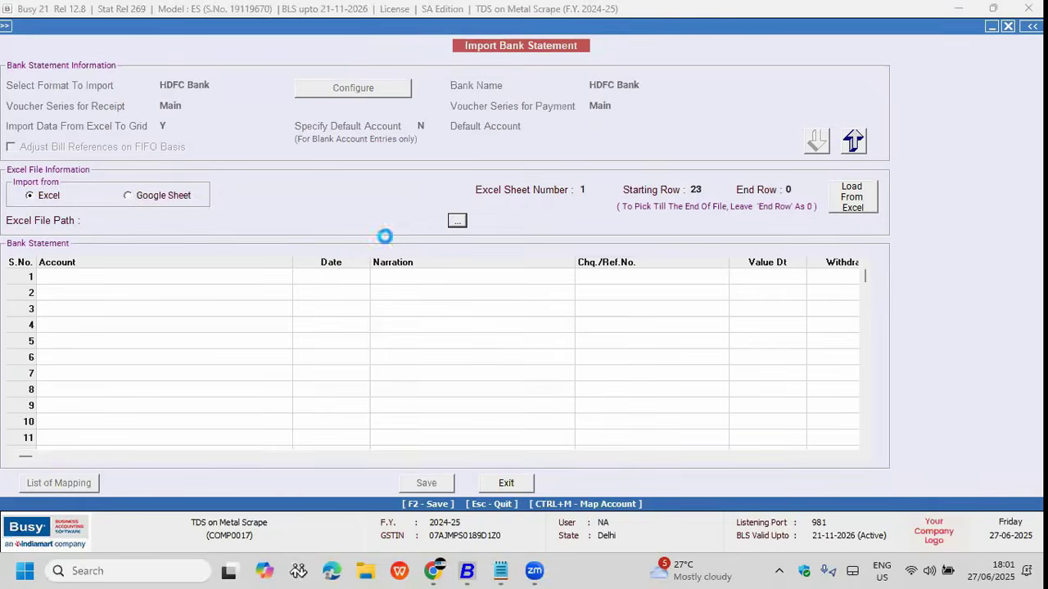
pyautogui.click(169, 183)
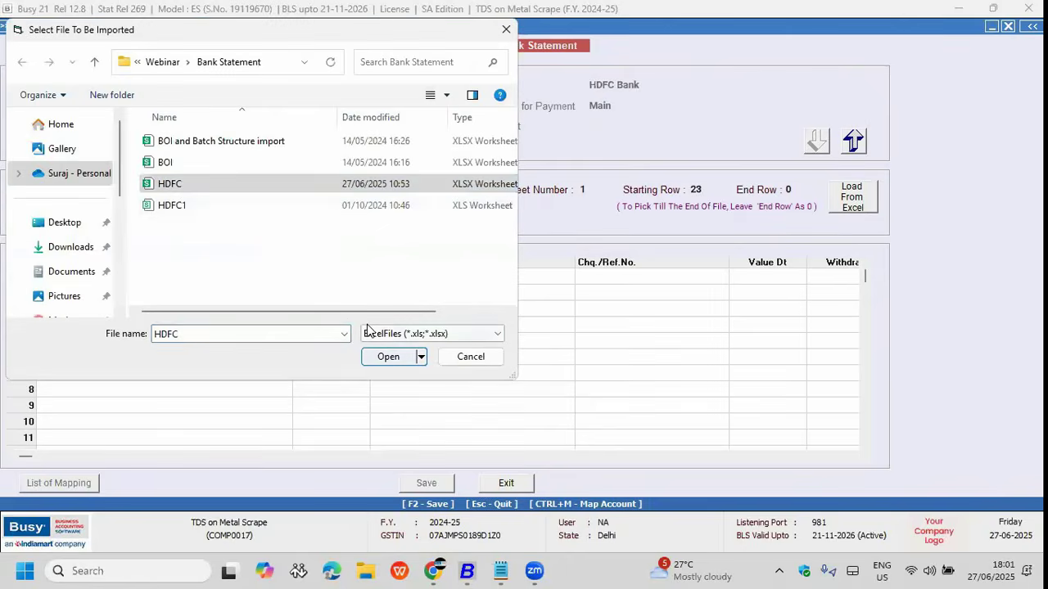
pyautogui.click(388, 356)
pyautogui.click(695, 192)
pyautogui.click(597, 191)
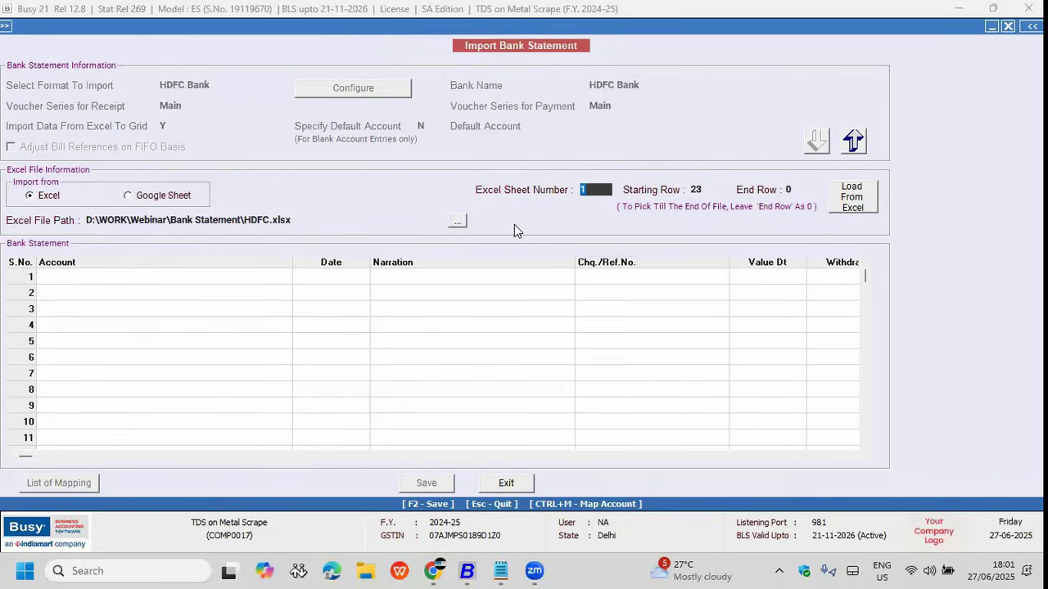
pyautogui.click(728, 193)
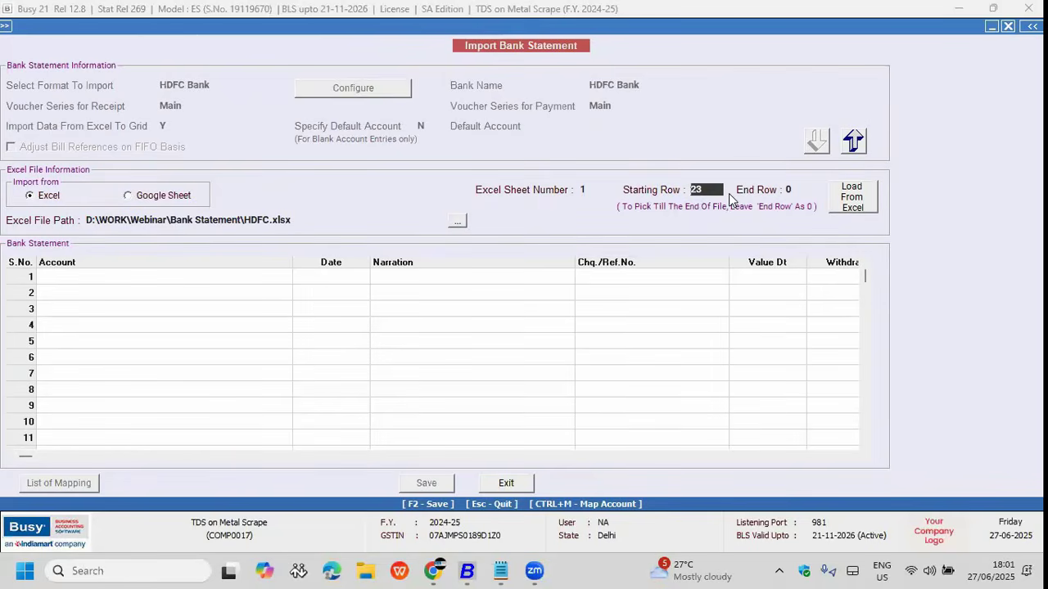
pyautogui.write('5')
pyautogui.press('Return')
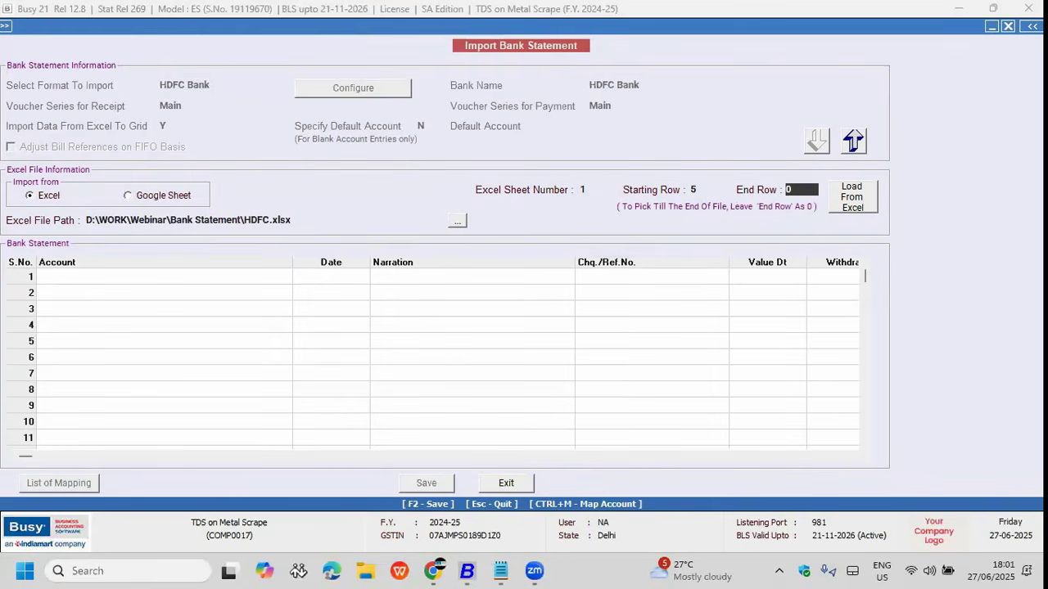
pyautogui.write('10')
pyautogui.press('Return')
pyautogui.press('Return')
pyautogui.press('Return')
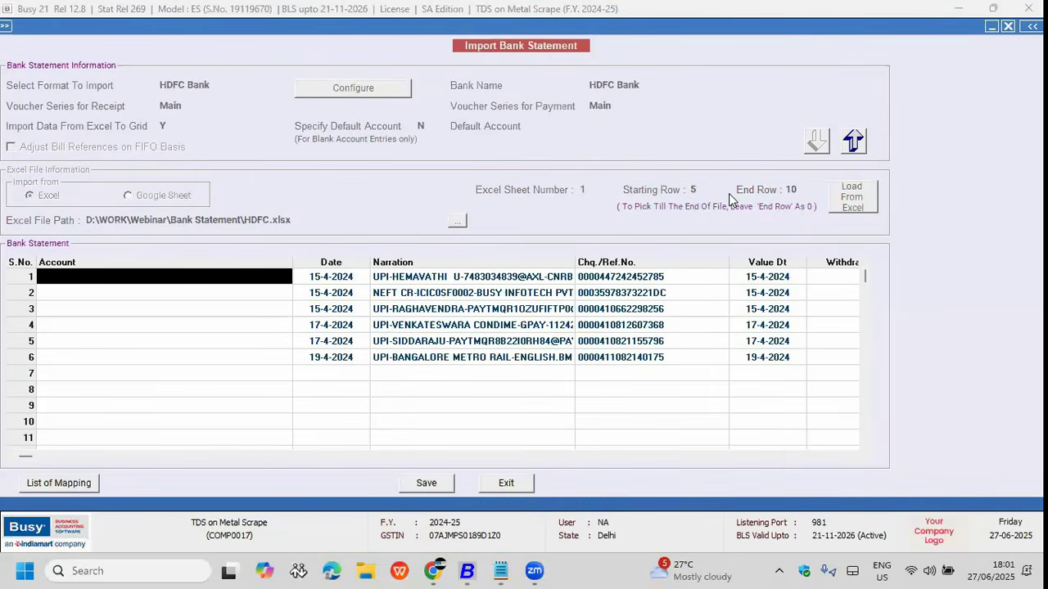
# Step: Map statement row 1 to the account Busy Infotech Pvt. Ltd
pyautogui.write('Busy Infotech Pvt. Ltd.')
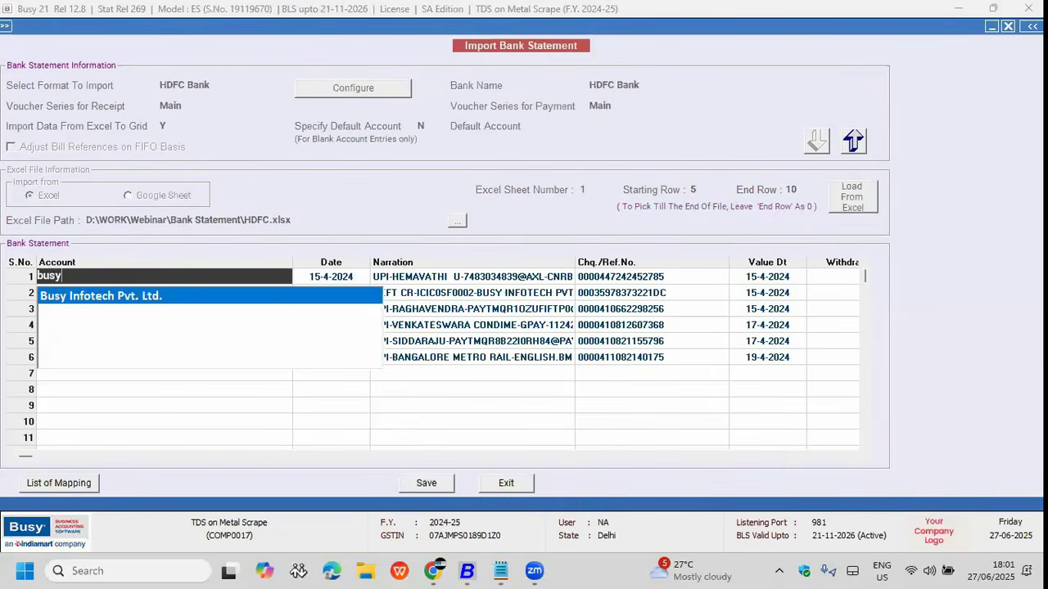
pyautogui.press('Return')
pyautogui.press('Return')
pyautogui.press('Return')
pyautogui.press('Return')
pyautogui.press('Down')
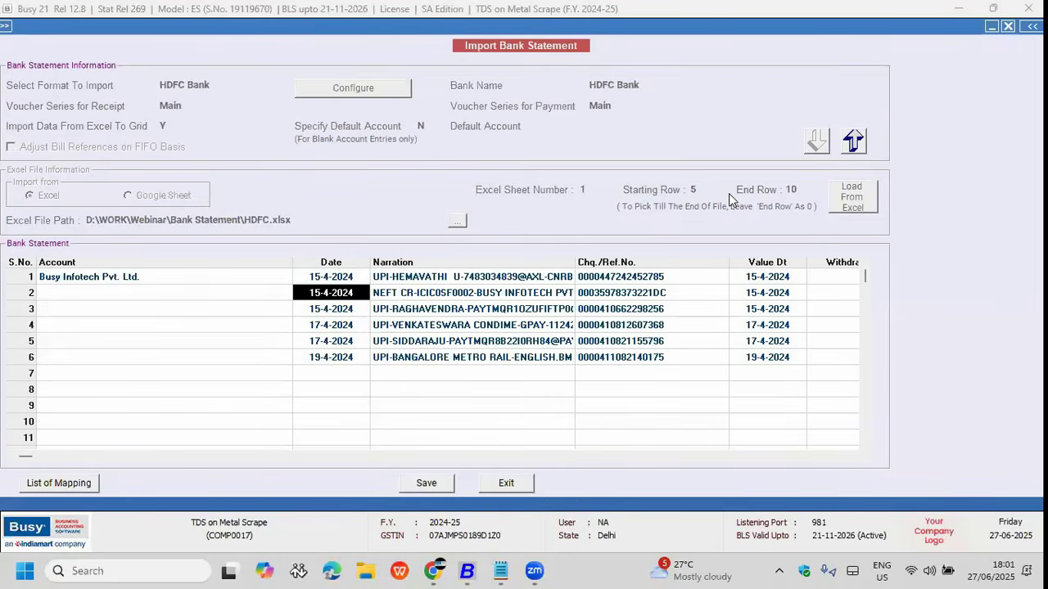
pyautogui.press('Left')
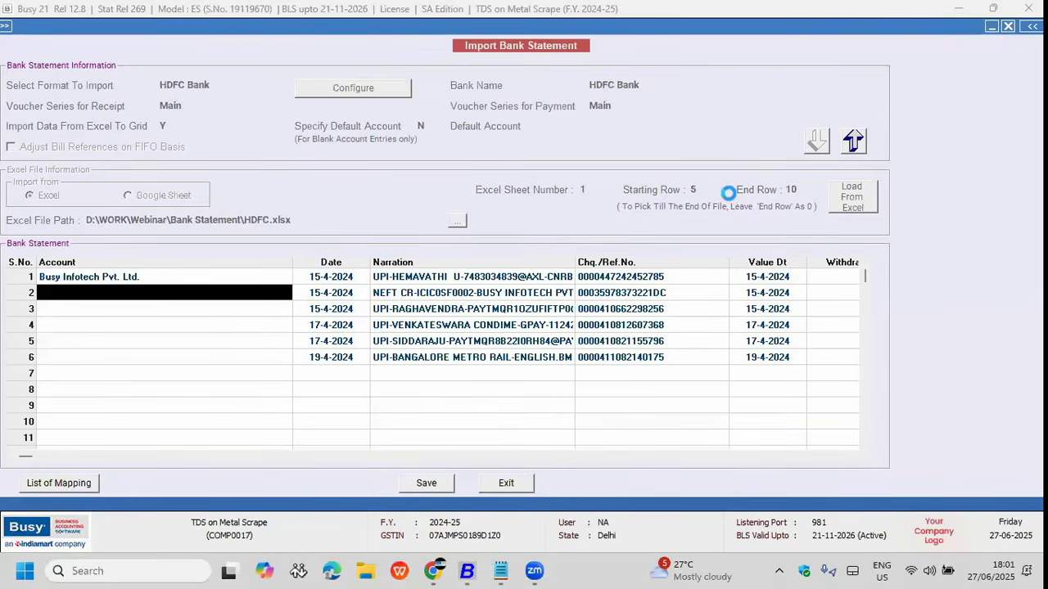
pyautogui.press('F3')
pyautogui.press('Escape')
# Step: Delete unmapped rows 2–6, save to create the voucher, and request quitting the import
pyautogui.press('F9')
pyautogui.press('F9')
pyautogui.press('F9')
pyautogui.press('F9')
pyautogui.press('F9')
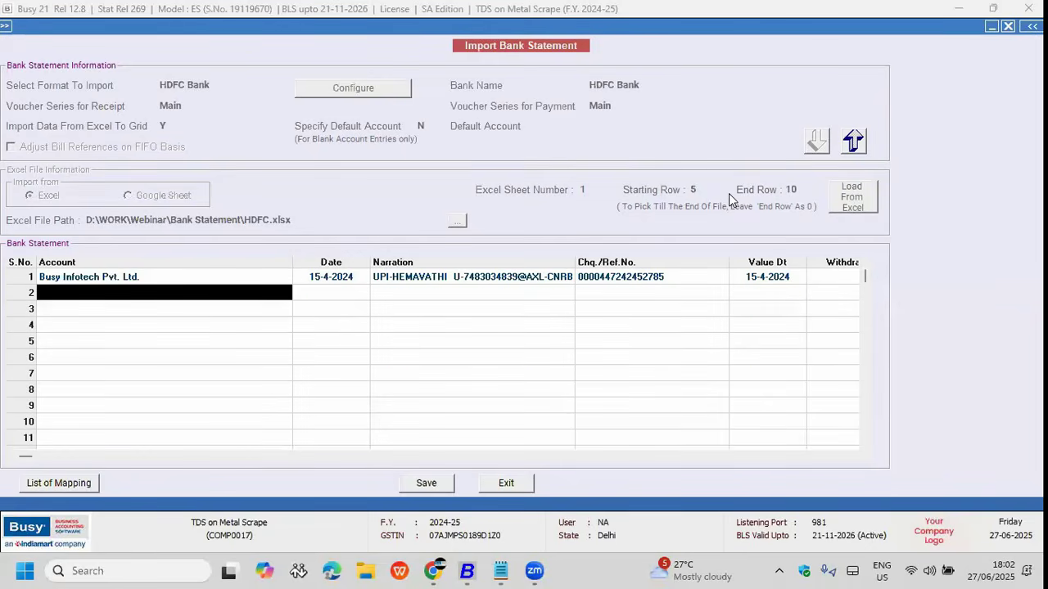
pyautogui.press('F2')
pyautogui.press('Return')
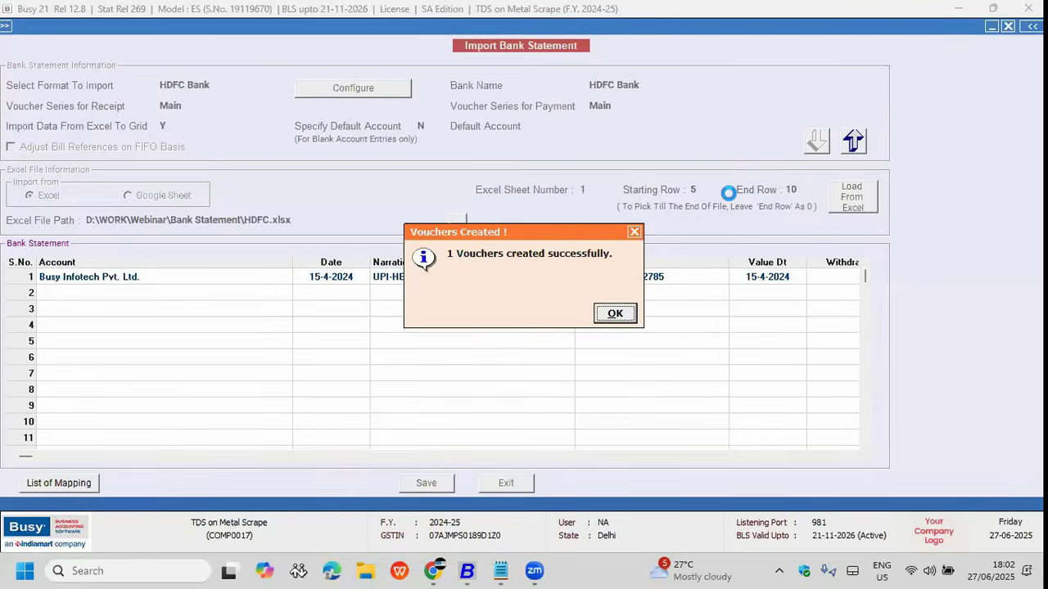
pyautogui.press('Return')
pyautogui.press('Escape')
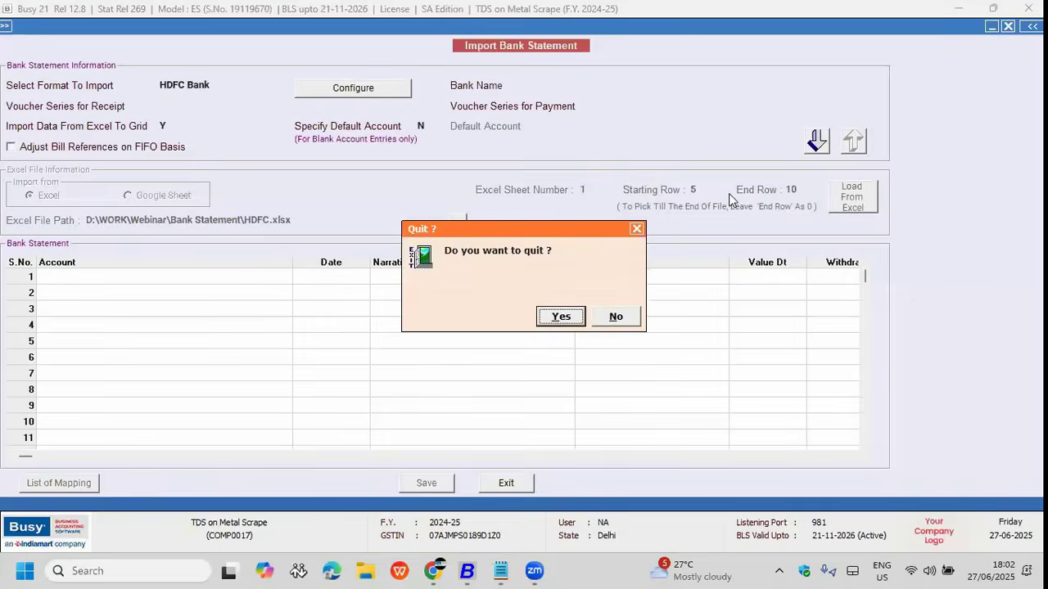
# Step: Bring up the 'BUSY For Chartered Accountants' slide on reports customization
pyautogui.hotkey('alt', 'Tab')
pyautogui.click(547, 239)
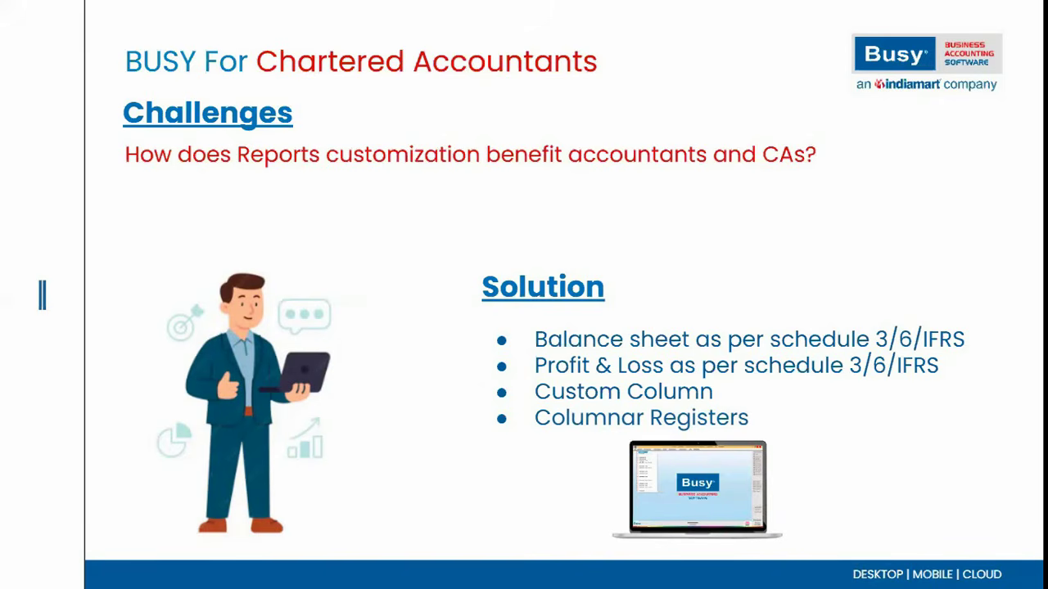
# Step: Quit the bank statement import and open Final Results Configuration
pyautogui.hotkey('alt', 'Tab')
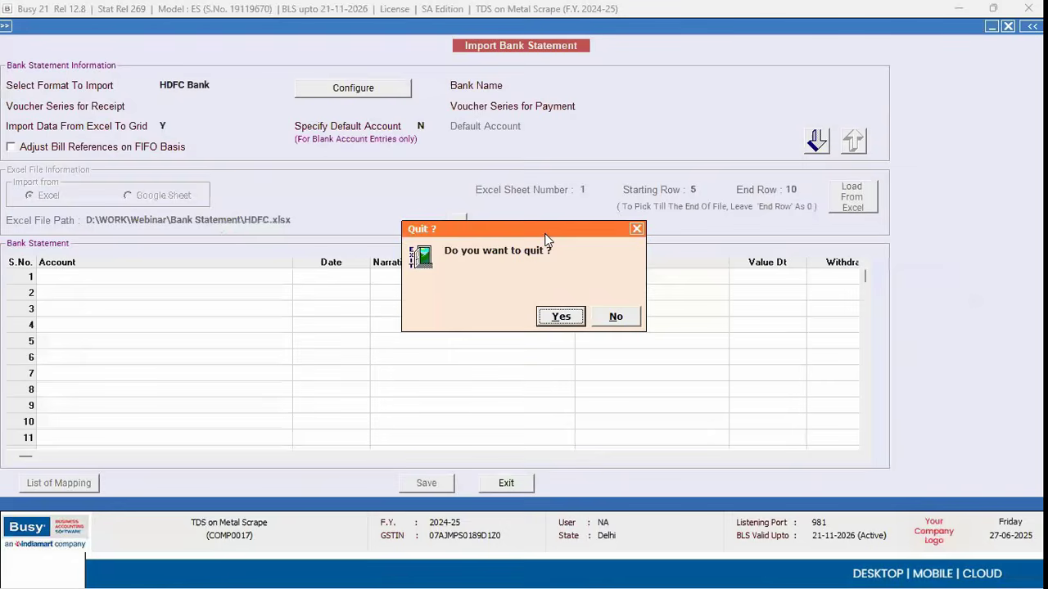
pyautogui.press('Escape')
pyautogui.press('Escape')
pyautogui.press('Return')
pyautogui.press('Up')
pyautogui.press('Up')
pyautogui.press('Up')
pyautogui.press('Up')
pyautogui.press('Return')
pyautogui.press('Down')
pyautogui.press('Down')
pyautogui.press('Down')
pyautogui.press('Down')
pyautogui.press('Down')
pyautogui.press('Down')
pyautogui.press('Down')
pyautogui.press('Down')
pyautogui.press('Down')
pyautogui.press('Down')
pyautogui.press('Down')
pyautogui.press('Down')
pyautogui.press('Down')
pyautogui.press('Down')
pyautogui.press('Down')
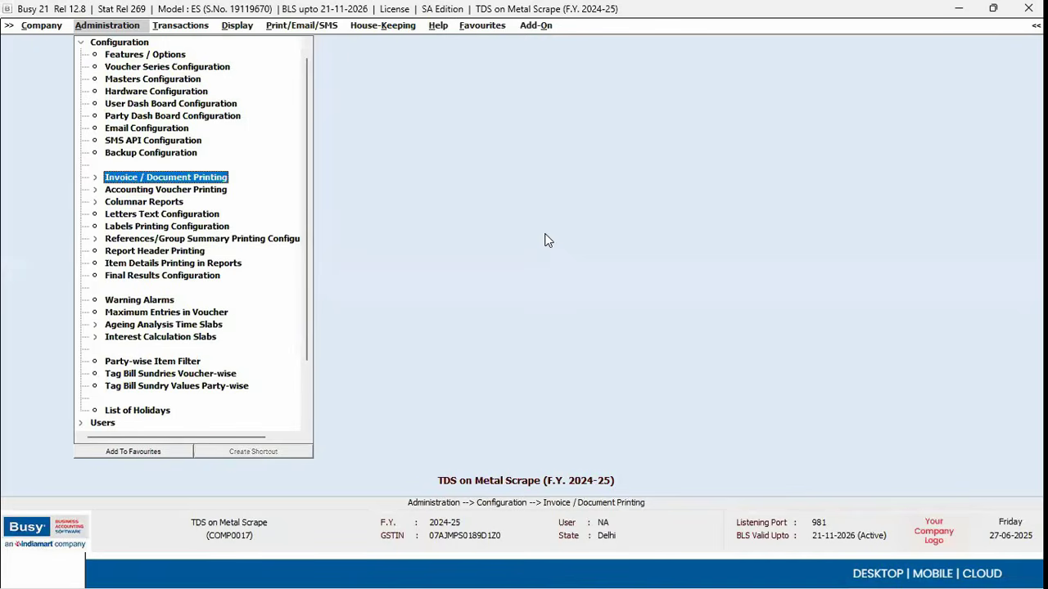
pyautogui.press('Down')
pyautogui.press('Down')
pyautogui.press('Return')
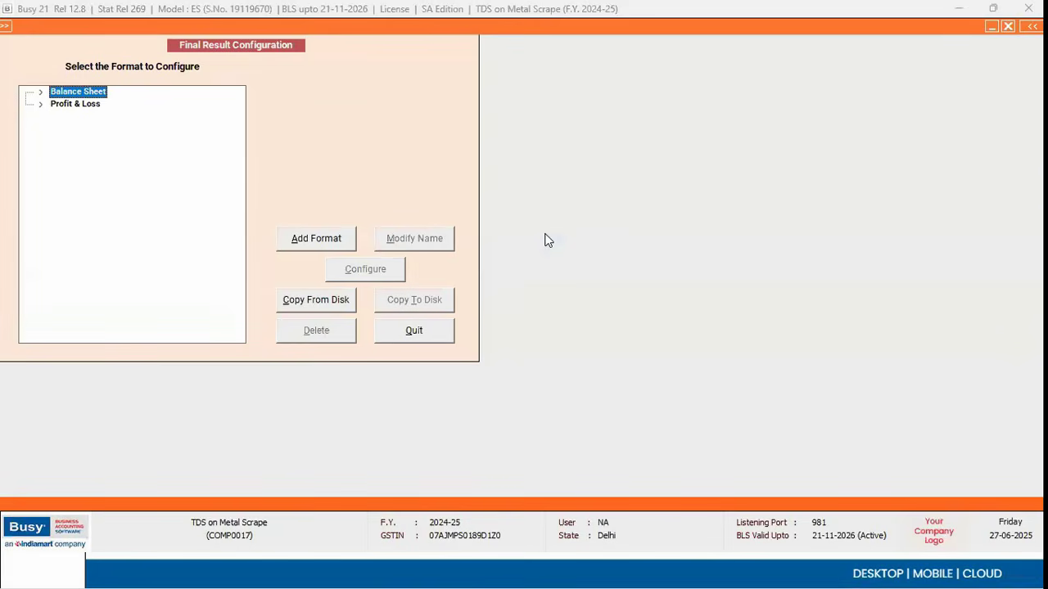
# Step: Add a new balance sheet format named SCHEDULE 3
pyautogui.click(299, 241)
pyautogui.write('SC')
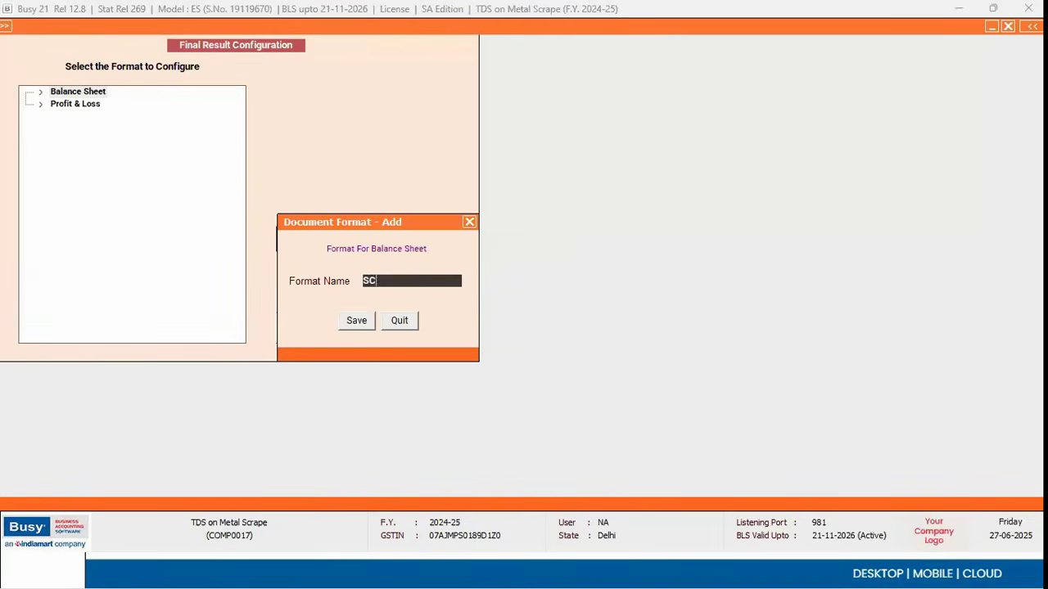
pyautogui.write('HEDULE 3')
pyautogui.press('Return')
pyautogui.press('Down')
# Step: Load the Schedule III default layout into SCHEDULE 3, review row 1 and save the configuration
pyautogui.click(372, 271)
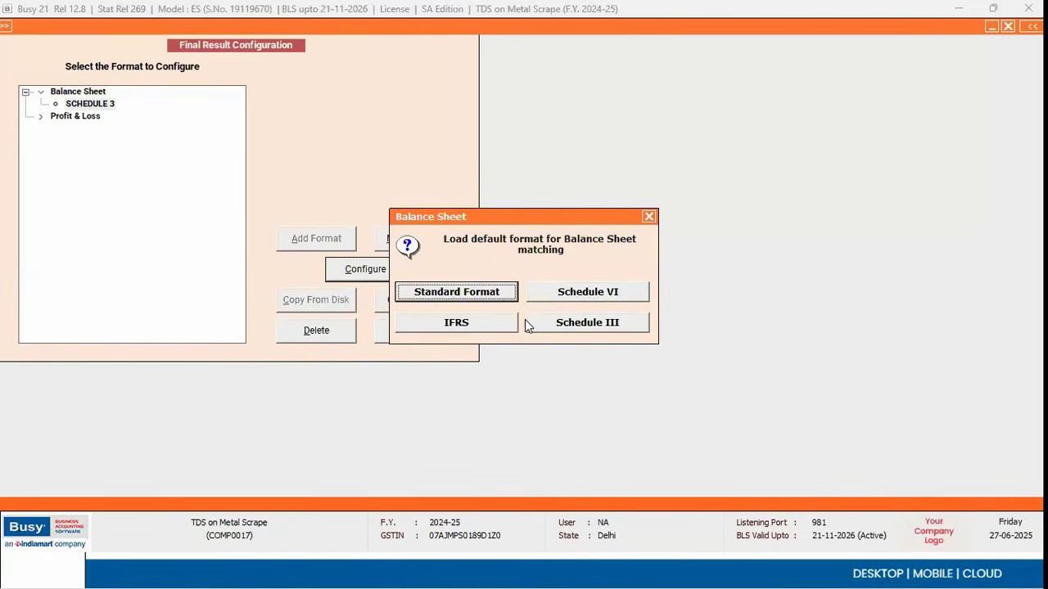
pyautogui.click(611, 325)
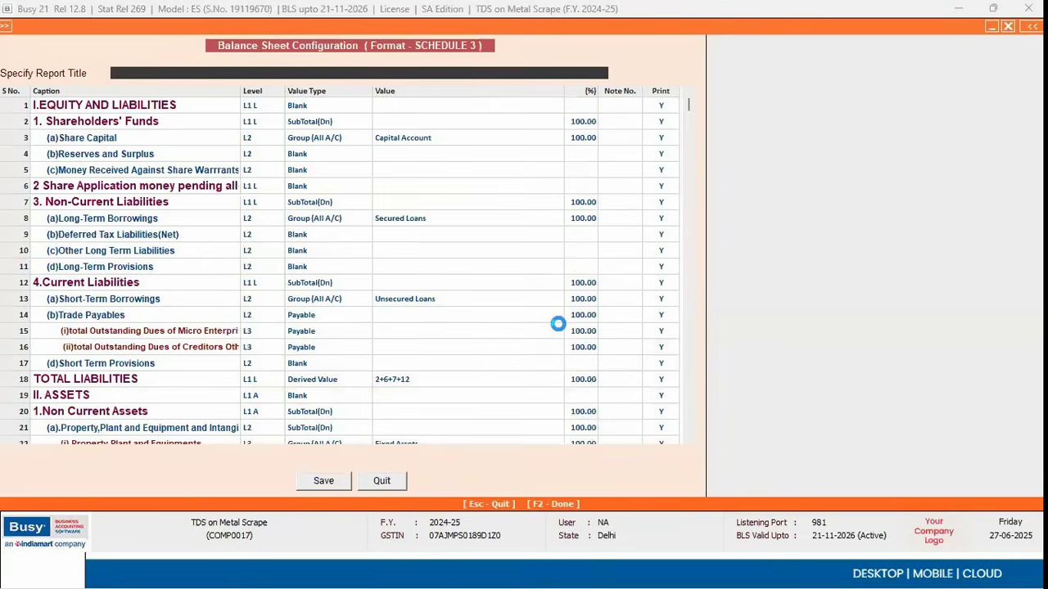
pyautogui.click(579, 105)
pyautogui.click(614, 104)
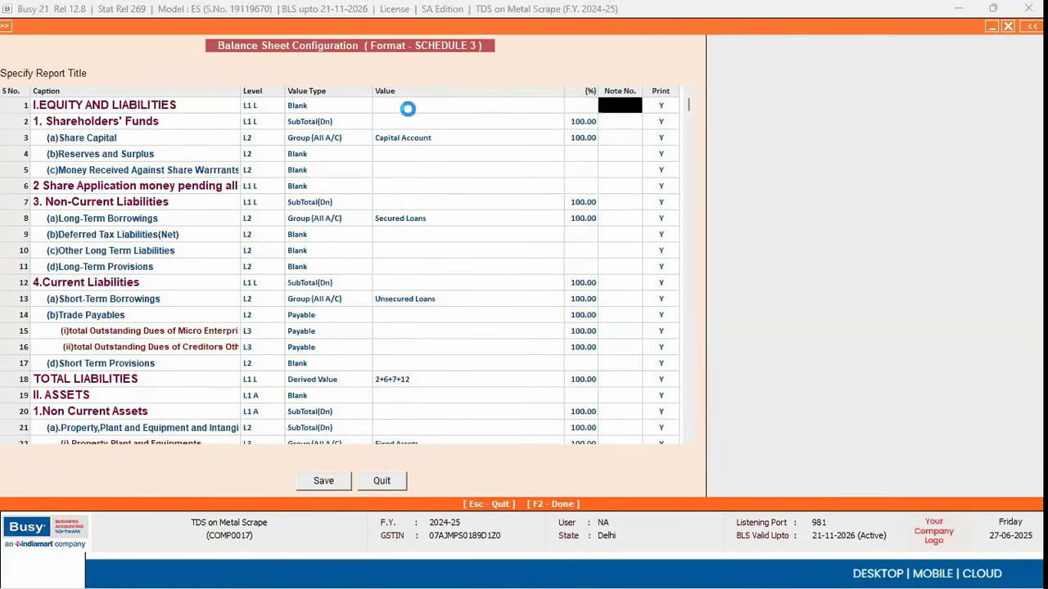
pyautogui.click(244, 104)
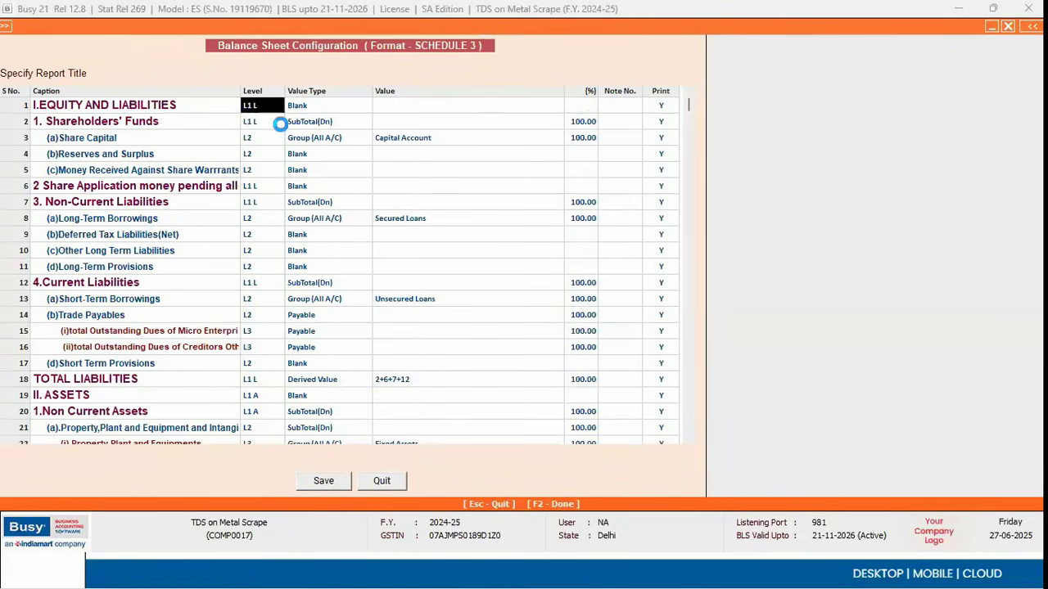
pyautogui.click(381, 106)
pyautogui.click(585, 109)
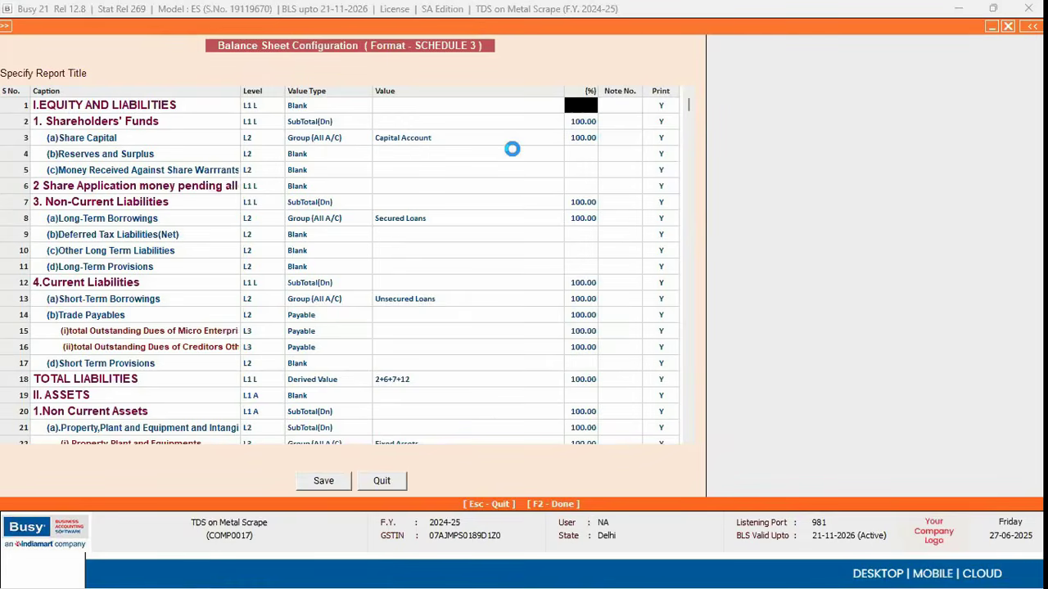
pyautogui.click(614, 311)
pyautogui.press('Down')
pyautogui.press('Escape')
# Step: Show the Vertical (Configurable) balance sheet in the SCHEDULE 3 format
pyautogui.press('Right')
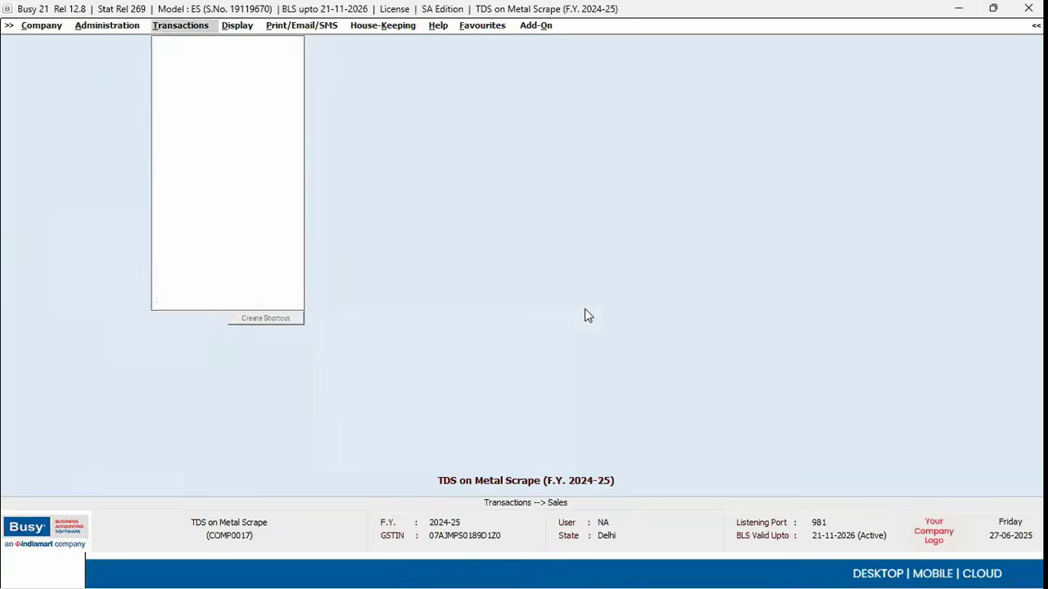
pyautogui.press('Right')
pyautogui.press('Down')
pyautogui.press('Down')
pyautogui.press('Down')
pyautogui.press('Down')
pyautogui.press('Down')
pyautogui.press('Down')
pyautogui.press('Down')
pyautogui.press('Down')
pyautogui.press('Down')
pyautogui.press('Down')
pyautogui.press('Down')
pyautogui.press('Down')
pyautogui.press('Up')
pyautogui.press('Up')
pyautogui.press('Up')
pyautogui.press('Up')
pyautogui.press('Up')
pyautogui.press('Up')
pyautogui.press('Up')
pyautogui.press('Up')
pyautogui.press('Up')
pyautogui.press('Up')
pyautogui.press('Up')
pyautogui.press('Up')
pyautogui.press('Right')
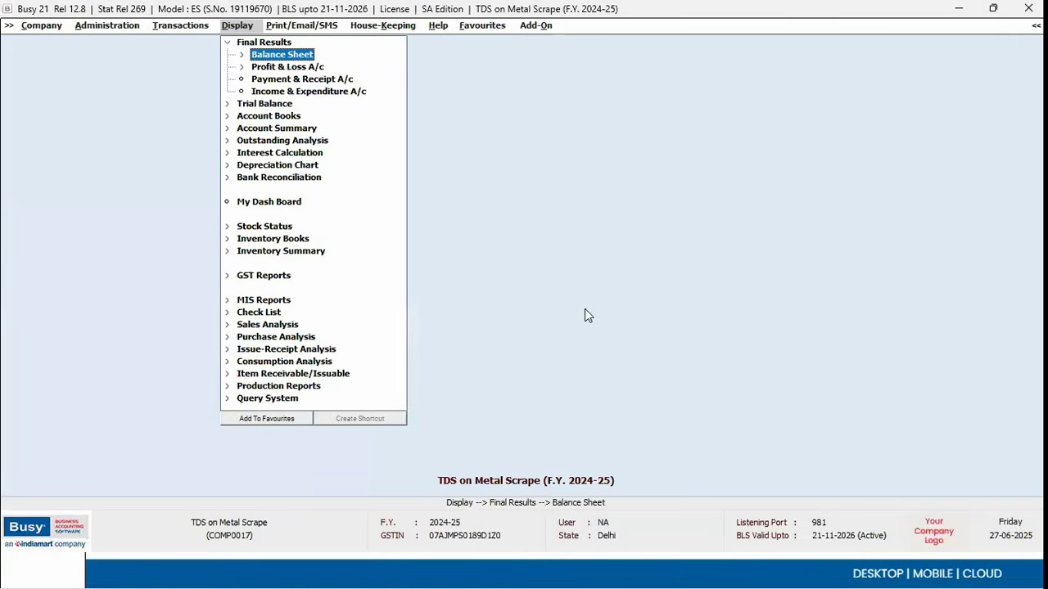
pyautogui.press('Right')
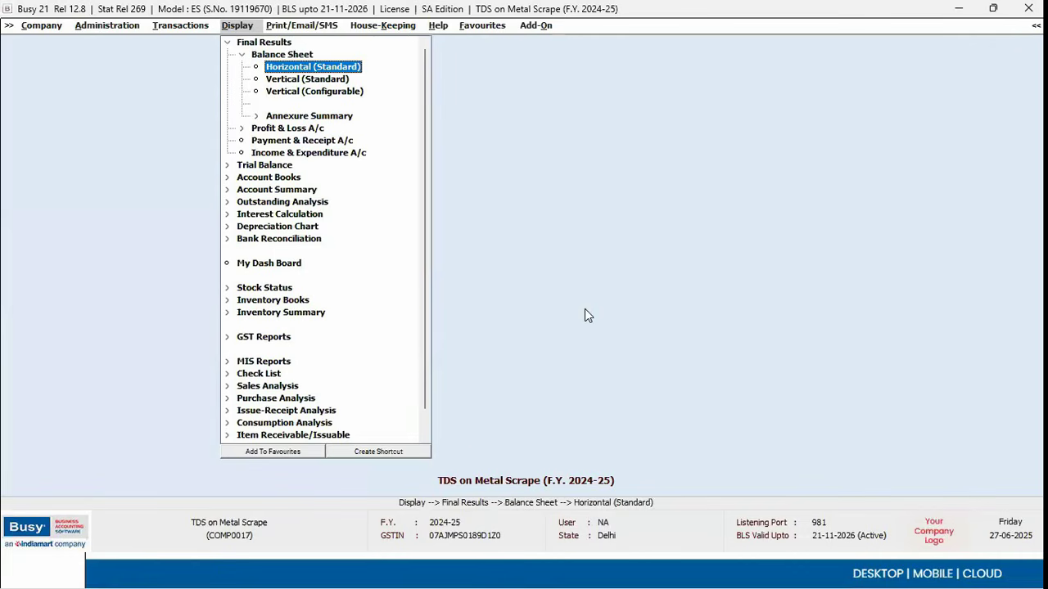
pyautogui.press('Down')
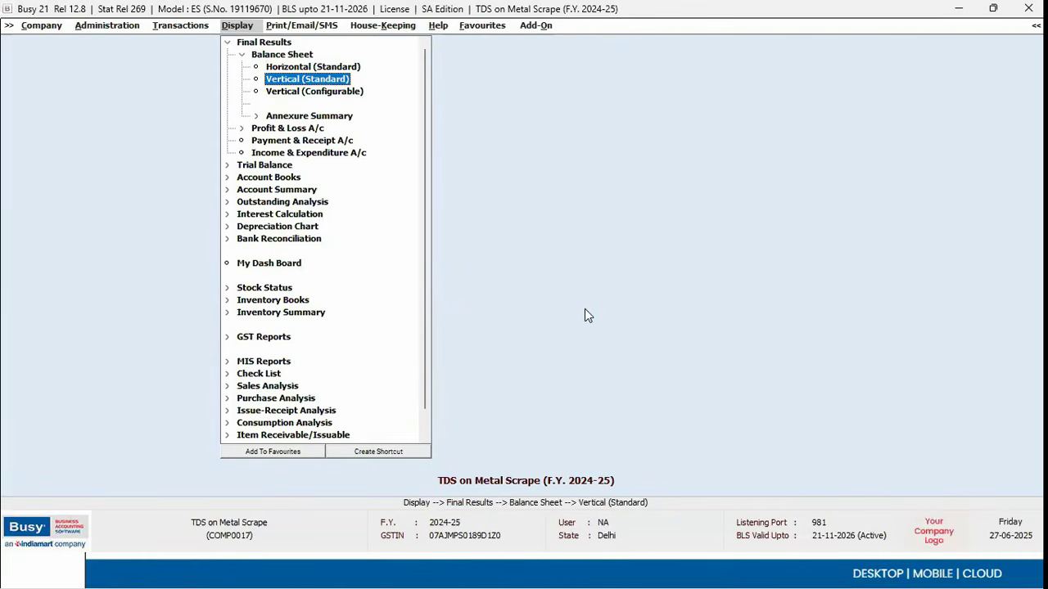
pyautogui.press('Down')
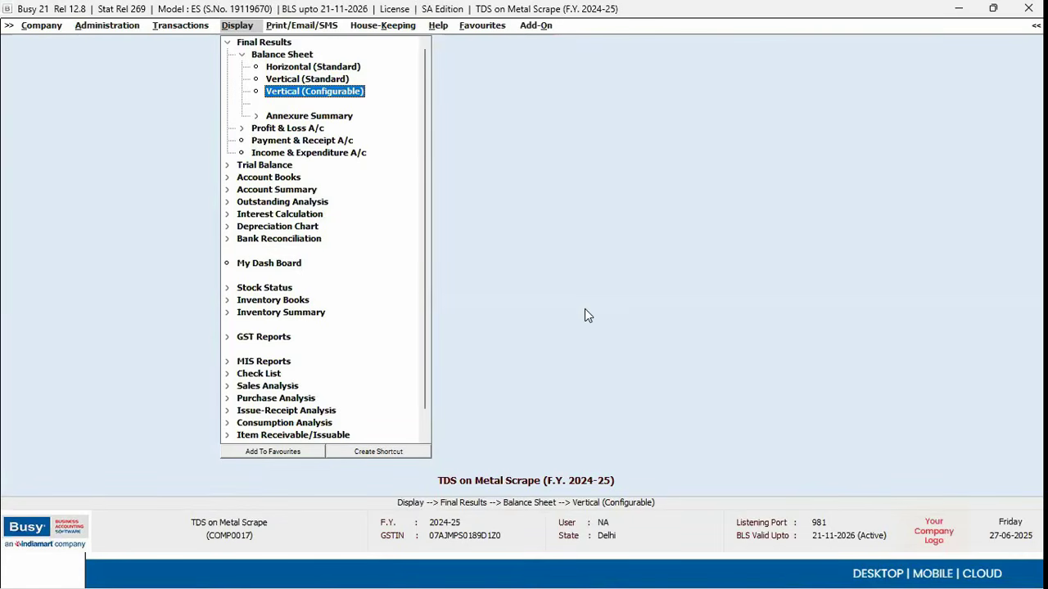
pyautogui.press('Return')
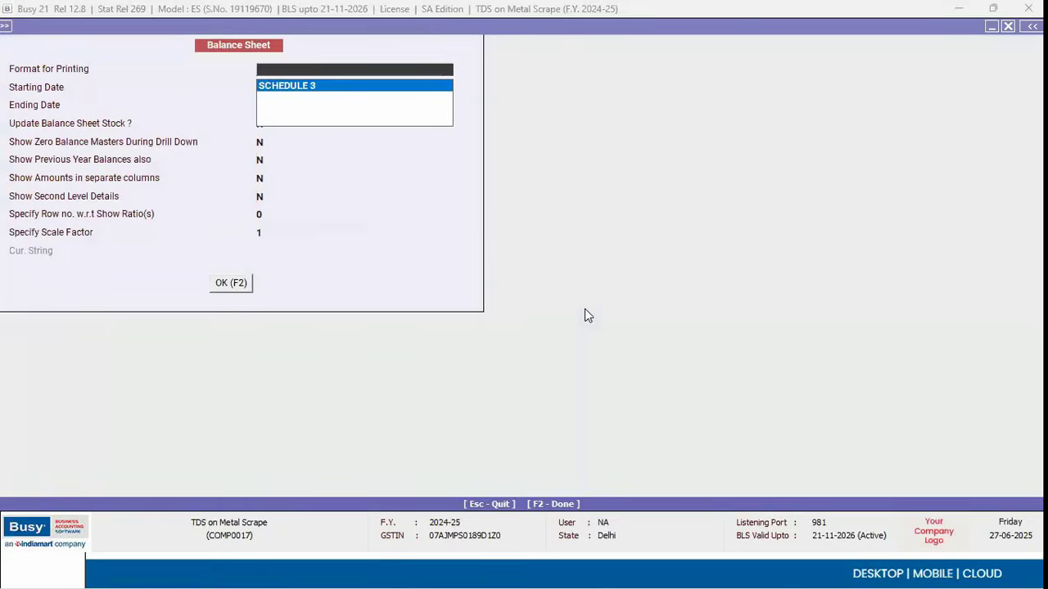
pyautogui.press('F2')
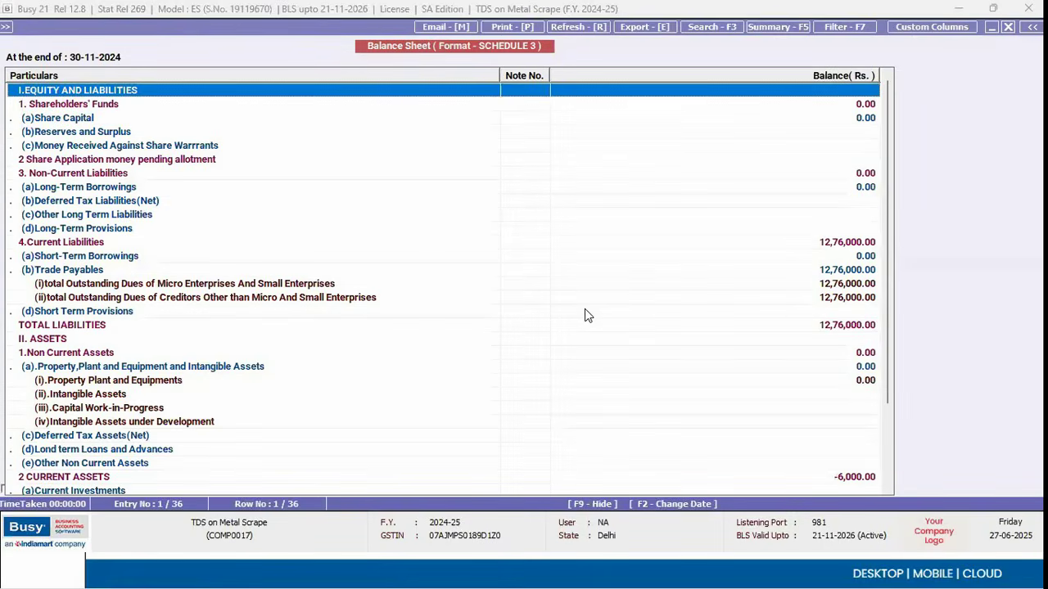
# Step: View the Vertical (Standard) balance sheet, then back out of the Final Results reports
pyautogui.press('Escape')
pyautogui.press('Up')
pyautogui.press('Return')
pyautogui.press('Return')
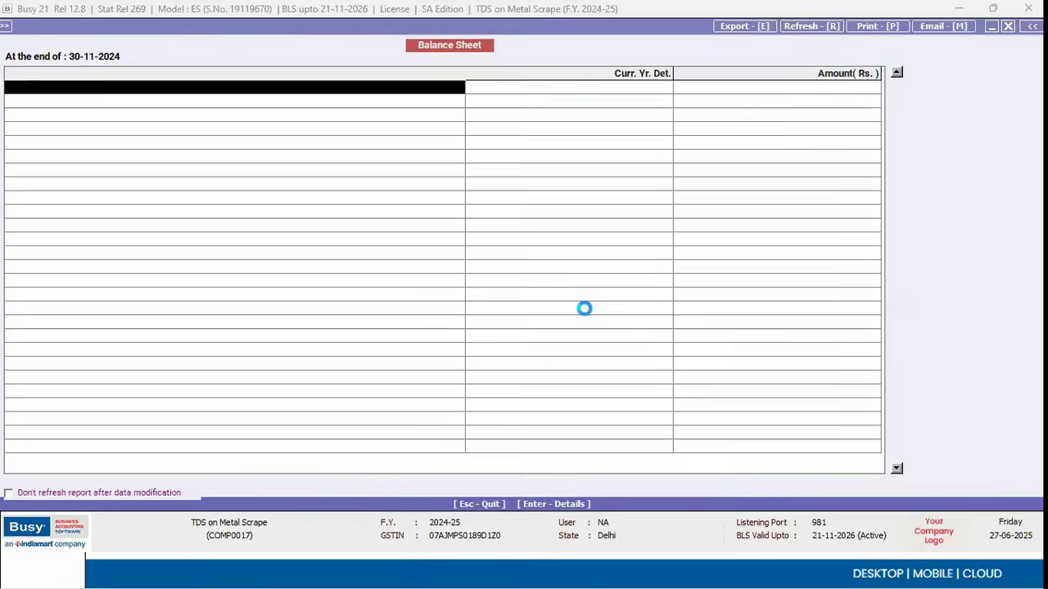
pyautogui.press('Escape')
pyautogui.press('Escape')
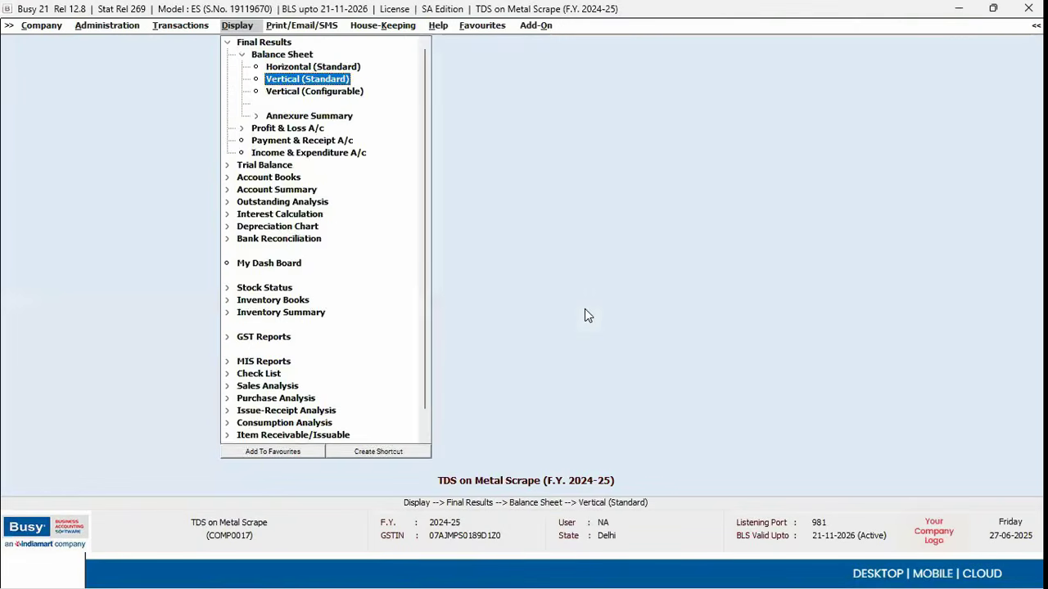
pyautogui.press('Escape')
pyautogui.press('Down')
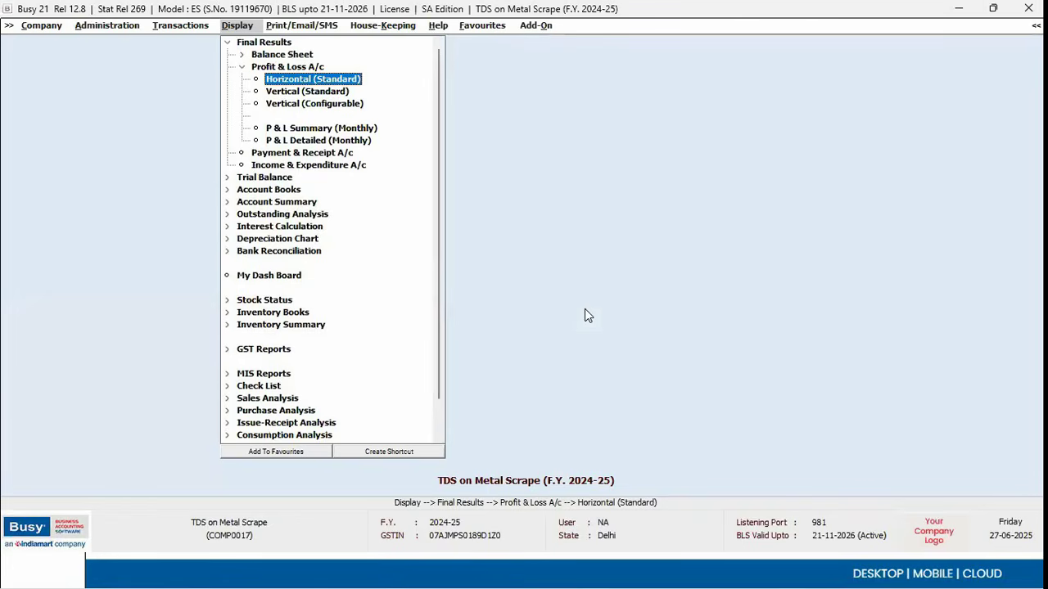
pyautogui.press('Left')
pyautogui.press('Left')
pyautogui.press('Left')
pyautogui.press('Left')
pyautogui.press('Down')
pyautogui.press('Down')
pyautogui.press('Down')
pyautogui.press('Down')
pyautogui.press('Down')
pyautogui.press('Down')
pyautogui.press('Down')
pyautogui.press('Down')
pyautogui.press('Down')
pyautogui.press('Down')
pyautogui.press('Left')
pyautogui.press('Left')
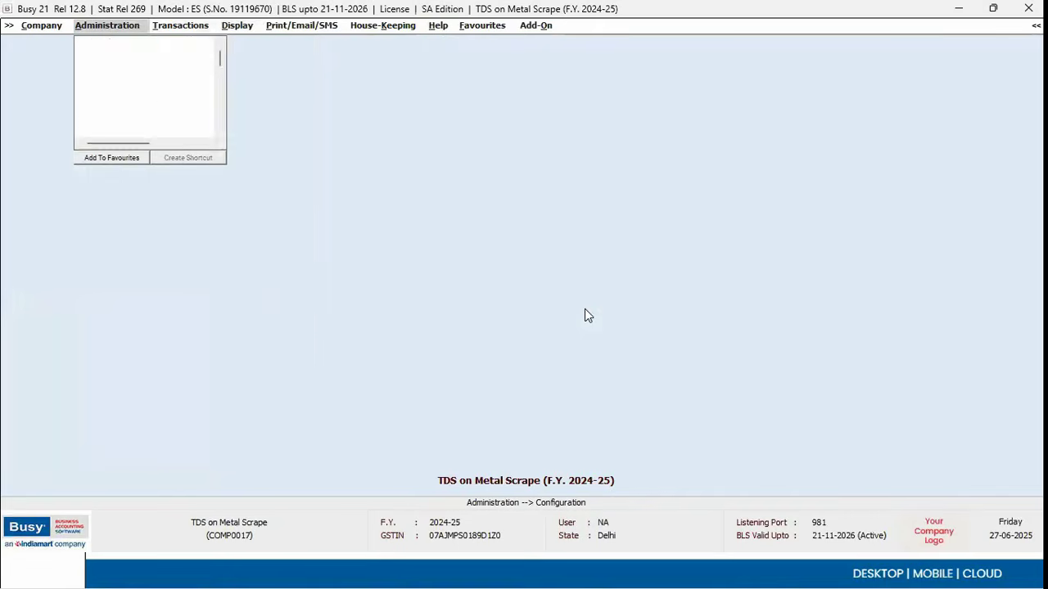
# Step: Create a new Sale Register format in account registers configuration and open its body columns
pyautogui.press('Down')
pyautogui.press('Down')
pyautogui.press('Down')
pyautogui.press('Down')
pyautogui.press('Down')
pyautogui.press('Down')
pyautogui.press('Down')
pyautogui.press('Down')
pyautogui.press('Down')
pyautogui.press('Down')
pyautogui.press('Down')
pyautogui.press('Down')
pyautogui.press('Down')
pyautogui.press('Up')
pyautogui.press('Right')
pyautogui.press('Down')
pyautogui.press('Return')
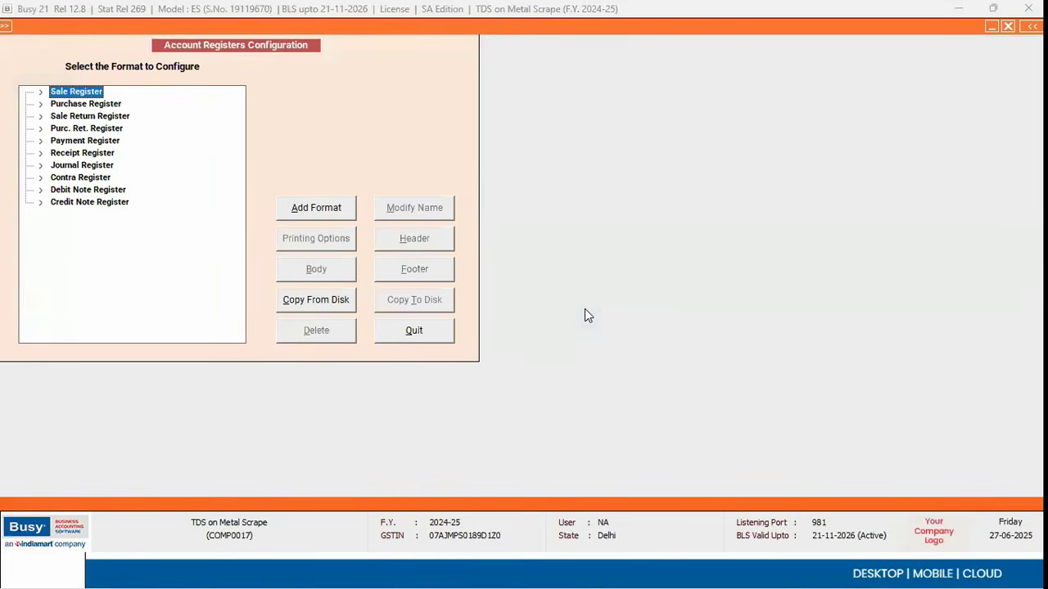
pyautogui.click(344, 215)
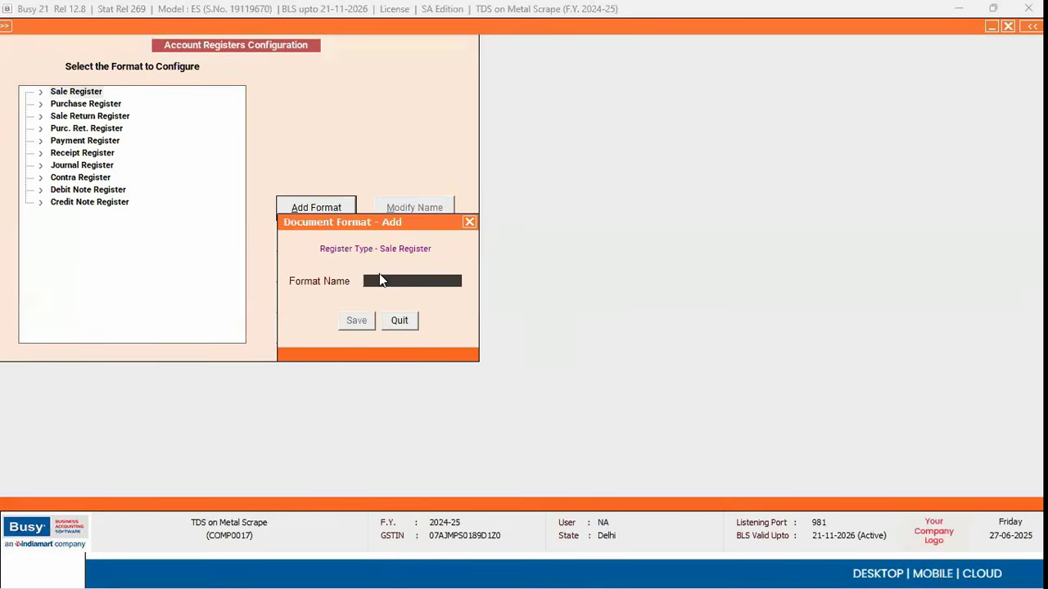
pyautogui.click(355, 321)
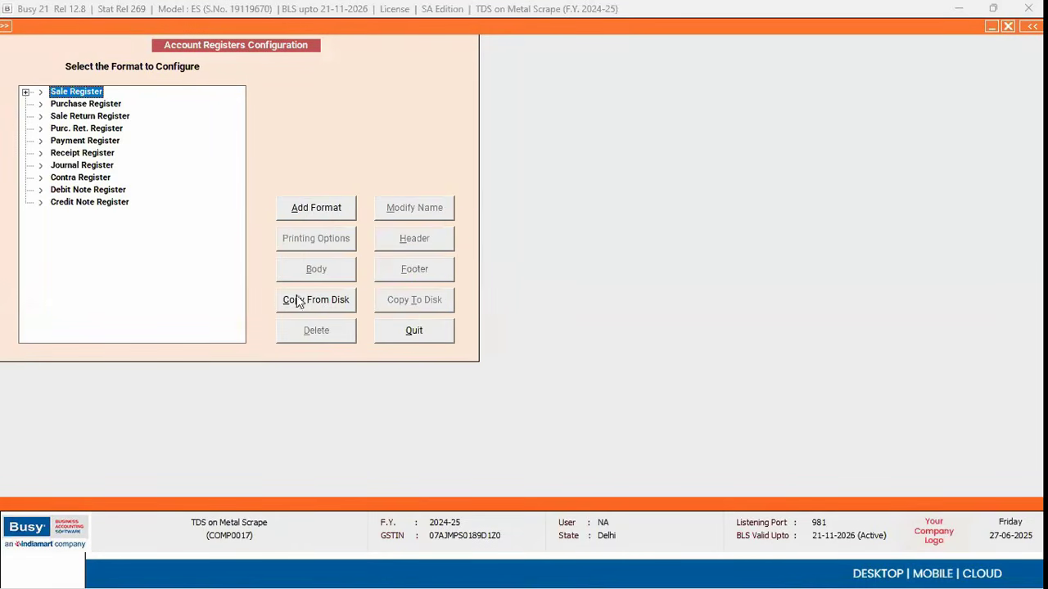
pyautogui.click(327, 267)
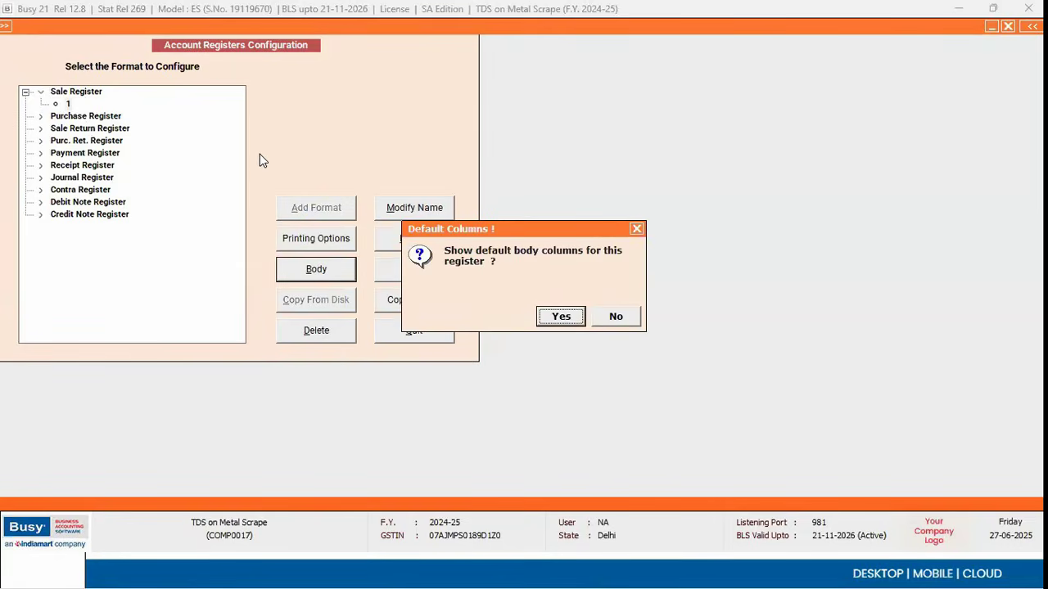
pyautogui.press('Return')
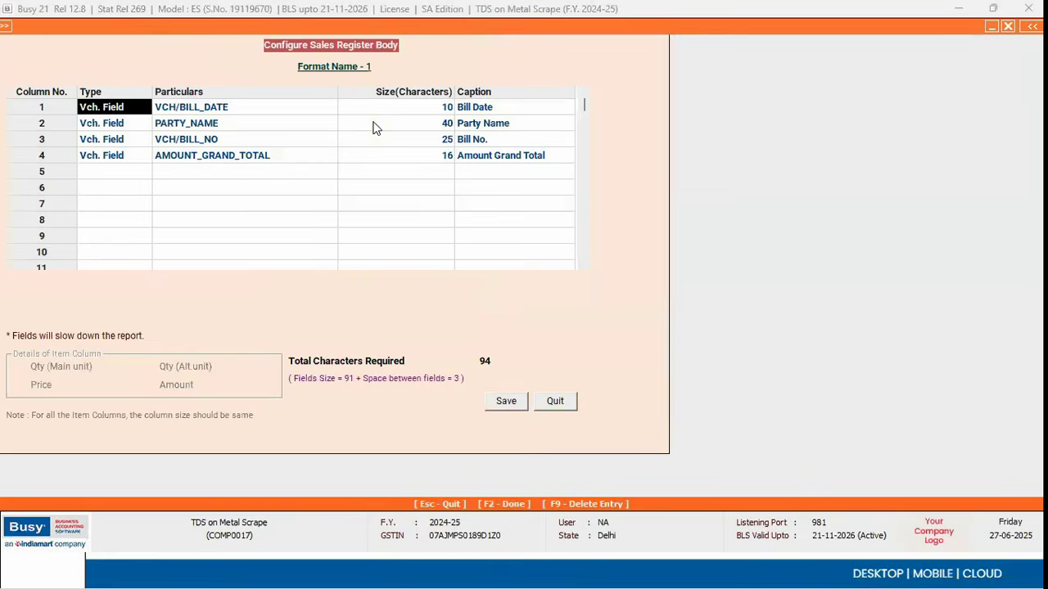
# Step: Set row 5's type to Vch. Field, browse categories like SALESMAN and BILL SUNDRY, then exit
pyautogui.scroll(-7, 585, 212)
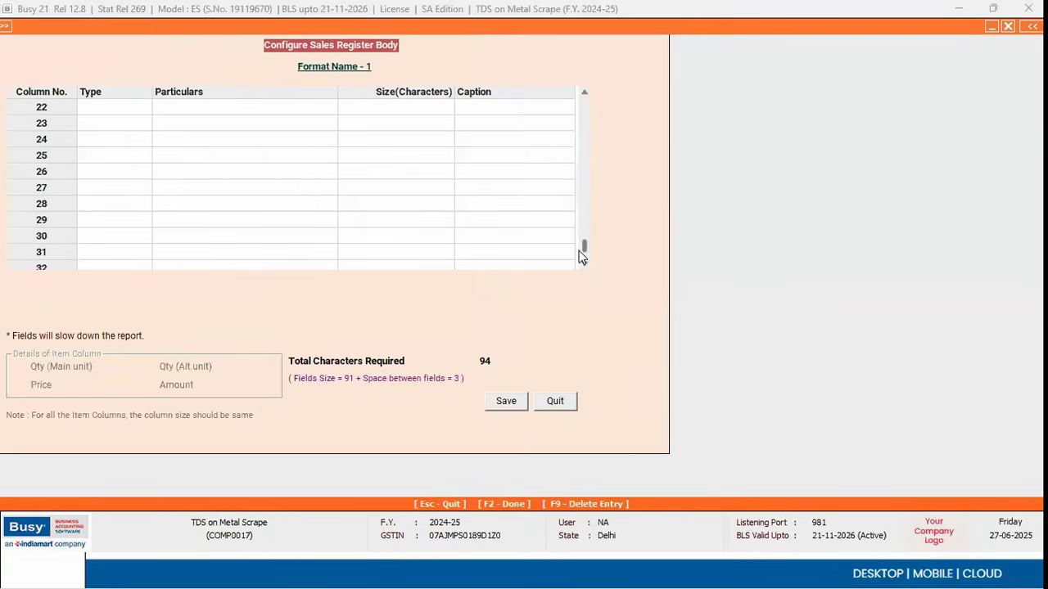
pyautogui.moveTo(584, 254); pyautogui.dragTo(584, 75)
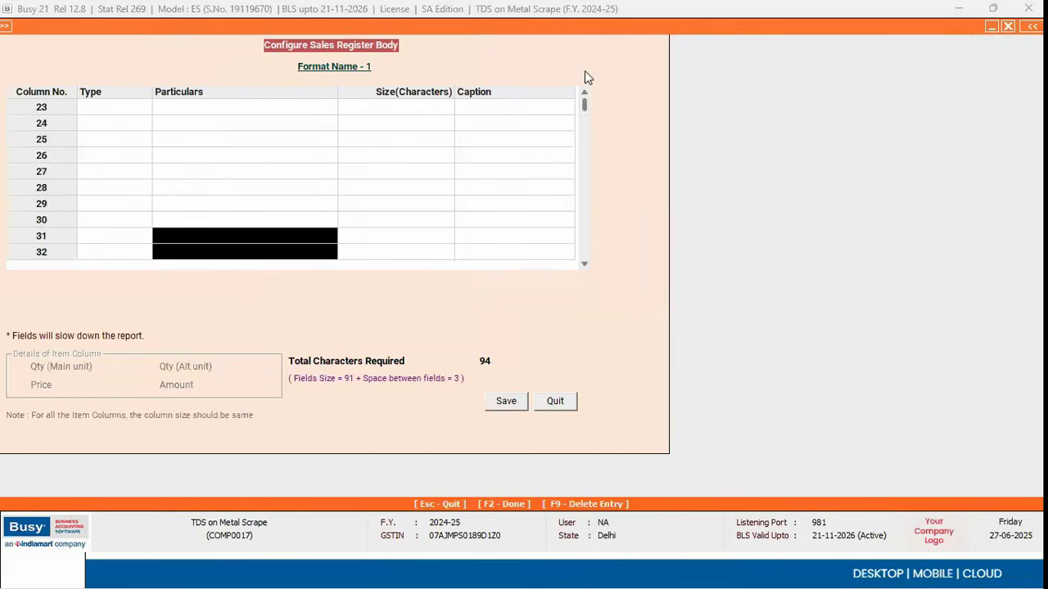
pyautogui.click(140, 171)
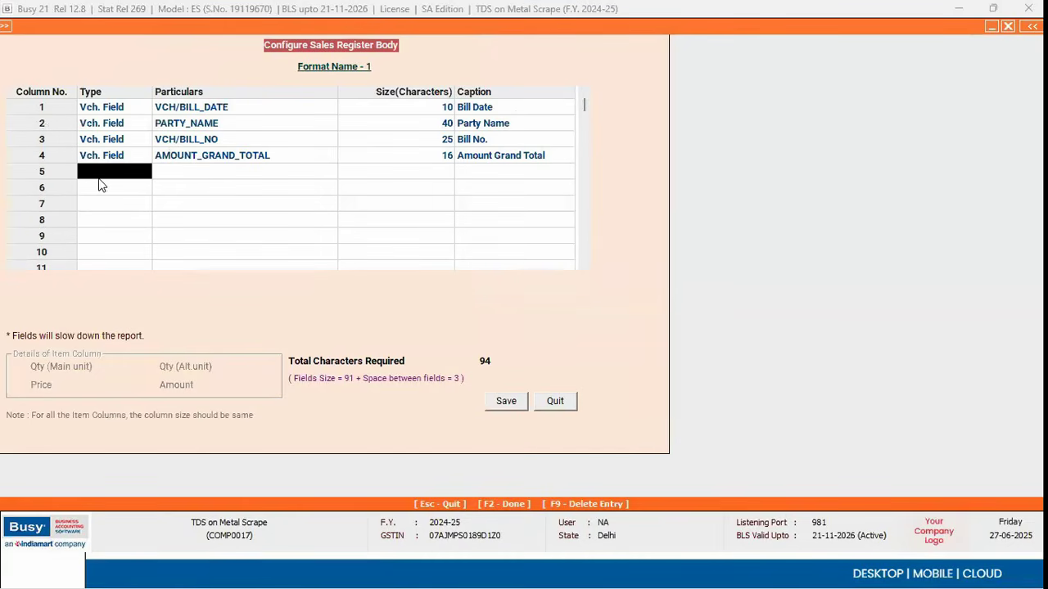
pyautogui.doubleClick(98, 178)
pyautogui.press('Down')
pyautogui.press('Down')
pyautogui.press('Up')
pyautogui.press('Return')
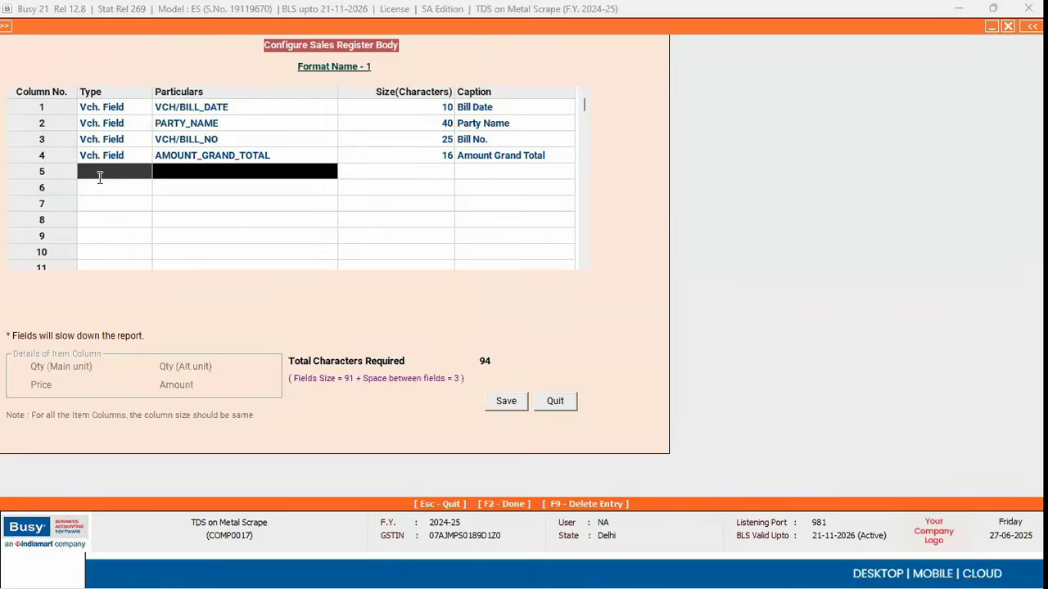
pyautogui.press('Down')
pyautogui.press('Down')
pyautogui.press('Down')
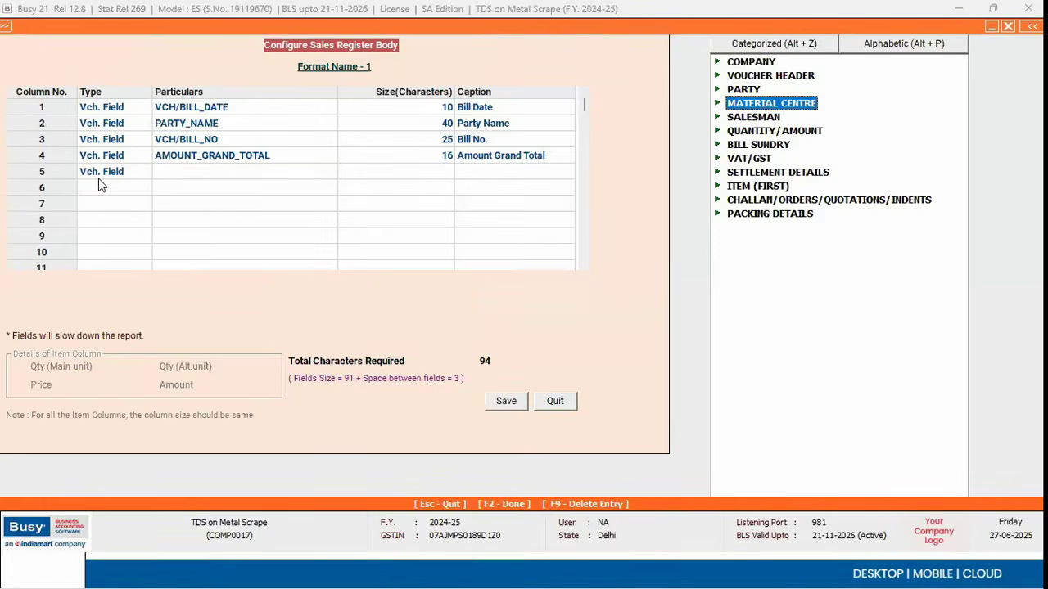
pyautogui.press('Down')
pyautogui.press('Down')
pyautogui.press('Up')
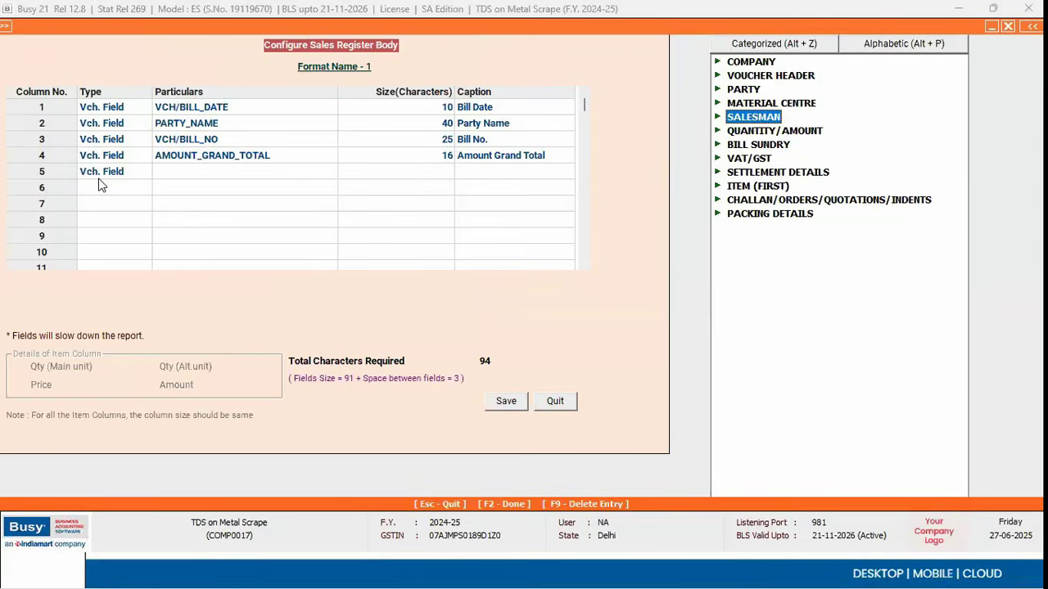
pyautogui.press('Down')
pyautogui.press('Down')
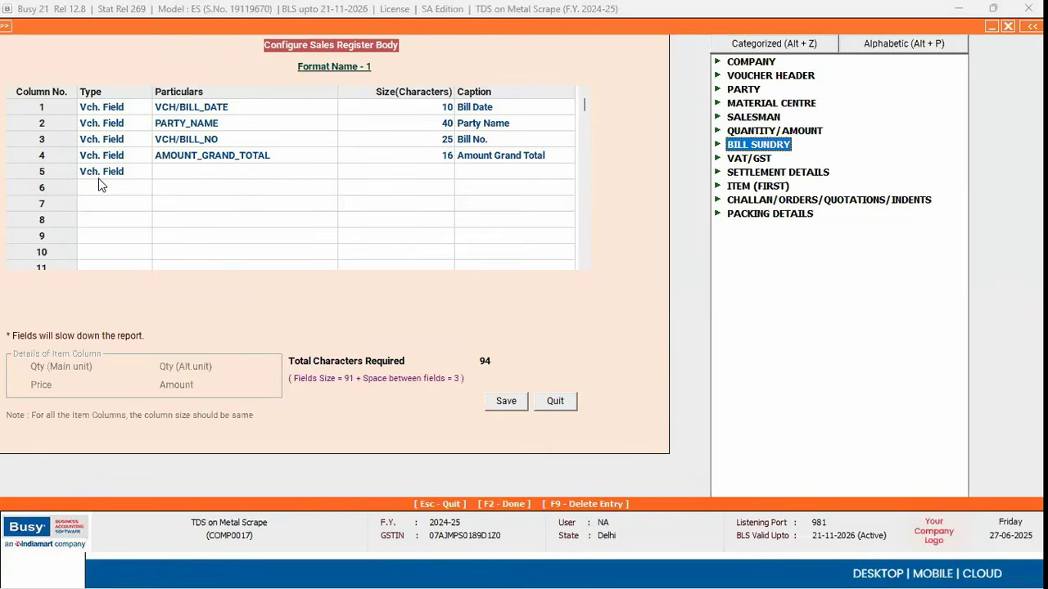
pyautogui.press('Escape')
pyautogui.press('Escape')
pyautogui.press('Escape')
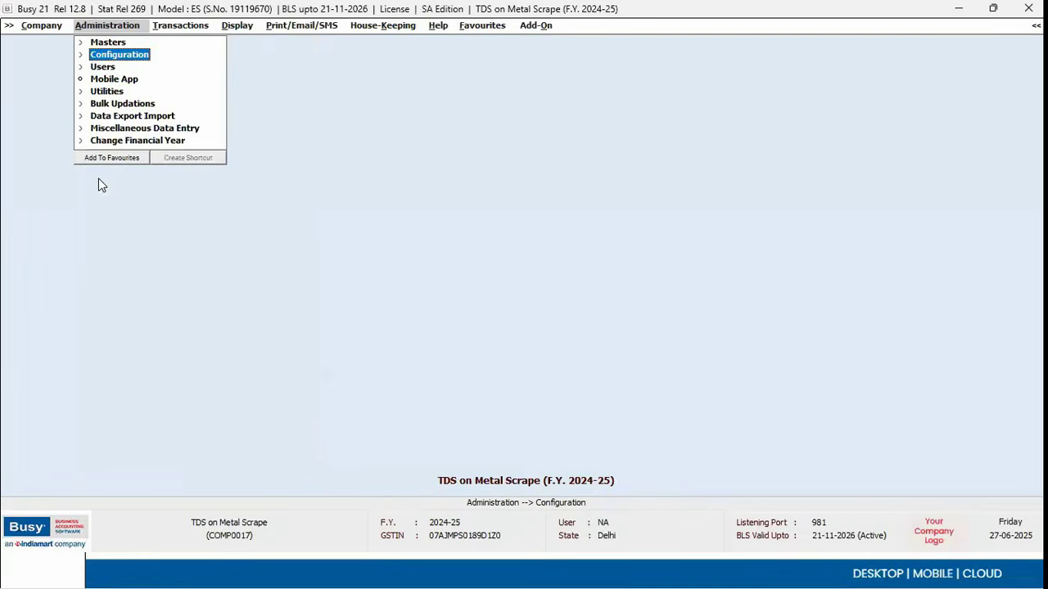
# Step: Switch to the slideshow and advance to the 'GST return filing status' slide
pyautogui.press('Right')
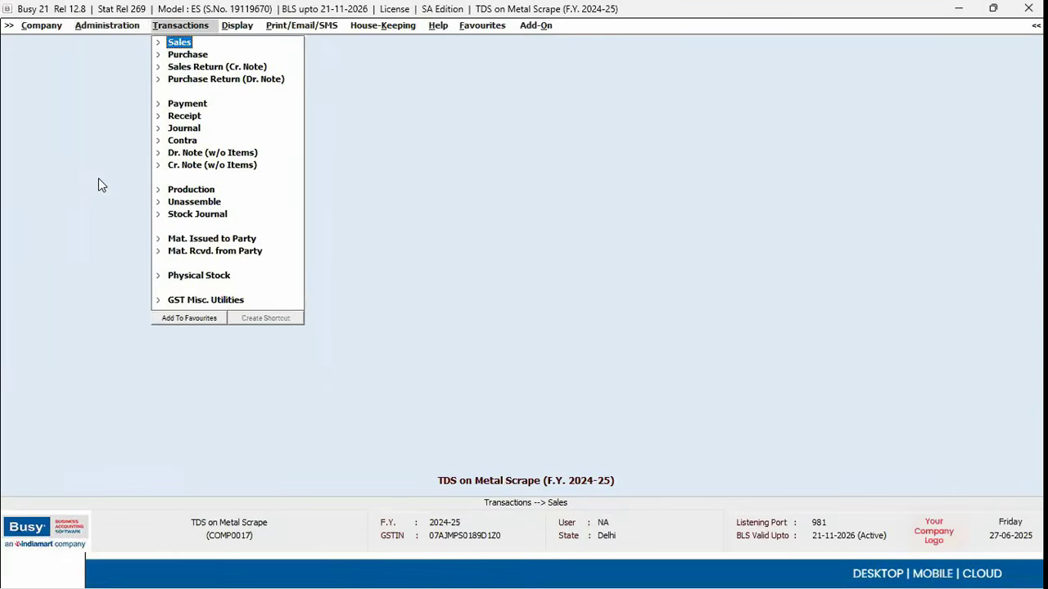
pyautogui.hotkey('alt', 'Tab')
pyautogui.press('Right')
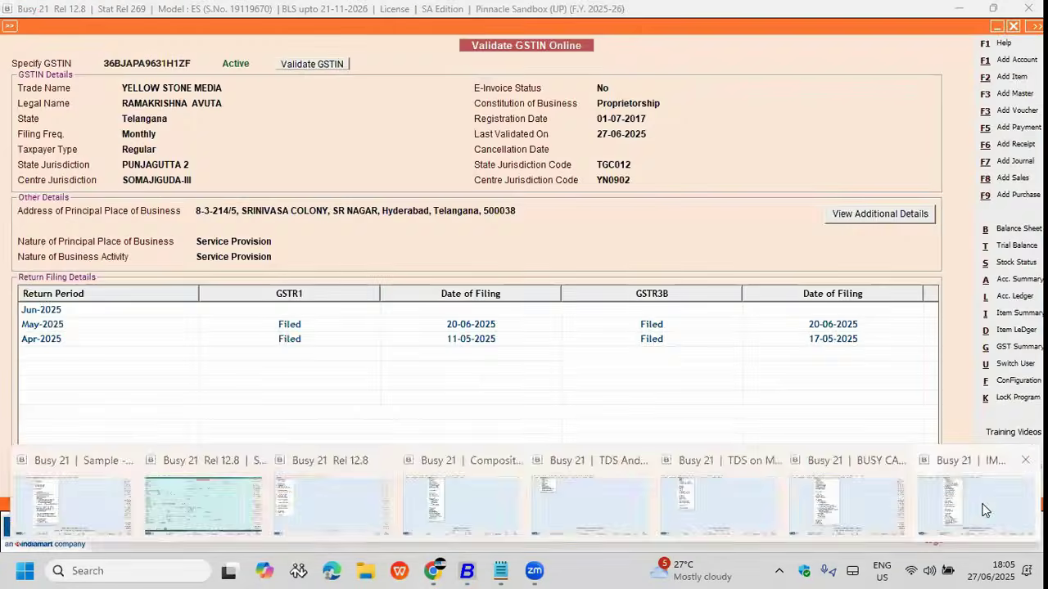
# Step: Check party return filing status for All Transacted Parties, April 2024-2025, both GSTR1 and GSTR3B
pyautogui.click(982, 508)
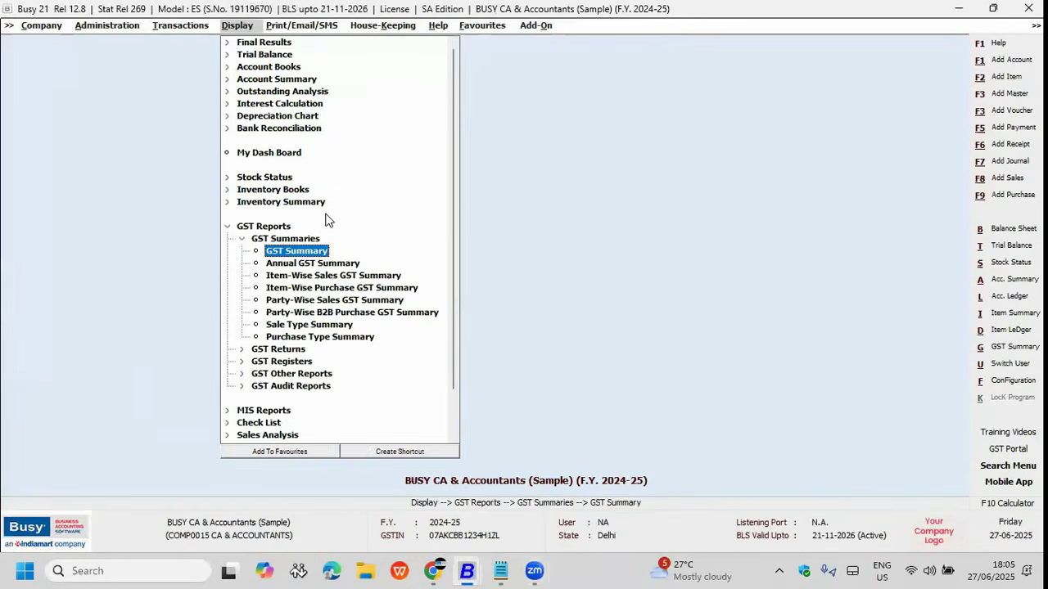
pyautogui.press('Escape')
pyautogui.press('Escape')
pyautogui.press('Left')
pyautogui.press('Return')
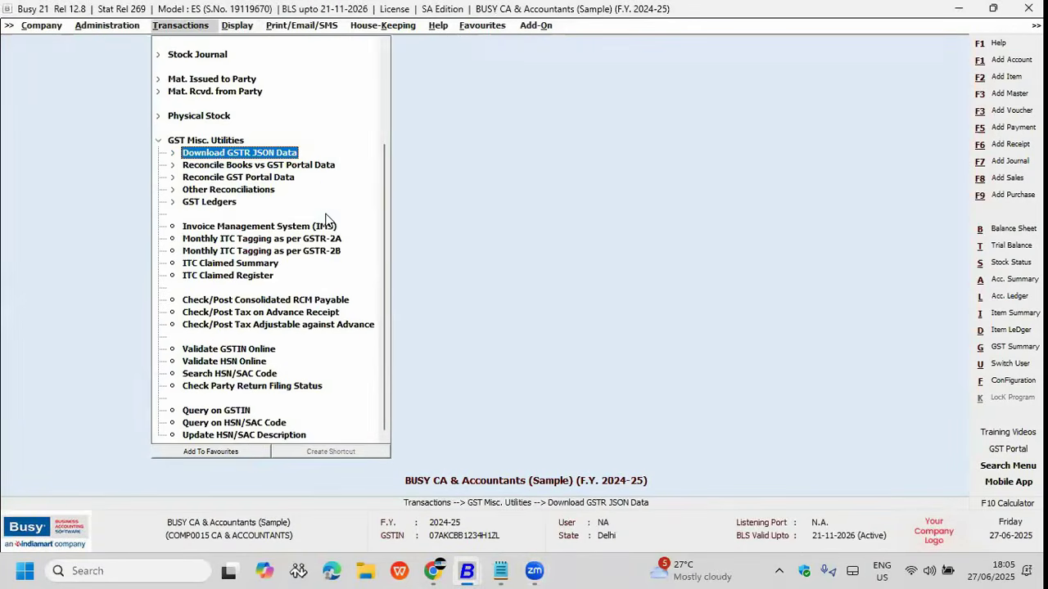
pyautogui.press('Down')
pyautogui.press('Down')
pyautogui.press('Down')
pyautogui.press('Down')
pyautogui.press('Down')
pyautogui.press('Down')
pyautogui.press('Down')
pyautogui.press('Down')
pyautogui.press('Down')
pyautogui.press('Down')
pyautogui.press('Down')
pyautogui.press('Down')
pyautogui.press('Down')
pyautogui.press('Down')
pyautogui.press('Down')
pyautogui.press('Down')
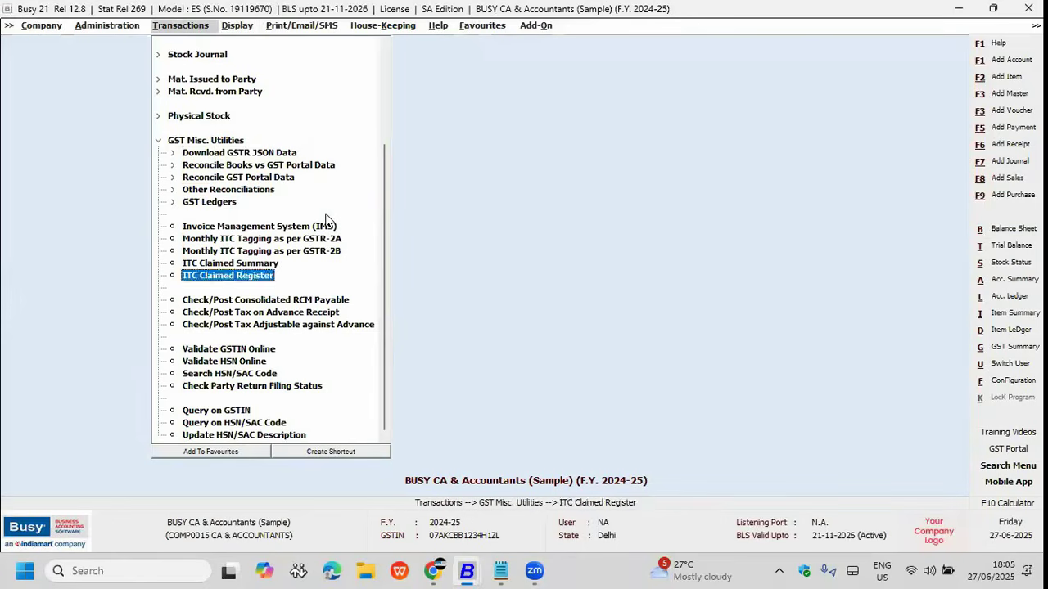
pyautogui.press('Return')
pyautogui.press('Right')
pyautogui.press('Right')
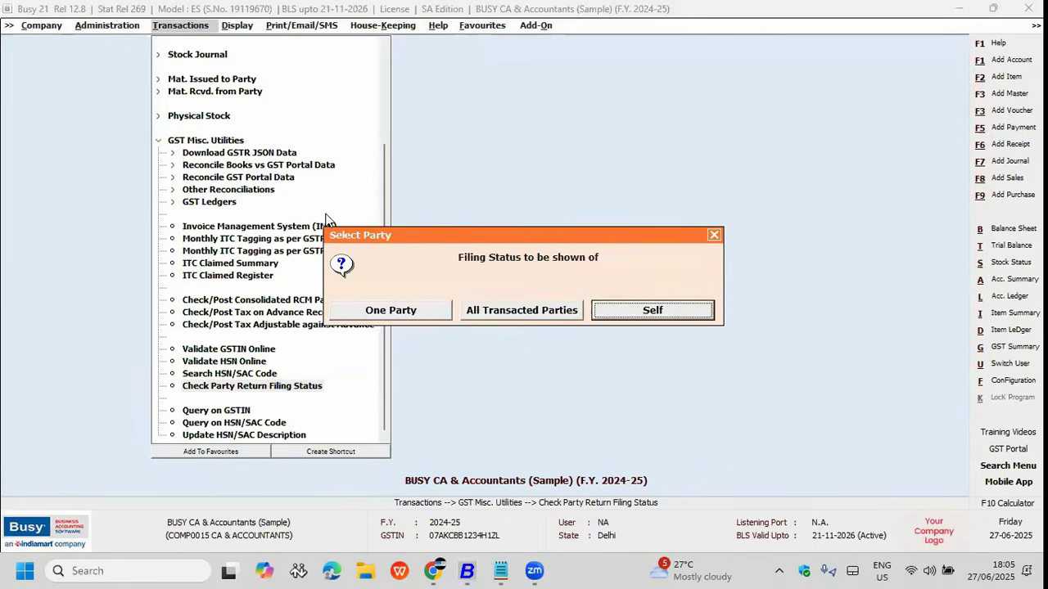
pyautogui.press('Left')
pyautogui.press('Return')
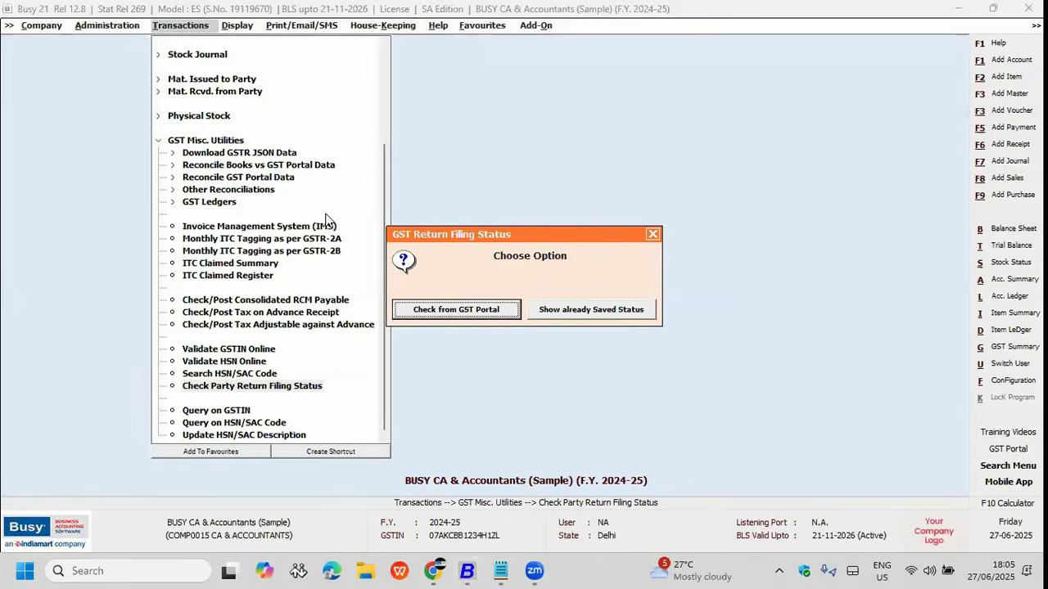
pyautogui.press('Return')
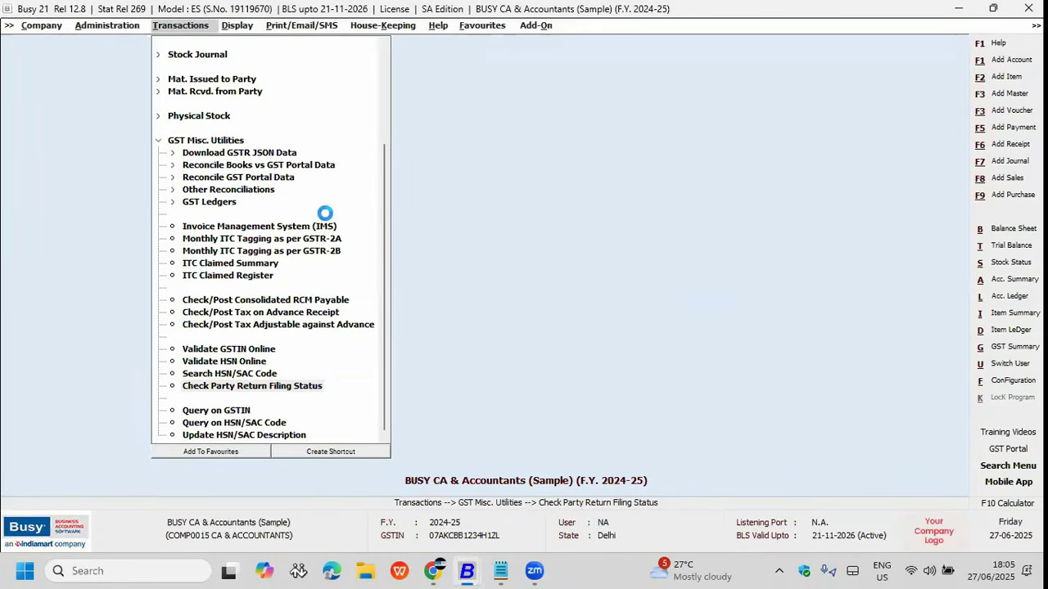
pyautogui.press('Up')
pyautogui.press('Up')
pyautogui.press('Up')
pyautogui.press('Up')
pyautogui.press('Up')
pyautogui.press('Up')
pyautogui.press('Up')
pyautogui.press('Up')
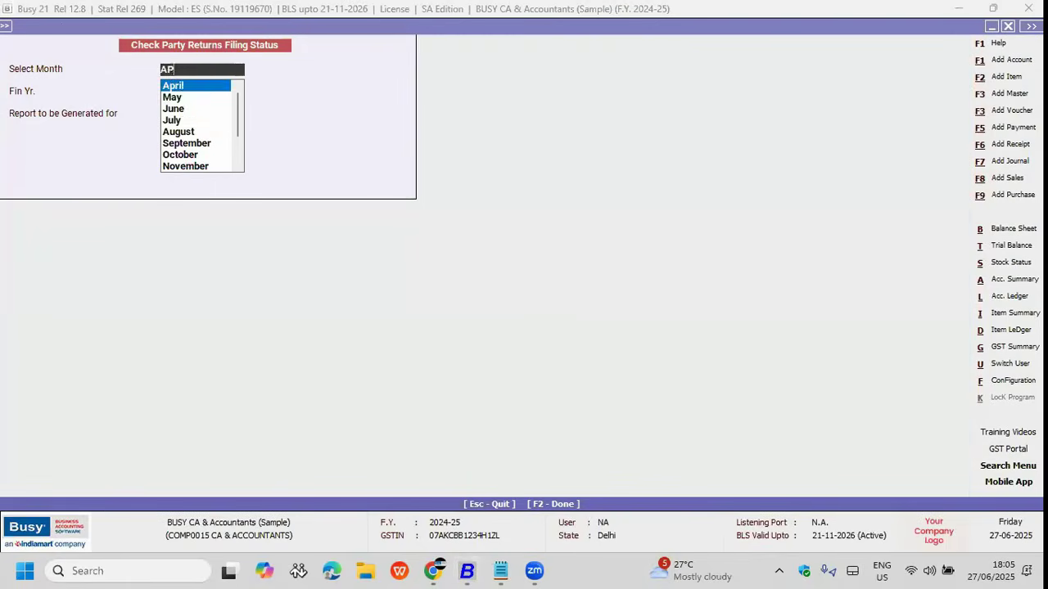
pyautogui.press('Return')
pyautogui.press('Return')
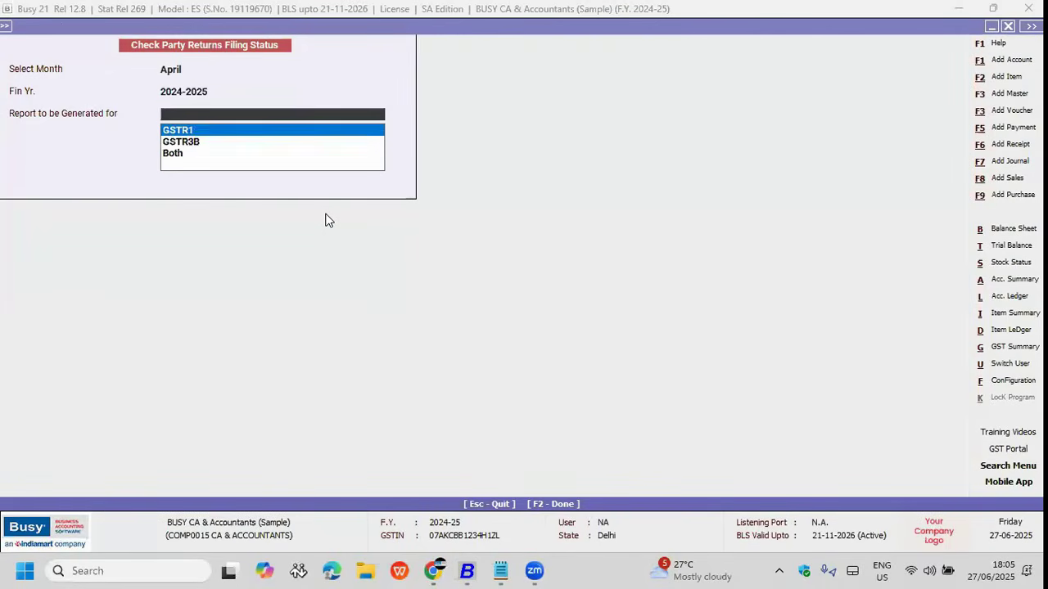
pyautogui.press('Down')
pyautogui.press('Down')
pyautogui.press('Return')
pyautogui.press('Return')
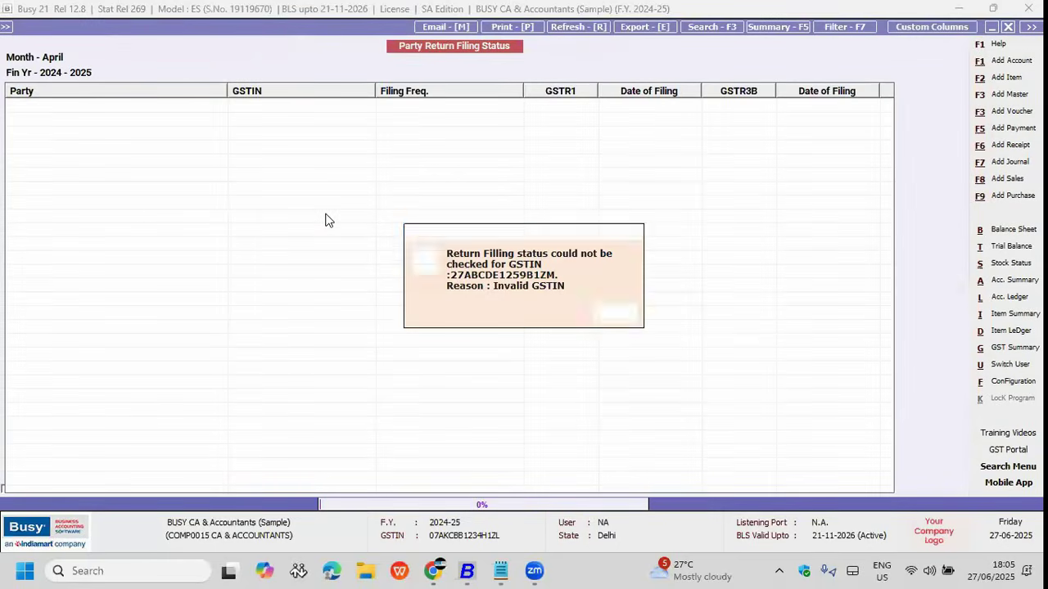
# Step: Dismiss the invalid GSTIN errors, review the 12 parties marked Not Filed, and close
pyautogui.press('Return')
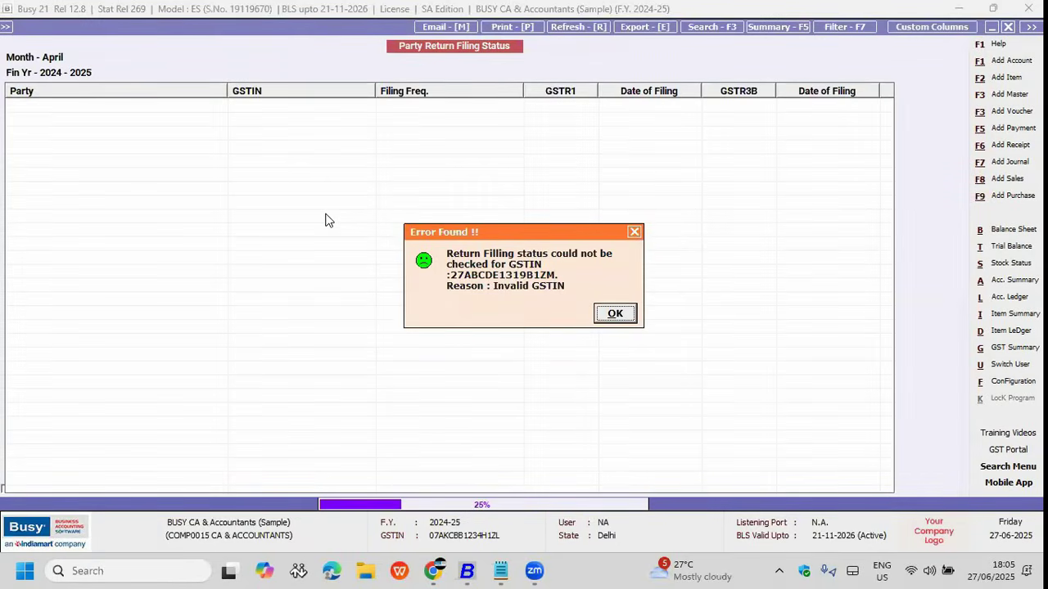
pyautogui.press('Return')
pyautogui.press('Return')
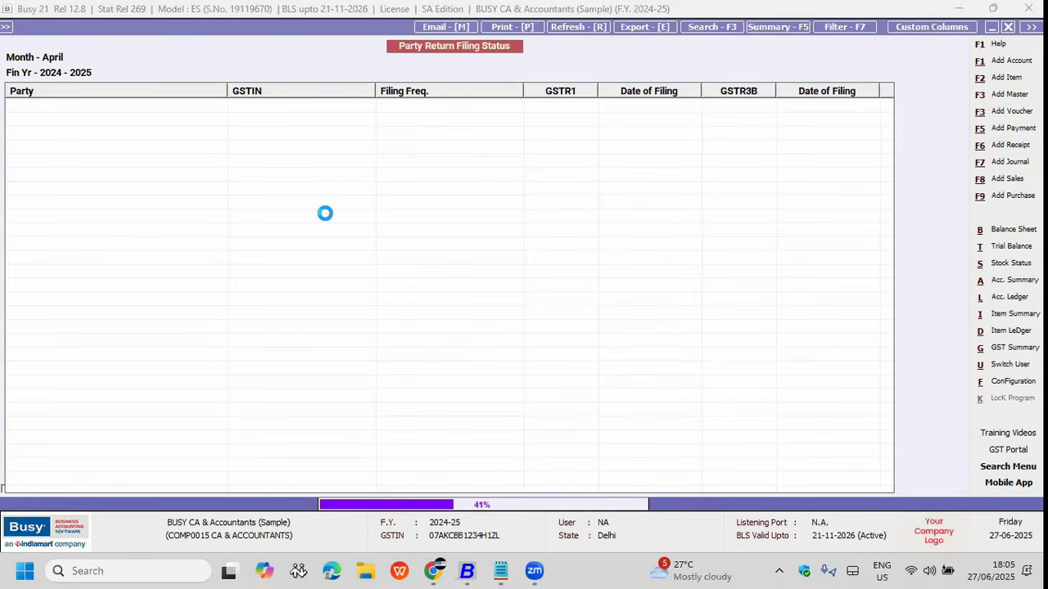
pyautogui.press('Return')
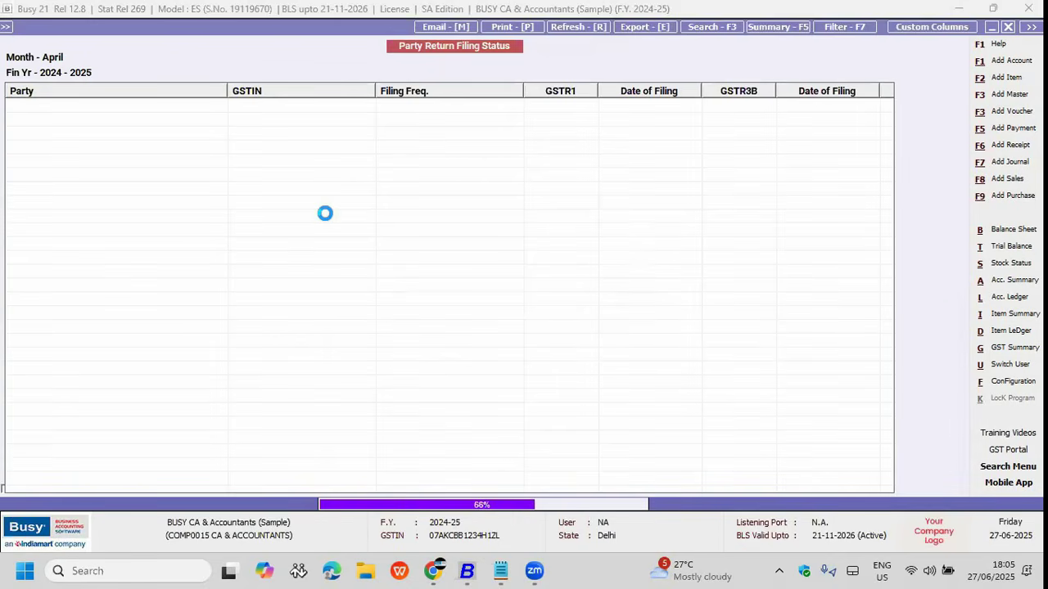
pyautogui.press('Return')
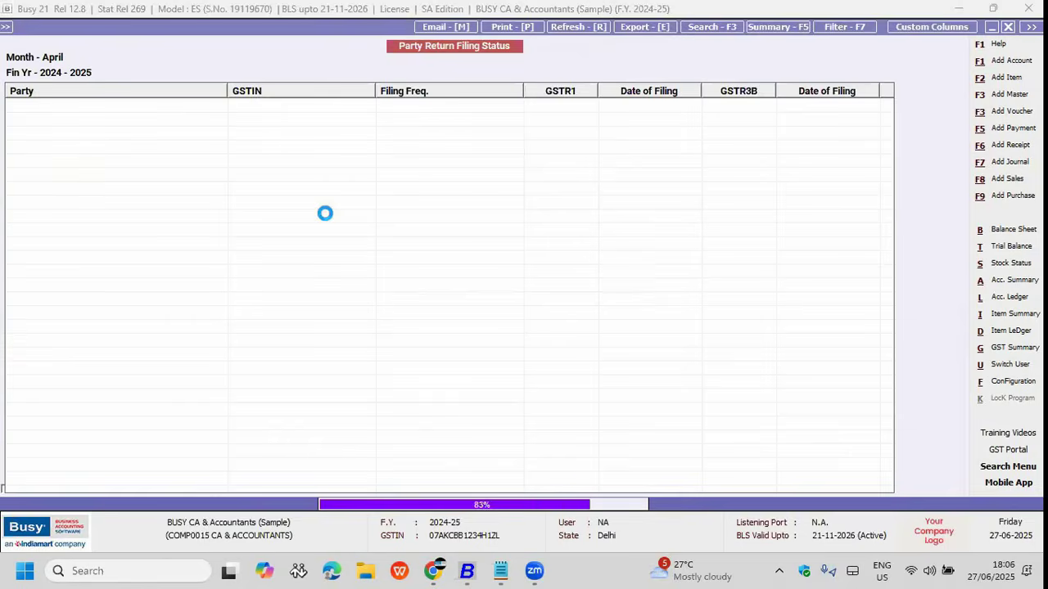
pyautogui.press('Return')
pyautogui.press('Down')
pyautogui.press('Down')
pyautogui.press('Up')
pyautogui.press('Down')
pyautogui.press('Up')
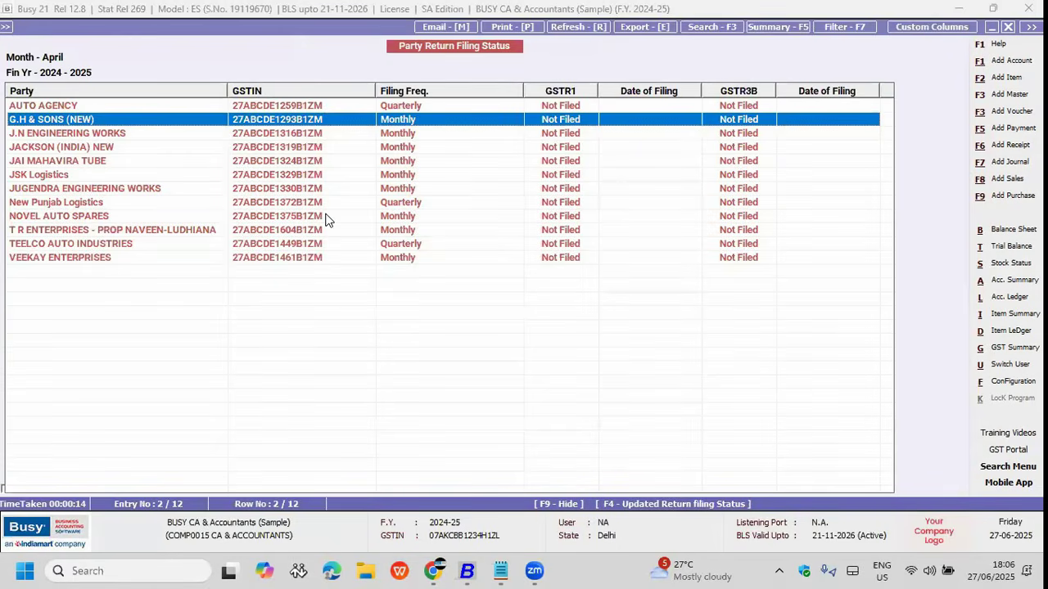
pyautogui.press('Up')
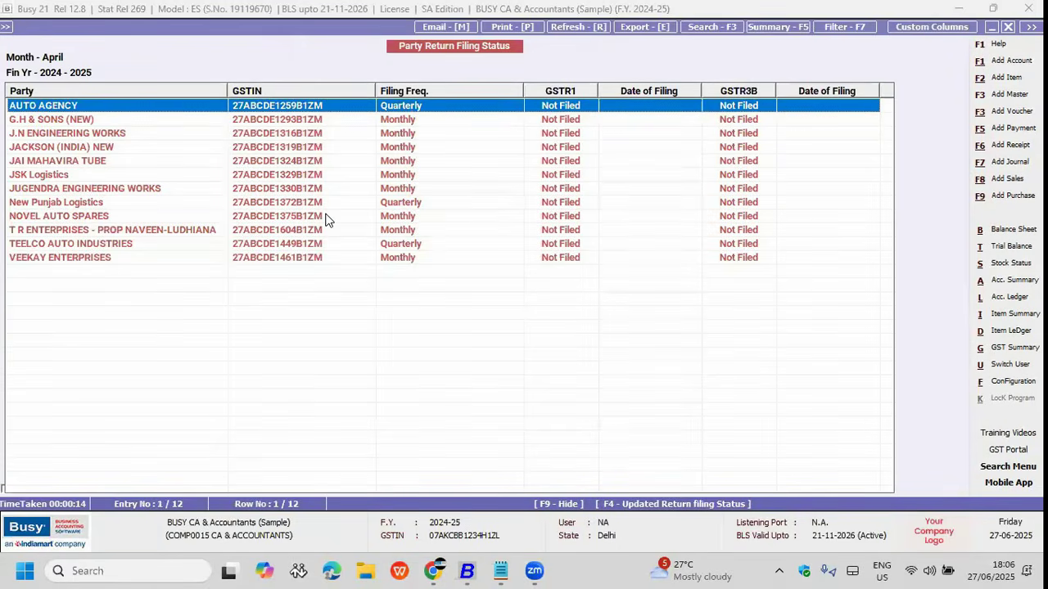
pyautogui.press('Escape')
pyautogui.press('Escape')
pyautogui.press('Escape')
pyautogui.press('Escape')
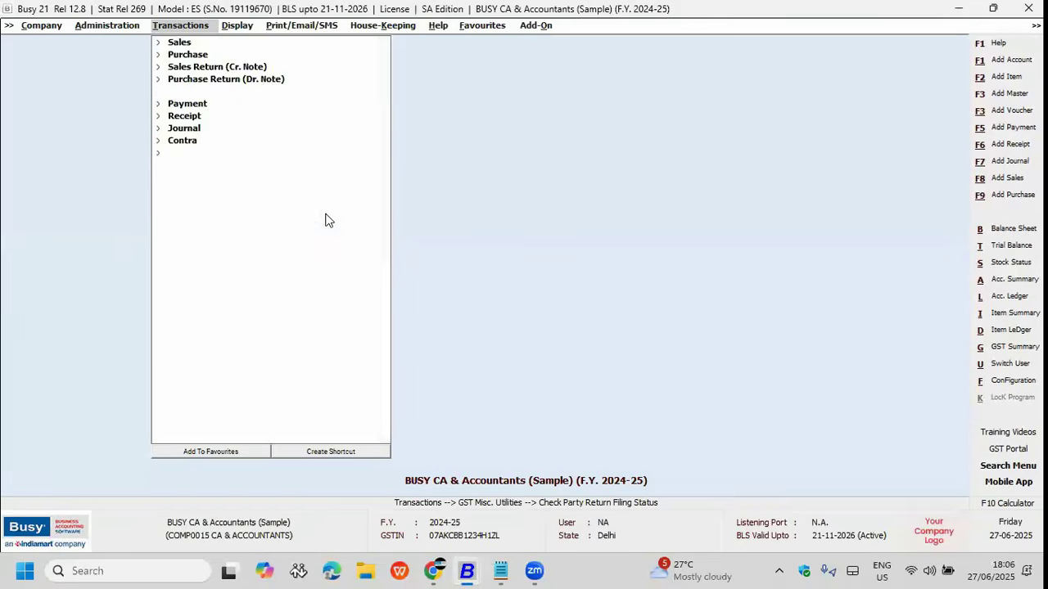
# Step: Close the current company and open the all-company Check Return Filing Status window
pyautogui.press('Return')
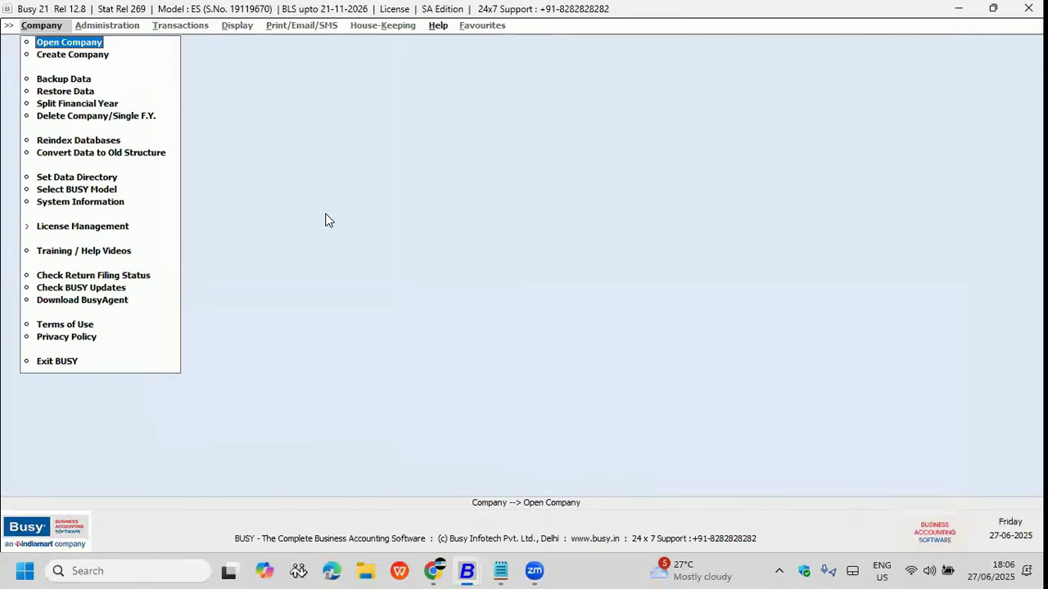
pyautogui.press('Return')
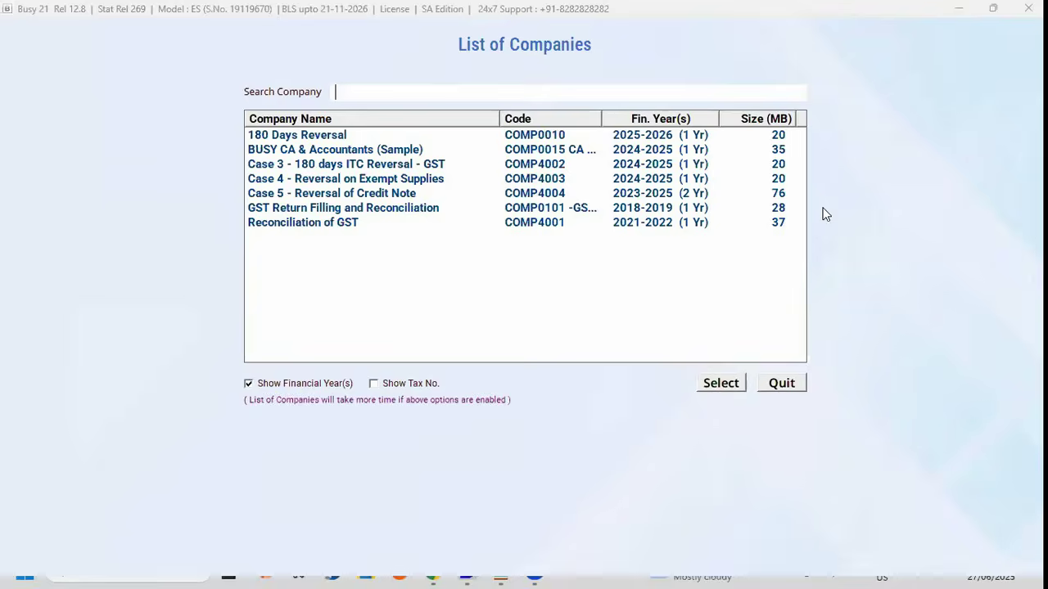
pyautogui.press('Escape')
pyautogui.click(80, 273)
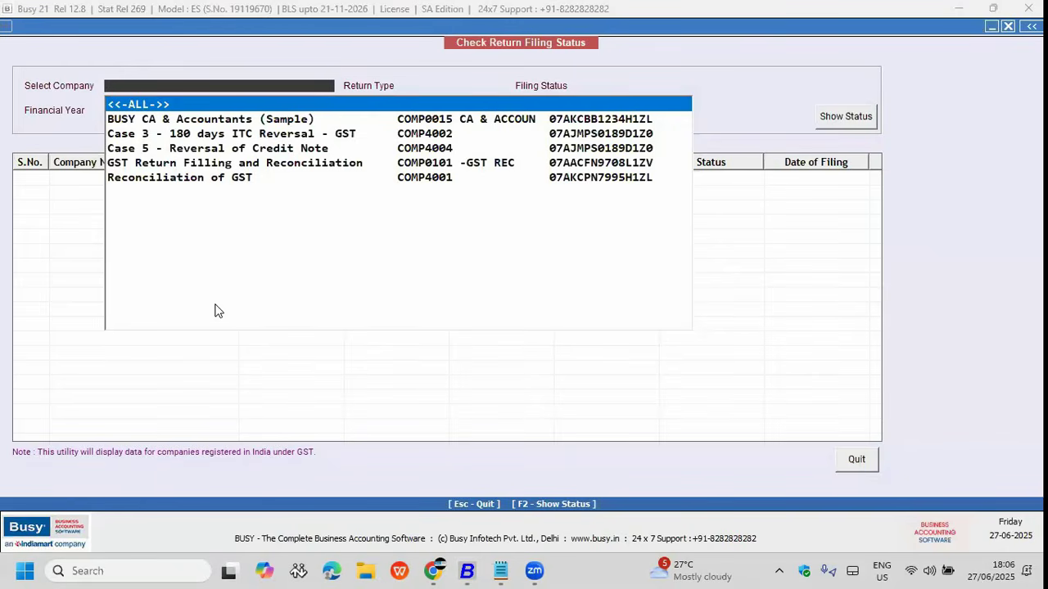
# Step: Check all companies, review Case 3 and Case 5 GSTR1/GSTR3B April 2025-2026 dates, then request quit
pyautogui.press('Return')
pyautogui.press('Return')
pyautogui.press('Return')
pyautogui.press('Return')
pyautogui.press('Return')
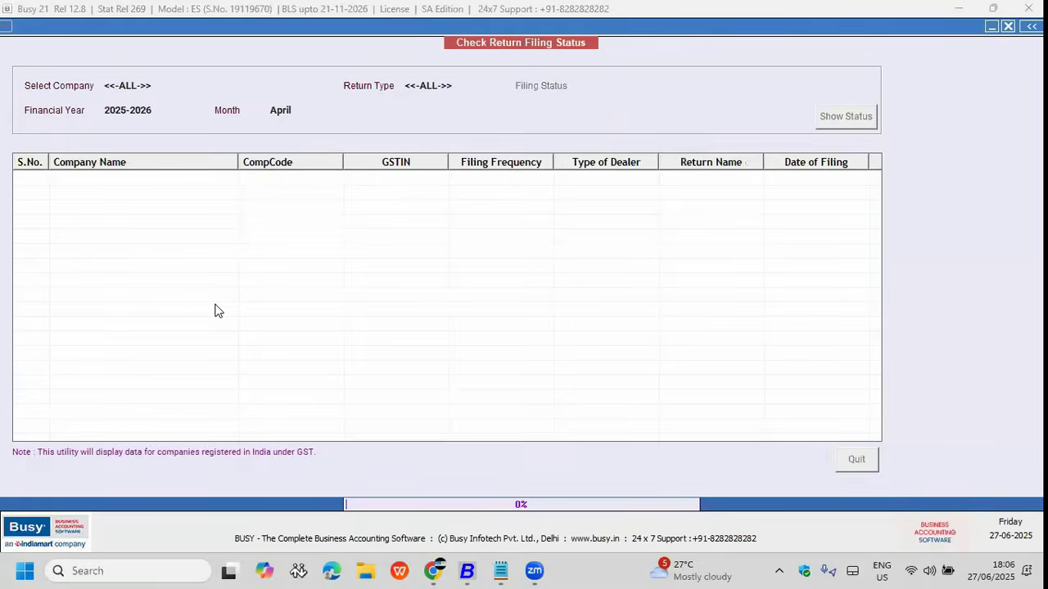
pyautogui.press('Return')
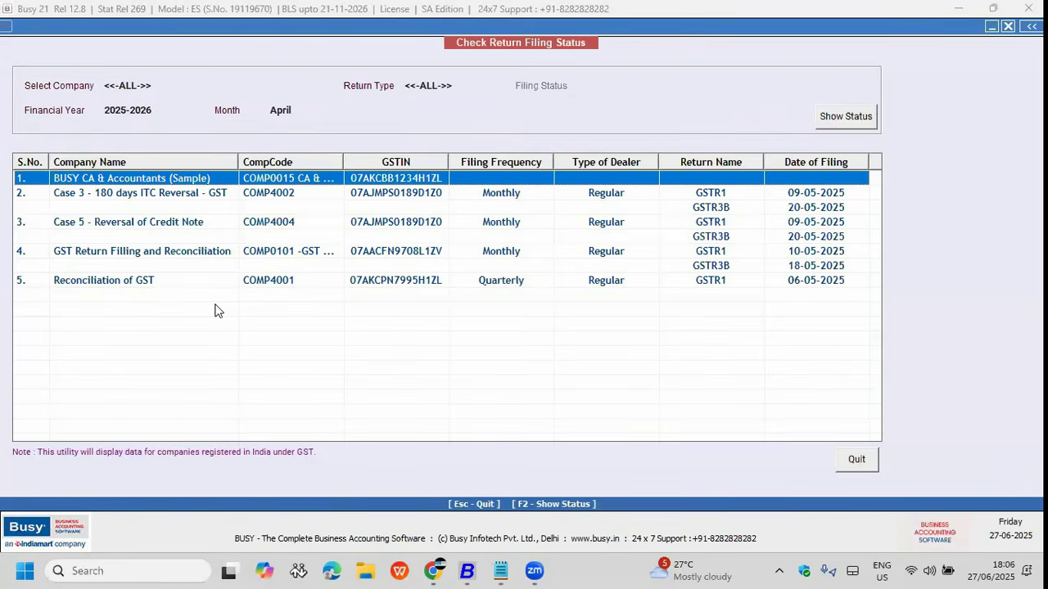
pyautogui.press('Down')
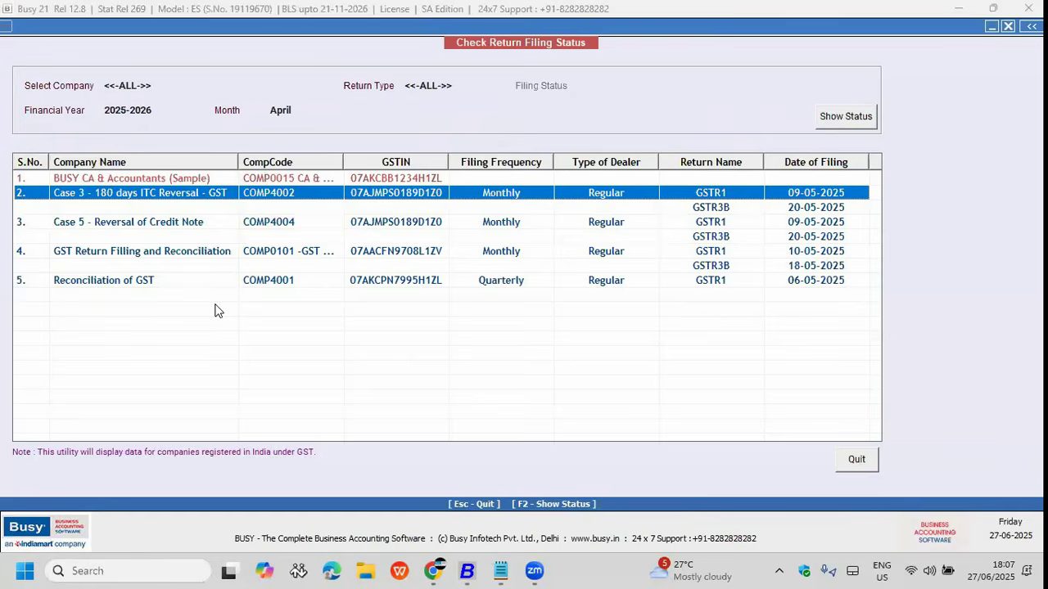
pyautogui.press('Down')
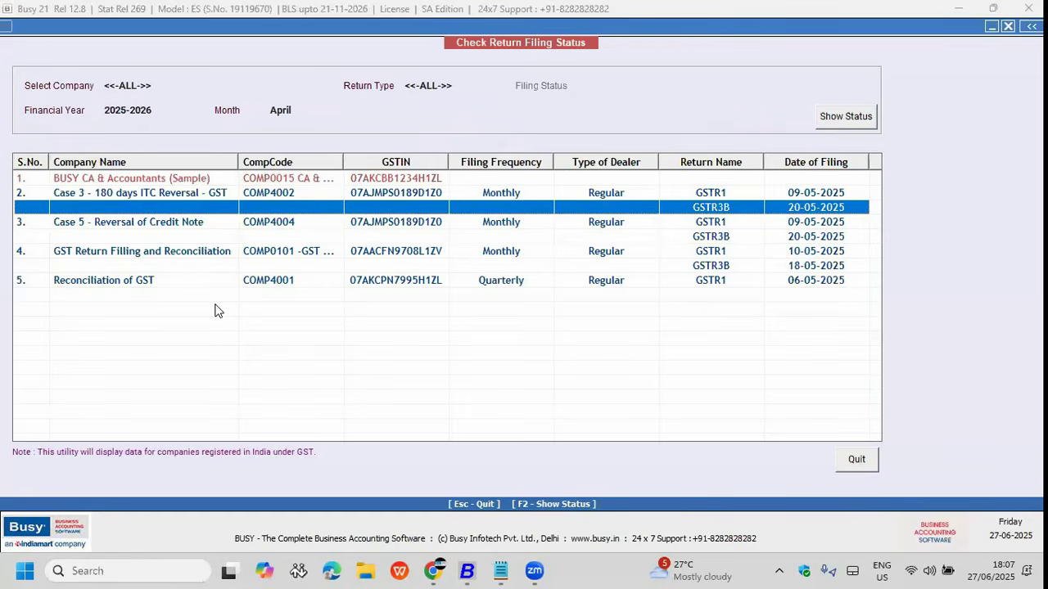
pyautogui.press('Up')
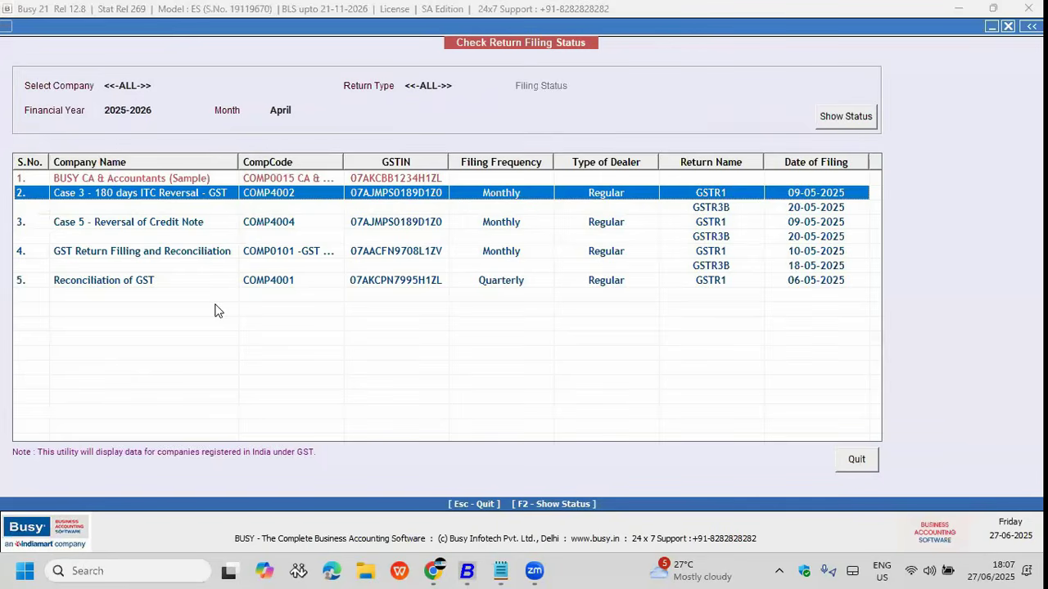
pyautogui.press('Down')
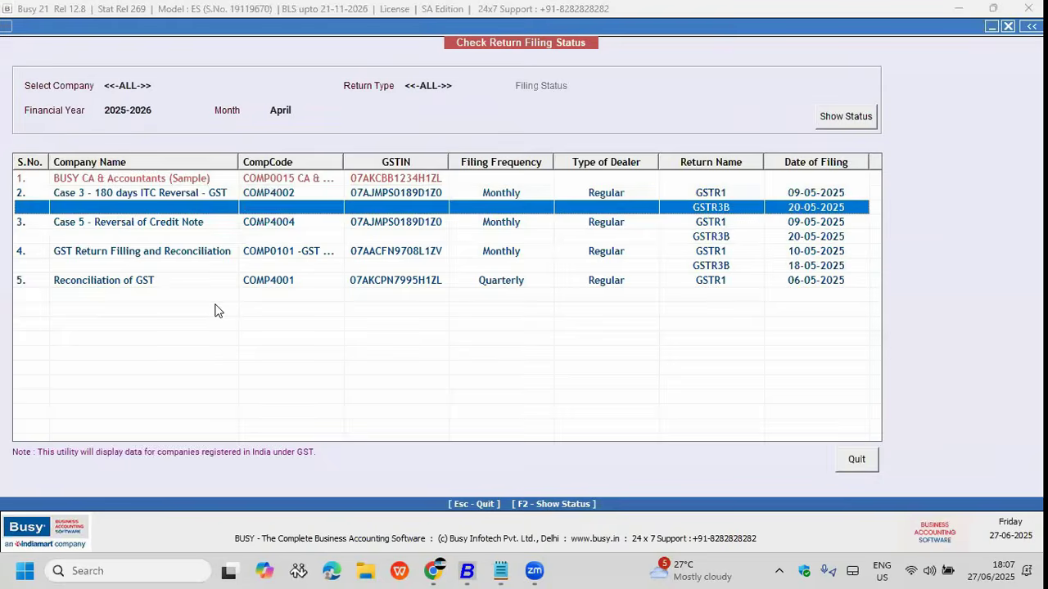
pyautogui.press('Down')
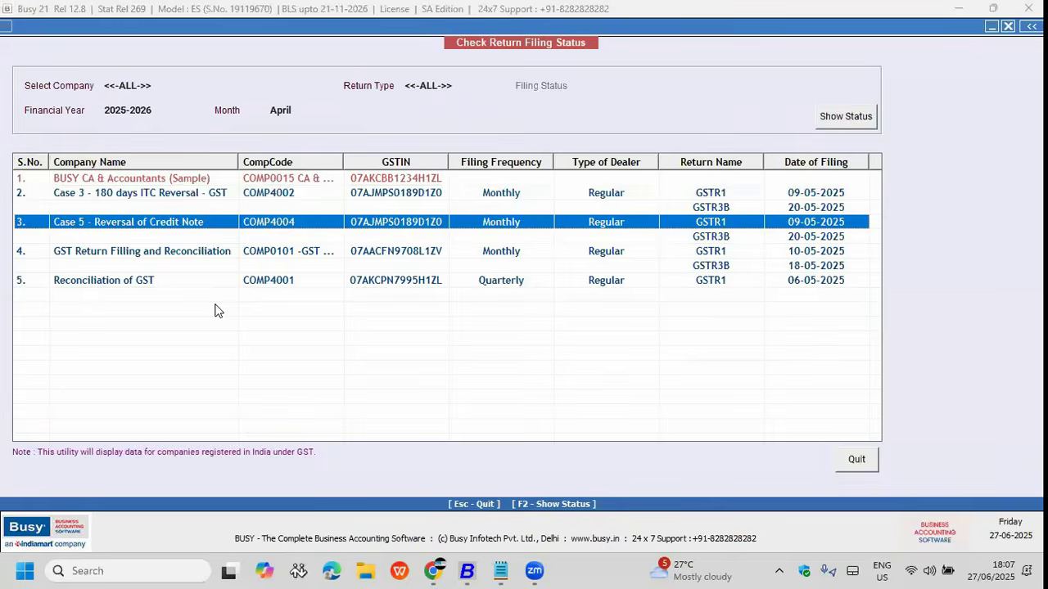
pyautogui.press('Down')
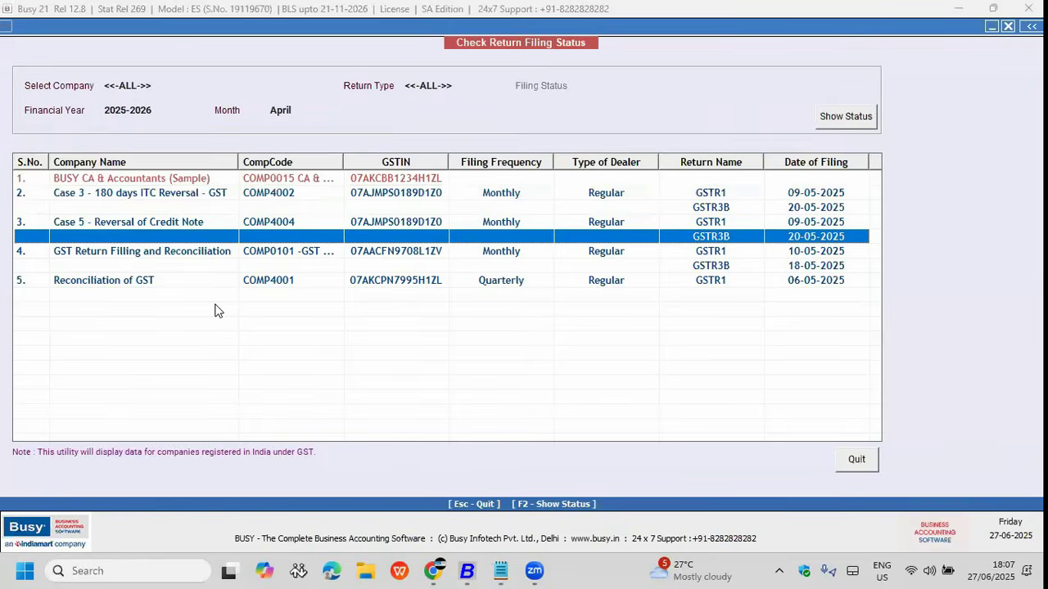
pyautogui.press('Up')
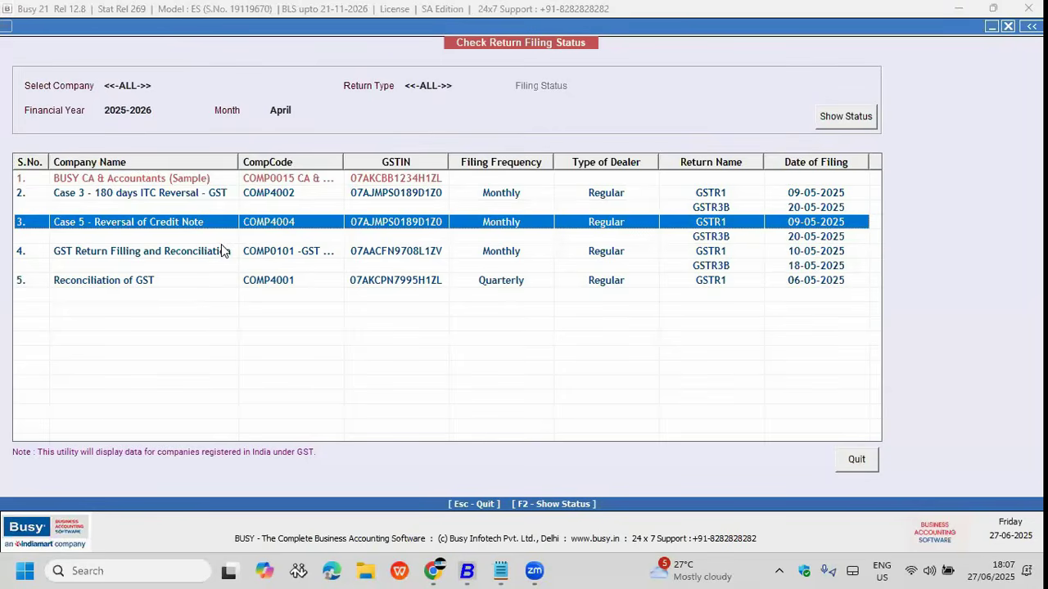
pyautogui.press('Escape')
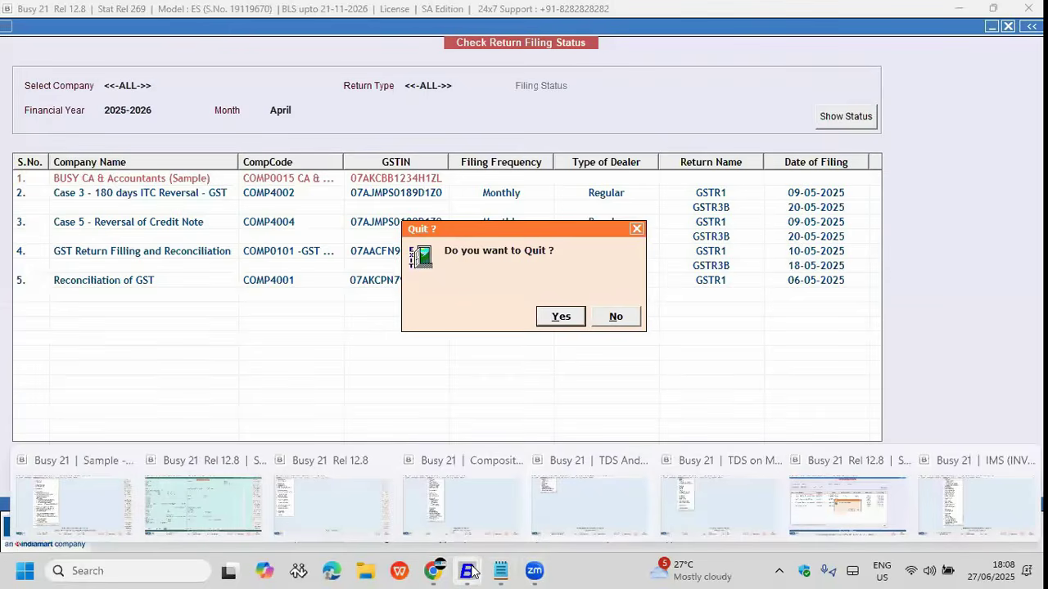
# Step: In the IMS company, open Voucher Replication set to Single Vch. for Different Accounts, Sales
pyautogui.click(987, 530)
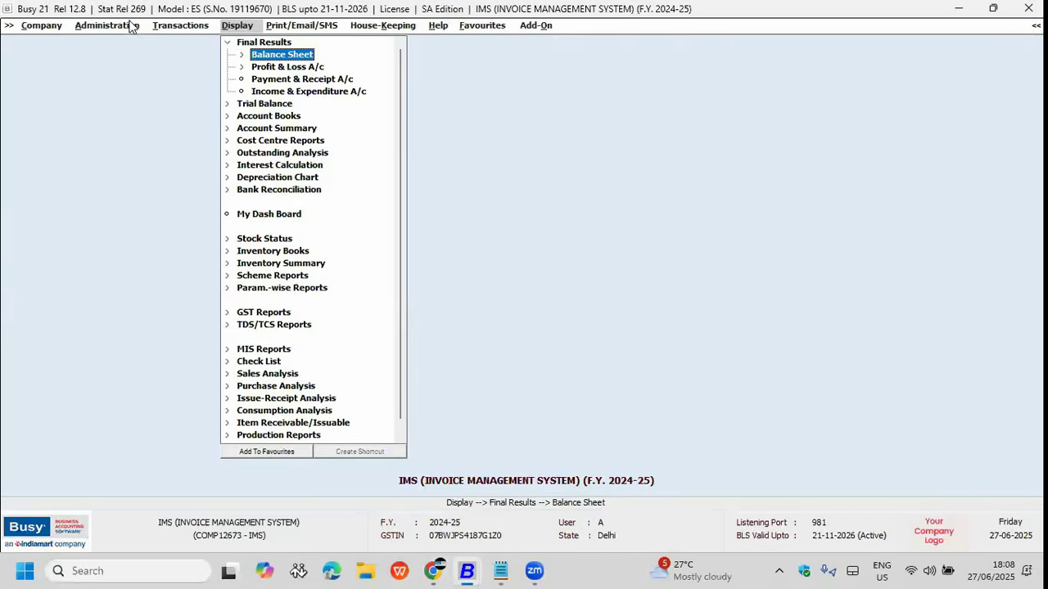
pyautogui.click(134, 27)
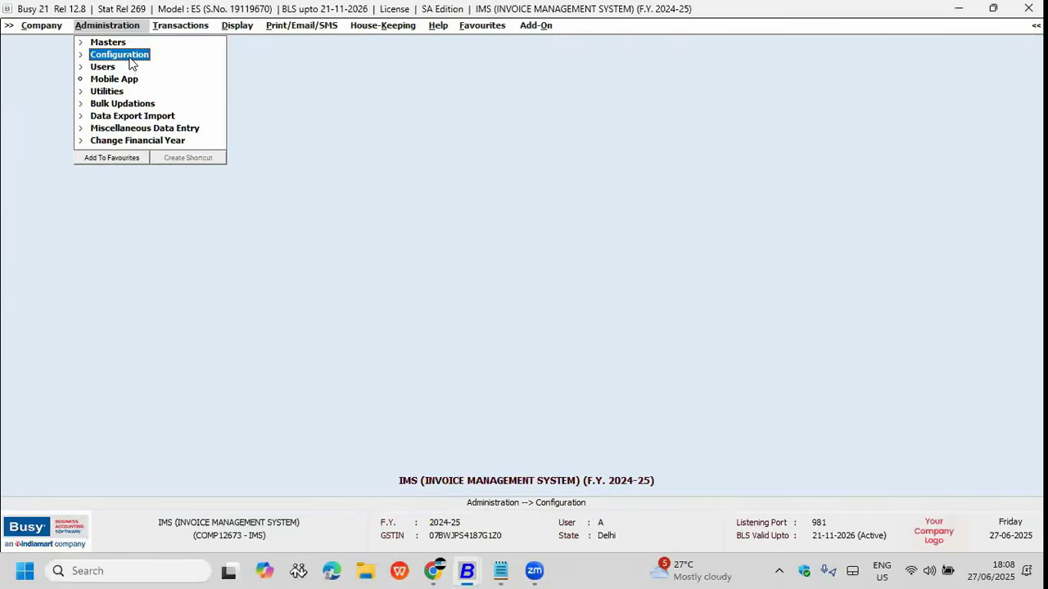
pyautogui.click(135, 104)
pyautogui.click(158, 362)
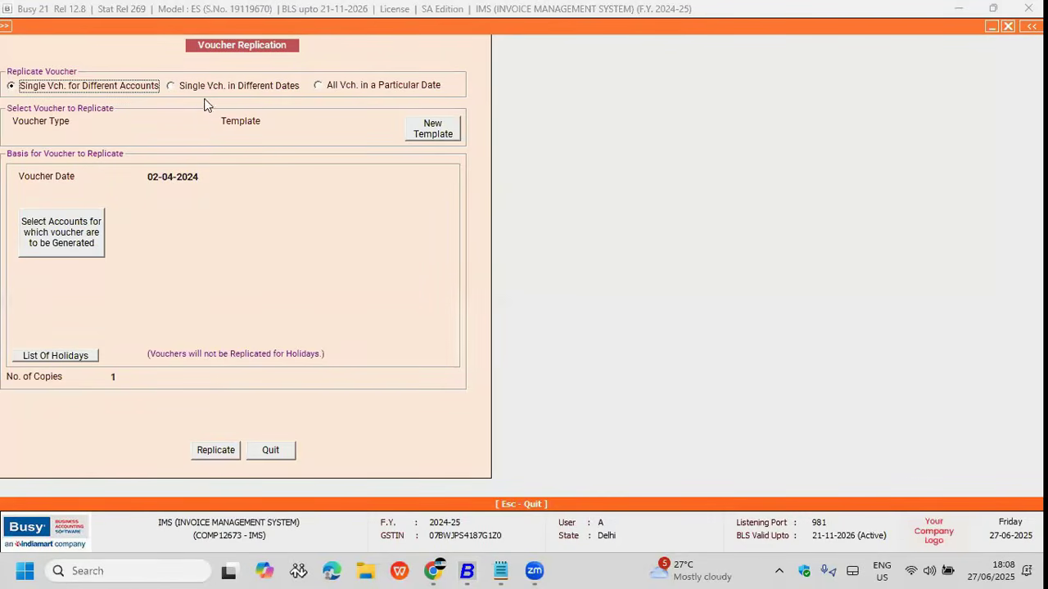
pyautogui.click(180, 87)
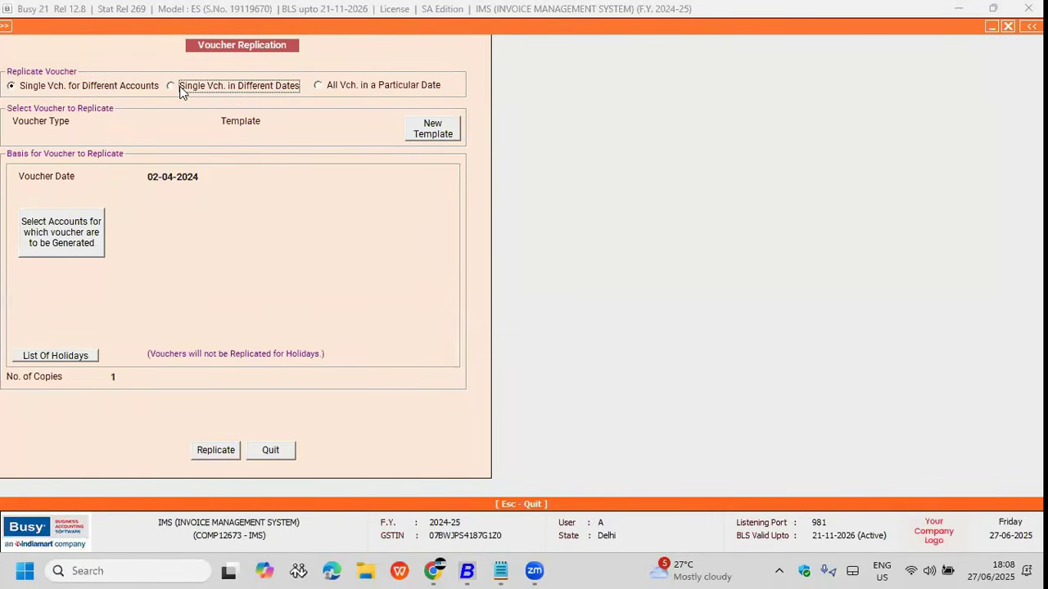
pyautogui.click(320, 85)
pyautogui.click(51, 86)
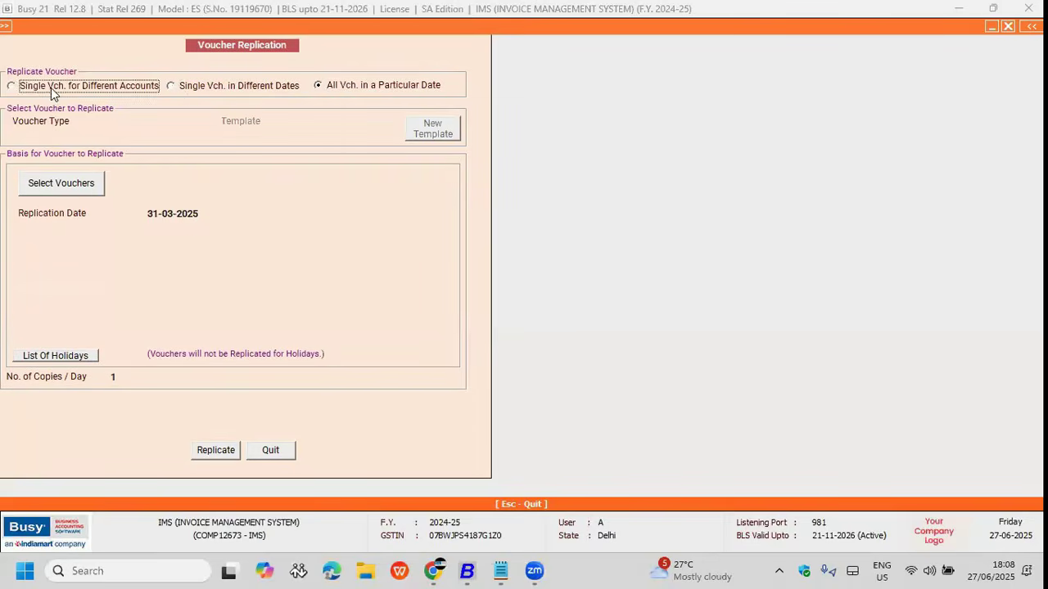
pyautogui.press('Return')
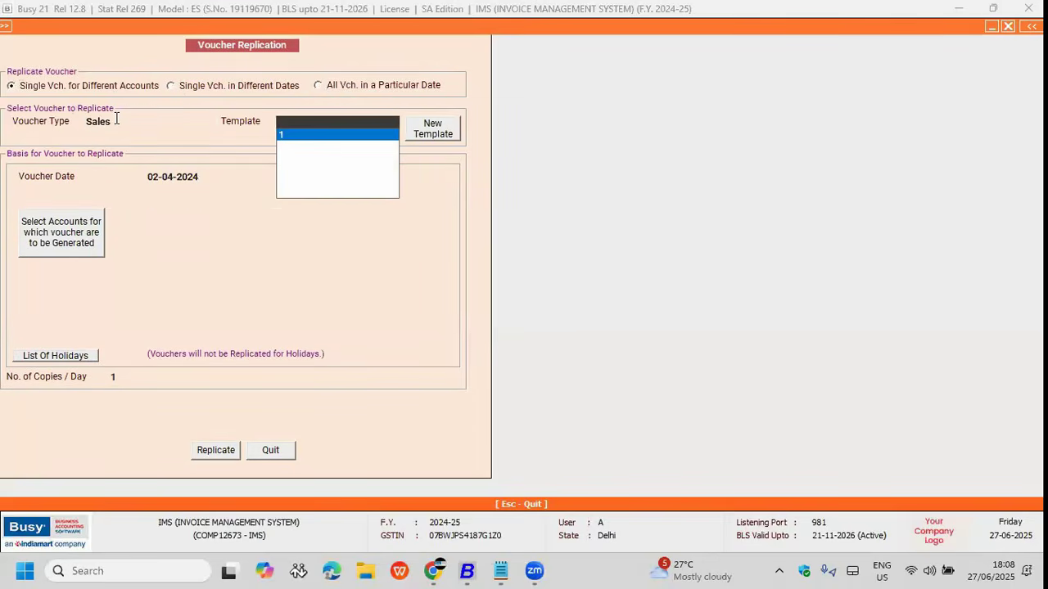
pyautogui.press('Return')
# Step: Create a new template TEST from sales voucher BBG/24-25/2
pyautogui.click(285, 121)
pyautogui.click(419, 134)
pyautogui.click(228, 110)
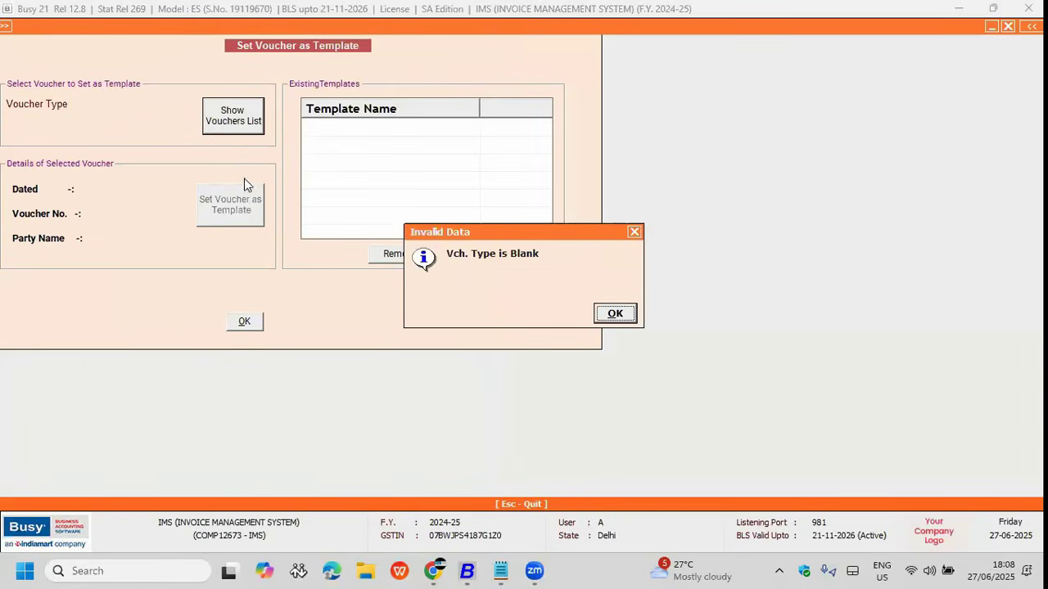
pyautogui.press('Return')
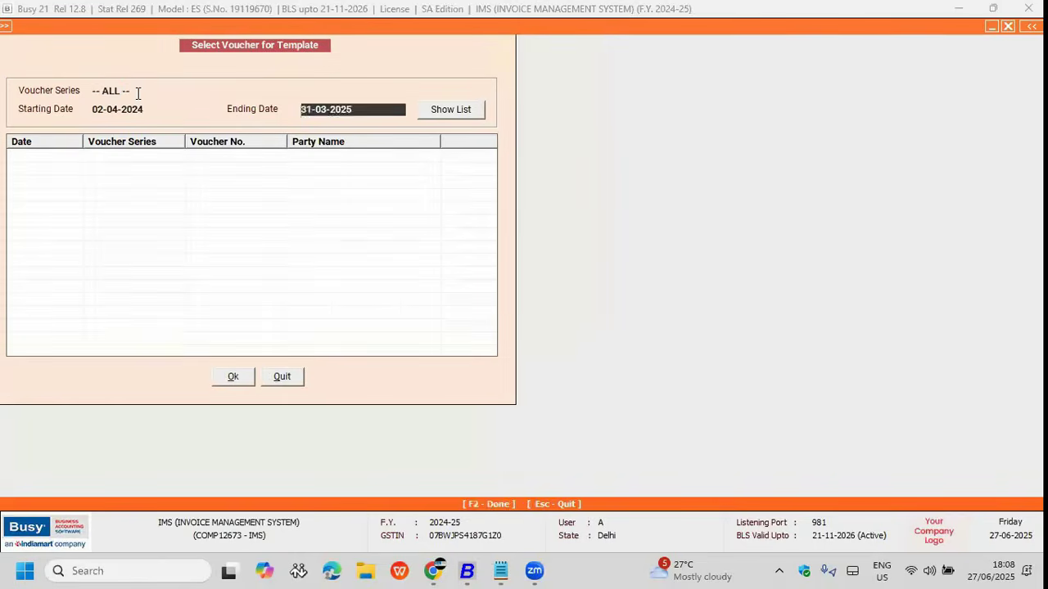
pyautogui.press('Return')
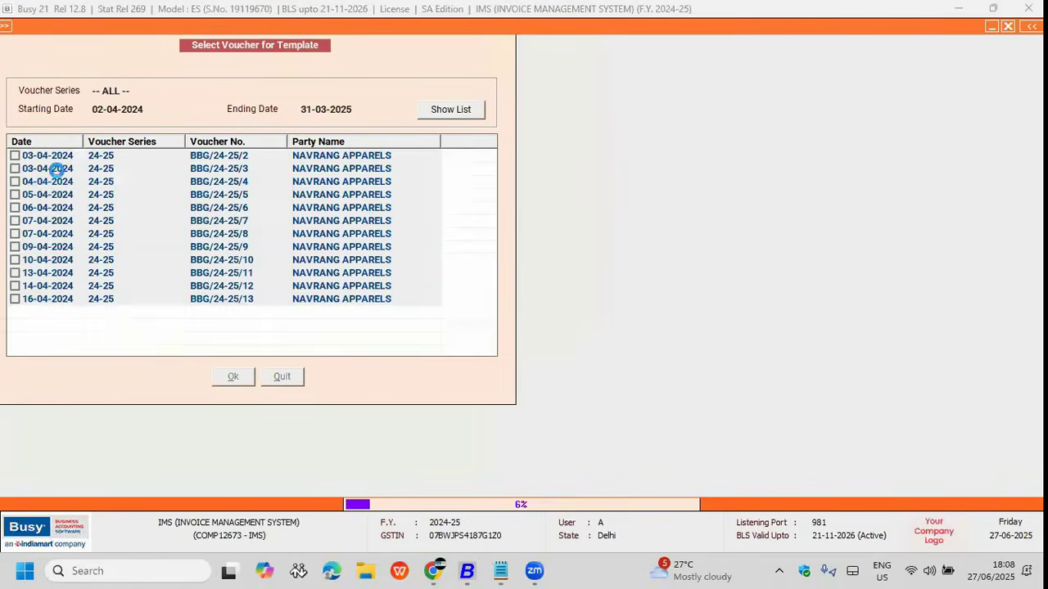
pyautogui.press('Escape')
pyautogui.click(560, 316)
pyautogui.click(15, 155)
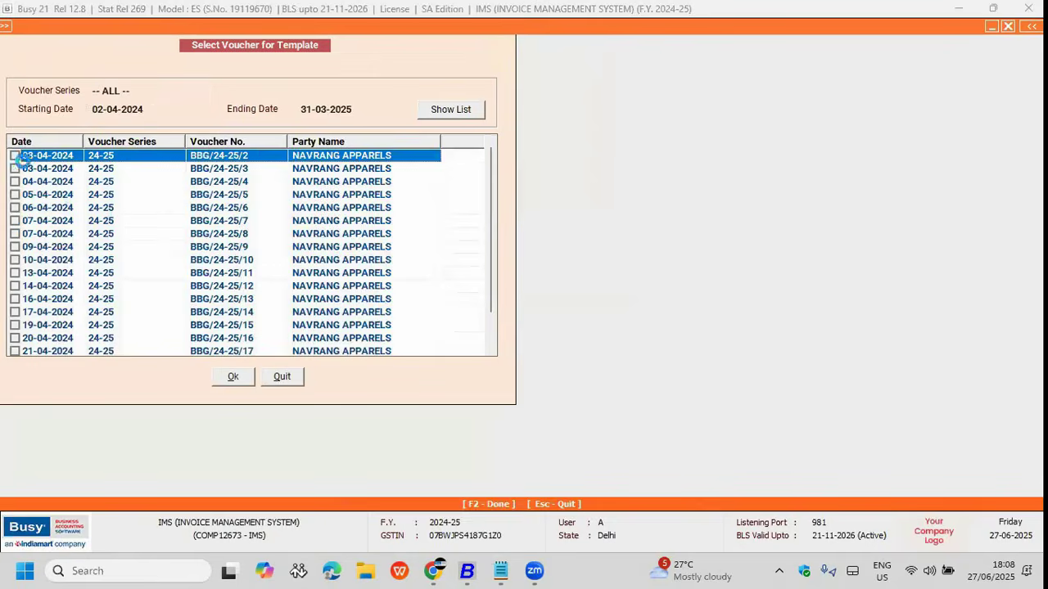
pyautogui.click(235, 376)
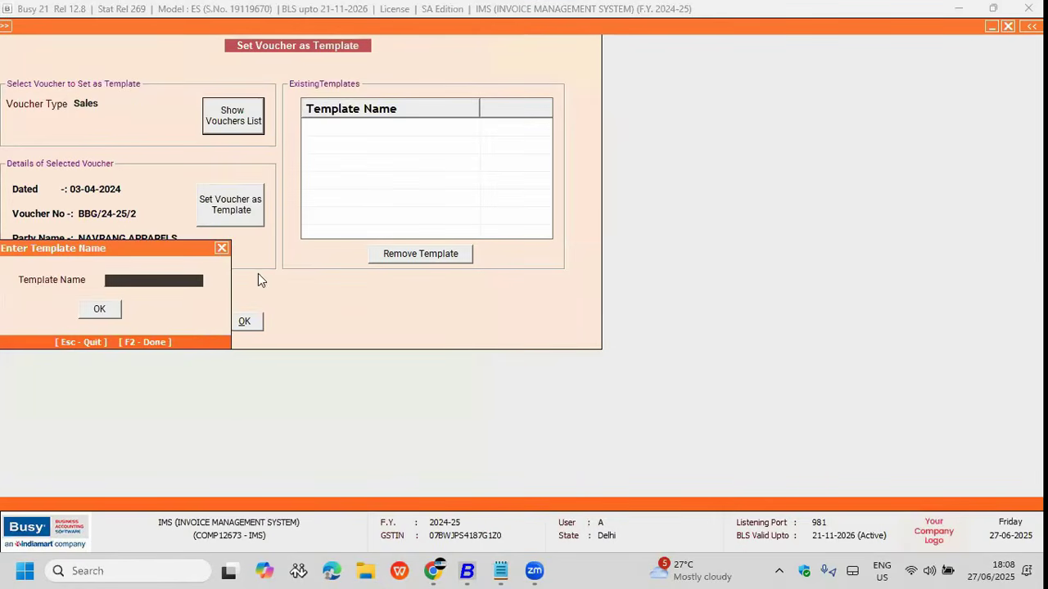
pyautogui.write('TEST')
pyautogui.press('Return')
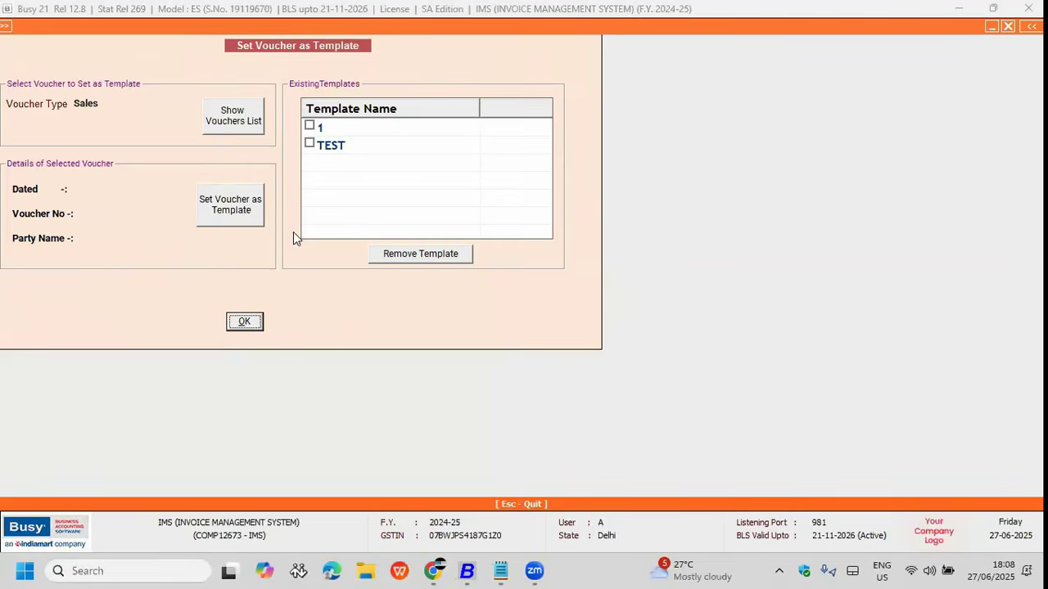
# Step: Keep template 1 with voucher date 02-04-2024 and bring up account selection
pyautogui.press('Escape')
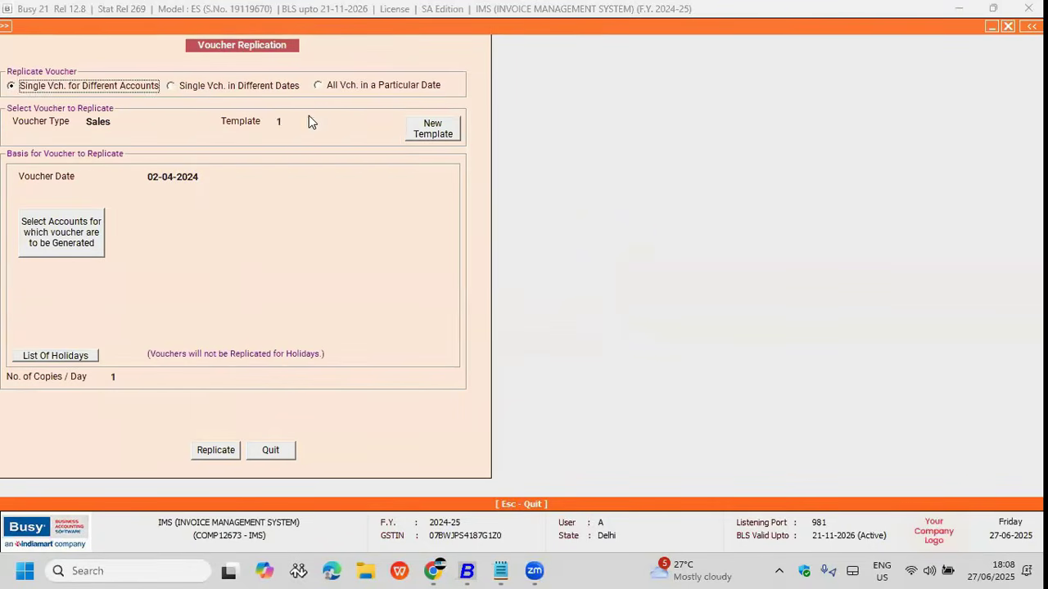
pyautogui.click(302, 123)
pyautogui.press('Return')
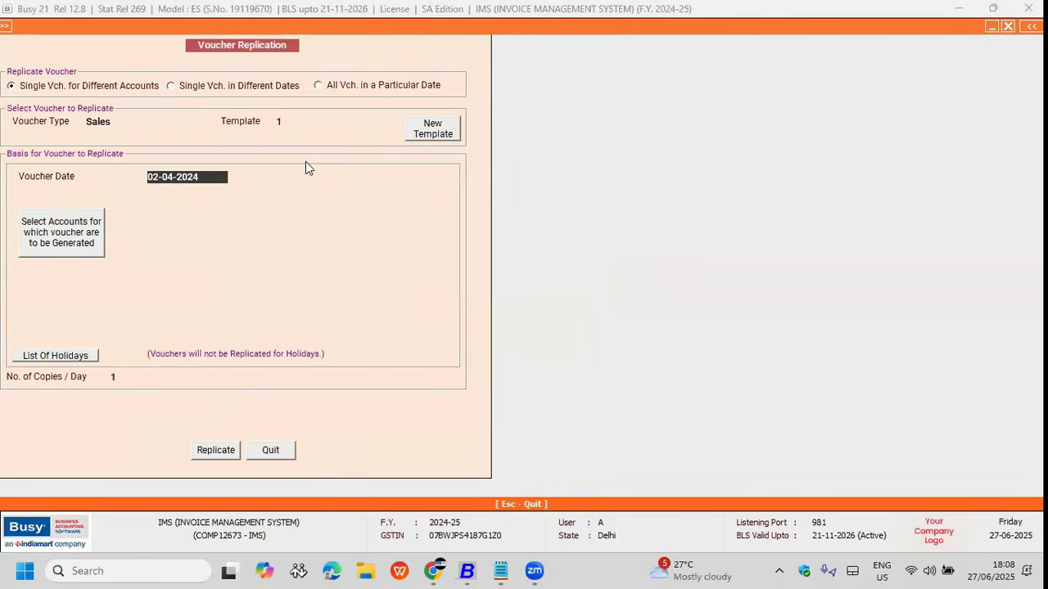
pyautogui.press('Return')
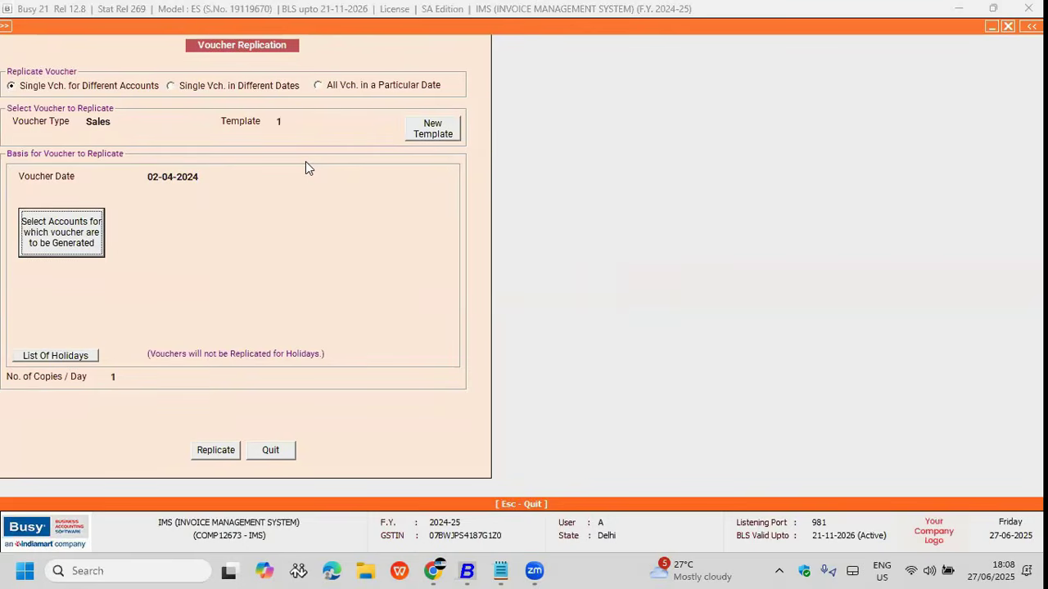
pyautogui.press('Return')
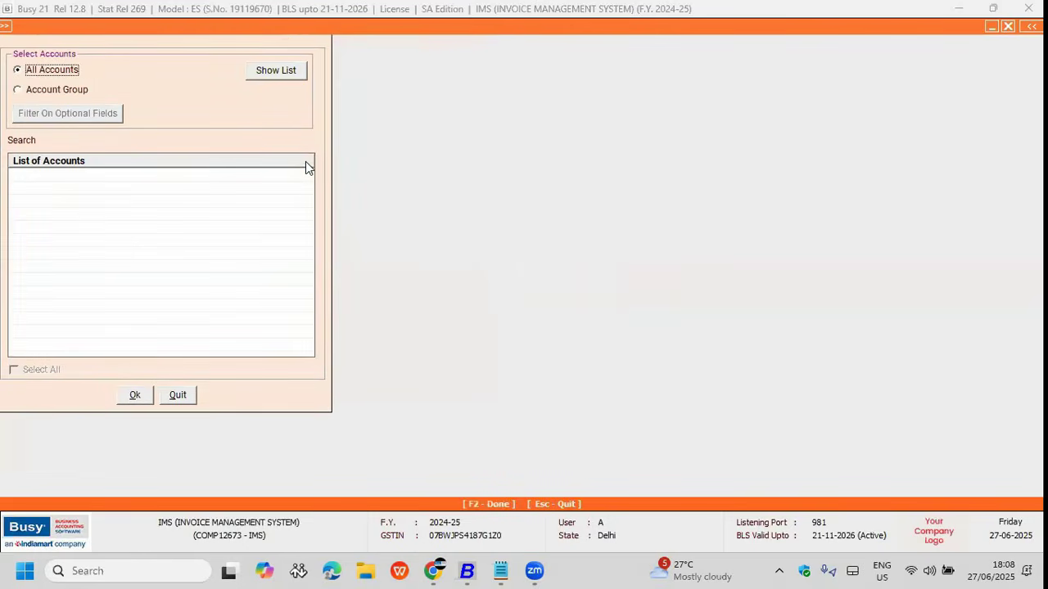
# Step: Filter accounts to Sundry Debtors and select NIXA BRANDING SOLUTIONS and SRI NAVARATNA PRINTERS
pyautogui.click(69, 92)
pyautogui.write('SUN')
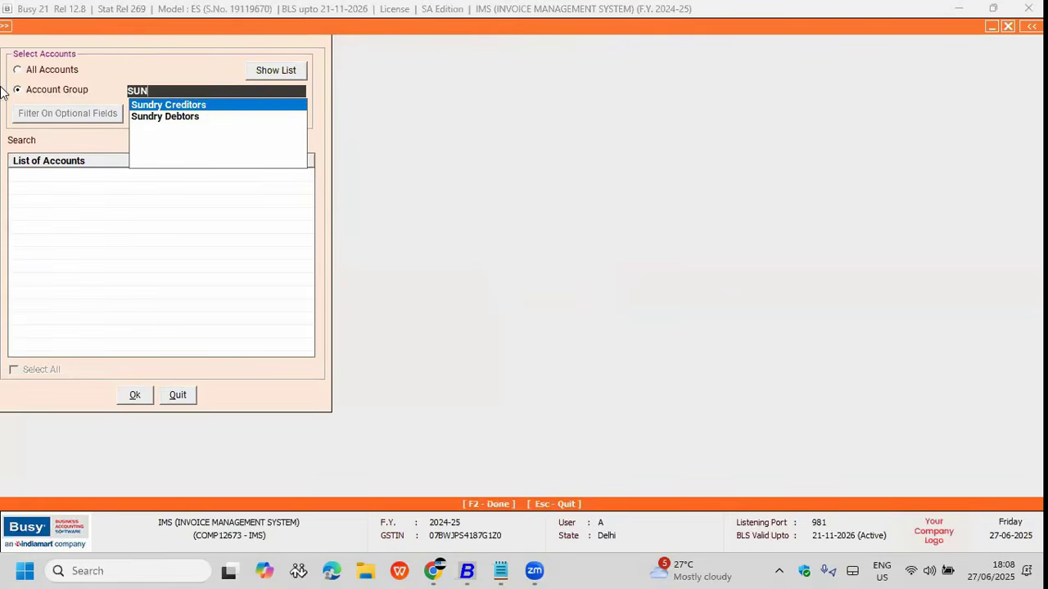
pyautogui.click(178, 394)
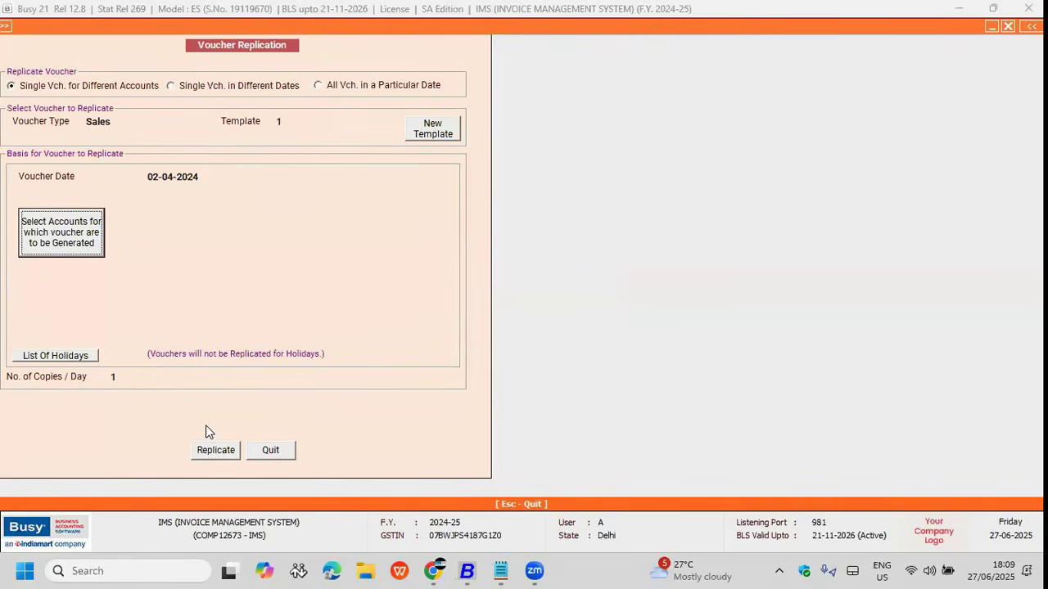
pyautogui.click(102, 246)
pyautogui.click(47, 91)
pyautogui.write('sund')
pyautogui.press('Down')
pyautogui.press('Return')
pyautogui.press('Return')
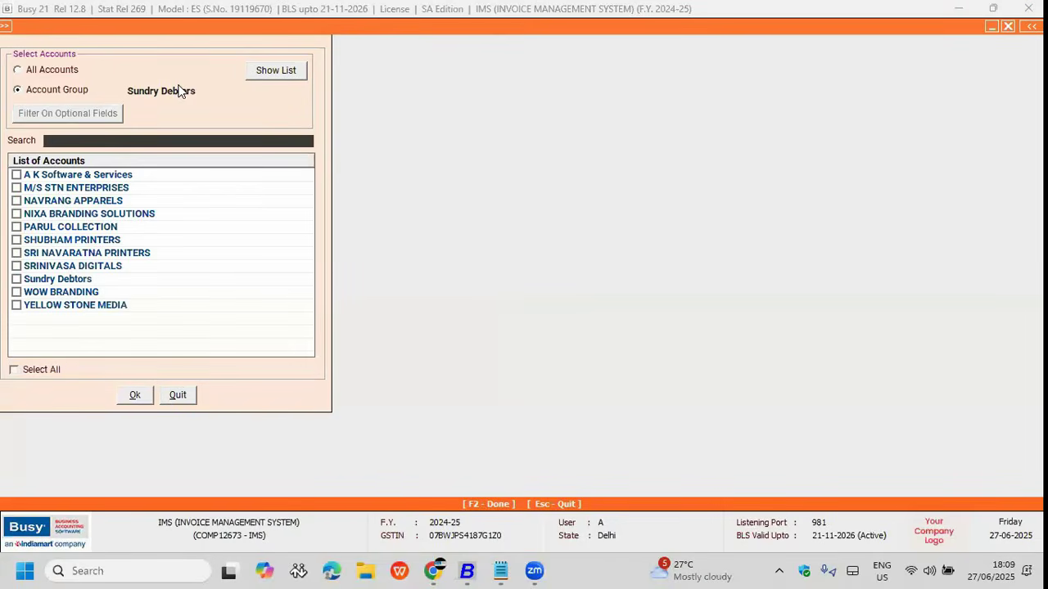
pyautogui.click(16, 213)
pyautogui.click(17, 253)
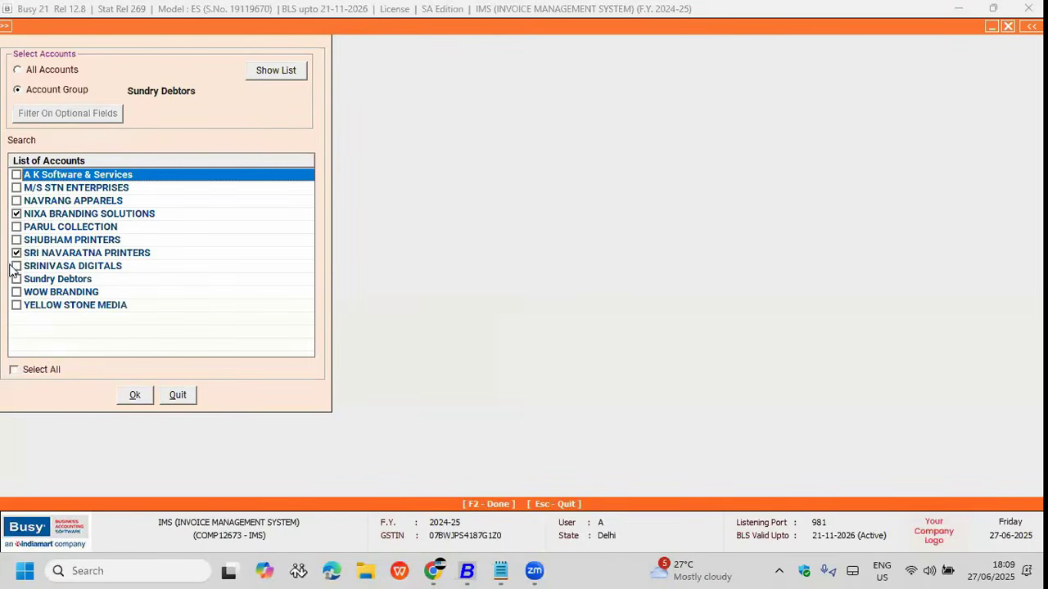
pyautogui.click(137, 395)
# Step: Replicate the sales voucher for the two debtors and quit voucher replication
pyautogui.click(215, 450)
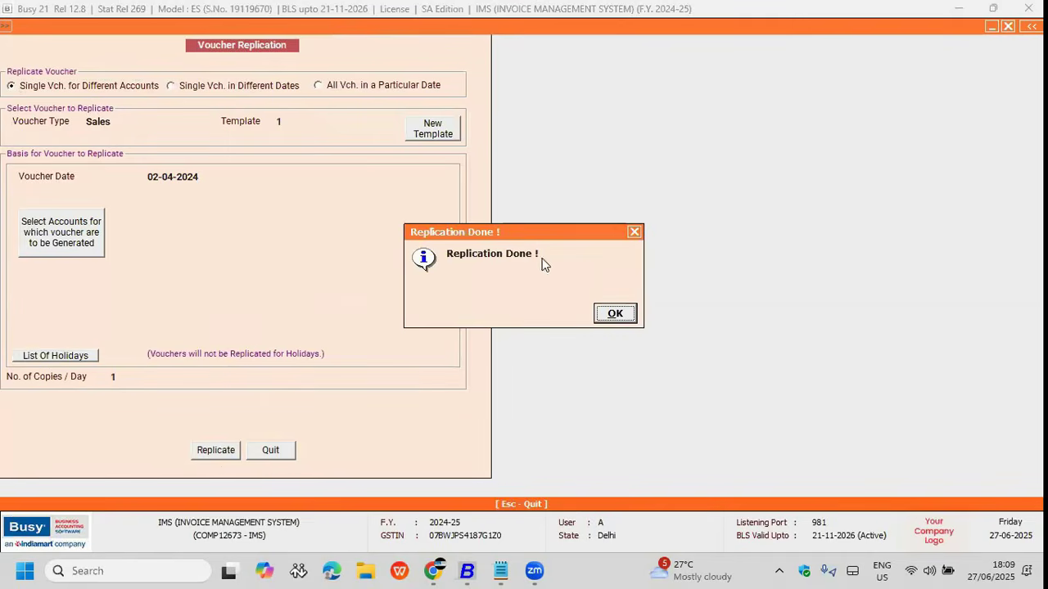
pyautogui.click(615, 313)
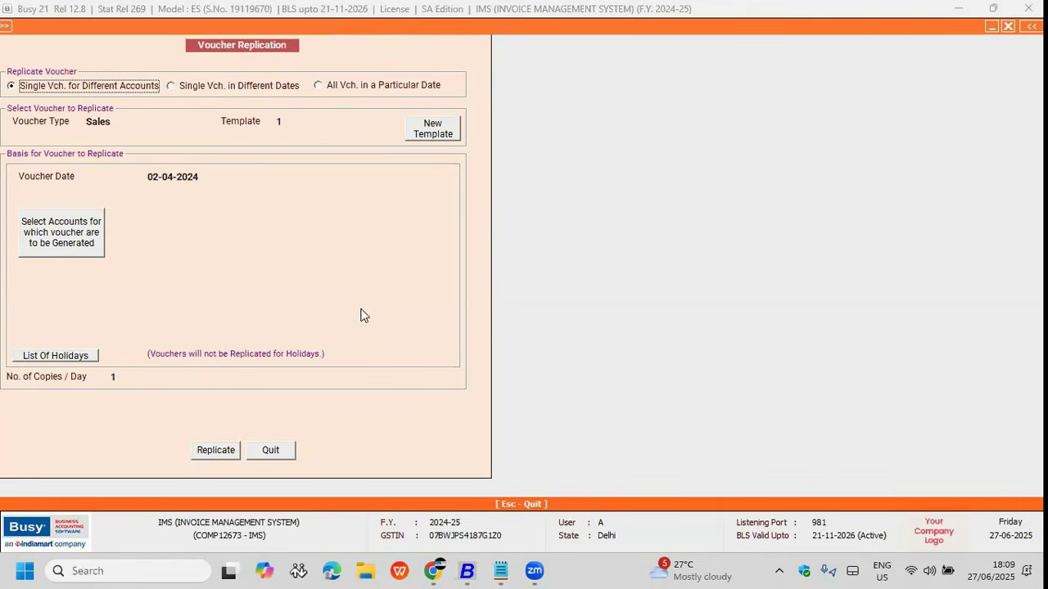
pyautogui.press('Escape')
pyautogui.press('Return')
pyautogui.press('Escape')
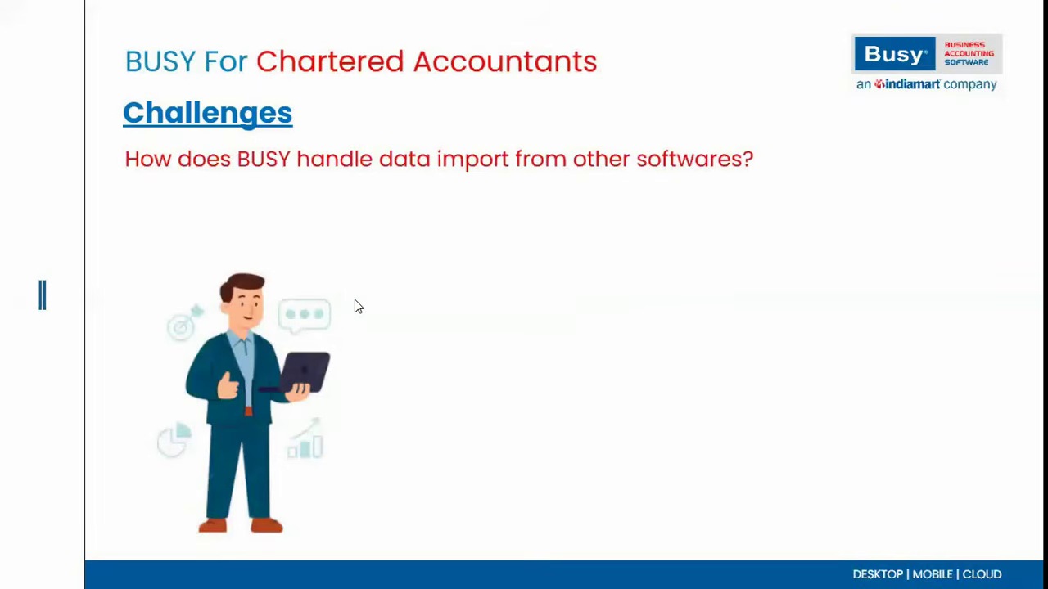